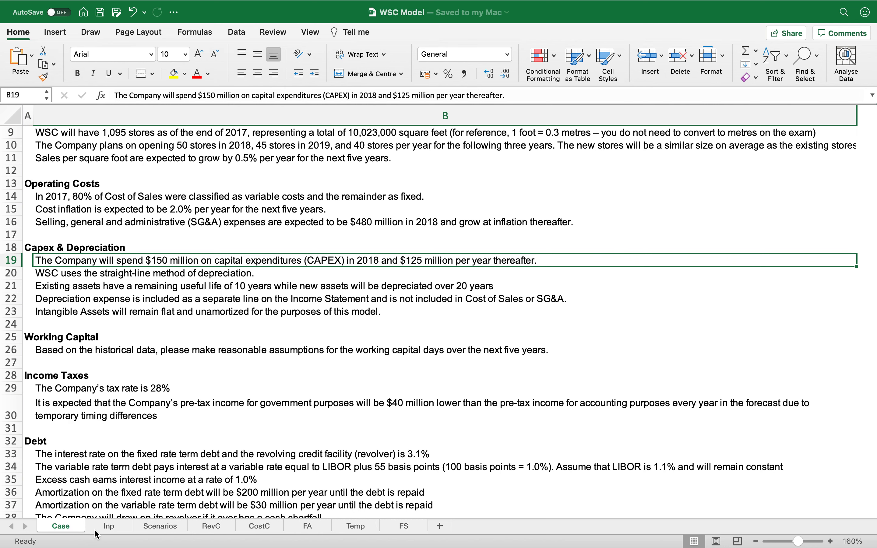
Step: Copy the CAPEX & DEPRECIATION section header row on the Inp sheet
click(109, 526)
key(Left)
key(Left)
key(Left)
key(Left)
key(Up)
key(Up)
key(Up)
key(Up)
key(Up)
key(shift+space)
key(super+c)
Step: Paste the header row into row 34 and retitle it WORKING CAPITAL ASSUMPTIONS
key(Down)
key(Down)
key(Down)
key(Down)
key(Down)
key(Down)
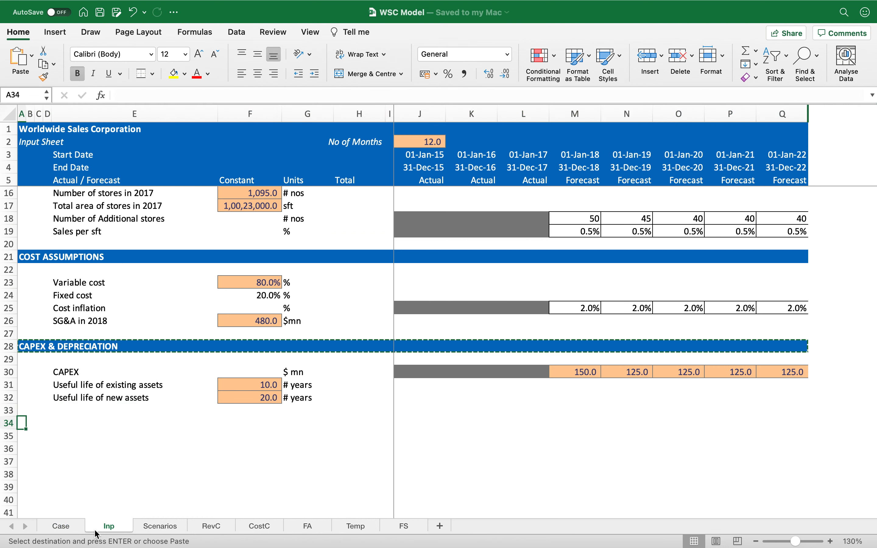
key(Return)
text(WORKING CAPITAL ASSUMPTIONS)
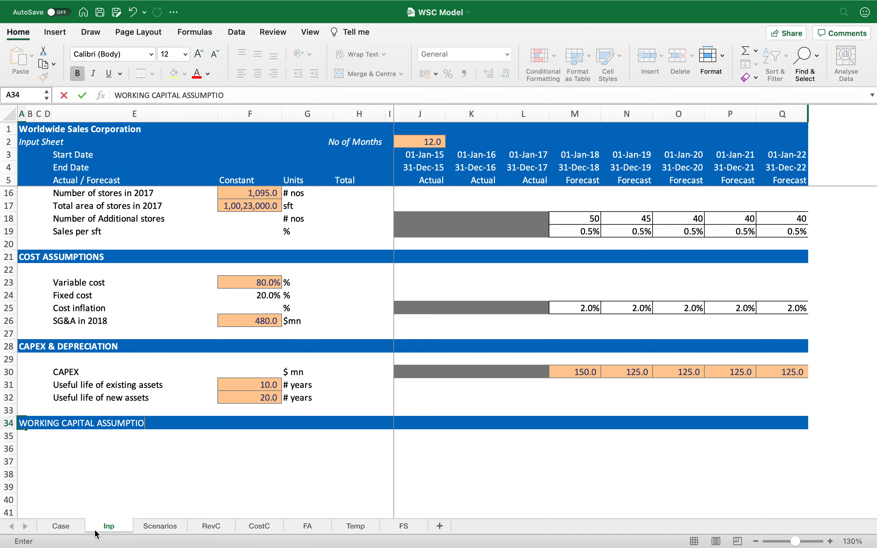
key(Return)
Step: Review the current asset lines of the balance sheet on the FS sheet
key(Down)
key(Right)
key(Right)
key(Right)
key(Right)
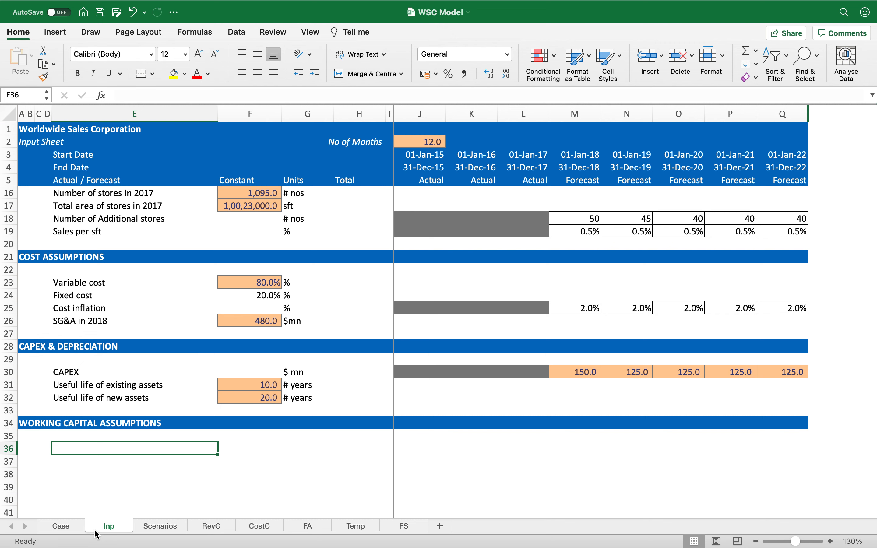
scroll(113, 475, down, 5)
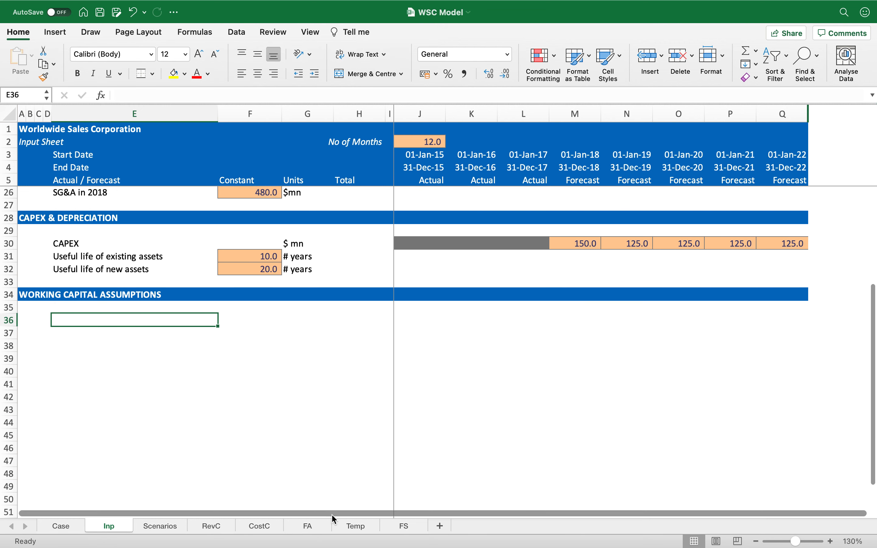
click(404, 525)
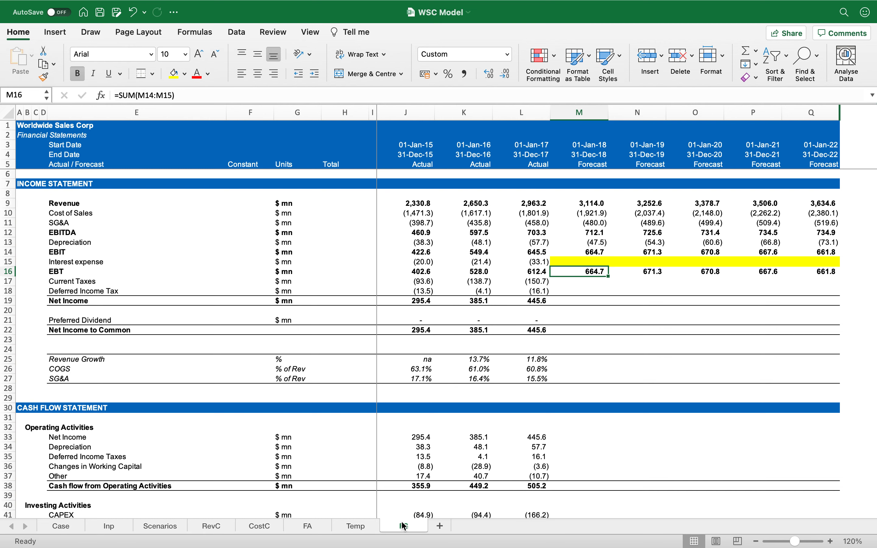
scroll(547, 385, down, 18)
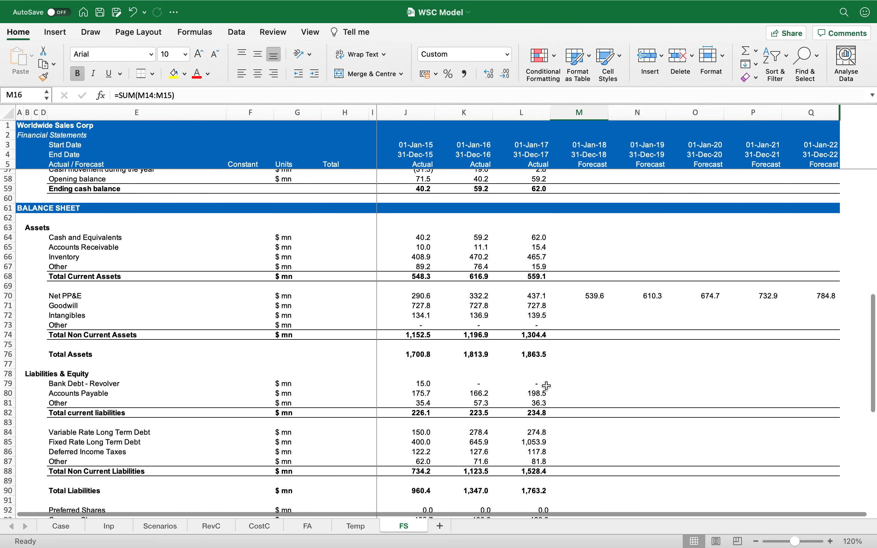
scroll(547, 385, up, 3)
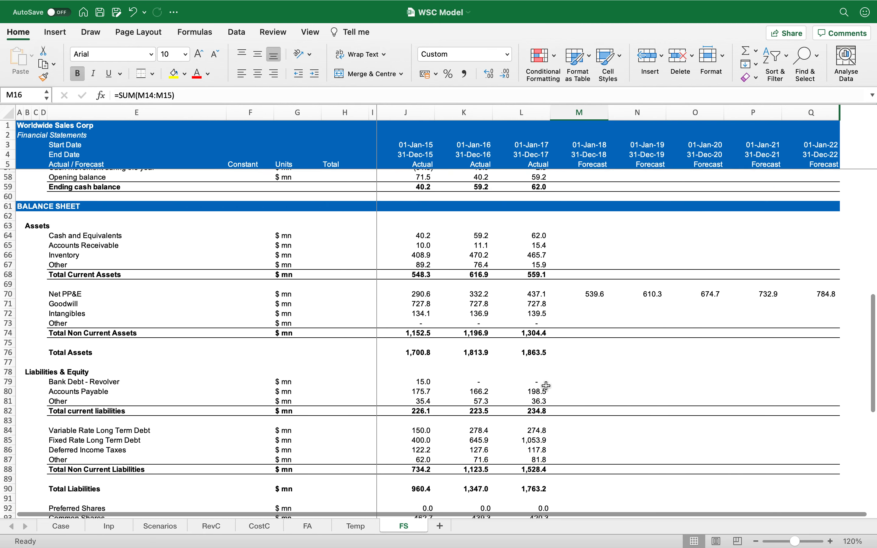
click(422, 187)
click(420, 237)
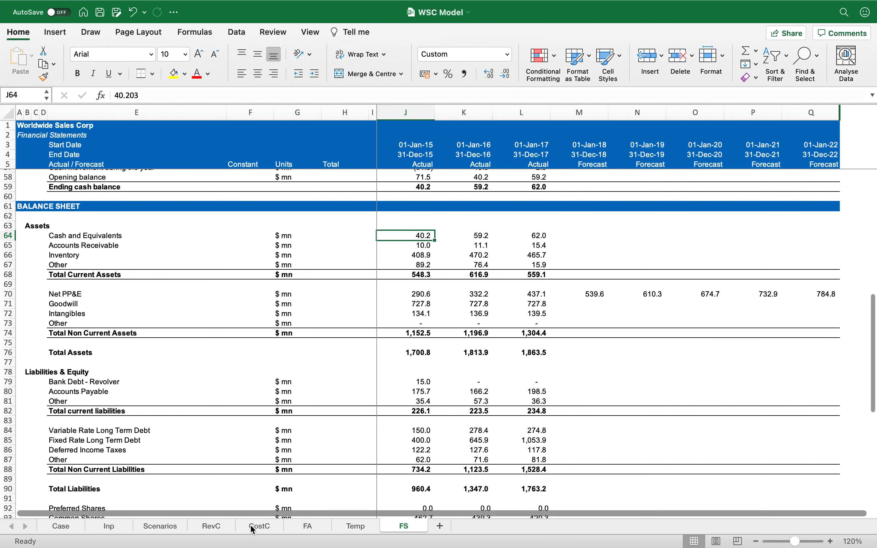
Step: Enter the label Days of Accounts Receivable in the first row under the working capital header
click(110, 527)
text(Days of Accounts Receivable)
key(Return)
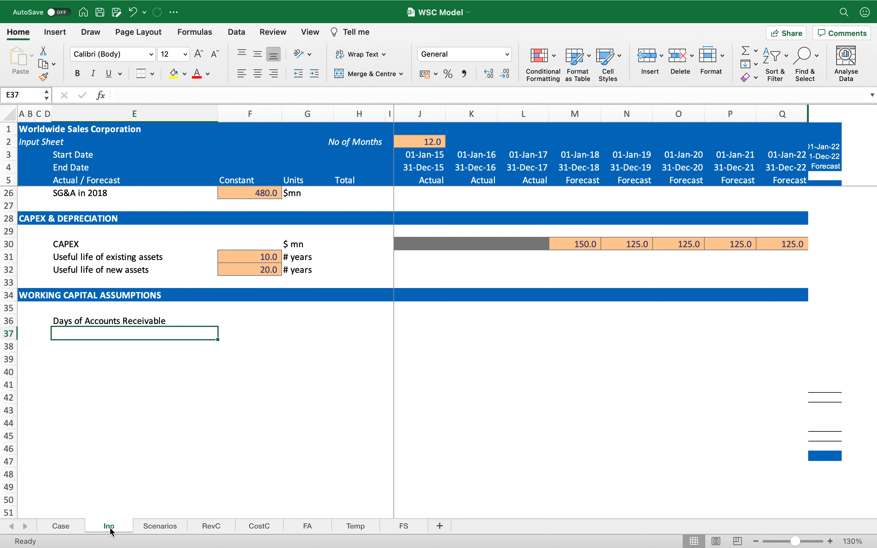
Step: Add the label Days of Inventories in the next row of the working capital section
click(405, 527)
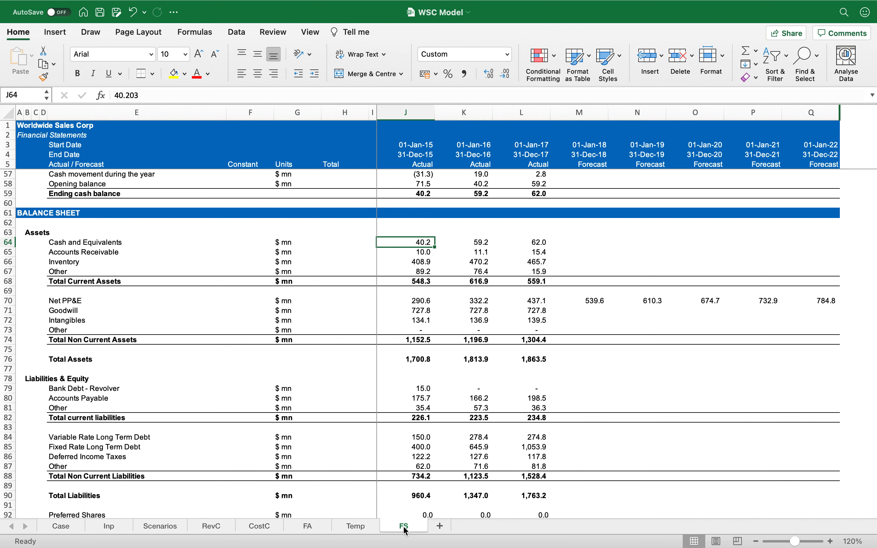
click(109, 527)
text(Days of )
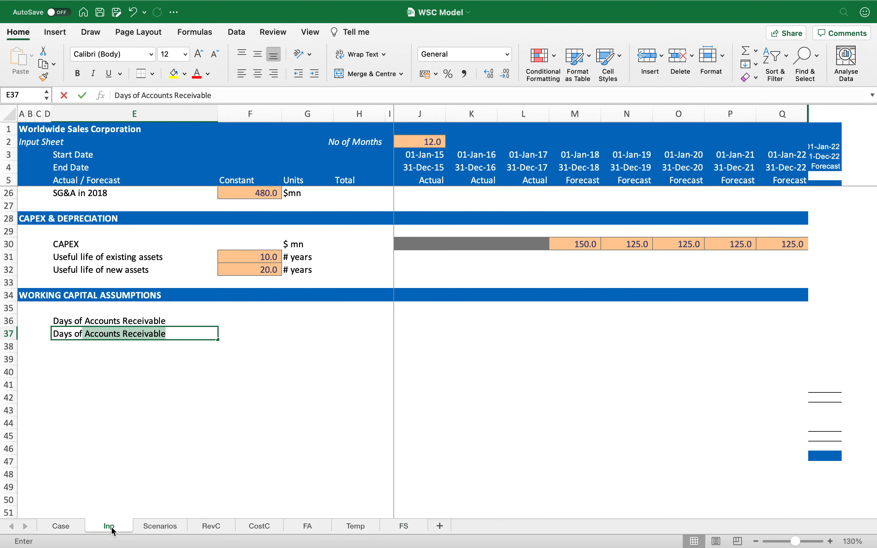
text(Inventorry)
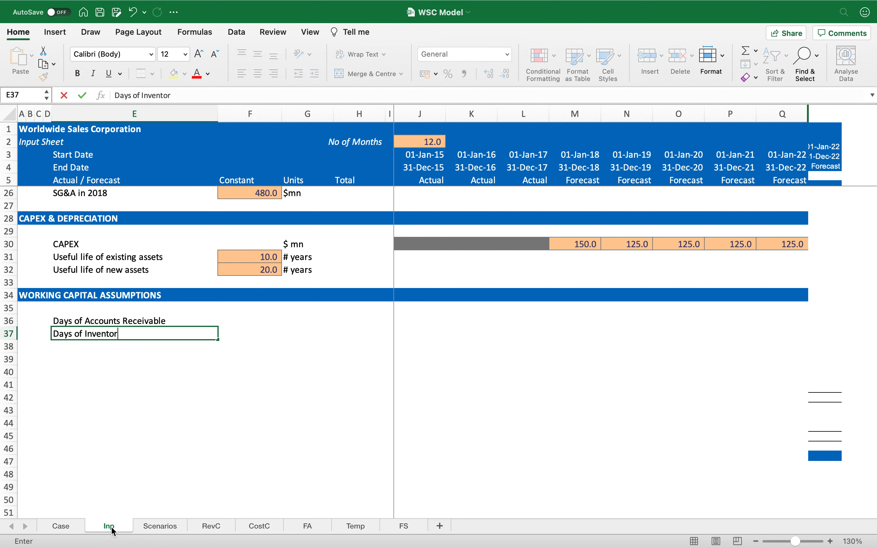
key(BackSpace)
key(BackSpace)
text(ies)
key(Return)
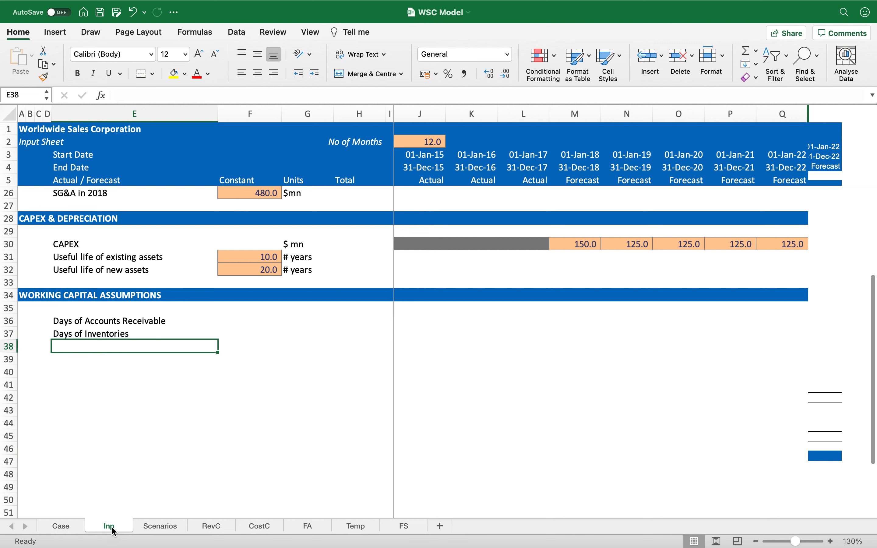
Step: Add the label Days of Other current assets below Days of Inventories
click(394, 531)
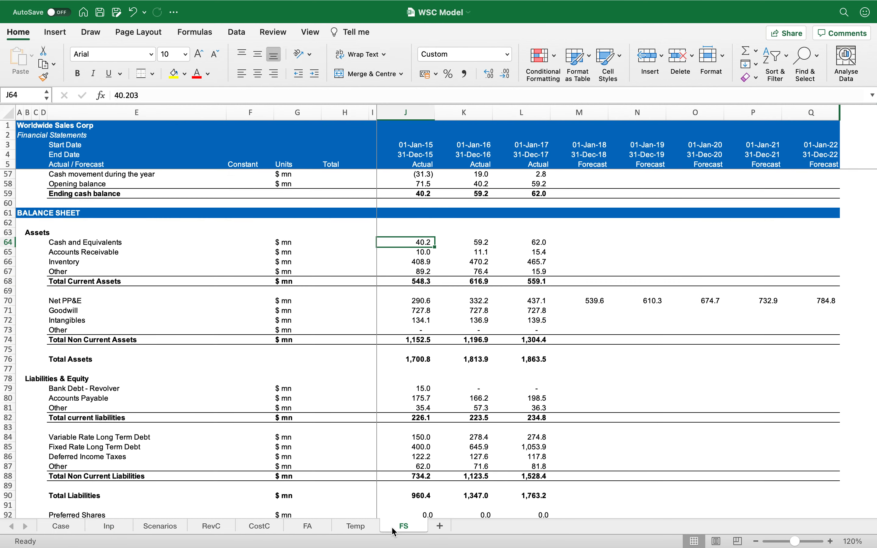
click(121, 529)
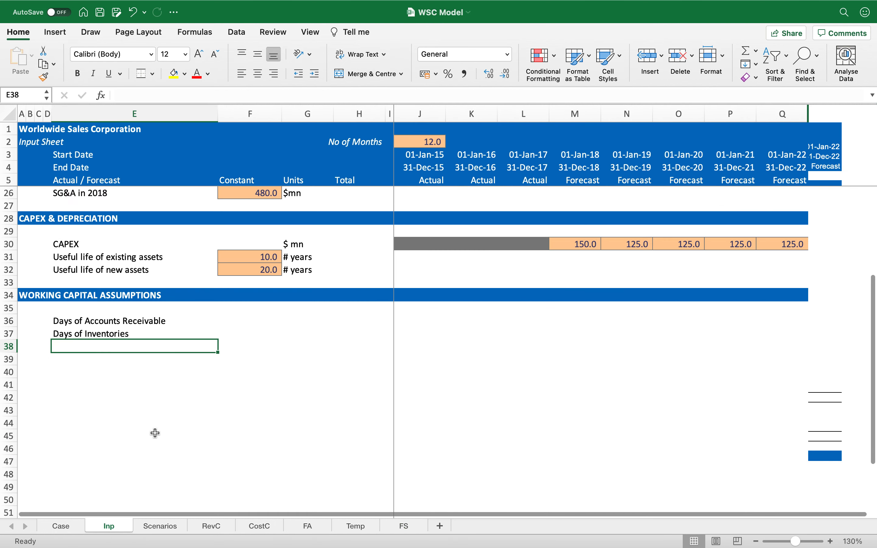
text(Days of)
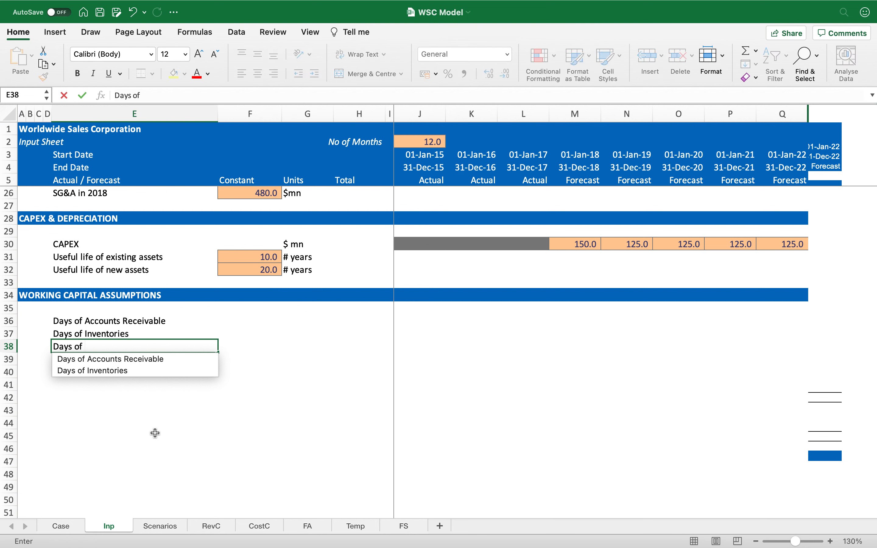
text( Other current assets)
key(Return)
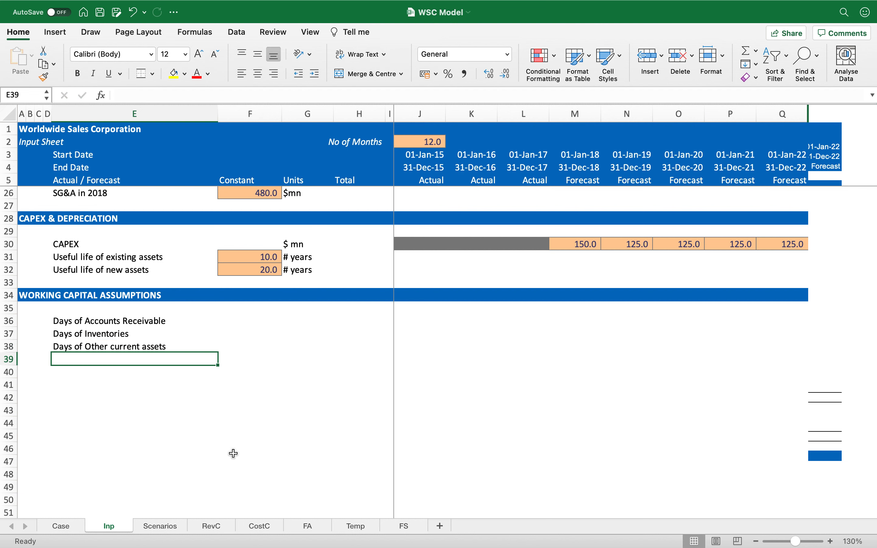
Step: Review the current liabilities rows of the balance sheet on the FS sheet
click(388, 532)
click(78, 253)
drag(77, 259, 77, 272)
scroll(95, 322, down, 5)
scroll(95, 322, down, 1)
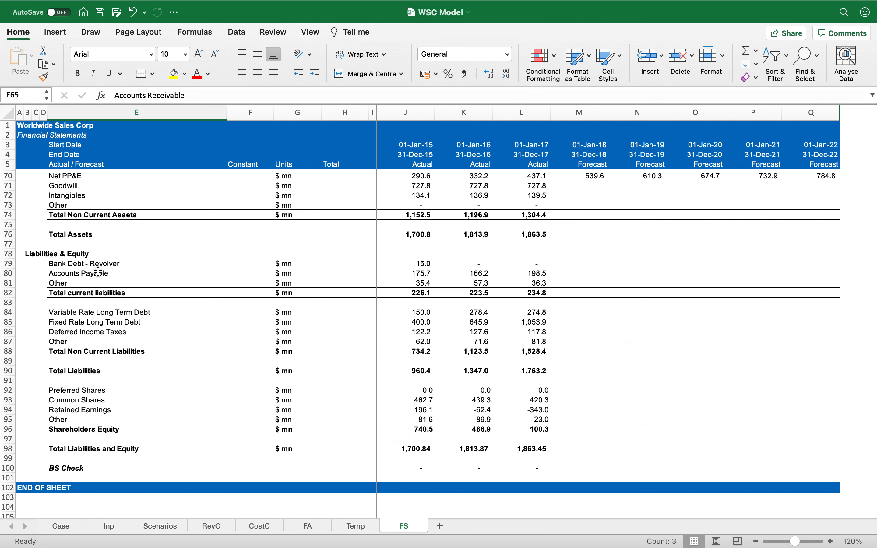
click(90, 265)
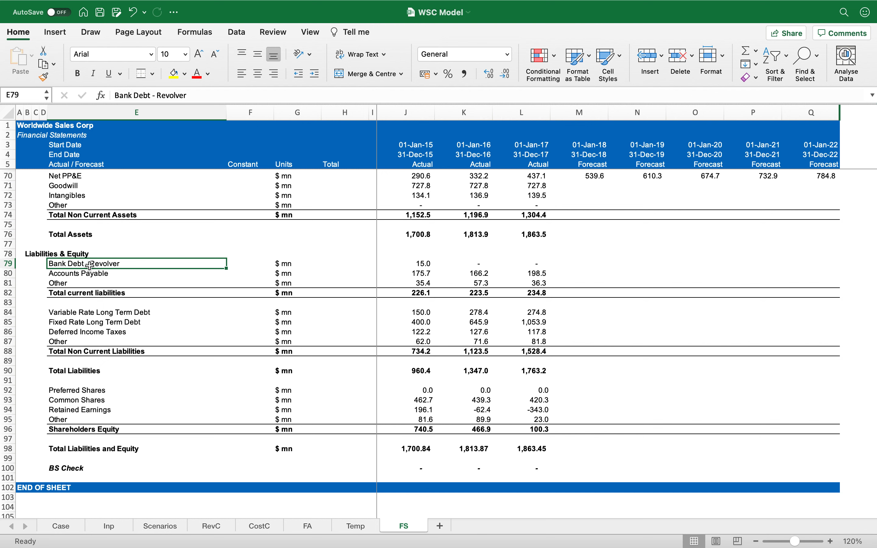
key(Down)
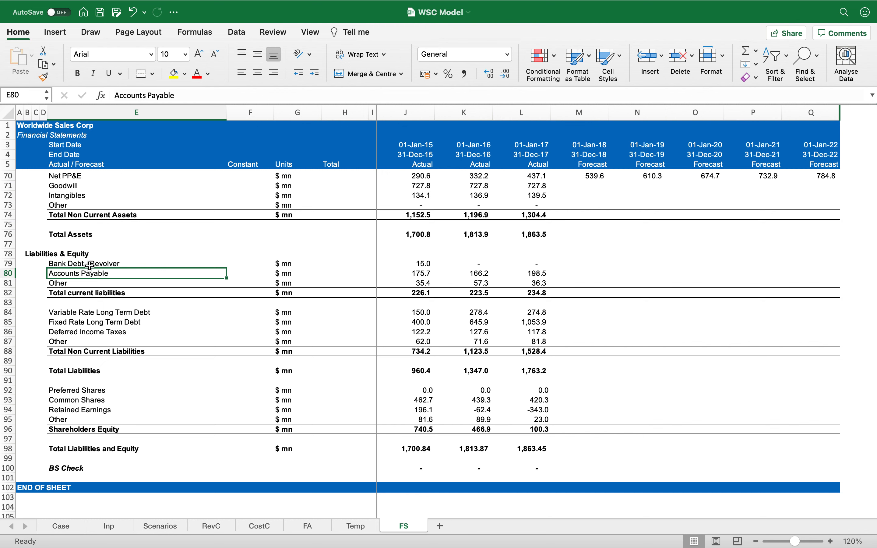
key(shift+space)
key(Down)
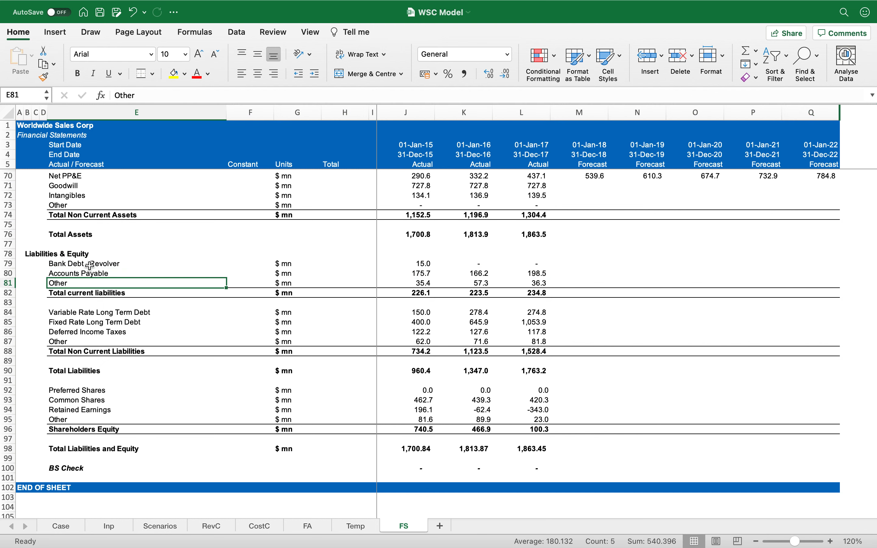
key(shift+space)
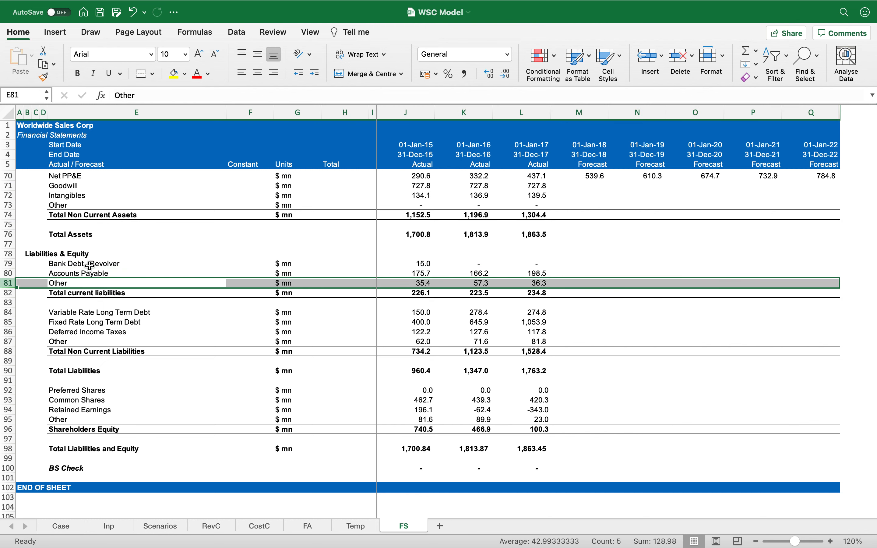
Step: Add the labels Days of Accounts Payables and Days of other current liabilities in the next two rows
click(109, 526)
text(Day)
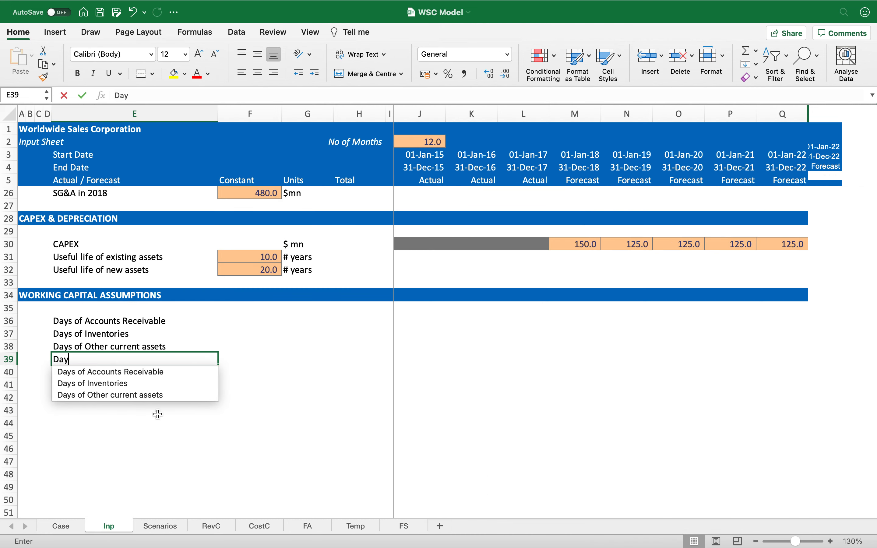
text(s of Ac)
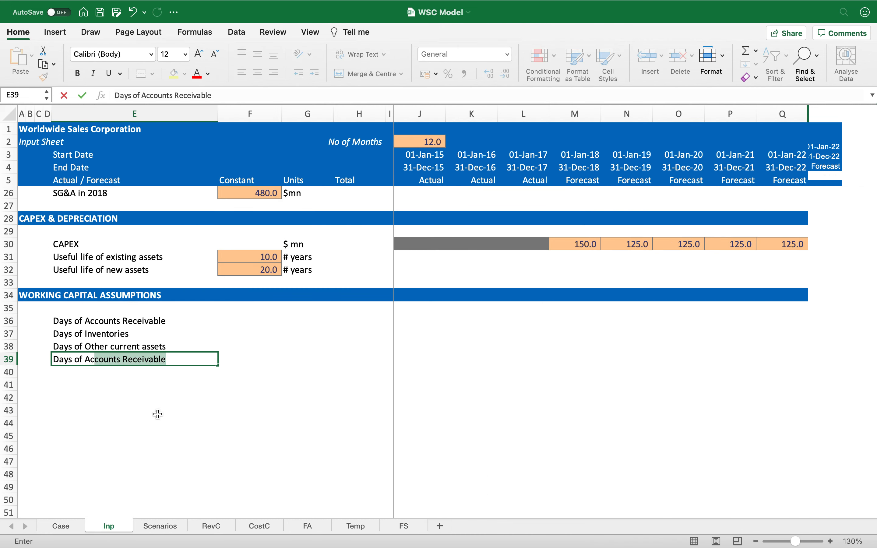
text(counts Payables)
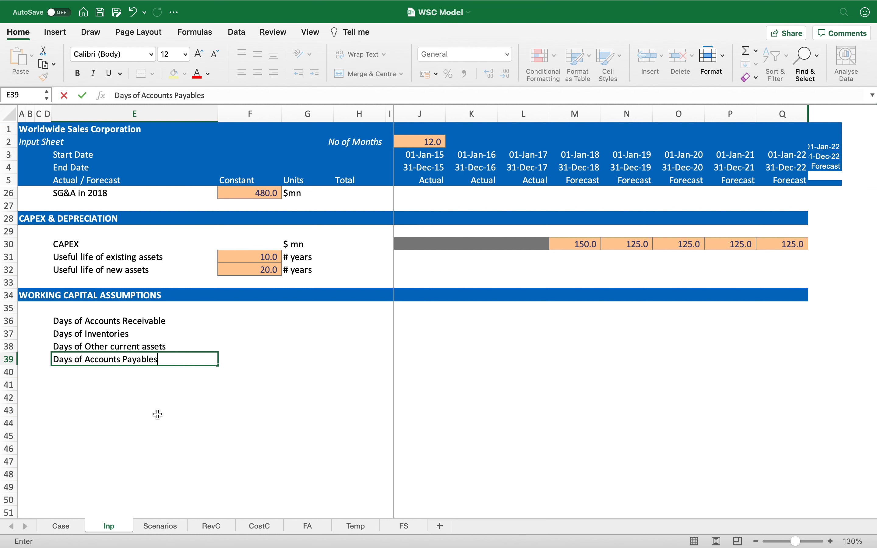
key(Return)
text(Days of)
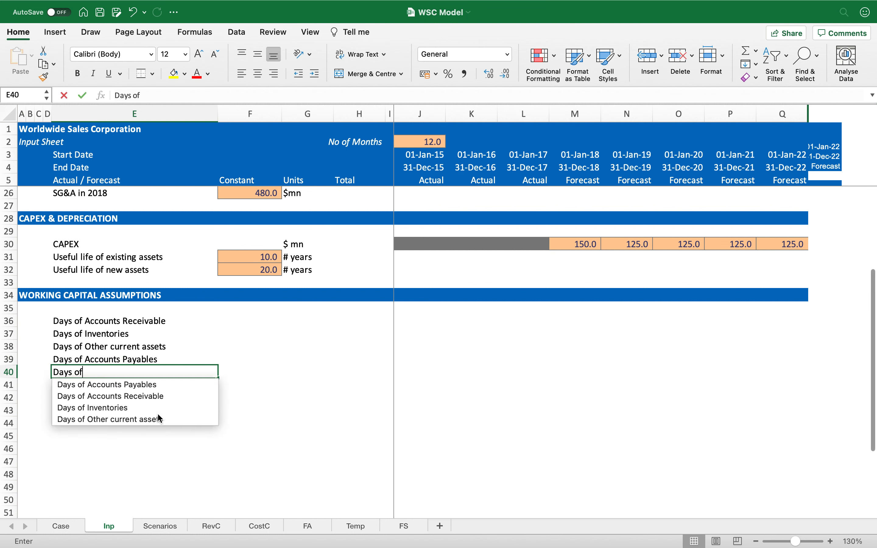
text( other curr)
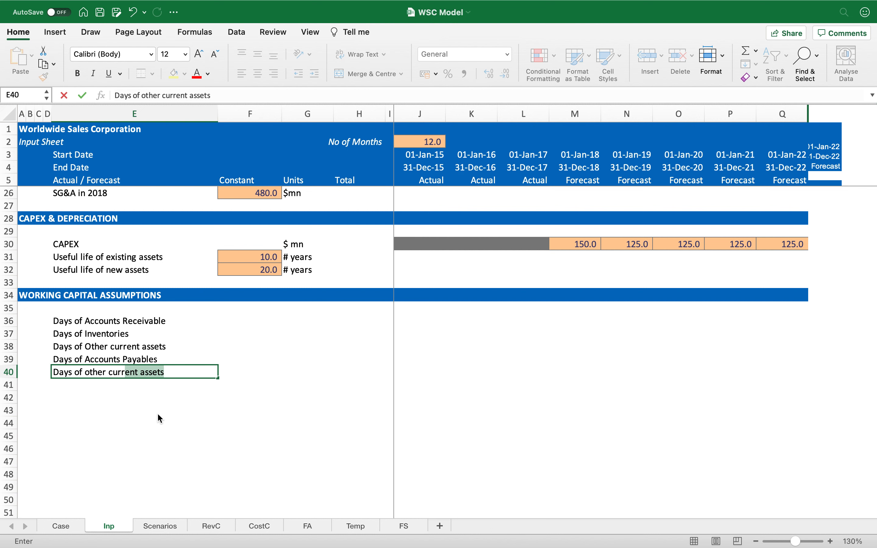
text(ent liabilities)
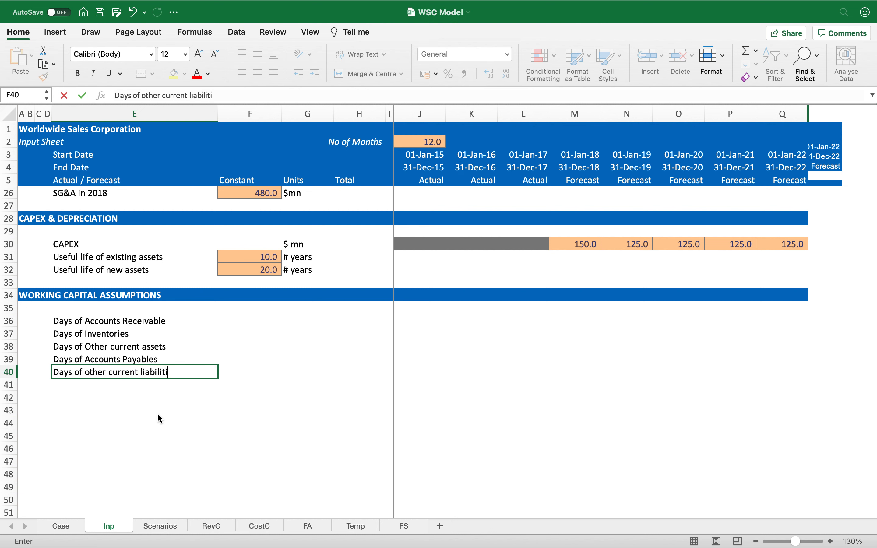
key(Return)
Step: Enter the unit days of revenue in the Units column beside Days of Accounts Receivable
key(Up)
key(Up)
key(Up)
key(Up)
key(Up)
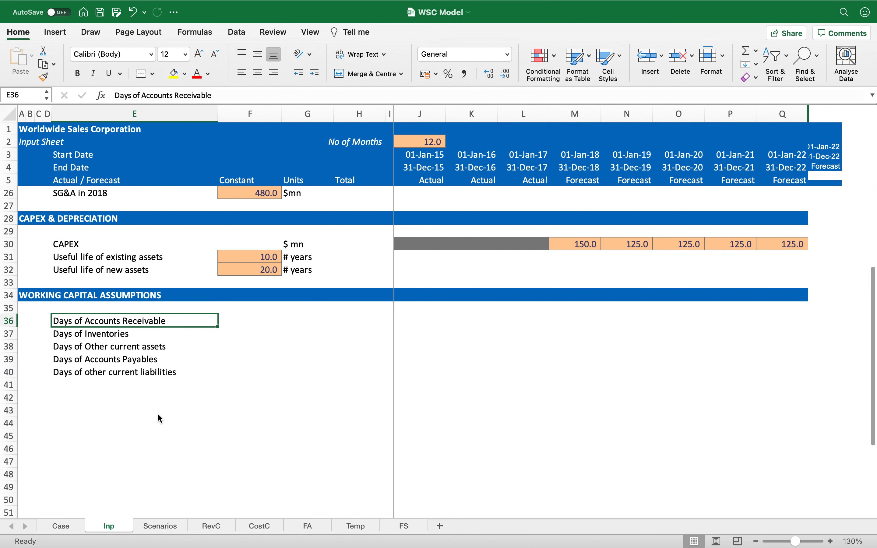
key(Right)
key(Right)
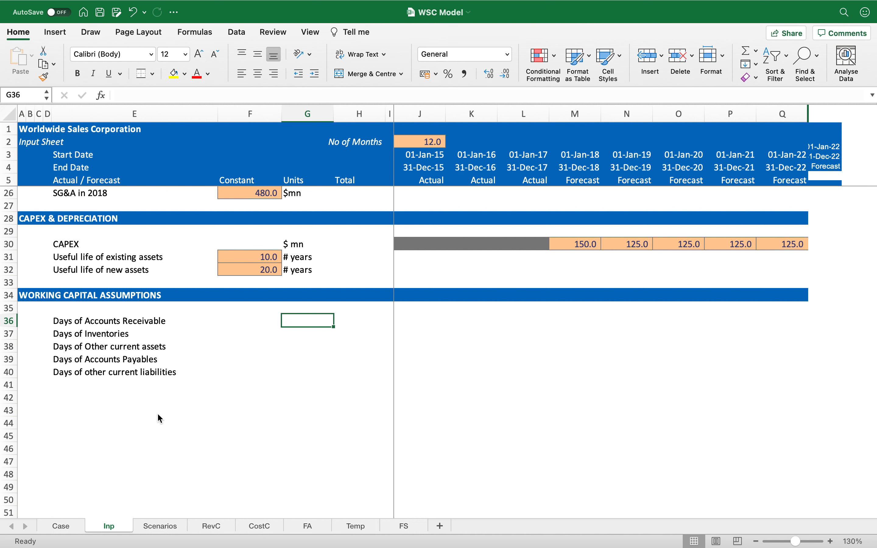
key(shift+Down)
key(shift+Down)
key(shift+Down)
key(shift+Down)
key(shift+Down)
key(shift+Up)
key(Up)
key(Down)
text(days of revenue)
key(Return)
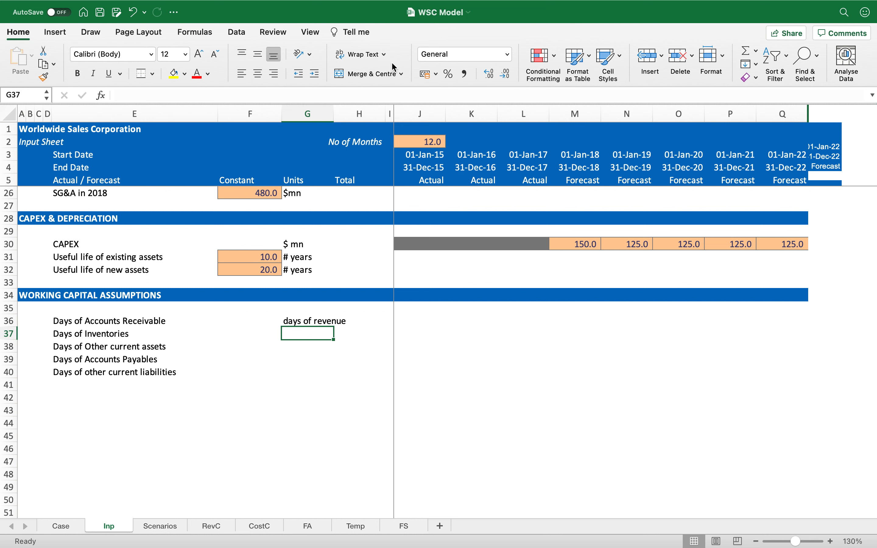
Step: Set the unit for Days of Inventories to days of COS
text(days of COGS)
key(Return)
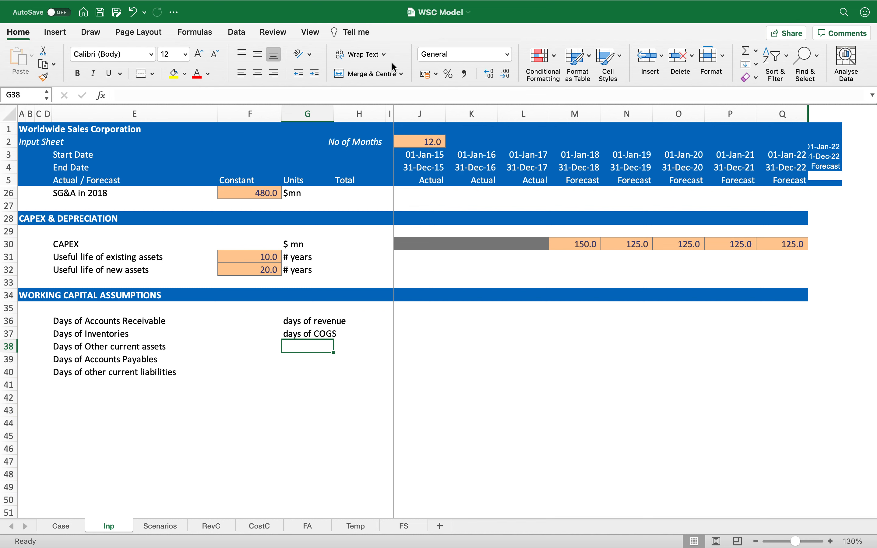
key(Up)
key(F2)
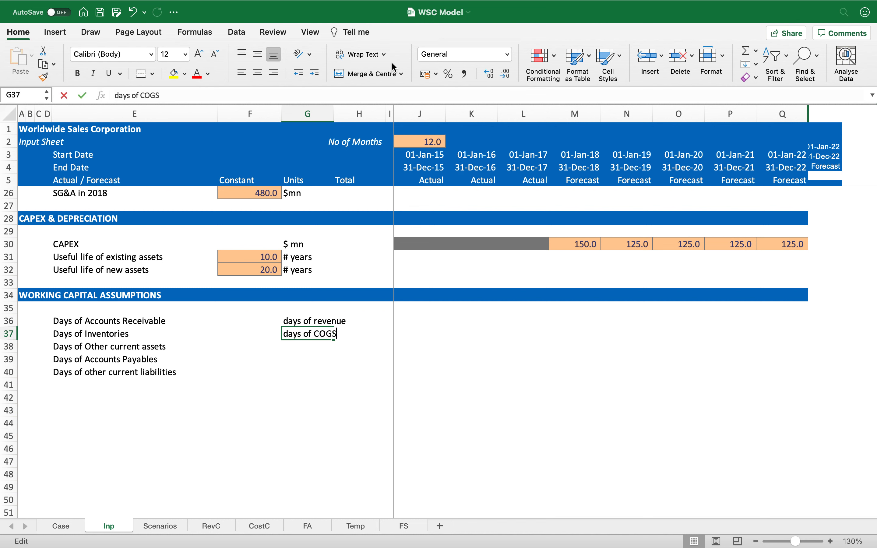
key(Left)
key(BackSpace)
key(Return)
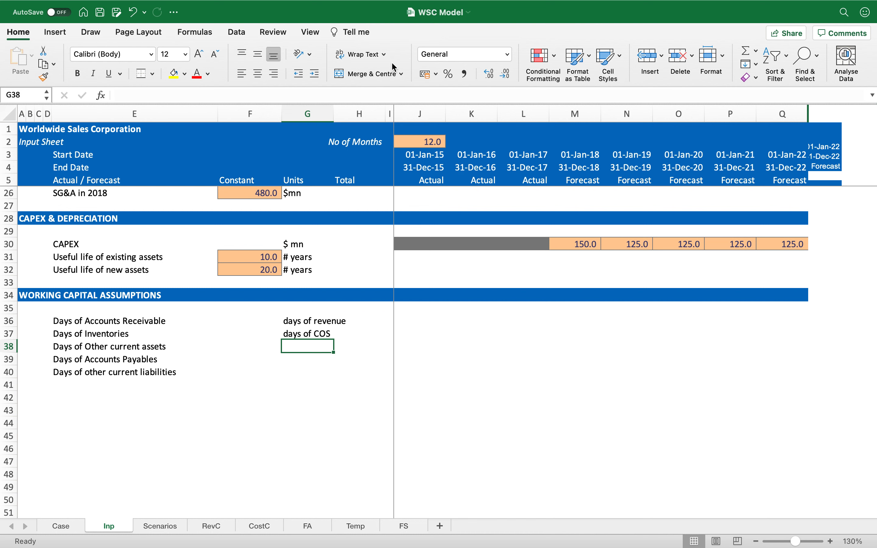
Step: Set the units for Days of Other current assets to days of revenue, and for payables and other current liabilities to days of cos
text(days of revenue)
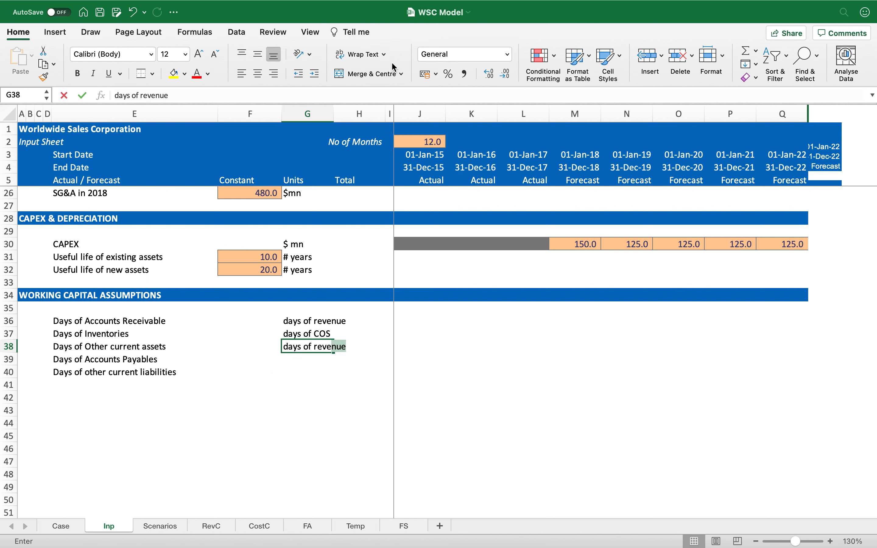
key(Return)
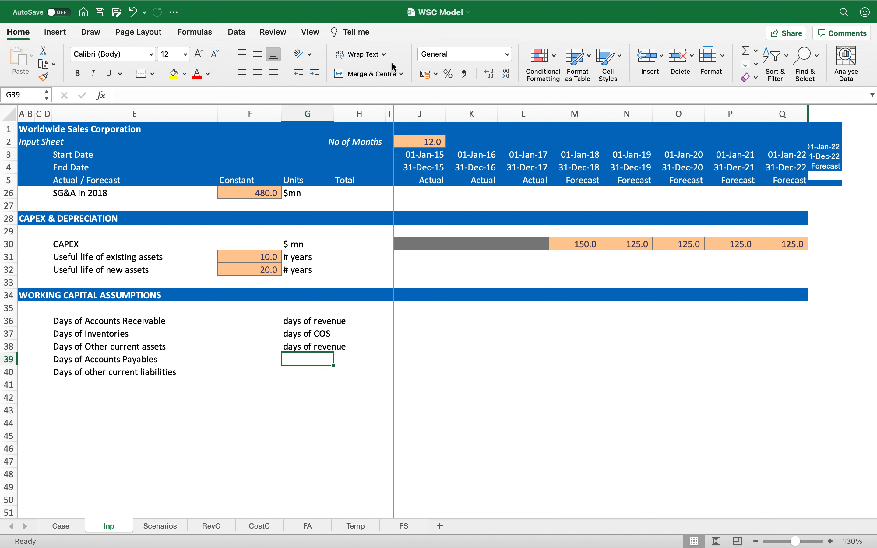
text(days of )
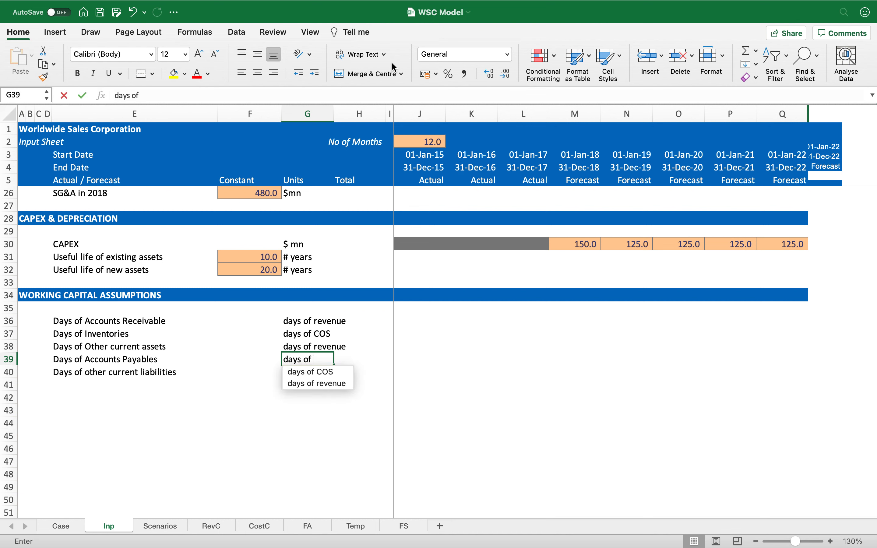
text(cos)
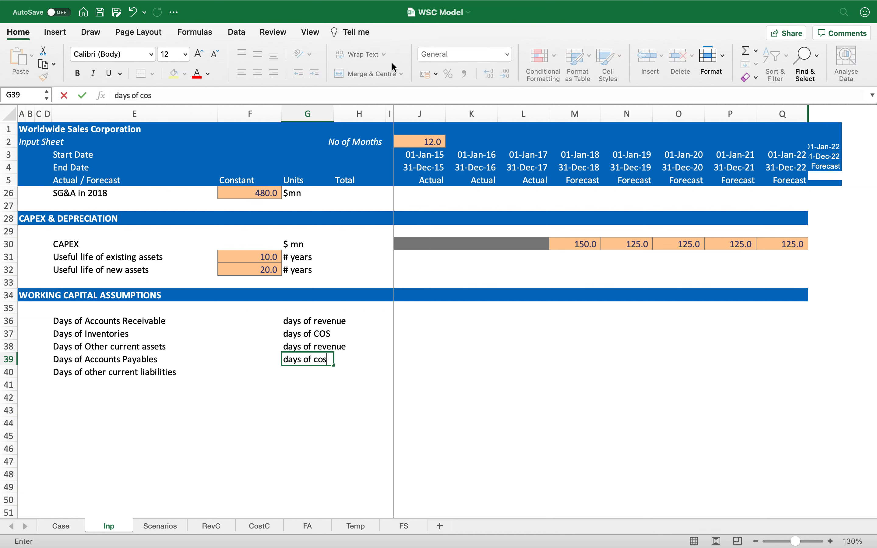
key(Return)
text(days of cos)
key(Return)
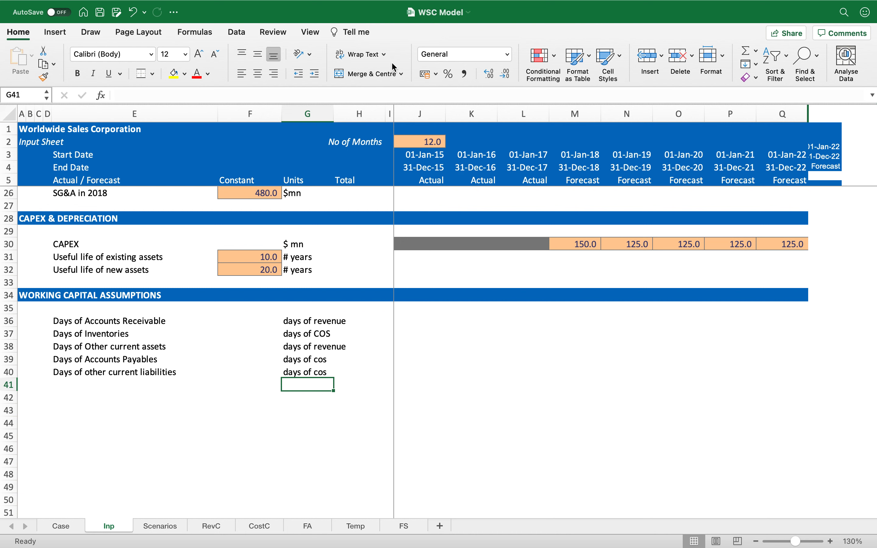
Step: Add the heading Accounts Receivable Turnover Ratio in row 43 below the section and make it bold, underlined and italic
key(Up)
key(Up)
key(Up)
key(Up)
key(Up)
key(Down)
key(Down)
key(Down)
key(Down)
key(Down)
key(Down)
key(Down)
key(Left)
key(Left)
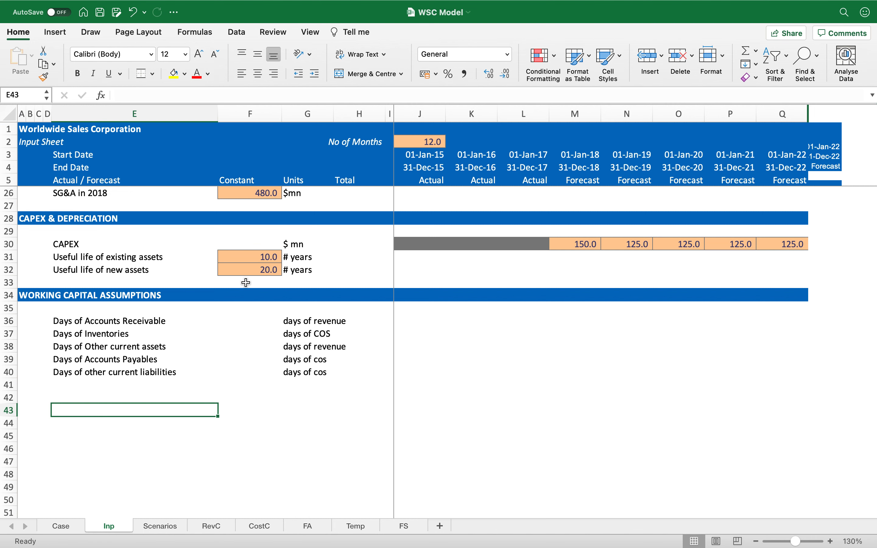
scroll(246, 282, down, 5)
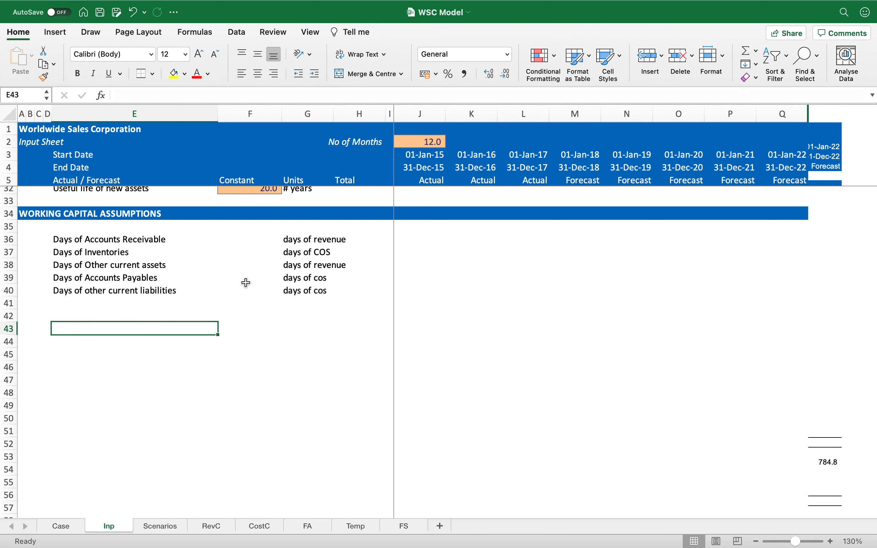
text(Accounts Rece)
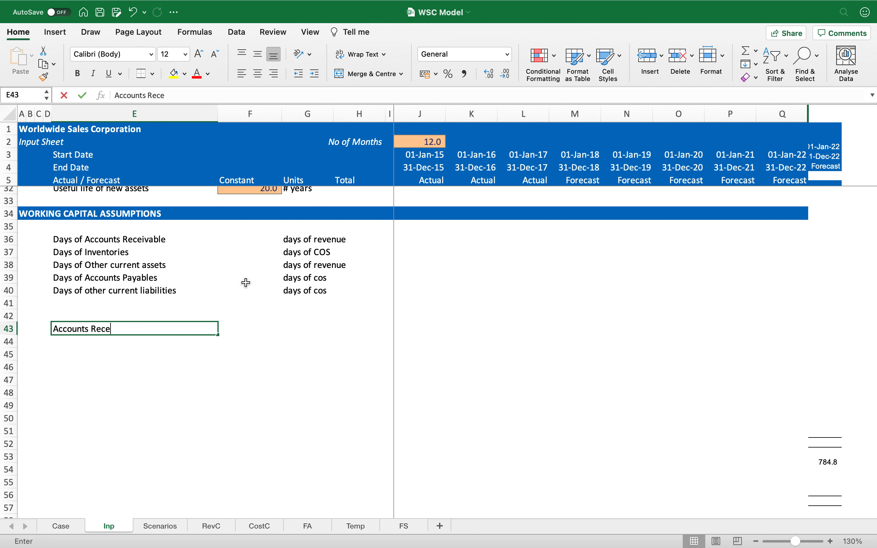
text(ivable TUrnover Ratio)
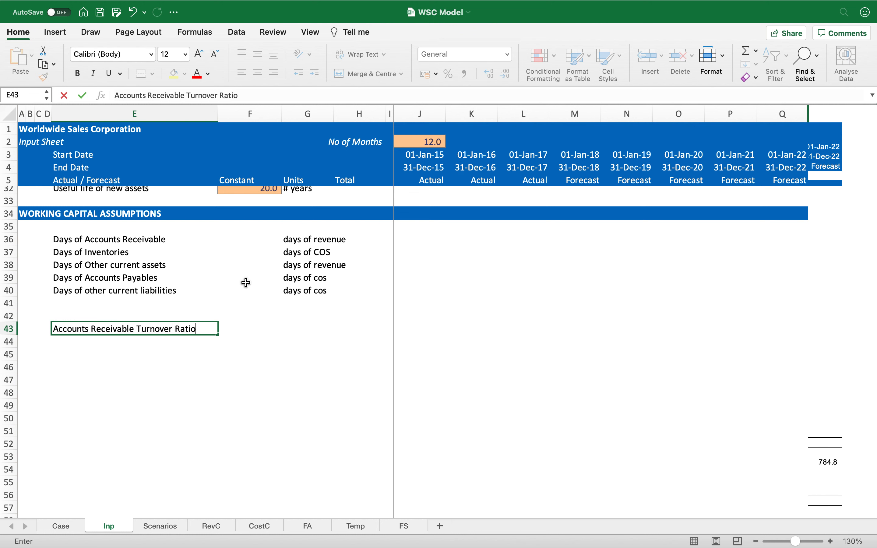
key(Return)
key(Up)
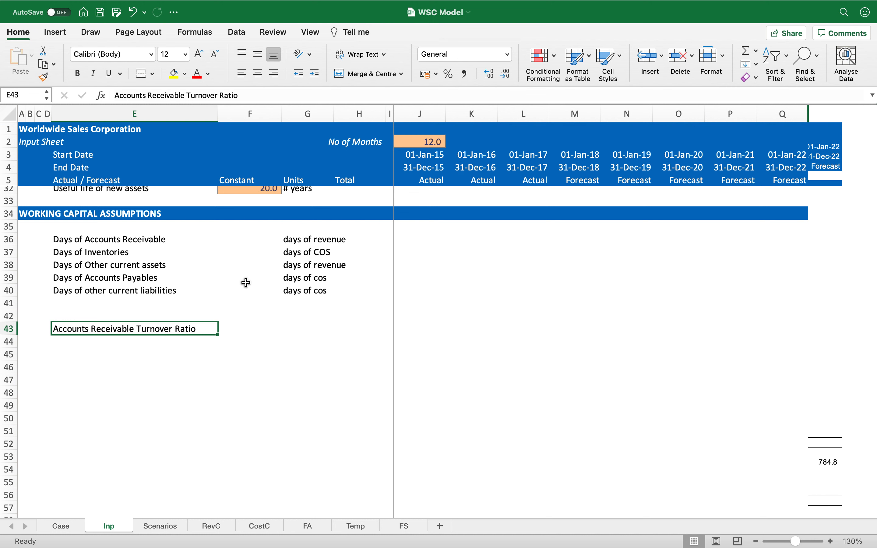
key(super+b)
key(super+u)
key(super+i)
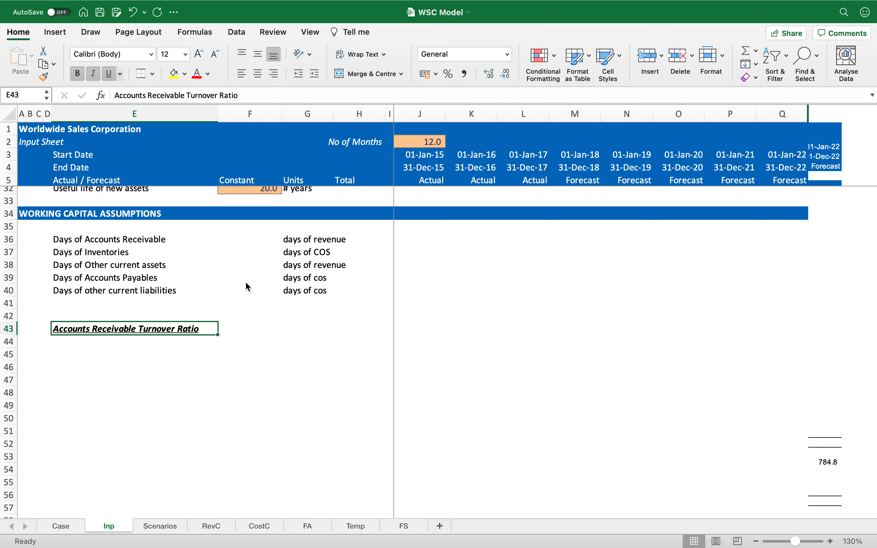
Step: Enter the definition Revenue / Average Accounts Receivable beneath the turnover ratio heading
key(Down)
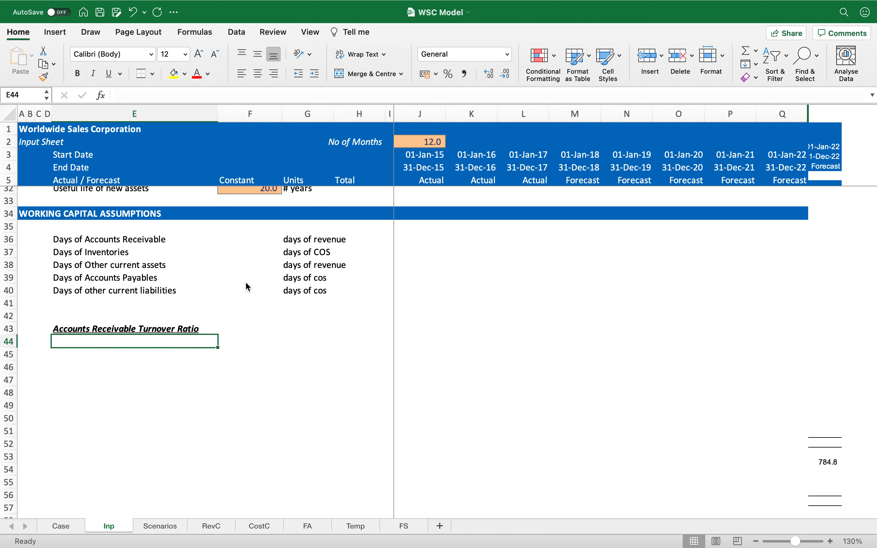
text(Revenue /)
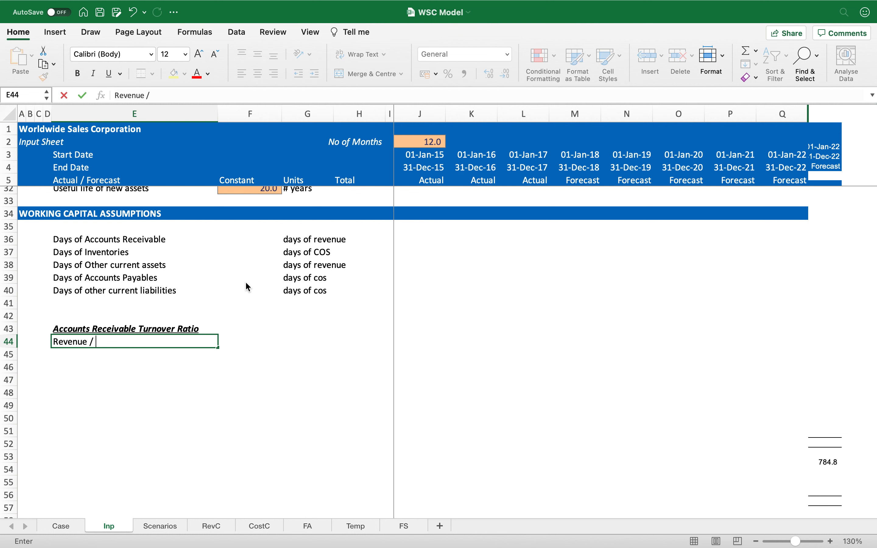
text(Average Accounts Receiva)
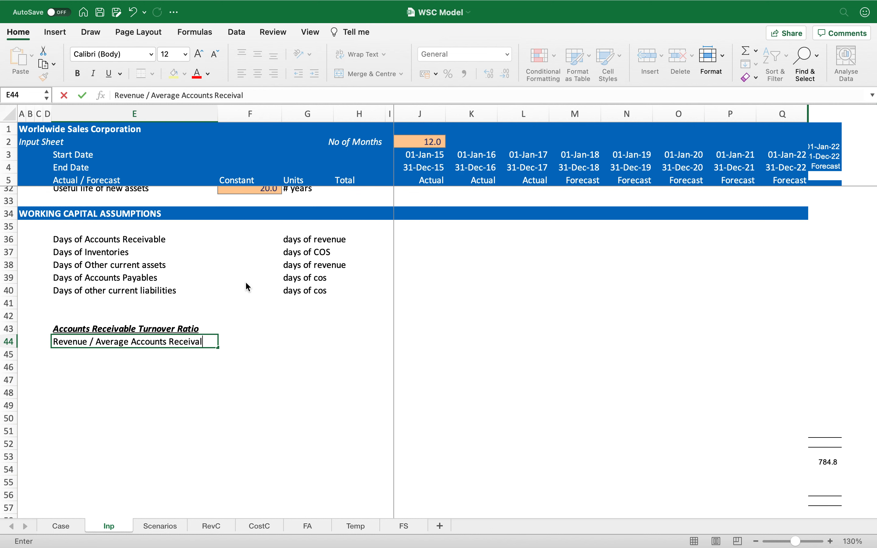
key(BackSpace)
text(ble)
key(Return)
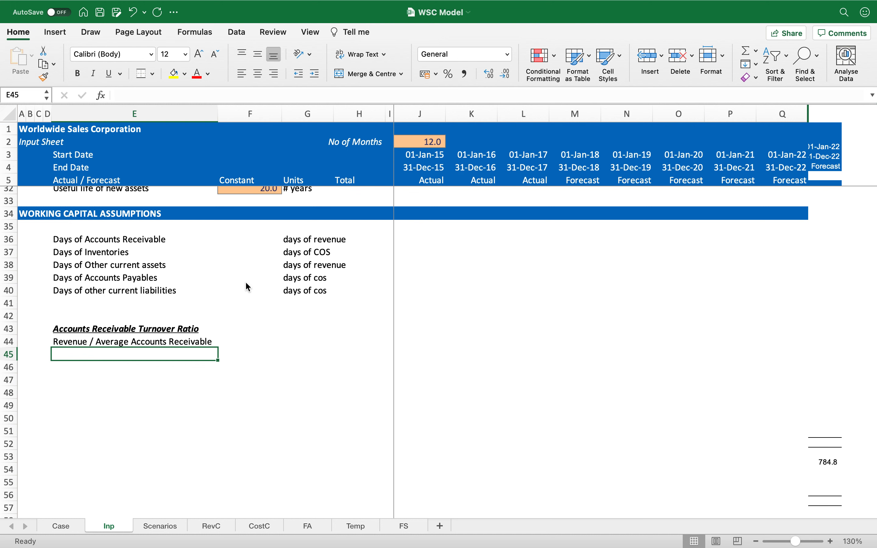
Step: Add the heading Days of Accounts Receivable in row 46, formatted bold, underlined and italic
key(Return)
text(Days of Accounts Receivable)
key(Return)
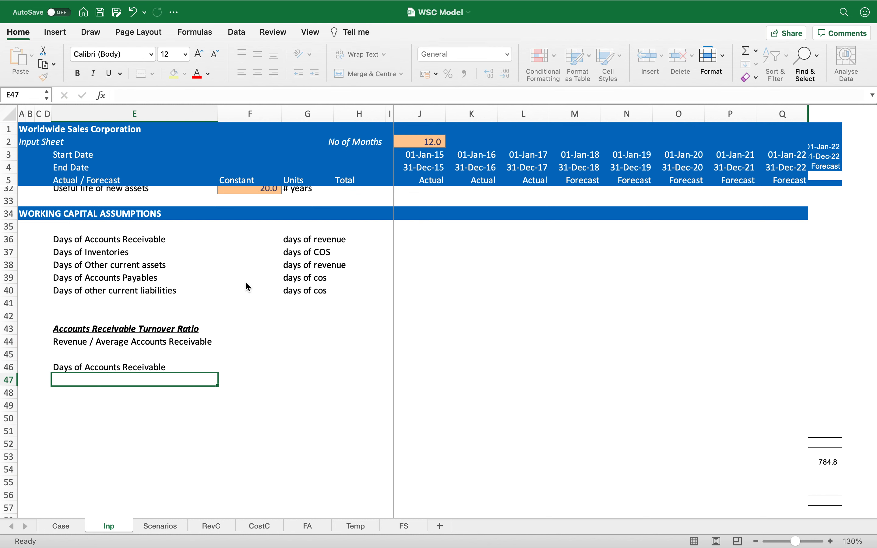
key(Up)
key(super+b)
key(super+u)
key(super+i)
Step: Enter the definition 365 / Accounts Receivable Turnover Ratio beneath the Days of Accounts Receivable heading
key(Down)
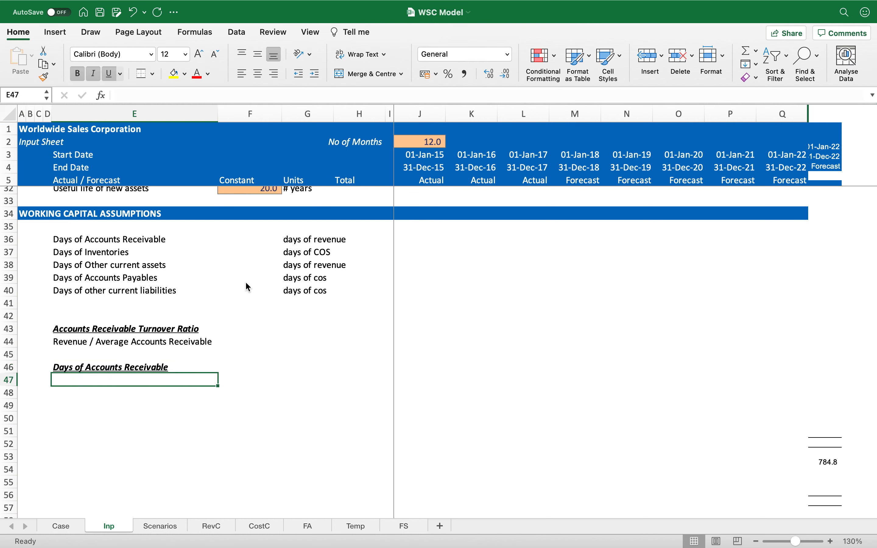
text(365)
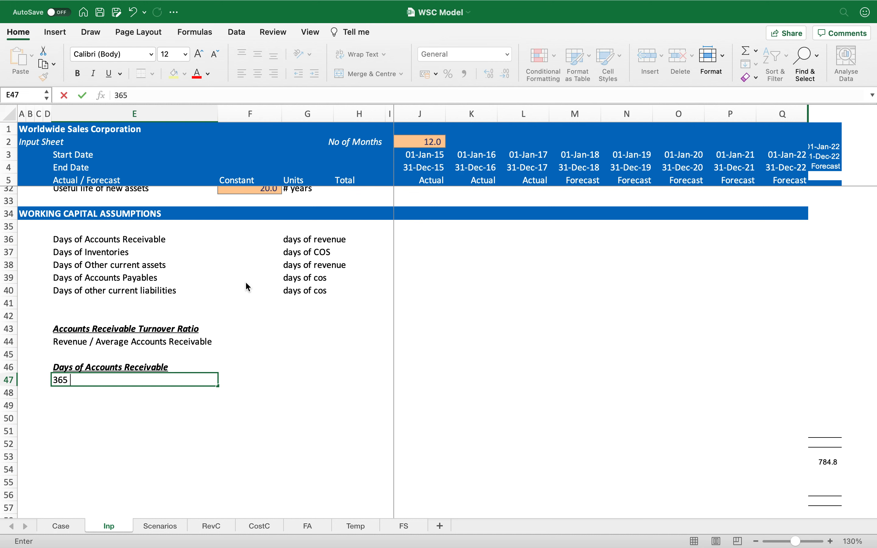
text( / Accounts Recei)
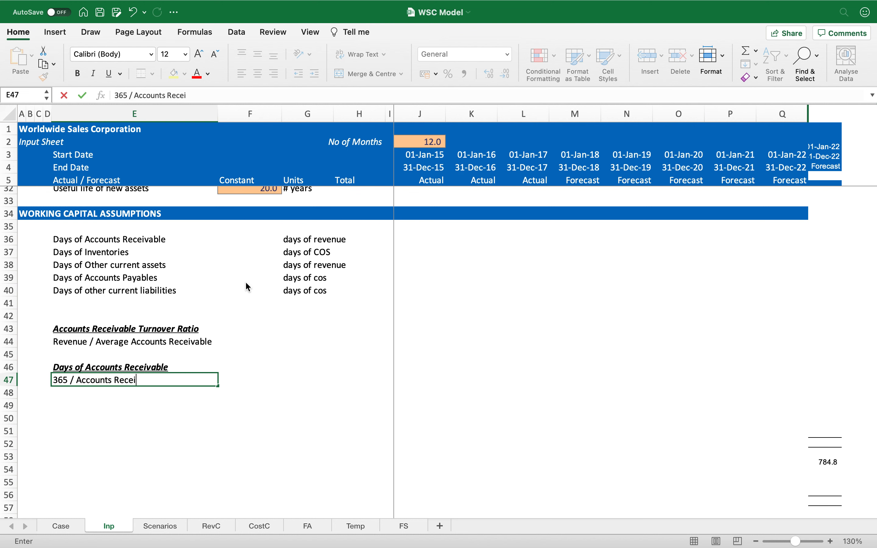
text(vable TUrnover Ratio)
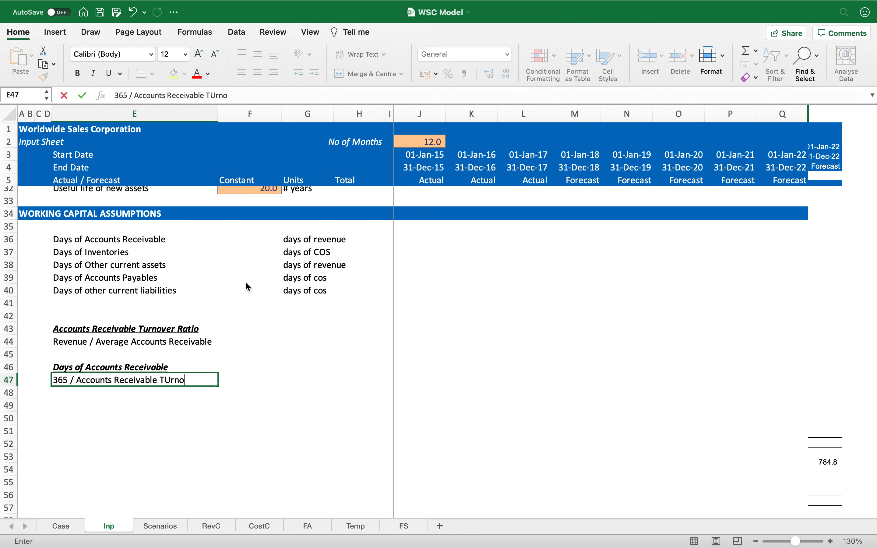
key(Return)
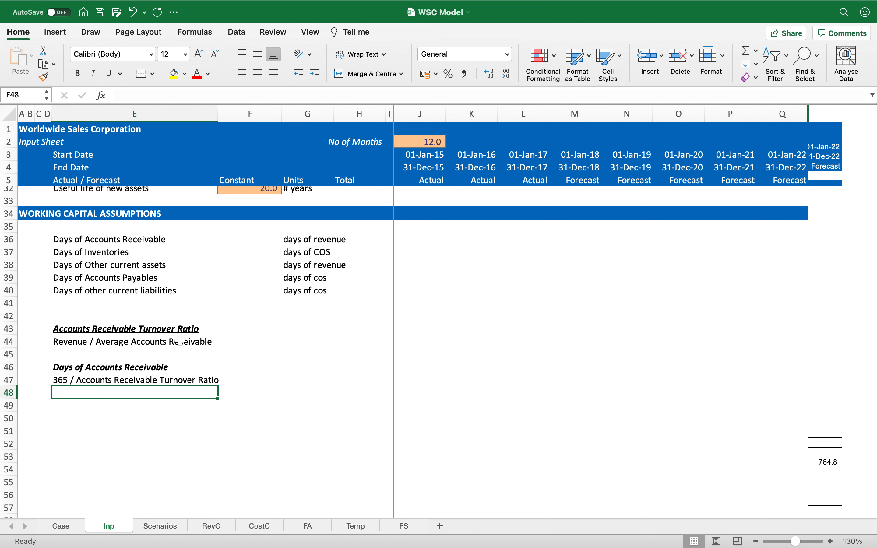
Step: Enter the alternative expression 365 * Average Accounts Receivable / Revenue in row 49
drag(141, 330, 160, 341)
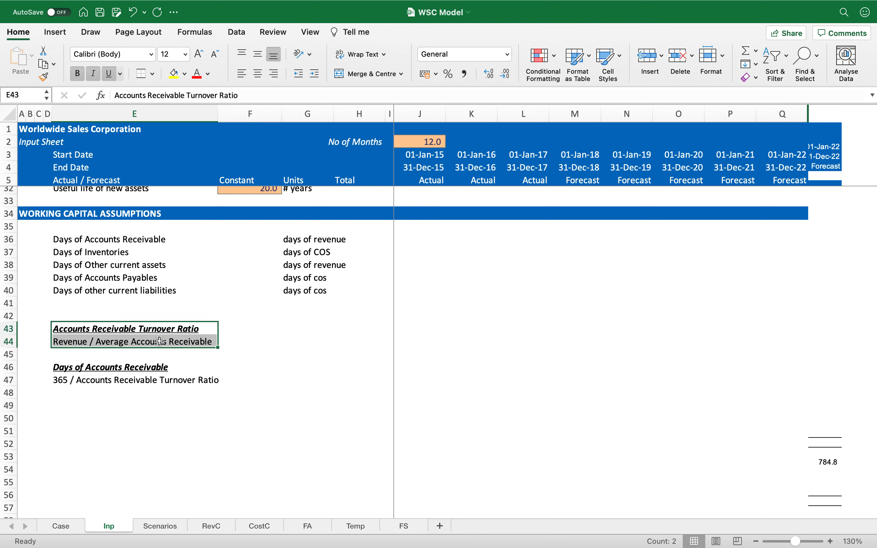
drag(129, 368, 129, 379)
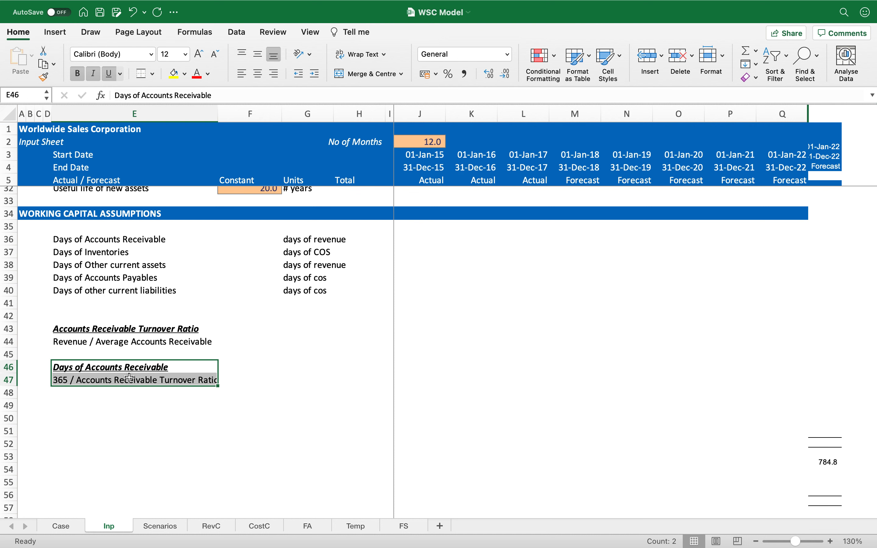
click(122, 405)
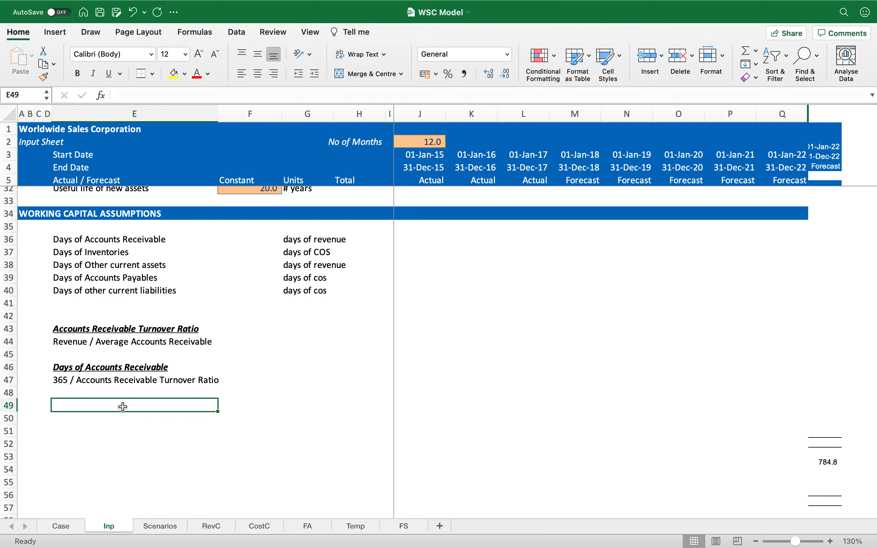
text(365 / Average Accounts Receivable)
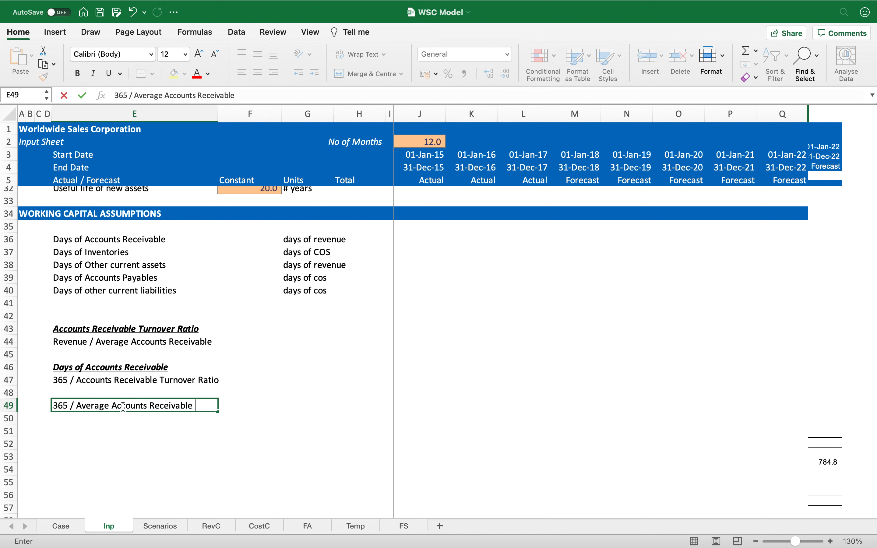
key(Return)
click(96, 406)
double_click(96, 406)
key(shift+Right)
text(*)
key(End)
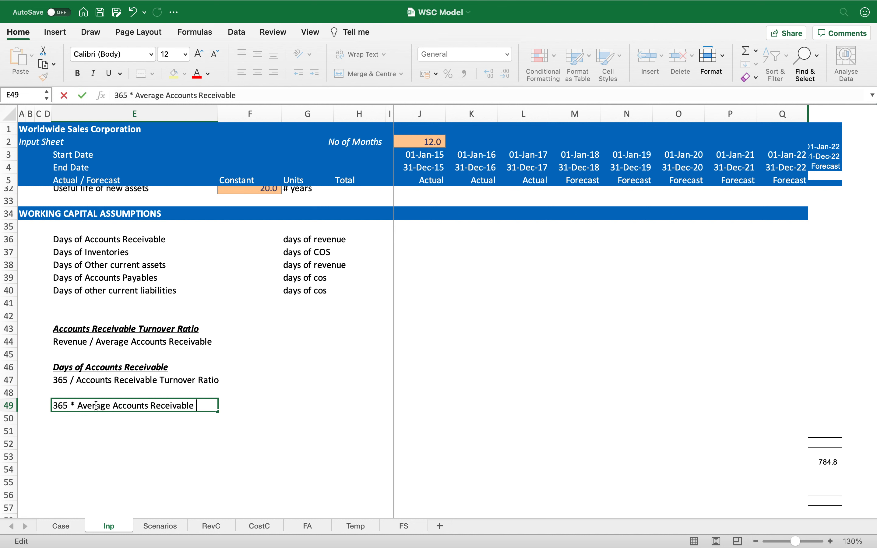
text(/ Revenue)
key(Return)
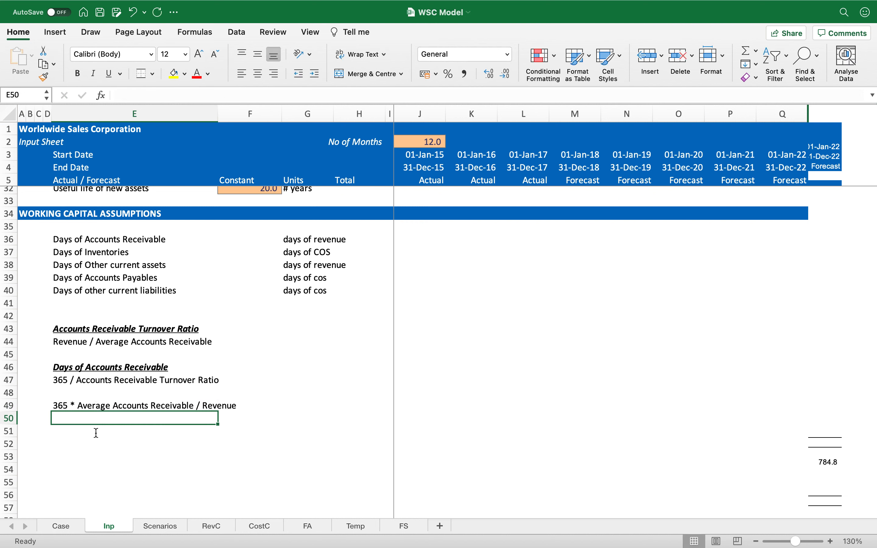
Step: Beside the turnover ratio definition, write Revenue underlined as numerator above AR in the Units column
mouse_move(96, 546)
click(317, 330)
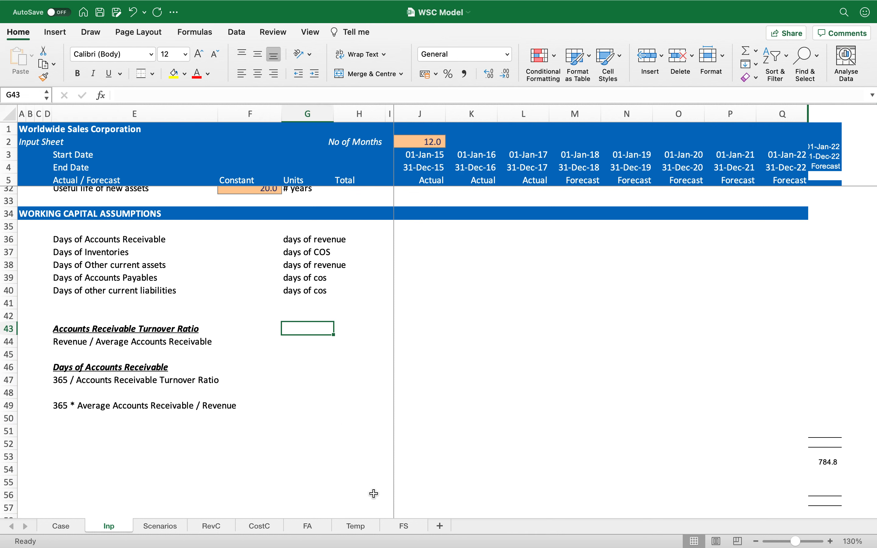
text(Revenue)
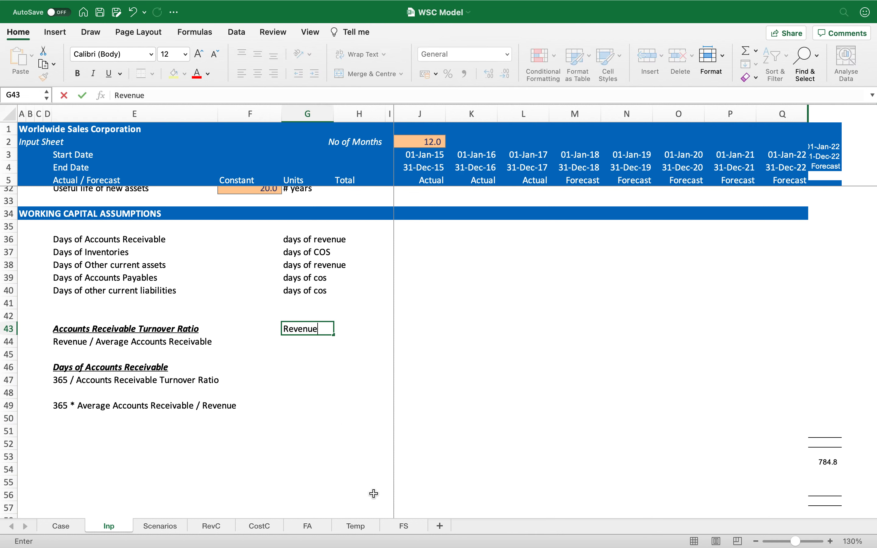
key(Return)
key(Up)
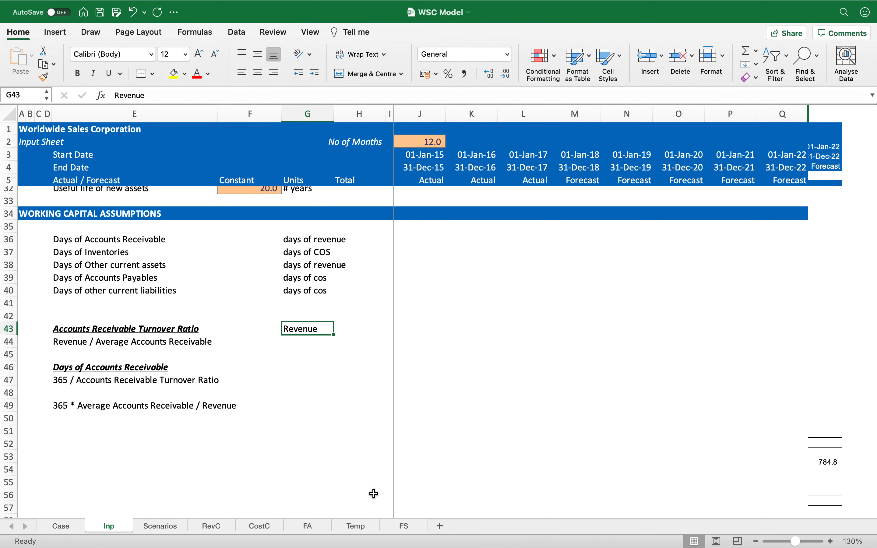
key(super+u)
key(Return)
text(AR)
key(Return)
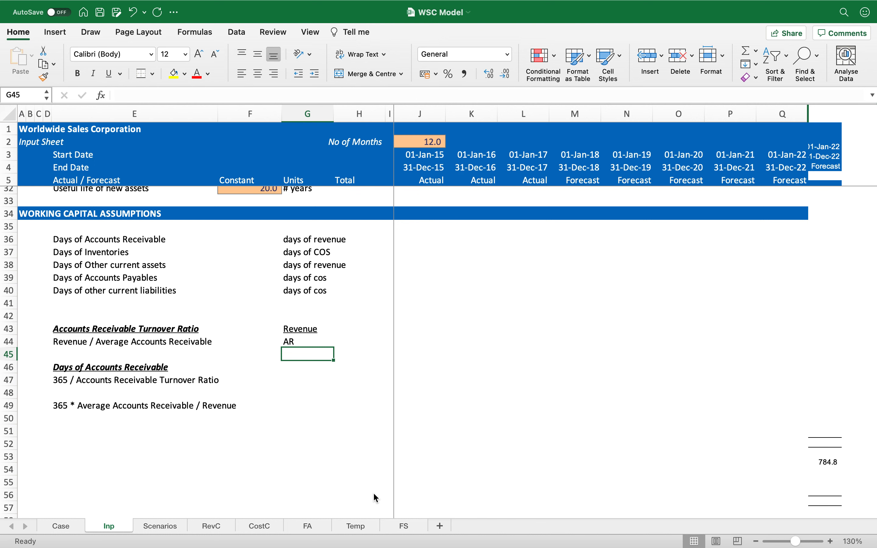
Step: Write an underlined 365 as numerator beside the Days of Accounts Receivable heading
key(Down)
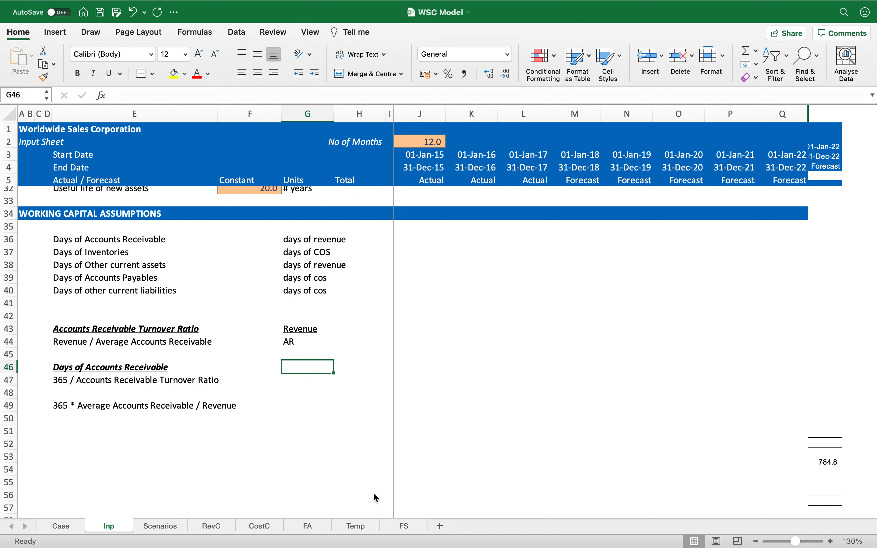
text(365)
key(Return)
key(Up)
key(cmd+u)
key(Down)
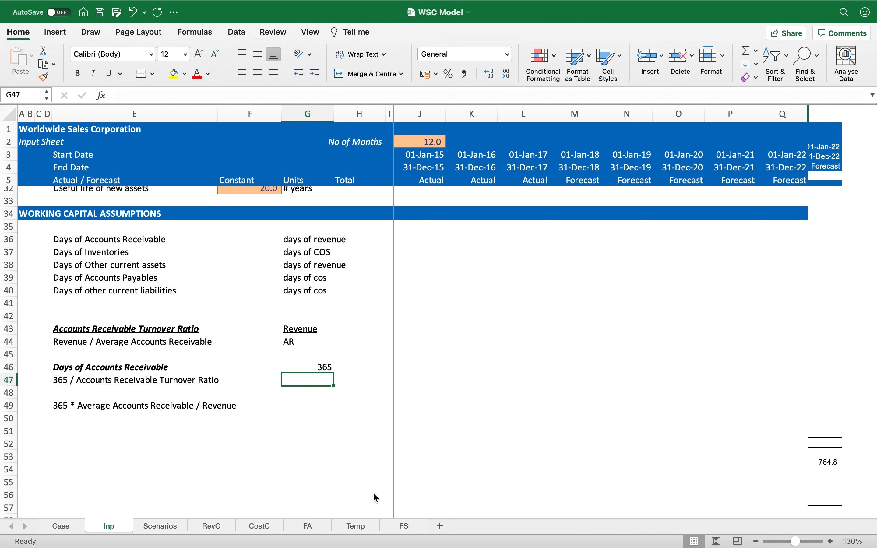
Step: Beside the 365 / Accounts Receivable Turnover Ratio line, write Revenue underlined above AR
text(Revenue)
key(cmd+u)
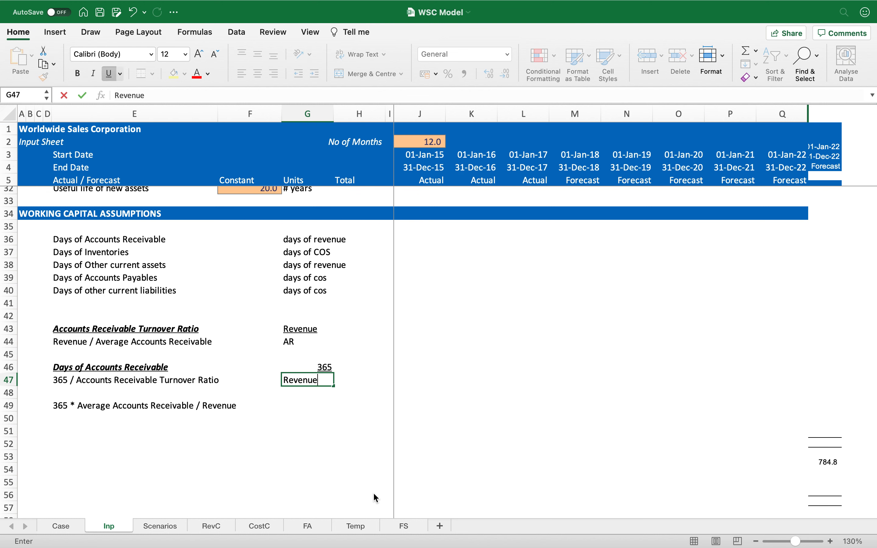
key(Return)
key(super+u)
key(Return)
text(AR)
key(super+u)
key(Return)
key(Up)
key(super+u)
key(Return)
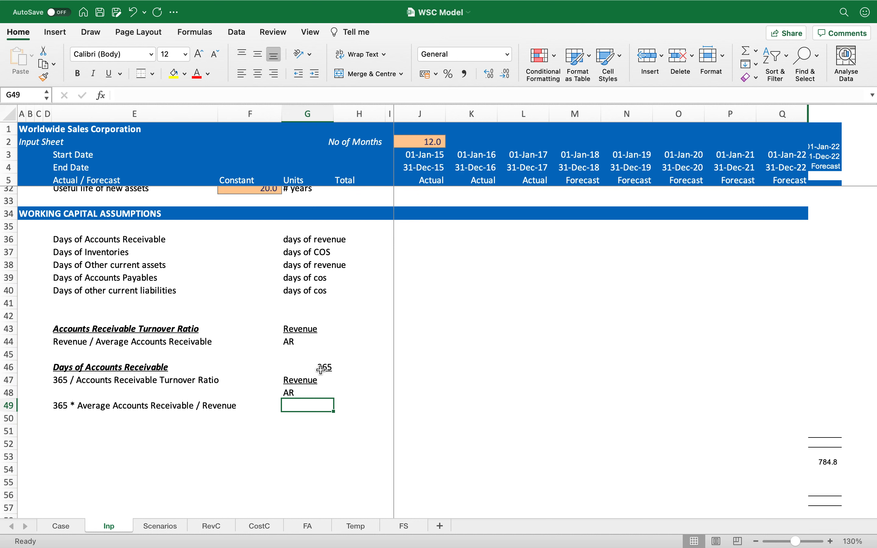
Step: Delete the explanatory notes in rows 41 to 49 below the working capital drivers
click(67, 407)
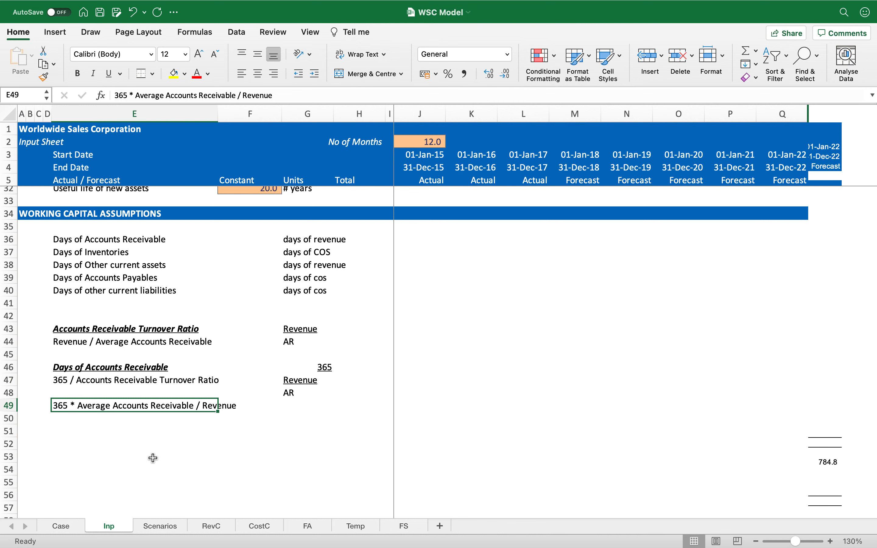
key(shift+space)
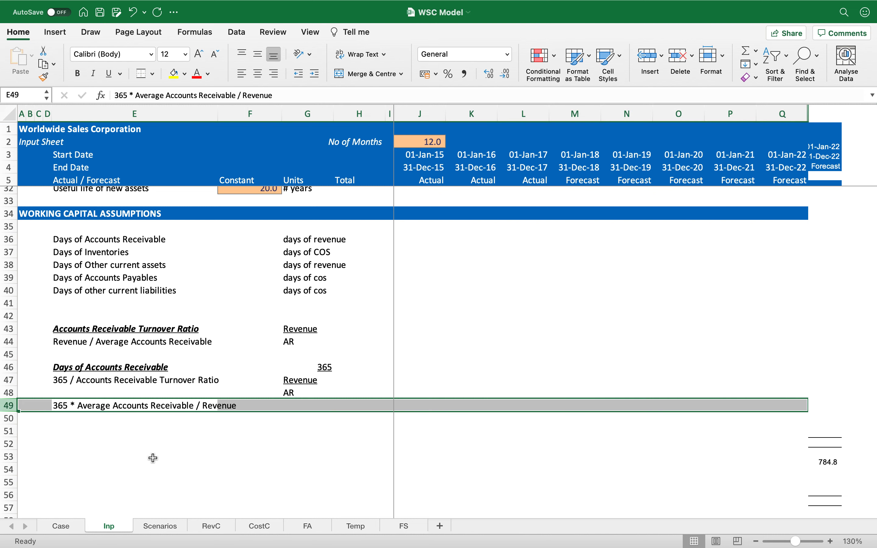
key(shift+Up)
key(shift+Up)
key(shift+Up)
key(shift+Up)
key(shift+Up)
key(shift+Up)
key(shift+Up)
key(shift+Up)
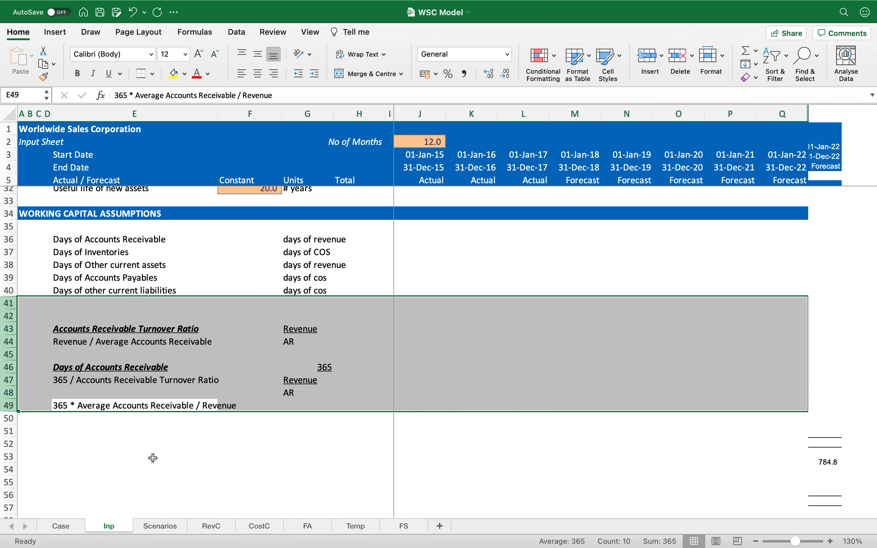
key(Delete)
key(Up)
key(Up)
key(Up)
key(Up)
key(Up)
key(Up)
key(Up)
key(Up)
key(Up)
key(Up)
key(Up)
key(Up)
key(Up)
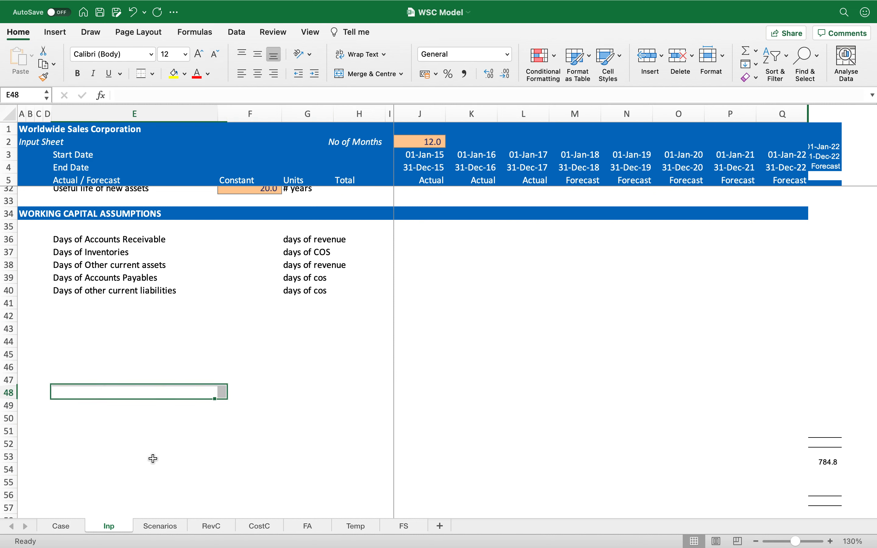
Step: Apply the grey blank-cell format from the CAPEX row's first actual year to J36:J40
key(Right)
key(Right)
key(Right)
key(Right)
key(Right)
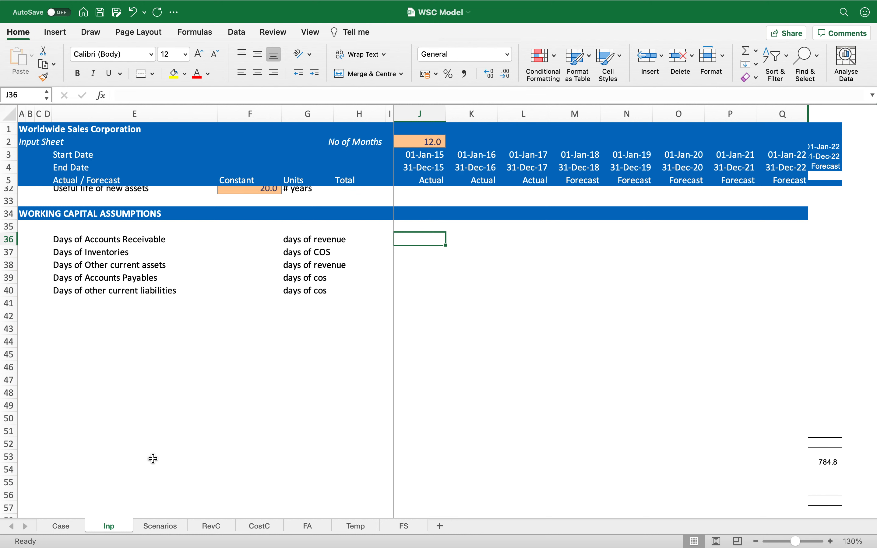
key(shift+Down)
key(shift+Down)
key(shift+Down)
key(shift+Down)
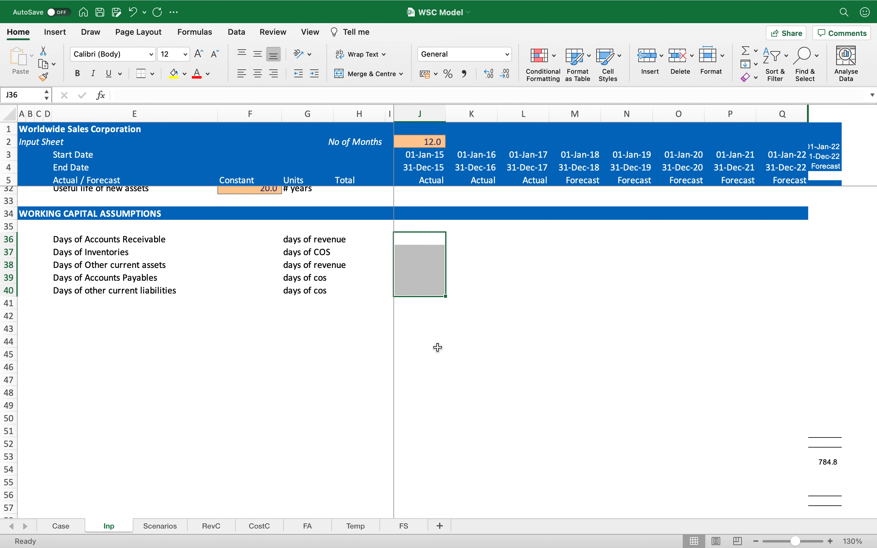
scroll(489, 313, up, 3)
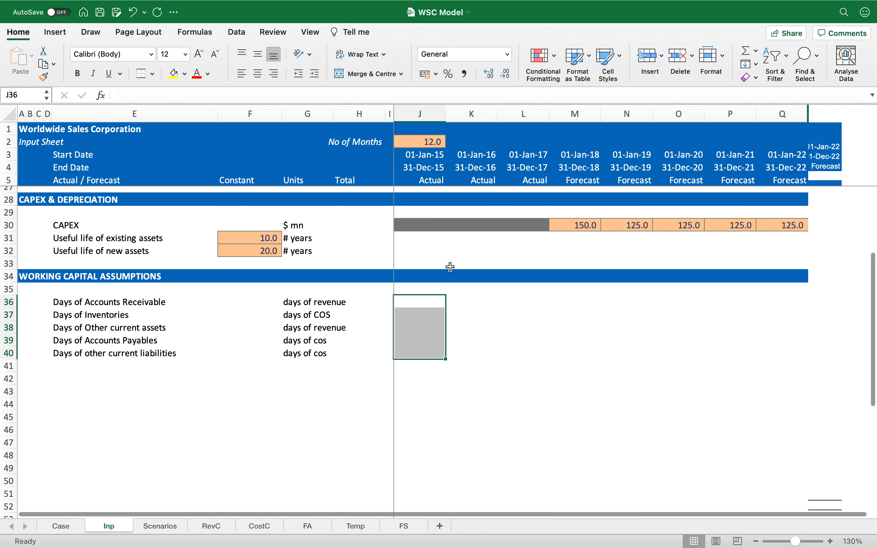
click(434, 247)
click(433, 228)
key(super+c)
key(Down)
key(Down)
key(Down)
key(Down)
key(Down)
key(Down)
key(Down)
key(Up)
key(shift+Down)
key(shift+Down)
key(shift+Down)
key(shift+Down)
key(shift+Down)
key(shift+Up)
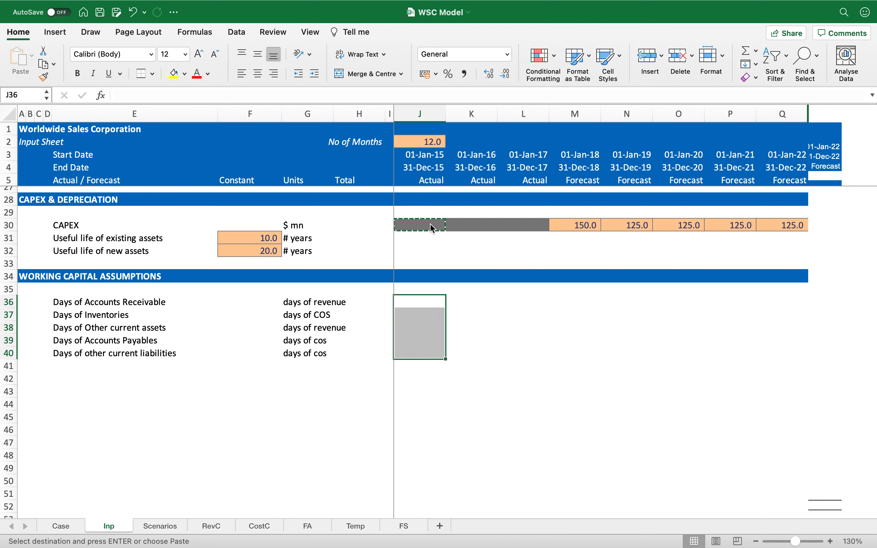
key(Return)
Step: In K36, enter the formula =365 * AVERAGE(FS!J65:K65) / FS!K9 for Days of Accounts Receivable
key(Right)
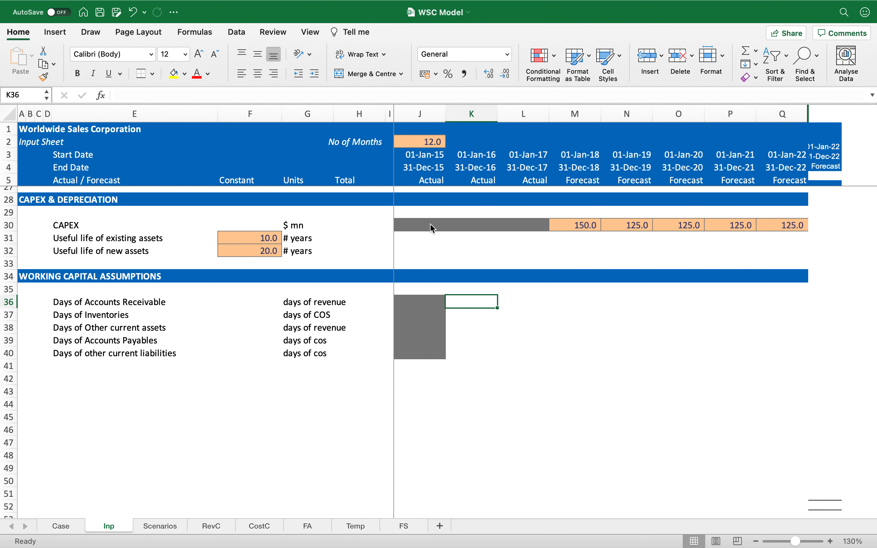
text(=365)
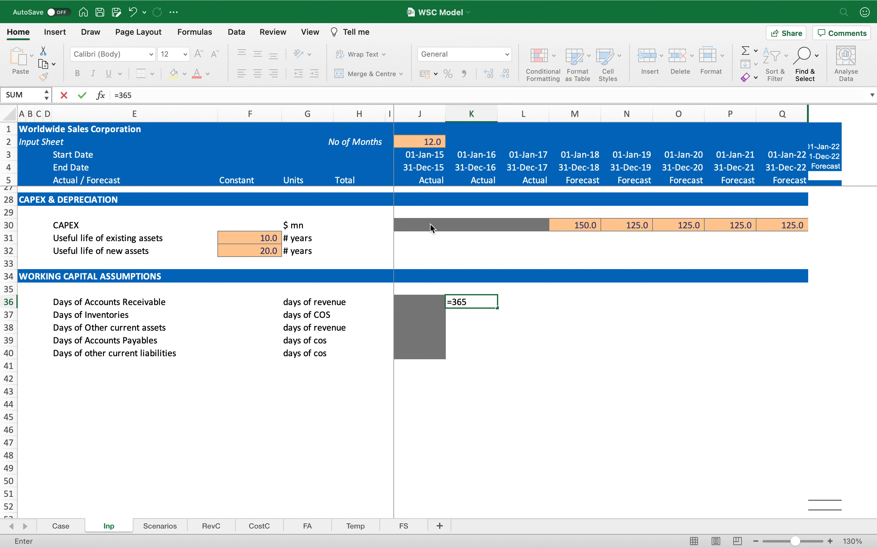
text(* average)
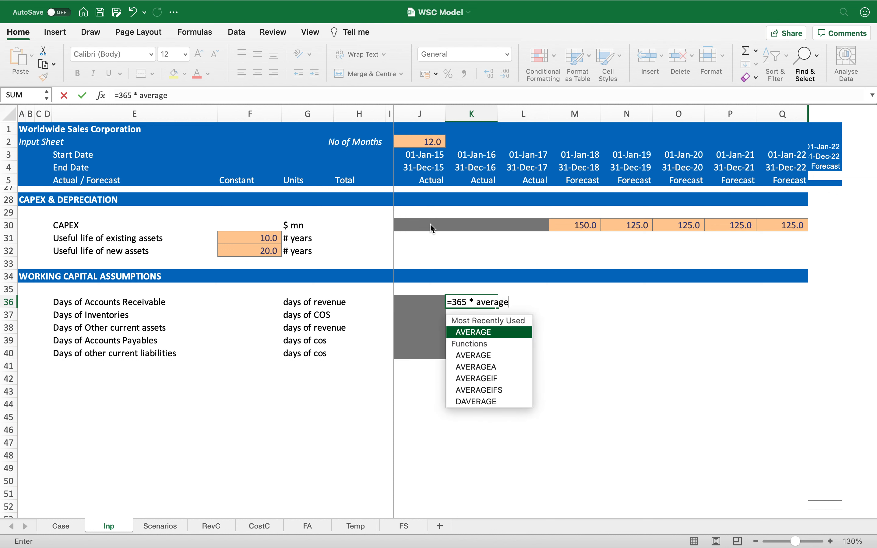
key(Tab)
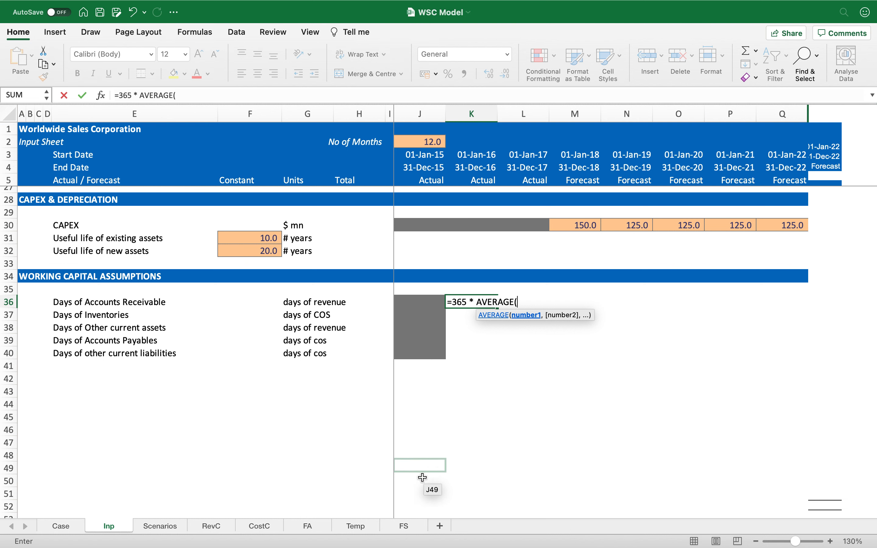
click(404, 528)
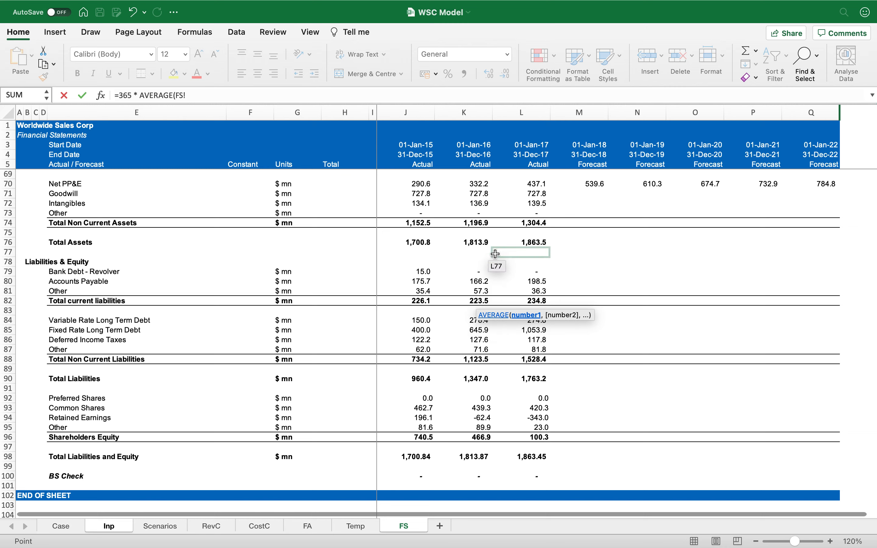
scroll(496, 254, up, 5)
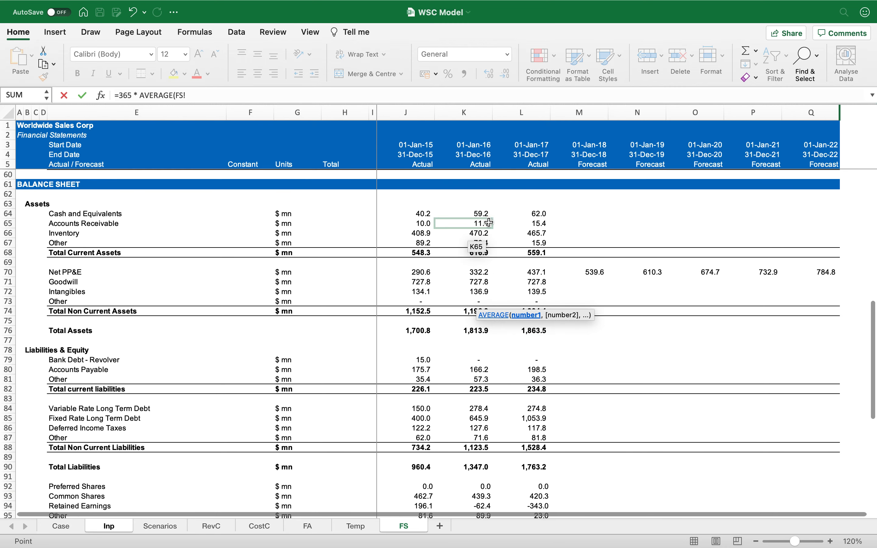
drag(422, 224, 458, 222)
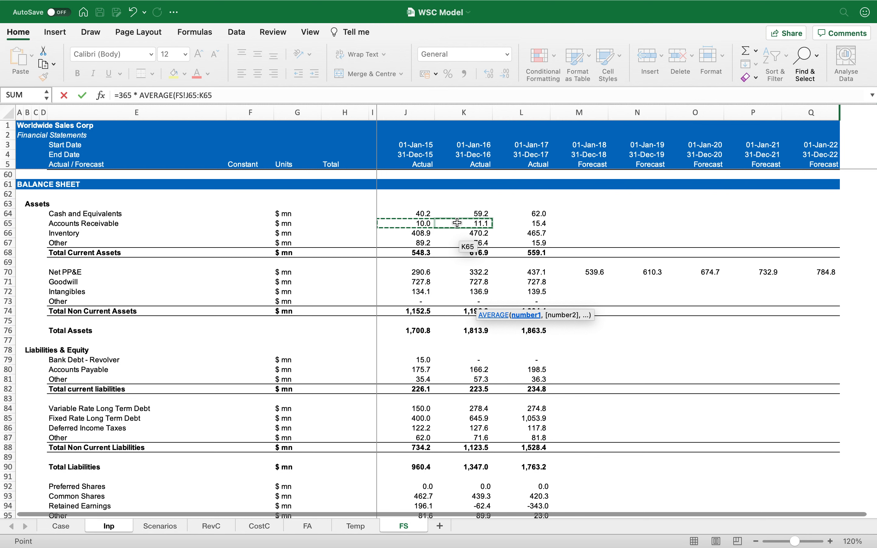
text())
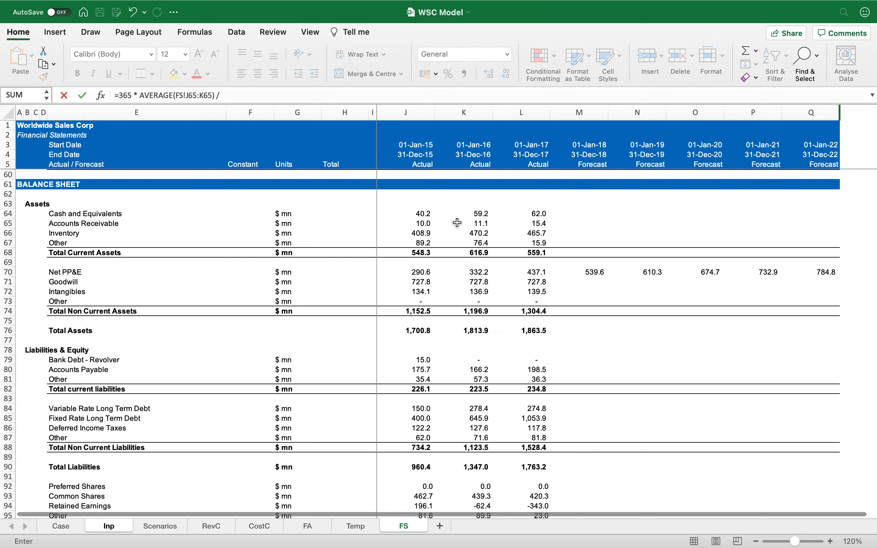
text( /)
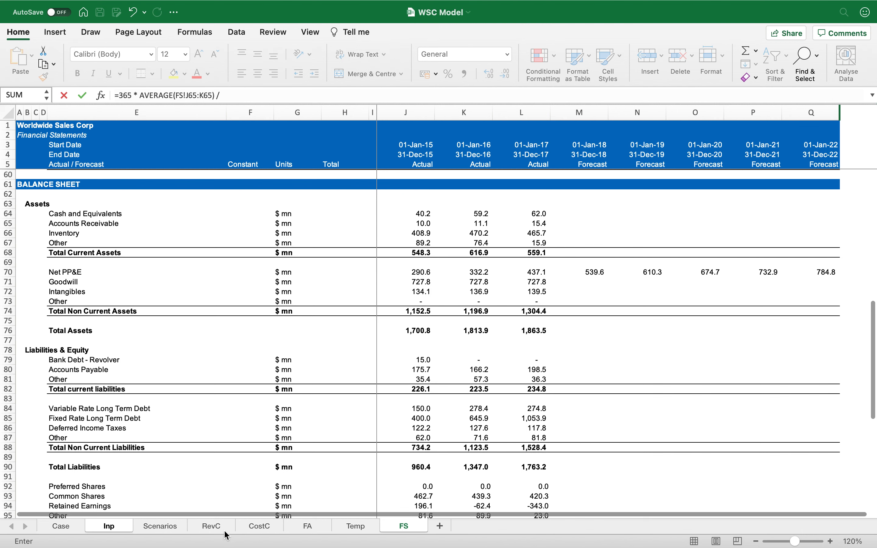
click(211, 526)
scroll(490, 236, up, 4)
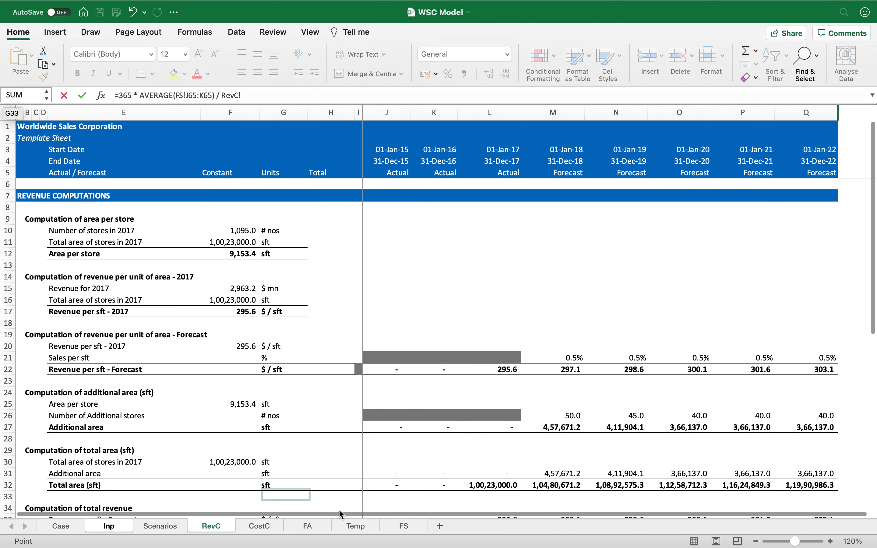
click(403, 526)
scroll(553, 293, up, 10)
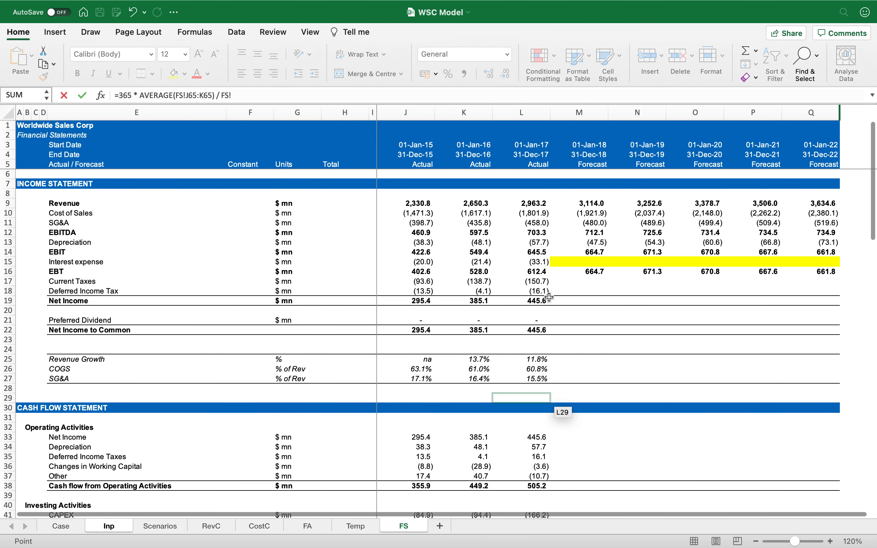
click(477, 205)
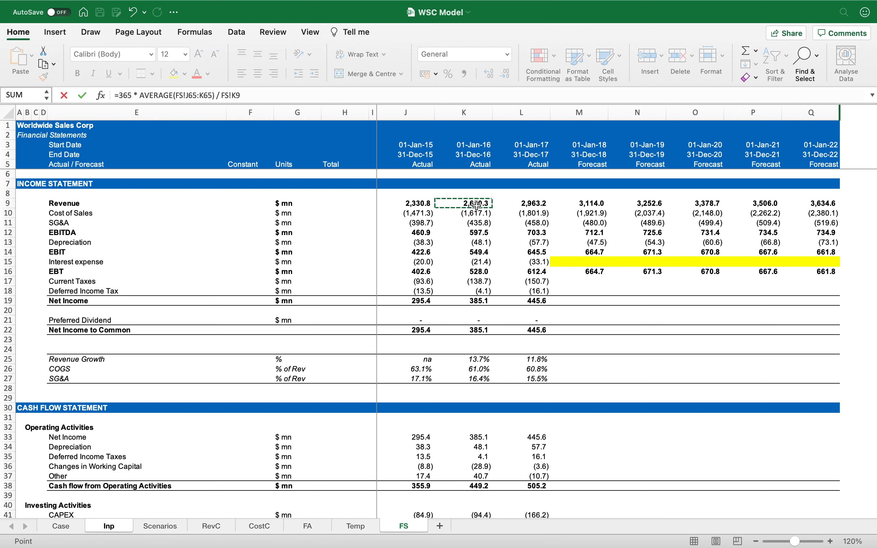
key(Return)
Step: Format the Days of Accounts Receivable result in K36 with comma style and one decimal place
key(Up)
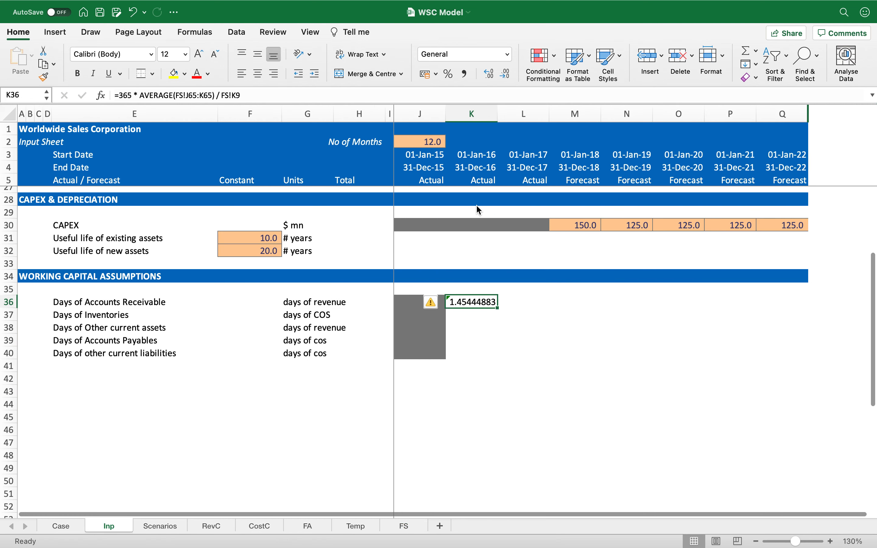
click(465, 75)
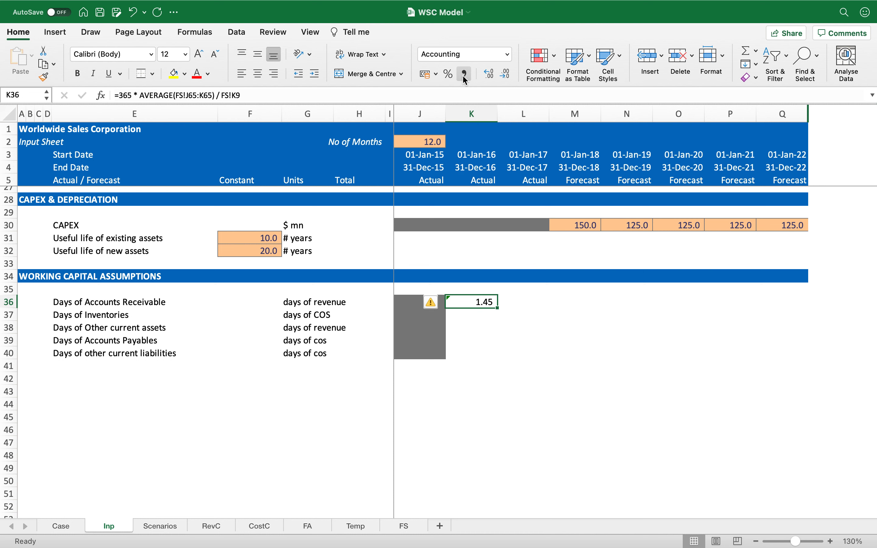
click(509, 75)
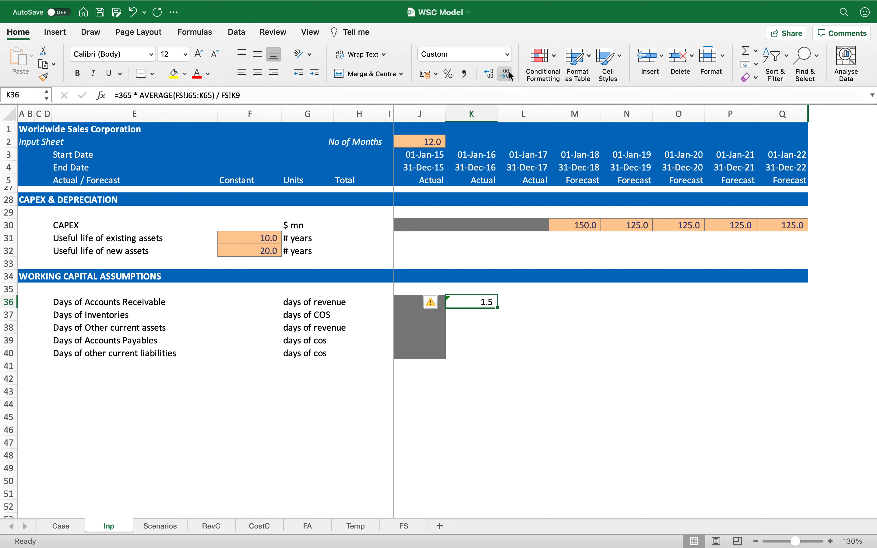
Step: Copy the Days of Accounts Receivable formula from K36 into L36
key(Right)
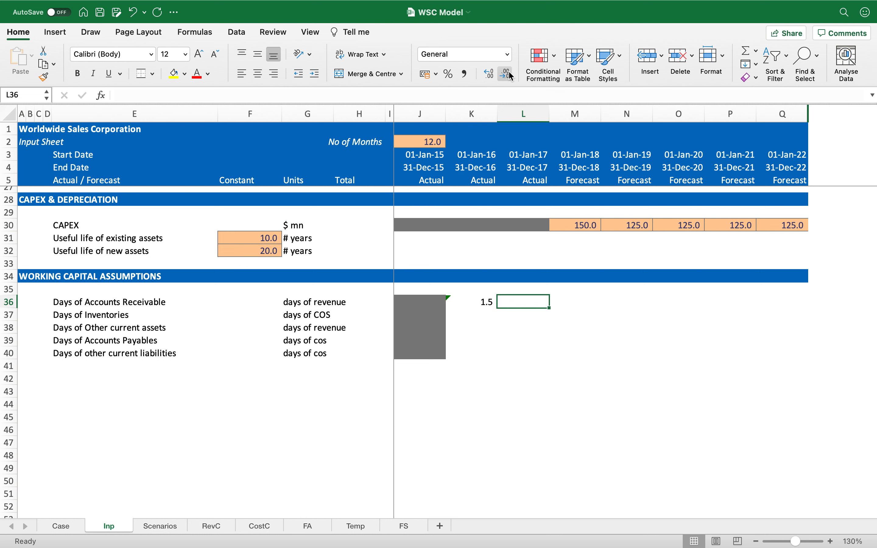
key(Left)
key(ctrl+c)
key(Right)
key(Return)
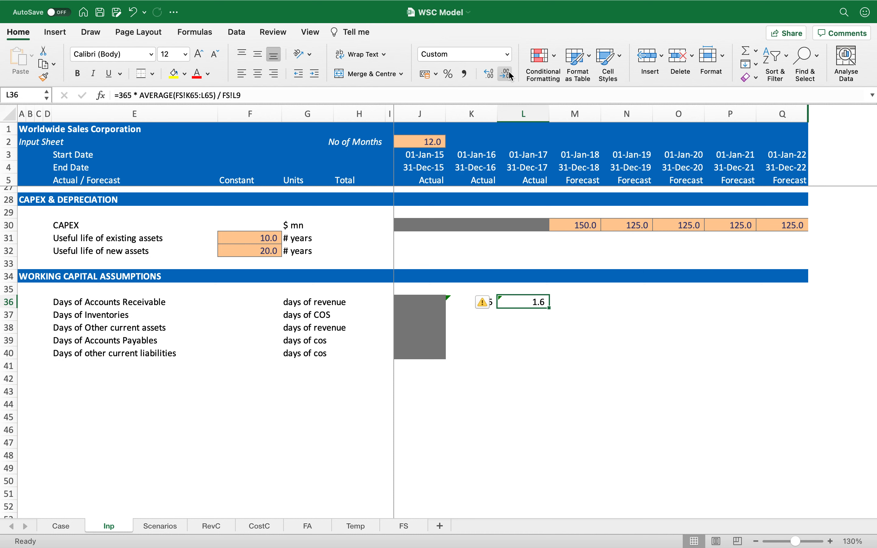
Step: Copy the orange input-cell format from the CAPEX forecast cells to M36:Q36 and clear the pasted values
key(Left)
key(Right)
key(Right)
key(Up)
key(Up)
key(Up)
key(Up)
key(Up)
key(Up)
key(ctrl+shift+Right)
key(ctrl+c)
key(Down)
key(Down)
key(Down)
key(Down)
key(Down)
key(Down)
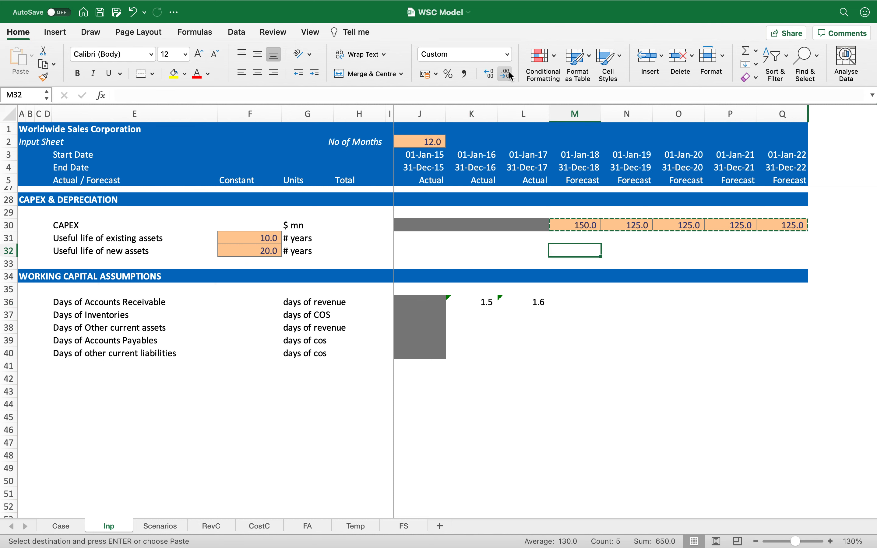
key(Return)
key(Delete)
key(Left)
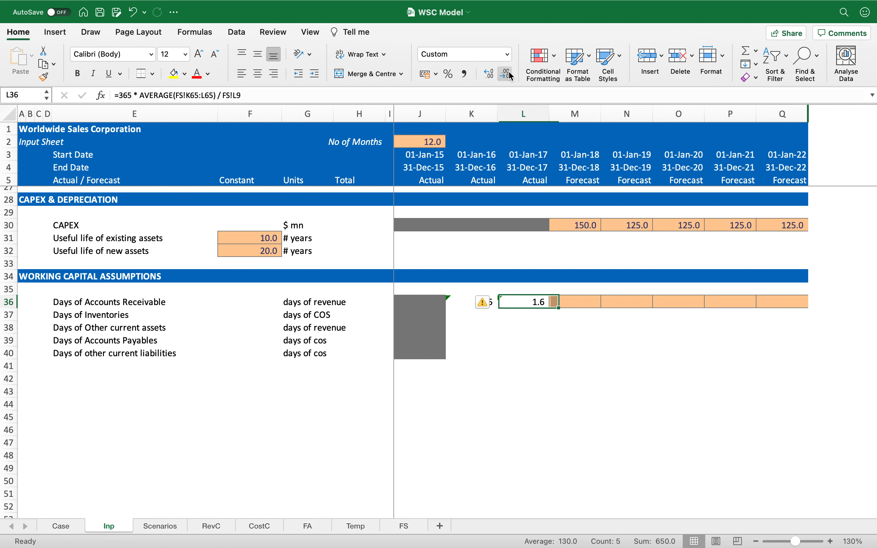
Step: Enter 2 days as the forecast Days of Accounts Receivable in M36 and copy it across to Q36
key(Right)
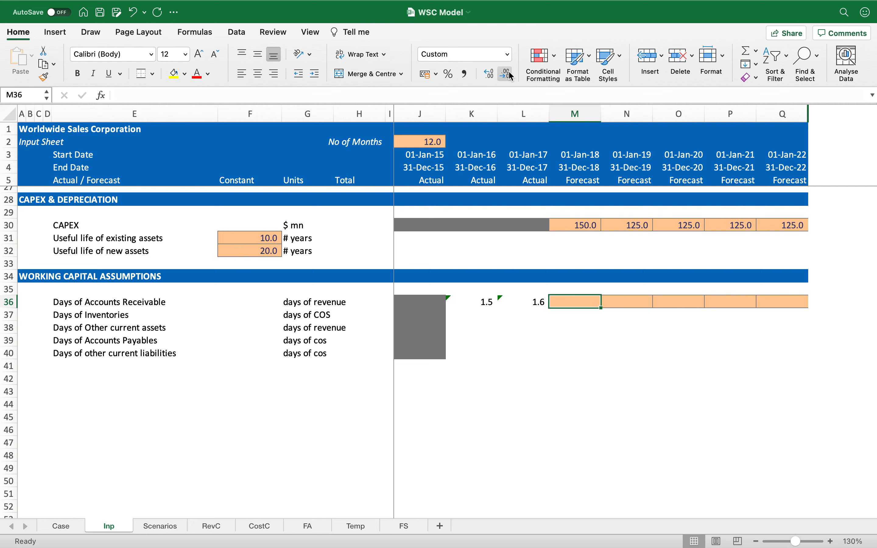
text(2)
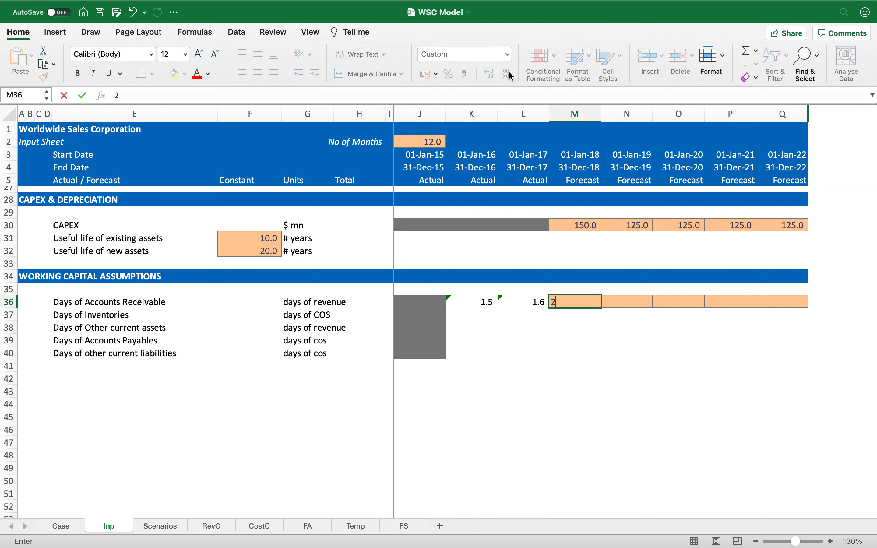
key(Return)
key(Up)
key(ctrl+c)
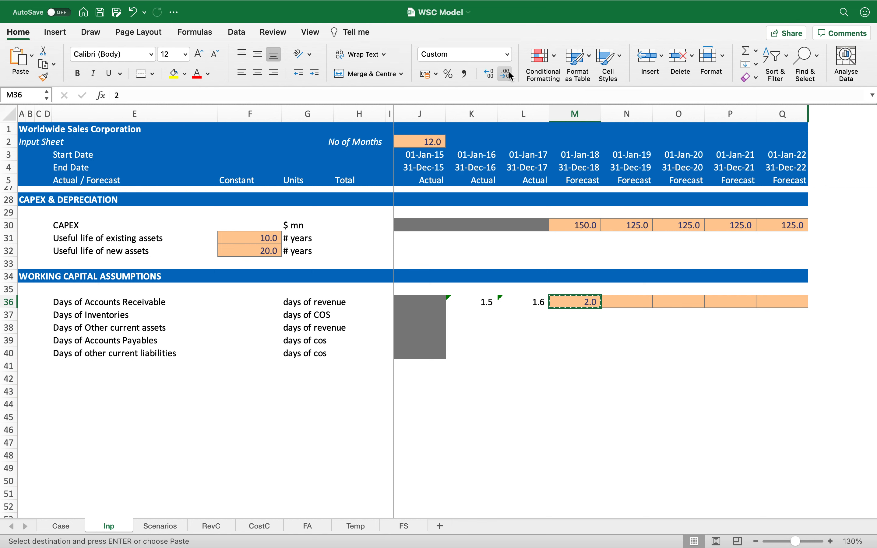
key(shift+Right)
key(shift+Right)
key(shift+Right)
key(shift+Right)
key(Return)
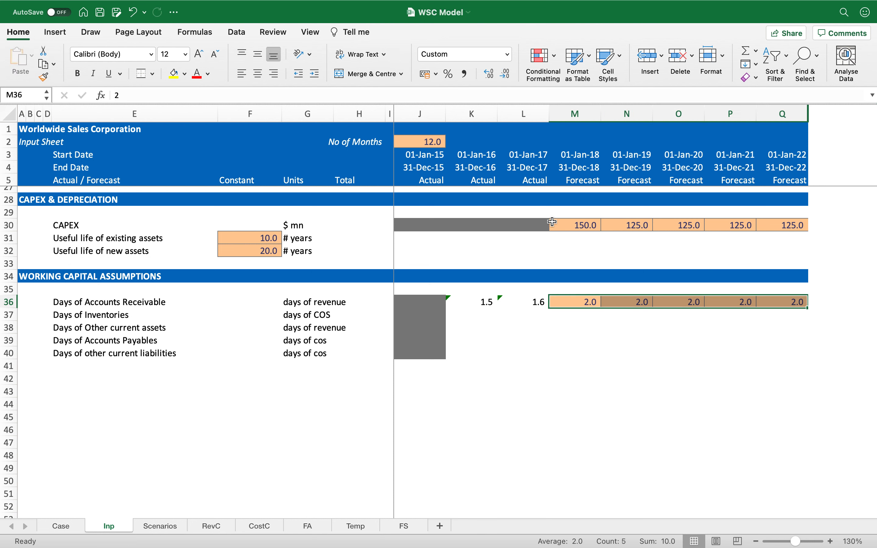
Step: Review the Days of Accounts Receivable formulas and inputs across the actual and forecast years
key(shift+Left)
key(shift+Left)
key(shift+Left)
key(shift+Left)
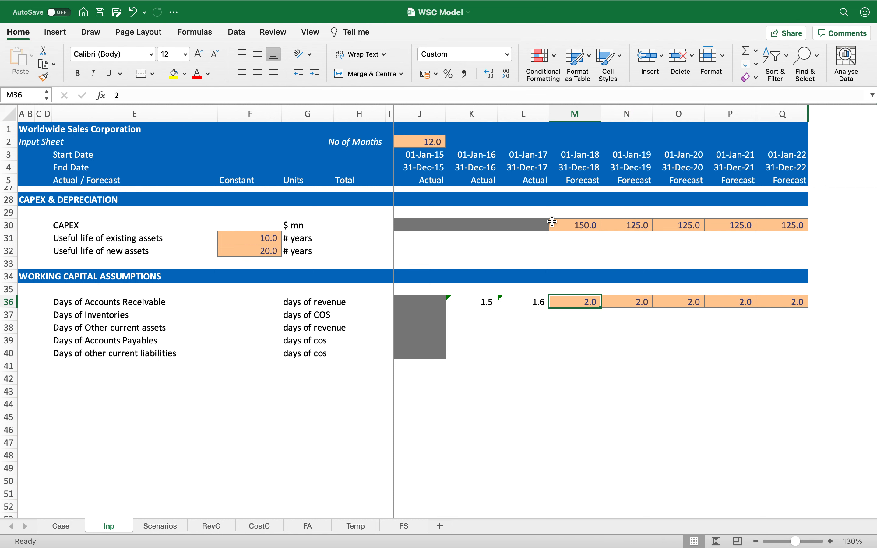
key(shift+Left)
key(Right)
key(Left)
key(Left)
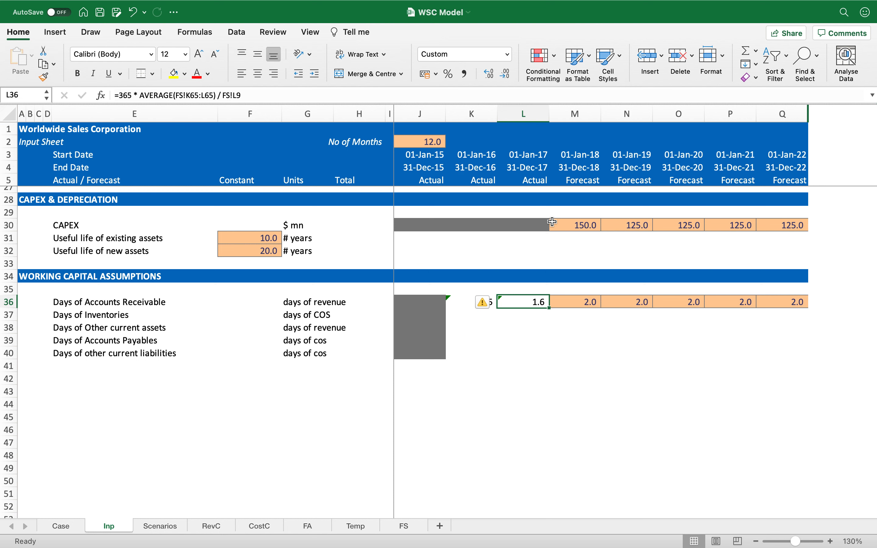
key(Right)
key(shift+Right)
key(shift+Right)
key(shift+Right)
key(shift+Right)
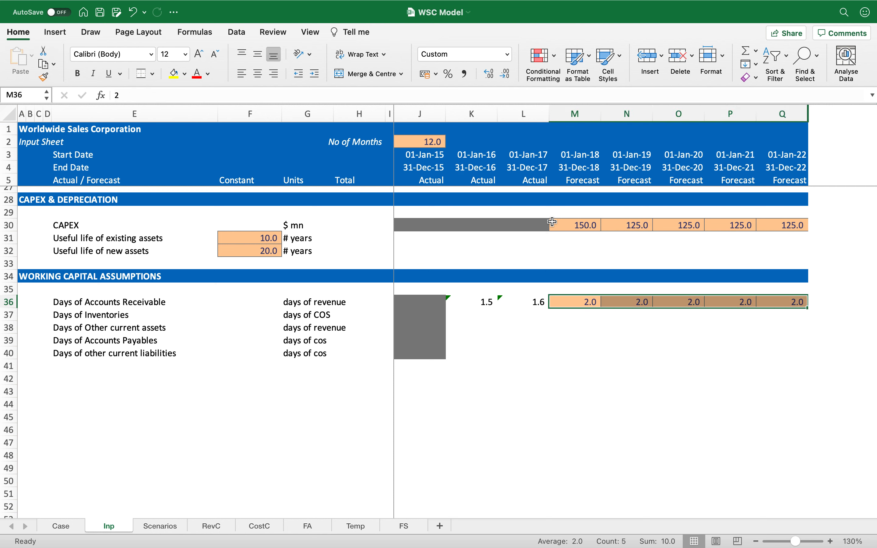
key(Left)
key(Left)
key(shift+Right)
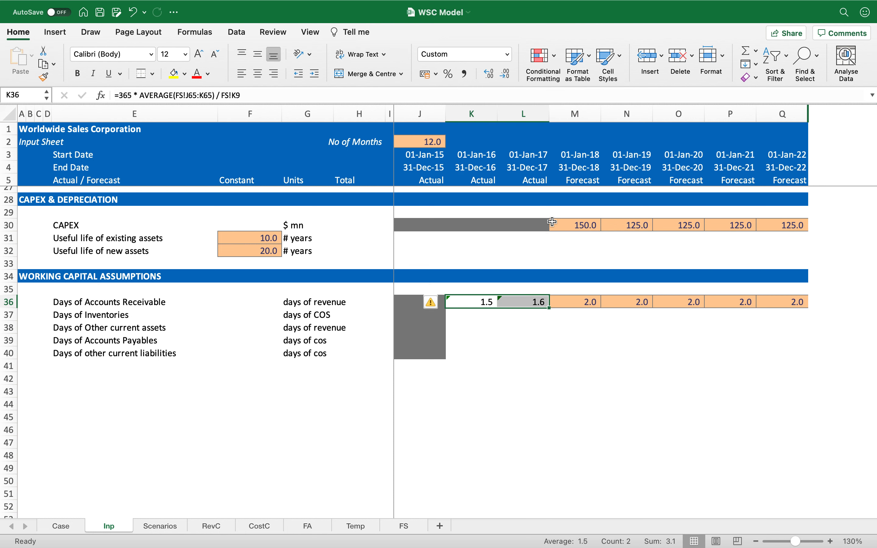
Step: Select the forecast Days of Accounts Receivable inputs across M36:Q36
key(Right)
key(Right)
key(Right)
key(Left)
key(shift+Right)
key(shift+Right)
key(shift+Right)
key(shift+Right)
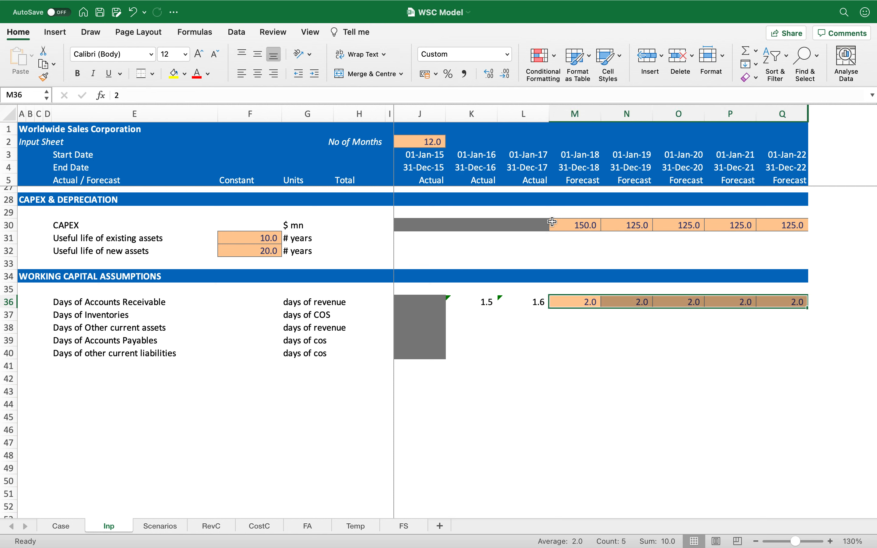
Step: In K37, calculate Days of Inventories as =365 * AVERAGE(FS!J66:K66) / -FS!K10
key(Down)
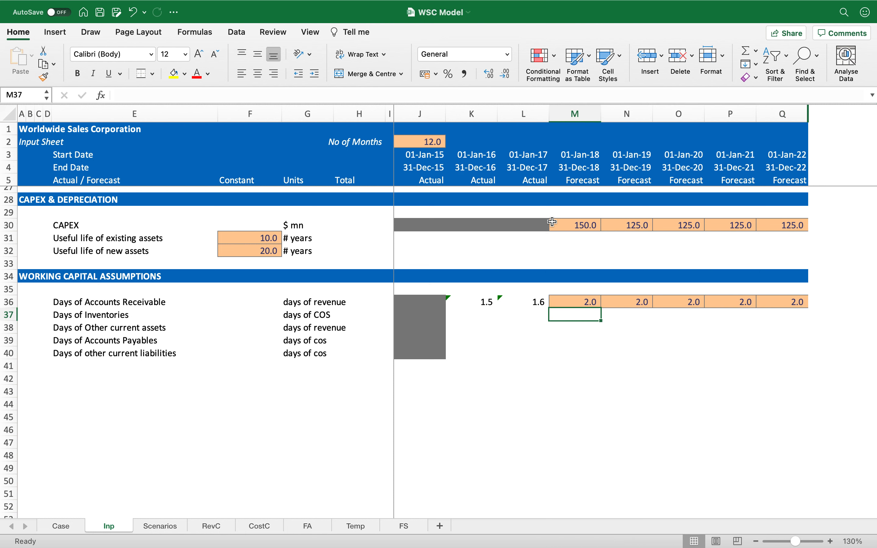
key(Left)
key(Left)
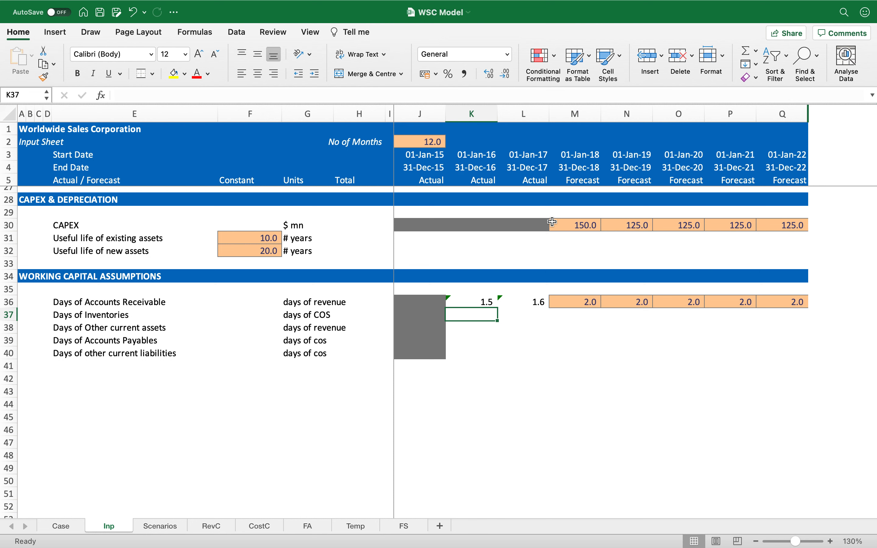
text(=365)
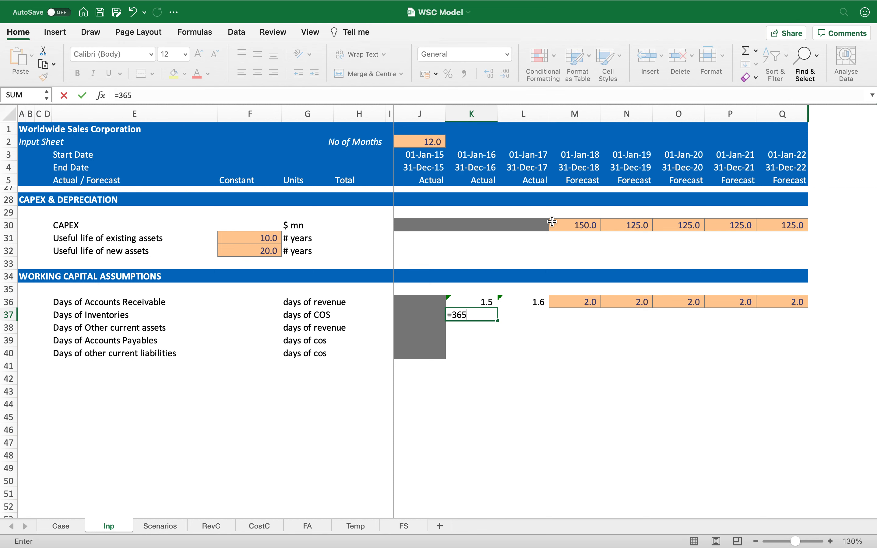
text( * avera)
key(Tab)
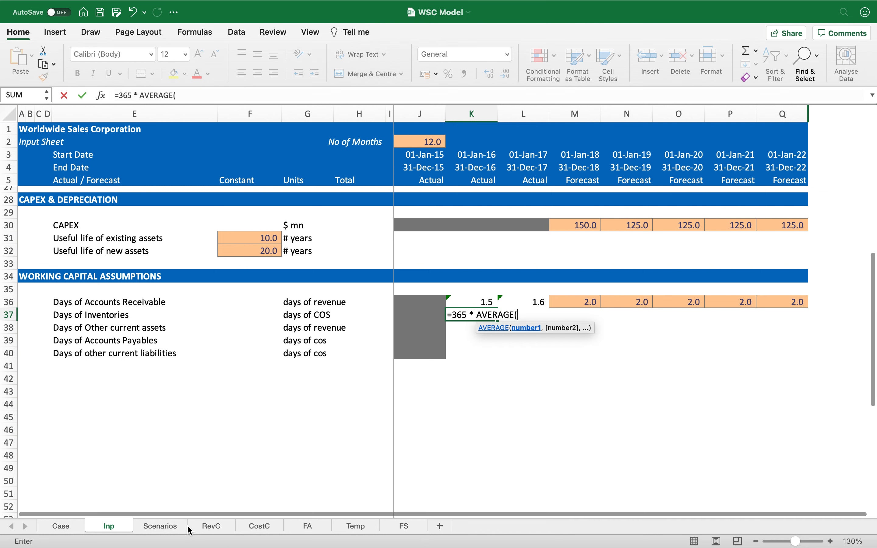
click(405, 526)
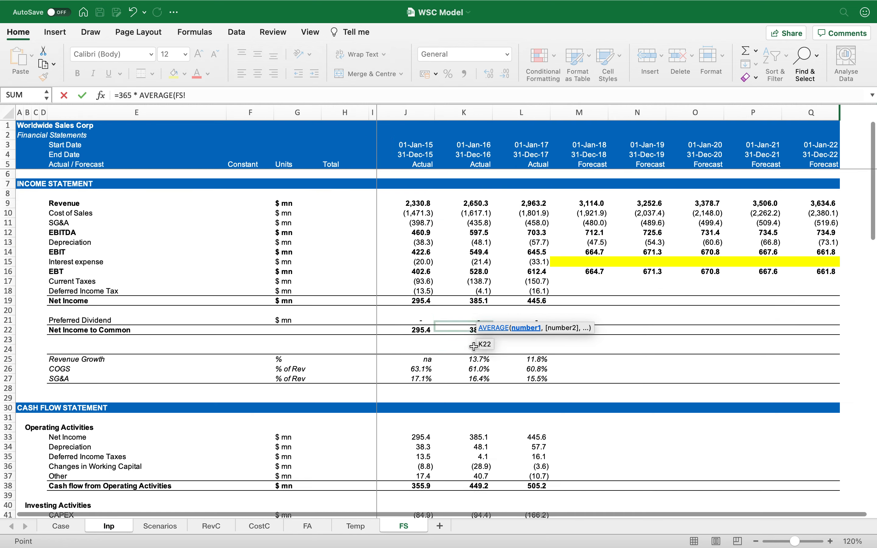
scroll(471, 363, down, 10)
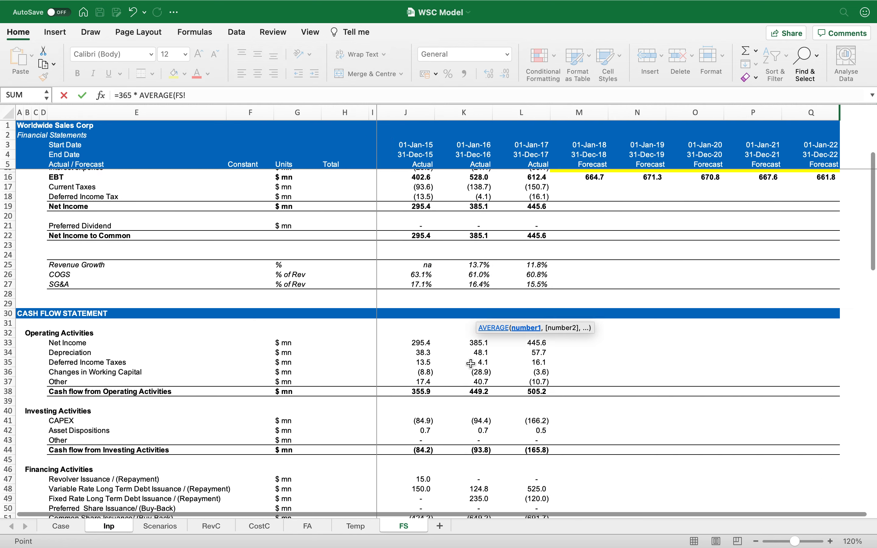
scroll(471, 364, down, 6)
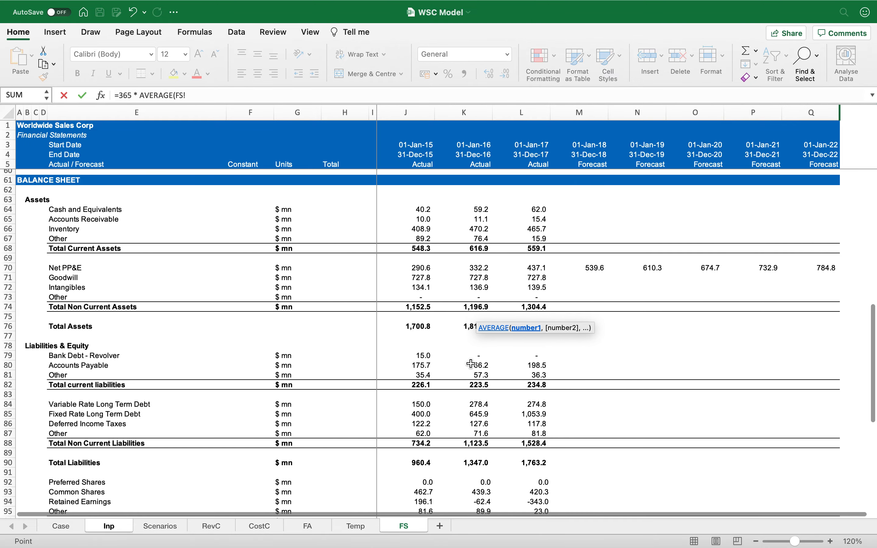
drag(425, 229, 460, 231)
text() / -)
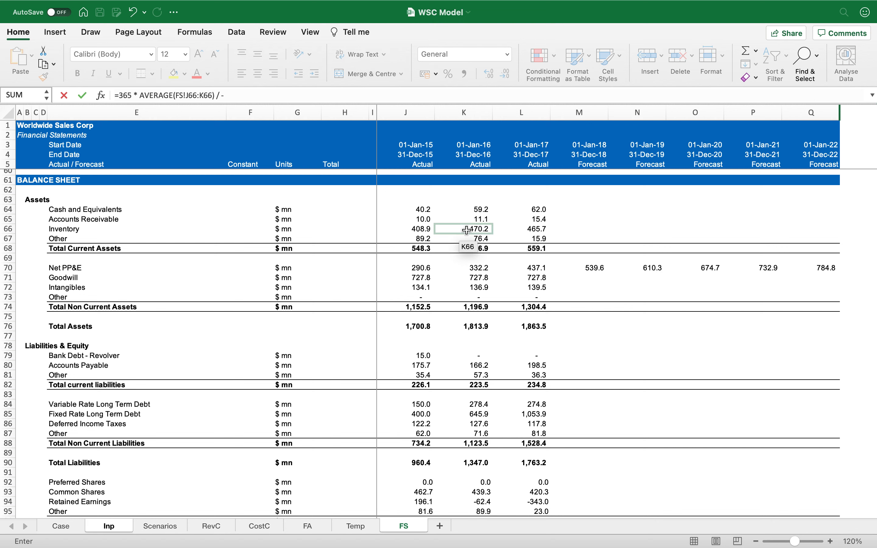
scroll(464, 230, up, 13)
scroll(469, 230, up, 4)
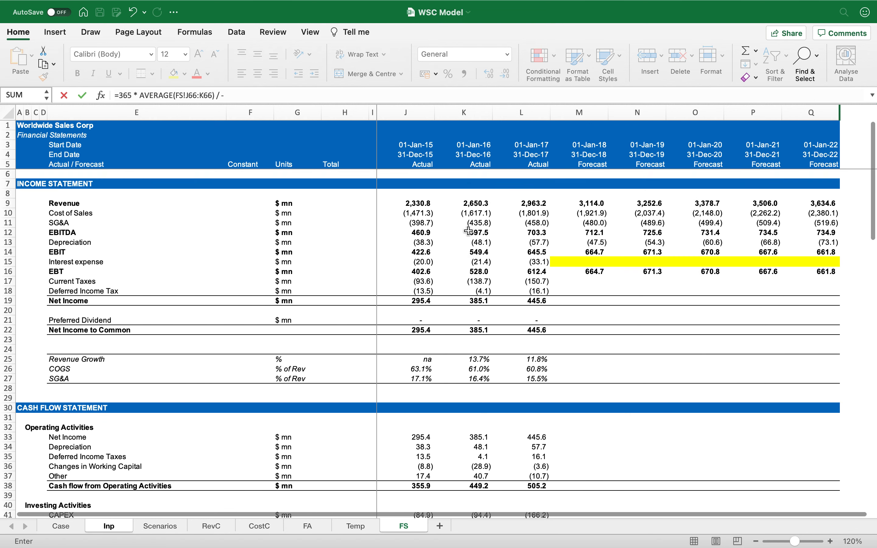
text(/ -)
click(470, 215)
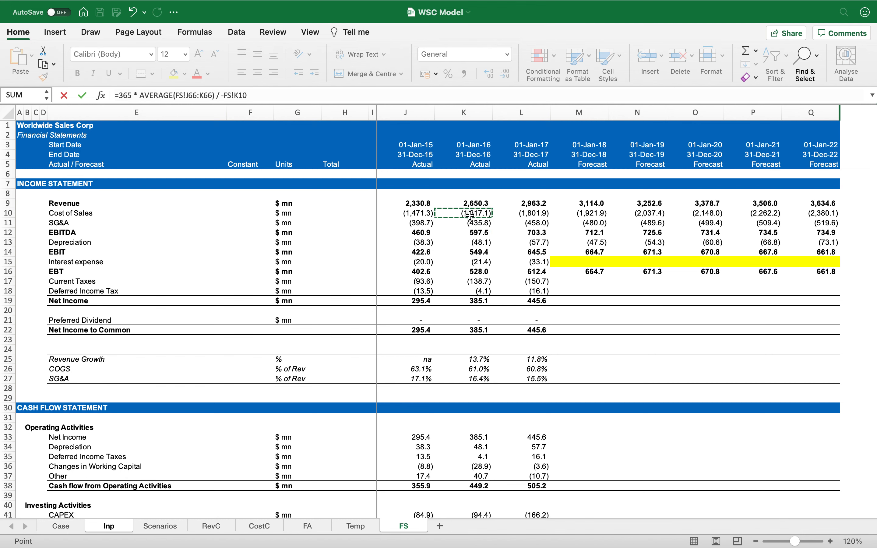
key(Return)
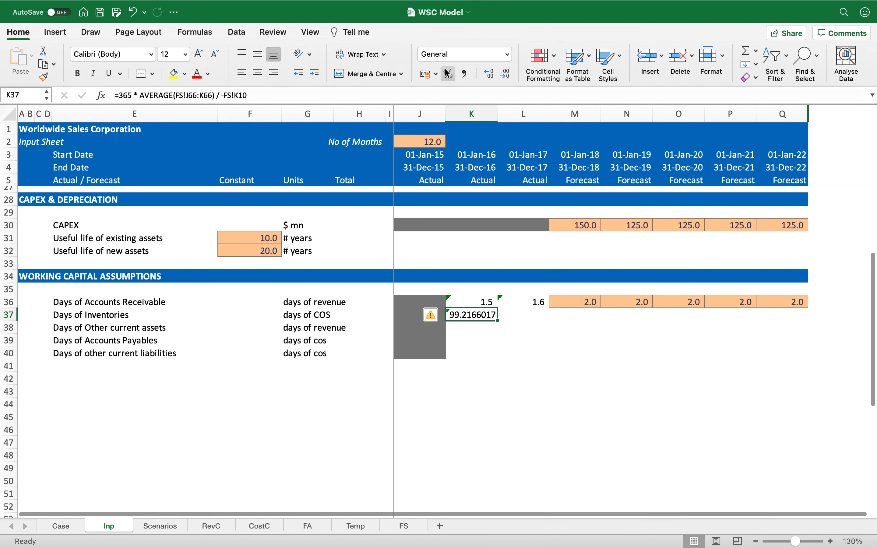
Step: Format the Days of Inventories result in K37 to show one decimal place
click(464, 74)
click(504, 76)
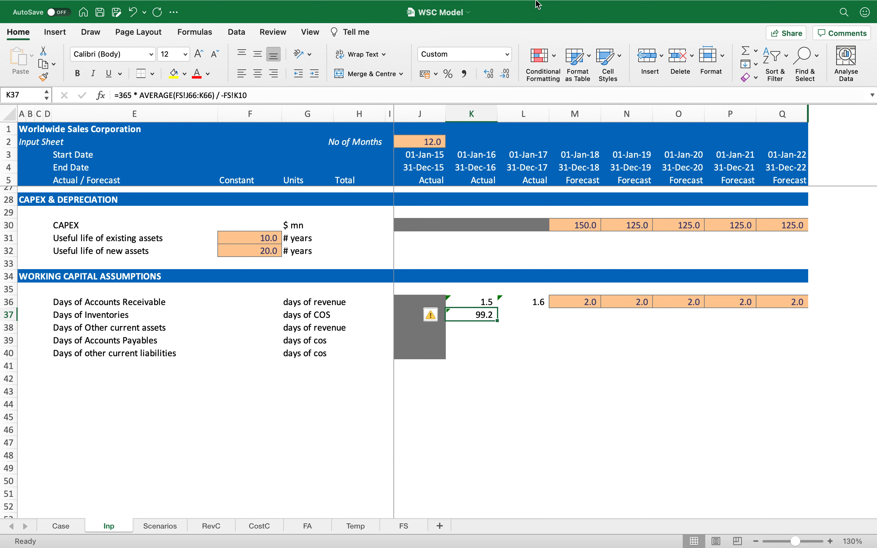
mouse_move(539, 4)
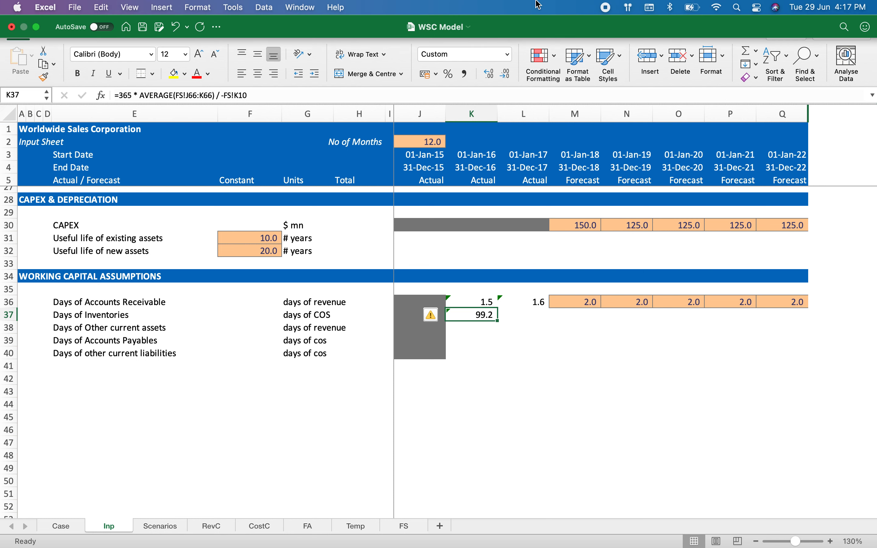
Step: Copy the Days of Inventories formula from K37 into L37
key(super+c)
key(Right)
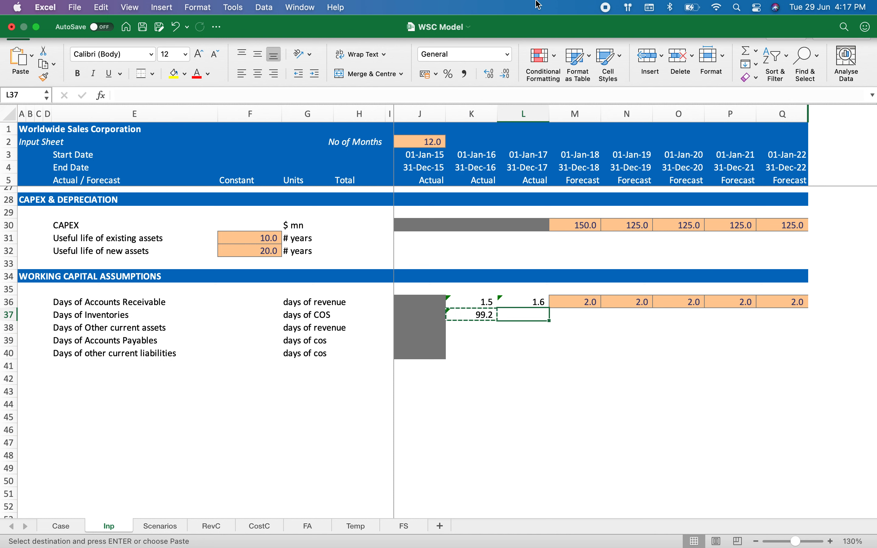
key(Return)
Step: Try entering 2 days as forecast Days of Inventories across M37:Q37, and undo the entry
key(Right)
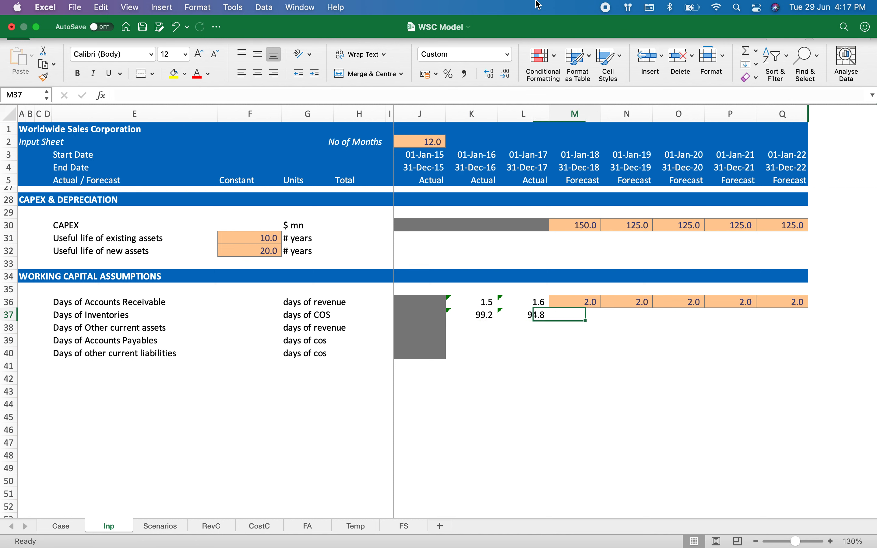
key(shift+Right)
key(shift+Right)
key(shift+Right)
key(shift+Right)
text(2)
key(ctrl+Return)
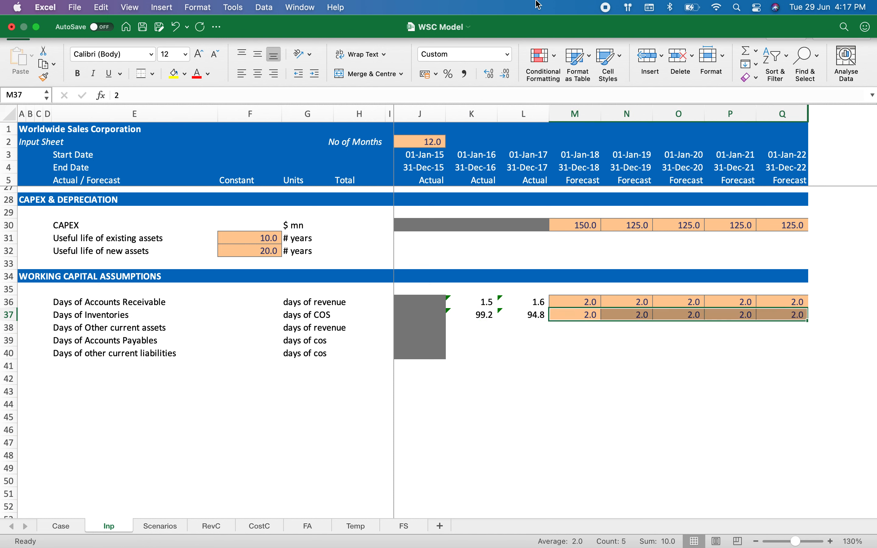
key(super+z)
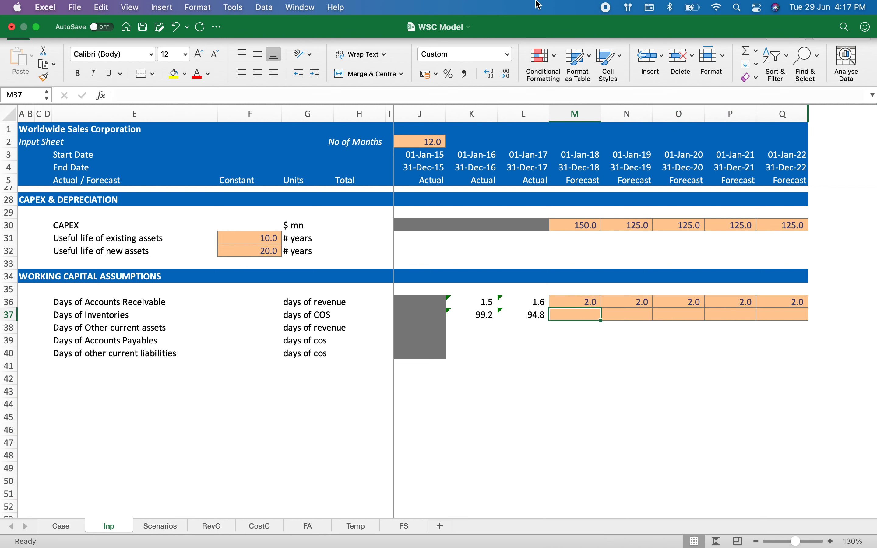
Step: Set the forecast Days of Inventories in M37:Q37 to equal the last actual value with =L37
key(shift+Right)
key(shift+Right)
key(shift+Right)
key(shift+Right)
text(=)
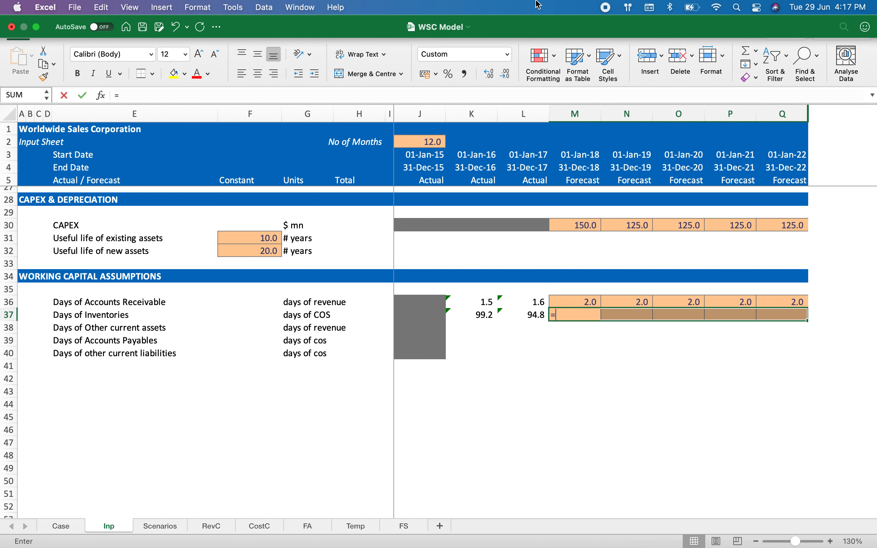
key(Left)
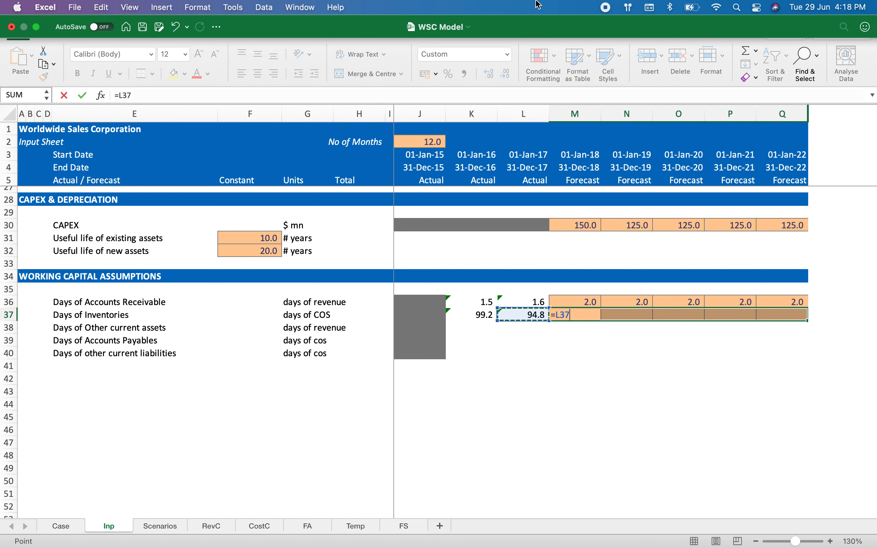
key(ctrl+Return)
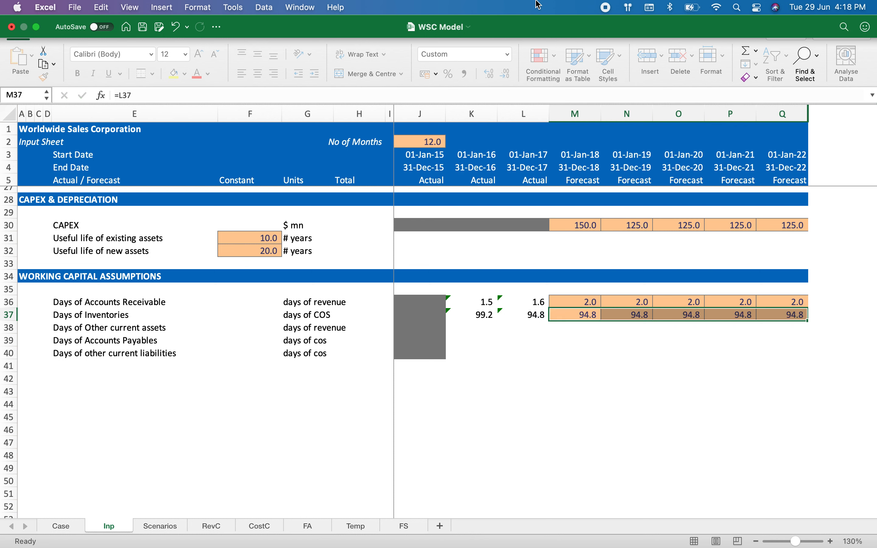
Step: Review the forecast receivable and inventory day inputs across M36:Q37
key(Left)
key(Right)
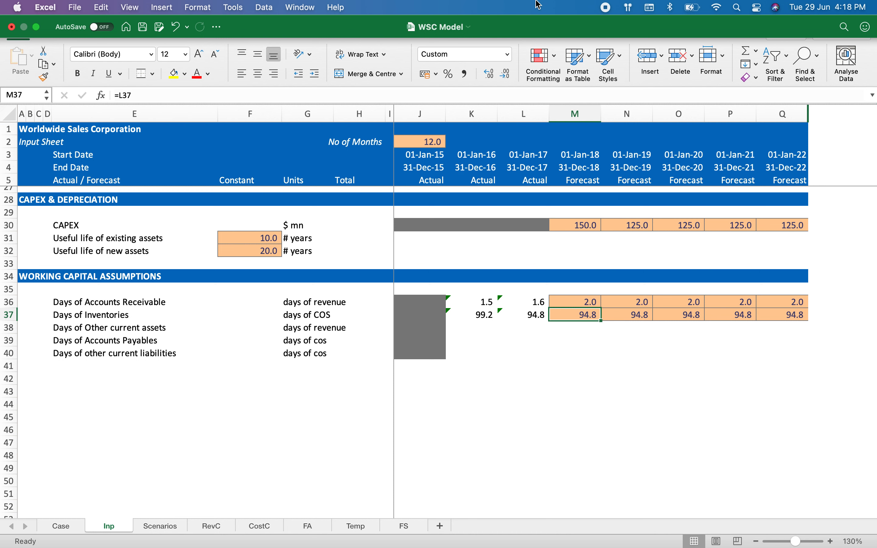
key(Up)
key(ctrl+shift+Right)
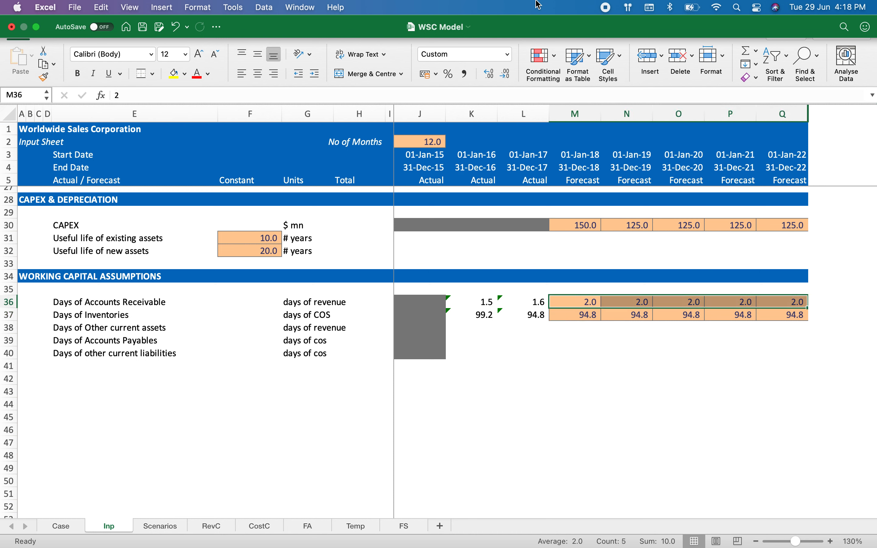
key(Down)
key(ctrl+shift+Right)
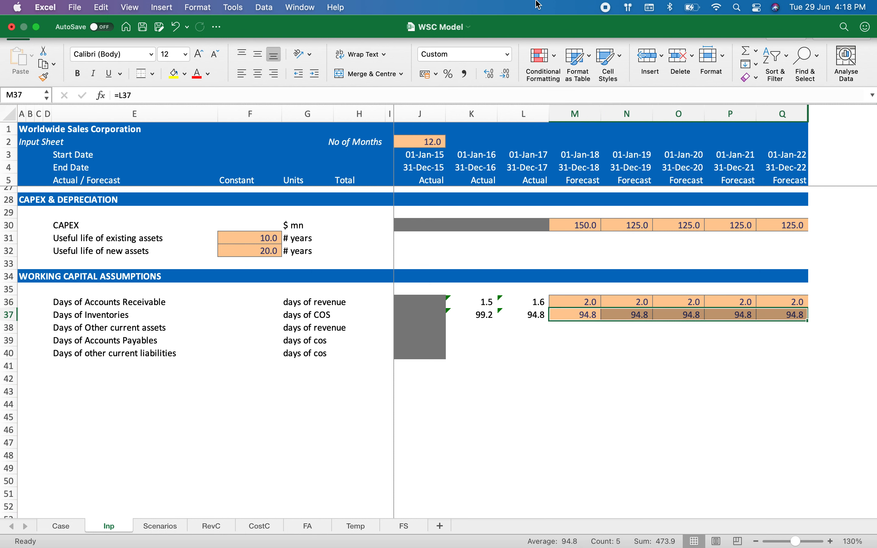
Step: In K38, calculate Days of Other current assets as =365 * AVERAGE(FS!J67:K67) / FS!K9
key(Down)
key(Left)
key(Left)
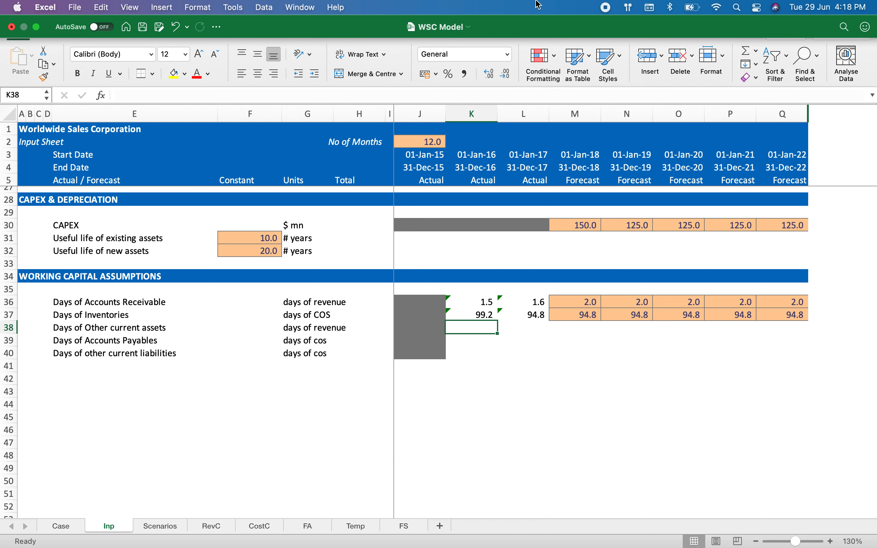
text(=)
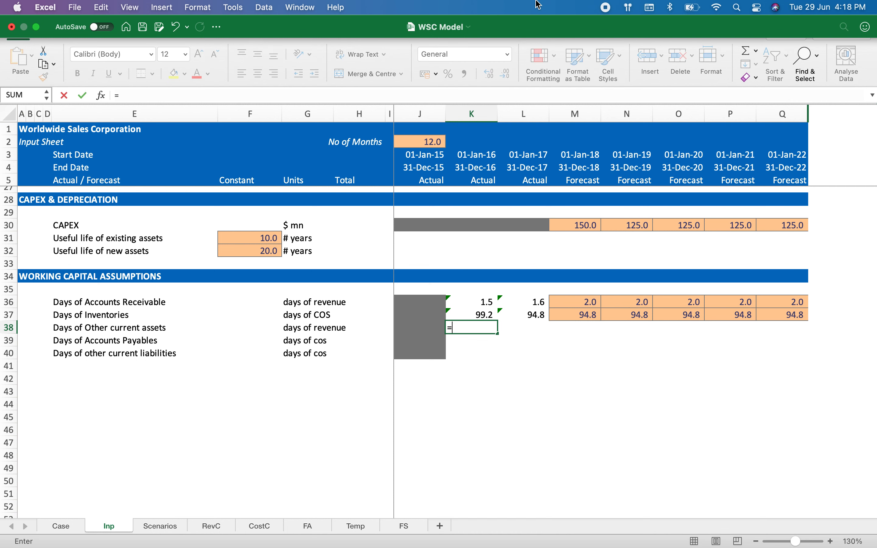
text(365 * AVERAGE()
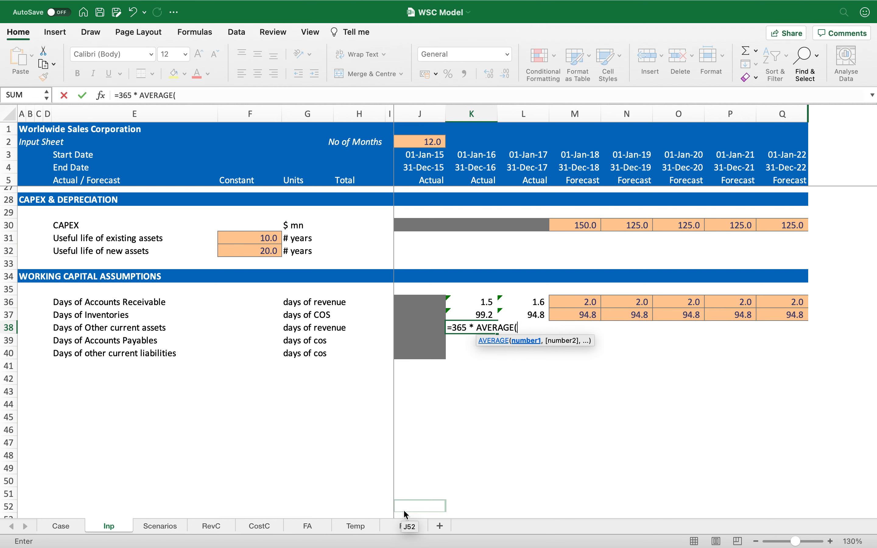
click(405, 526)
click(423, 364)
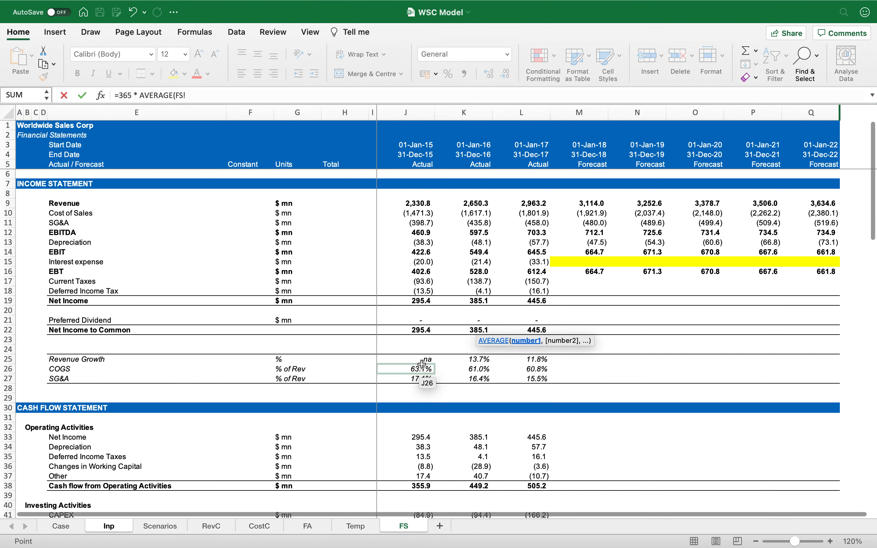
scroll(423, 381, down, 12)
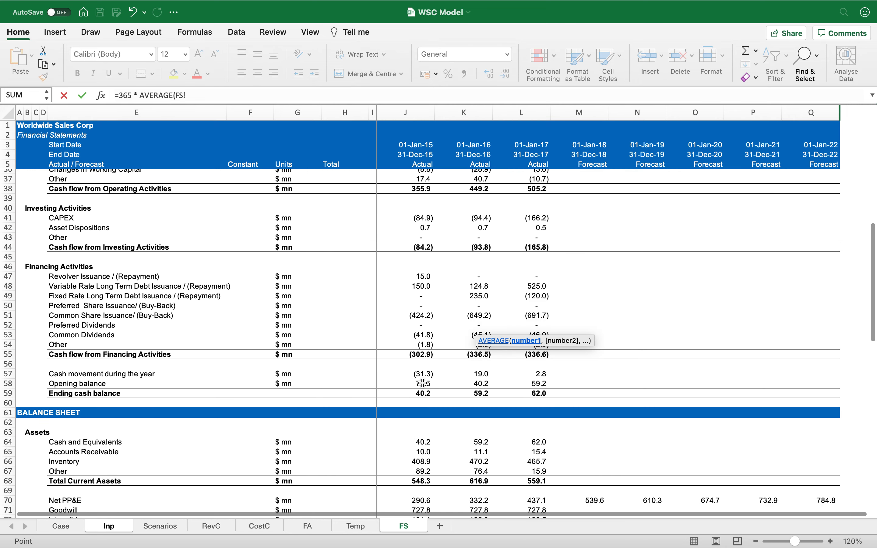
scroll(424, 383, down, 4)
drag(422, 298, 457, 299)
text())
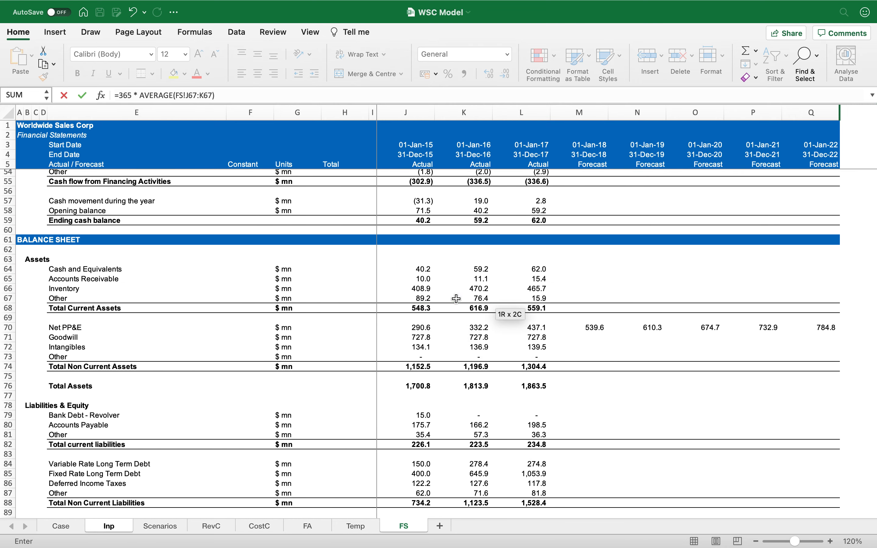
text( /)
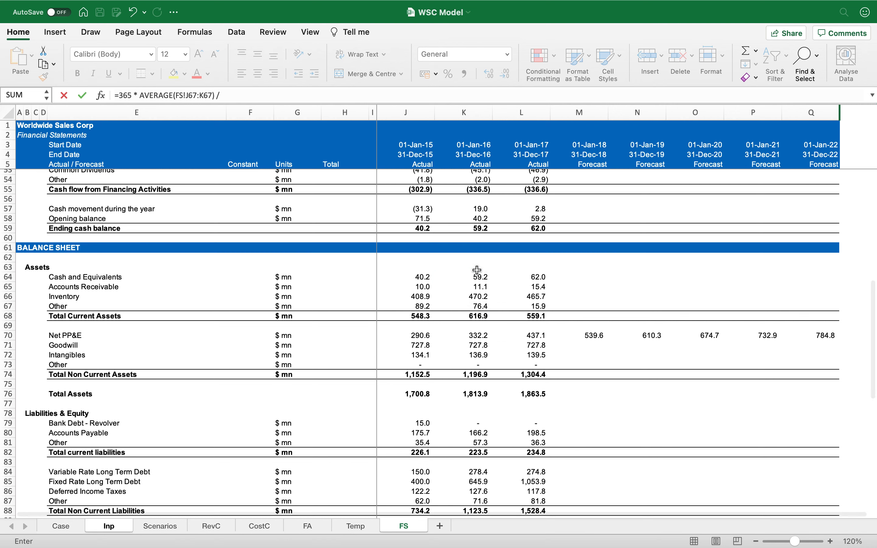
scroll(467, 283, up, 16)
click(476, 202)
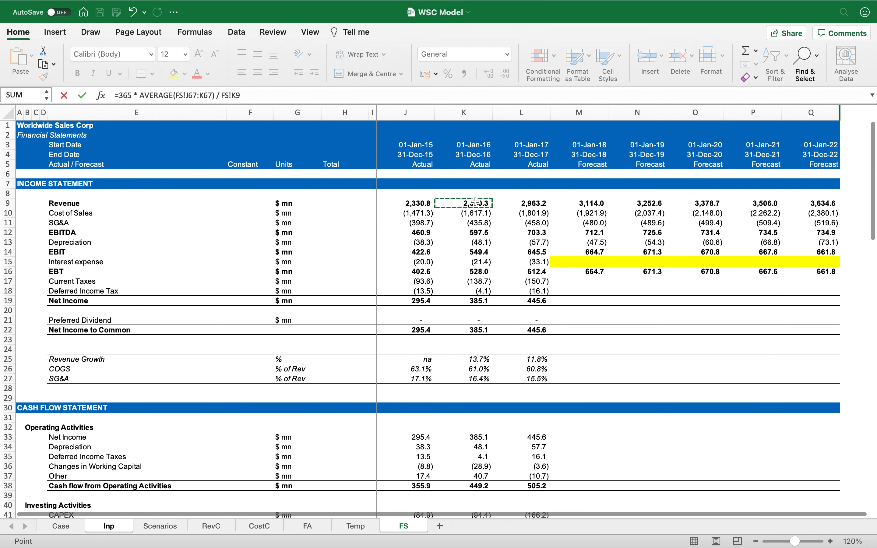
key(Return)
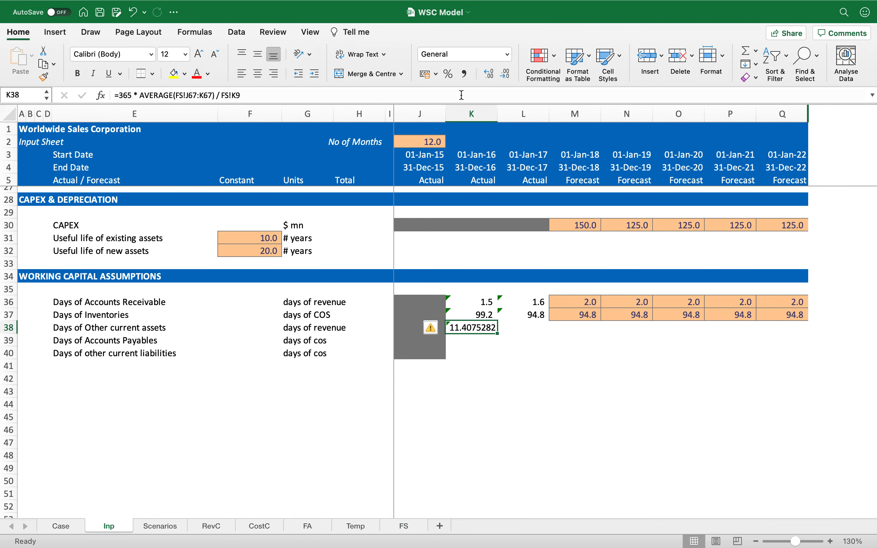
Step: Format the Days of Other current assets result in K38 to show one decimal place
click(465, 75)
click(507, 75)
mouse_move(538, 5)
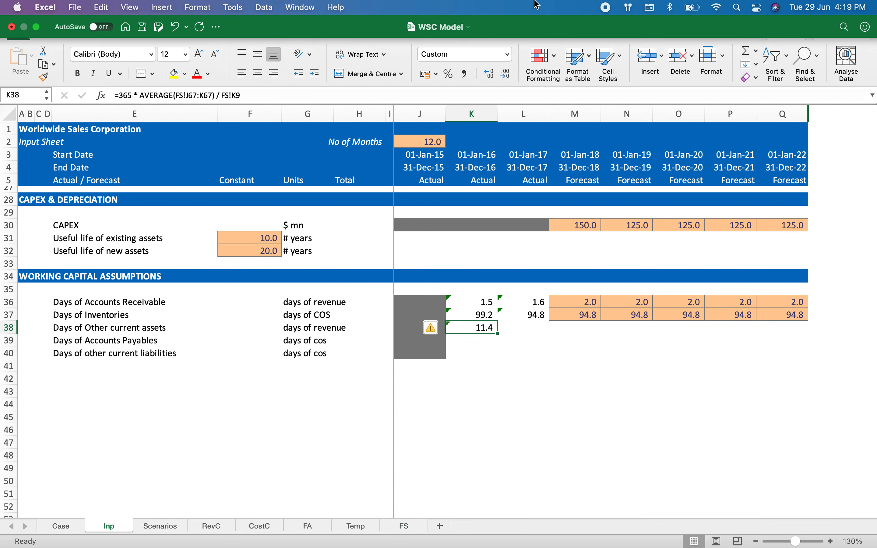
Step: Copy the Days of Other current assets formula from K38 into L38
key(super+c)
key(Right)
key(Return)
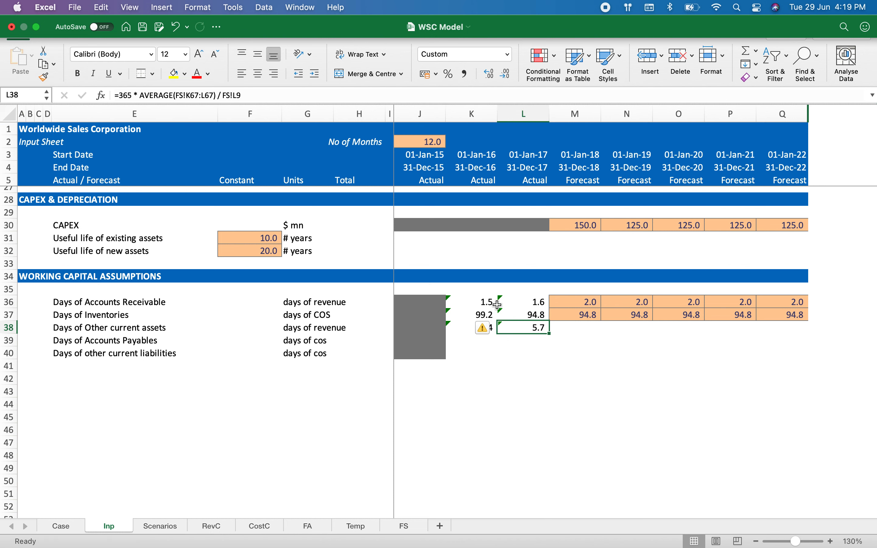
Step: Change the units label for Days of Other current assets in G38 to days of cos
click(484, 359)
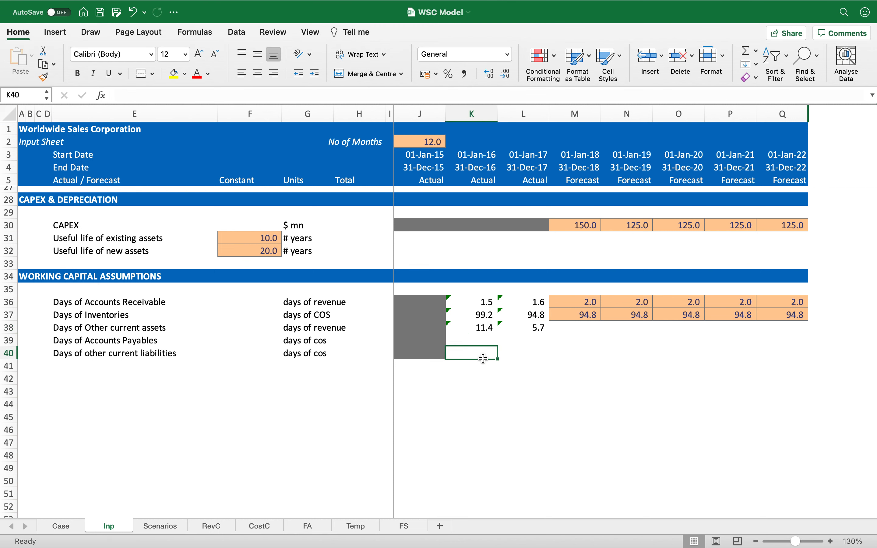
key(Up)
key(Up)
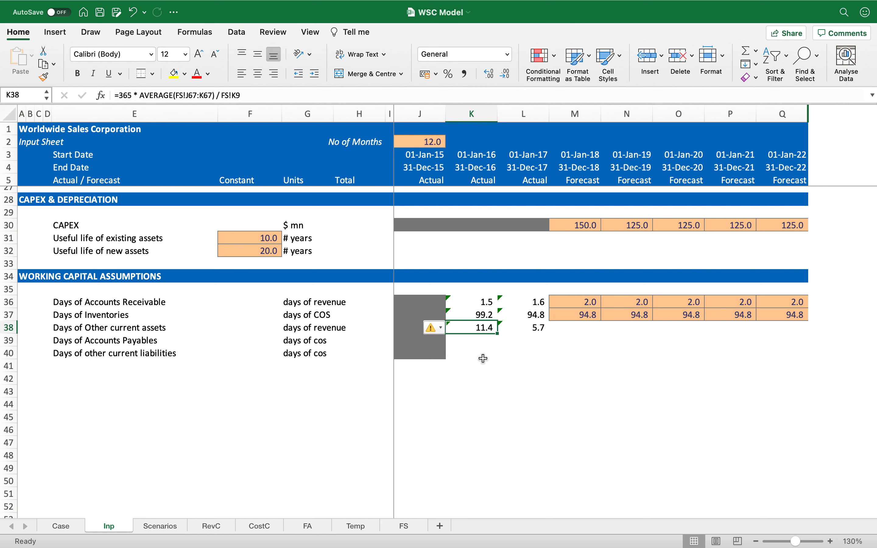
key(Left)
key(Left)
key(Left)
key(Left)
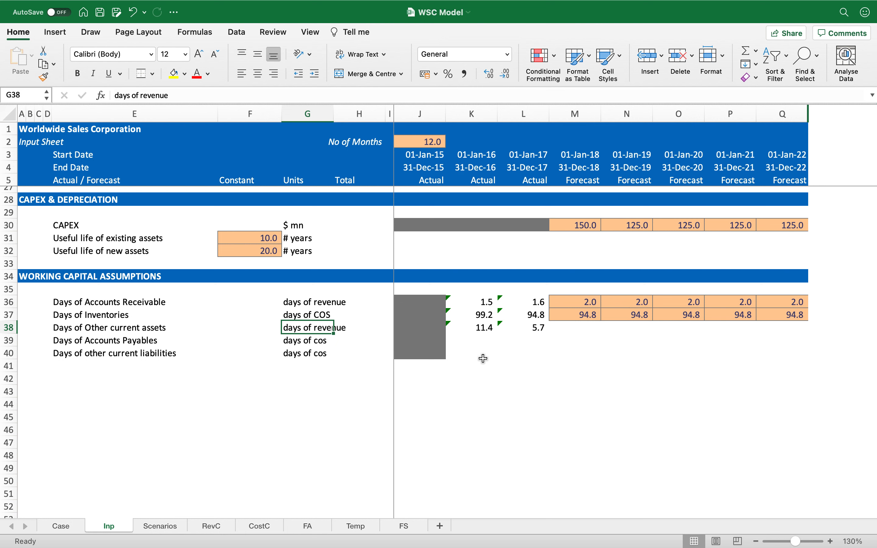
text(days of coss)
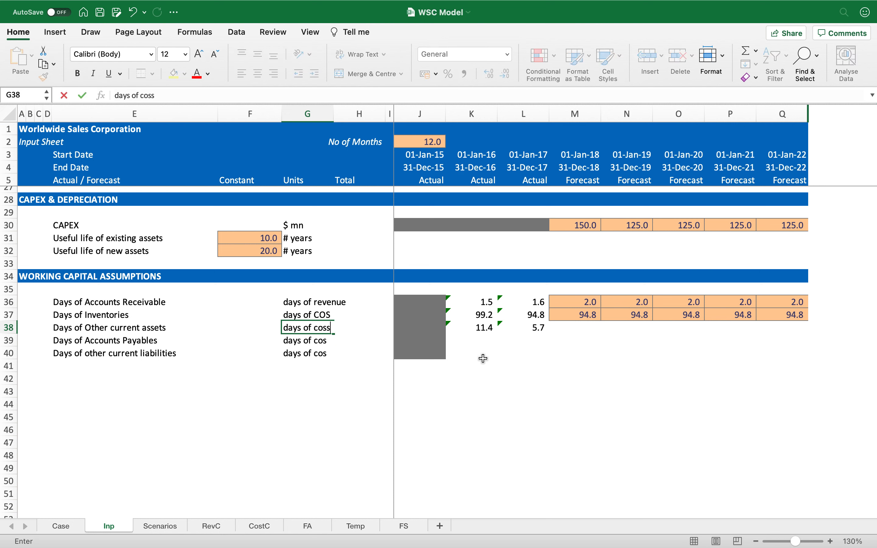
key(Return)
Step: Edit the K38 formula to divide by negative cost of sales, making it =365 * AVERAGE(FS!J67:K67) / -FS!K10
key(Up)
key(Right)
key(Right)
key(Right)
key(Right)
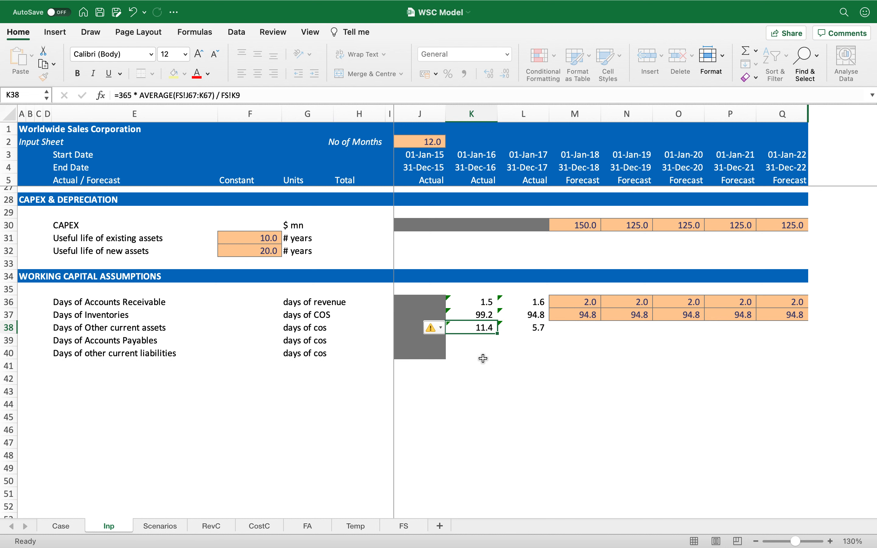
key(Up)
key(Down)
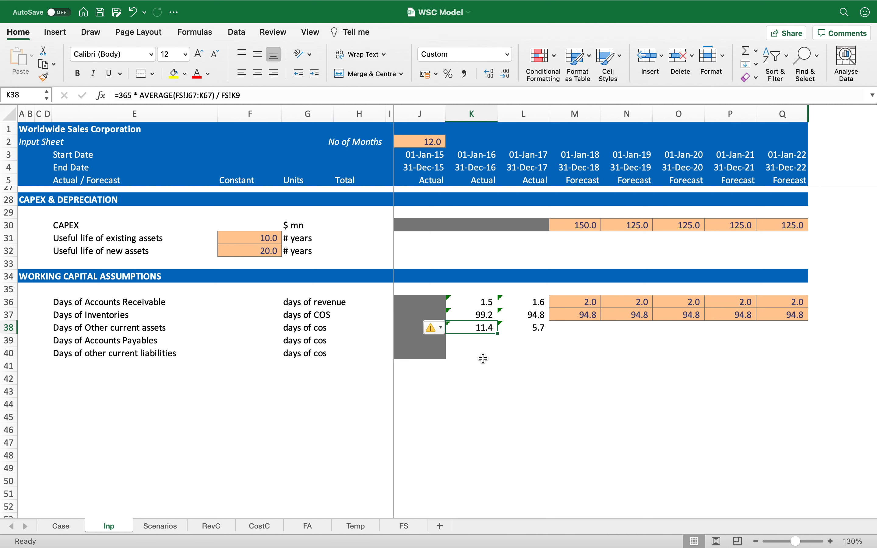
key(F2)
key(shift+Left)
text(10)
click(223, 95)
text(-)
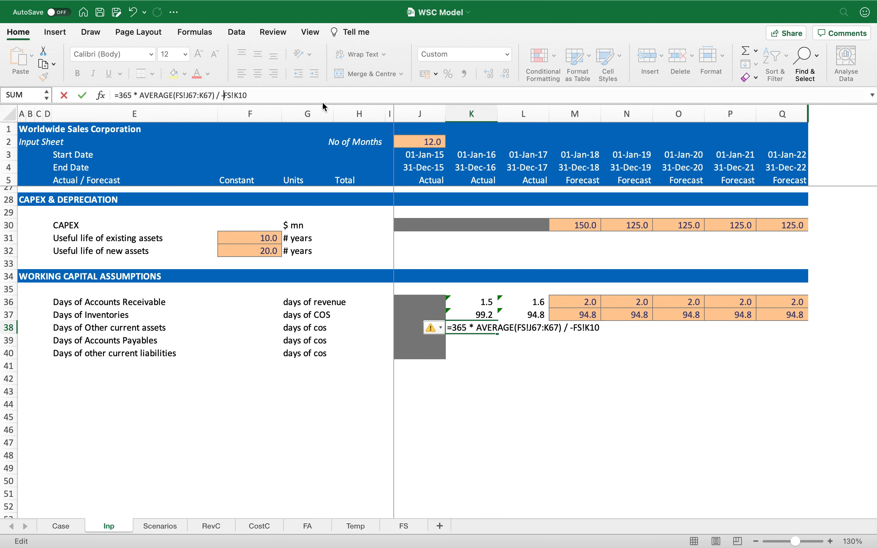
key(Return)
Step: Copy the revised Days of Other current assets formula from K38 into L38
key(Up)
key(super+c)
key(Right)
key(Return)
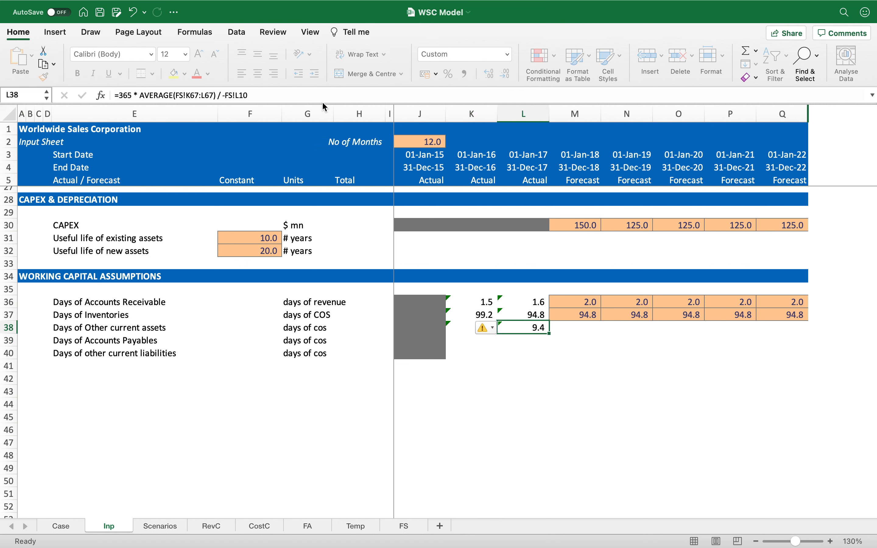
Step: Fill the forecast cells M38:Q38 with =L38 so each year carries the prior value
key(Right)
key(shift+Right)
key(shift+Right)
key(shift+Right)
key(shift+Right)
text(=L38)
key(ctrl+Return)
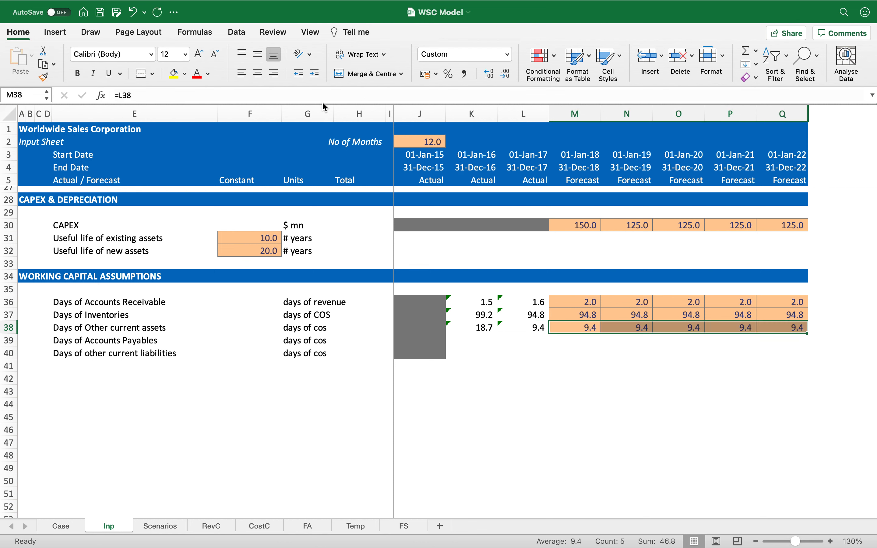
Step: In K39, calculate Days of Accounts Payables as =365 * AVERAGE(FS!J80:K80) / -FS!K10 and format it to one decimal
key(Down)
key(Left)
key(Left)
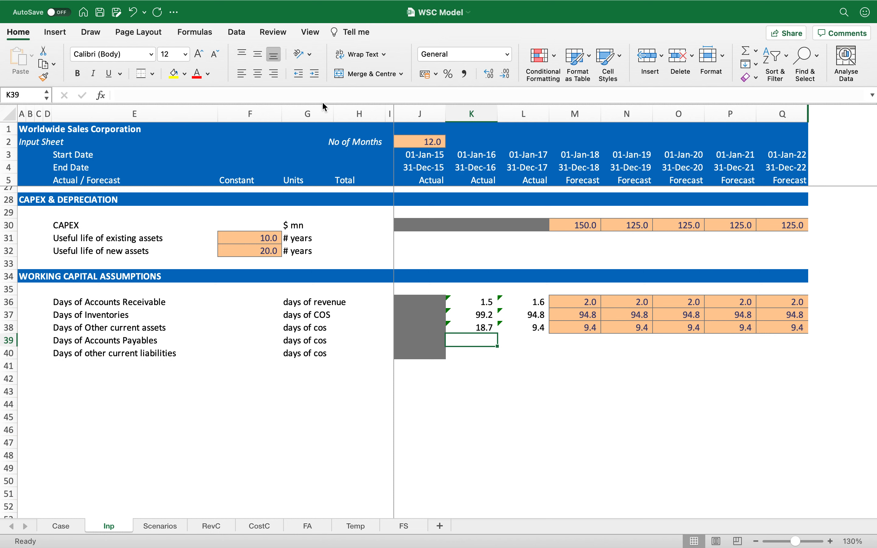
text(=)
text(65)
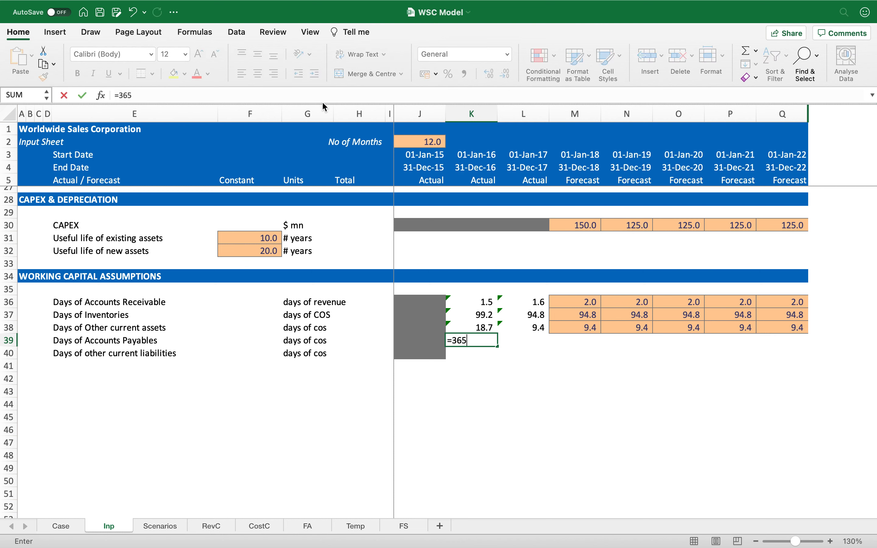
text( * averag)
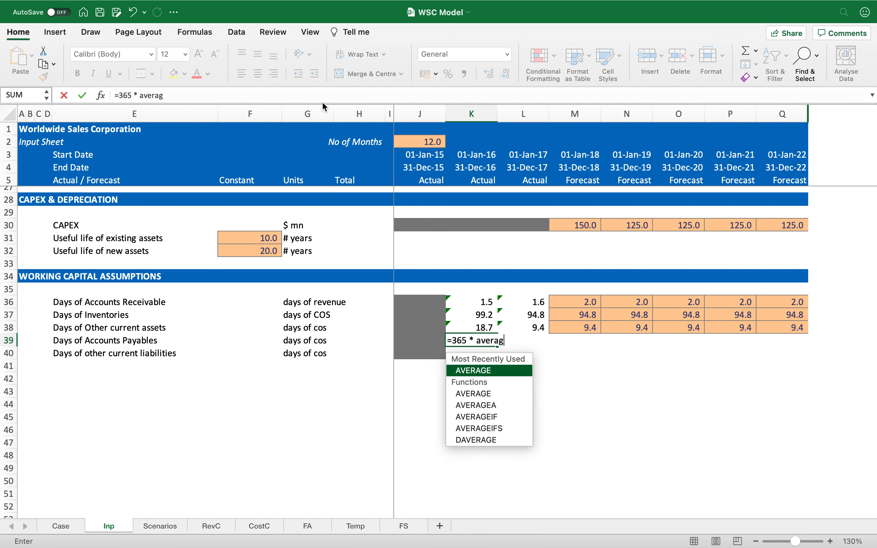
key(Tab)
click(404, 526)
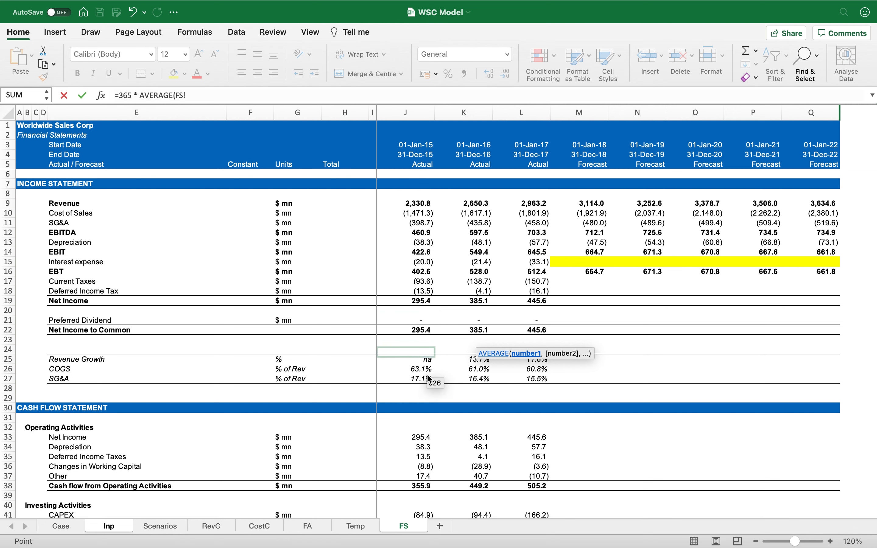
scroll(427, 377, down, 7)
scroll(428, 377, down, 15)
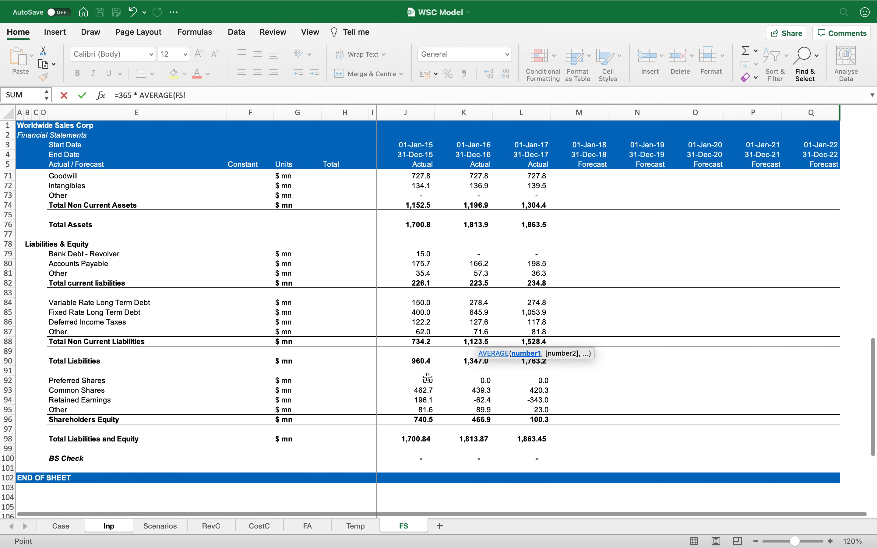
scroll(427, 377, up, 2)
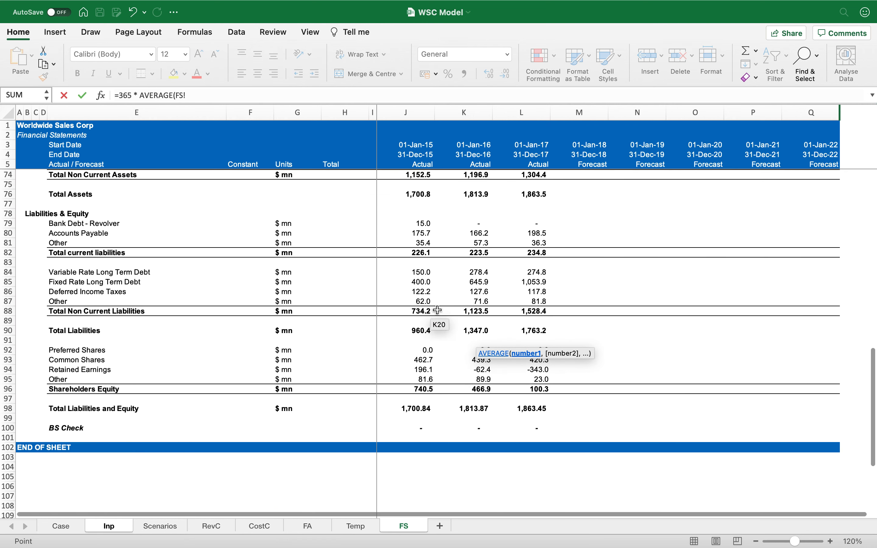
drag(428, 233, 449, 235)
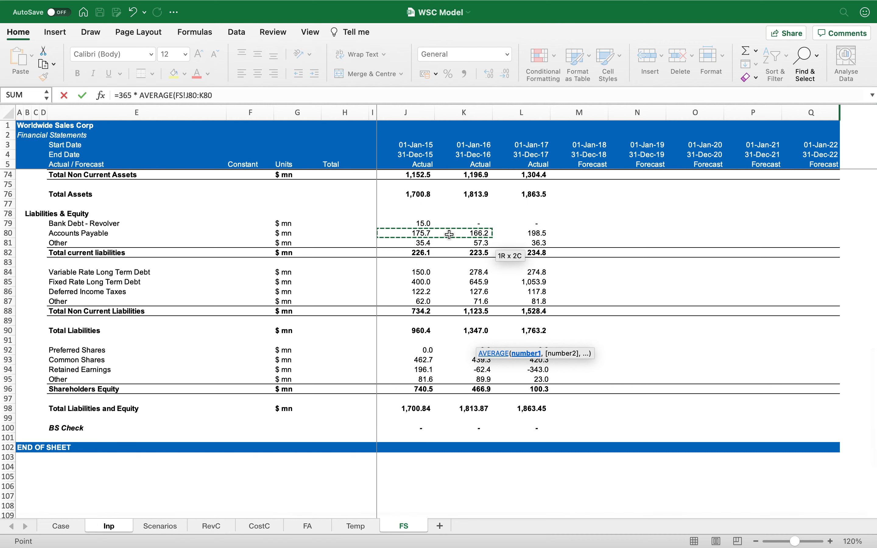
text() / -)
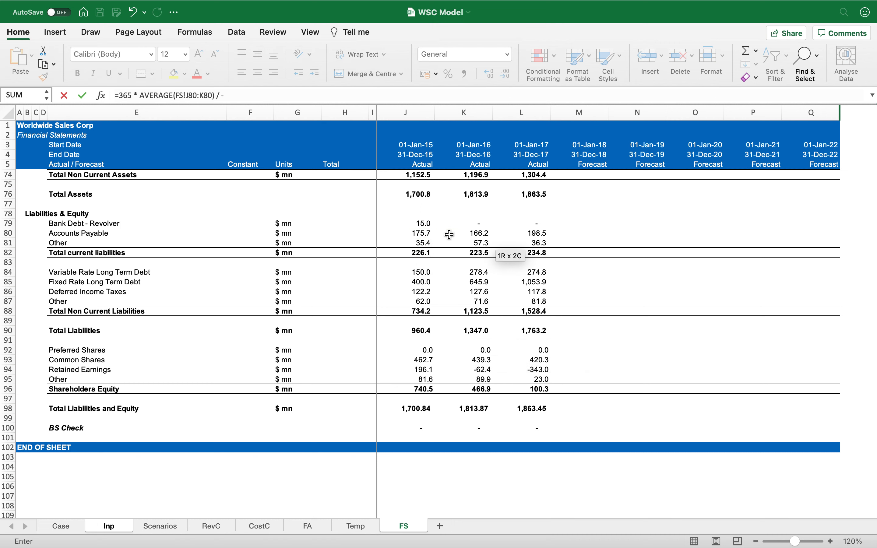
scroll(449, 234, up, 20)
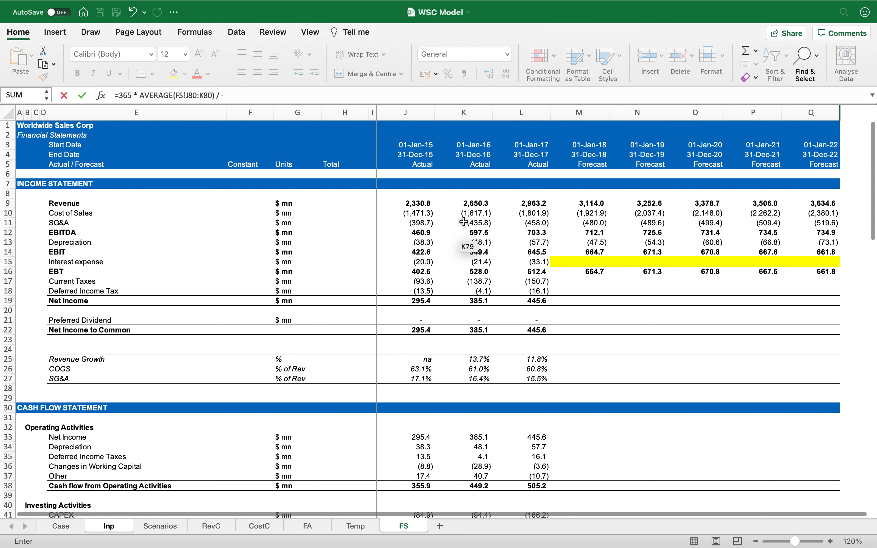
click(470, 215)
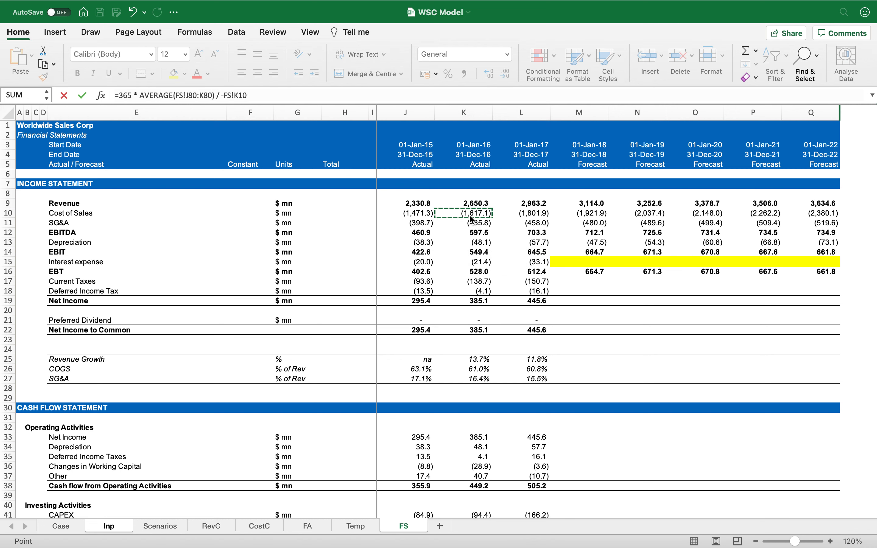
key(Return)
key(Up)
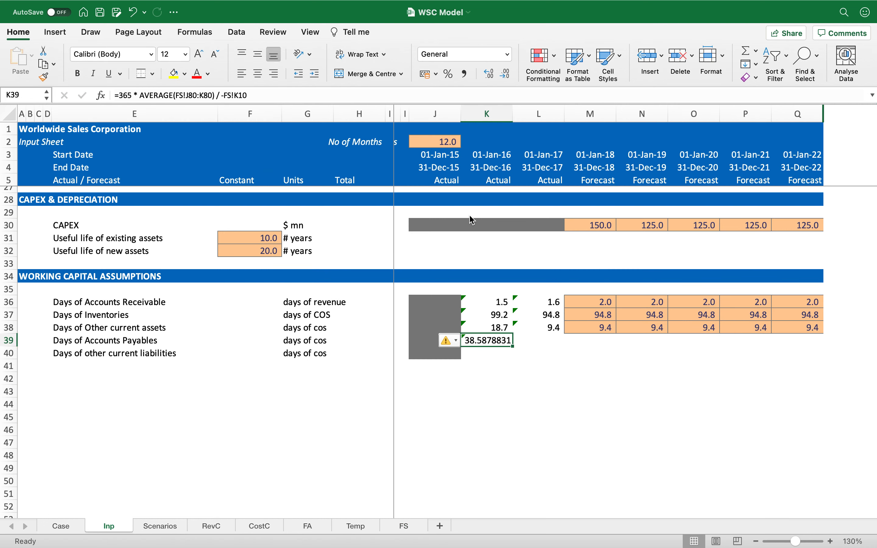
click(464, 74)
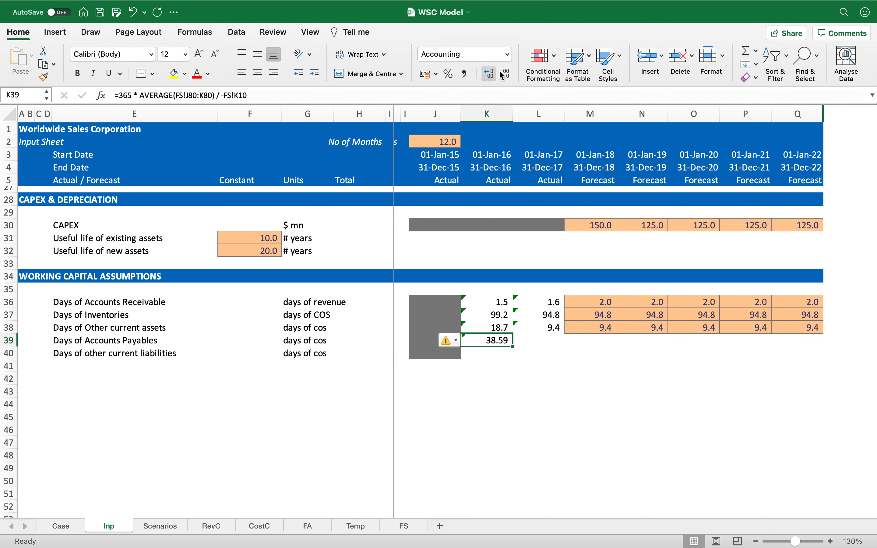
click(506, 74)
Step: Copy the Days of Accounts Payables formula from K39 into L39
key(ctrl+c)
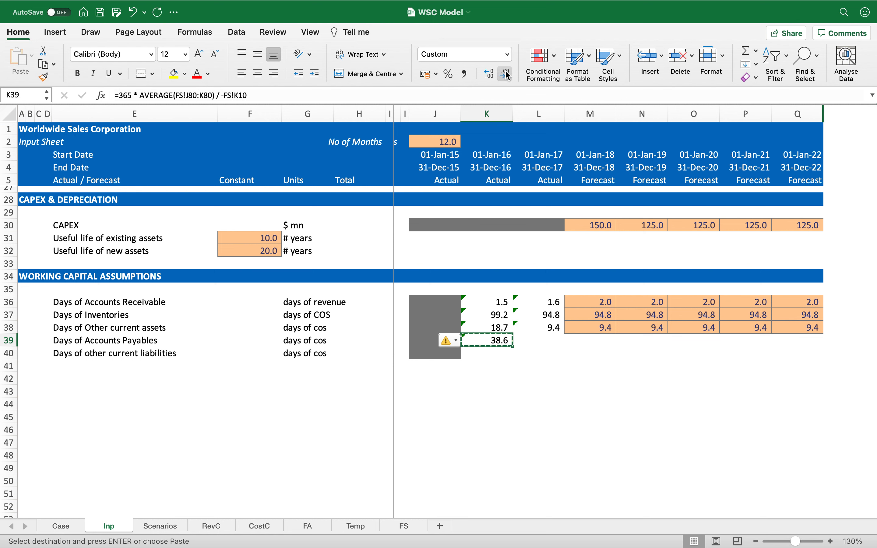
key(Right)
key(Return)
Step: Fill the forecast cells M39:Q39 down from the row above so they reference the prior year's payable days
key(Right)
key(shift+Right)
key(shift+Right)
key(shift+Right)
key(shift+Right)
key(ctrl+d)
Step: In K40, enter =365 * AVERAGE(FS!J67:K67) / -FS!K10 for Days of other current liabilities, then jump to its precedent cells
key(Down)
key(Left)
key(Left)
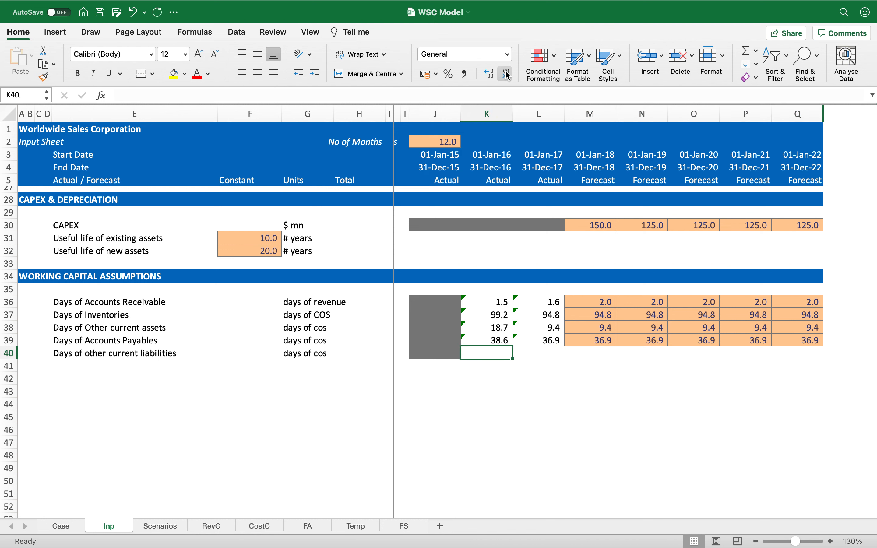
text(=365 *)
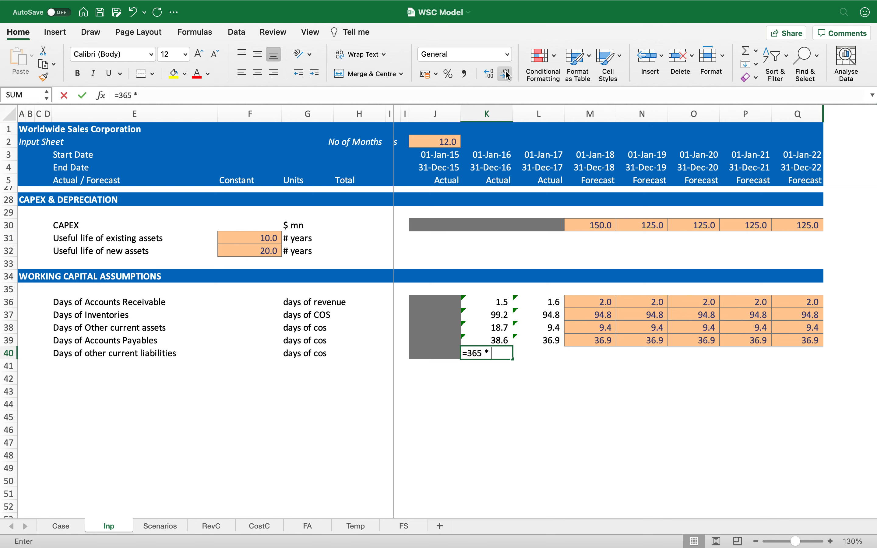
text( ave)
key(Tab)
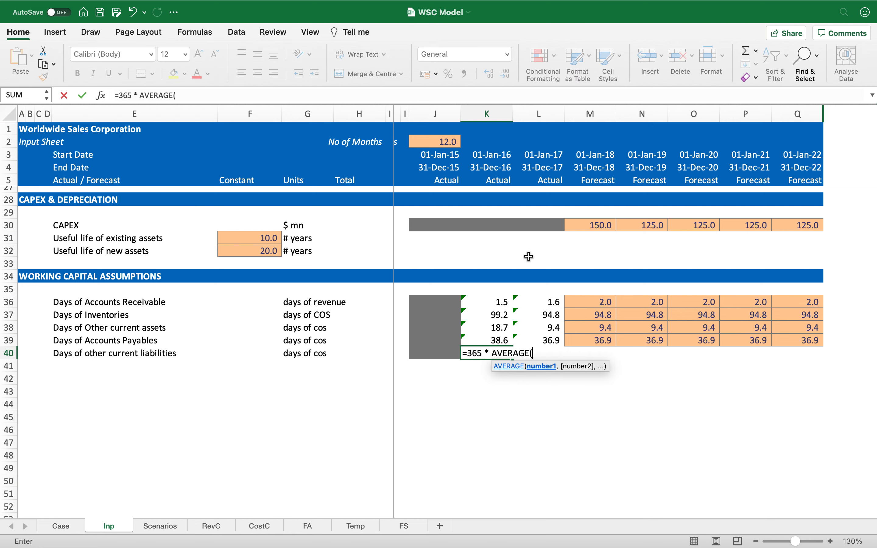
click(403, 525)
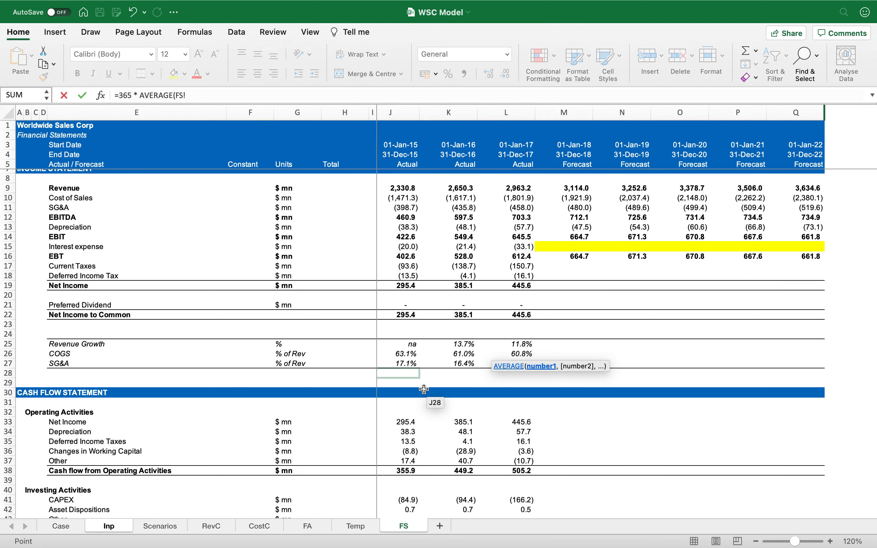
scroll(423, 401, down, 20)
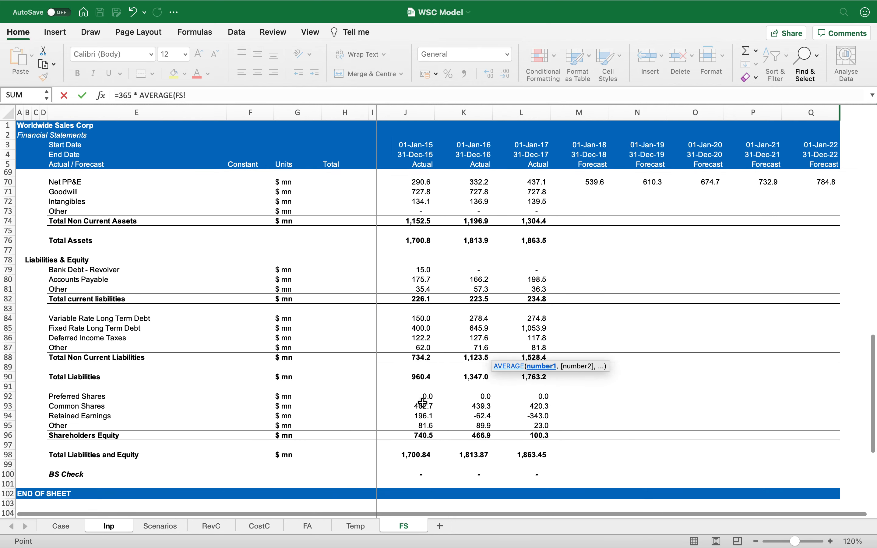
scroll(423, 403, up, 3)
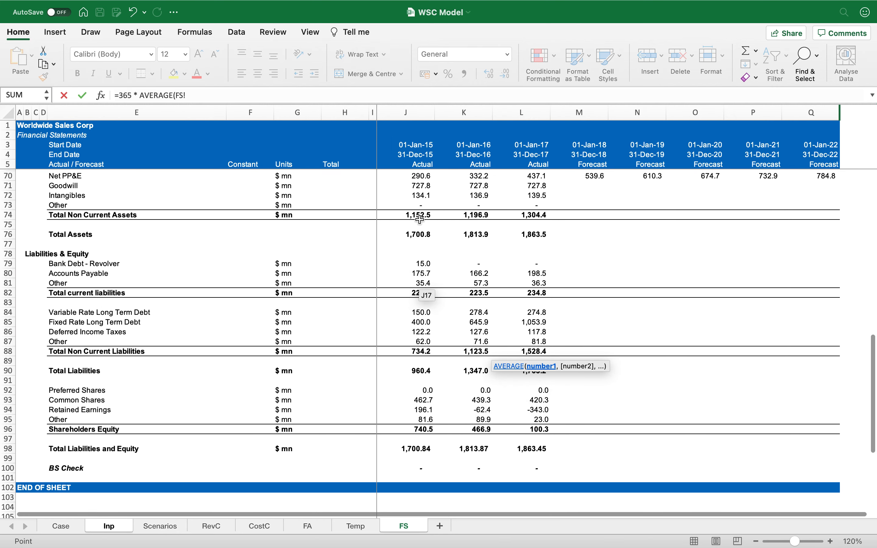
click(420, 204)
scroll(421, 203, up, 3)
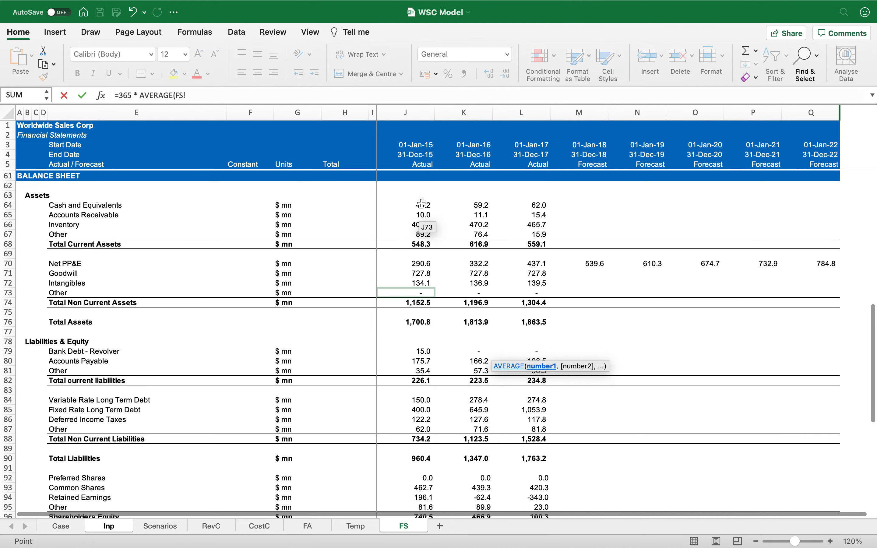
drag(430, 234, 448, 234)
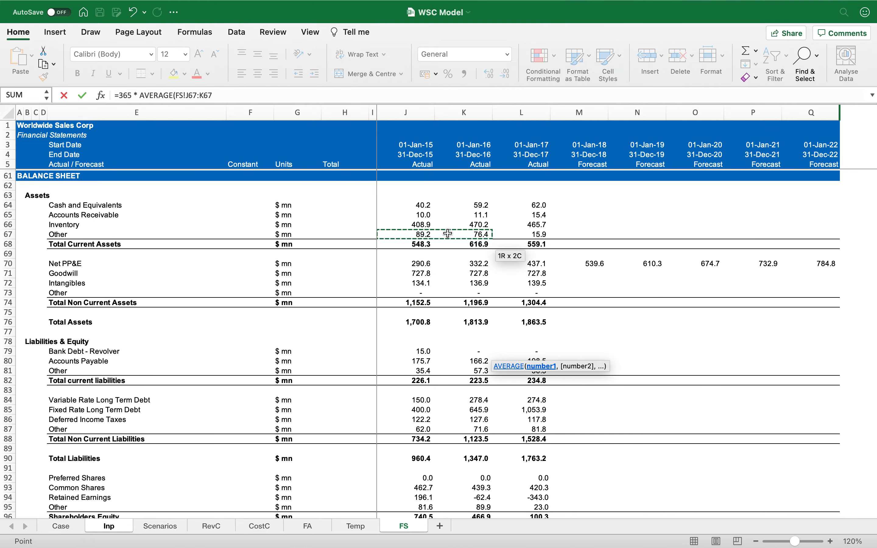
scroll(448, 233, up, 1)
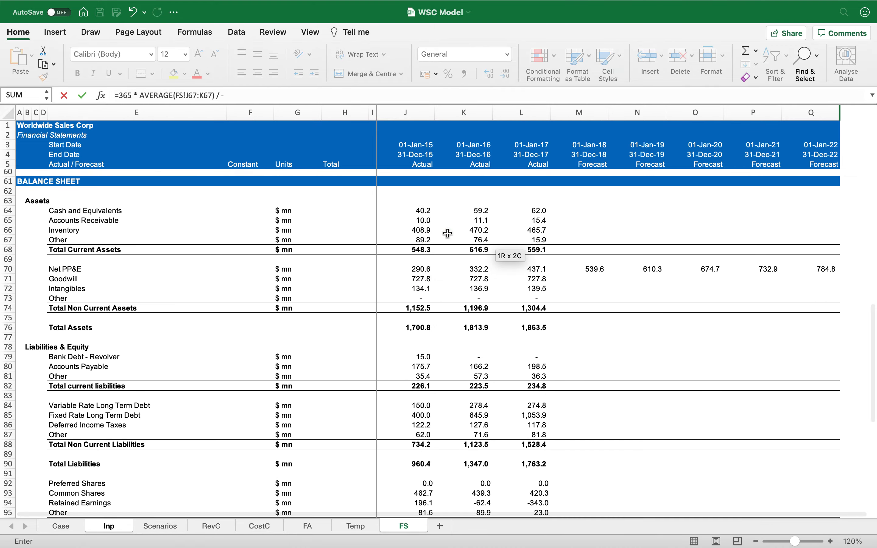
click(448, 232)
scroll(448, 232, up, 10)
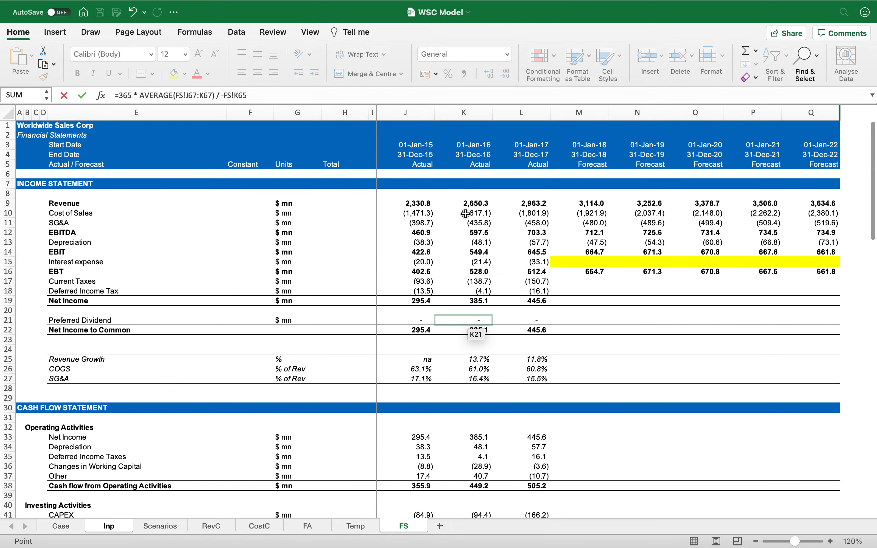
click(466, 214)
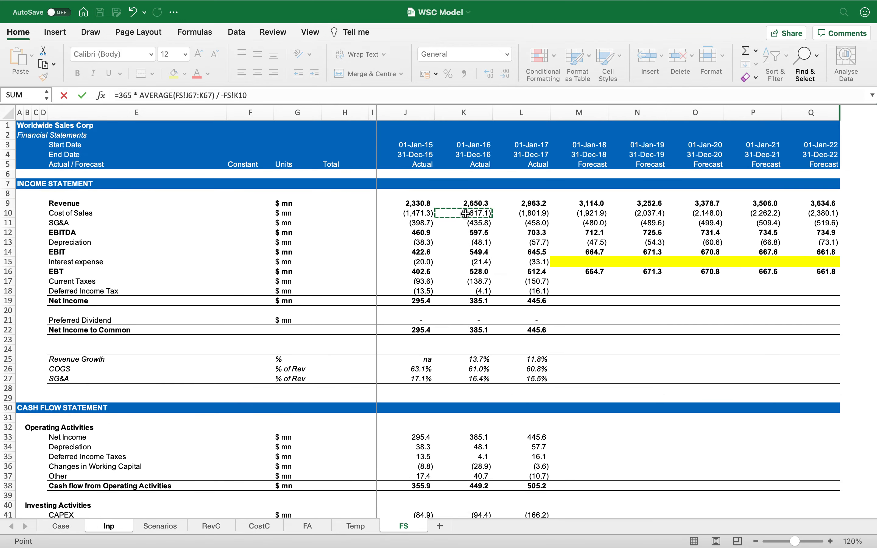
key(Return)
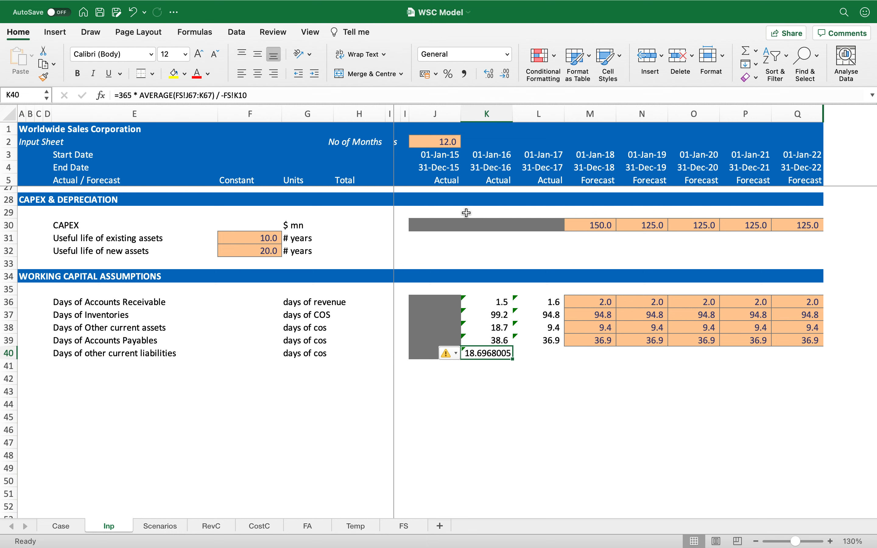
key(ctrl+bracketleft)
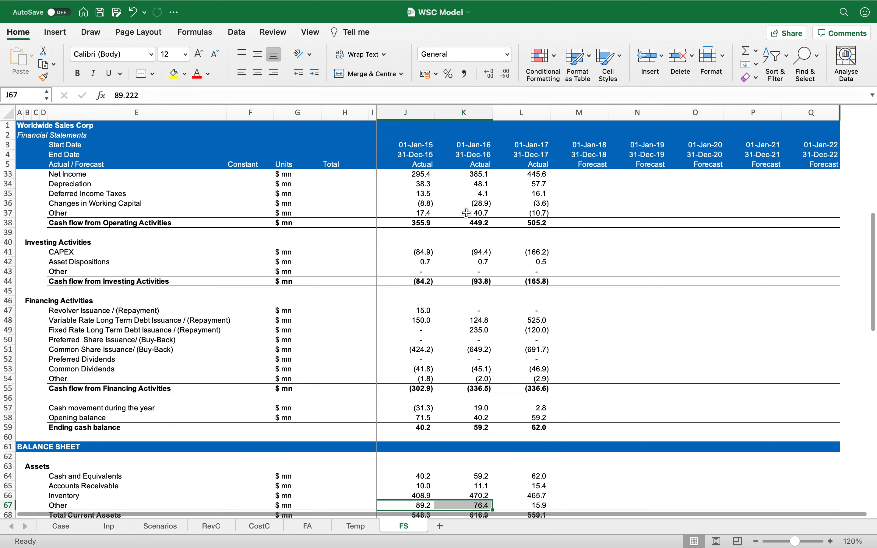
Step: Re-enter Days of other current liabilities in K40 as =365 * AVERAGE(FS!J81:K81) / -FS!K10
scroll(440, 362, down, 6)
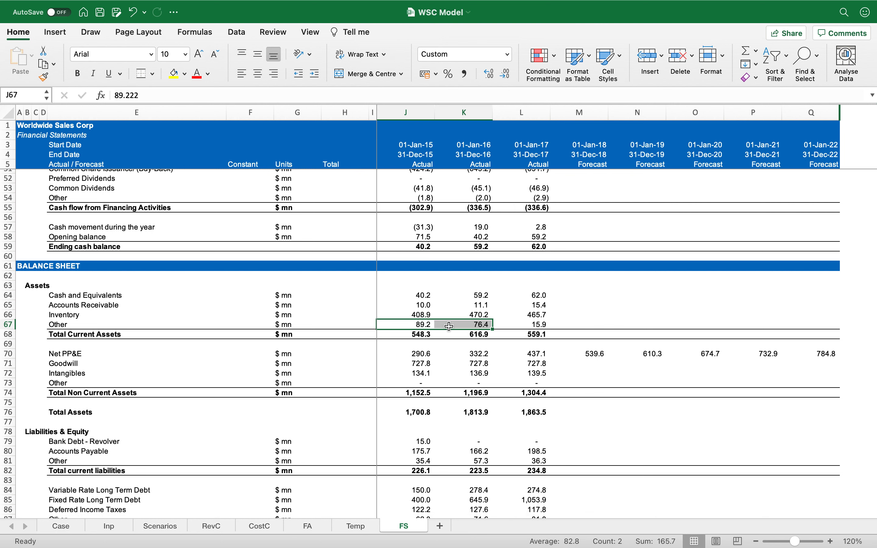
scroll(450, 326, down, 2)
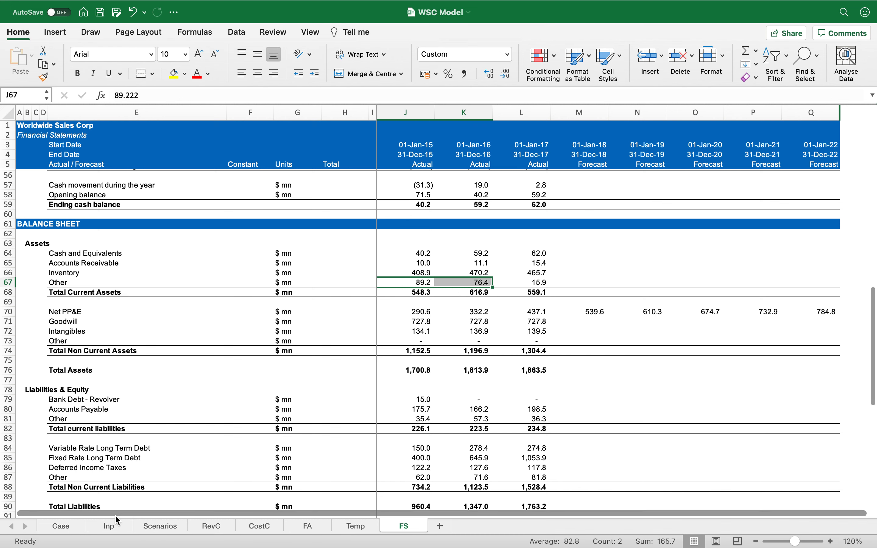
key(Return)
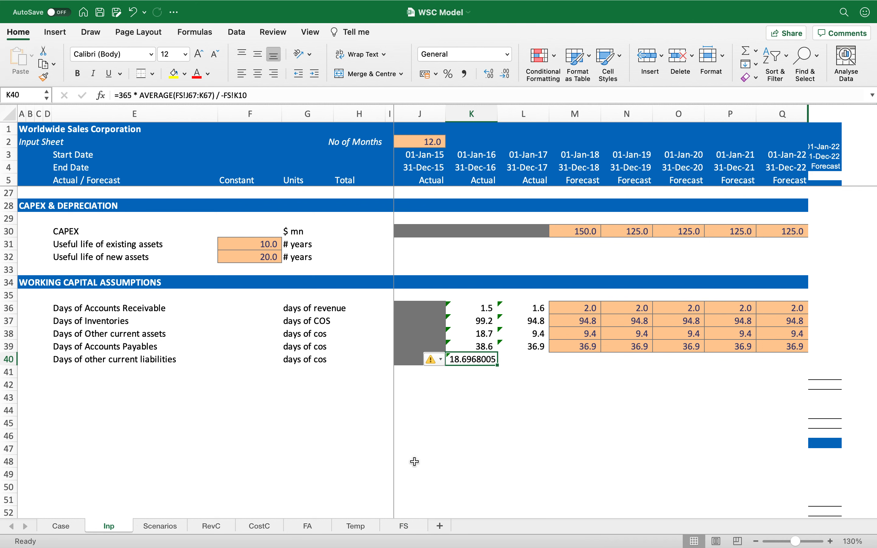
text(=365 * aver)
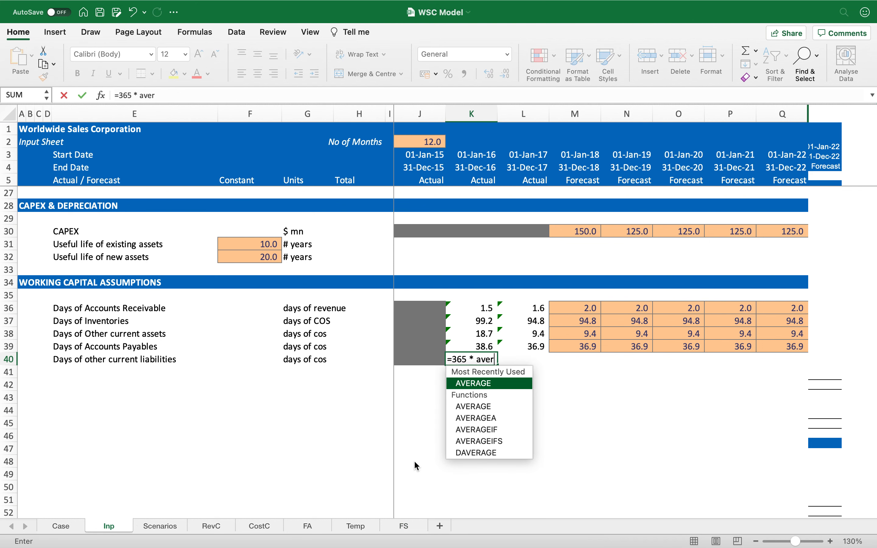
key(Tab)
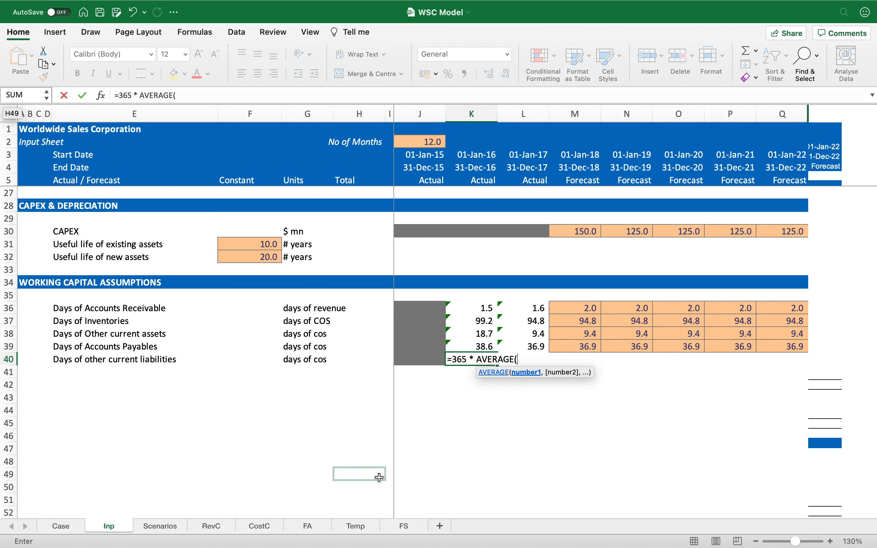
click(404, 526)
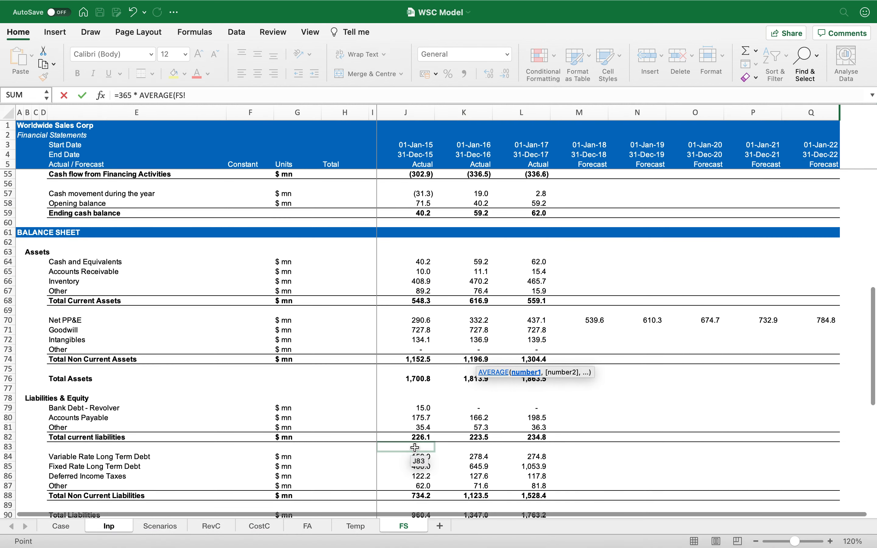
scroll(415, 447, down, 5)
drag(422, 335, 452, 333)
text())
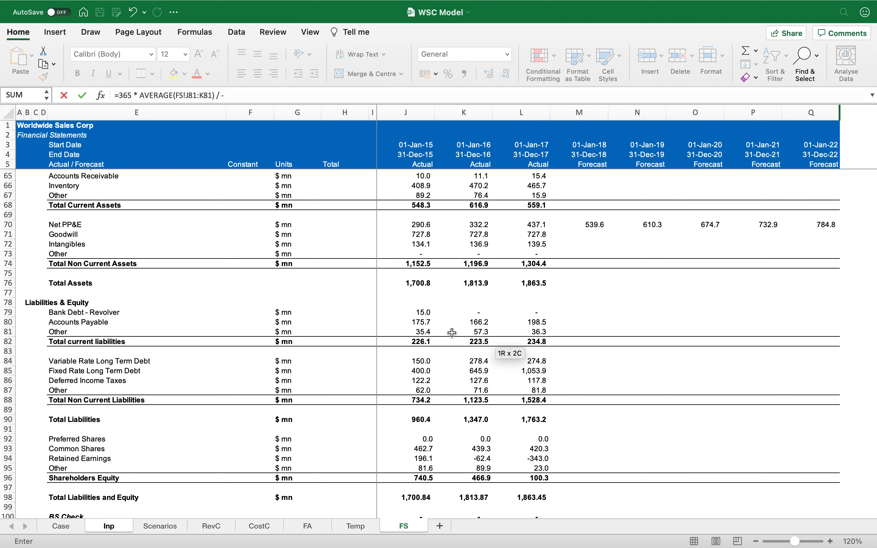
text( / -)
scroll(464, 319, up, 15)
drag(464, 268, 471, 213)
key(Return)
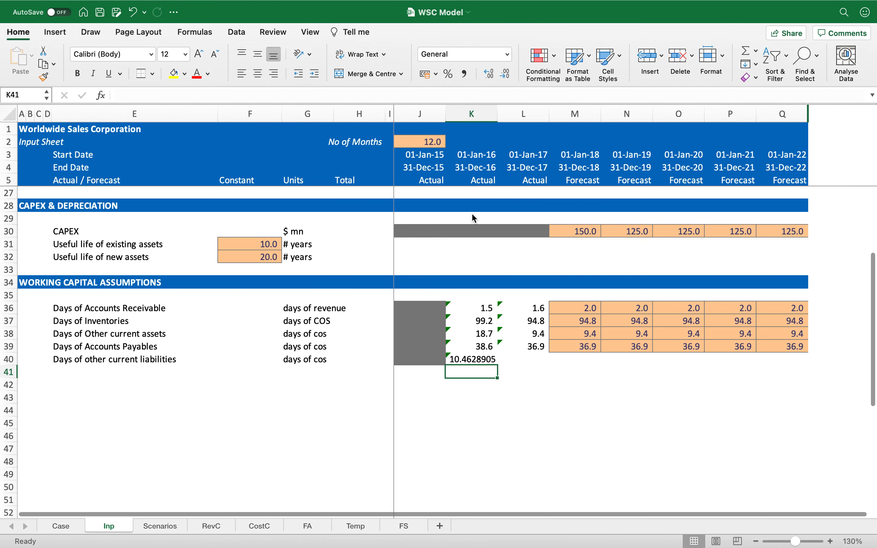
Step: Format K40 to one decimal and copy its formula into L40
key(Up)
click(465, 74)
click(509, 75)
key(ctrl+c)
key(Right)
key(ctrl+v)
Step: Fill the forecast cells M40:Q40 with =L40 so each year uses the prior year's liability days
key(Right)
key(shift+Right)
key(shift+Right)
key(shift+Right)
key(shift+Right)
text(=L40)
key(ctrl+Return)
key(Down)
key(Down)
key(Left)
key(Left)
key(Left)
key(Left)
key(Left)
key(Left)
key(Left)
key(Left)
key(Left)
key(Left)
key(Left)
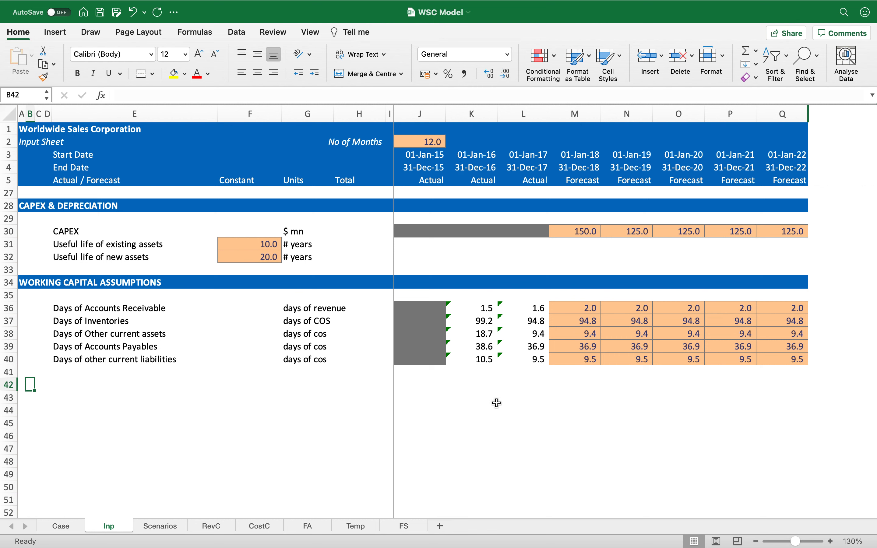
Step: Duplicate the Temp sheet as a new WC sheet and set its subtitle to Working Capital Computation
click(361, 533)
drag(361, 533, 437, 522)
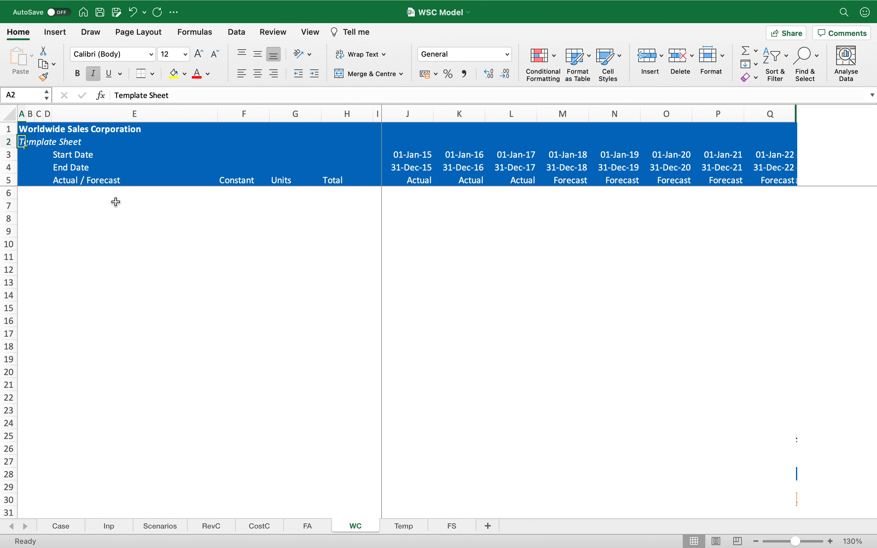
text(Worki)
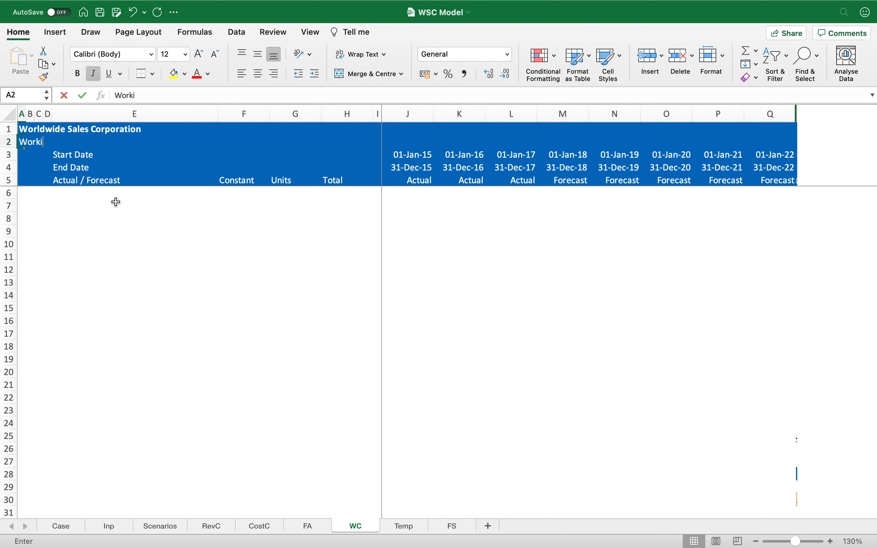
text(ng Capital Com)
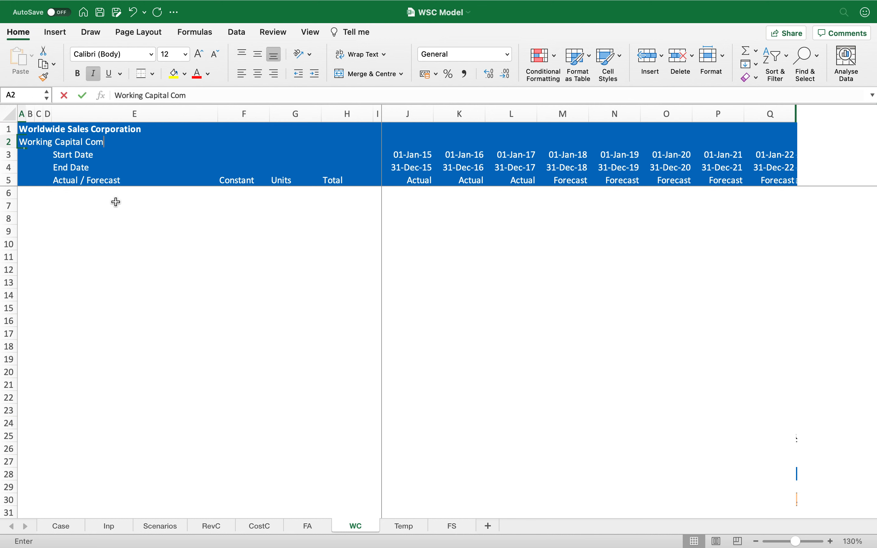
text(putation)
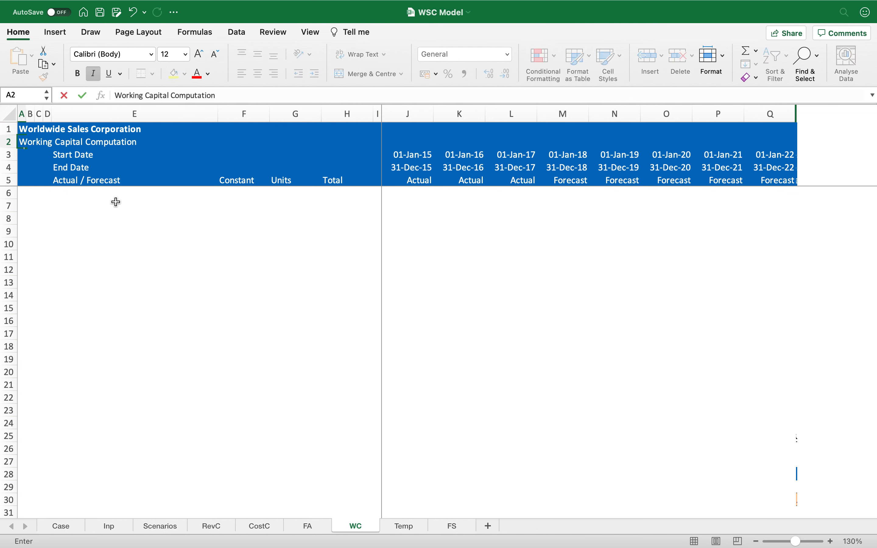
key(Return)
Step: Link E7 on the WC sheet to the Revenue label on the FS sheet
key(Down)
key(Down)
key(Down)
key(Down)
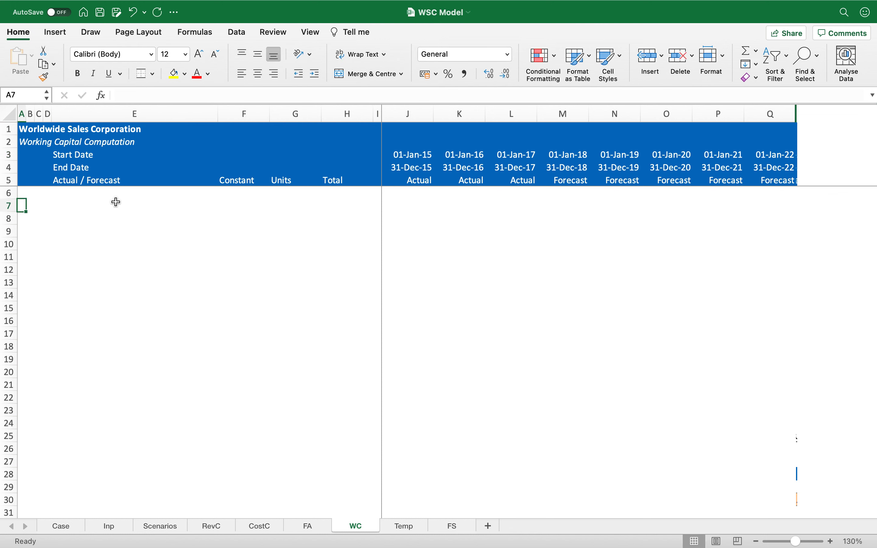
key(Right)
key(Right)
key(Right)
key(Right)
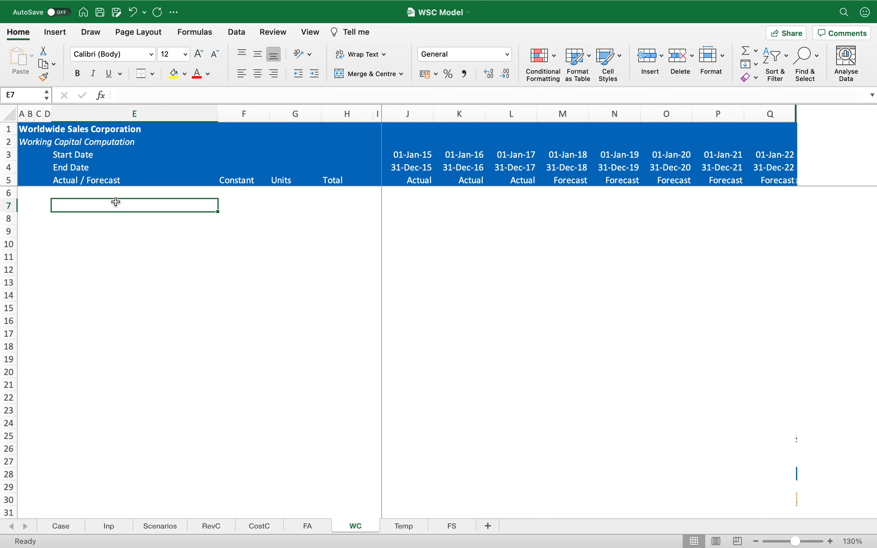
text(=)
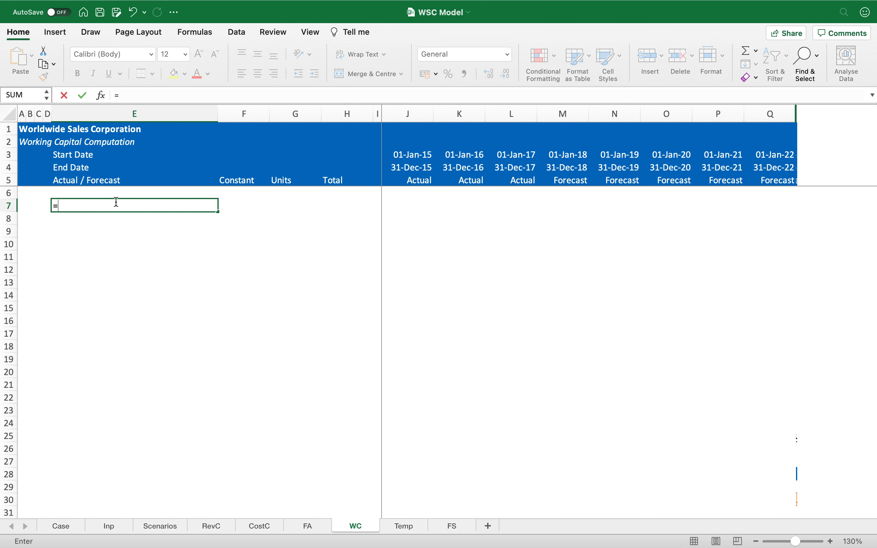
key(Escape)
text(=)
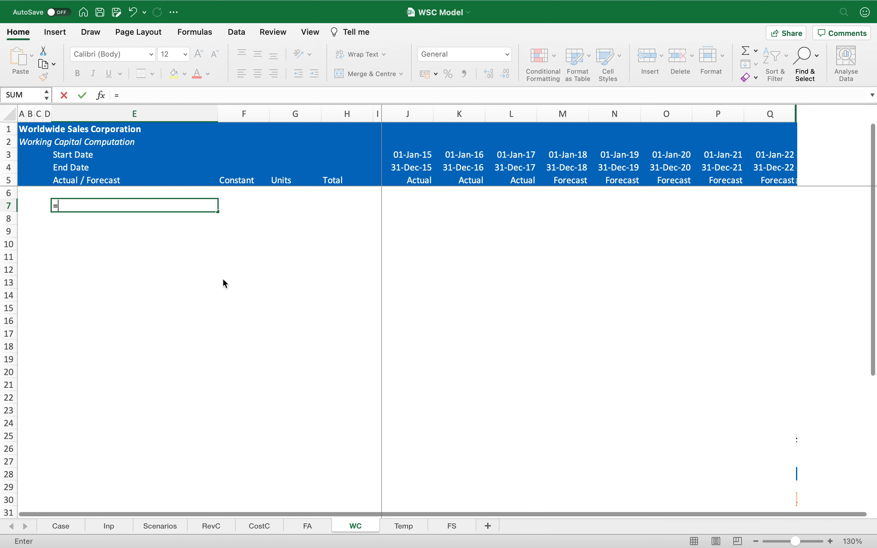
click(452, 526)
click(153, 201)
key(Return)
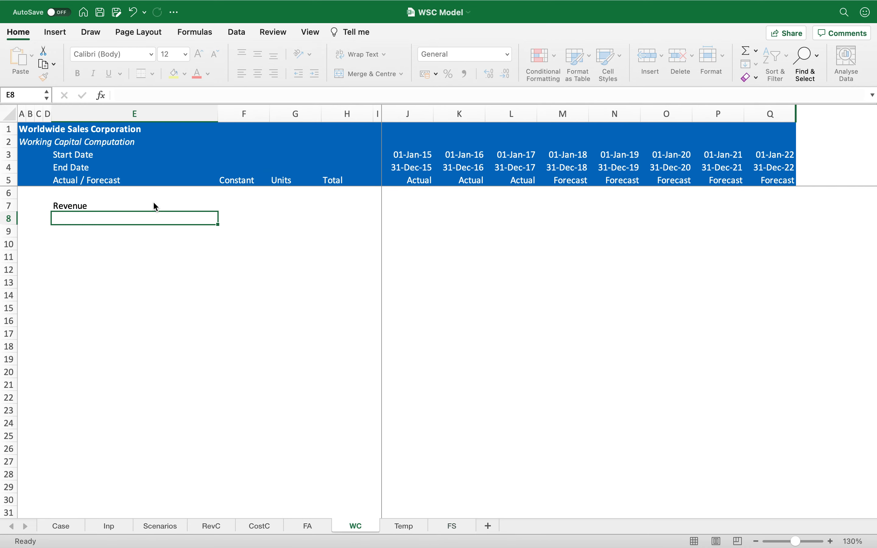
Step: Copy the Revenue link into M7:Q7 to pull forecast revenue and format those cells to one decimal
key(Up)
key(ctrl+c)
key(Right)
key(Right)
key(Right)
key(Right)
key(Right)
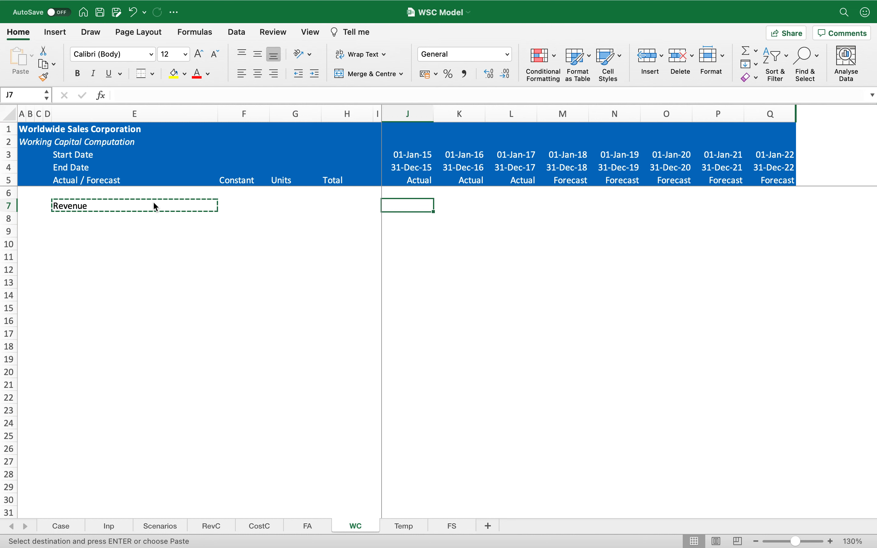
key(Right)
key(Right)
key(Right)
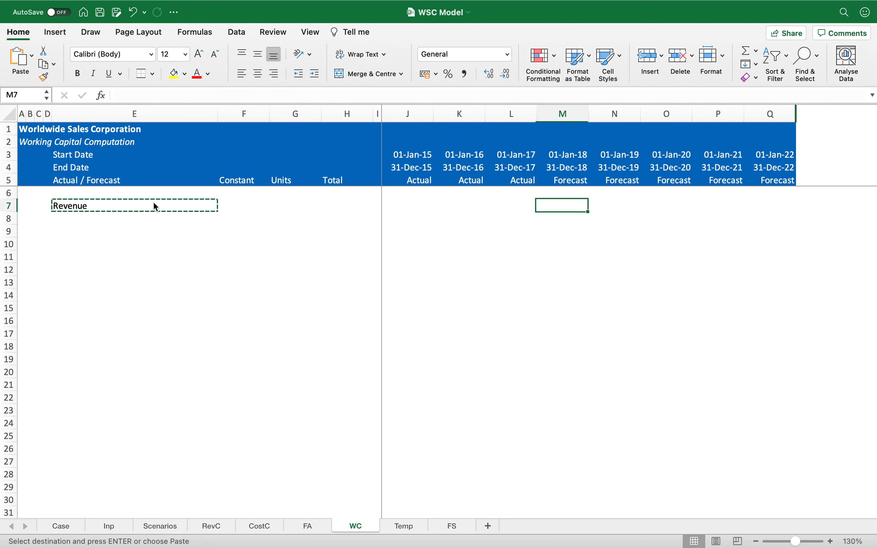
key(shift+Right)
key(shift+Right)
key(shift+Right)
key(shift+Right)
key(Return)
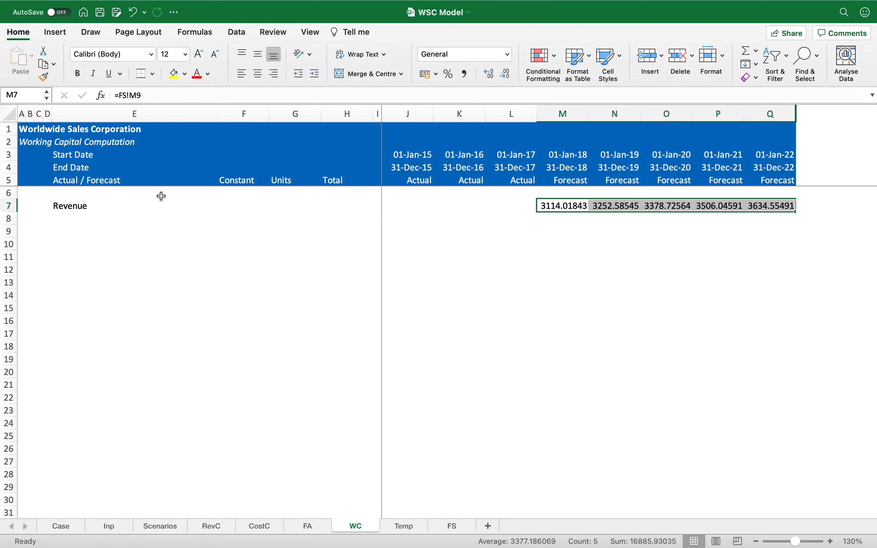
click(465, 74)
click(506, 75)
key(Left)
key(Left)
key(Left)
key(Left)
key(Left)
key(Left)
key(Left)
key(Left)
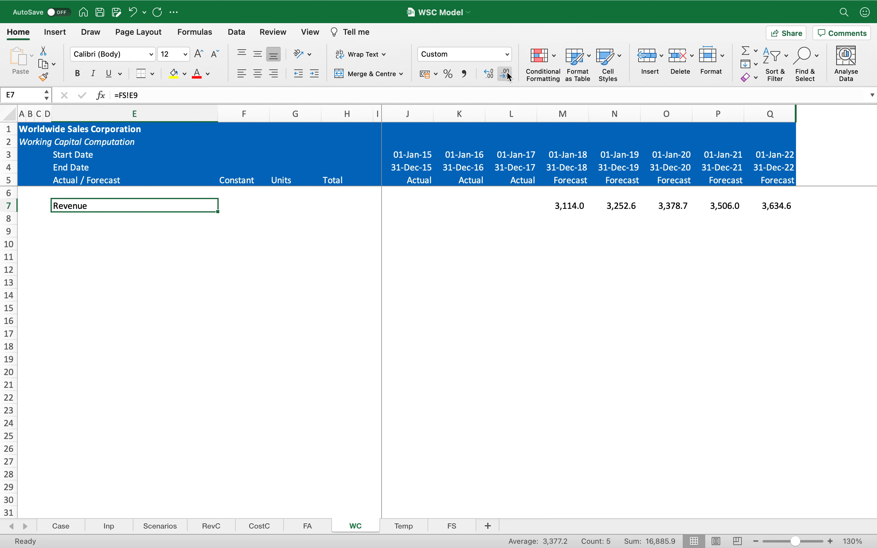
Step: Label E8 Cost of Sales and fill the forecast cells M8:Q8 down from the revenue row
key(Down)
text(Cost of Sales)
key(Right)
key(Right)
key(Right)
key(Right)
key(Right)
key(Right)
key(Right)
key(Right)
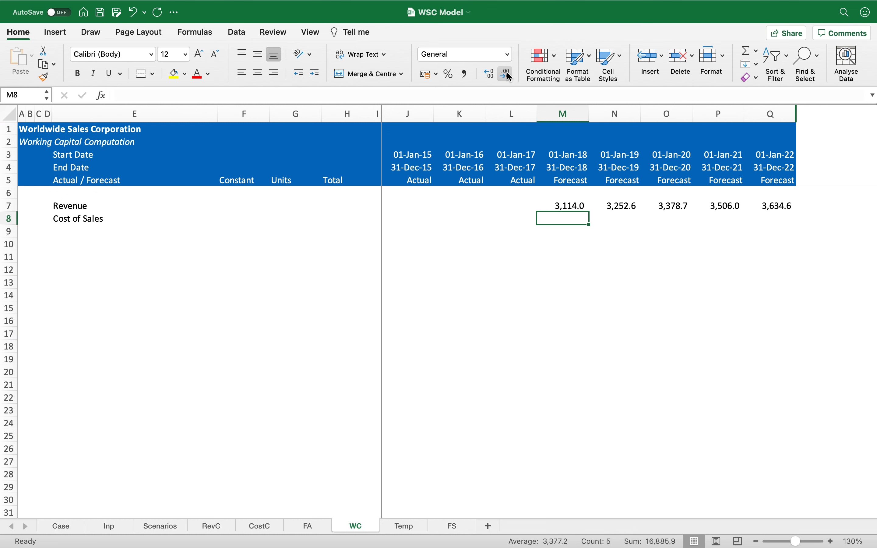
key(ctrl+shift+Right)
key(ctrl+d)
key(Left)
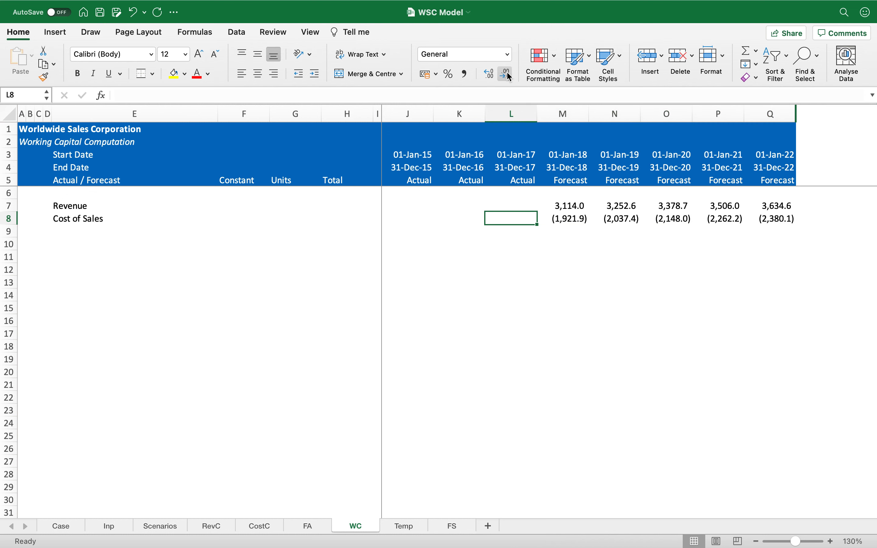
key(Left)
key(Left)
Step: Copy the grey shading from the FA sheet's historical cells onto J7:L8 of the WC sheet
key(Up)
key(shift+Right)
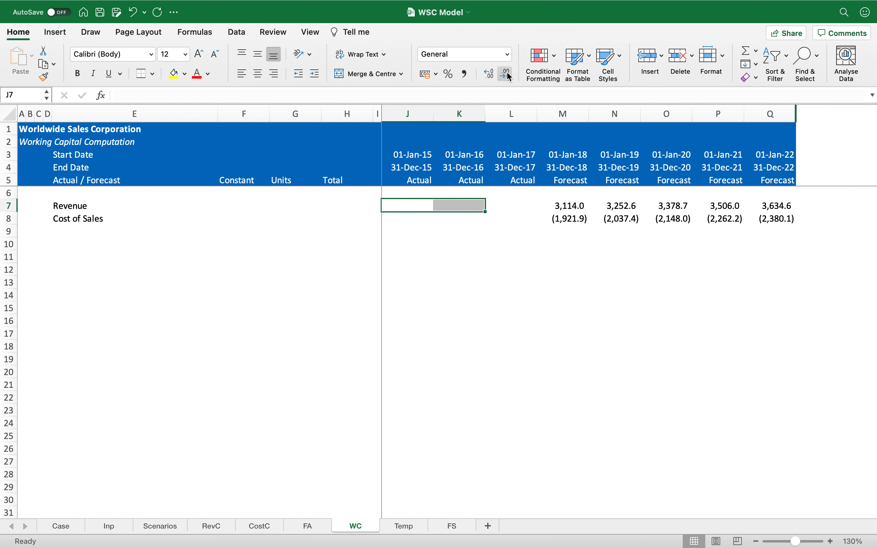
key(ctrl+Page_Up)
key(Right)
key(Right)
key(Left)
key(Left)
key(Left)
key(Left)
key(Up)
key(Up)
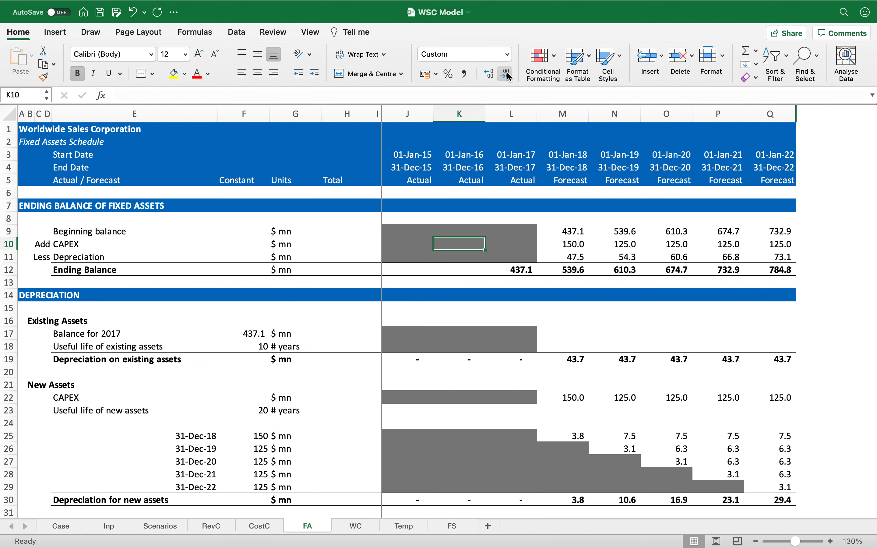
key(Up)
key(ctrl+c)
key(ctrl+Page_Down)
key(shift+Right)
key(ctrl+v)
key(Escape)
key(Left)
key(Left)
key(Left)
key(Left)
key(Left)
key(Left)
key(Right)
key(Down)
key(Down)
key(Down)
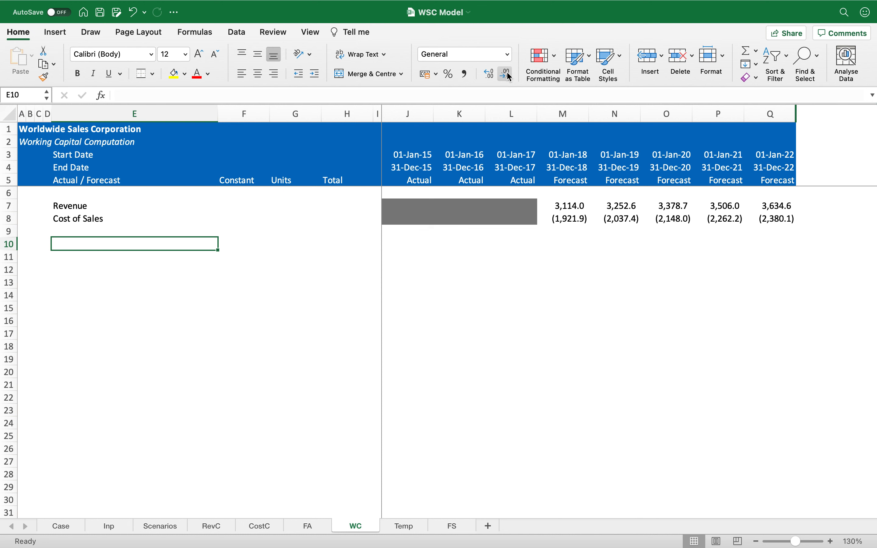
Step: Link E10 to Inp's Days of Accounts Receivable label and copy it down through E14
text(=)
click(122, 526)
click(125, 309)
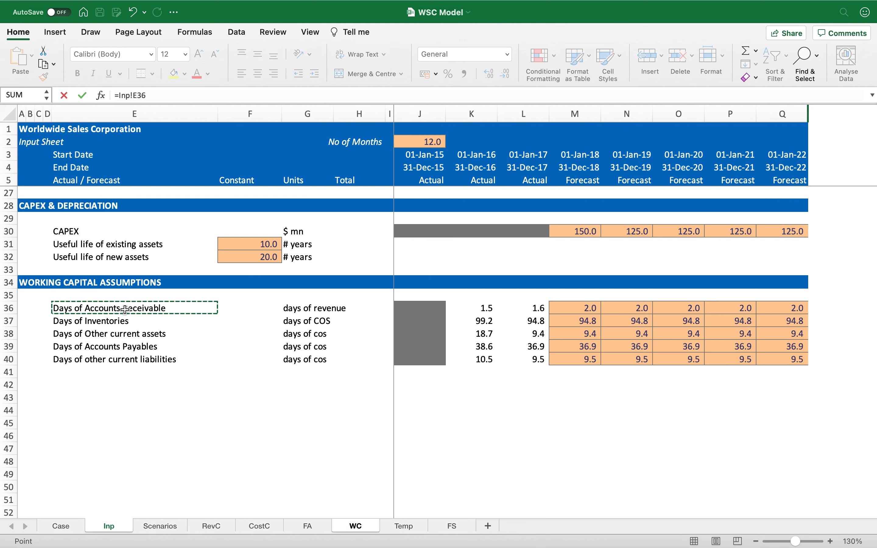
key(Return)
key(Up)
key(super+c)
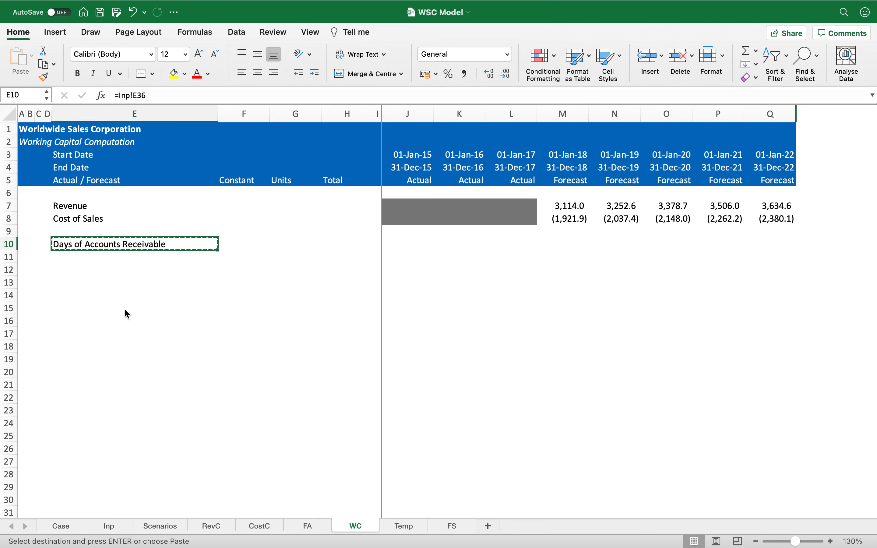
key(shift+Down)
key(shift+Down)
key(shift+Down)
Step: Copy the row links across the columns so rows 10–14 pull units and yearly day values from Inp
key(shift+Down)
key(Return)
key(Down)
key(Up)
key(Up)
key(Down)
Step: Clear the unneeded links in the Constant column F10:F14 and the Total column H10:H14
key(shift+Down)
key(shift+Down)
key(shift+Down)
key(shift+Down)
key(super+c)
key(shift+Right)
key(shift+Right)
key(shift+Right)
key(shift+Right)
key(shift+Right)
key(shift+Right)
key(shift+Right)
key(shift+Right)
key(shift+Right)
key(shift+Right)
key(shift+Right)
key(shift+Right)
key(Return)
key(Right)
key(shift+Down)
key(shift+Down)
key(shift+Down)
key(shift+Down)
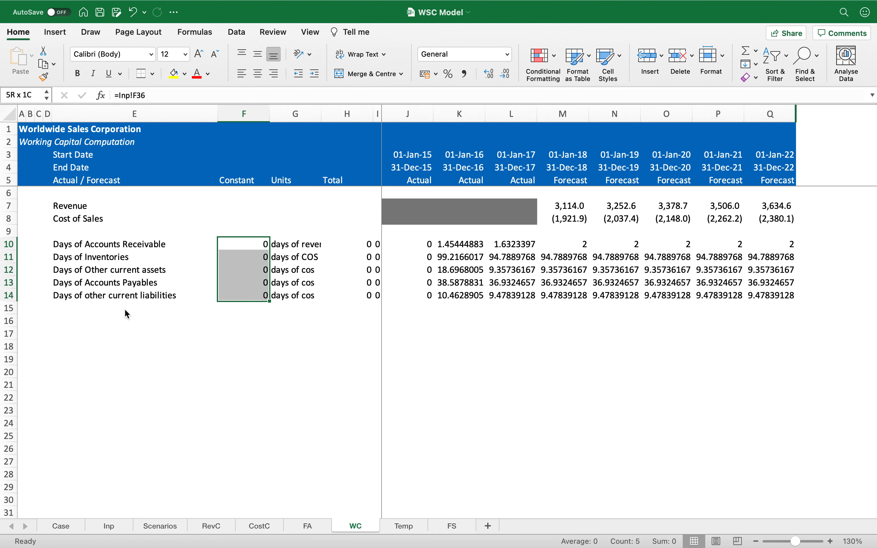
key(Delete)
key(Right)
key(Right)
key(shift+Down)
key(shift+Down)
key(shift+Down)
key(shift+Down)
key(Delete)
Step: Copy the grey shading from J8 onto the historical day cells J10:L14
key(Right)
key(Right)
key(Up)
key(Up)
key(super+c)
key(Down)
key(Down)
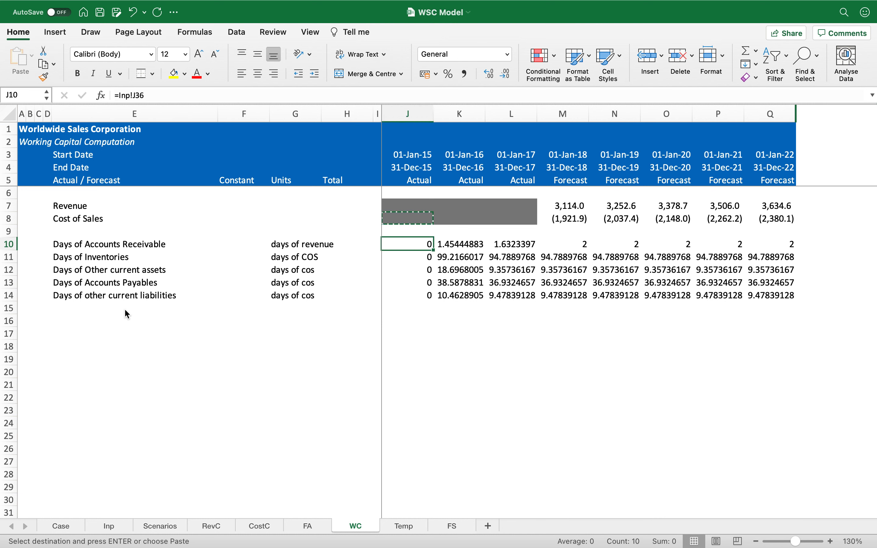
key(shift+Right)
key(shift+Right)
key(shift+Down)
key(shift+Down)
key(shift+Down)
key(shift+Down)
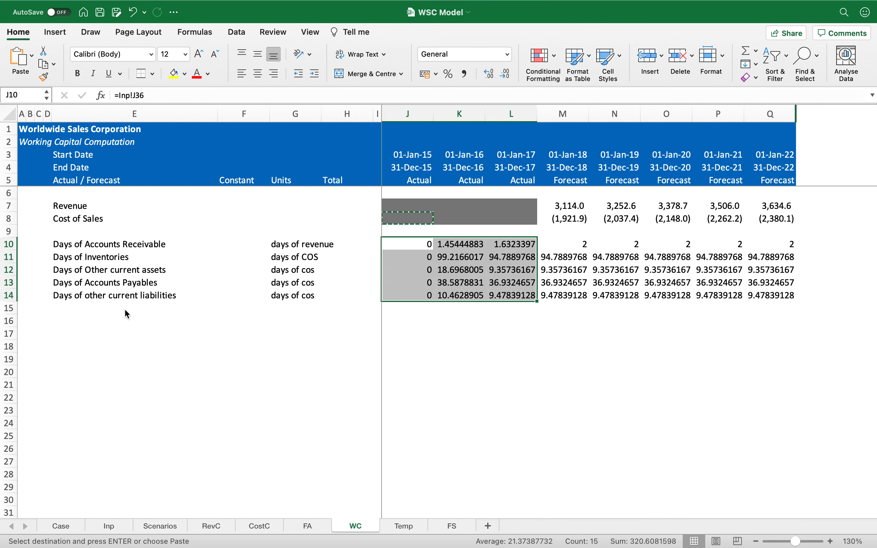
key(Return)
Step: Format the forecast day values M10:Q14 to two decimals
key(Right)
key(shift+Down)
key(shift+Down)
key(shift+Down)
key(shift+Down)
key(shift+Right)
key(shift+Right)
key(shift+Right)
key(shift+Right)
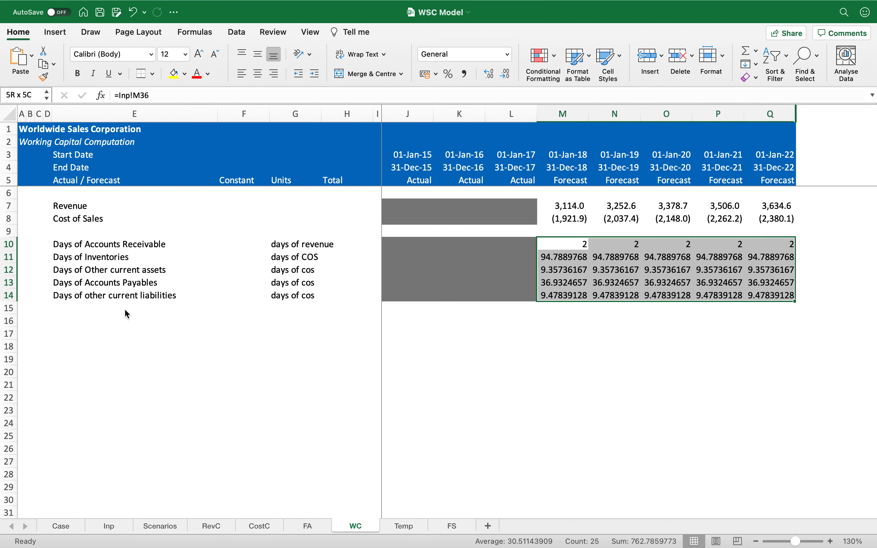
click(465, 75)
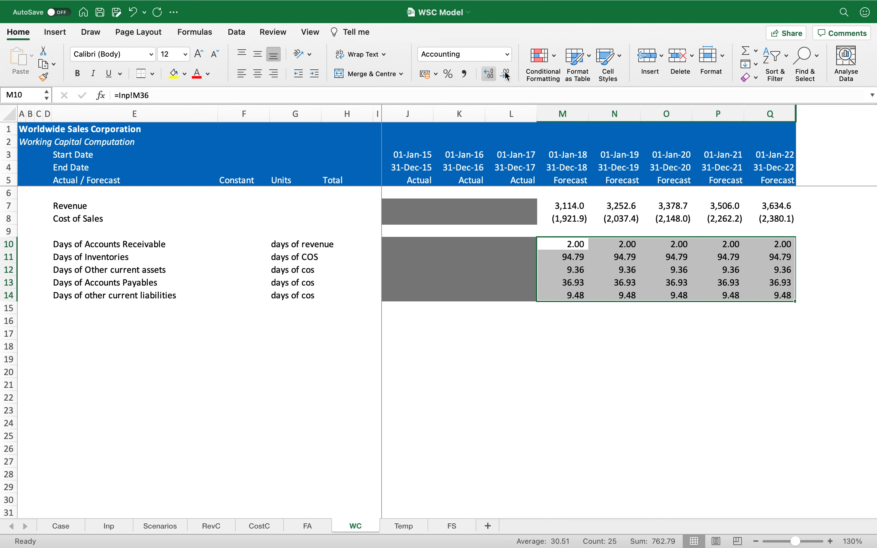
Step: Reduce the forecast day values in M10:Q14 to one decimal place
click(507, 74)
key(Left)
key(Left)
key(Left)
key(Left)
key(Left)
key(Left)
key(Left)
key(Left)
key(Left)
key(Left)
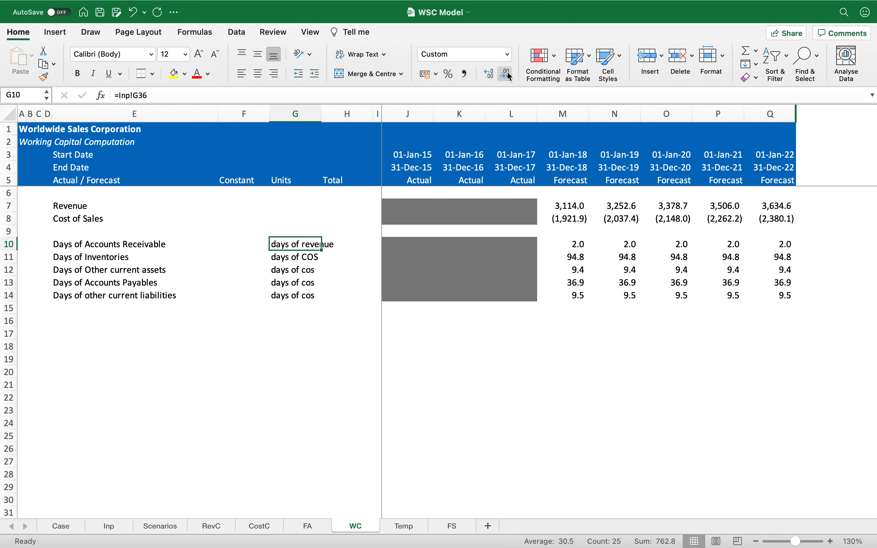
Step: Add an "Accounts receivables" row label in E16 with units "$ mn"
key(Down)
key(Down)
key(Down)
key(Down)
key(Down)
key(Right)
key(Right)
key(Down)
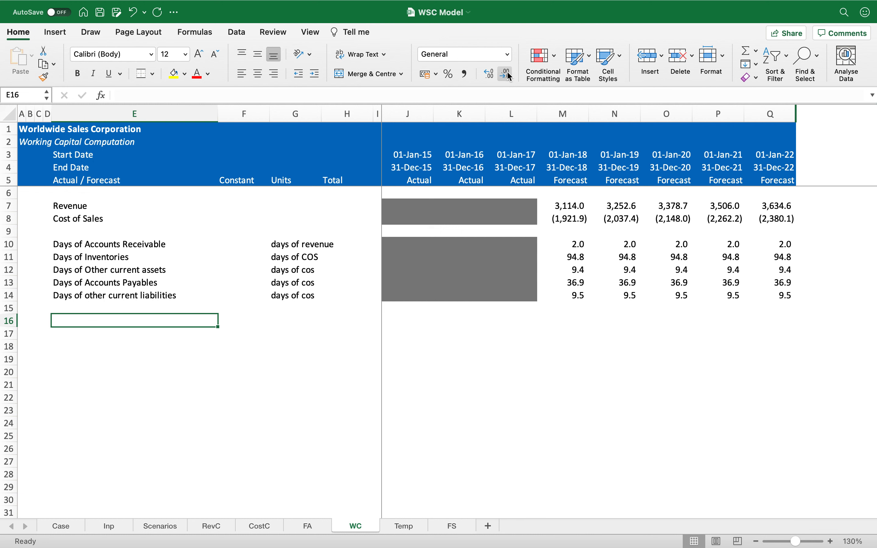
text(Accounts )
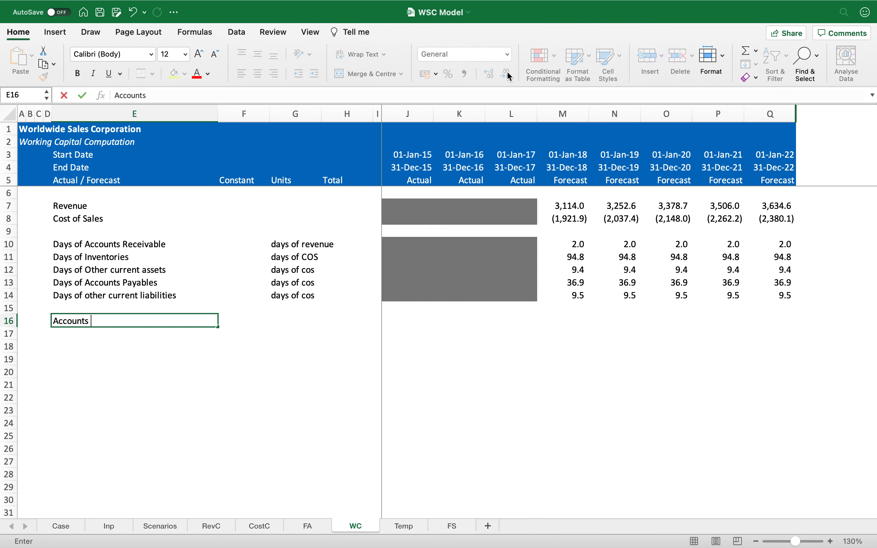
text(receivables)
key(Tab)
key(Tab)
text($ mn)
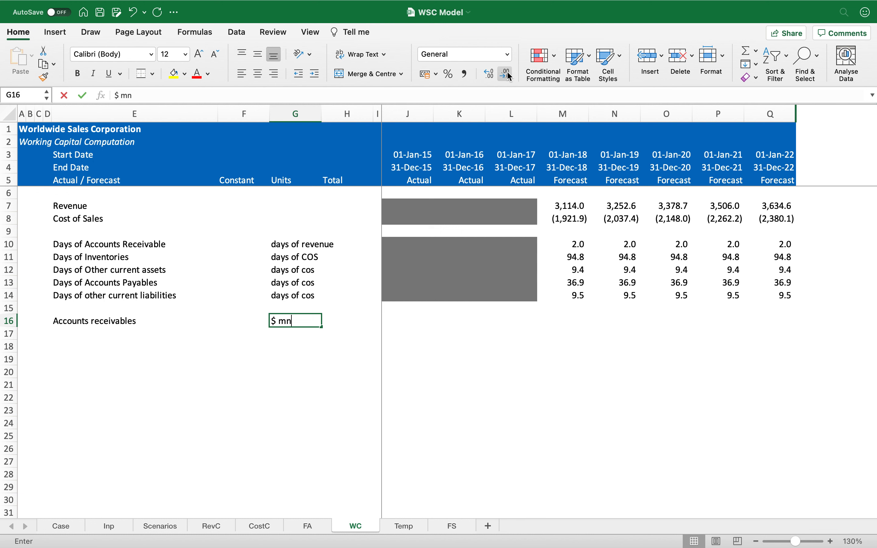
key(Tab)
key(Tab)
key(Tab)
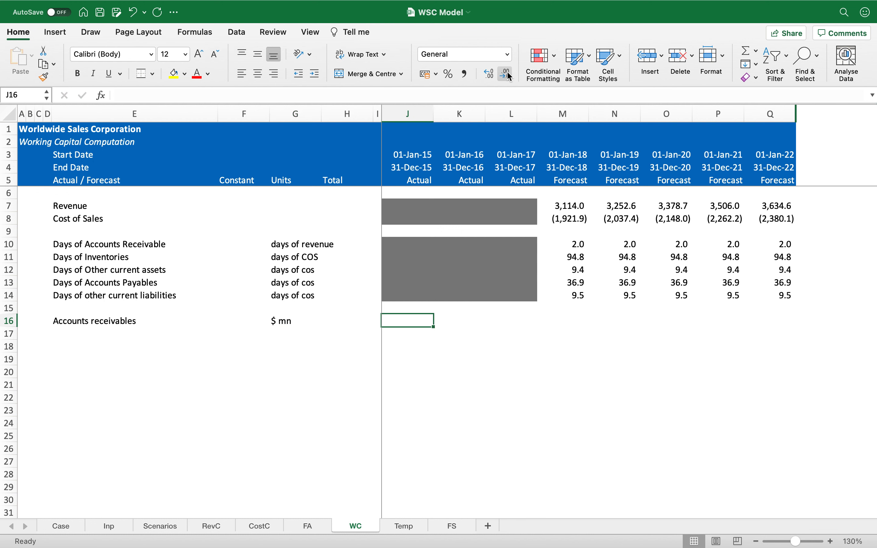
Step: Enter the receivables formula =M7*M10/365 in M16 and copy it across to Q16
key(Tab)
key(Tab)
key(Tab)
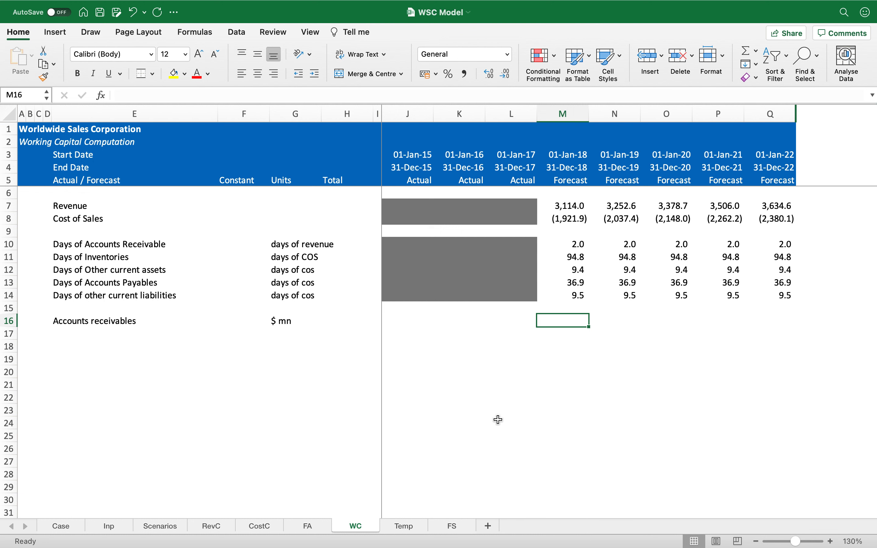
text(=)
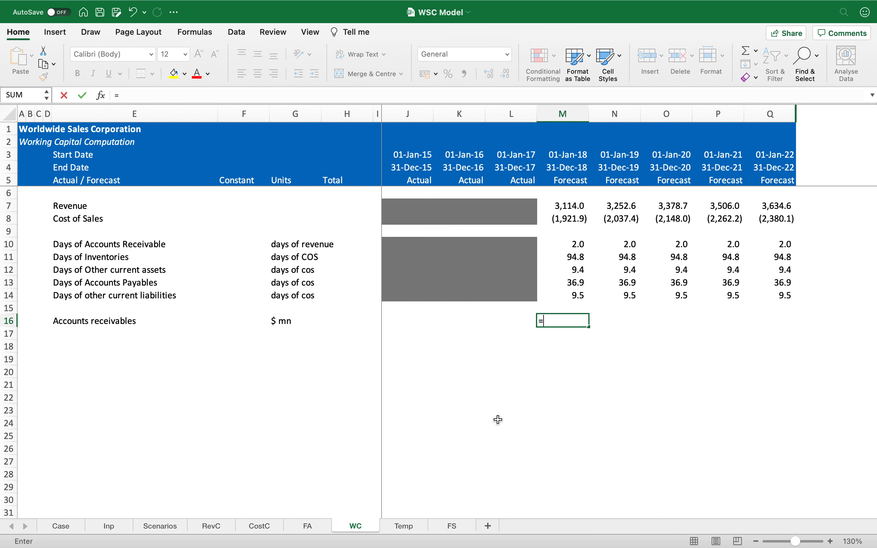
click(562, 205)
text(*)
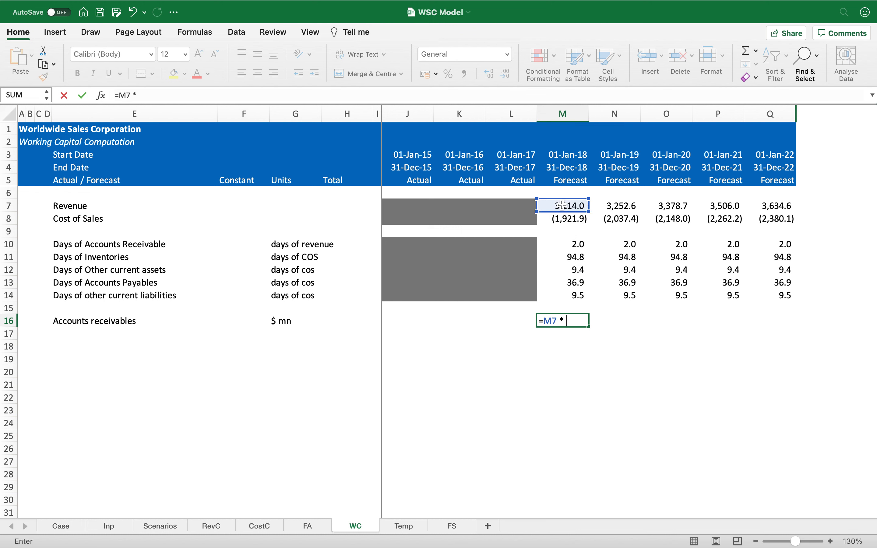
click(571, 243)
text(/ 365)
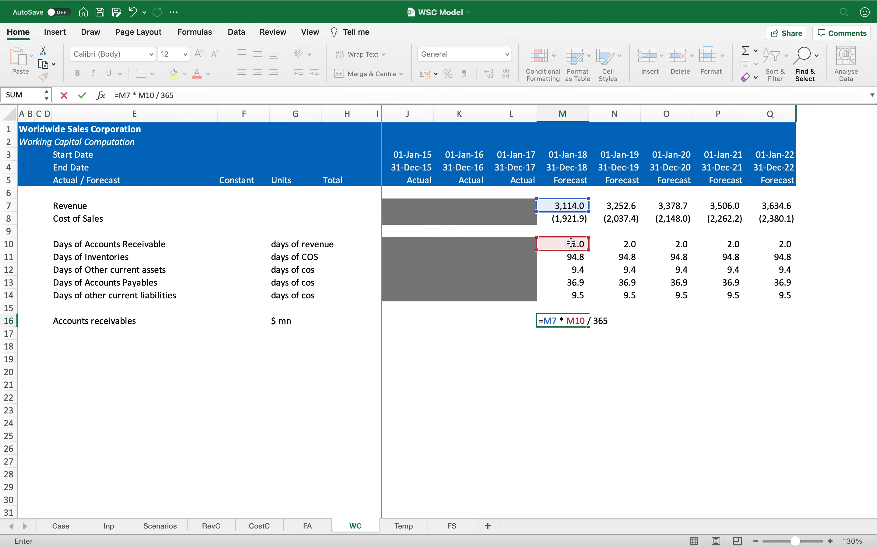
key(ctrl+Return)
key(super+c)
key(shift+Right)
key(shift+Right)
key(shift+Right)
key(shift+Right)
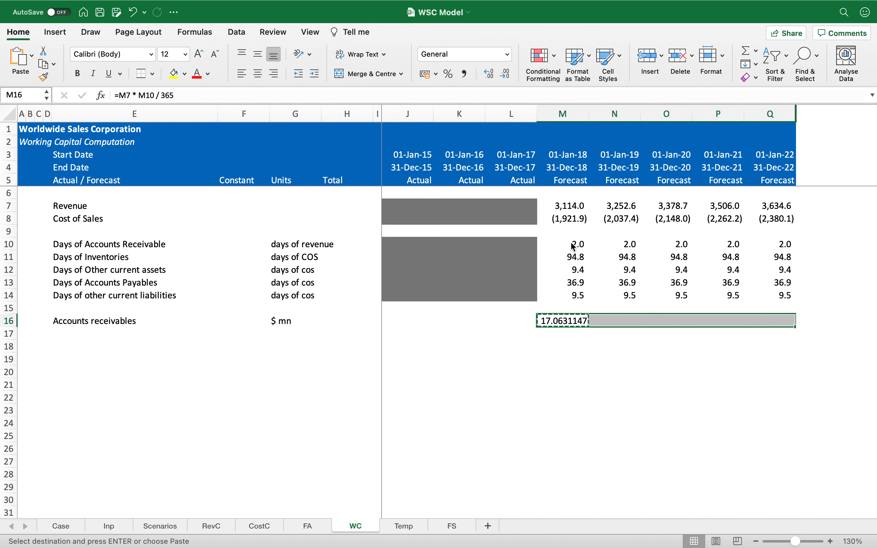
key(Return)
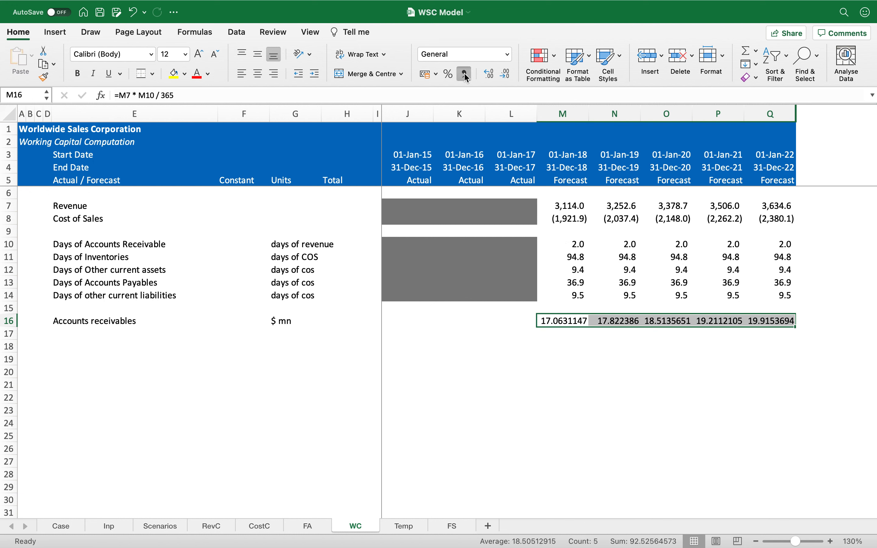
Step: Format the receivables row M16:Q16 with comma style and one decimal
click(465, 75)
click(507, 74)
key(Left)
key(Left)
key(Left)
key(Left)
key(Left)
key(Left)
key(Left)
key(Left)
key(Left)
key(Right)
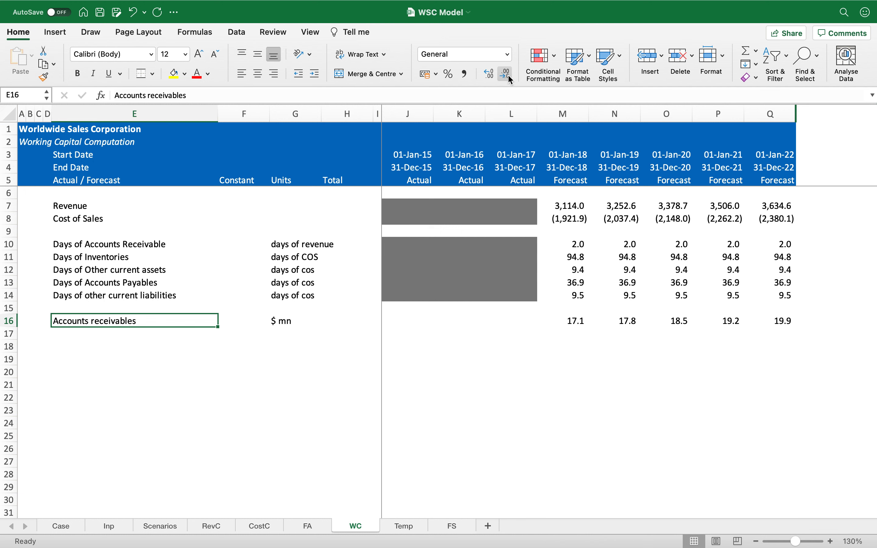
Step: Add an "Inventories" row label in E17 with units "$ mn"
key(Down)
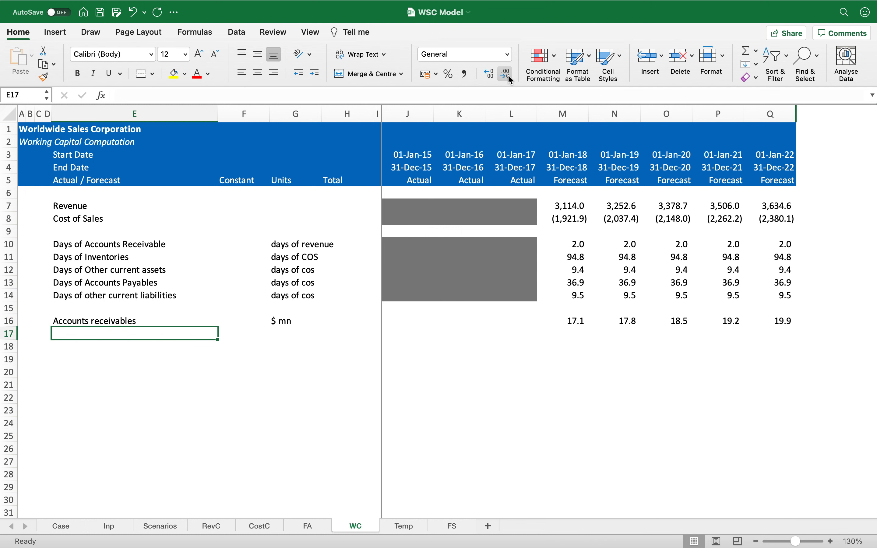
text(Invento)
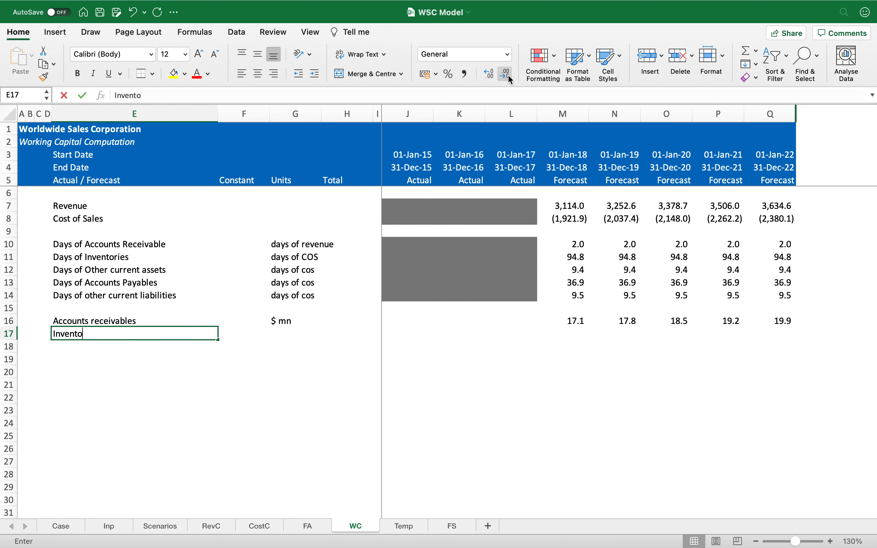
text(ries)
key(Tab)
key(Tab)
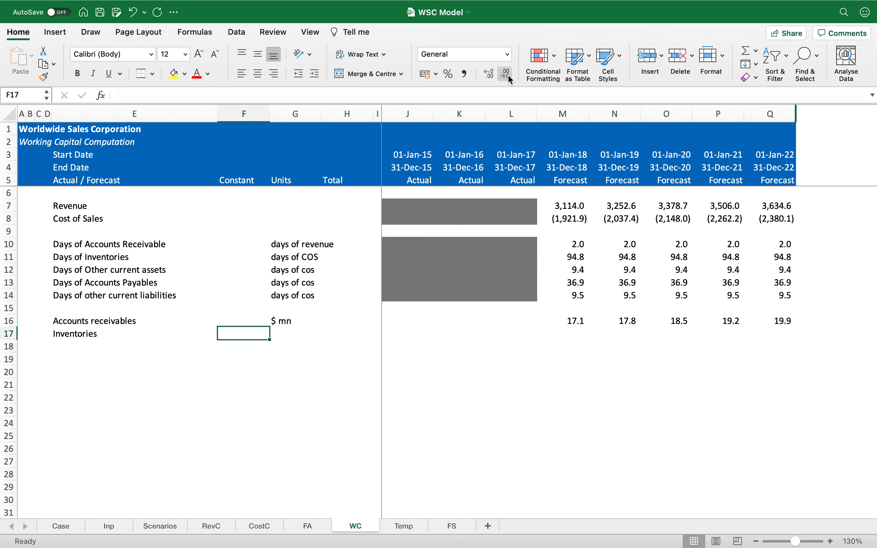
text($ mn)
key(Tab)
key(Tab)
key(Tab)
key(Tab)
key(Tab)
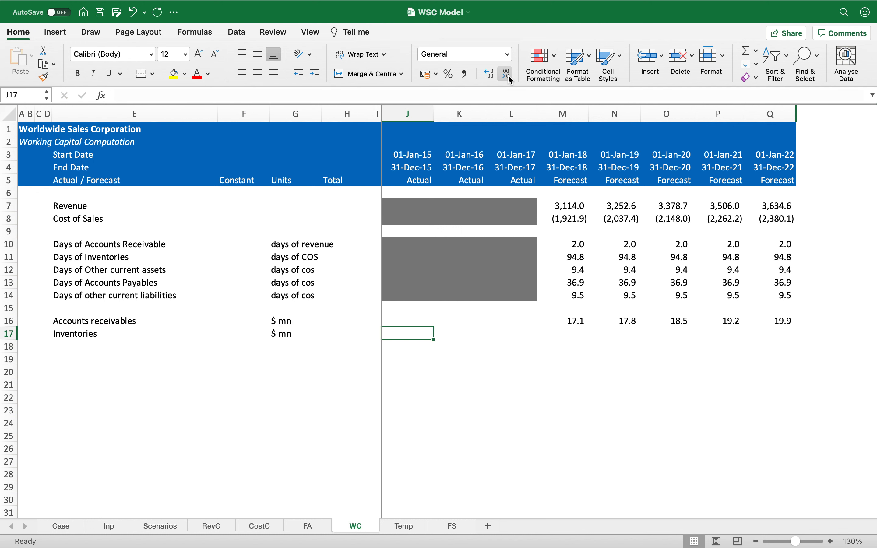
key(Tab)
text(=-)
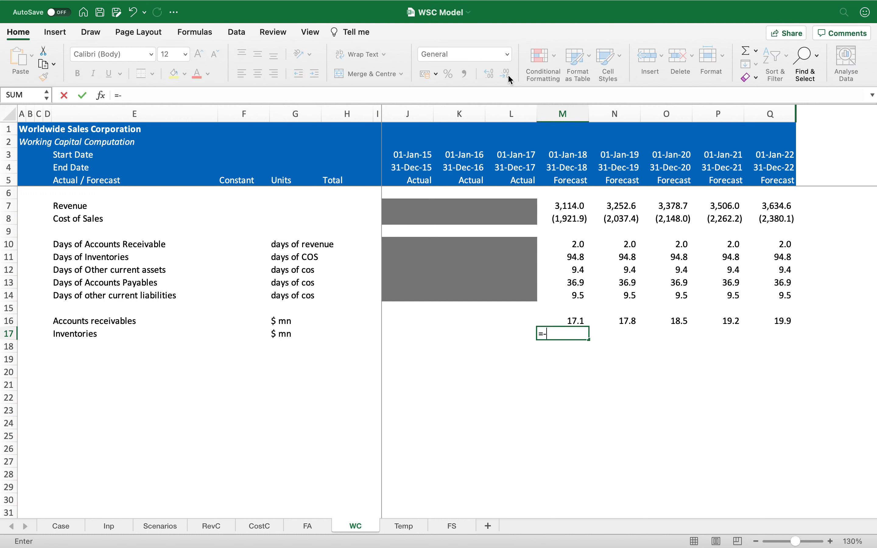
click(572, 219)
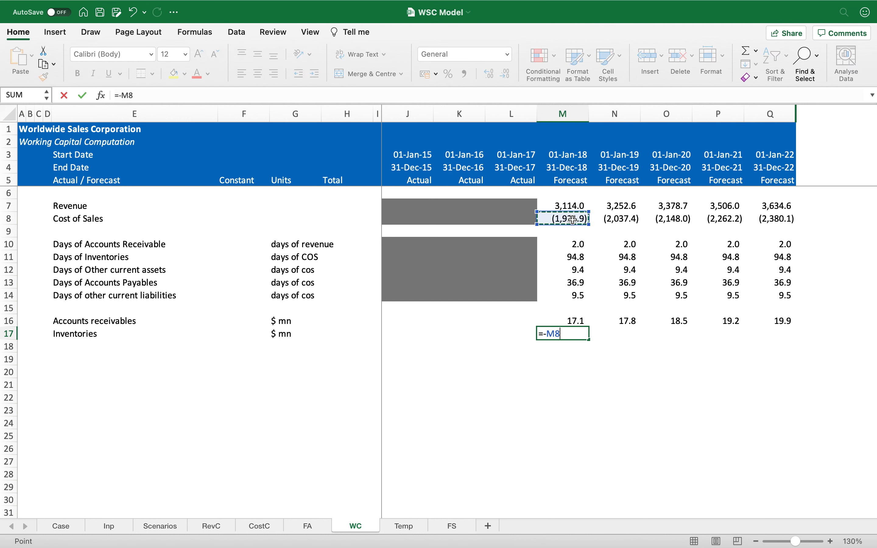
text(*)
click(576, 260)
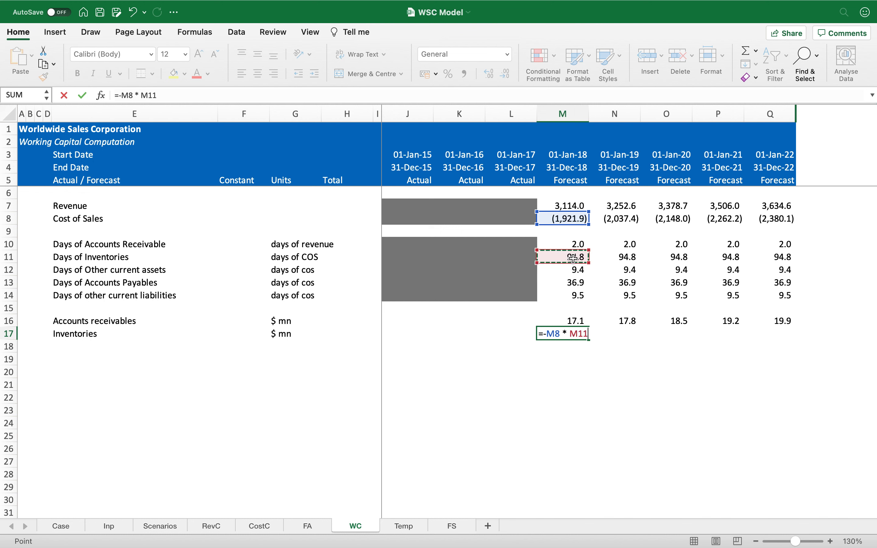
text(/ 365)
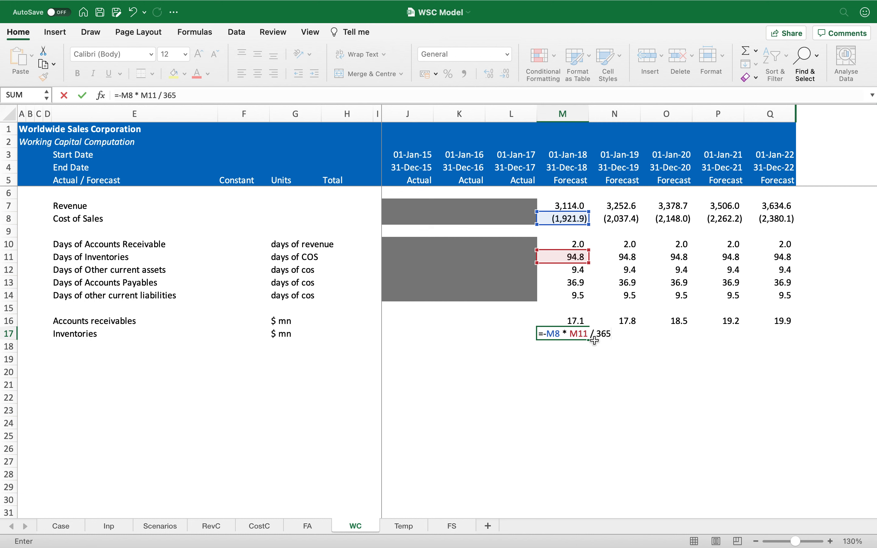
key(Escape)
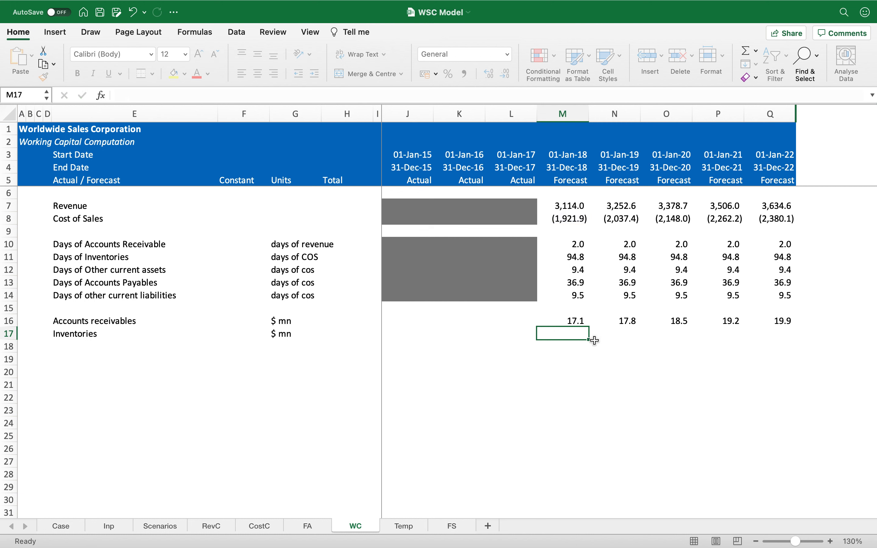
Step: Clear the receivables formulas from M16:Q16
click(576, 323)
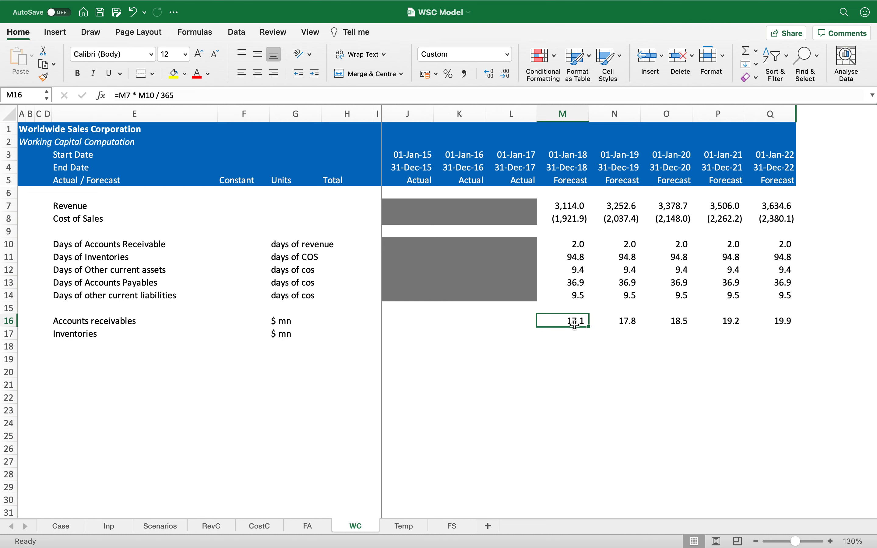
key(ctrl+shift+Right)
key(Delete)
click(576, 324)
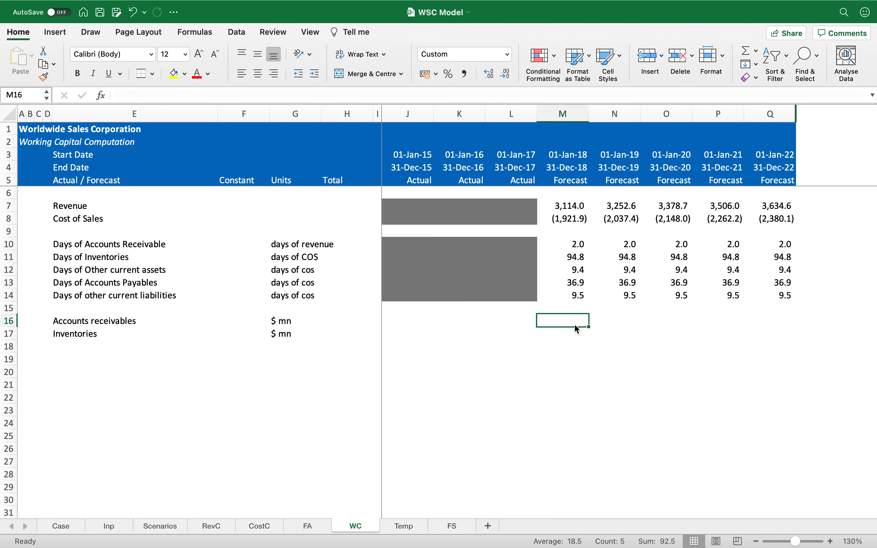
Step: On the Inp sheet, insert two blank rows below Model End Date in the model assumptions
click(109, 526)
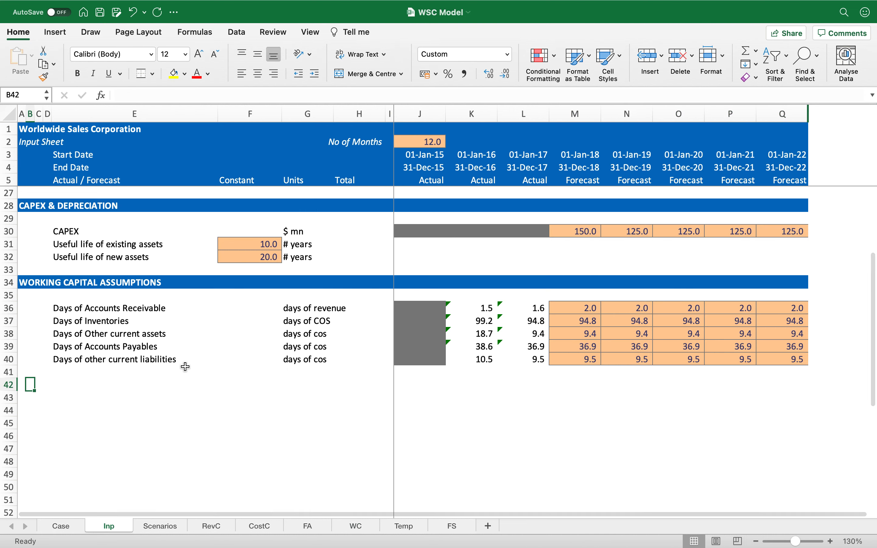
scroll(187, 364, up, 7)
click(107, 285)
key(shift+space)
key(ctrl+shift+plus)
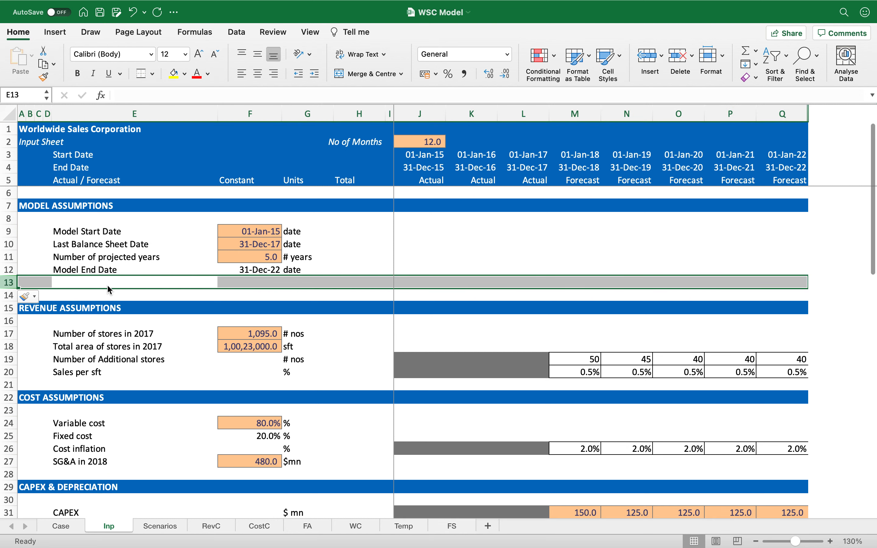
click(107, 285)
key(Left)
key(Right)
key(Right)
key(Down)
key(Left)
key(shift+space)
key(ctrl+shift+plus)
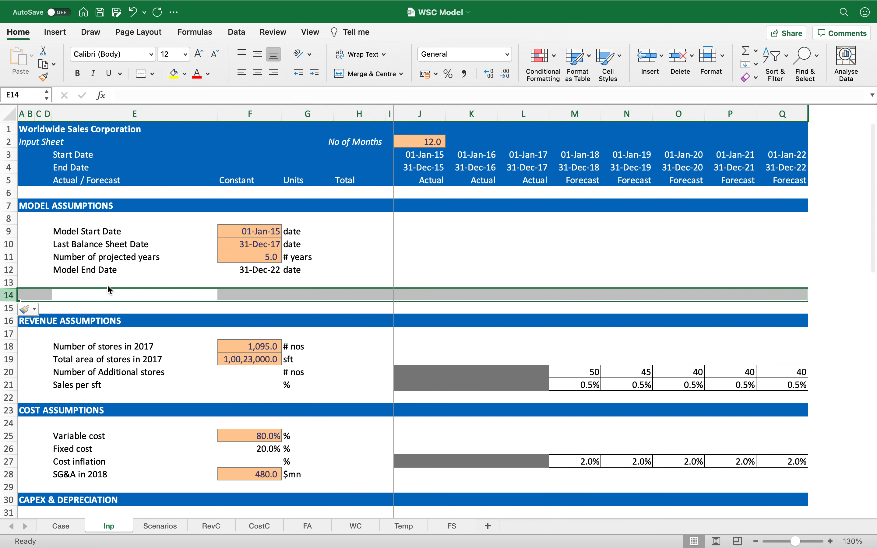
Step: Add the label "Days in a year" in E14 of the Inp sheet
key(Down)
key(Up)
text(Day)
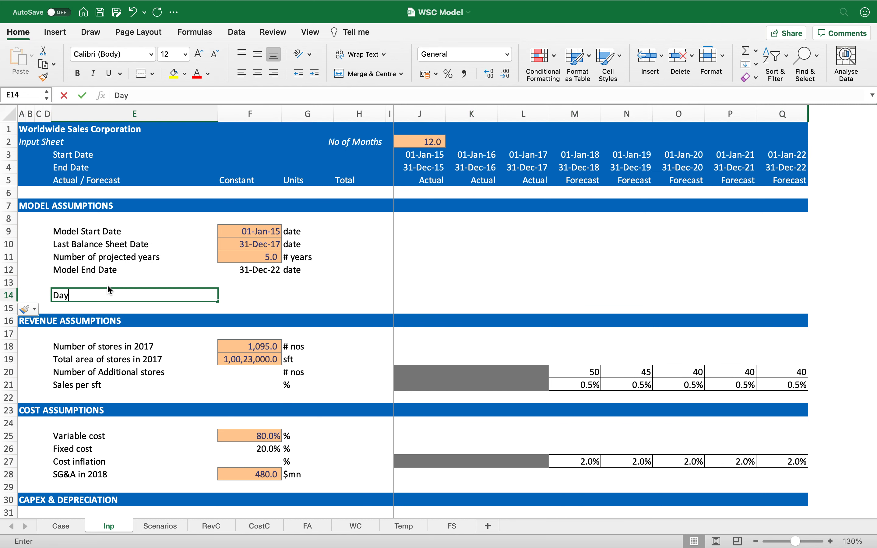
text(s in a year)
key(Return)
key(Up)
key(Right)
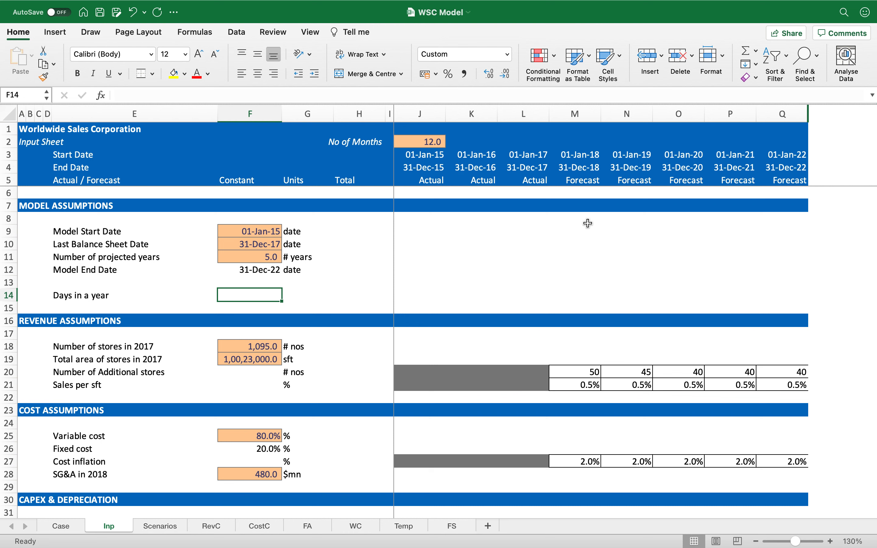
Step: Copy the input cell formatting from F11 onto F14
key(Up)
key(Up)
key(Up)
key(super+c)
key(Down)
key(Down)
key(Down)
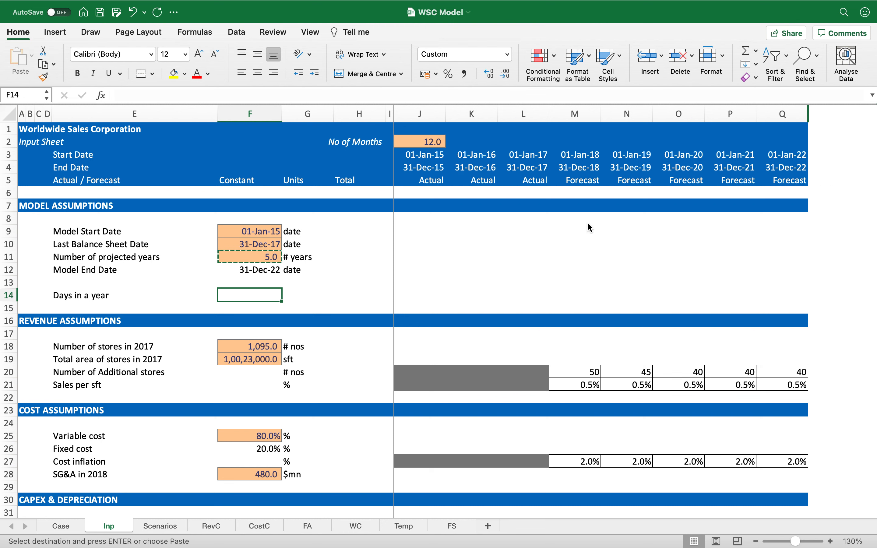
key(Return)
Step: Set days in a year to 365 in F14 with units "days"
key(Right)
text(days)
key(Return)
key(Up)
key(Left)
text(365)
key(Return)
key(Up)
key(Left)
key(Left)
key(Left)
key(Right)
key(Right)
key(Right)
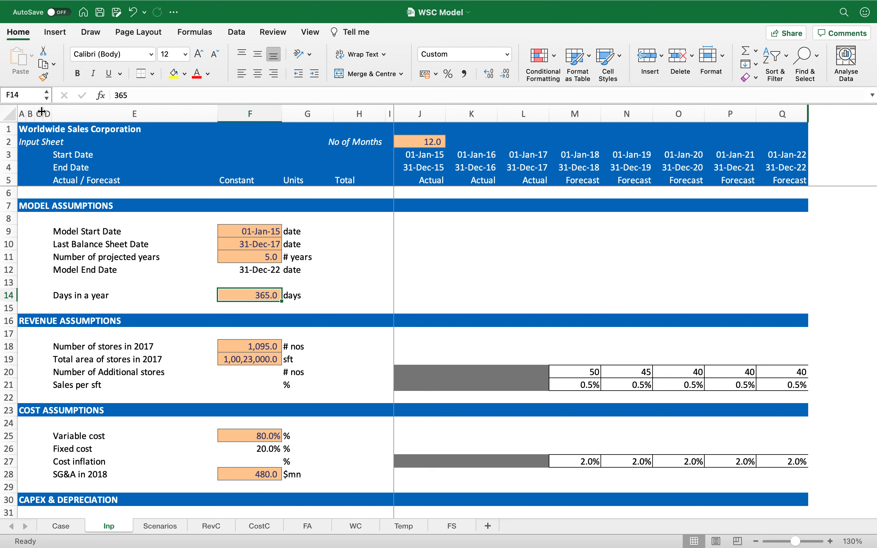
Step: Define the range name "days" for the days-in-a-year cell F14 on the Inp sheet
click(20, 92)
key(BackSpace)
text(days)
key(Return)
click(344, 305)
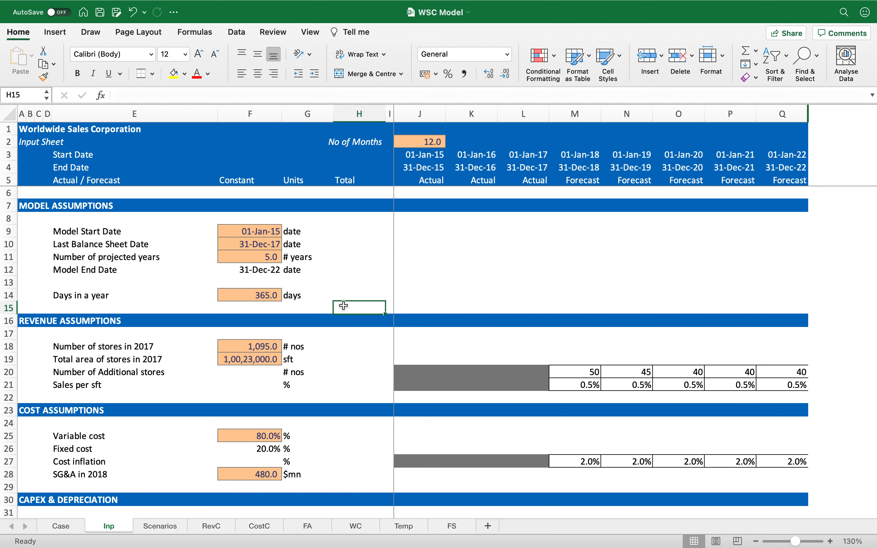
click(202, 294)
click(314, 281)
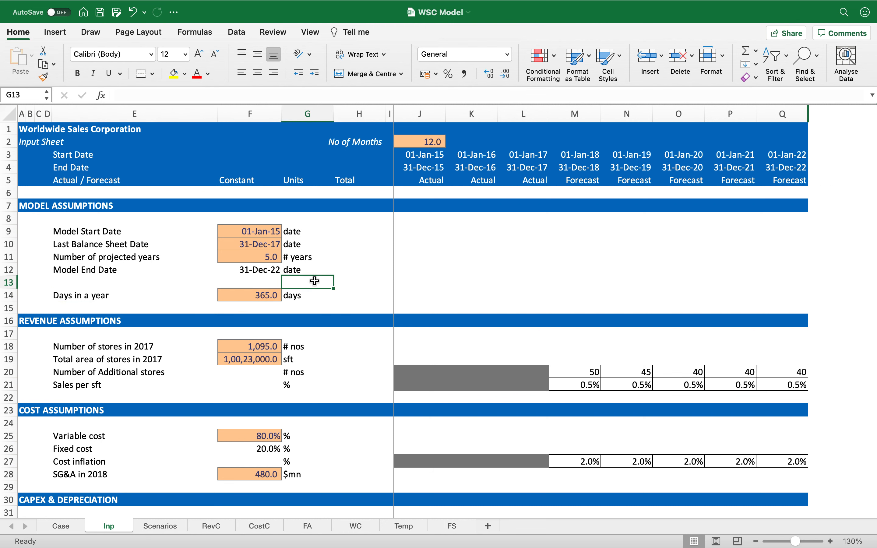
click(321, 295)
click(243, 295)
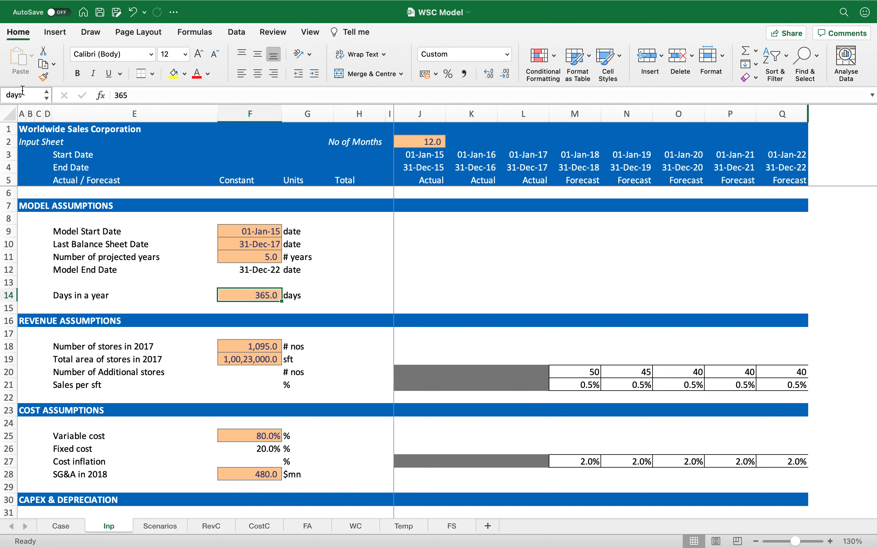
Step: Try the days name in test formulas in L10 and L11, and undo both
click(421, 242)
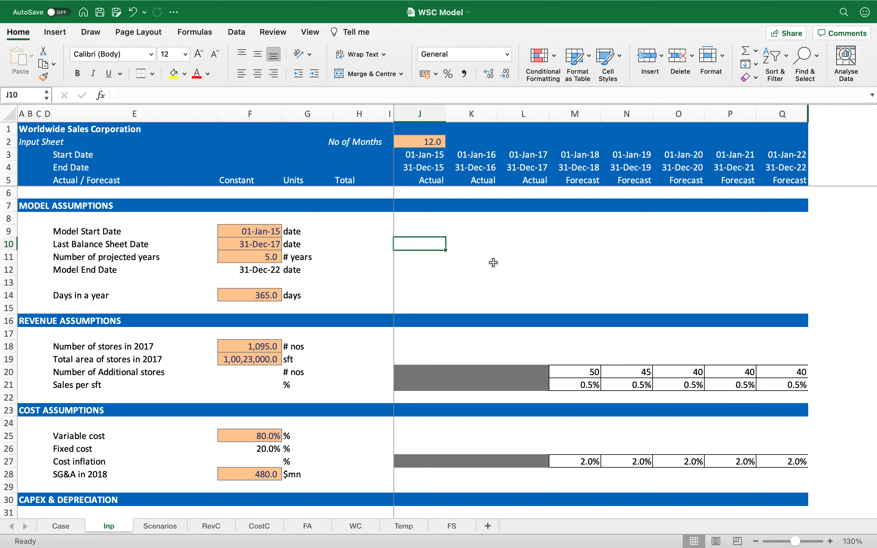
click(549, 246)
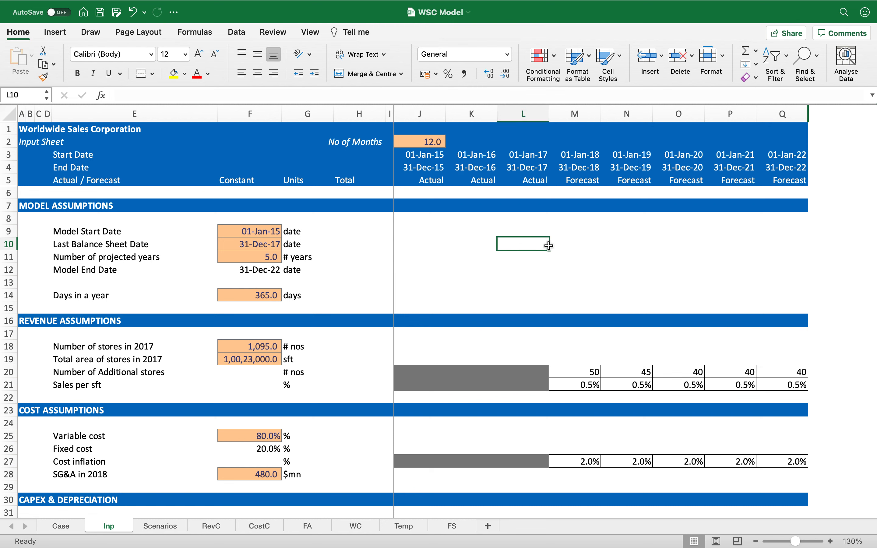
text(=)
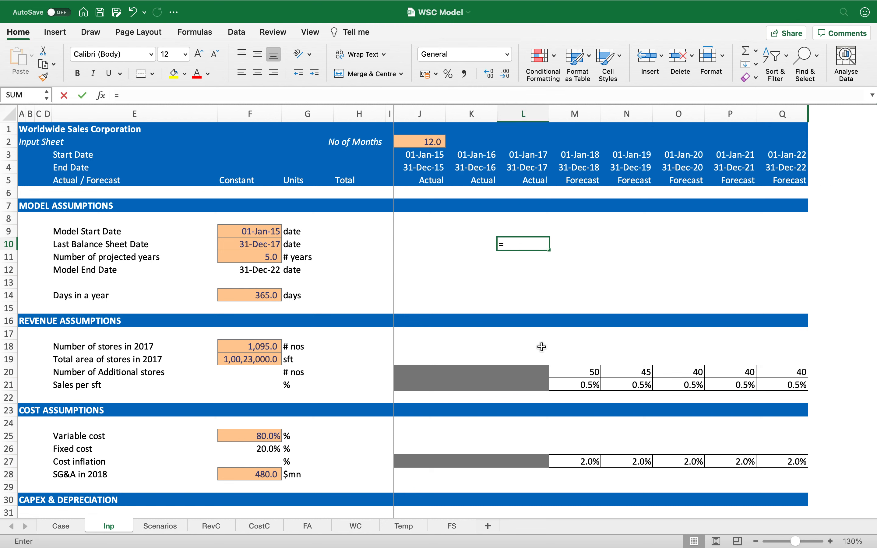
text( days)
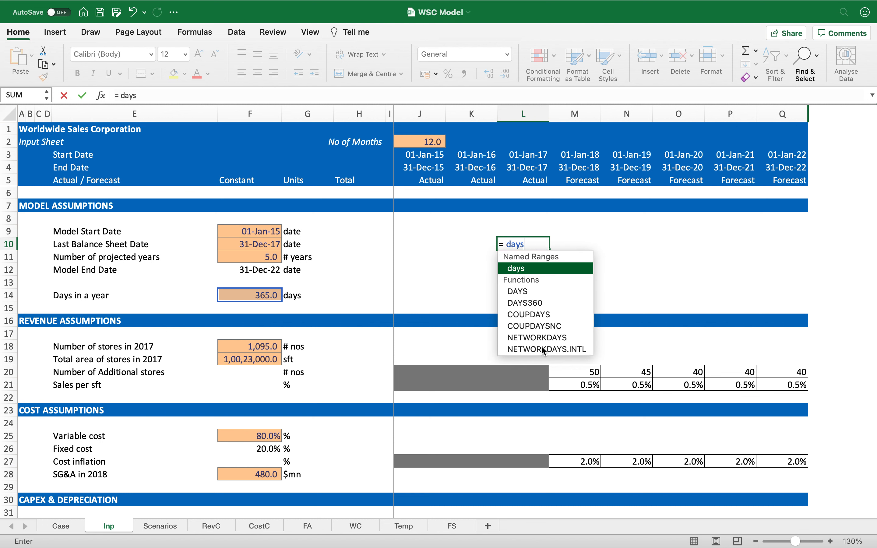
key(Return)
click(540, 245)
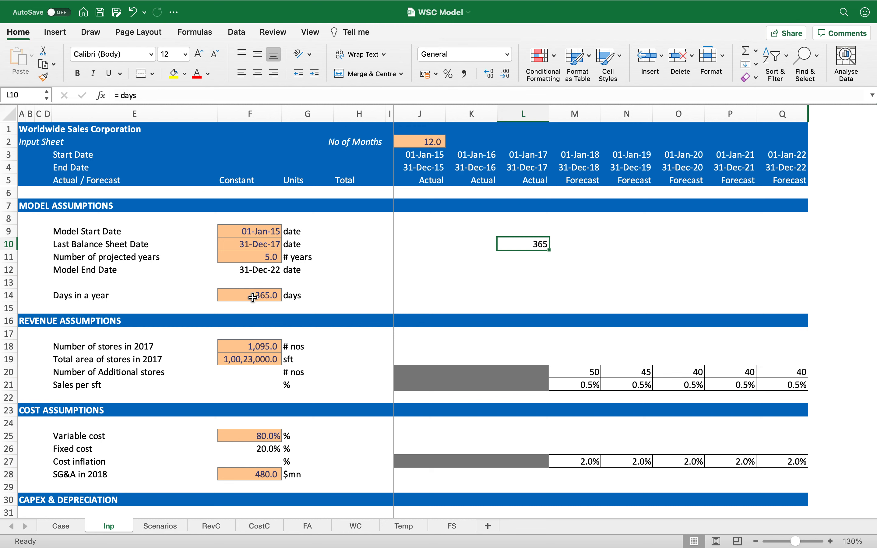
key(Up)
key(Down)
key(Down)
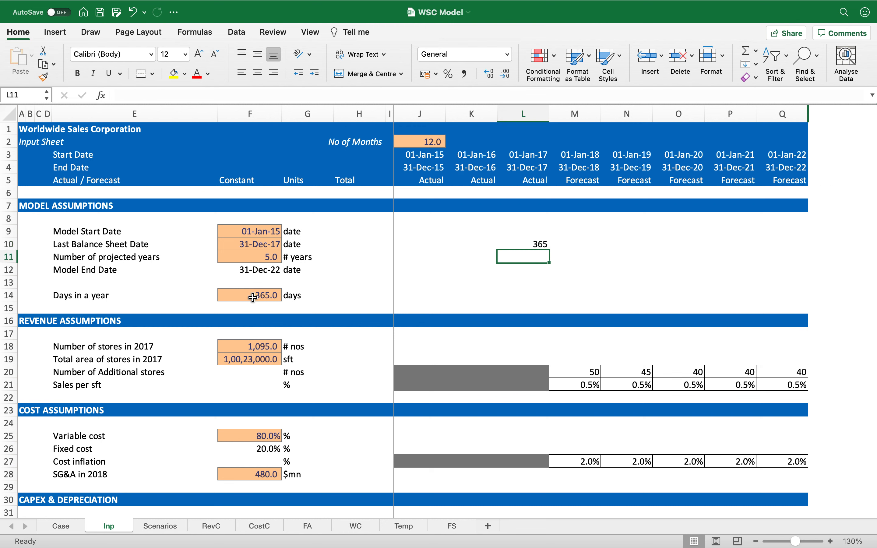
text(=days)
key(Tab)
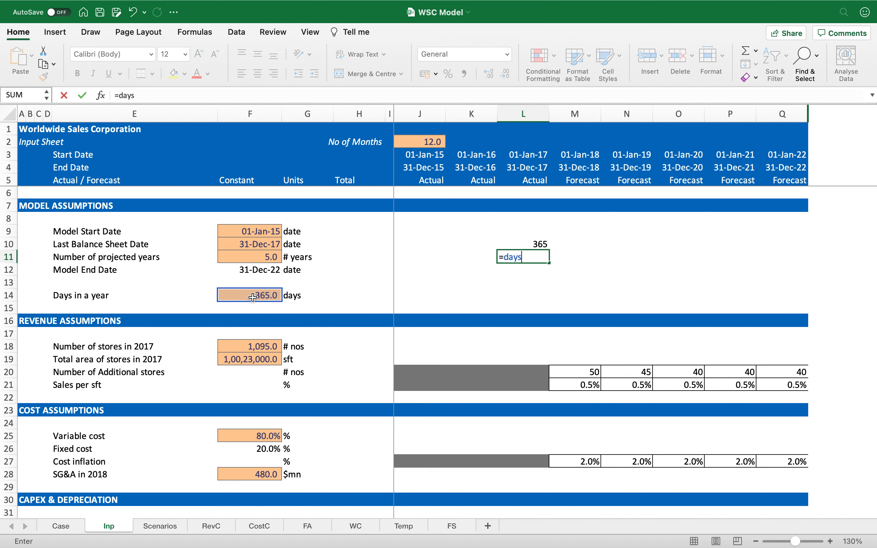
key(Return)
key(super+z)
key(super+z)
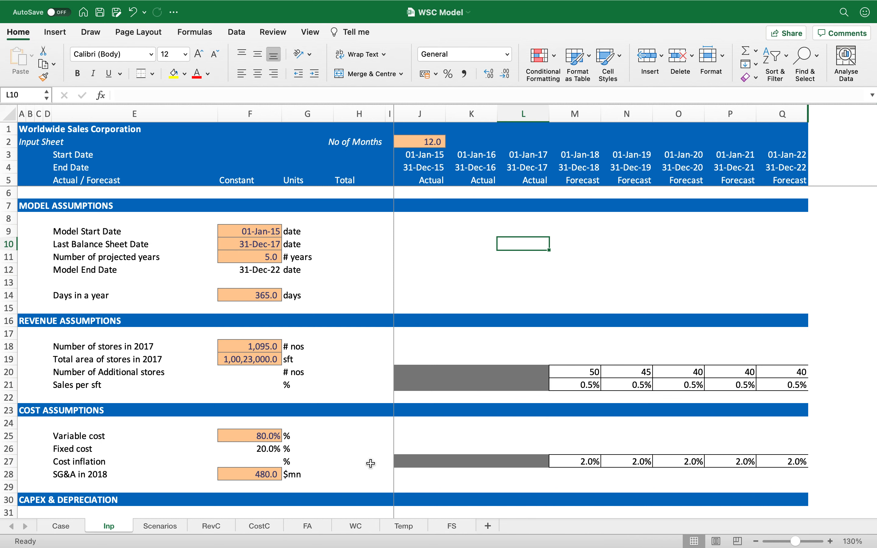
Step: On the WC sheet, calculate accounts receivables as =M7*M10/days in M16 and copy it across the forecast years
click(357, 526)
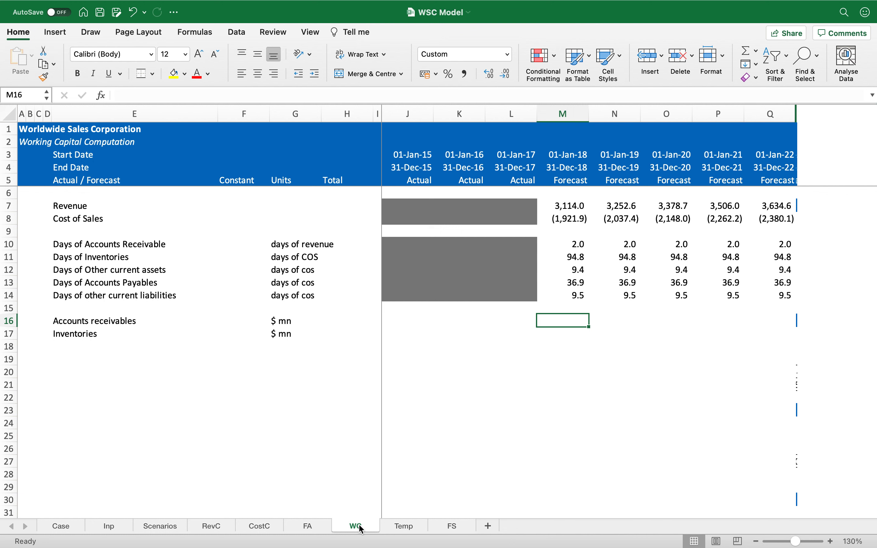
text(=)
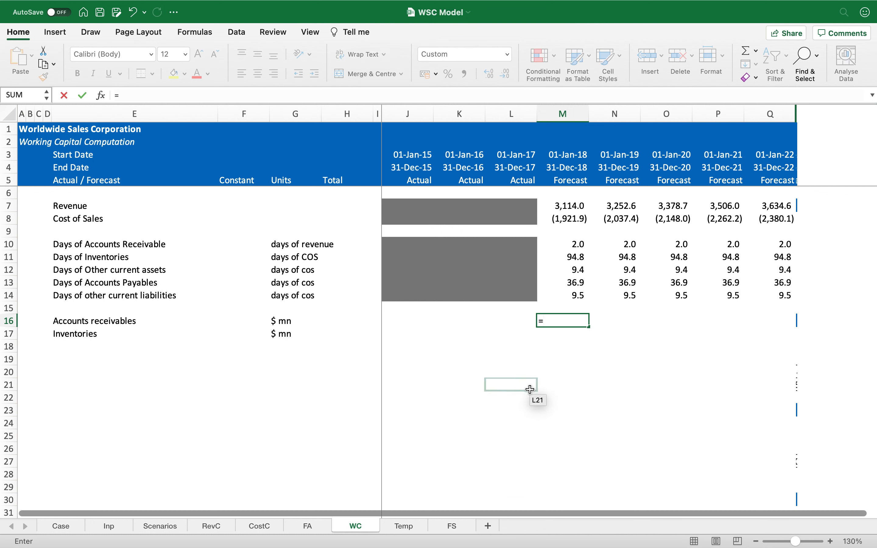
click(565, 206)
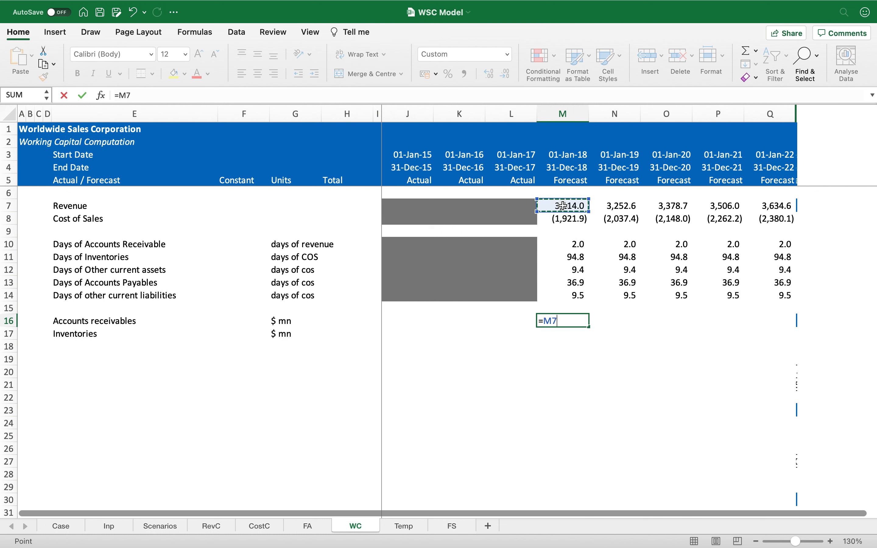
text(*)
click(574, 245)
text(/ )
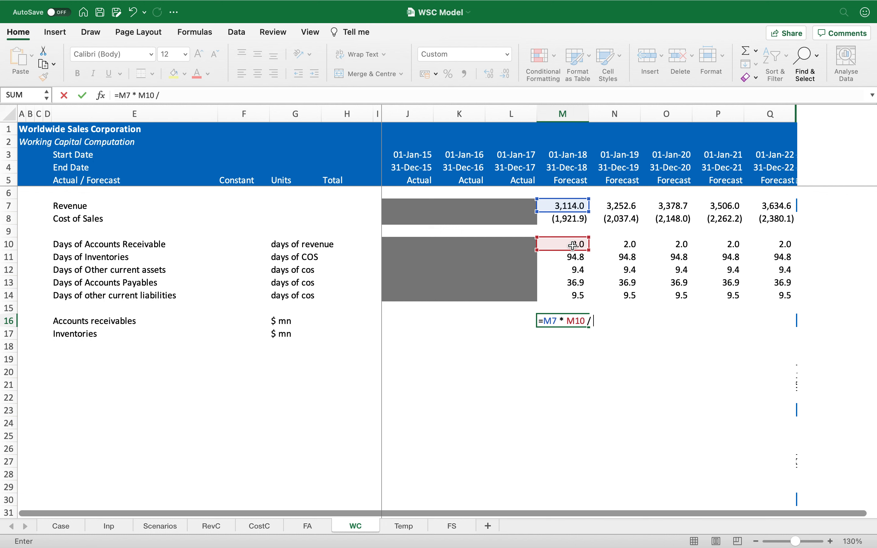
text(d)
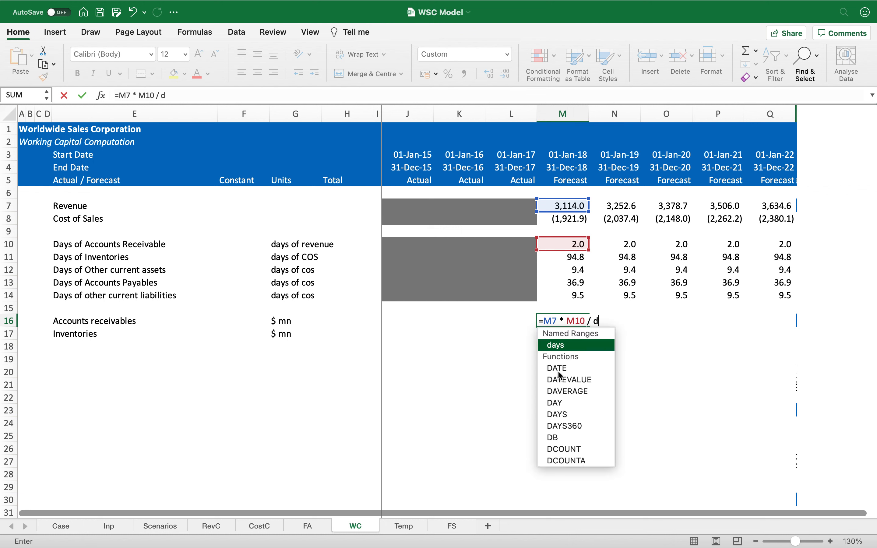
text(ays)
key(Escape)
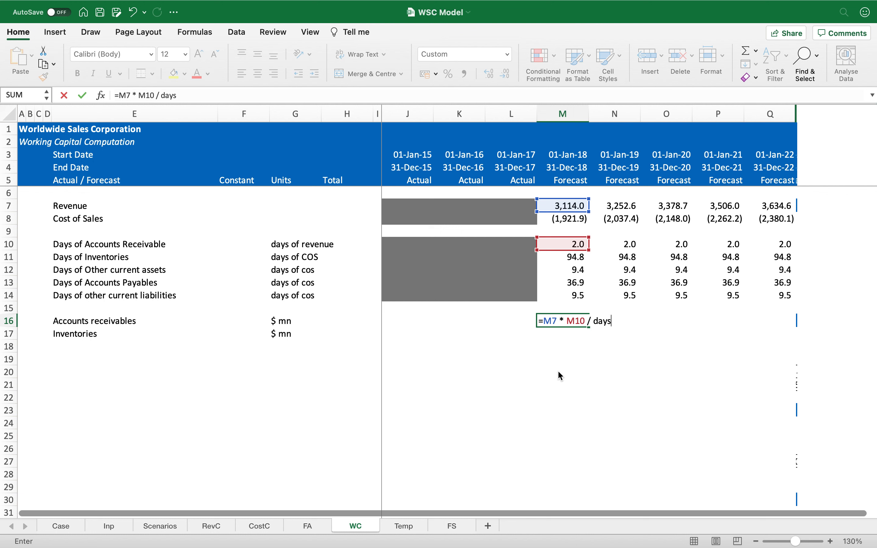
key(Return)
key(Up)
key(ctrl+c)
key(shift+Right)
key(shift+Right)
key(shift+Right)
key(shift+Right)
key(Return)
Step: Calculate inventories as =-M8*M11/days in M17, copy across the forecast years, and show one decimal place
key(Left)
key(Right)
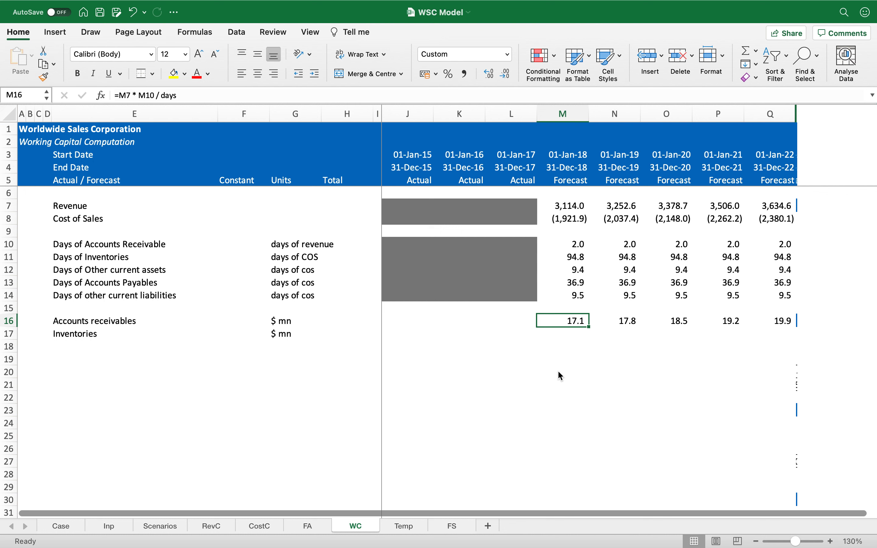
key(Down)
key(Left)
key(Left)
key(Right)
key(Right)
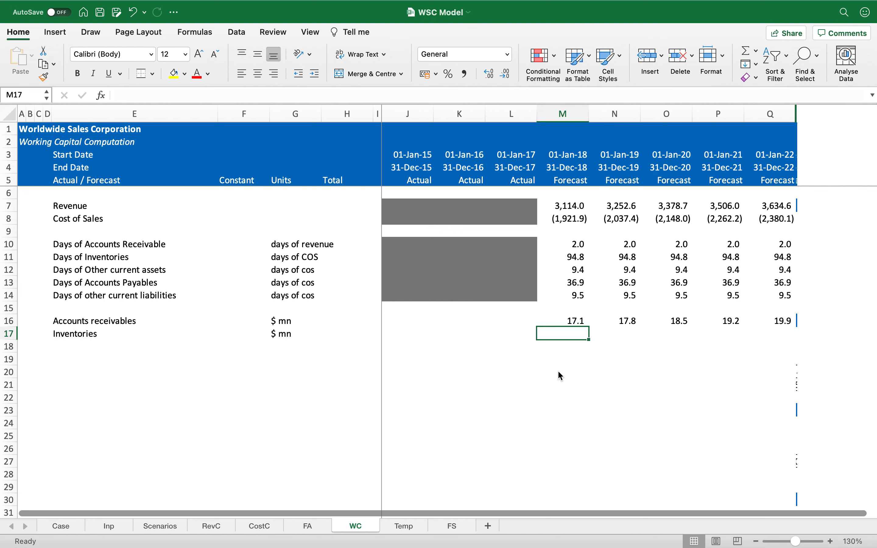
text(=-)
click(580, 219)
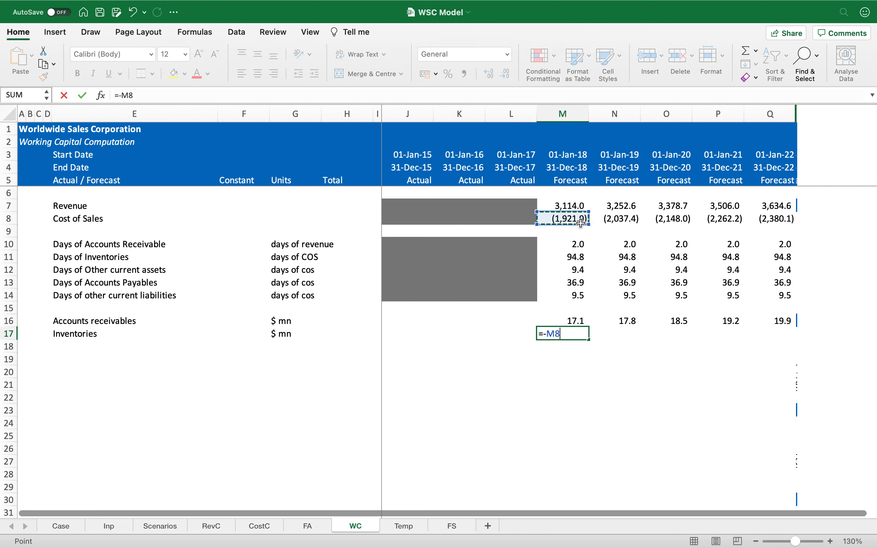
text(*)
click(579, 256)
text(/)
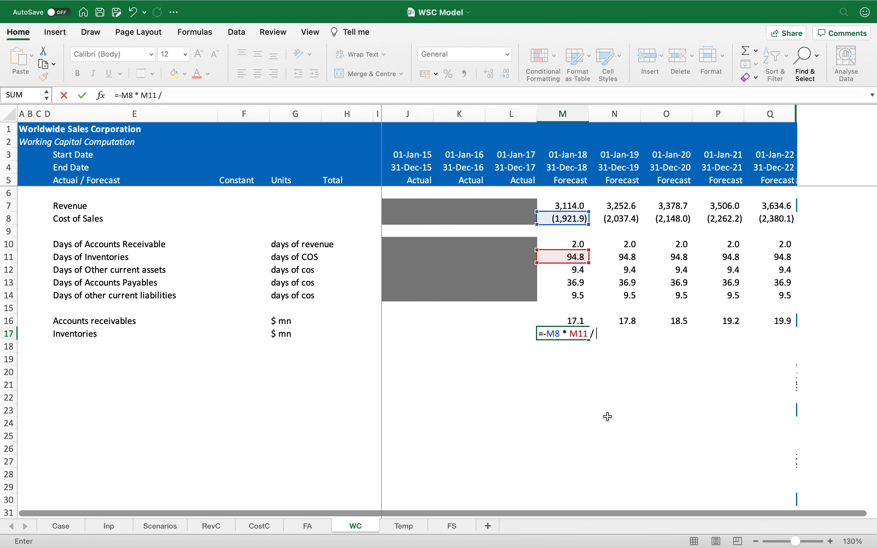
text( days)
key(ctrl+Return)
key(super+c)
key(shift+Right)
key(shift+Right)
key(shift+Right)
key(shift+Right)
key(Return)
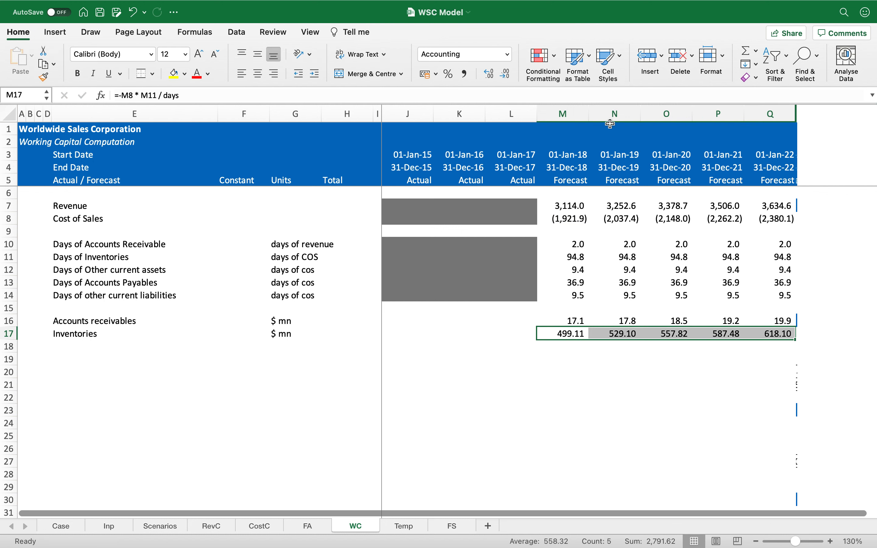
click(503, 75)
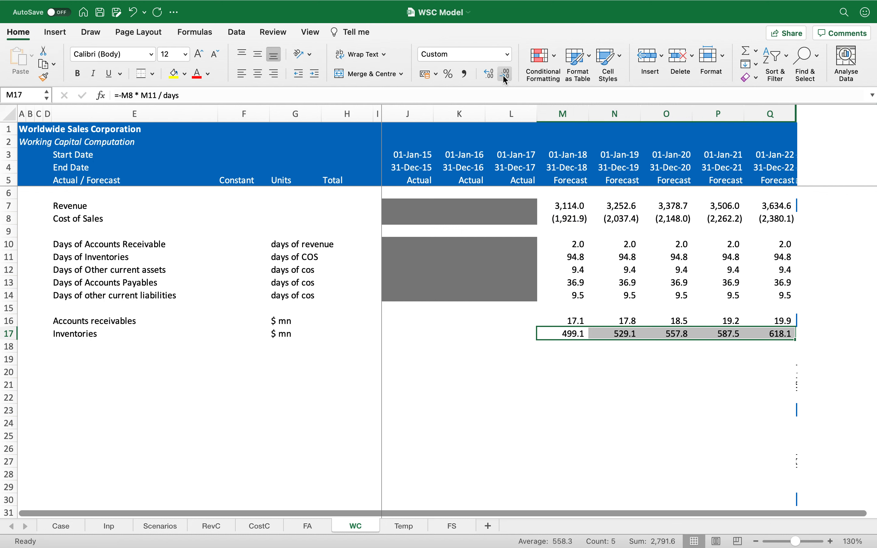
Step: Add the row label "Days of other current assets" in E18 with units "$ mn"
key(Left)
key(Left)
key(Left)
key(Left)
key(Left)
key(Left)
key(Left)
key(Left)
key(Down)
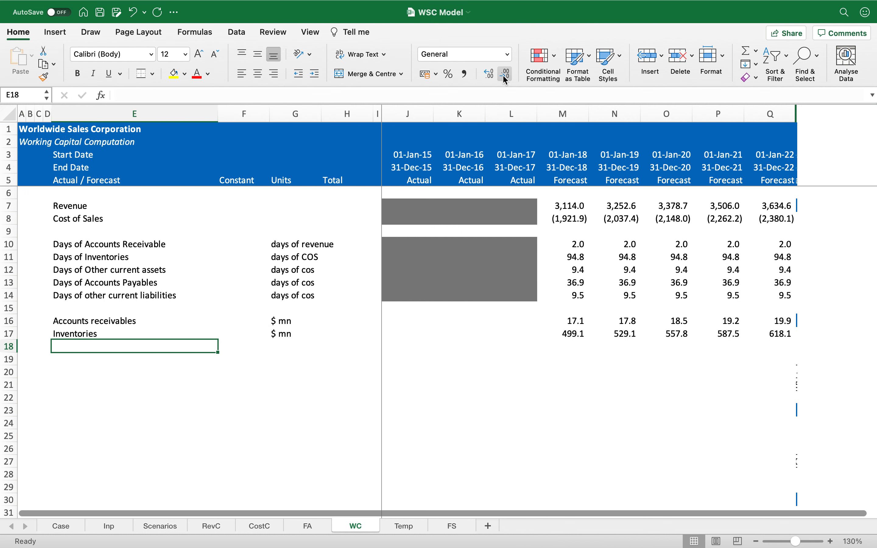
text(Days of other current assets)
key(Return)
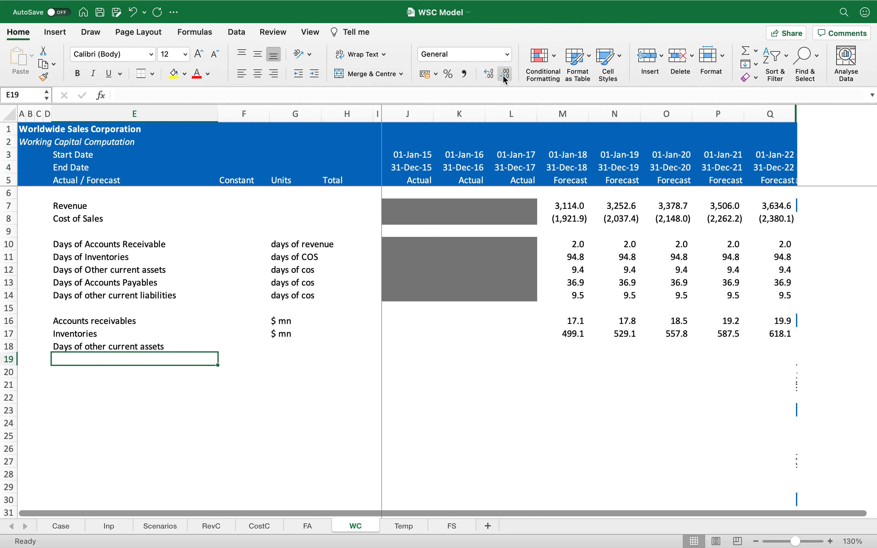
key(Up)
key(Right)
key(Right)
text($ mn)
Step: Calculate row 18 as =-M8*M12/days across the forecast years and show one decimal place
key(Right)
key(Right)
key(Right)
key(Right)
key(Right)
key(Right)
text(=-)
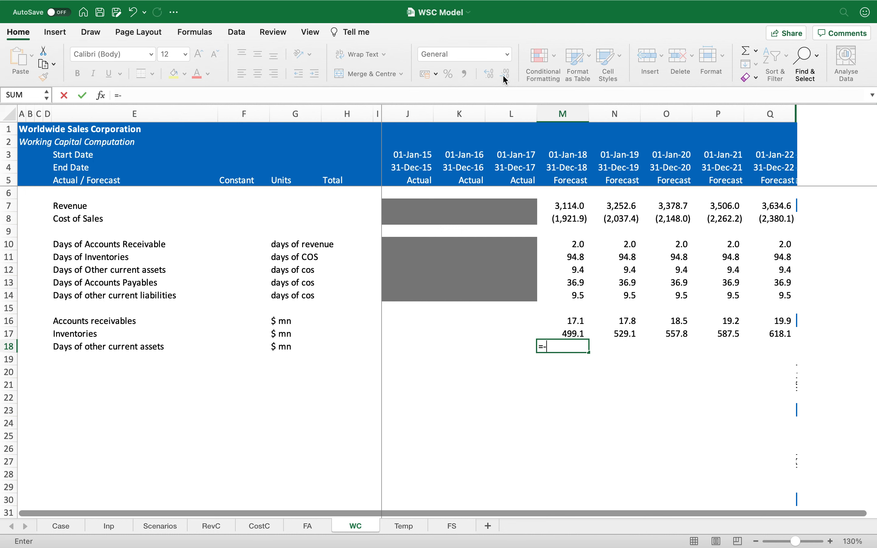
key(Up)
key(Up)
key(Up)
key(Up)
key(Up)
key(Up)
key(Up)
key(Up)
key(Up)
key(Up)
key(Up)
key(Down)
text(*)
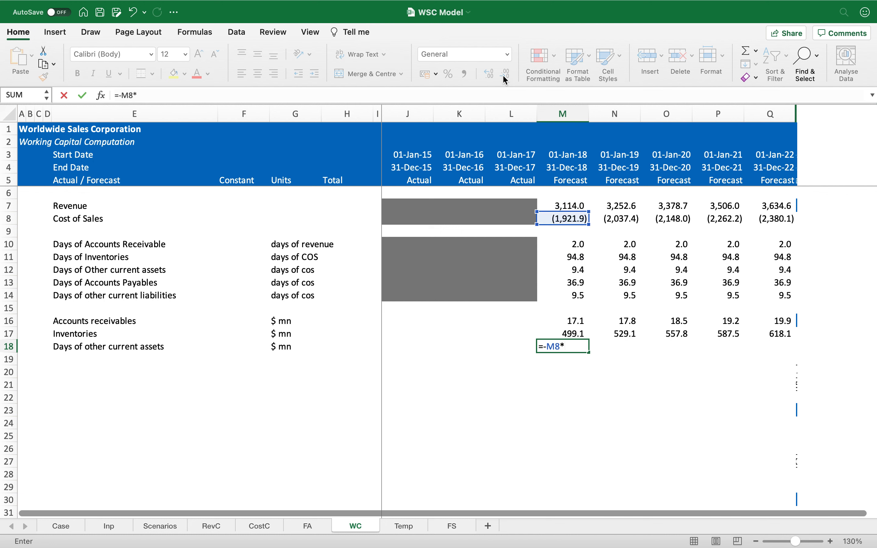
key(BackSpace)
text(*)
click(562, 270)
text(/)
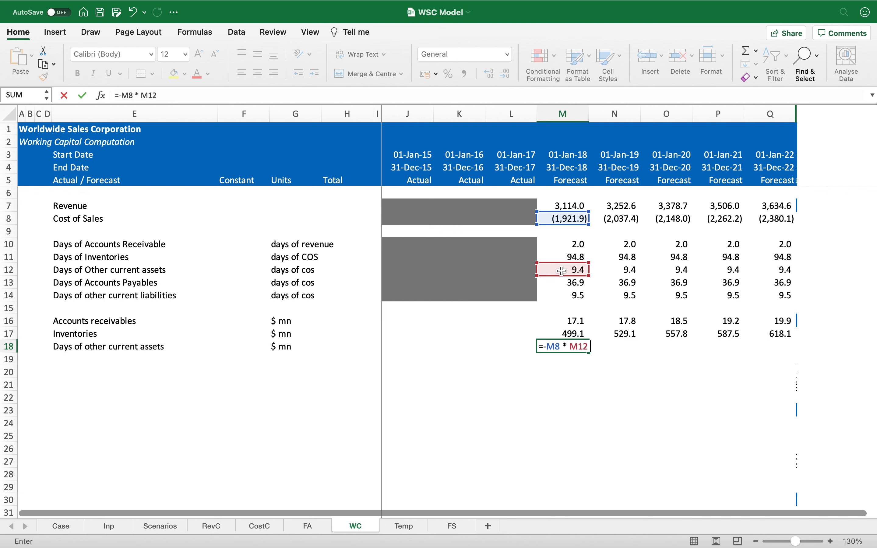
text( days)
key(ctrl+Return)
key(super+c)
key(shift+Right)
key(shift+Right)
key(shift+Right)
key(shift+Right)
key(Return)
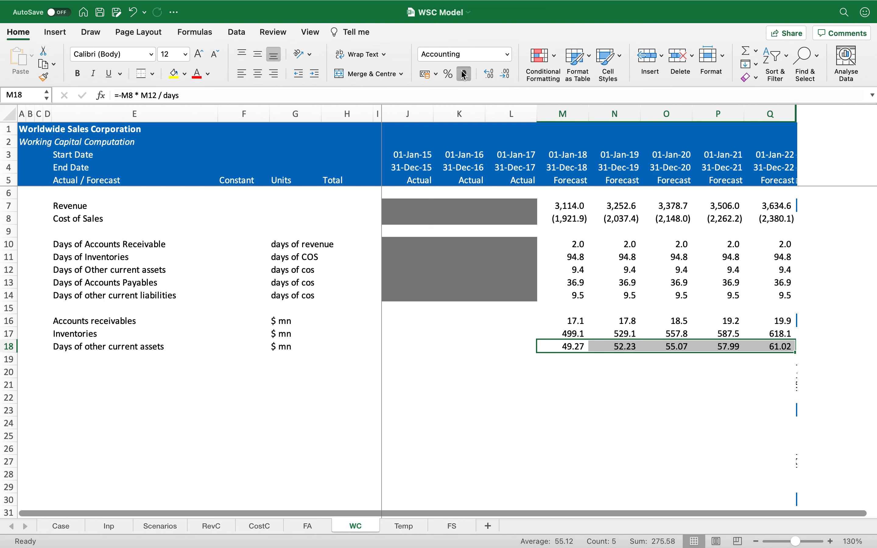
click(507, 74)
Step: Add the row label "Days of accounts payable" in E19 with units "$ mn"
key(Left)
key(Left)
key(Left)
key(Left)
key(Left)
key(Left)
key(Left)
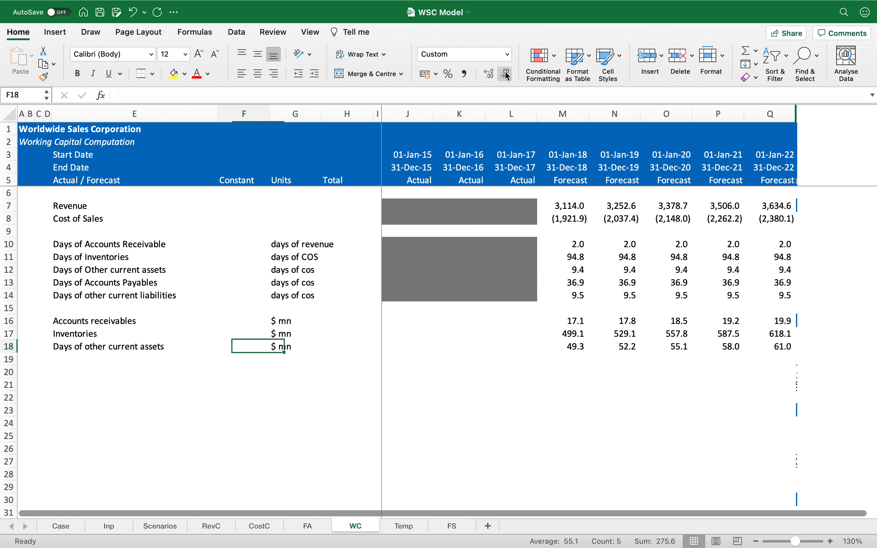
key(Left)
key(Down)
text(Days of accounts payable)
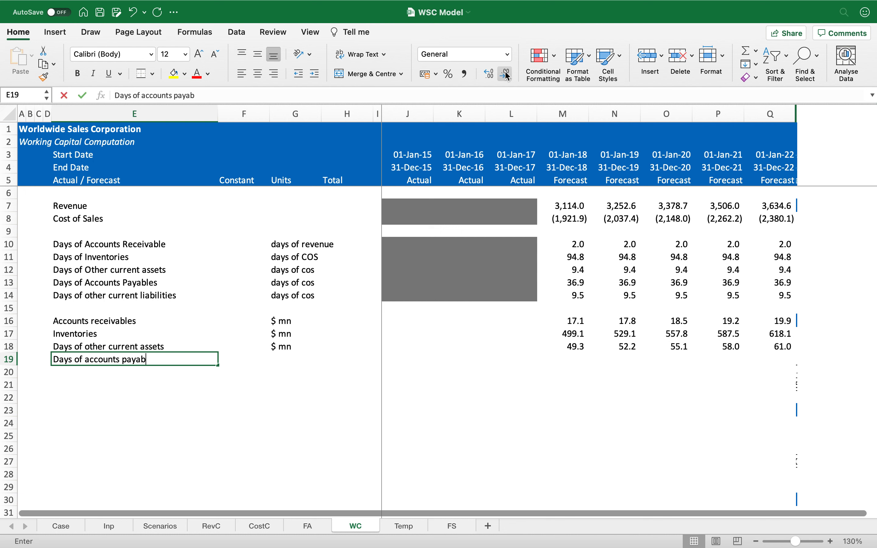
key(Right)
Step: Calculate accounts payable in M19 as =-M8*M13/days, copy it across the forecast years, and show one decimal place
key(Right)
text($ mn)
key(Right)
key(Right)
key(Right)
key(Right)
key(Right)
key(Right)
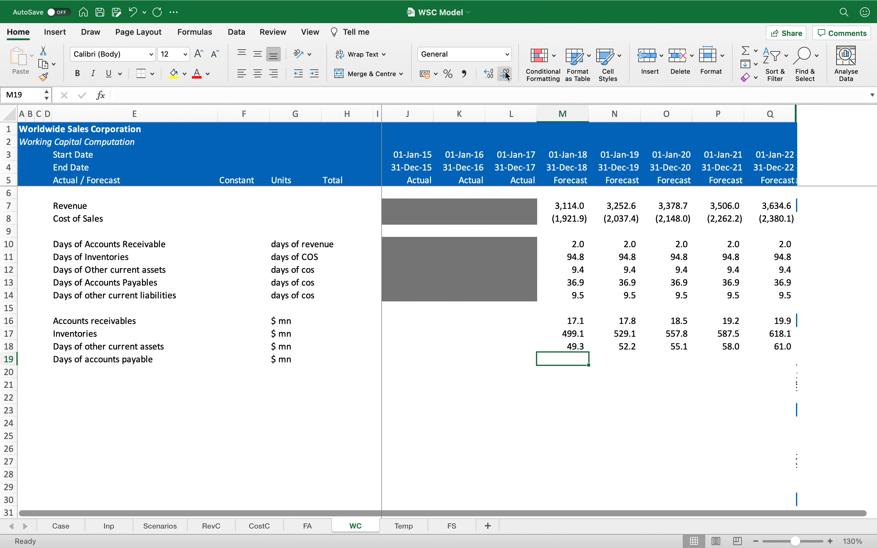
text(=)
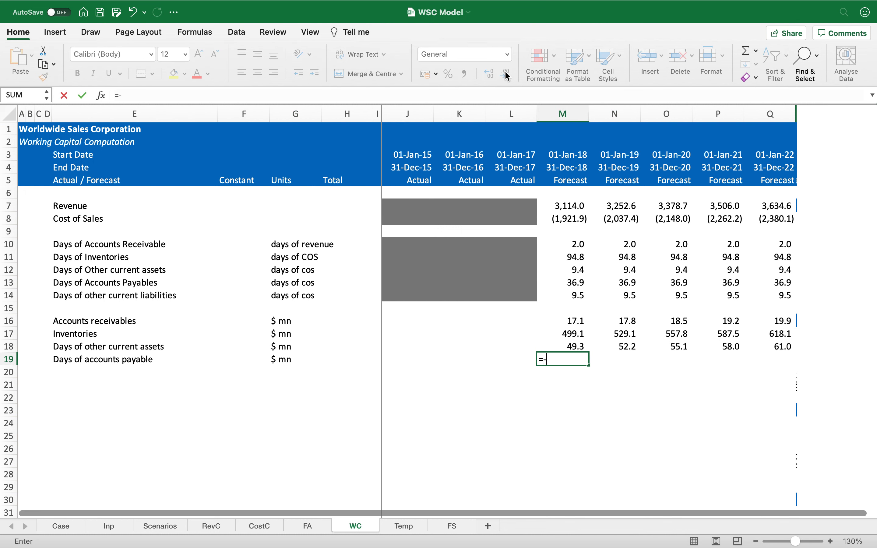
text(-)
click(576, 219)
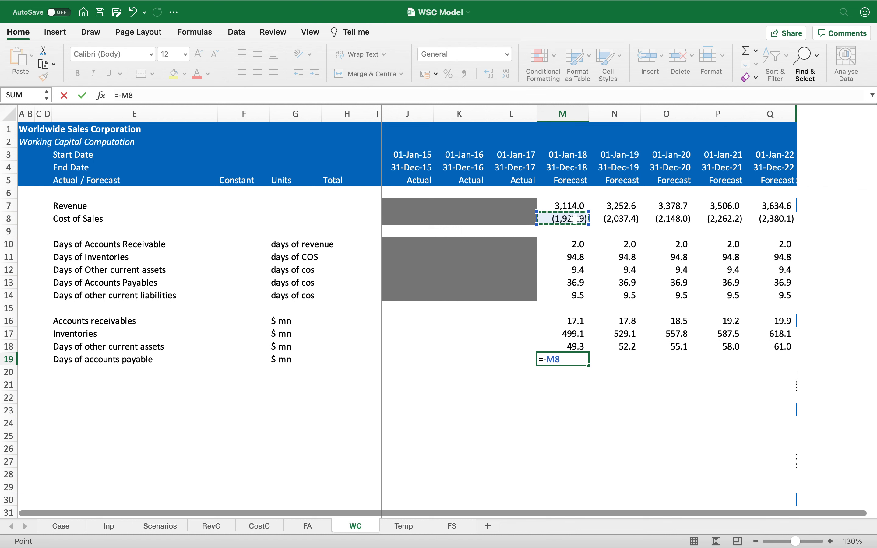
click(575, 282)
text(/ days)
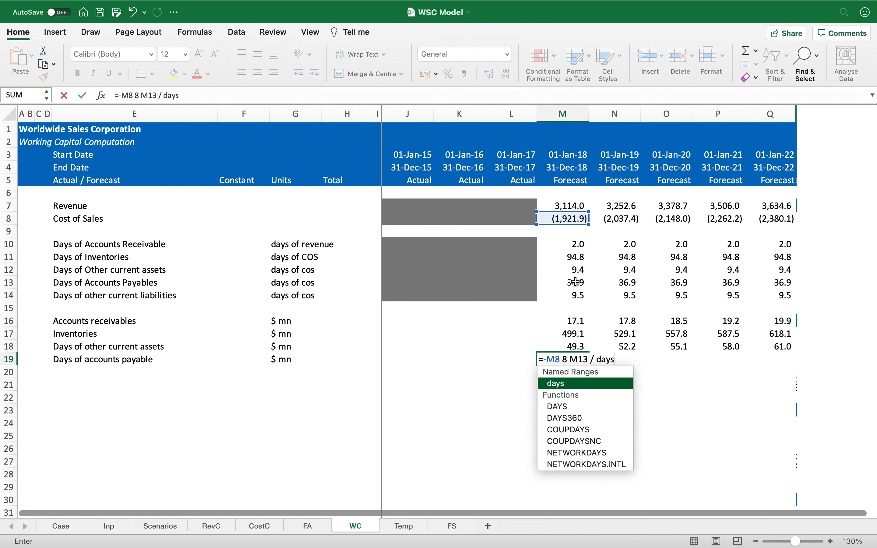
click(568, 359)
key(BackSpace)
text(*)
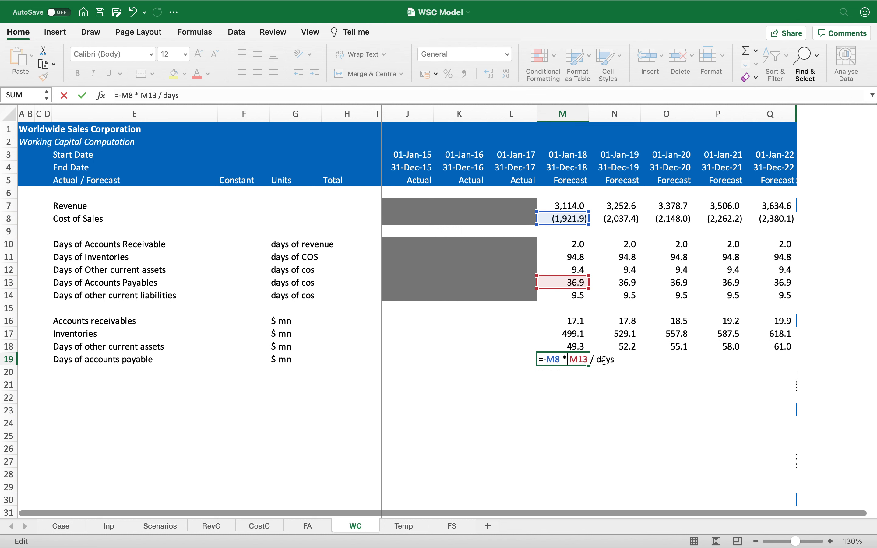
key(Return)
key(Up)
key(super+c)
key(shift+Right)
key(shift+Right)
key(shift+Right)
key(shift+Right)
key(Return)
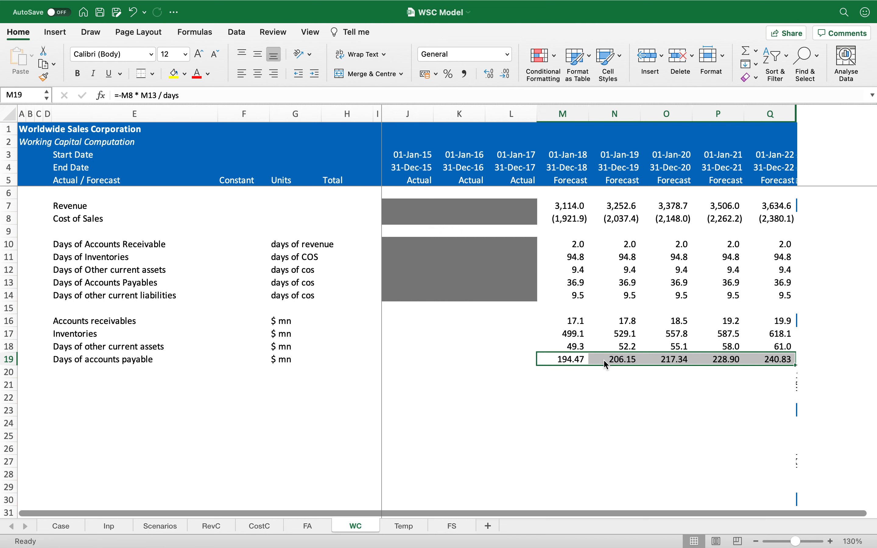
click(506, 75)
Step: Add the row label "Days of other current liabilities" in E20 and fill the units "$ mn" down into G20
key(Left)
key(Left)
key(Left)
key(Left)
key(Left)
key(Left)
key(Left)
key(Left)
key(Down)
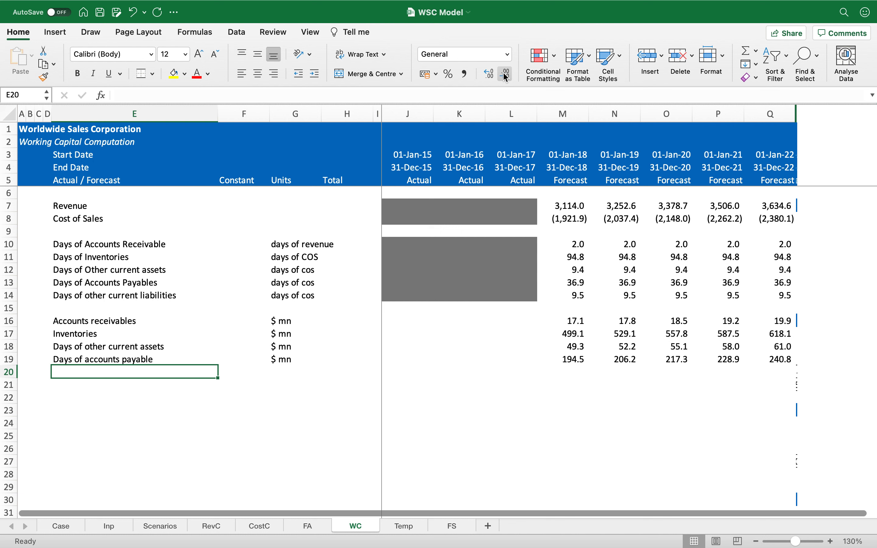
text(Days )
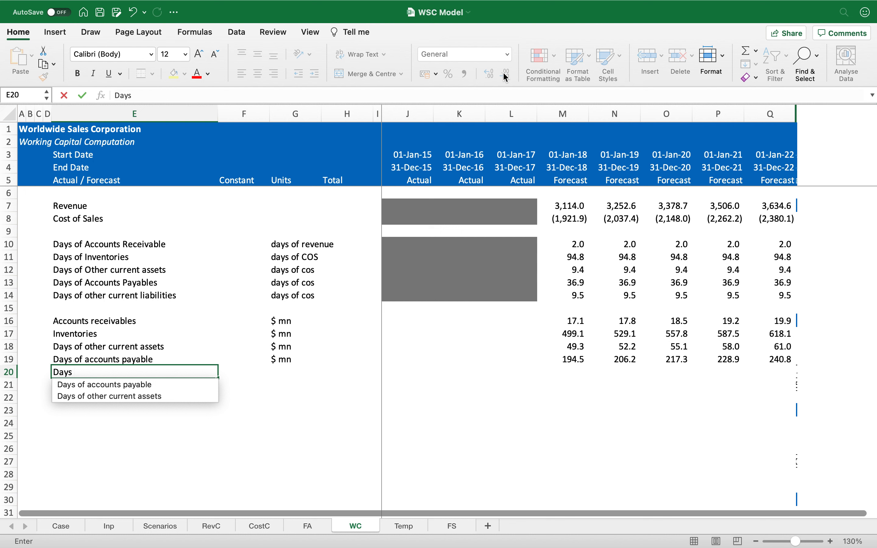
text(of other current l)
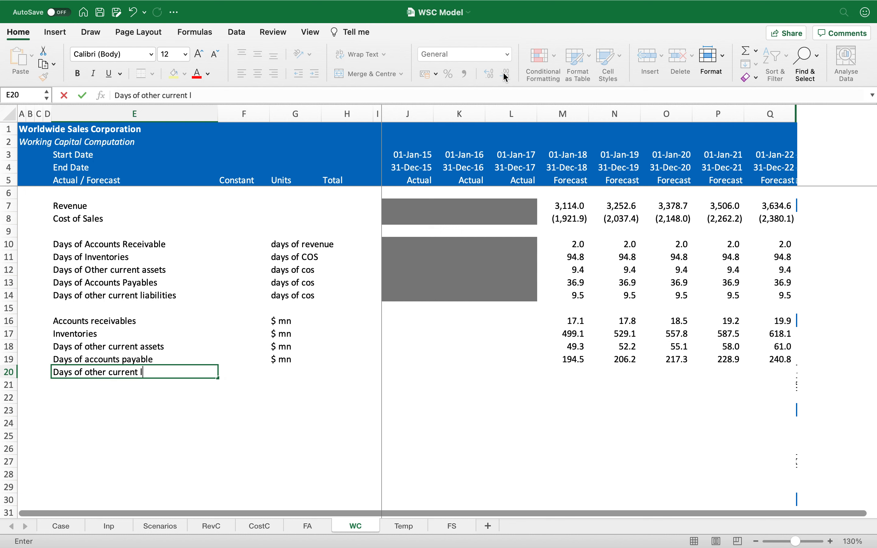
text(iabilities)
key(Return)
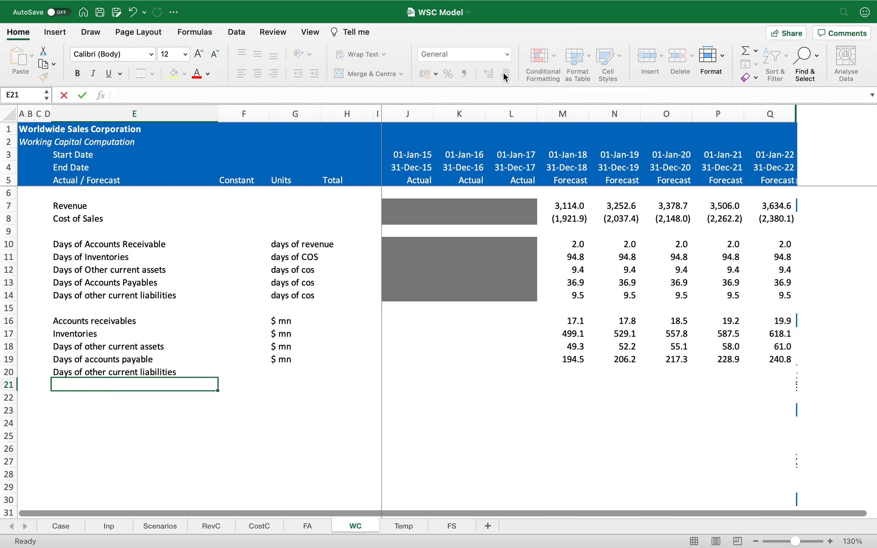
key(Up)
key(Right)
Step: Calculate row 20 as =-M8*M14/days in M20, copy across the forecast years, and show one decimal place
key(Right)
key(ctrl+d)
key(Right)
key(Right)
key(Right)
key(Right)
key(Right)
key(Right)
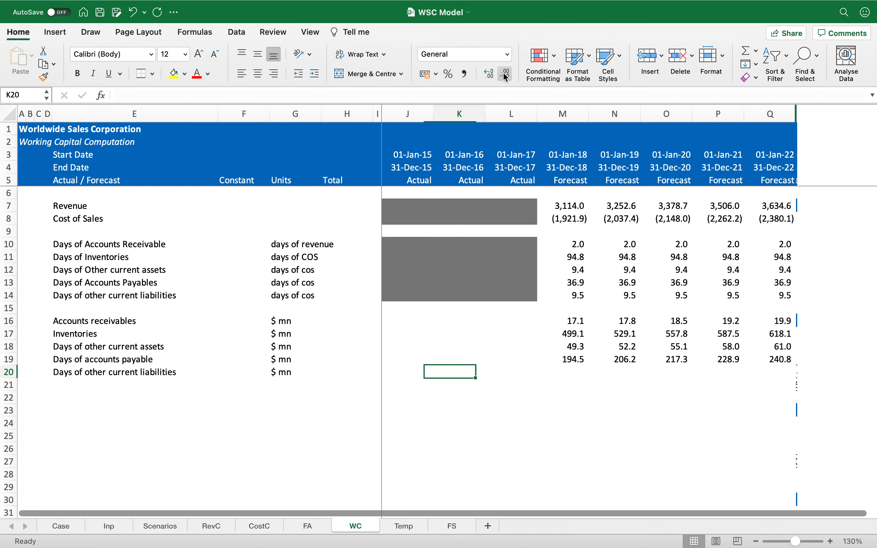
text(=-)
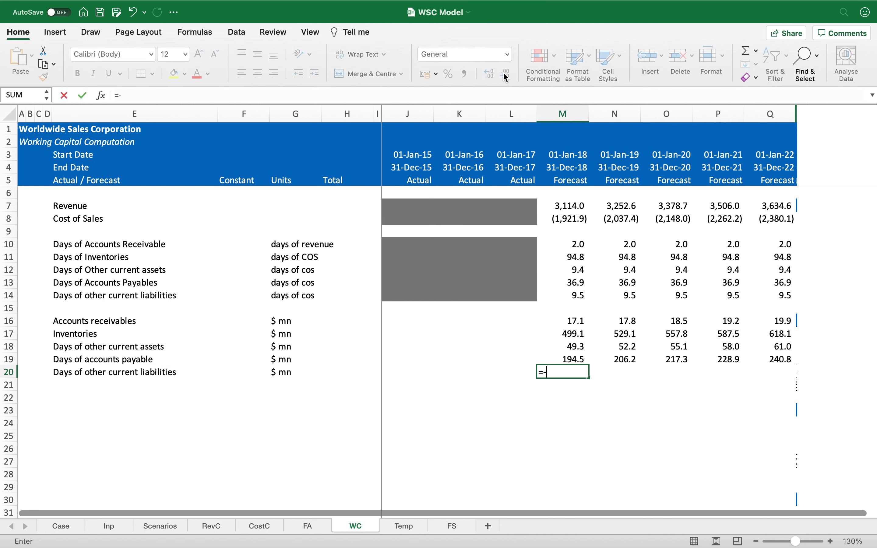
click(557, 220)
text(*)
click(566, 297)
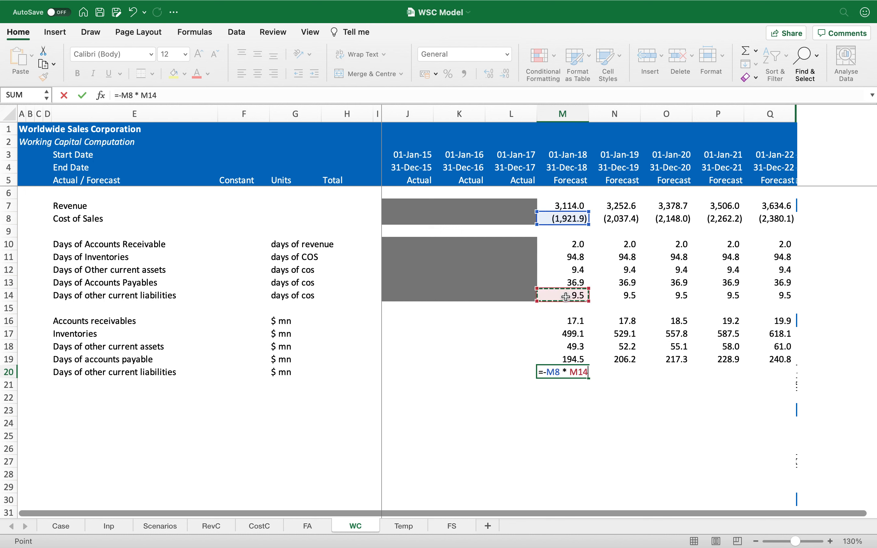
text(/ days)
key(Return)
key(Up)
key(super+c)
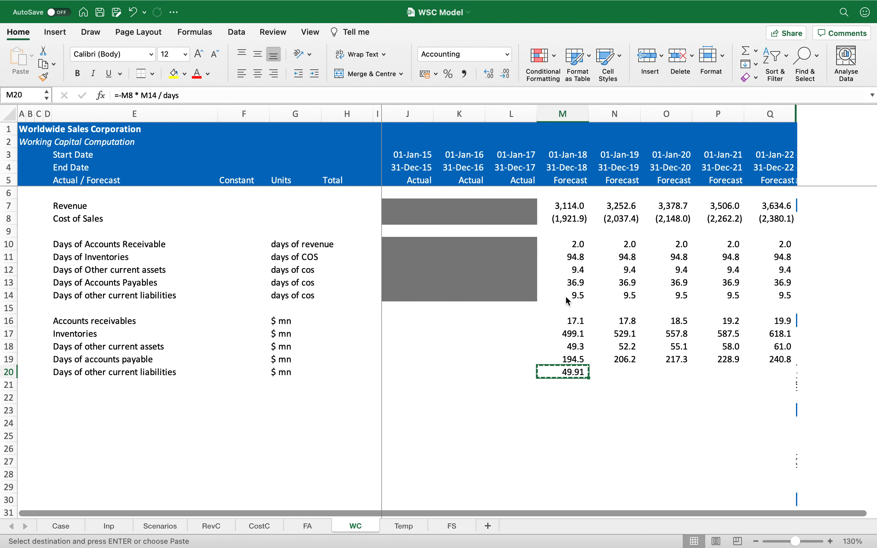
key(super+shift+Right)
key(super+v)
key(Escape)
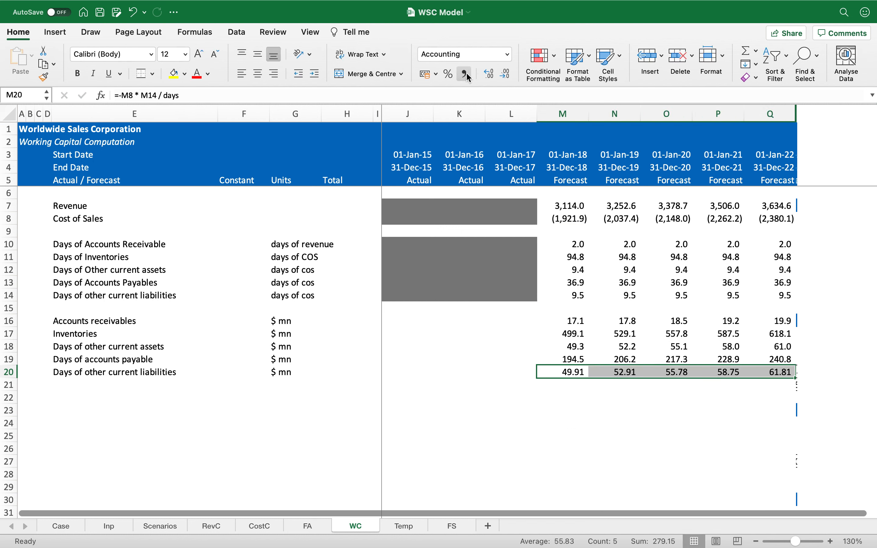
click(501, 75)
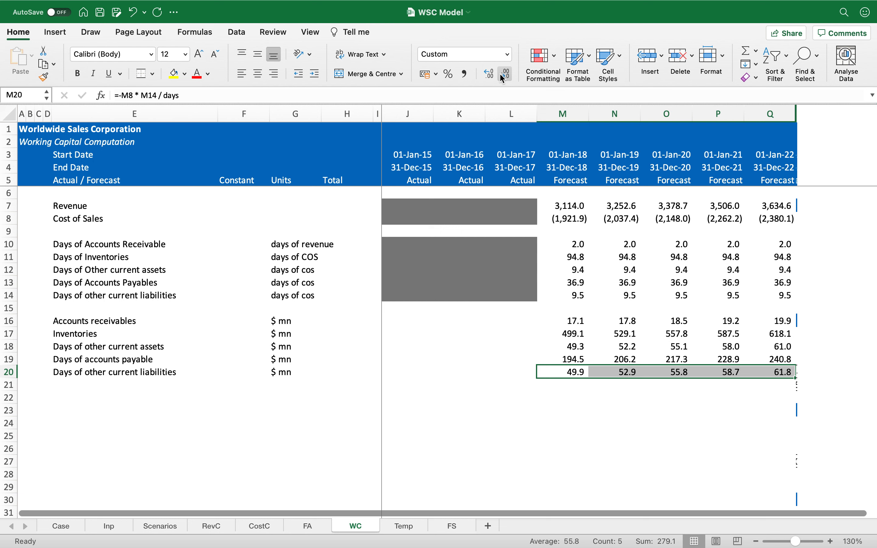
Step: Review the working capital rows and the receivables formula on the WC sheet
key(Left)
key(Left)
key(Left)
key(Left)
key(Left)
key(Left)
key(Left)
key(Left)
key(Down)
key(Down)
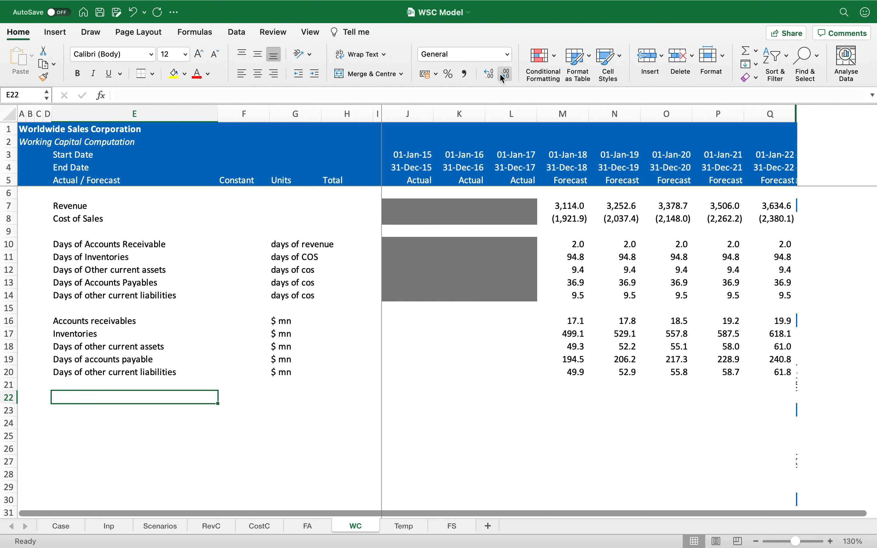
key(Up)
key(Up)
key(Up)
key(Up)
key(Up)
key(Up)
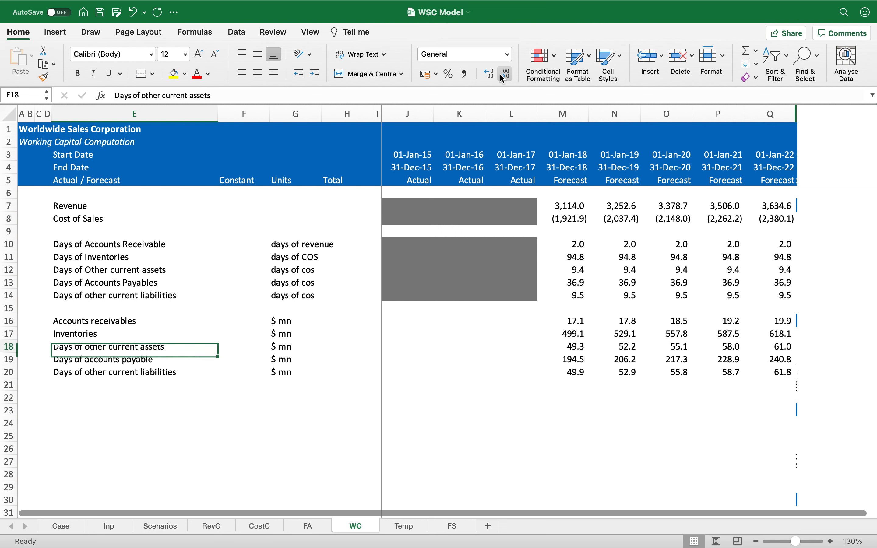
key(Right)
key(Right)
key(Right)
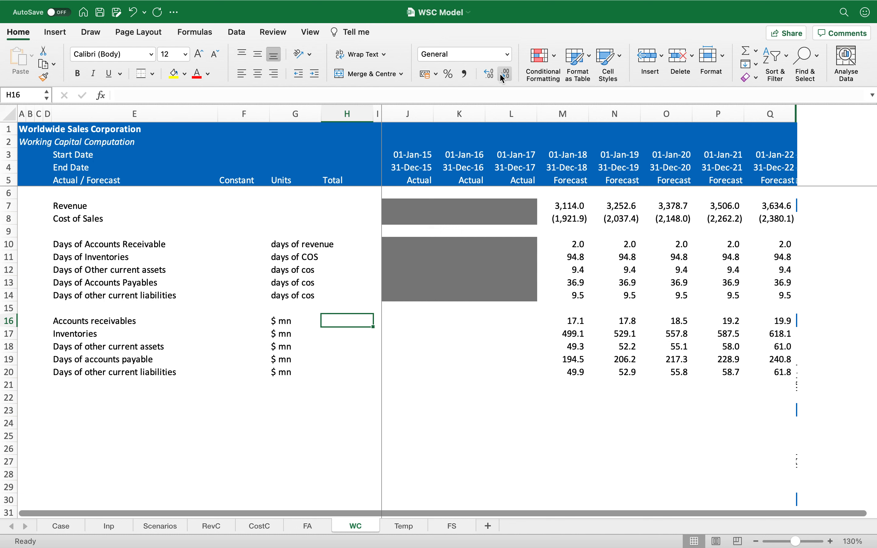
key(Right)
key(Right)
key(Right)
key(Right)
key(Right)
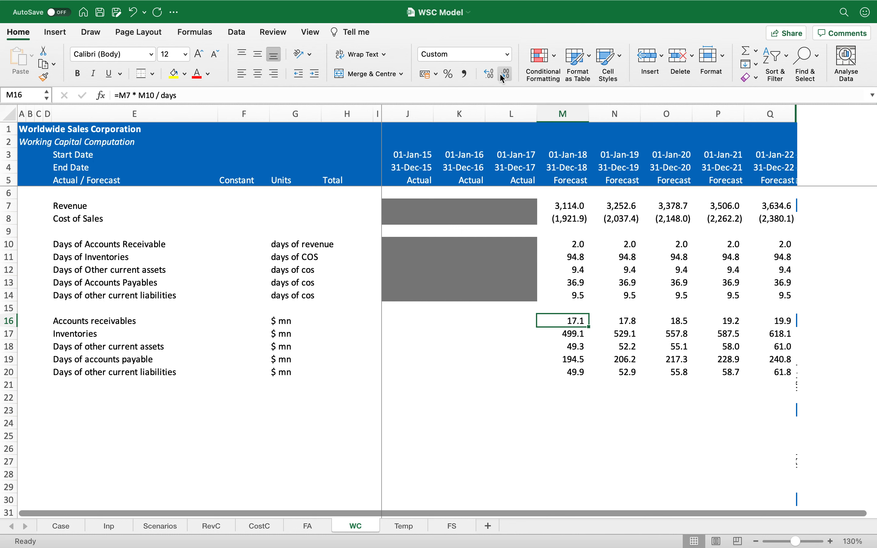
Step: On the FS sheet, link forecast Accounts Receivable in M65 to WC!M16 and copy it across the forecast years
click(455, 527)
scroll(537, 394, up, 1)
scroll(536, 394, down, 15)
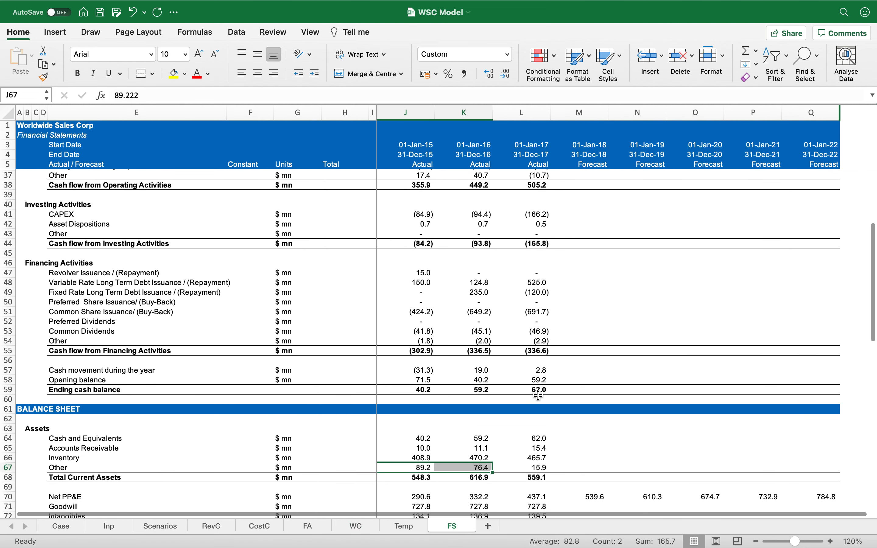
scroll(539, 396, down, 1)
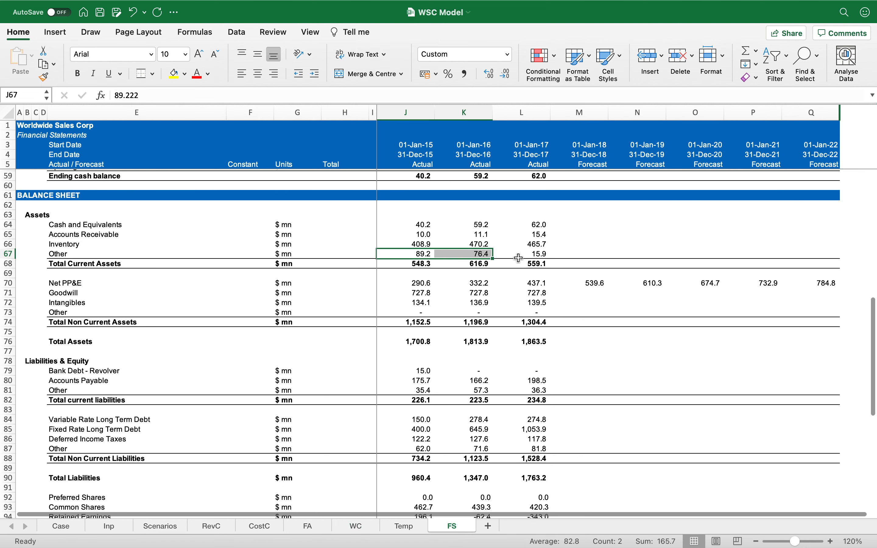
click(555, 237)
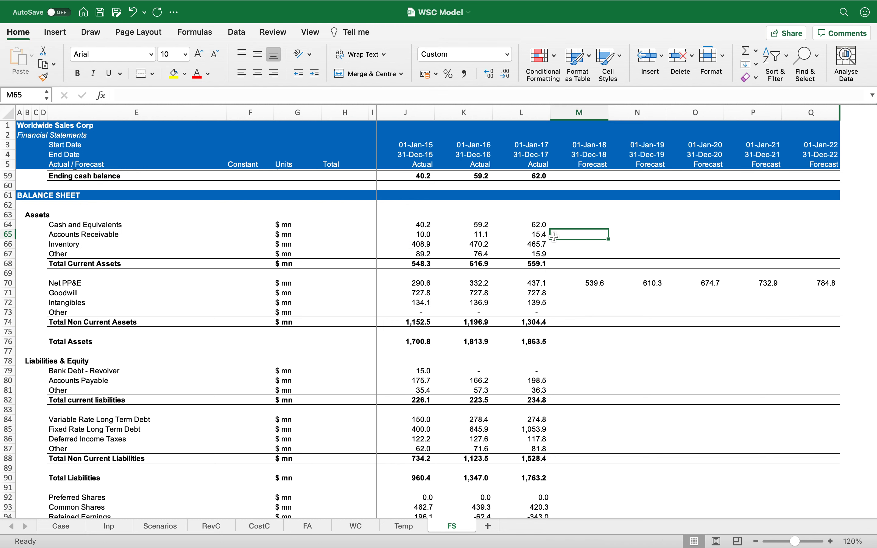
text(=)
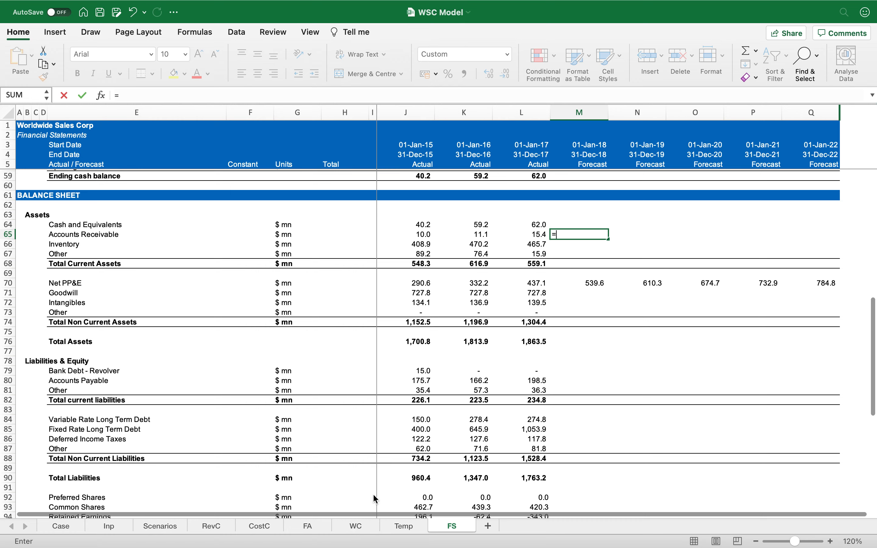
click(358, 524)
click(567, 318)
key(Return)
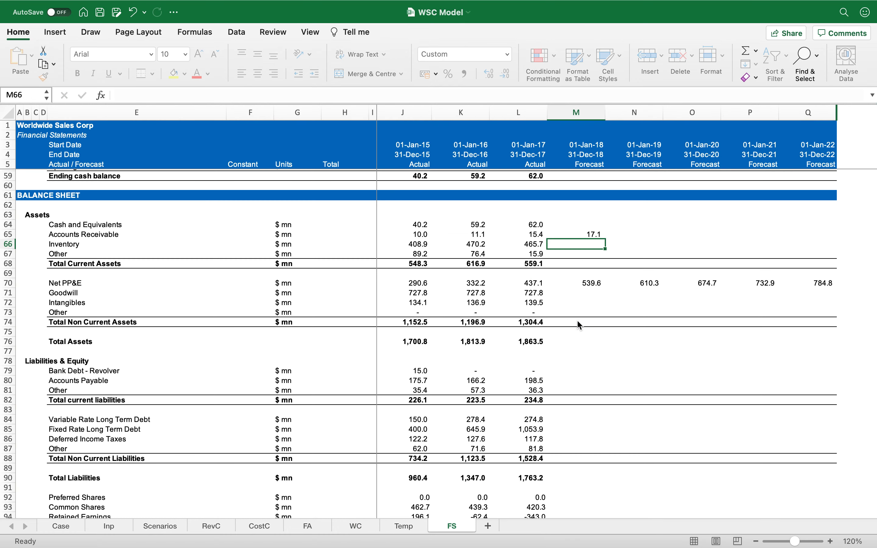
key(Up)
key(ctrl+c)
key(shift+Right)
key(shift+Right)
key(shift+Right)
key(shift+Right)
key(Return)
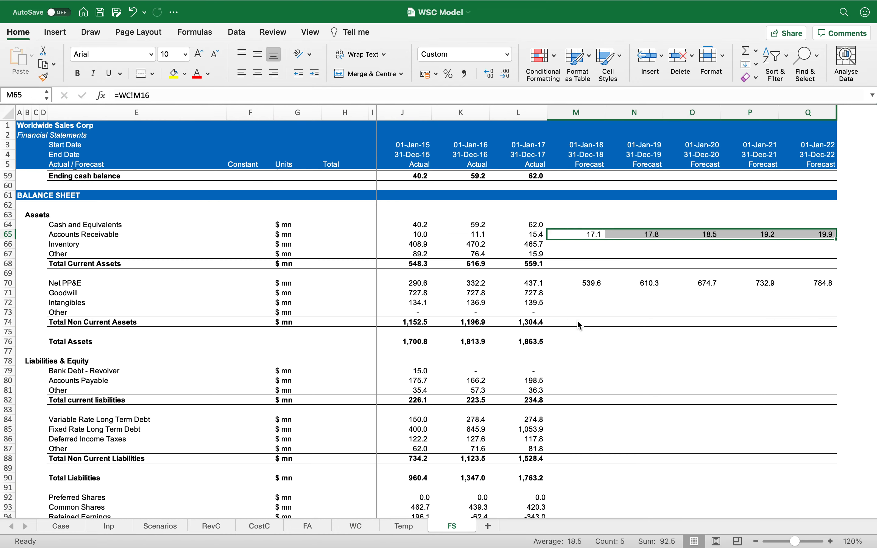
Step: Paste the link formula into the Inventory and Other current asset rows across the forecast years
key(Down)
key(shift+Right)
key(shift+Right)
key(shift+Right)
key(shift+Right)
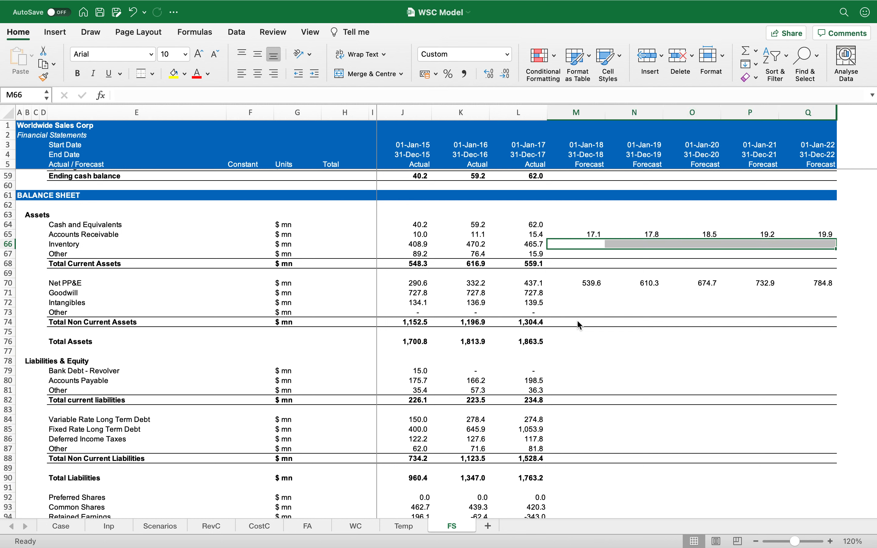
key(ctrl+v)
key(Down)
key(shift+Right)
key(shift+Right)
key(shift+Right)
key(shift+Right)
key(ctrl+v)
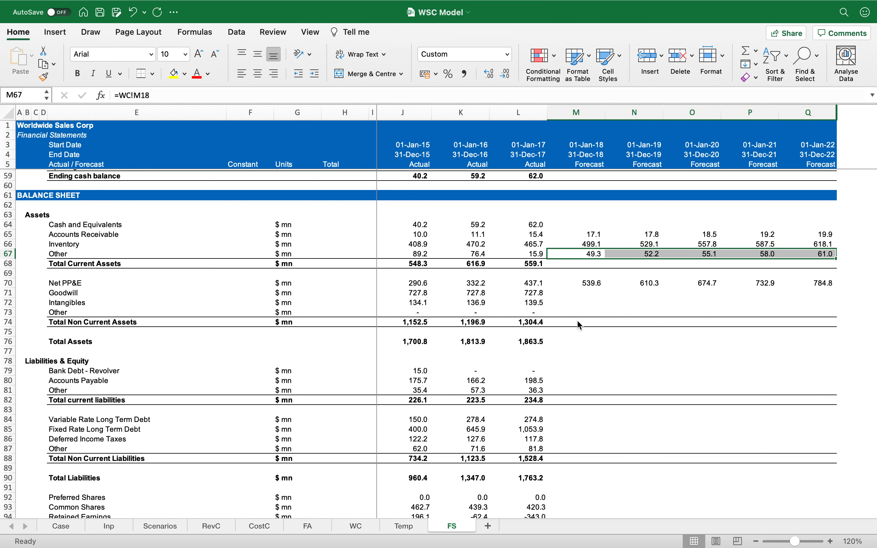
Step: Copy the Total Current Assets SUM formula from the 2017 column across the forecast years
key(Left)
key(Right)
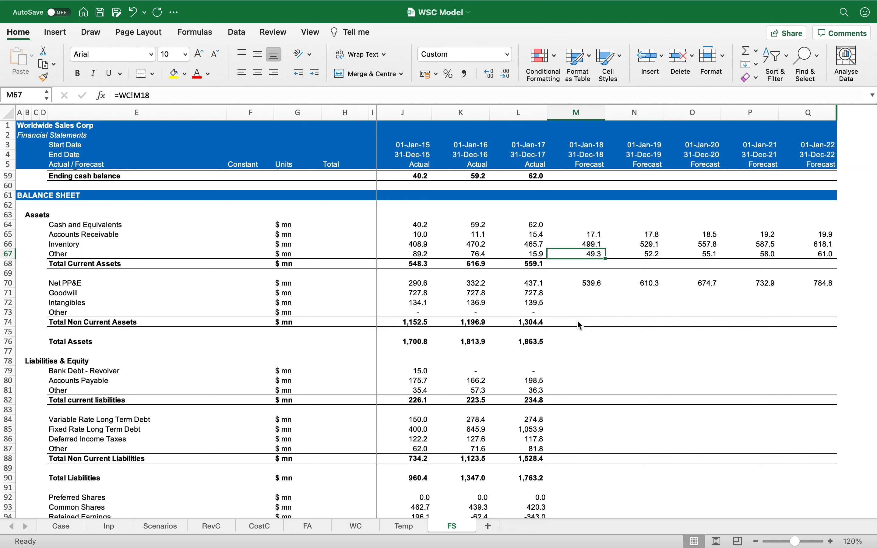
key(Down)
key(Left)
key(ctrl+c)
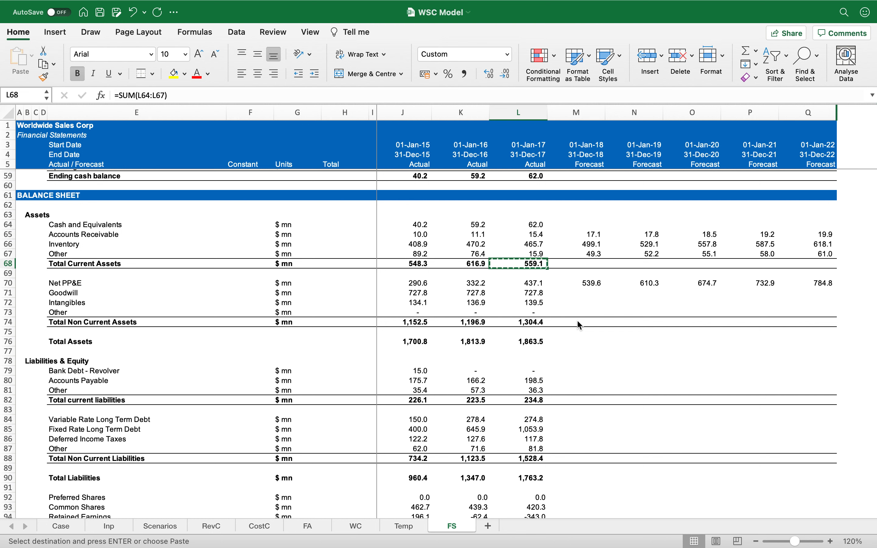
key(Right)
key(ctrl+shift+Right)
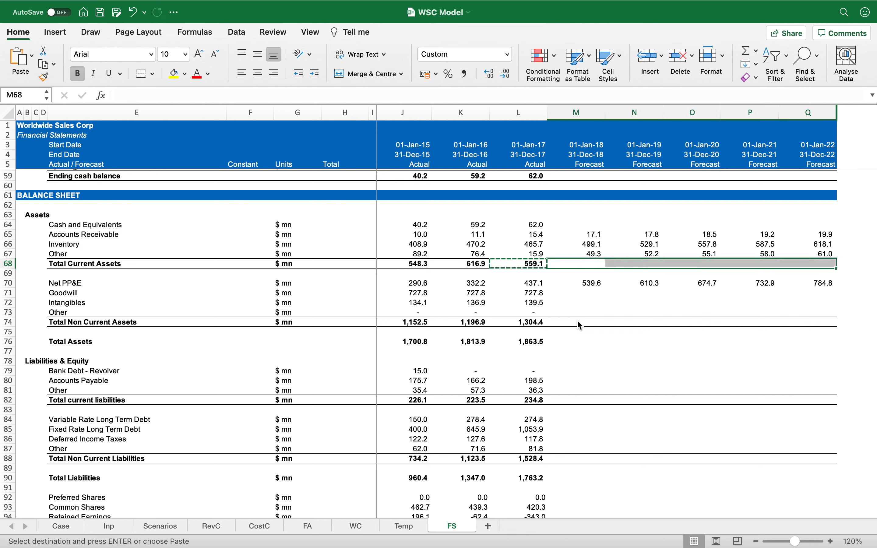
key(Return)
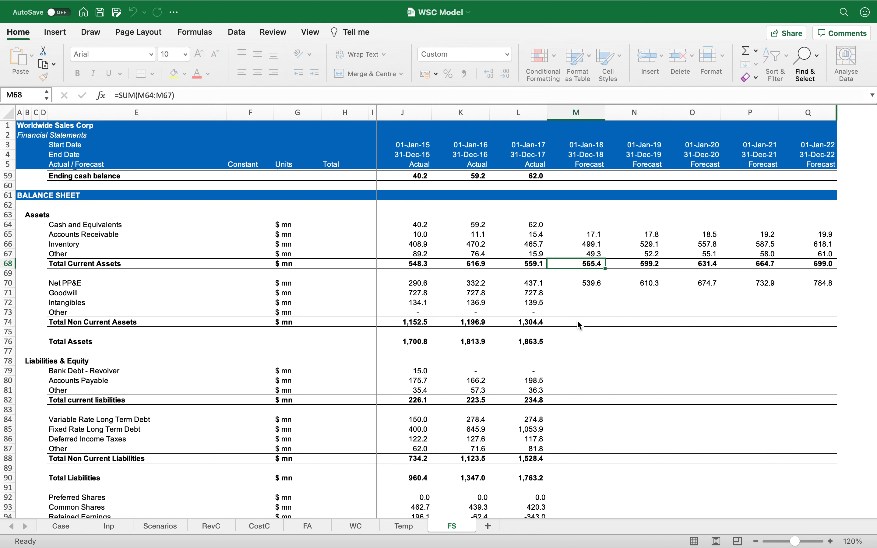
Step: On the FS sheet, link forecast Accounts Payable in M80 to WC!M19 and copy it across the forecast years
key(Down)
key(Down)
key(Down)
key(Down)
key(Down)
key(Down)
key(Down)
key(Down)
scroll(597, 360, down, 3)
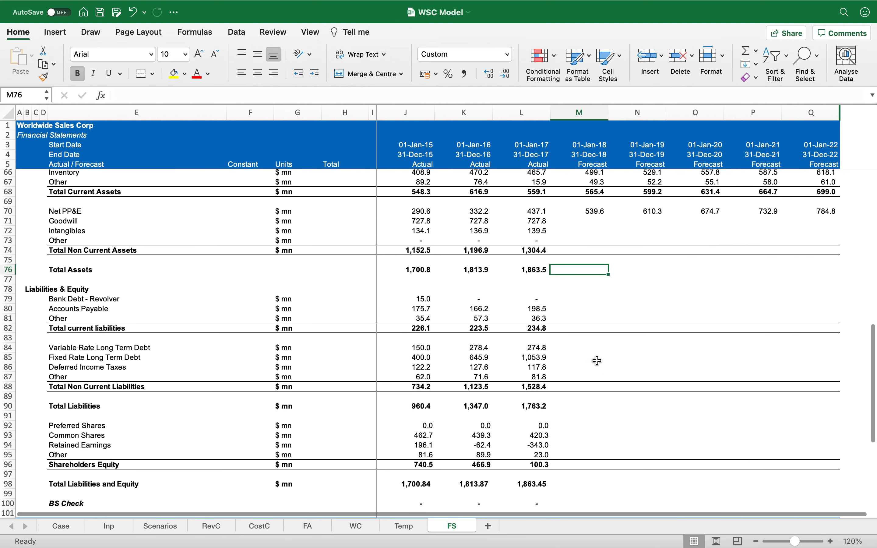
click(576, 309)
text(=)
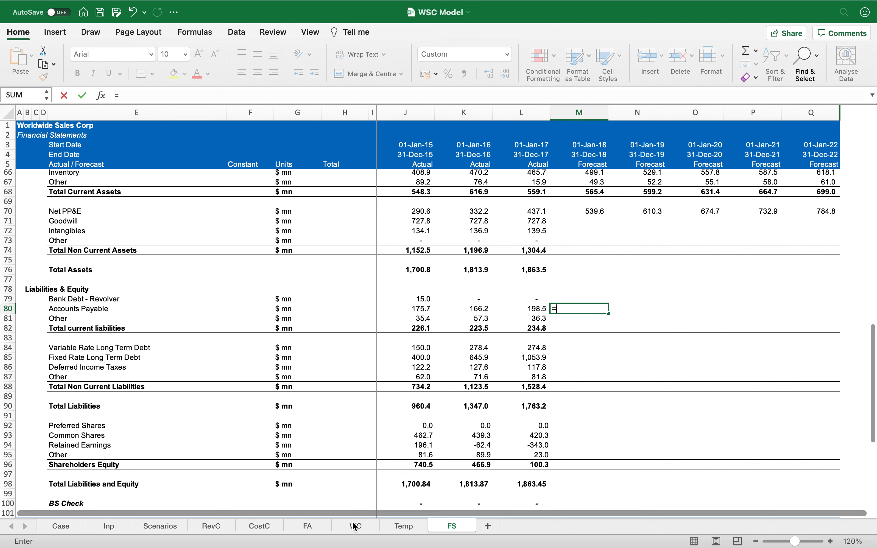
click(355, 527)
click(568, 358)
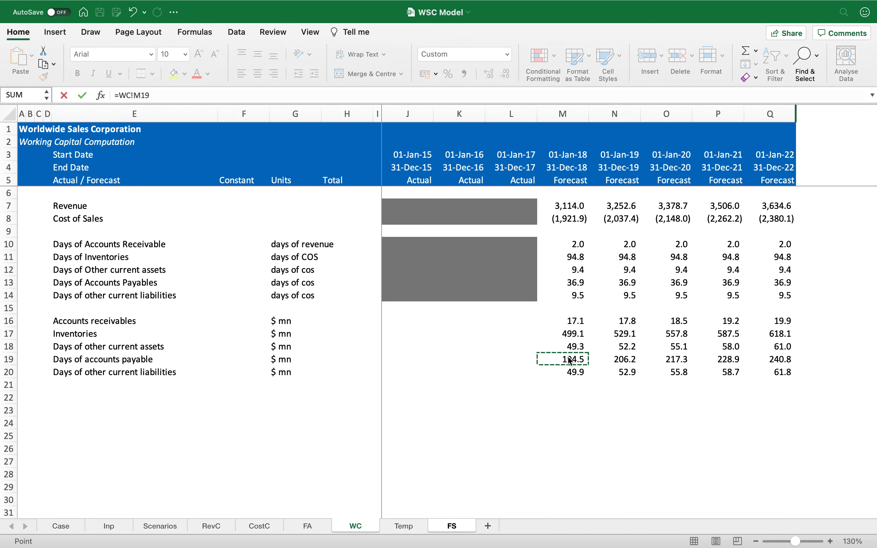
key(Return)
key(ctrl+c)
key(shift+Right)
key(shift+Right)
key(shift+Right)
key(shift+Right)
key(ctrl+v)
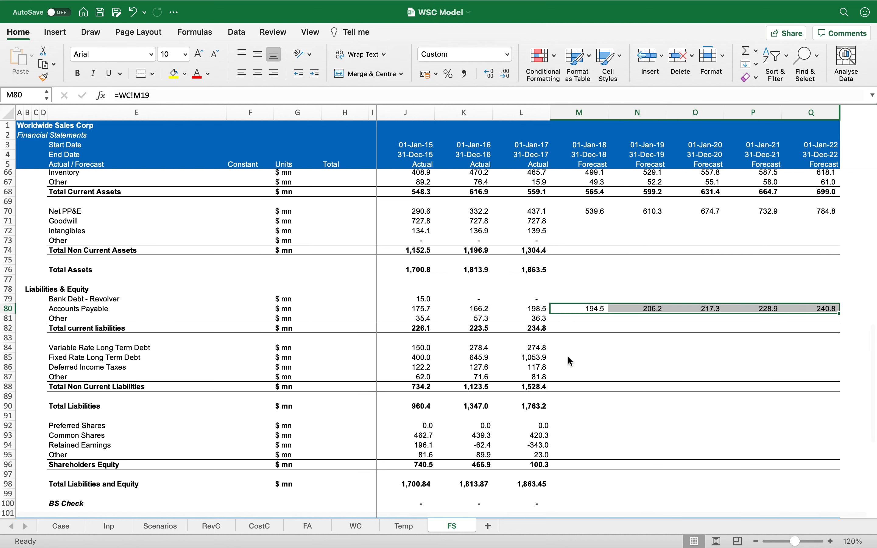
Step: Paste the link formula into the Other current liabilities row across the forecast years
key(Down)
key(shift+Right)
key(shift+Right)
key(shift+Right)
key(shift+Right)
key(Return)
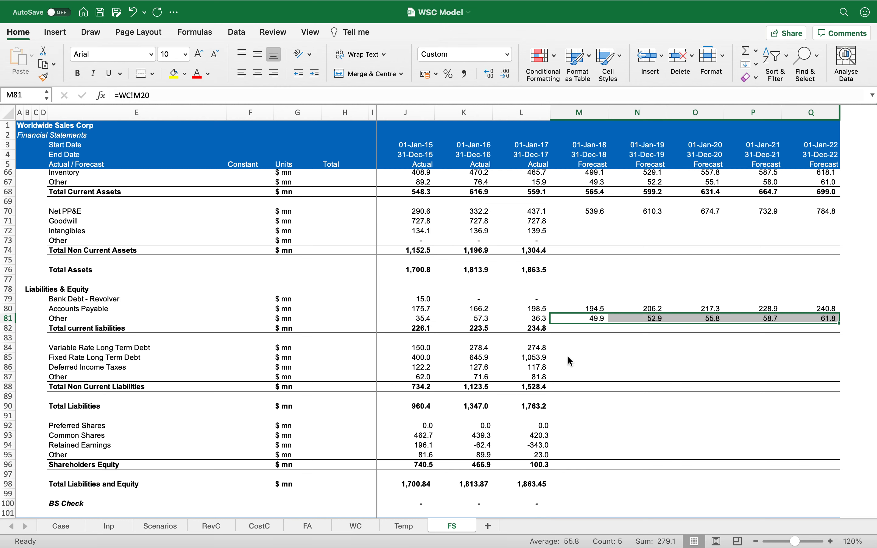
Step: On the WC sheet, add the row labels Current Assets and Current Liabilities in rows 22 and 23
click(571, 359)
scroll(573, 353, up, 10)
scroll(575, 348, up, 4)
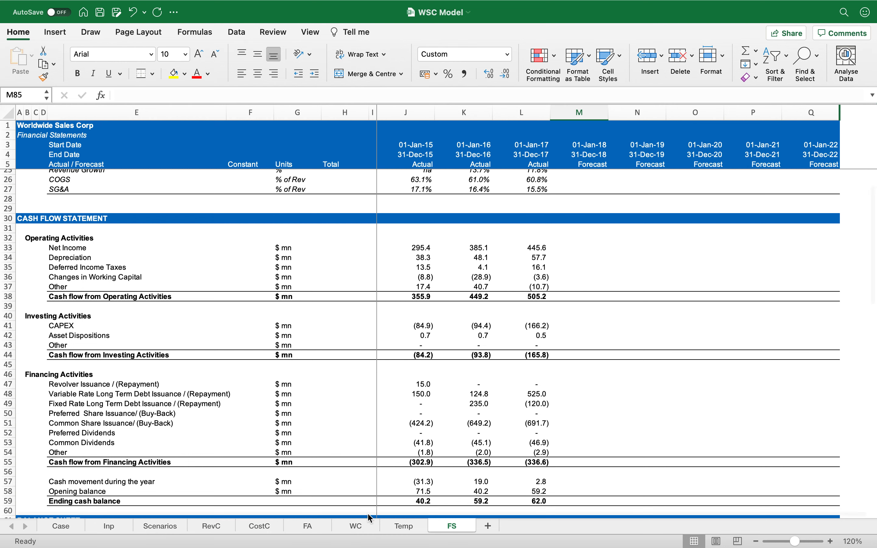
click(356, 527)
click(158, 399)
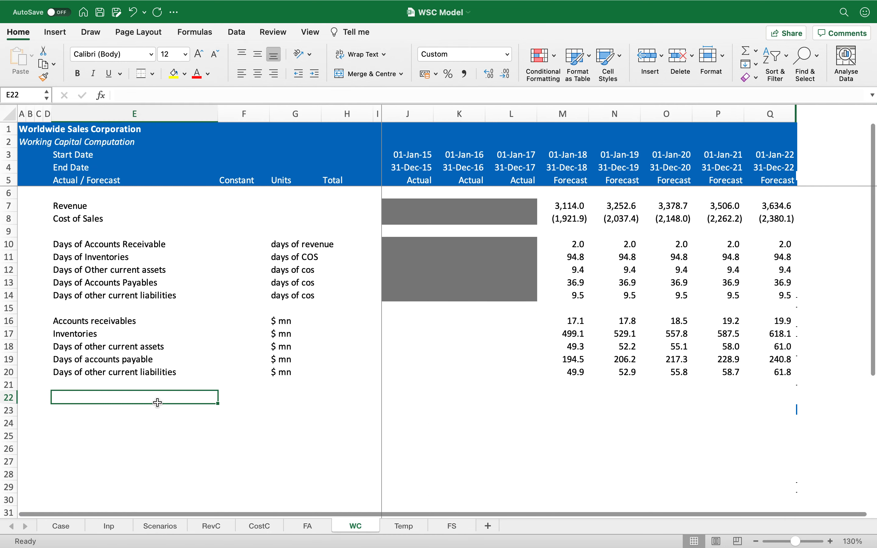
text(Curr)
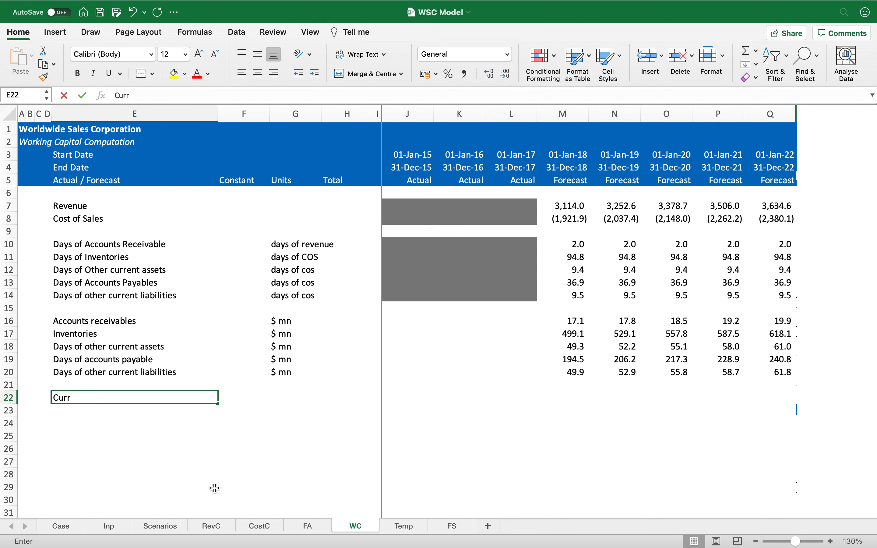
text(ent Assets)
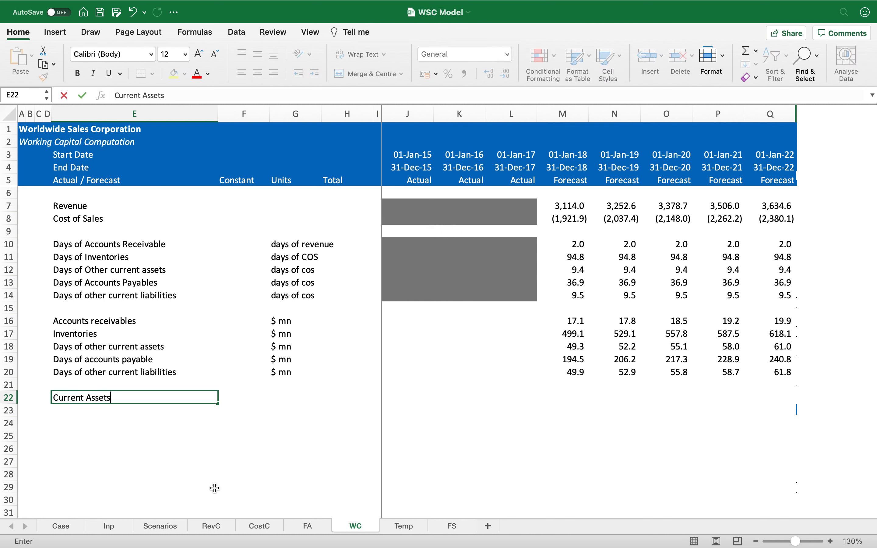
key(Return)
text(Curr)
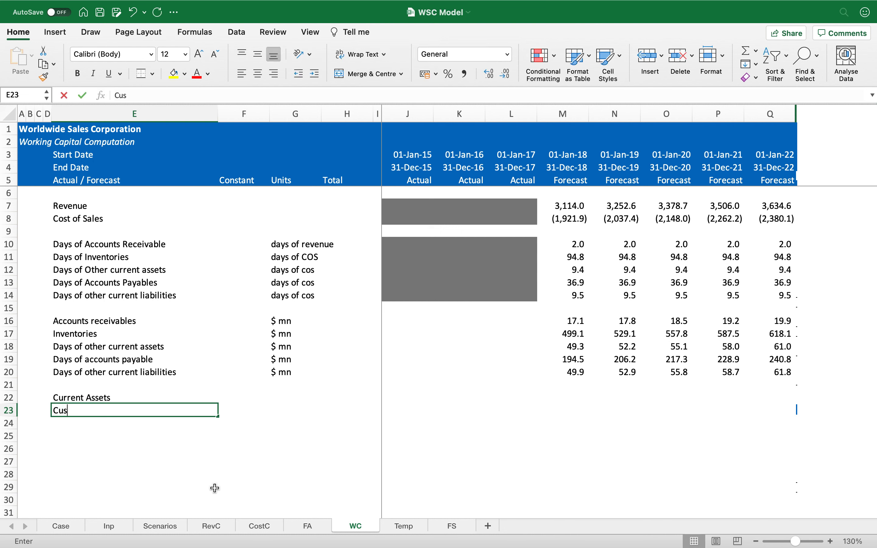
text(ent )
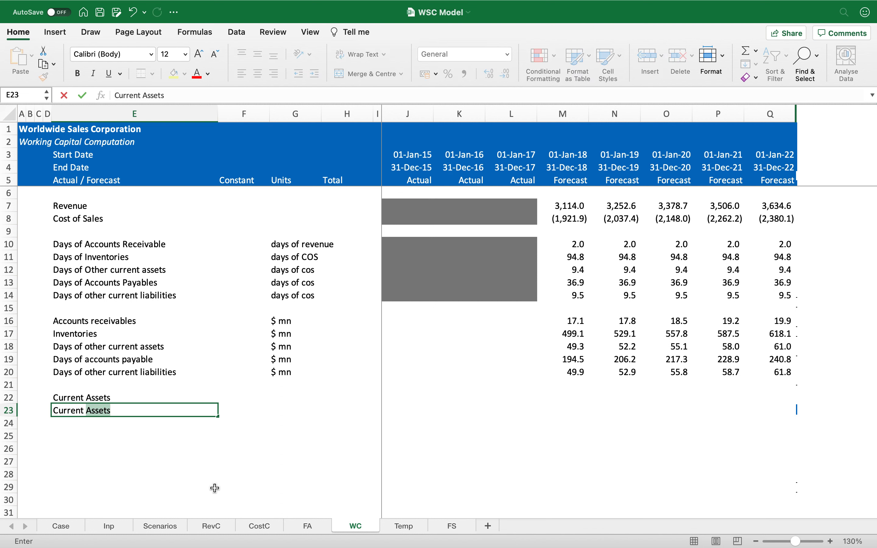
text(Liabilities)
key(Return)
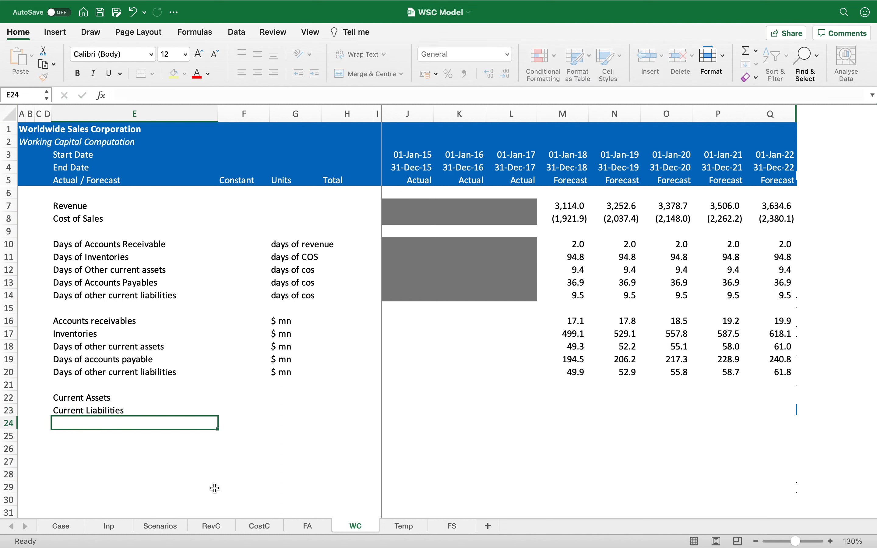
Step: Add a bold Working Capital label in row 24 with a top border across the row
key(shift+space)
key(super+b)
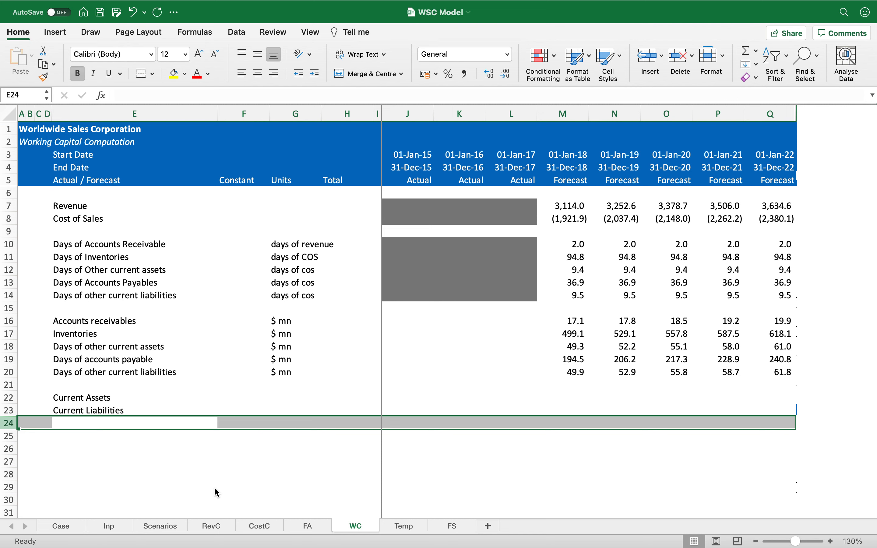
key(shift+BackSpace)
key(ctrl+shift+Right)
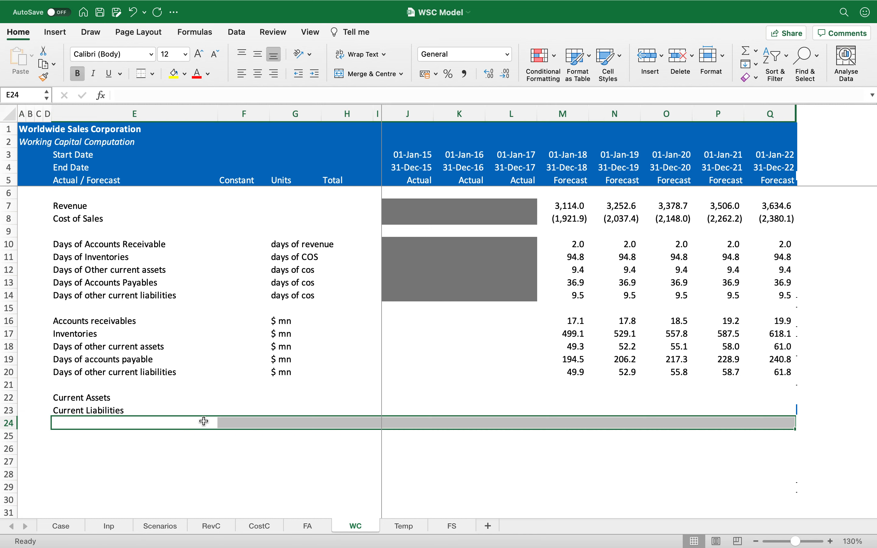
click(141, 75)
key(shift+BackSpace)
text(Working)
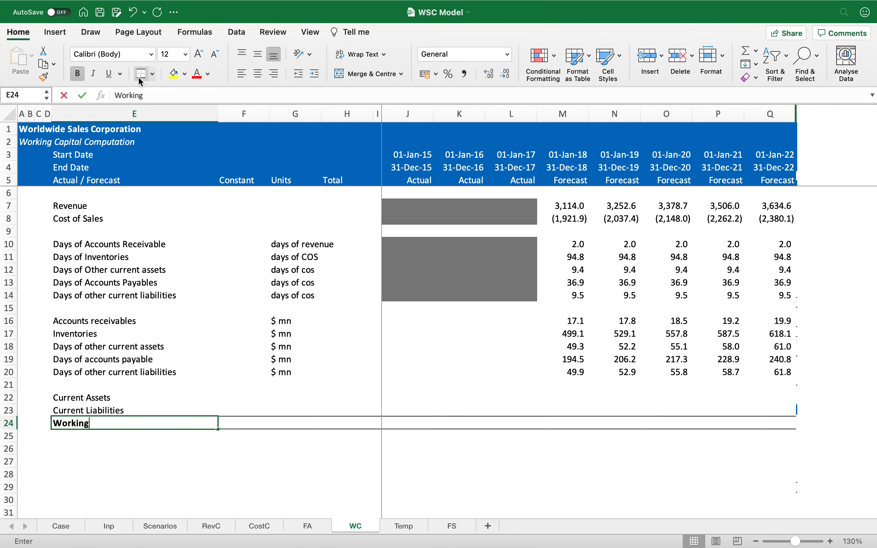
text( Capital)
key(Return)
Step: Set the units of the Current Assets, Current Liabilities and Working Capital rows to $ mn
key(Up)
key(Up)
key(Up)
key(Right)
key(Right)
key(shift+Down)
key(shift+Down)
text($ mn)
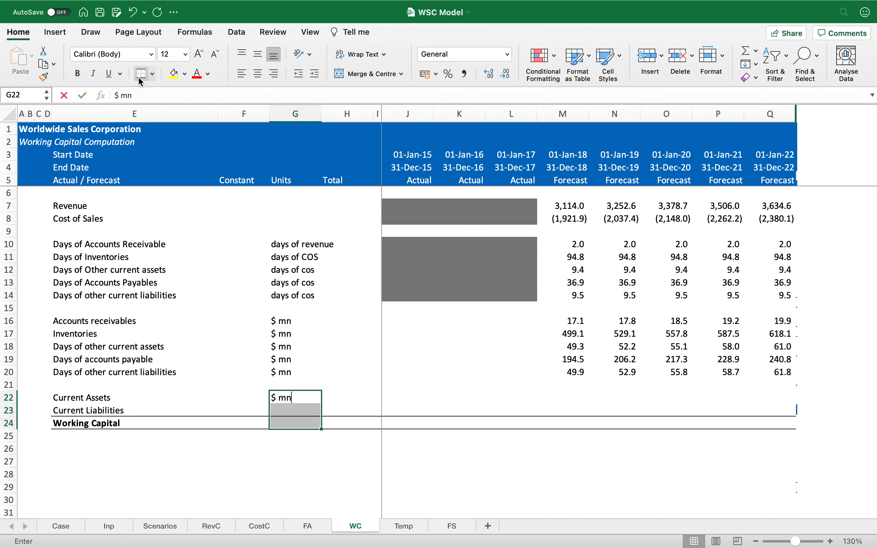
key(ctrl+Return)
Step: Enter a SUM of receivables, inventories and other current assets for Current Assets in M22
key(Down)
key(Down)
key(Right)
key(Right)
key(Right)
key(Up)
key(Up)
key(Right)
key(Right)
key(Right)
text(=SUM()
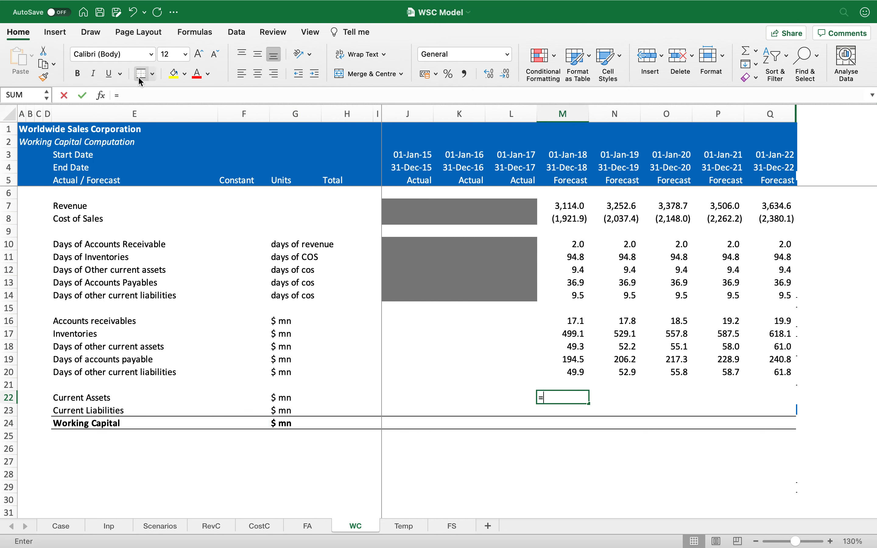
key(Up)
key(Up)
key(Up)
key(Up)
key(Up)
key(Up)
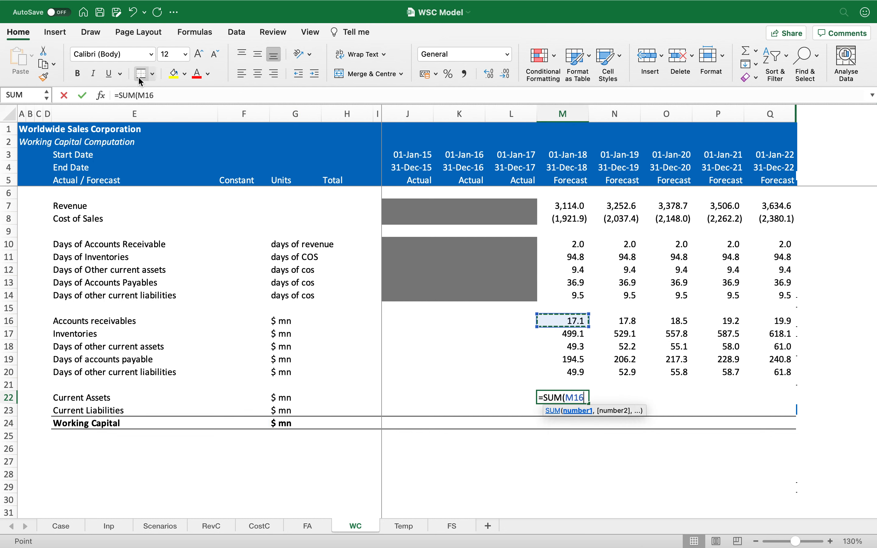
key(shift+Down)
key(shift+Down)
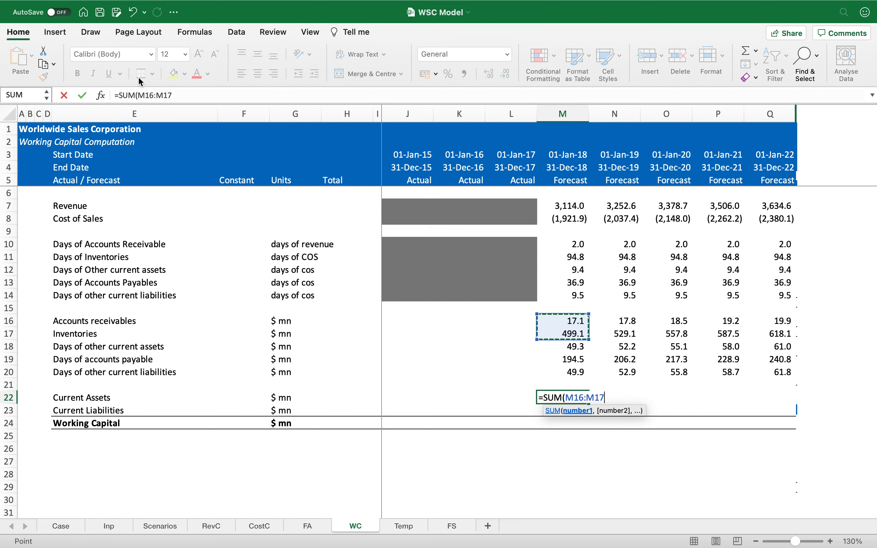
key(Return)
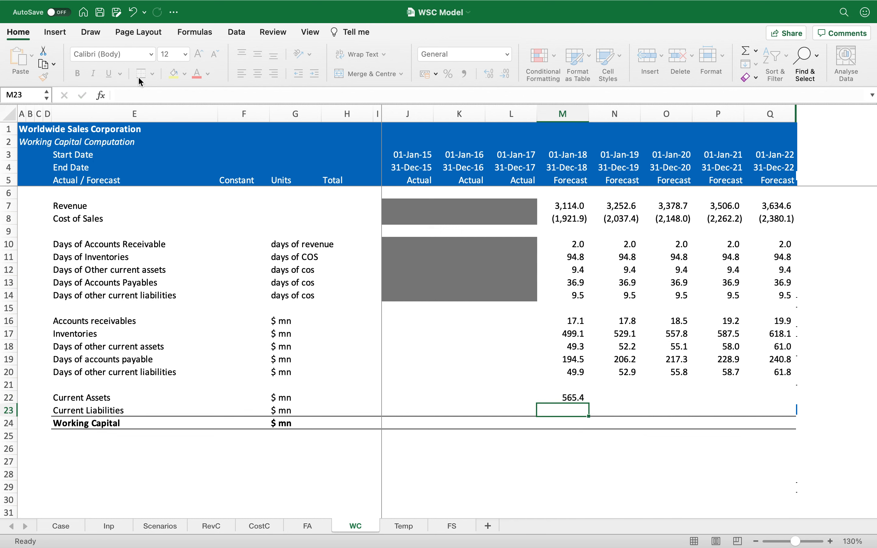
Step: Enter a SUM of accounts payable and other current liabilities for Current Liabilities in M23
text(=SUM()
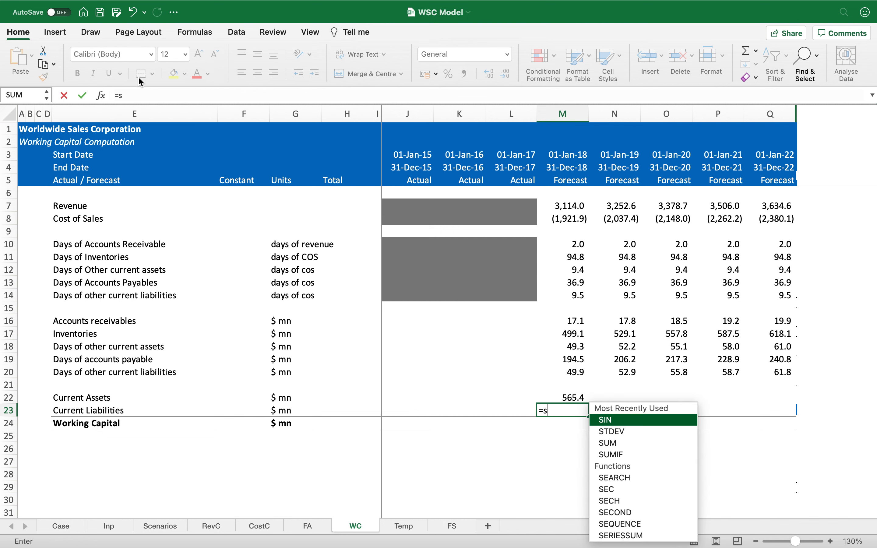
key(Up)
key(Up)
Step: Copy the Current Assets and Current Liabilities formulas across the forecast years
key(Up)
key(Up)
key(shift+Down)
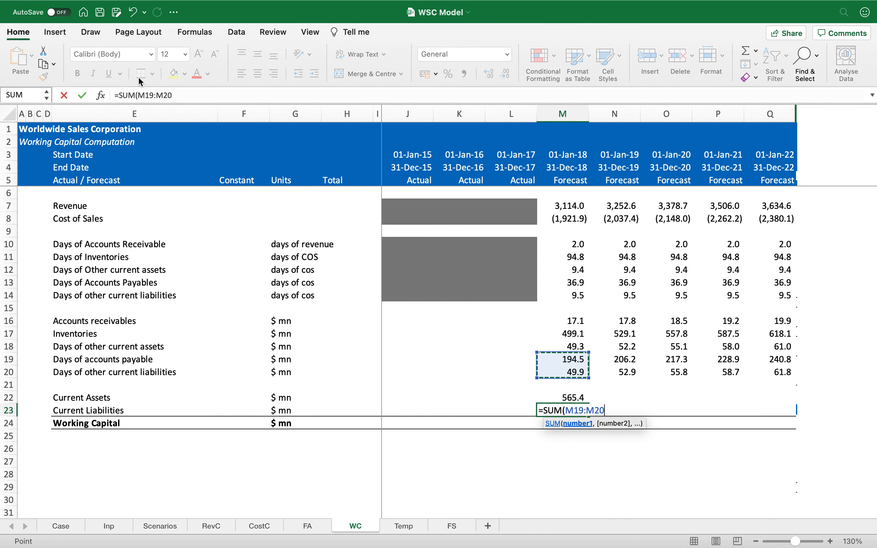
key(Return)
key(Up)
key(Up)
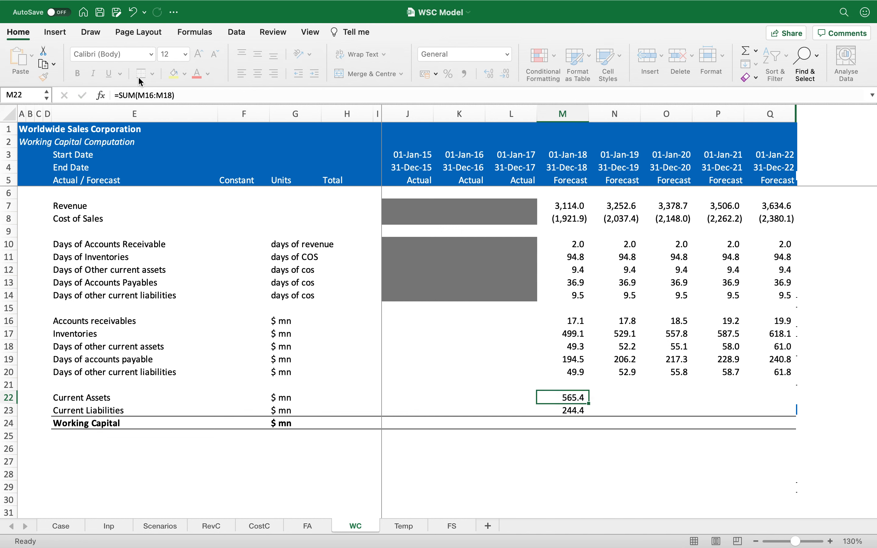
key(shift+Down)
key(super+c)
key(shift+Right)
key(shift+Right)
key(shift+Right)
key(shift+Right)
key(Return)
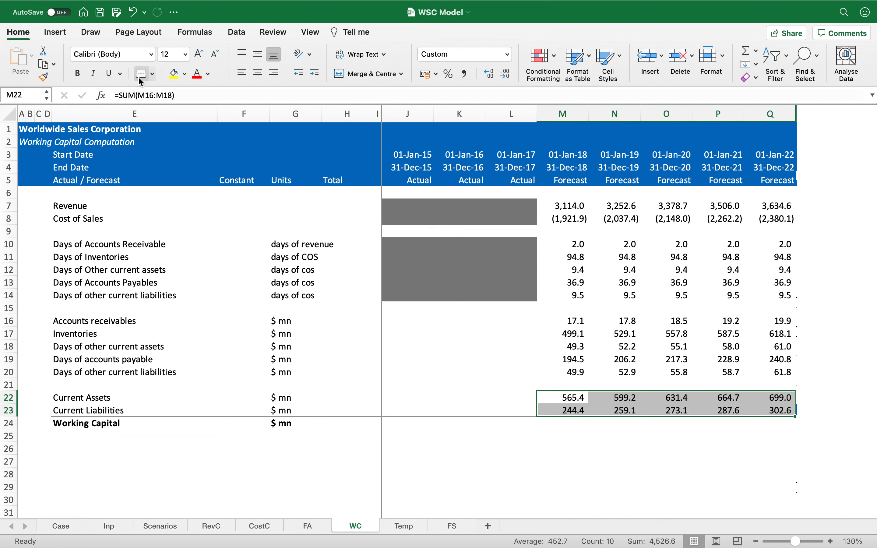
Step: Calculate Working Capital as Current Assets minus Current Liabilities, copy it across the forecast years, and show one decimal
key(Down)
key(Down)
text(=)
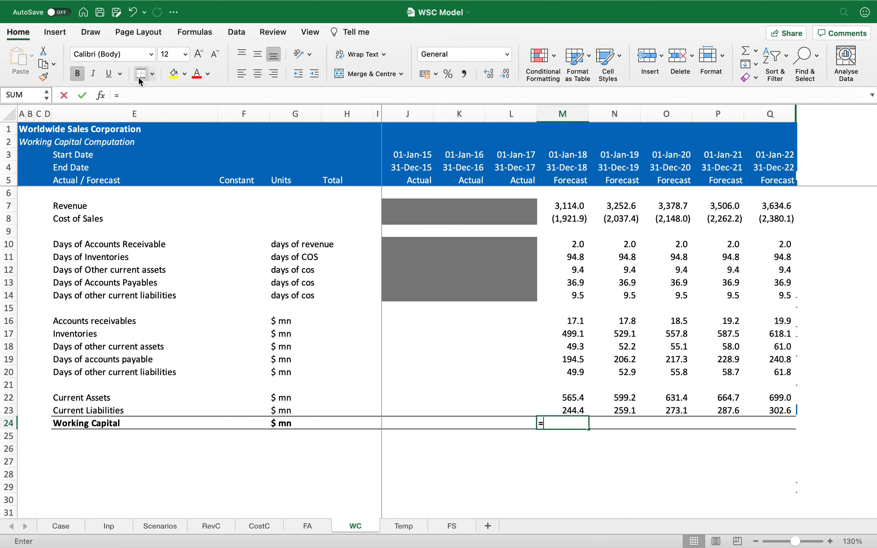
key(Up)
key(Up)
text(-)
key(Up)
key(Return)
key(Up)
key(ctrl+c)
key(shift+Right)
key(shift+Right)
key(shift+Right)
key(shift+Right)
key(Return)
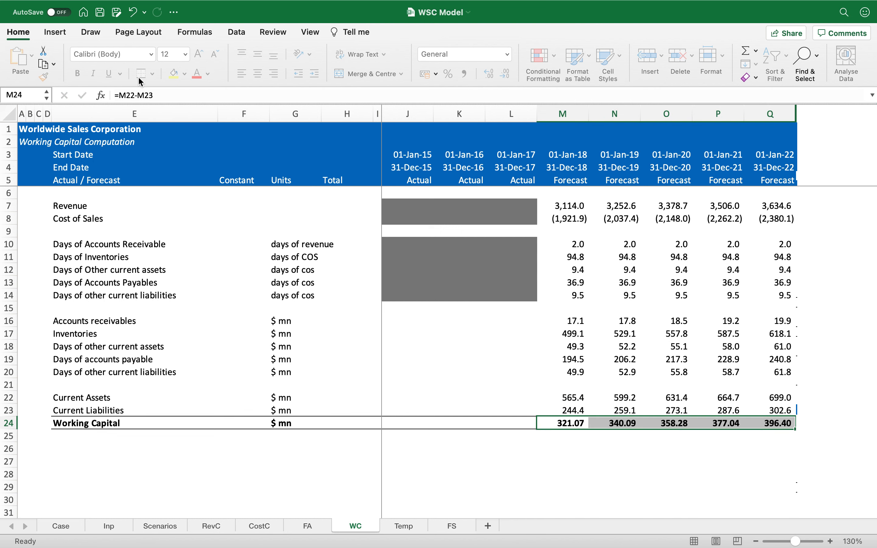
click(464, 74)
click(503, 73)
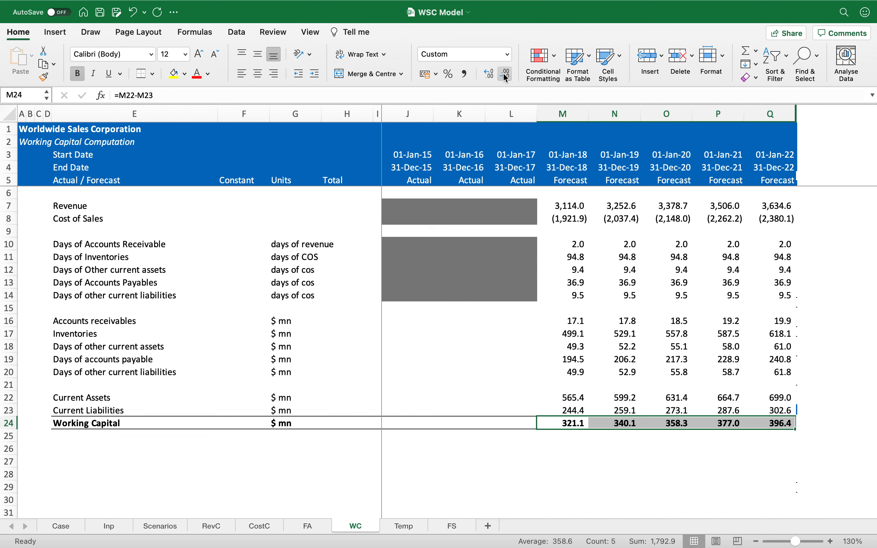
Step: Copy the grey shading of the historical columns onto J16:L20
key(Up)
key(Up)
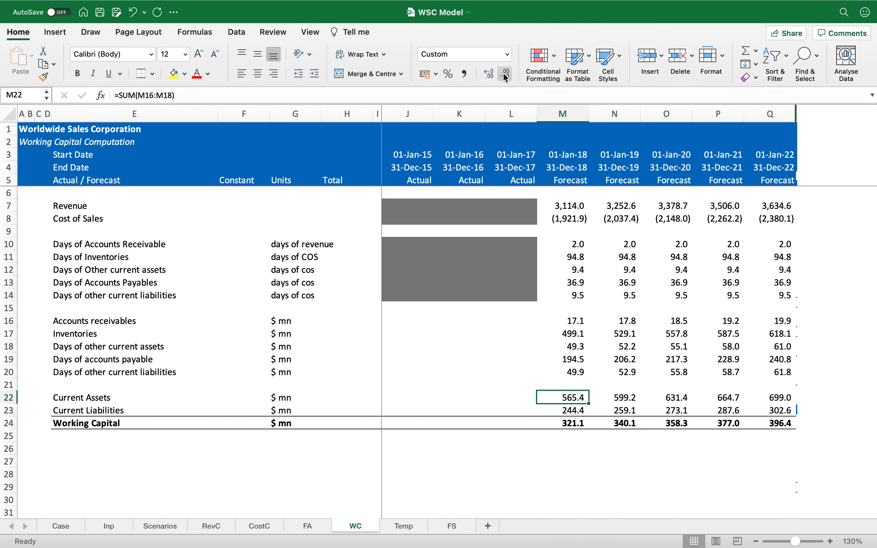
key(Up)
key(Up)
key(Up)
key(Up)
key(Up)
key(Up)
key(Up)
key(Up)
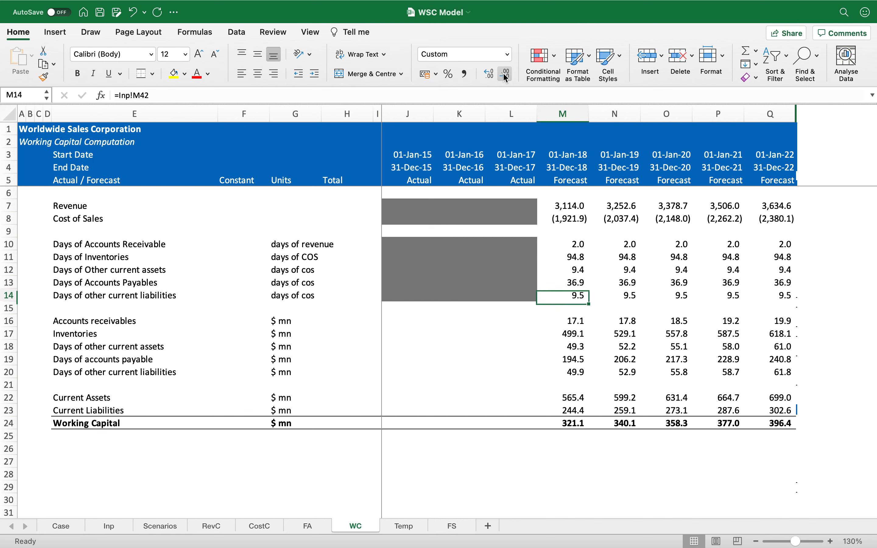
key(Left)
key(shift+Left)
key(shift+Left)
key(Down)
key(shift+Down)
key(shift+Down)
key(shift+Down)
key(shift+Down)
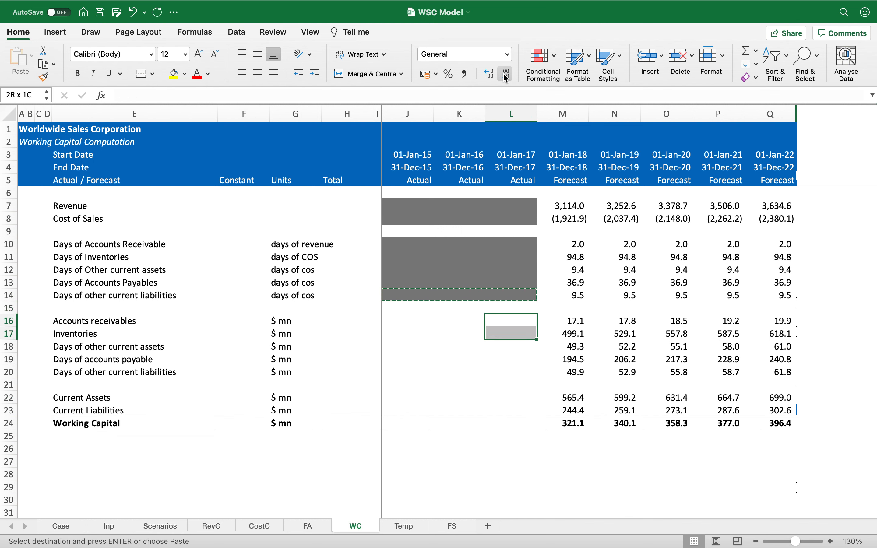
key(shift+Left)
key(shift+Left)
key(Return)
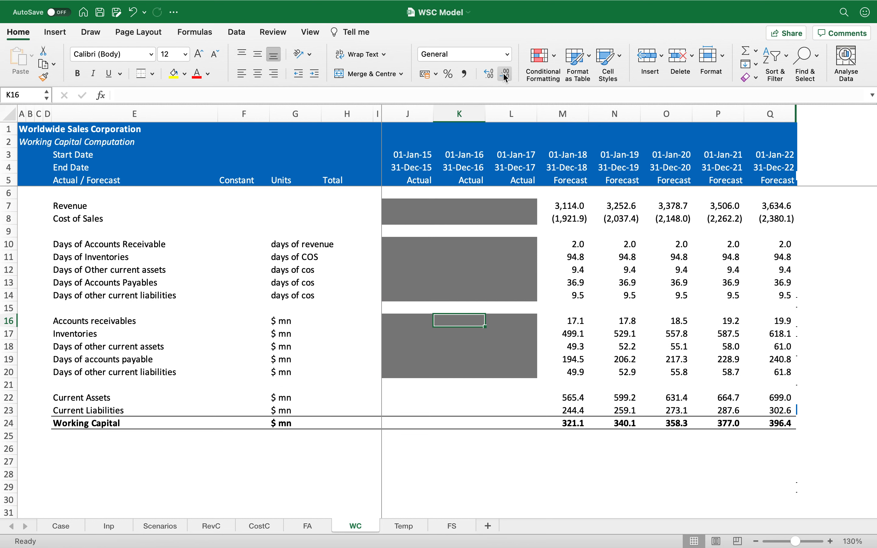
Step: Add a Change in working capital label in row 26
key(Down)
key(Down)
key(Down)
key(Down)
key(Down)
key(Up)
key(Down)
key(Down)
key(Down)
key(Down)
key(Down)
key(Down)
key(Left)
key(Left)
key(Left)
key(Left)
key(Left)
key(Left)
key(Left)
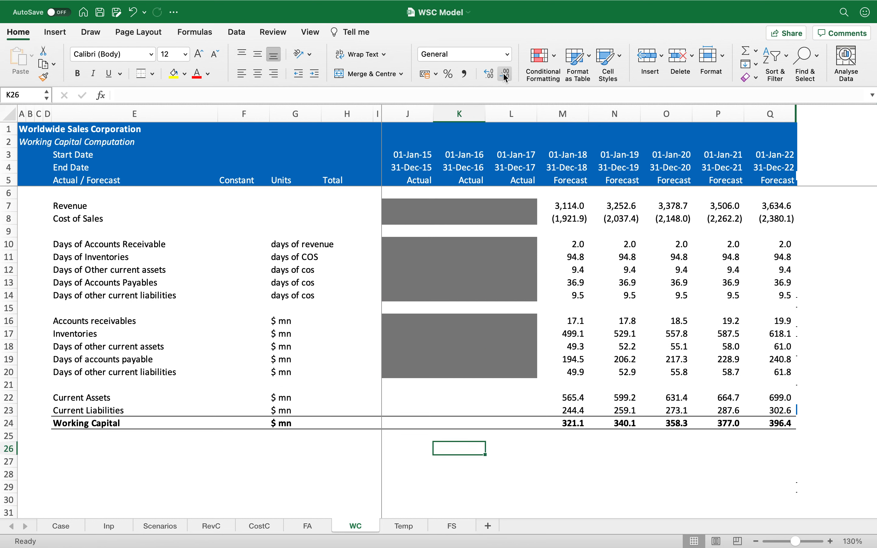
text(Chang)
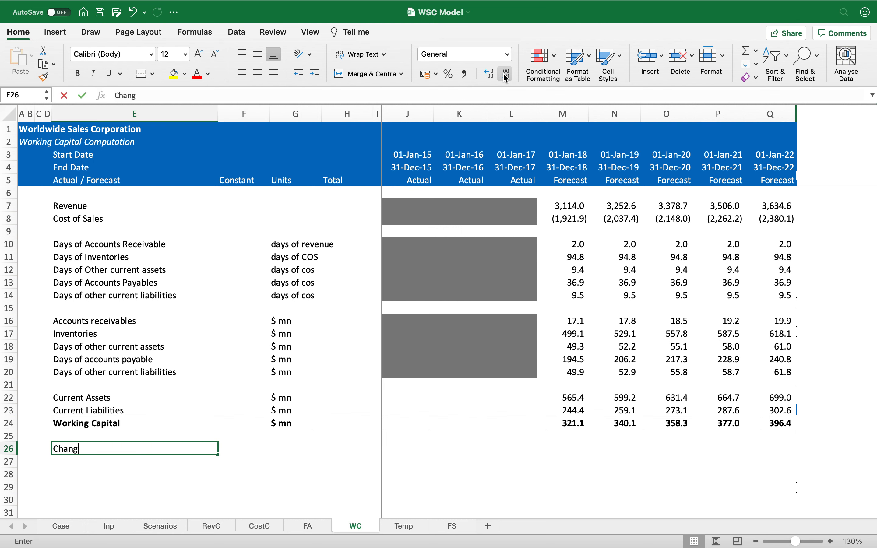
text(e in working capital)
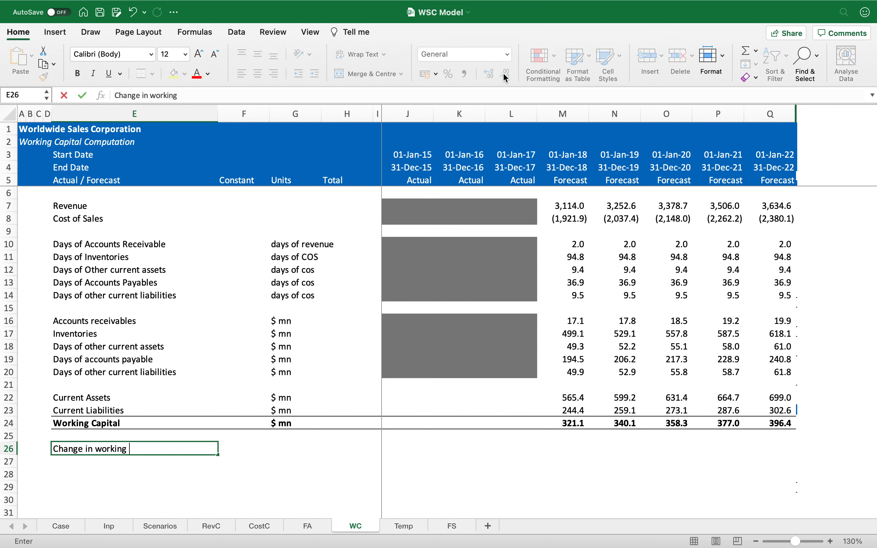
key(Return)
key(Up)
key(Right)
key(Right)
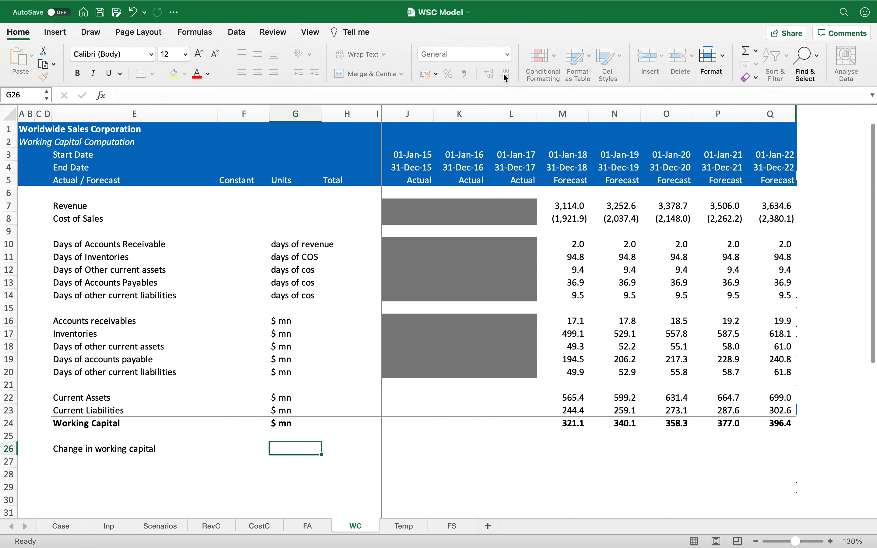
Step: Set the units of the Change in working capital row to $ mn
text($ mn)
key(Return)
key(Up)
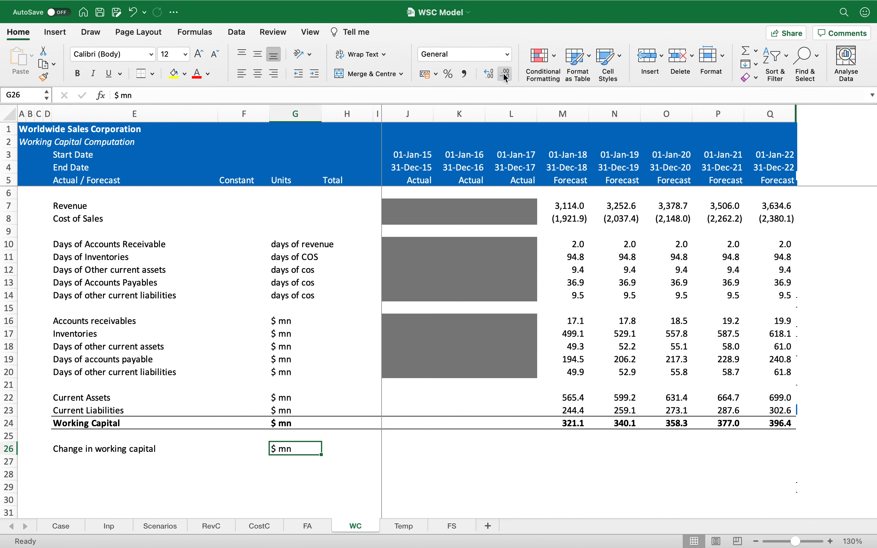
Step: Calculate Change in working capital as this year's minus last year's Working Capital and copy it across the forecast years
key(Right)
key(Right)
key(Right)
key(Right)
key(Right)
key(Right)
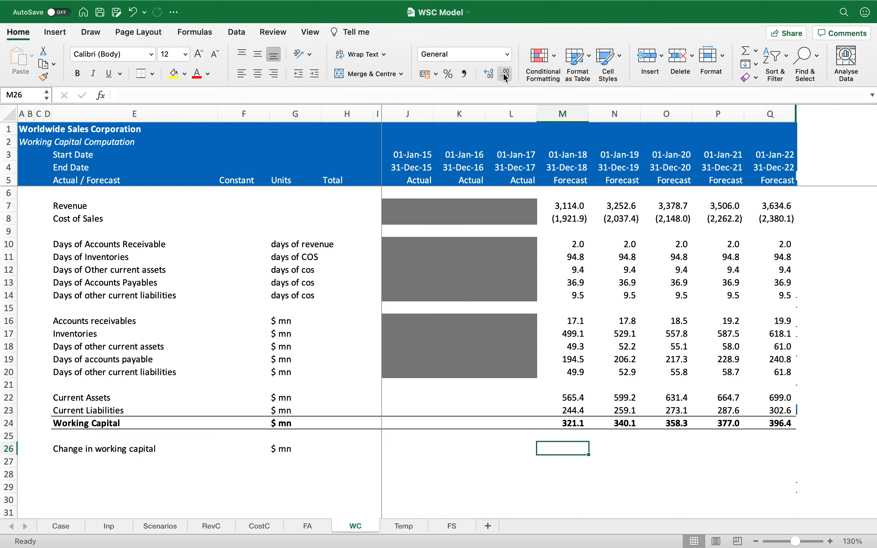
text(=)
key(Up)
key(Up)
text(-)
key(Up)
key(Up)
key(Left)
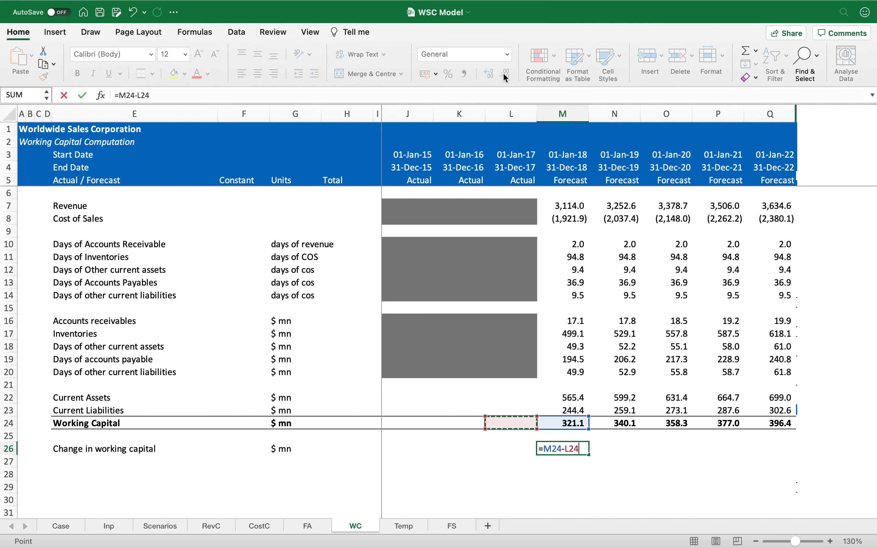
key(Return)
key(super+c)
key(shift+Right)
key(shift+Right)
key(shift+Right)
key(shift+Right)
key(Return)
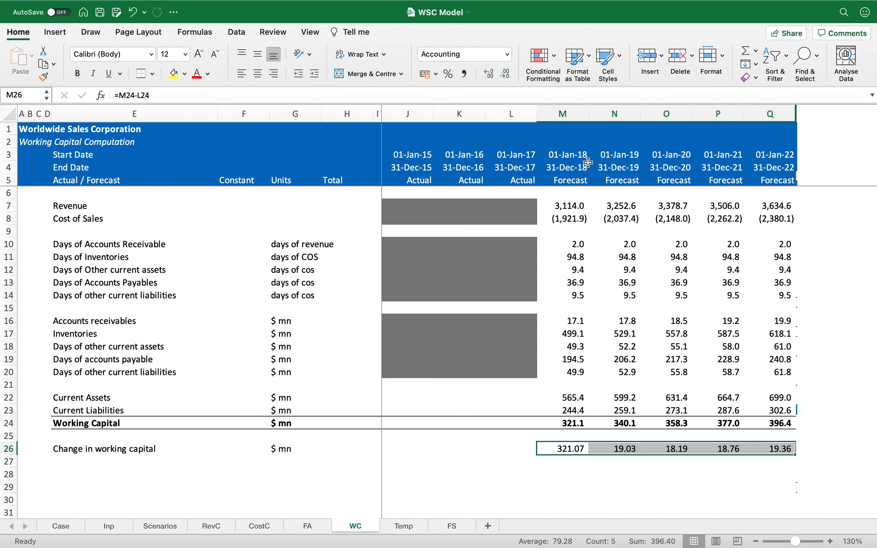
Step: Set the 2017 Current Assets to the sum of the FS balance sheet's Accounts Receivable, Inventory and Other current assets
click(568, 459)
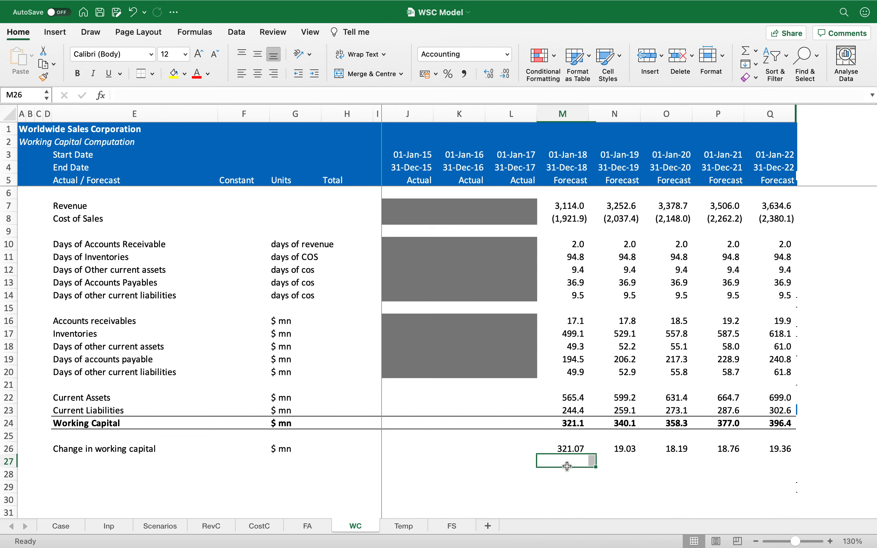
click(567, 450)
drag(523, 399, 522, 420)
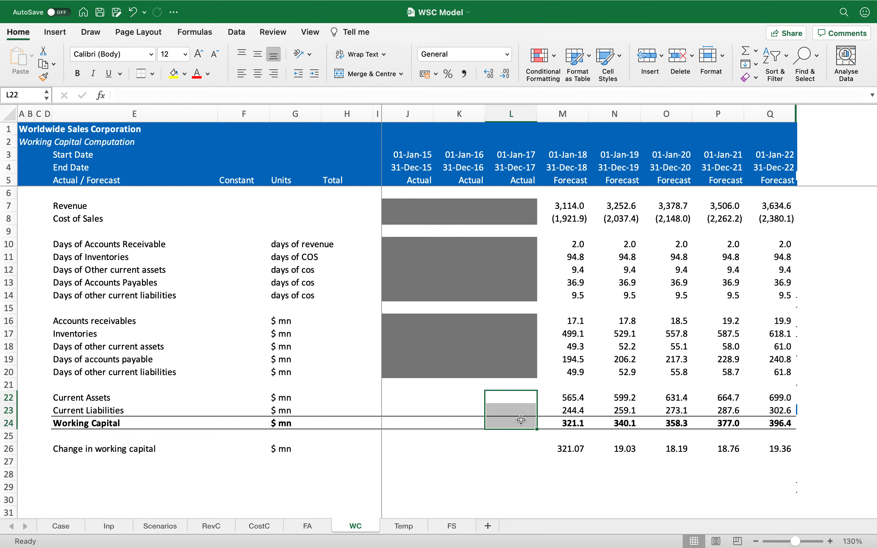
click(551, 414)
click(525, 398)
text(=SUM()
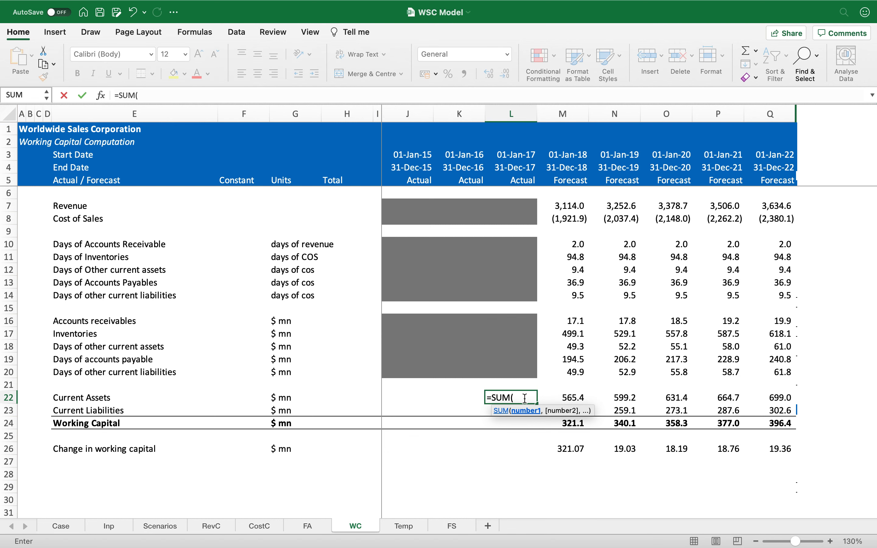
click(461, 524)
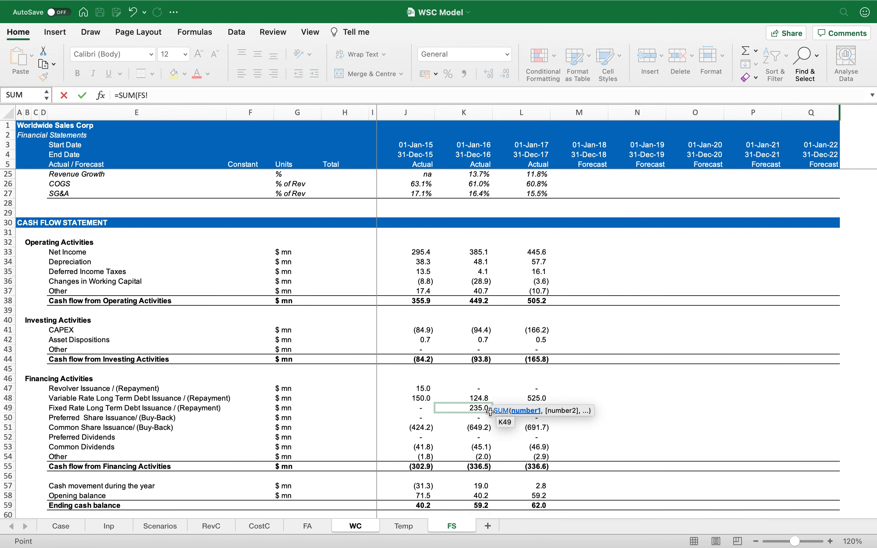
scroll(491, 406, up, 2)
scroll(491, 377, down, 10)
scroll(491, 377, down, 4)
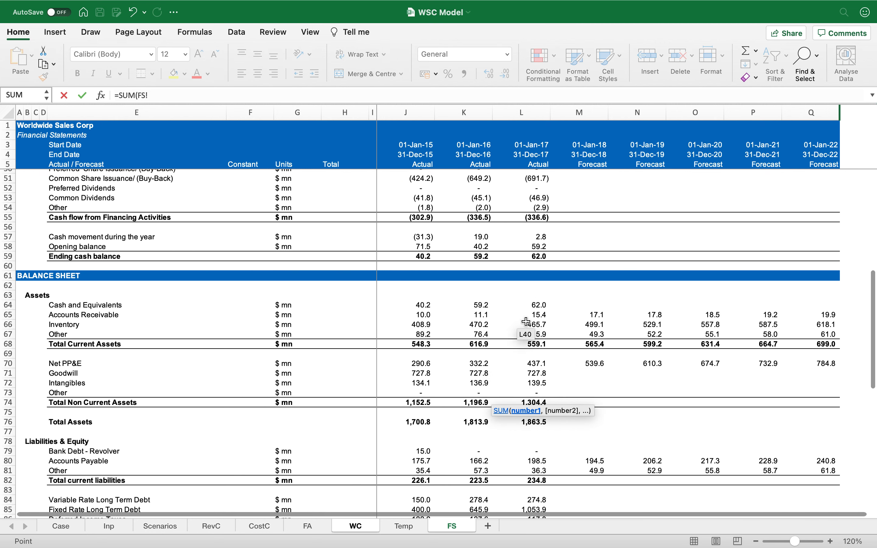
drag(538, 318, 538, 332)
text())
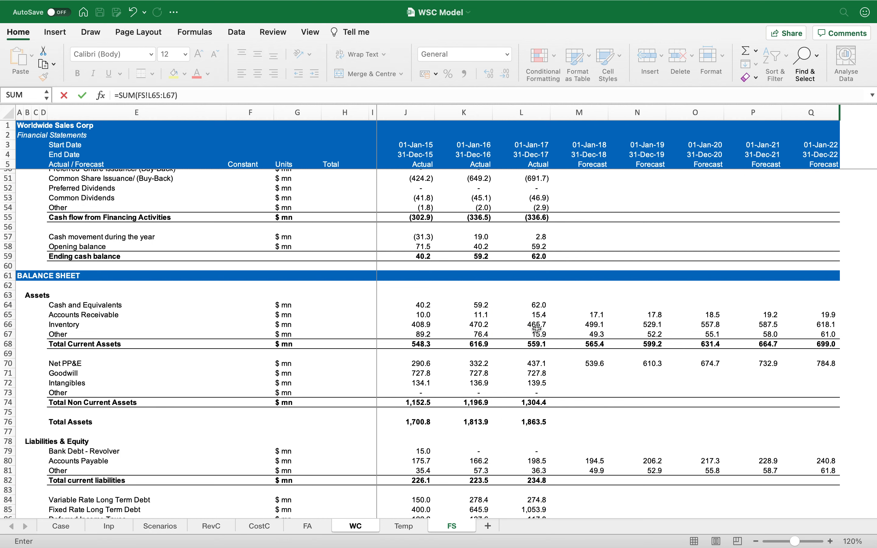
key(Return)
Step: Set the 2017 Current Liabilities to the sum of the FS balance sheet's Accounts Payable and Other liabilities
text(=sum()
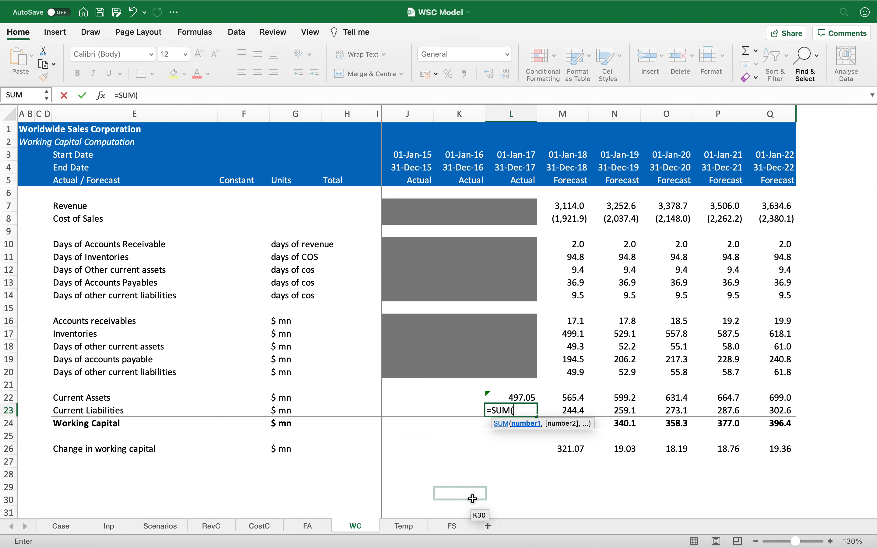
click(452, 526)
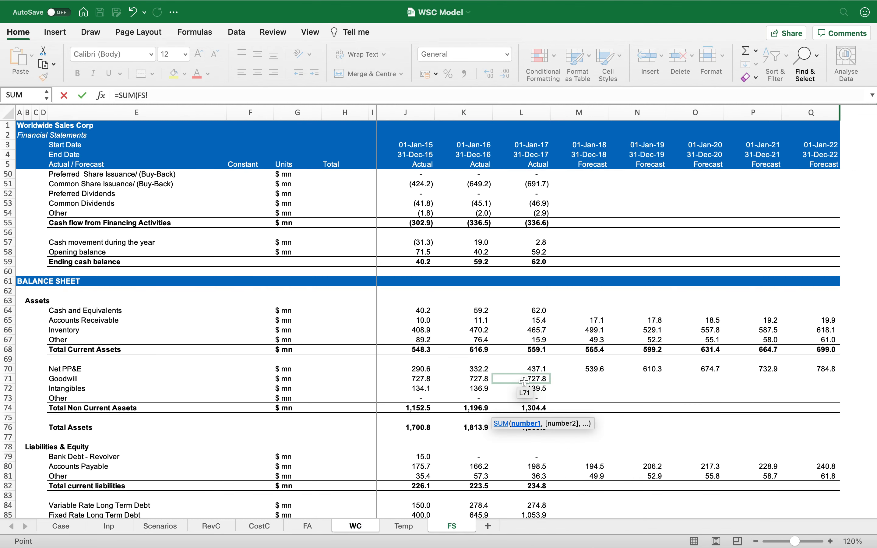
scroll(524, 381, down, 5)
click(531, 351)
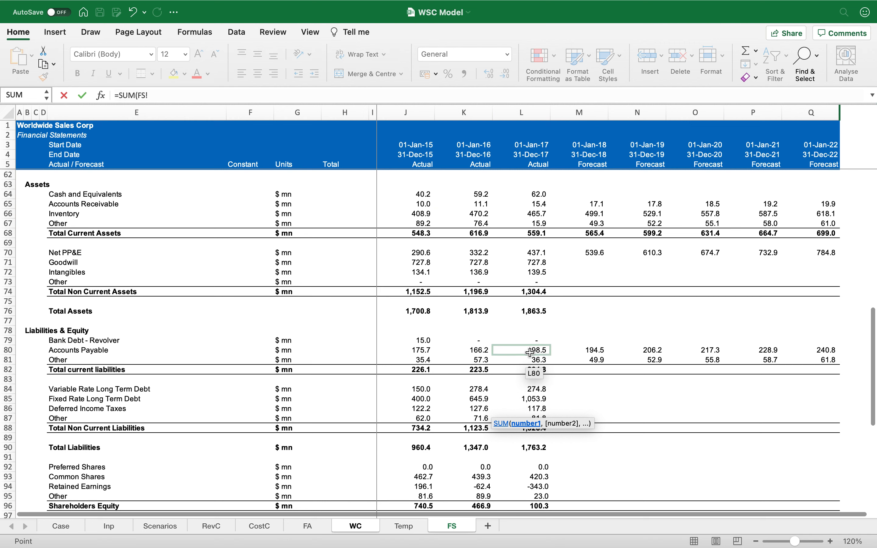
drag(531, 352, 531, 357)
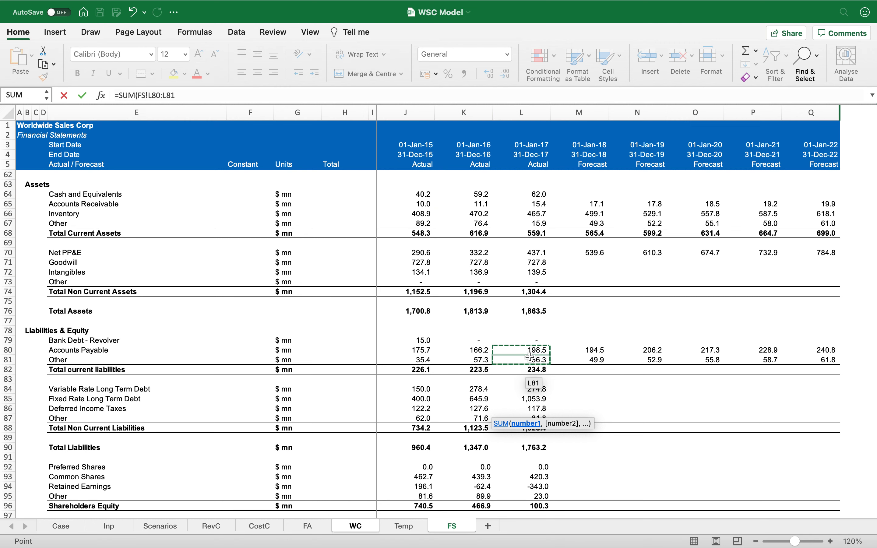
key(Return)
Step: Copy the Working Capital formula into the 2017 column
key(Right)
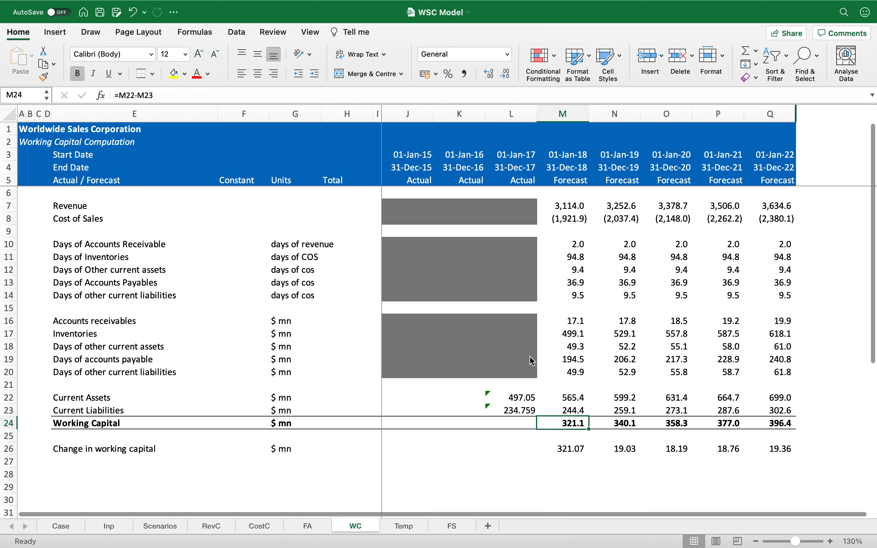
key(ctrl+c)
key(Left)
key(Return)
Step: Copy the grey shading onto the 2015 and 2016 Current Assets and Current Liabilities cells, J22:K23
key(Up)
key(Up)
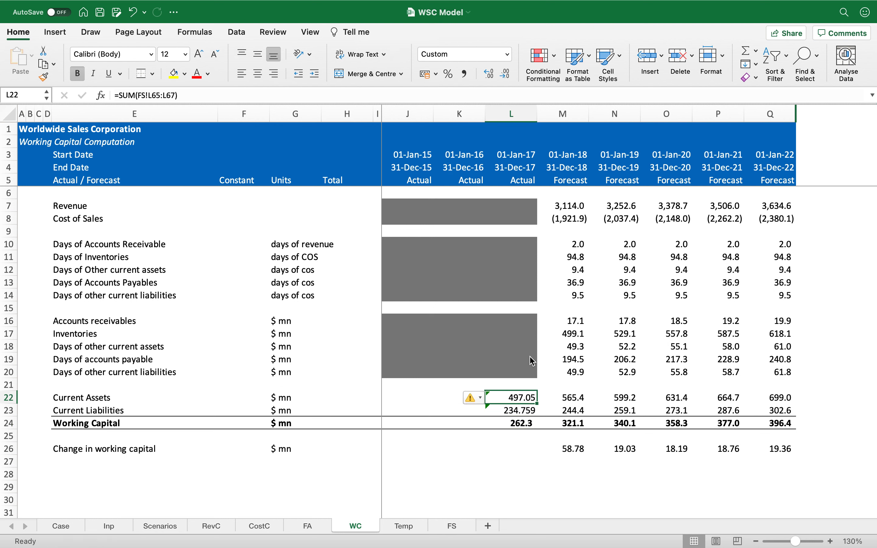
key(Left)
key(Up)
key(Up)
key(ctrl+c)
key(Down)
key(Down)
key(shift+Down)
key(shift+Left)
key(Return)
key(Right)
key(Down)
key(Down)
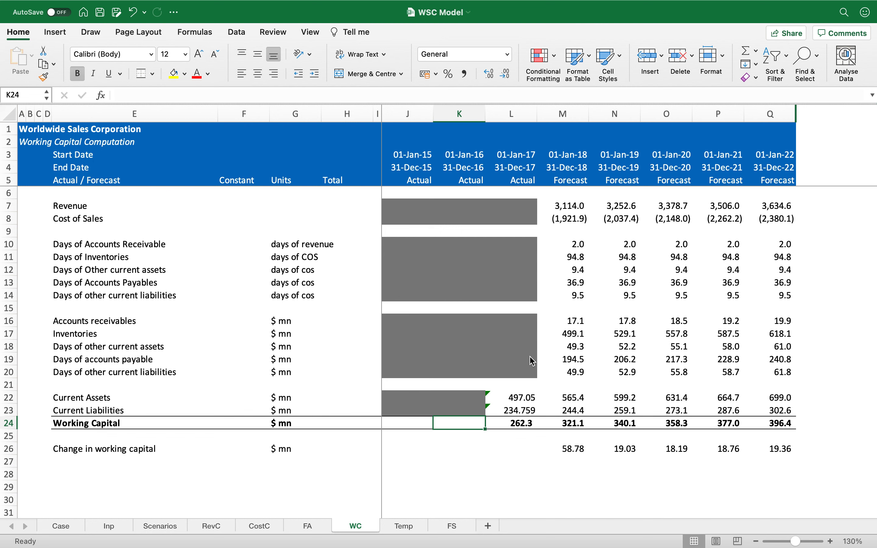
Step: Copy the Working Capital formula back into the 2015 and 2016 columns
key(Right)
key(ctrl+c)
key(Left)
key(shift+Left)
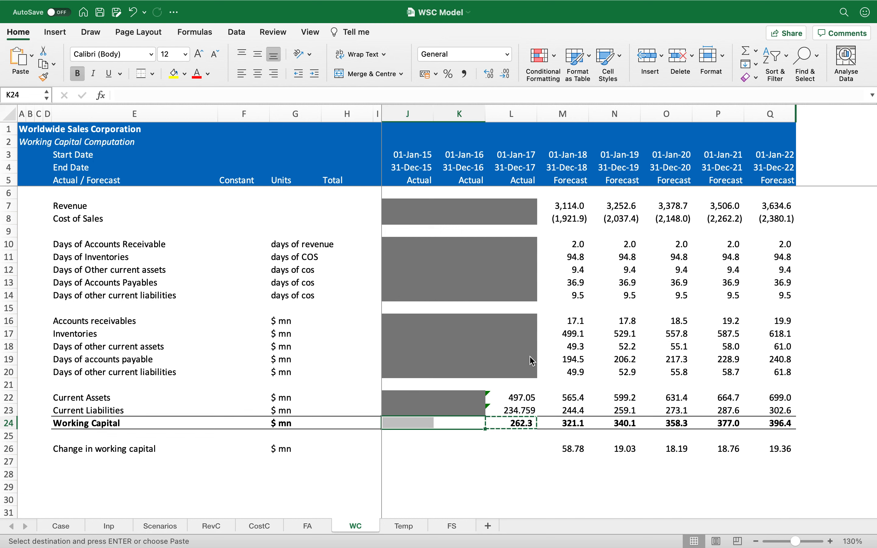
key(Return)
Step: Copy the grey shading onto the historical Change in working capital cells J26:L26
key(Left)
key(Down)
key(Down)
key(Right)
key(Up)
key(Up)
key(Up)
key(Up)
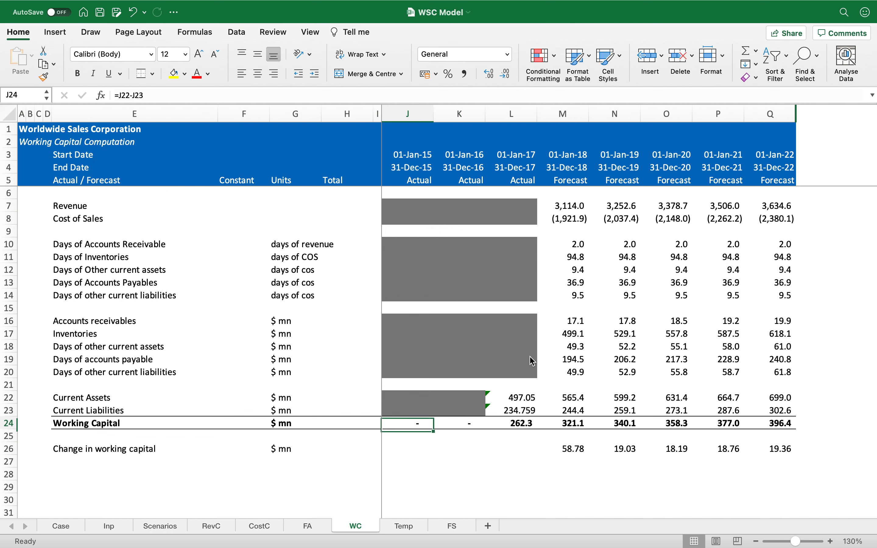
key(ctrl+c)
key(Down)
key(Down)
key(Down)
key(Down)
key(shift+Right)
key(shift+Right)
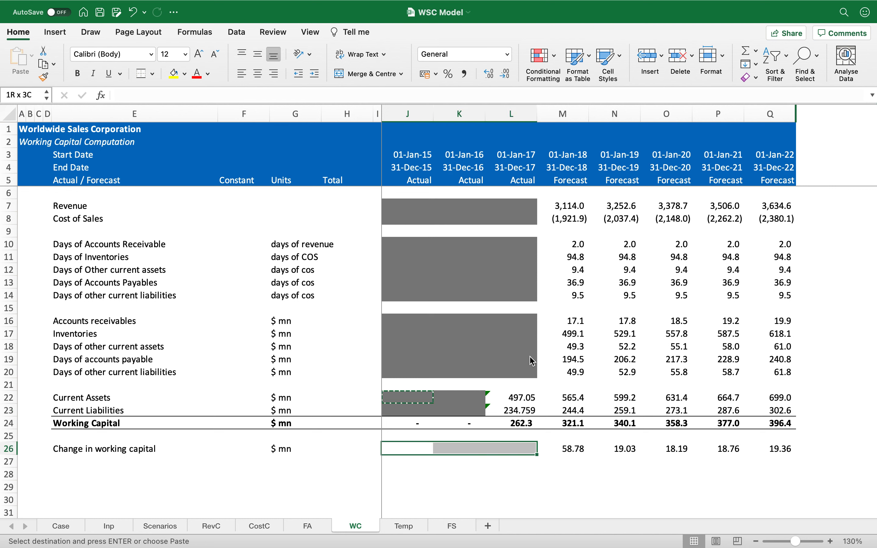
key(Return)
key(Down)
key(Down)
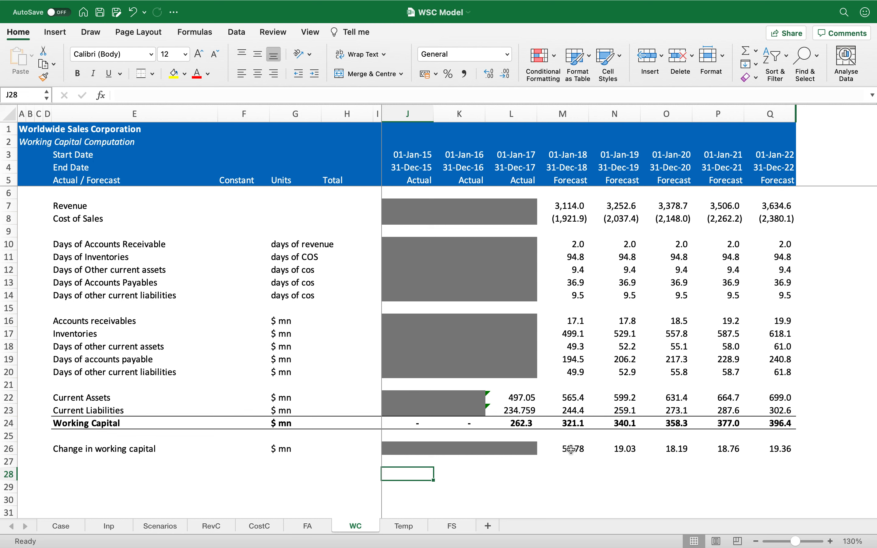
Step: Link FS Changes in Working Capital for 2018 to the negative of WC's change in working capital and copy across forecast years
drag(572, 449, 751, 448)
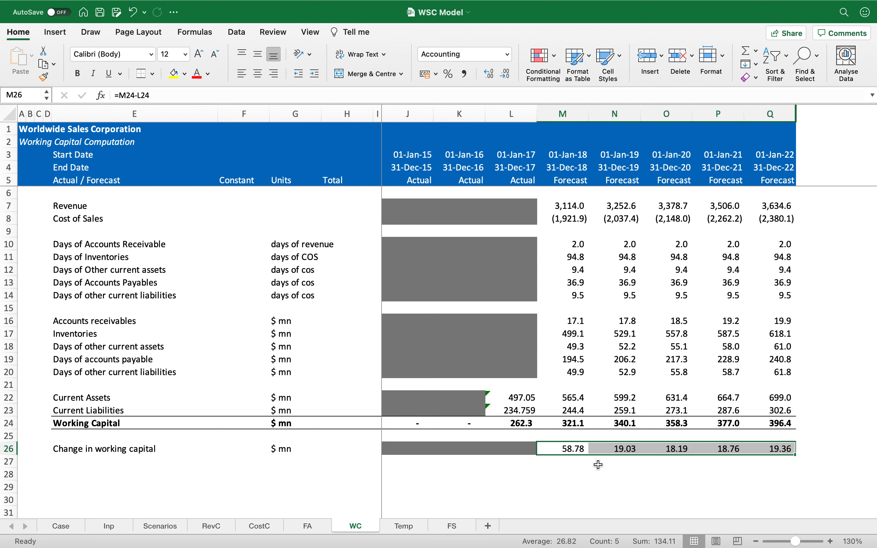
click(576, 465)
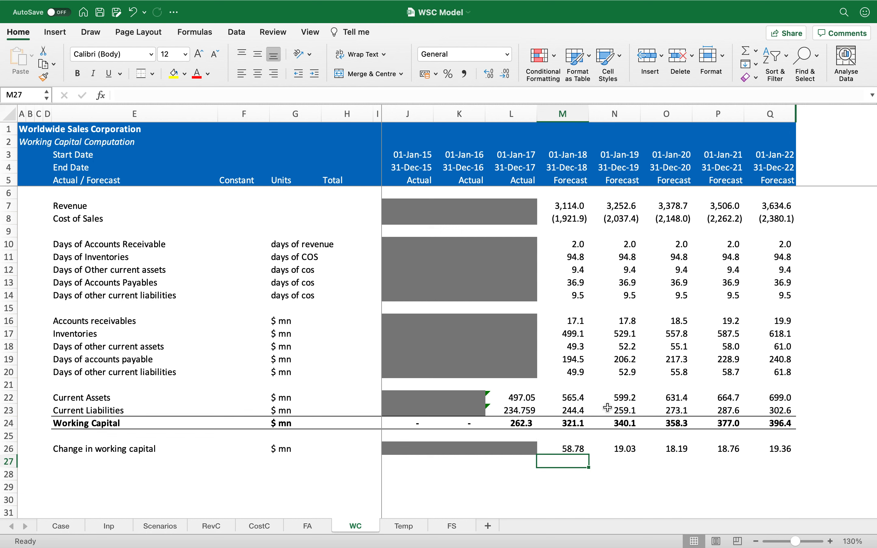
click(576, 448)
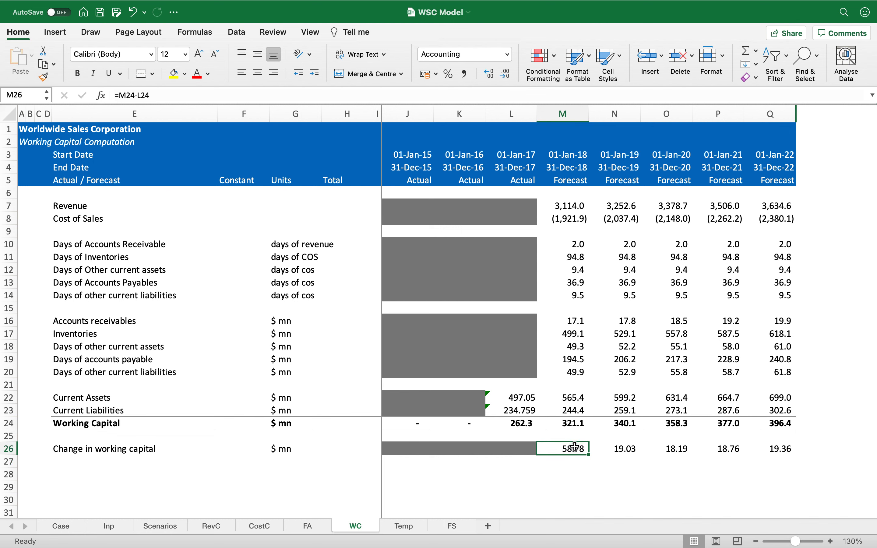
click(457, 527)
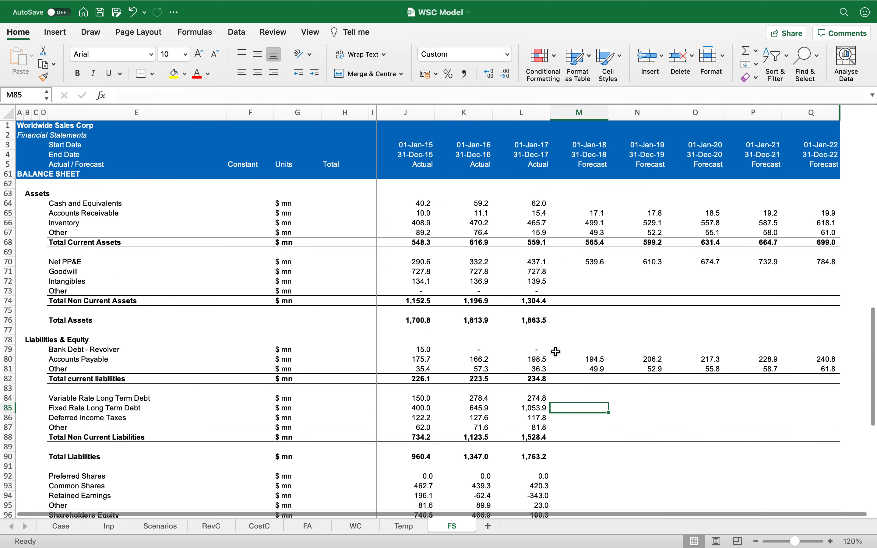
scroll(573, 396, up, 7)
scroll(572, 396, up, 5)
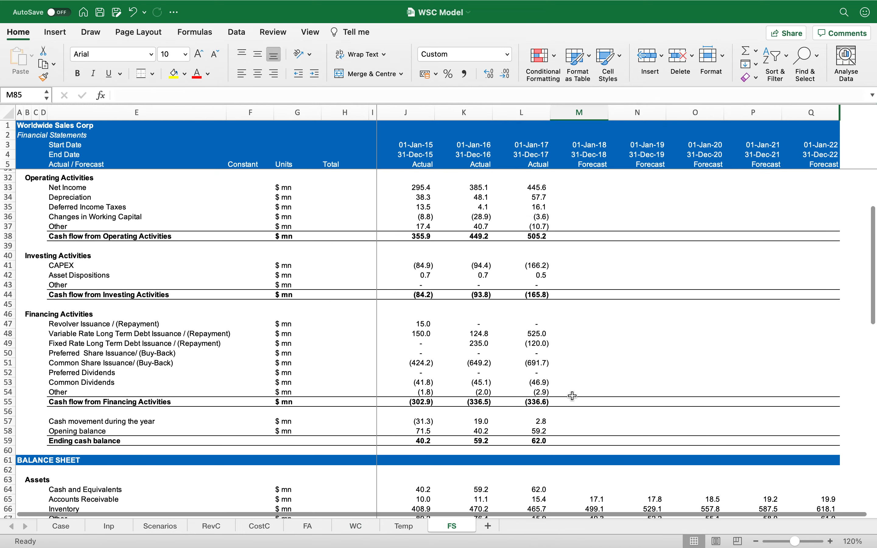
click(562, 285)
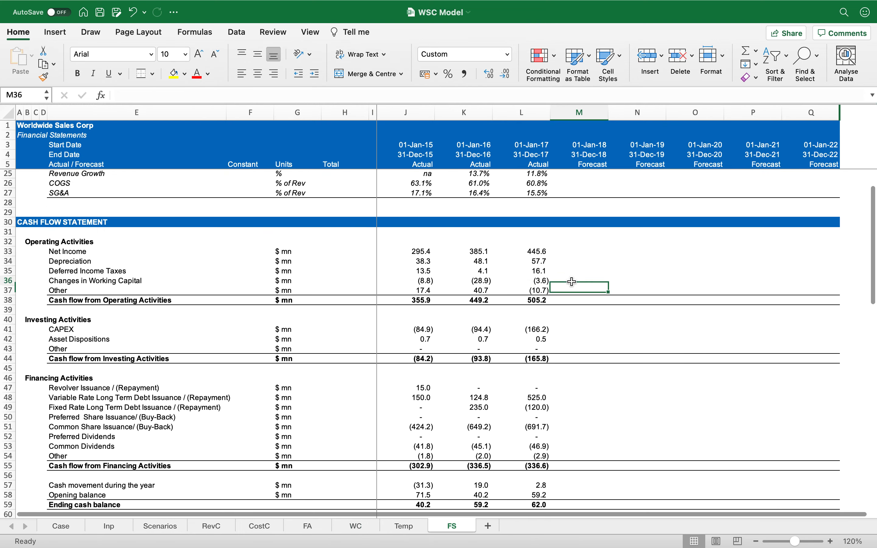
text(=-)
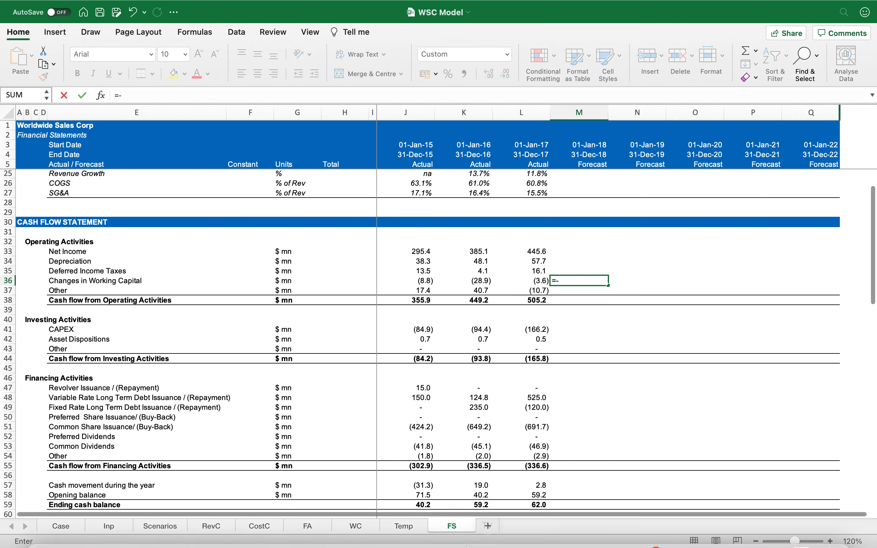
click(364, 529)
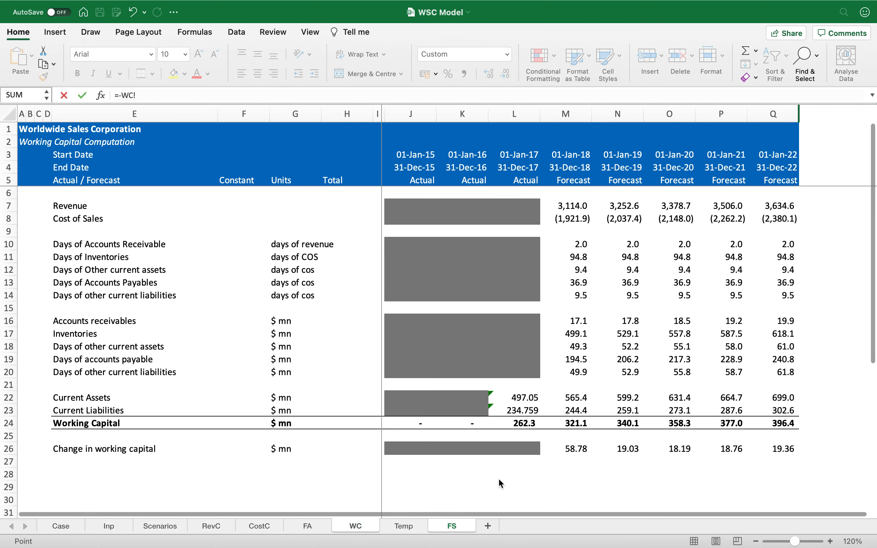
click(568, 450)
key(Return)
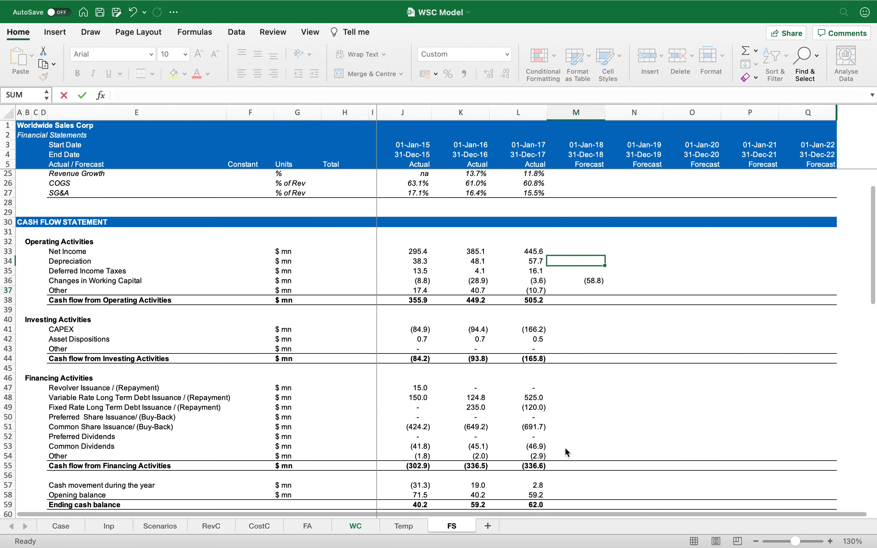
key(Up)
key(super+c)
key(shift+Right)
key(shift+Right)
key(shift+Right)
key(shift+Right)
key(Return)
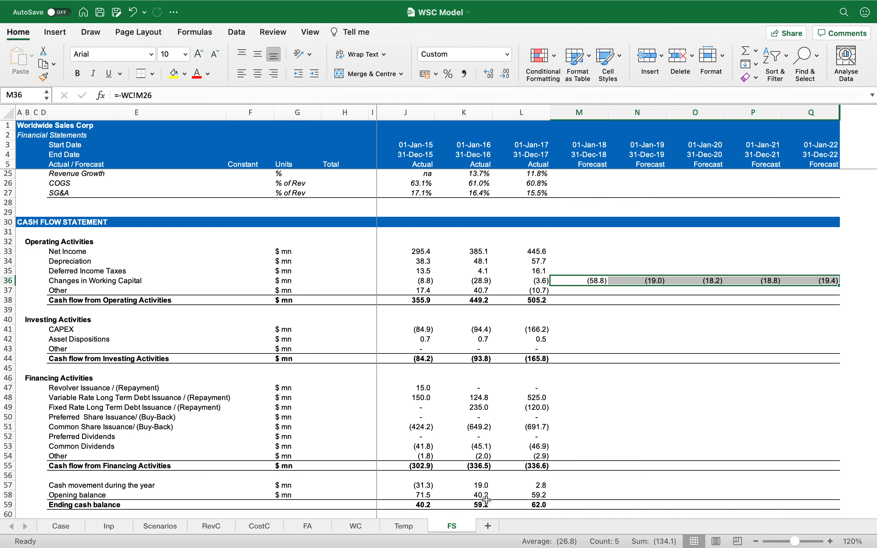
click(356, 527)
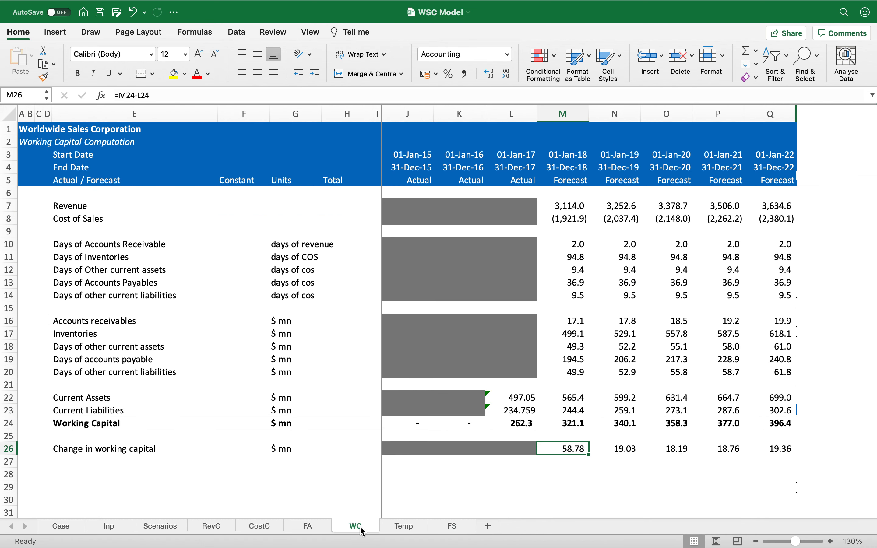
click(453, 526)
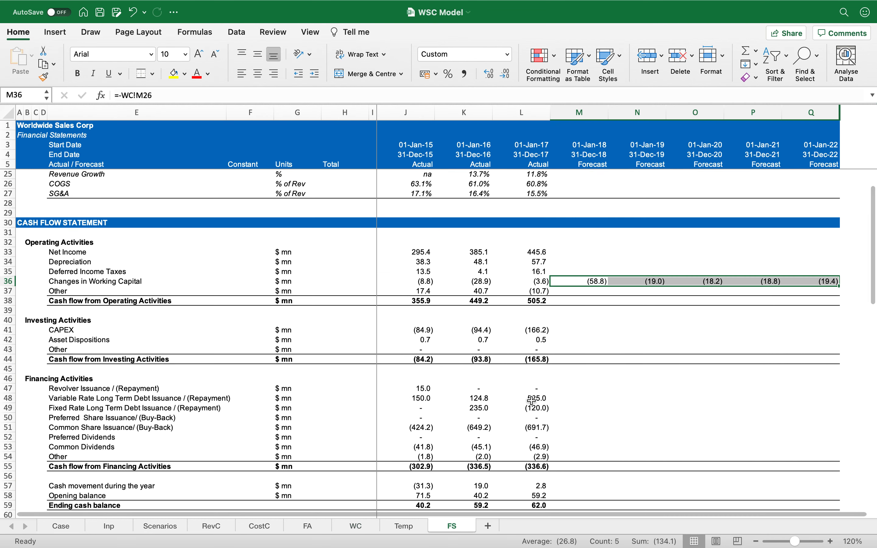
click(592, 250)
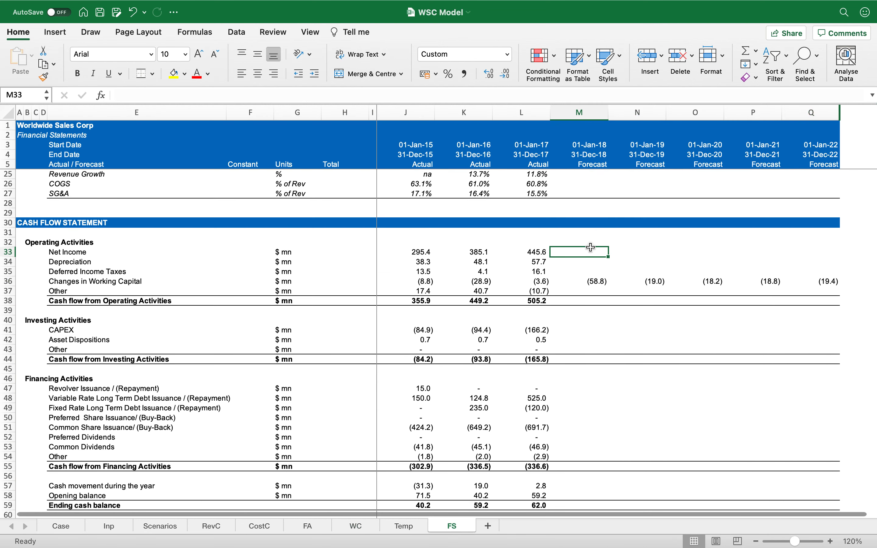
scroll(592, 248, up, 6)
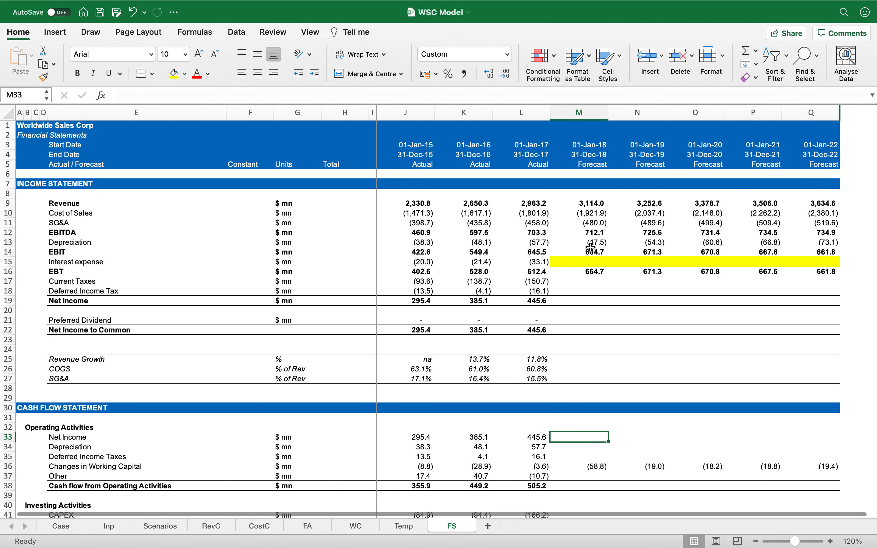
Step: Read the case's income tax and remaining assumptions, then return to the input sheet's working capital section
click(77, 529)
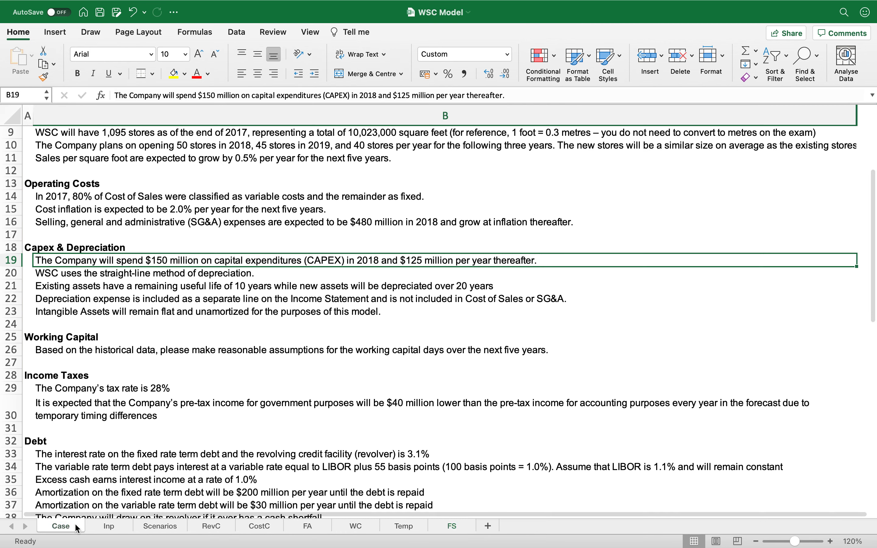
scroll(150, 352, down, 5)
scroll(150, 353, down, 3)
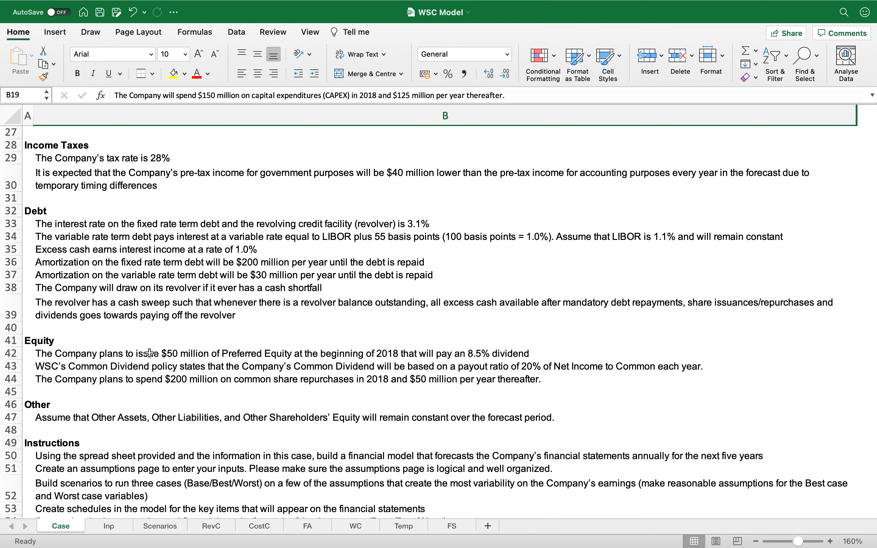
click(403, 527)
click(109, 526)
scroll(101, 455, down, 3)
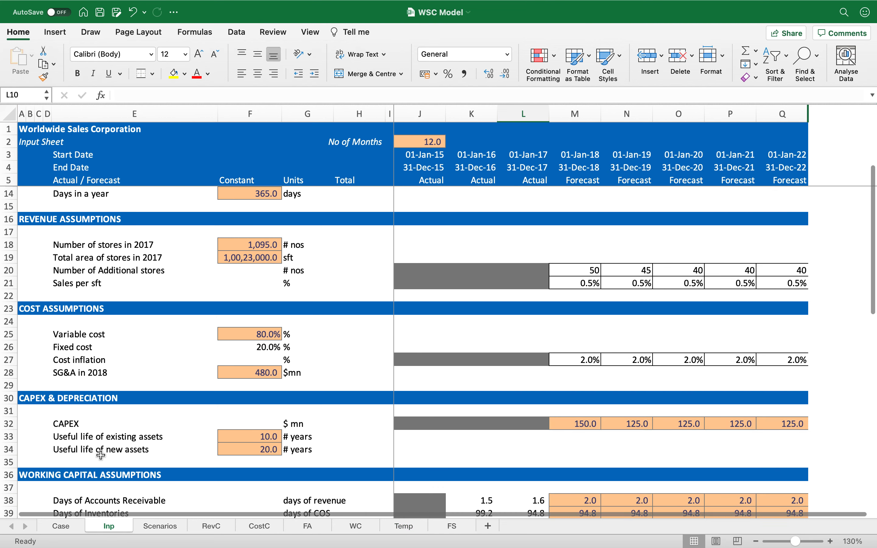
scroll(101, 455, down, 6)
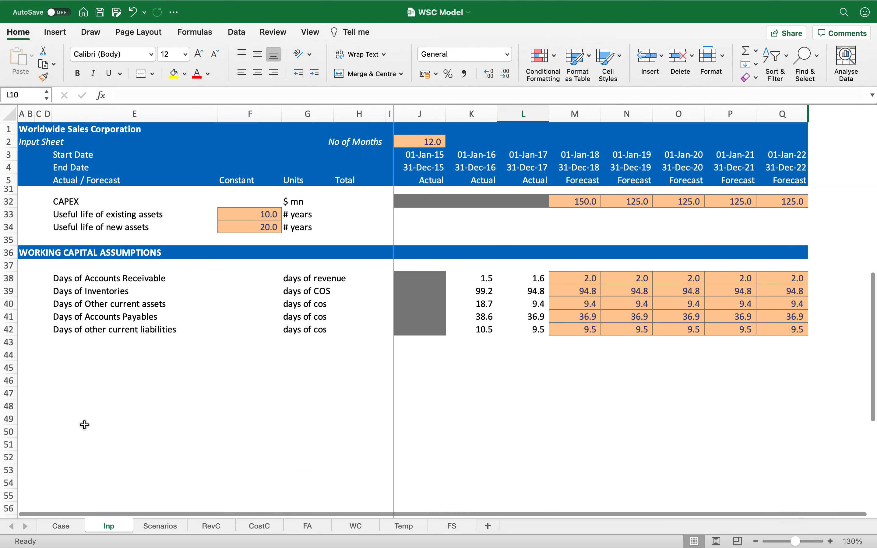
Step: Copy the WORKING CAPITAL ASSUMPTIONS header row into row 44 of the input sheet
click(24, 254)
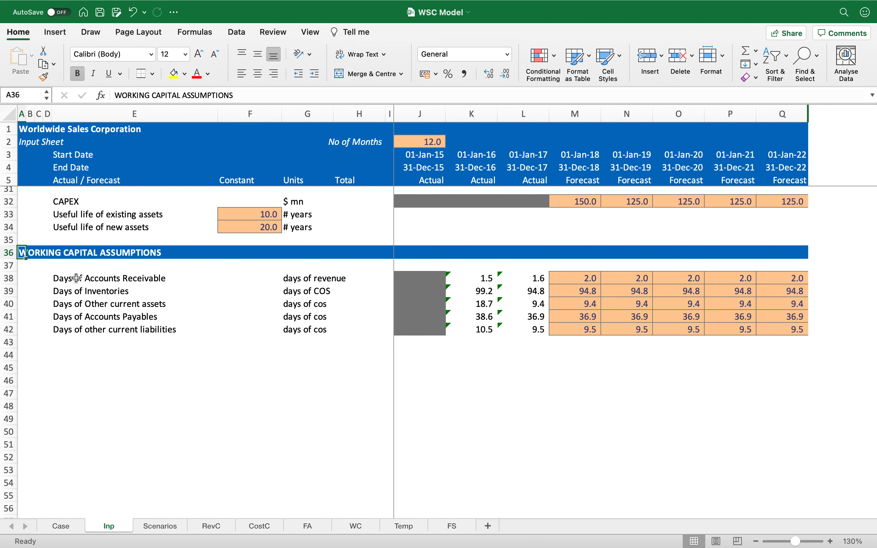
key(shift+space)
key(super+c)
key(Down)
key(Down)
key(Down)
key(Down)
key(Down)
key(Down)
key(Down)
key(Down)
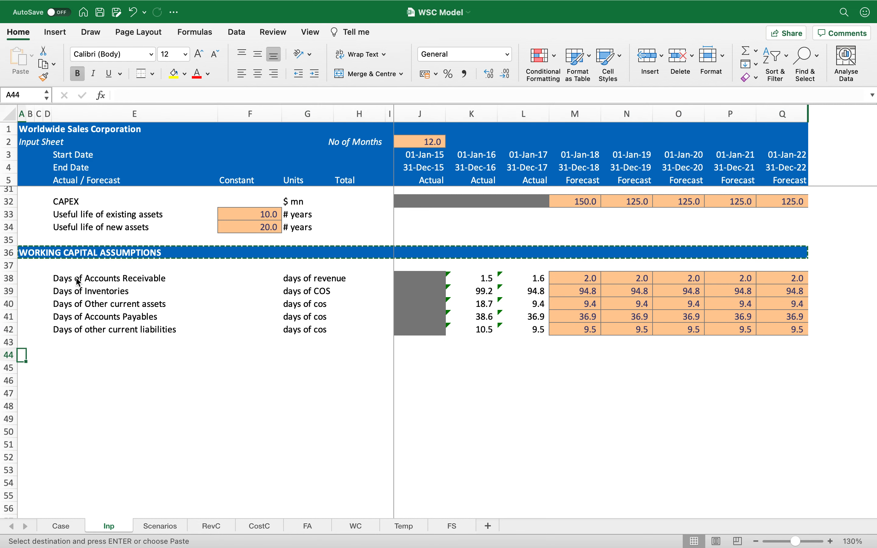
key(super+v)
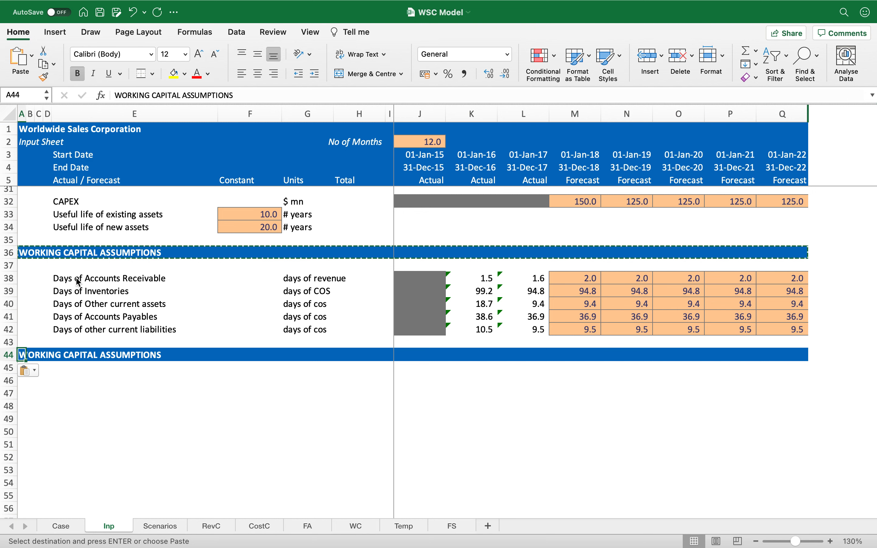
Step: Retitle the row 44 header as TAXATION ASSUMPTIONS
text(Taxatio)
key(BackSpace)
key(BackSpace)
key(BackSpace)
key(BackSpace)
key(BackSpace)
key(BackSpace)
key(BackSpace)
text(TAXATION AC)
key(BackSpace)
text(SSUMPTIONS)
key(Return)
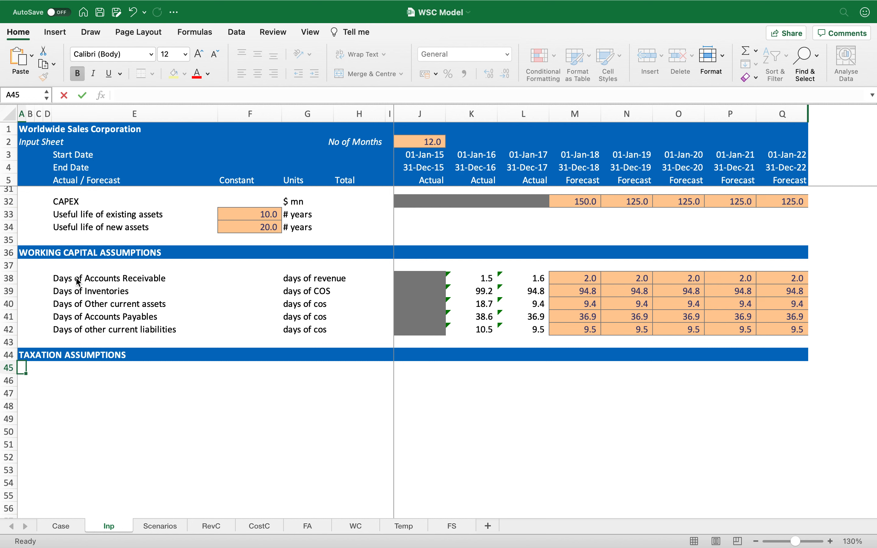
Step: Add a "tax rate" label in row 46 under the taxation header
key(Right)
key(Right)
key(Right)
key(Right)
key(Down)
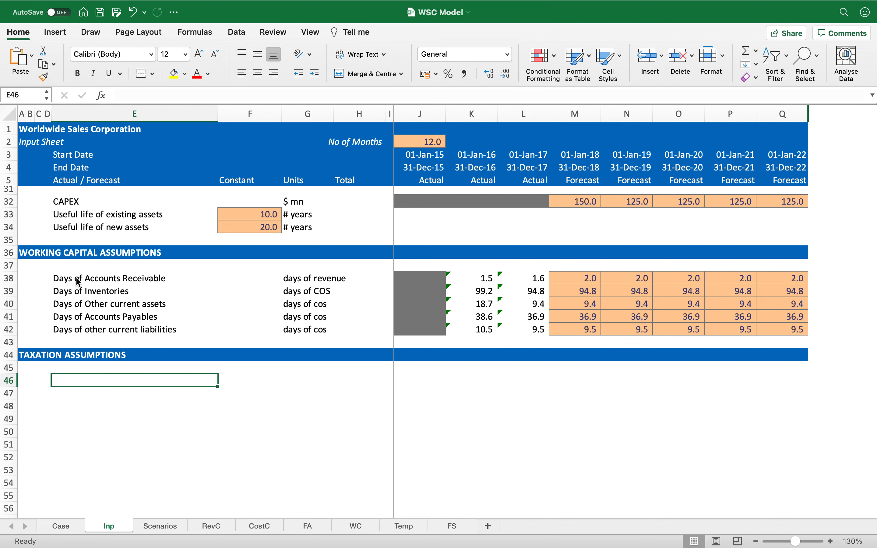
text(tax rate)
key(Return)
Step: Enter a 28% tax rate in the constant column, copying the orange input-cell formatting onto it
key(Up)
key(Right)
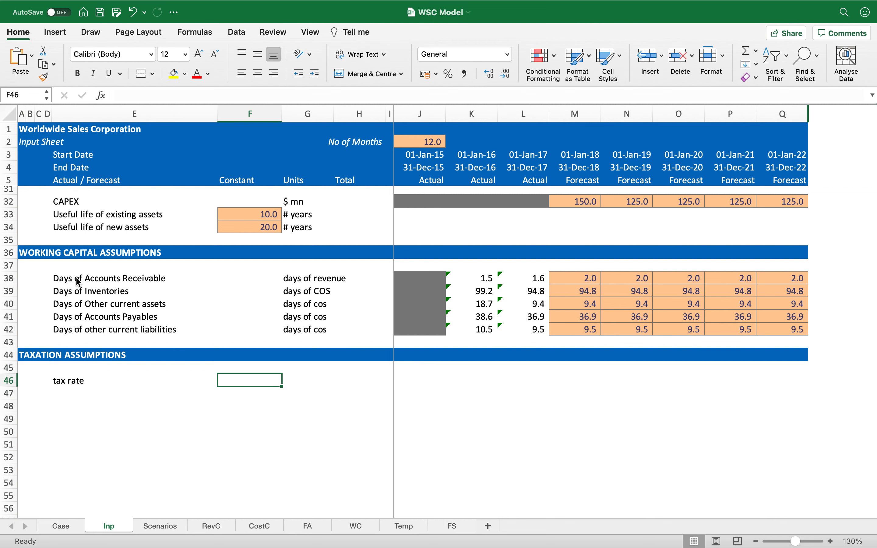
key(Up)
key(super+Up)
key(super+c)
key(Down)
key(Down)
key(Down)
key(Down)
key(Down)
key(Down)
key(Down)
key(Down)
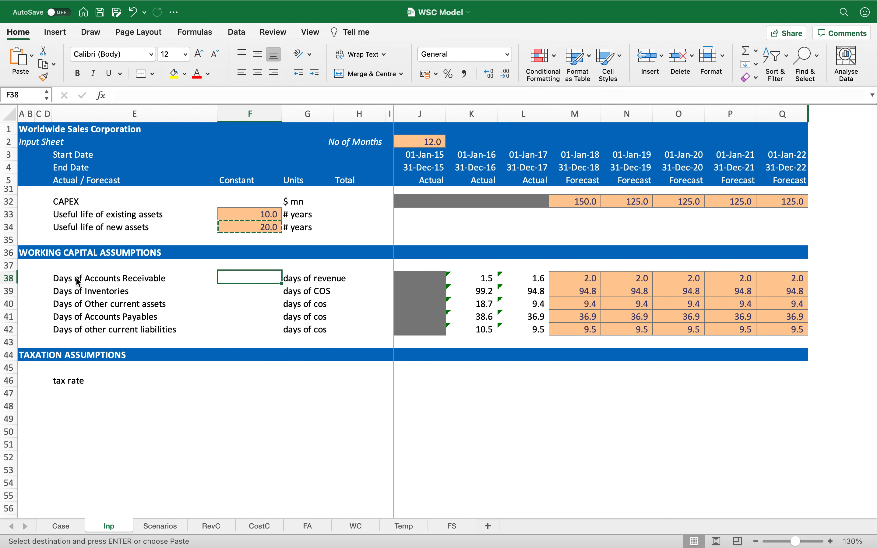
key(Down)
key(Down)
key(Down)
key(Down)
key(Return)
key(Up)
key(Down)
text(28)
key(ctrl+Return)
click(451, 75)
text(28)
key(Return)
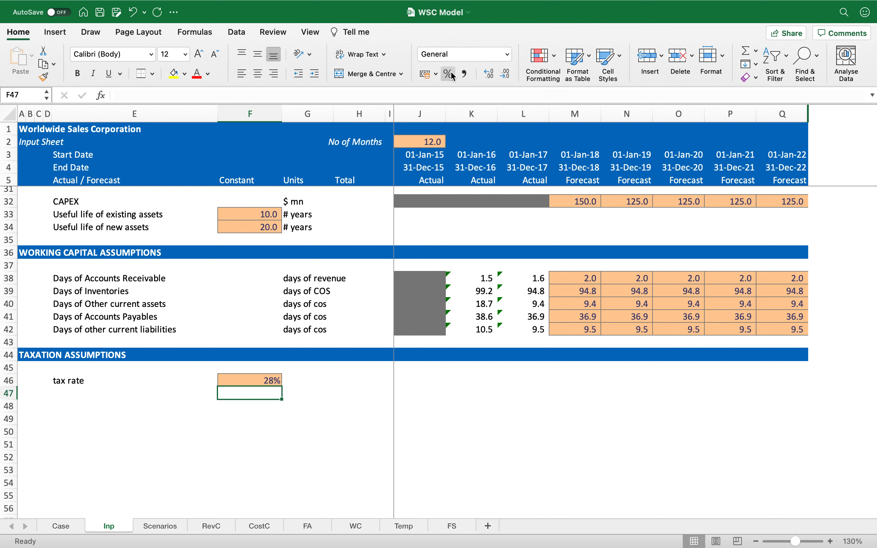
Step: Set the tax rate's unit to %
key(Up)
key(Right)
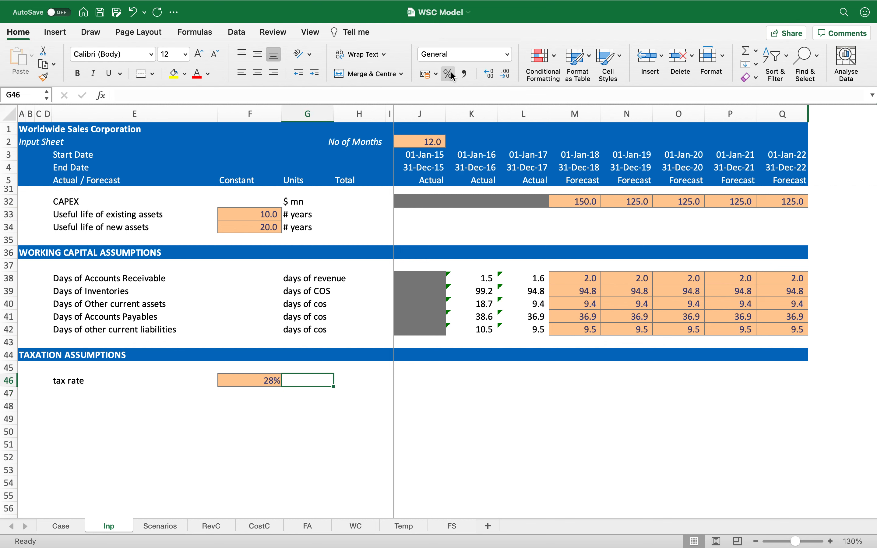
text(%)
key(Return)
Step: Add the label "Temporary timing difference" below the tax rate
key(Left)
key(Left)
text(Temporary t)
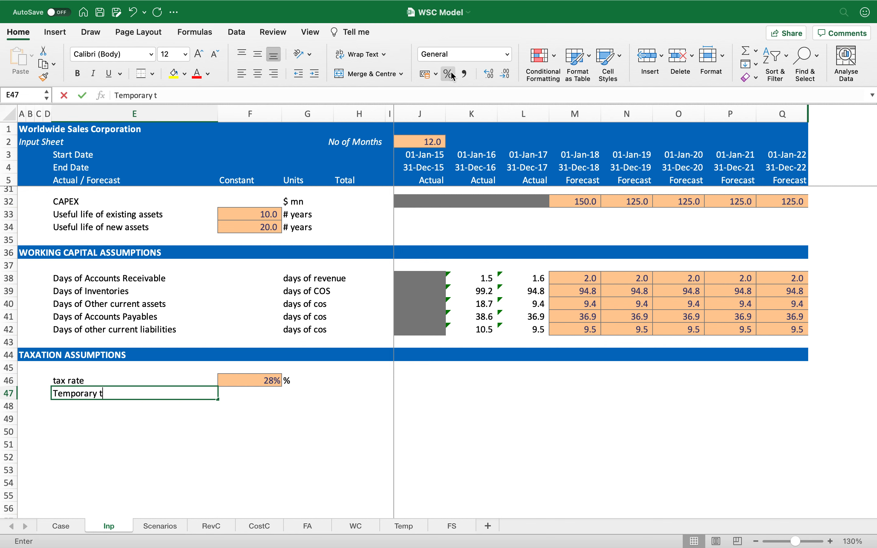
text(iming difference)
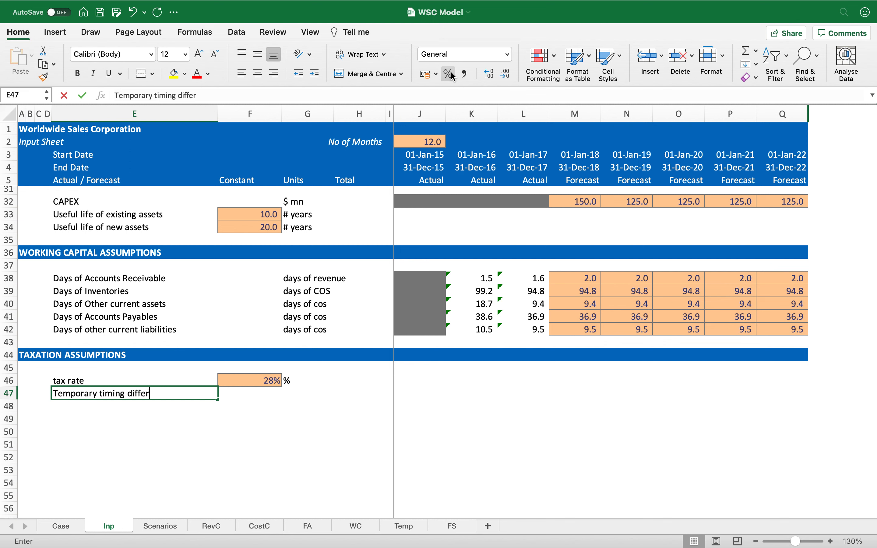
Step: Capitalize the tax rate label to "Tax rate"
key(Up)
key(F2)
key(Left)
key(Left)
key(Left)
key(Left)
key(Home)
key(Delete)
text(T)
key(Return)
Step: Enter 40 as the temporary timing difference constant, formatted as an orange input cell
key(Right)
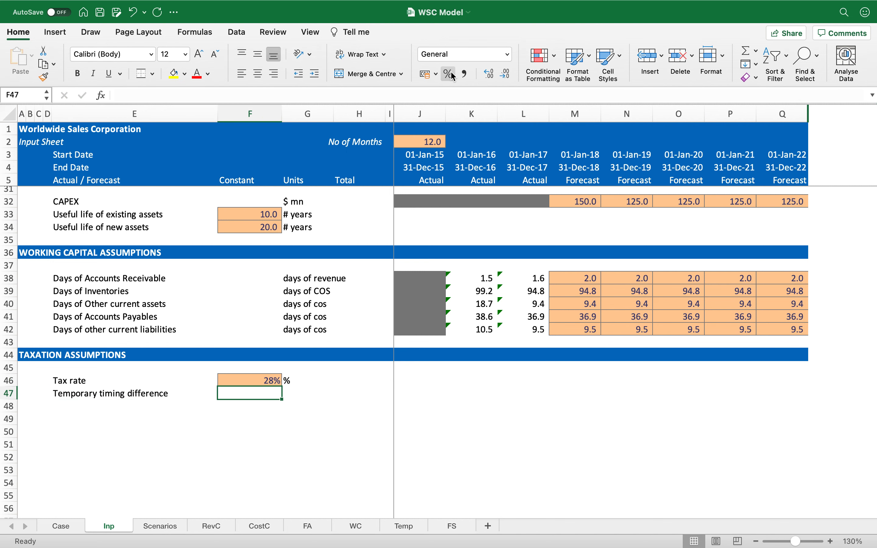
key(Up)
key(super+Up)
key(super+c)
key(Down)
key(Down)
key(Down)
key(Down)
key(Down)
key(Down)
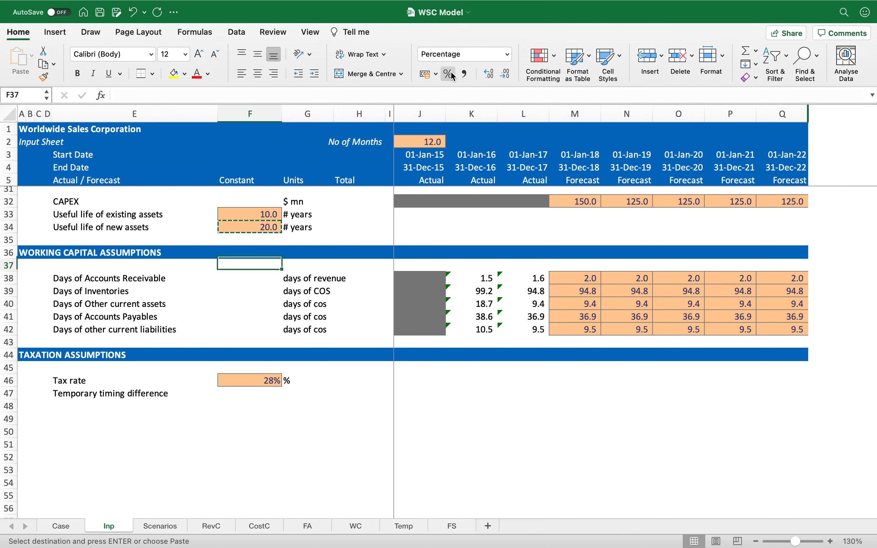
key(Down)
key(Down)
key(Down)
key(Down)
key(Down)
key(Down)
key(Down)
key(Down)
key(Up)
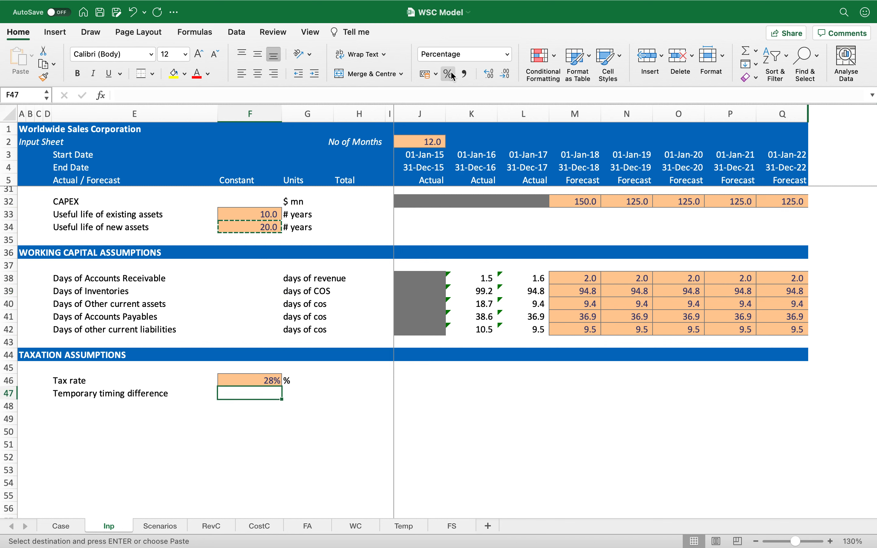
key(shift+Right)
key(Left)
key(Right)
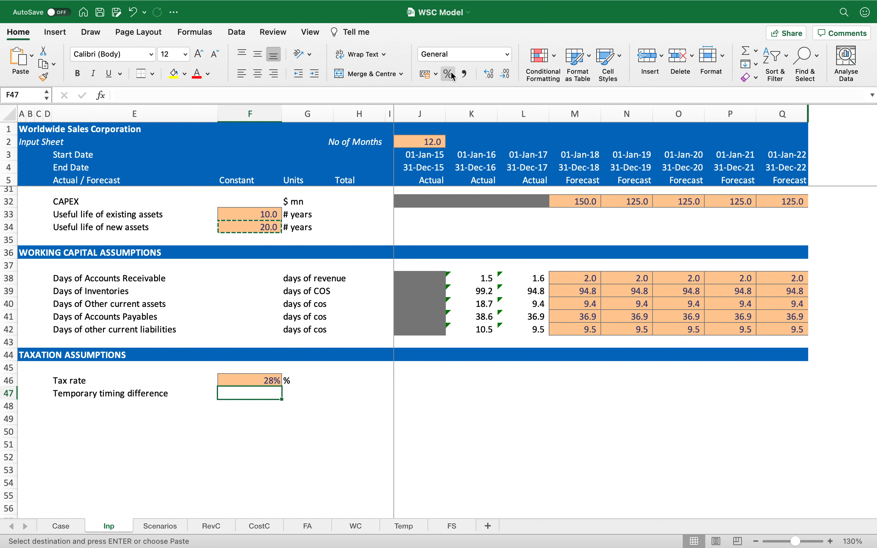
key(Return)
text(40)
key(Return)
Step: Set the temporary timing difference's unit to $ mn
key(Up)
key(Right)
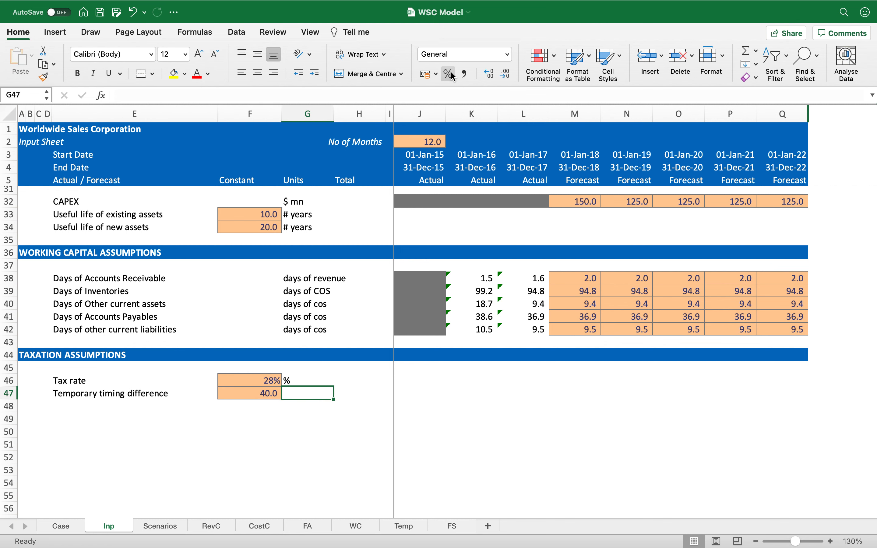
text($ mn)
key(Return)
key(Left)
key(Left)
key(Left)
key(Left)
key(Left)
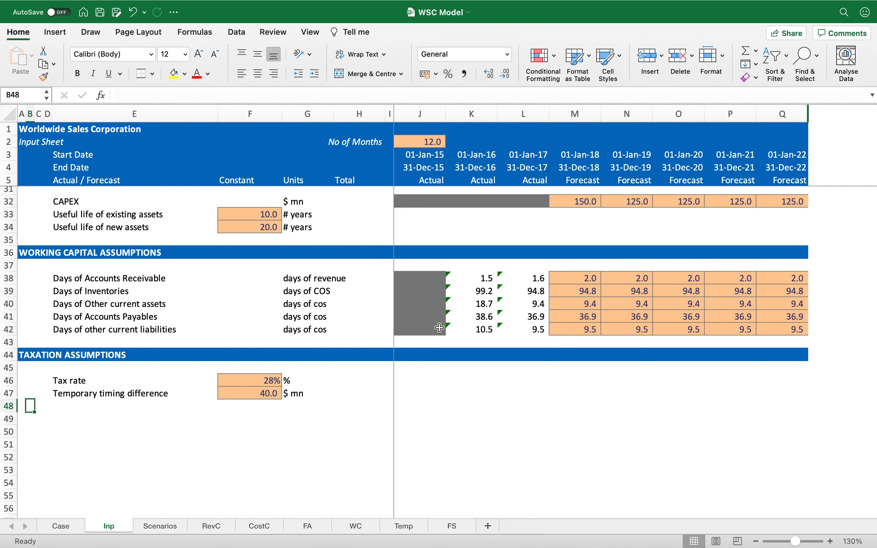
Step: Duplicate the Temp template sheet and rename the copy Tax
click(403, 526)
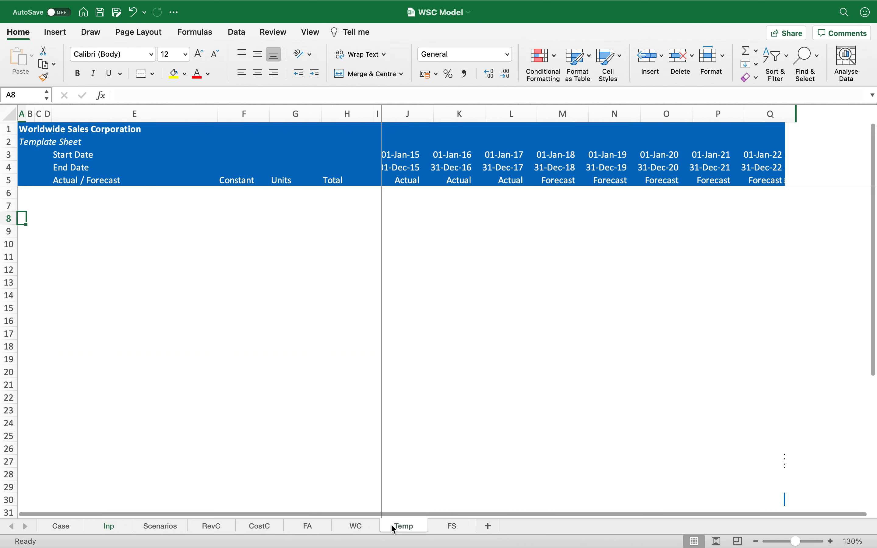
mouse_move(406, 529)
mouse_down()
mouse_move(484, 523)
mouse_move(387, 522)
mouse_move(393, 528)
mouse_up()
double_click(395, 527)
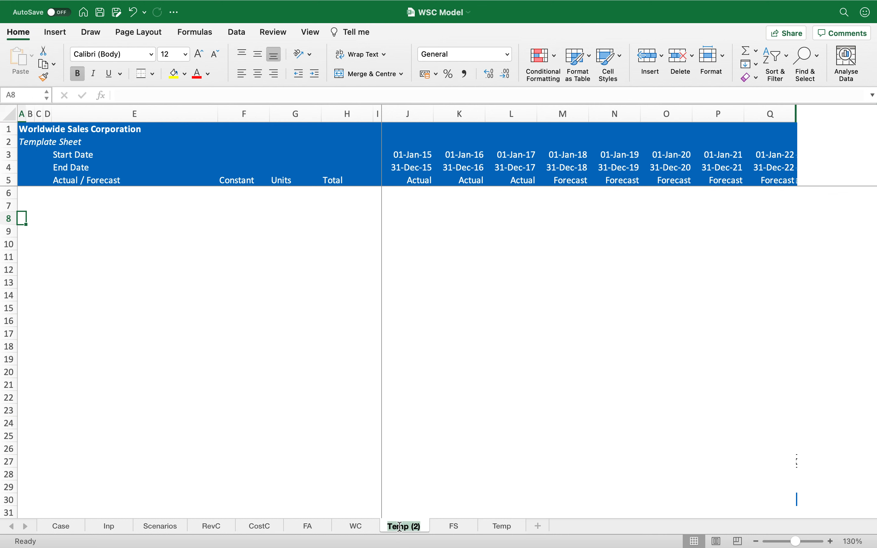
text(Ta)
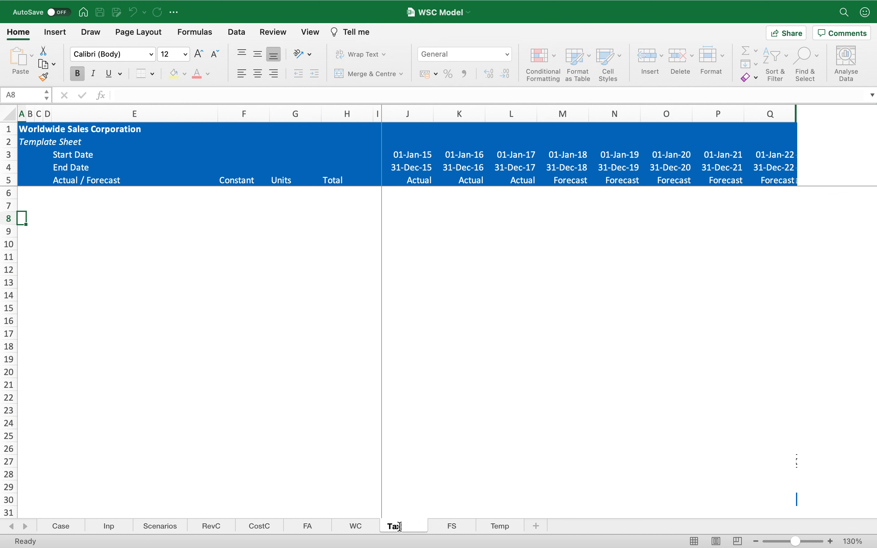
text(x)
key(Return)
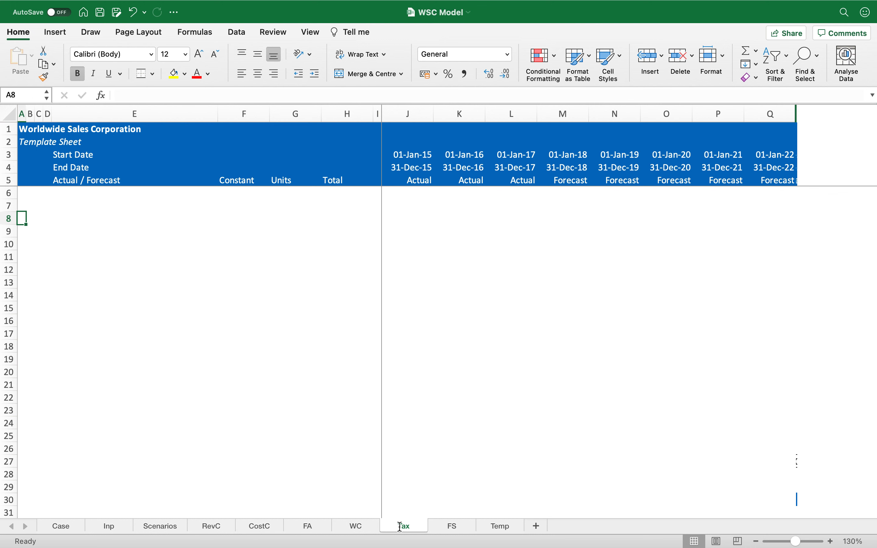
Step: Enter a Current Taxes label in E7 of the Tax sheet and undo it
key(Up)
key(Up)
key(Up)
key(Up)
key(Down)
key(Down)
key(Down)
key(Down)
key(Up)
key(Right)
key(Right)
key(Right)
key(Right)
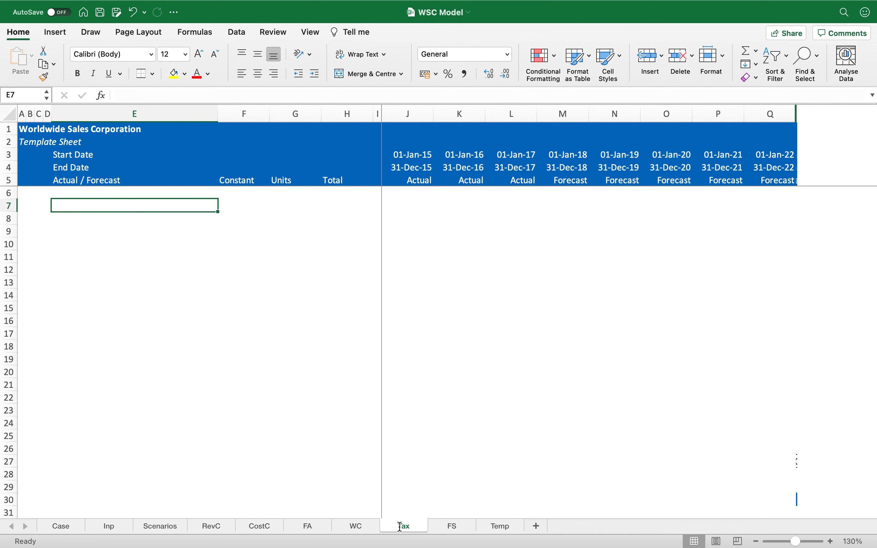
text(Current Taxes)
key(Return)
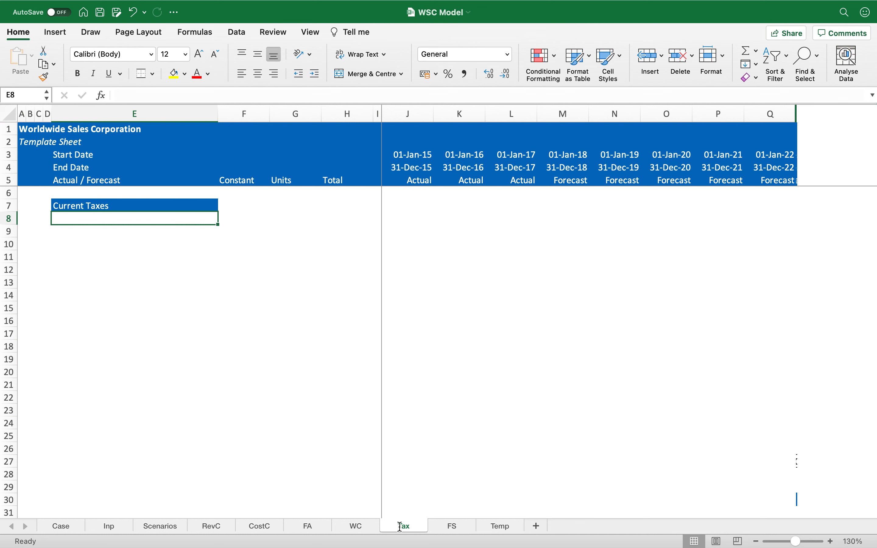
key(super+z)
Step: Add the labels Current Tax expense and Deferred Tax expense in rows 11 and 12 of the Tax sheet
key(Down)
key(Down)
key(Down)
key(Down)
text(Current Tax expense)
key(Return)
text(D)
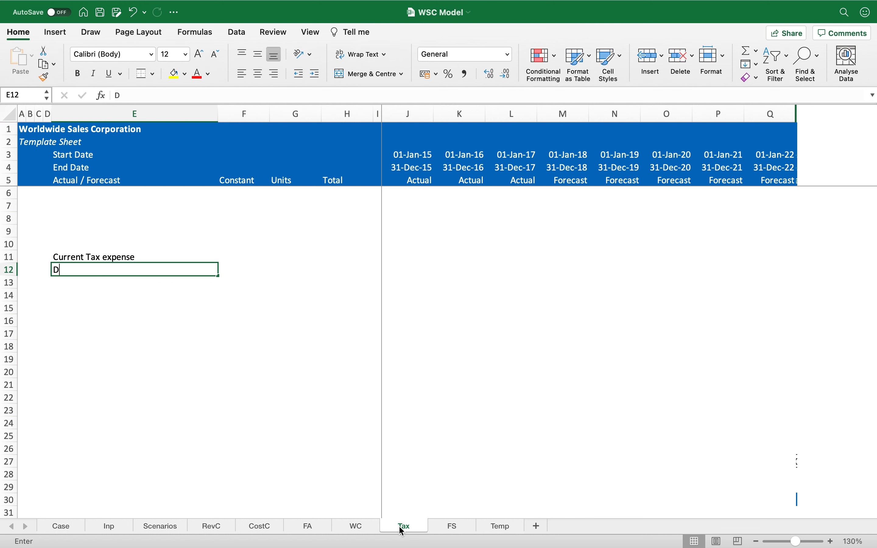
text(eferred Tax expense)
key(Return)
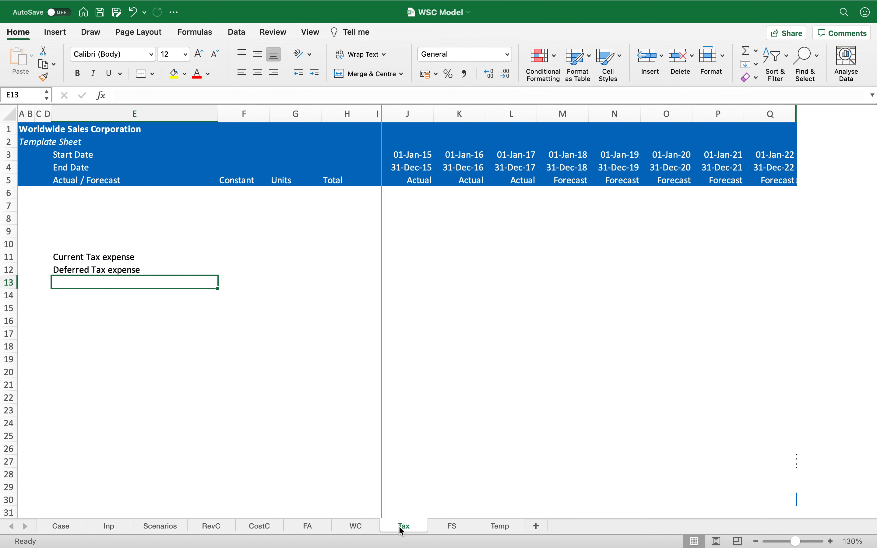
key(Up)
key(Up)
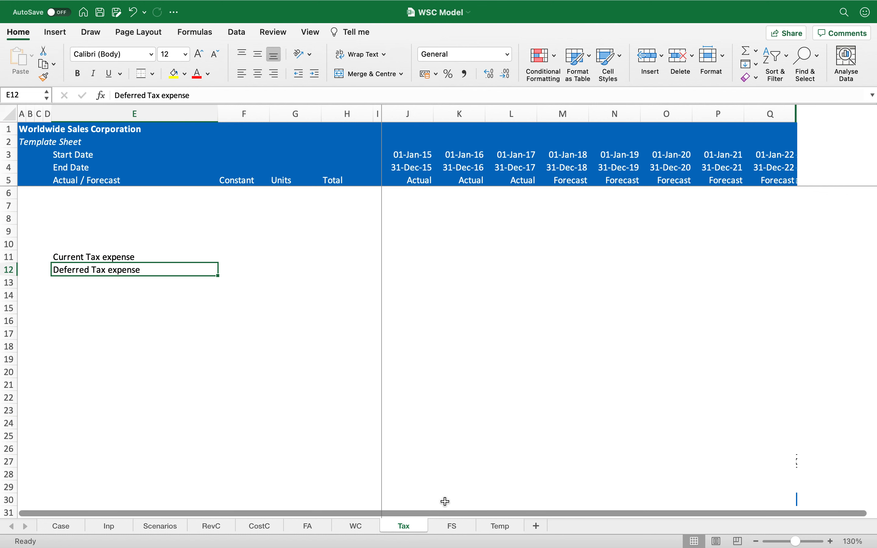
key(Right)
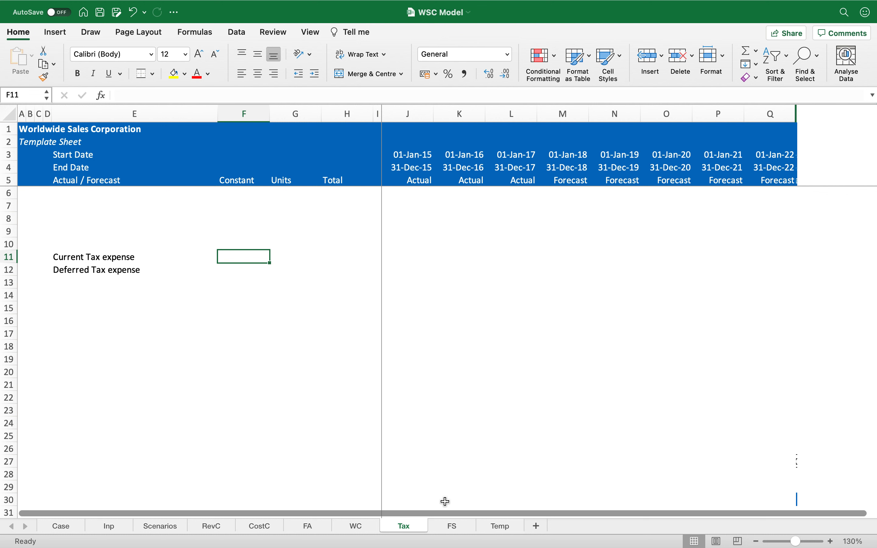
key(Down)
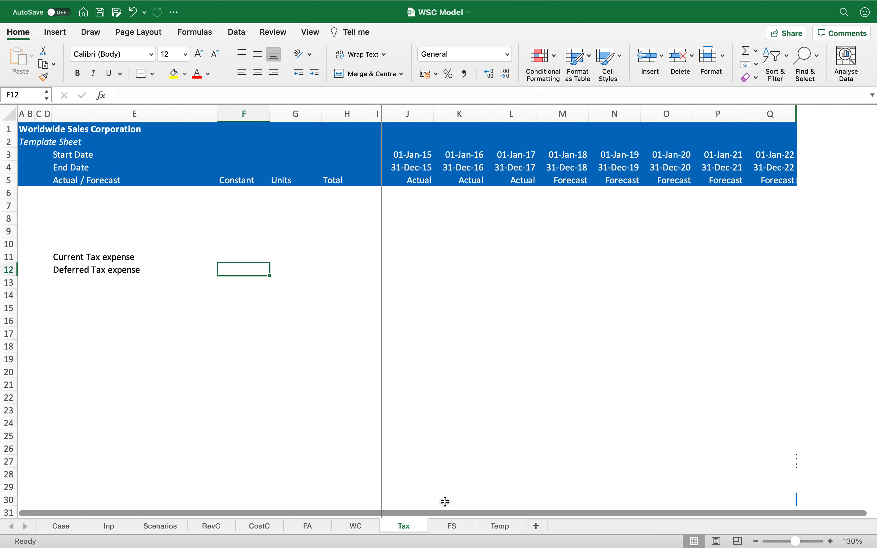
key(super+c)
key(shift+Left)
key(shift+Left)
key(shift+Left)
key(shift+Up)
key(Delete)
key(Left)
key(Left)
key(Left)
key(Left)
key(Left)
key(Up)
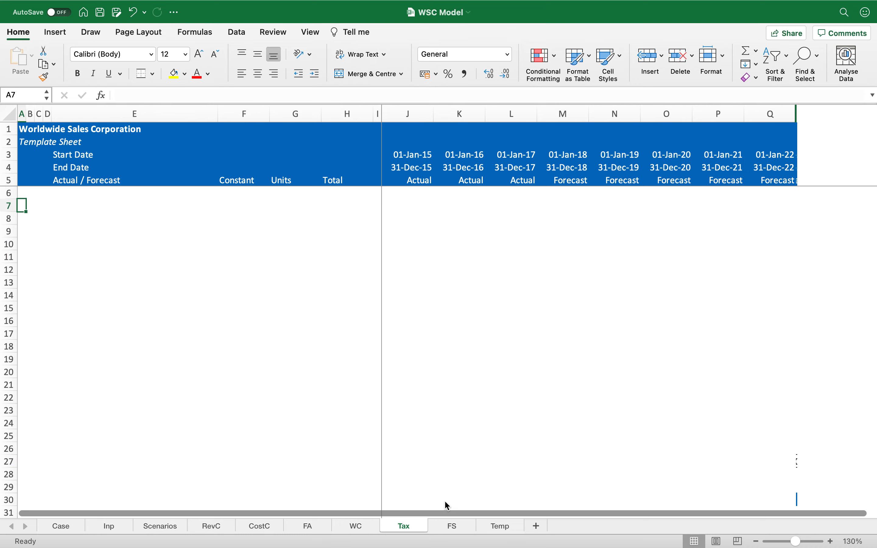
Step: Copy the END OF SHEET header row from the RevC sheet and paste it into row 7 of the Tax sheet
key(ctrl+Page_Up)
key(ctrl+Page_Up)
key(ctrl+Page_Up)
key(ctrl+Page_Up)
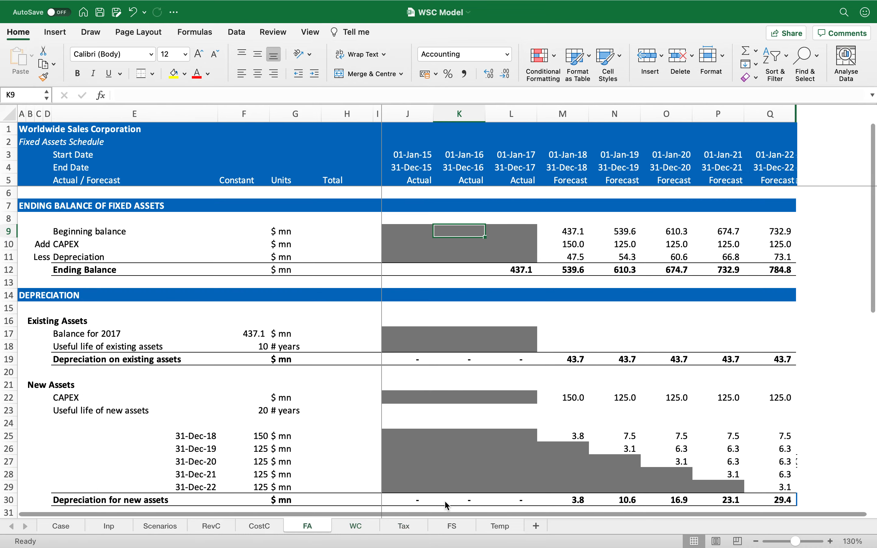
scroll(444, 501, down, 5)
click(444, 501)
key(shift+space)
key(super+c)
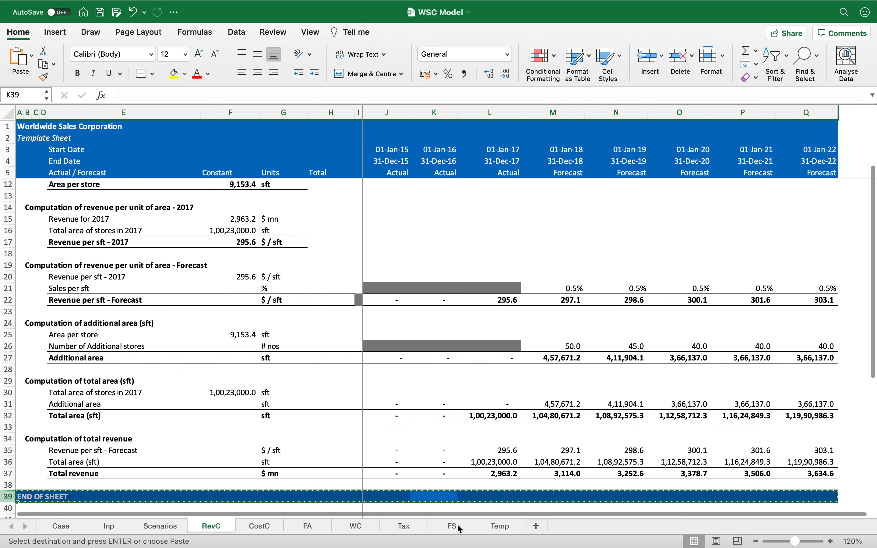
click(405, 526)
key(shift+space)
key(super+v)
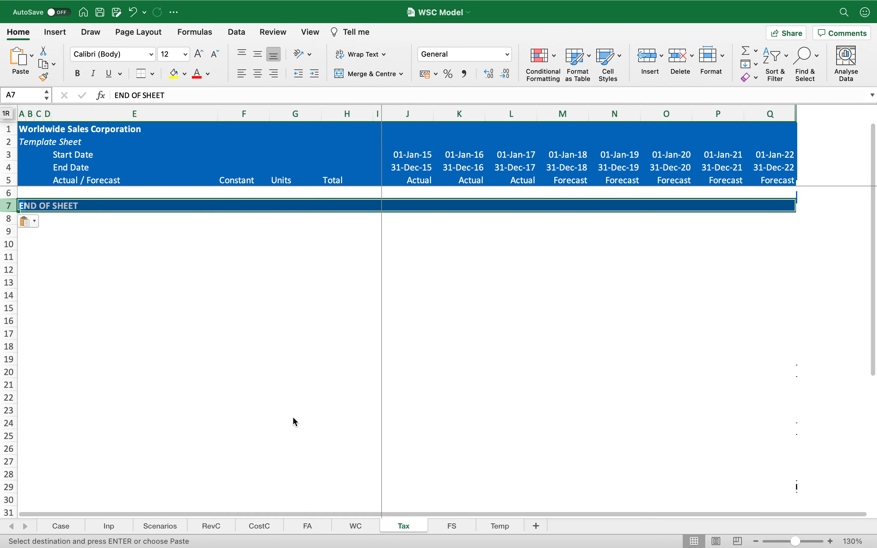
Step: Rename the pasted section header in row 7 to CURRENT TAX EXPENSE
text(CURREN)
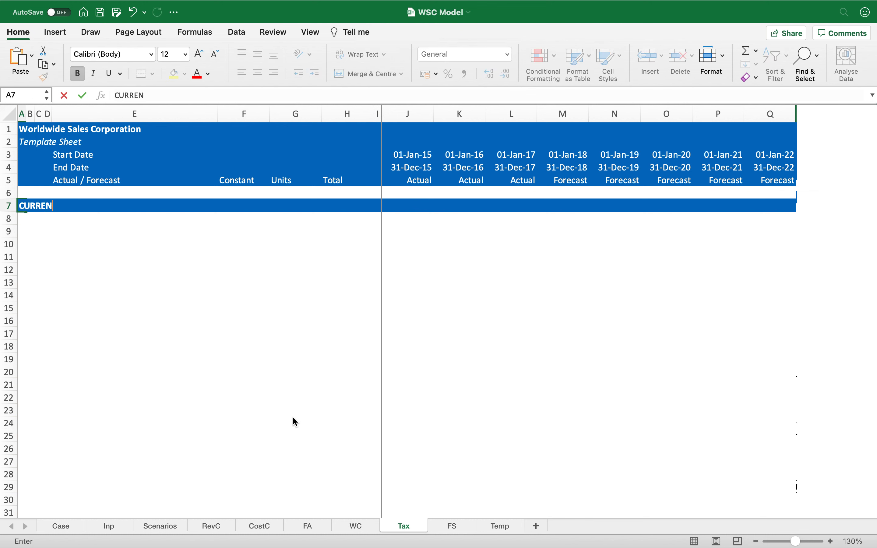
text(T TAXATION)
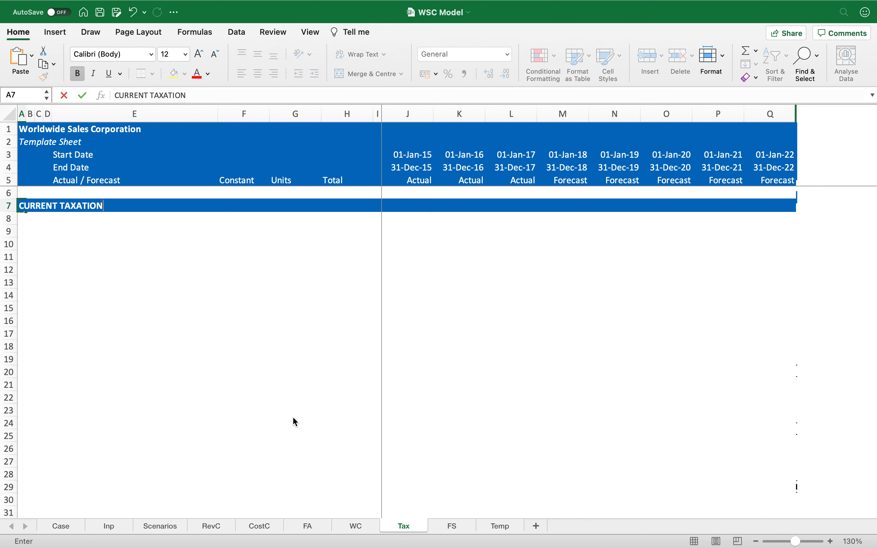
key(BackSpace)
key(BackSpace)
key(BackSpace)
key(BackSpace)
key(BackSpace)
text(EXPENSE)
key(Up)
key(Down)
key(Down)
key(Down)
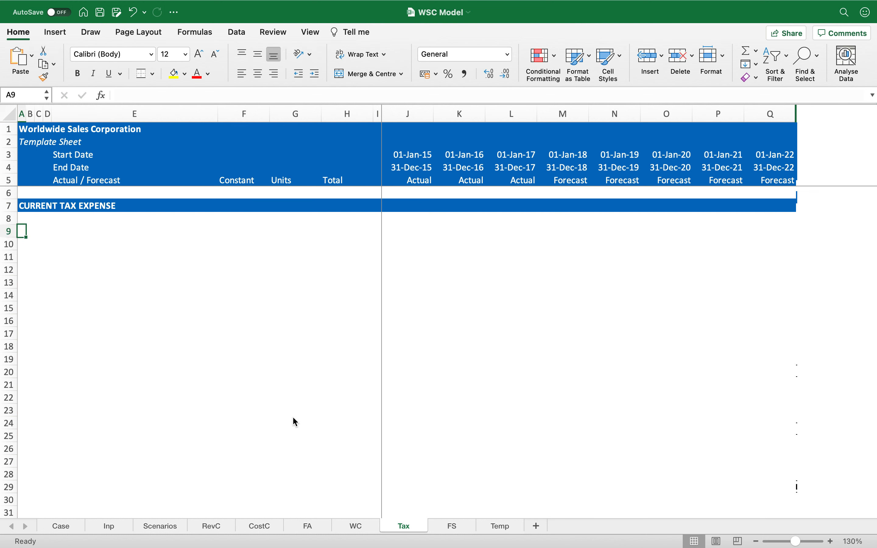
Step: Link E9 of the Tax sheet to the EBT label on the FS sheet
key(Right)
key(Right)
key(Right)
key(Right)
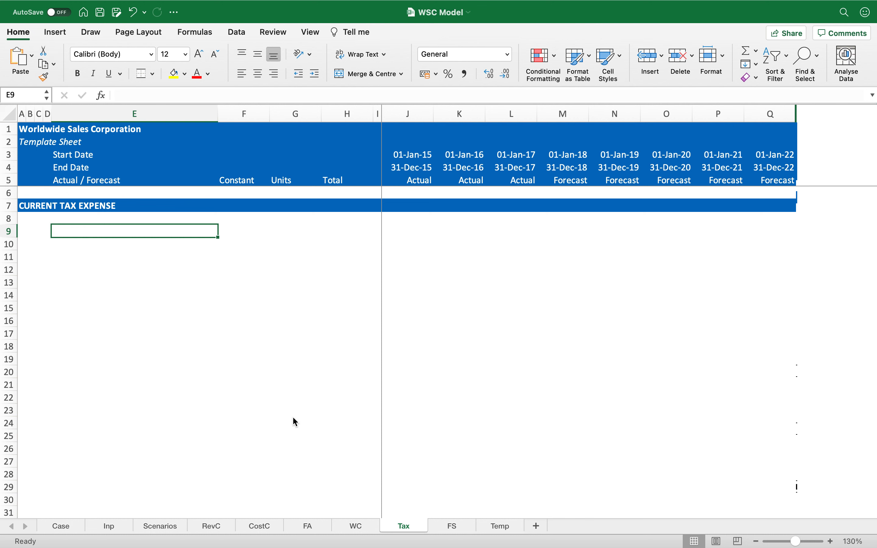
text(=)
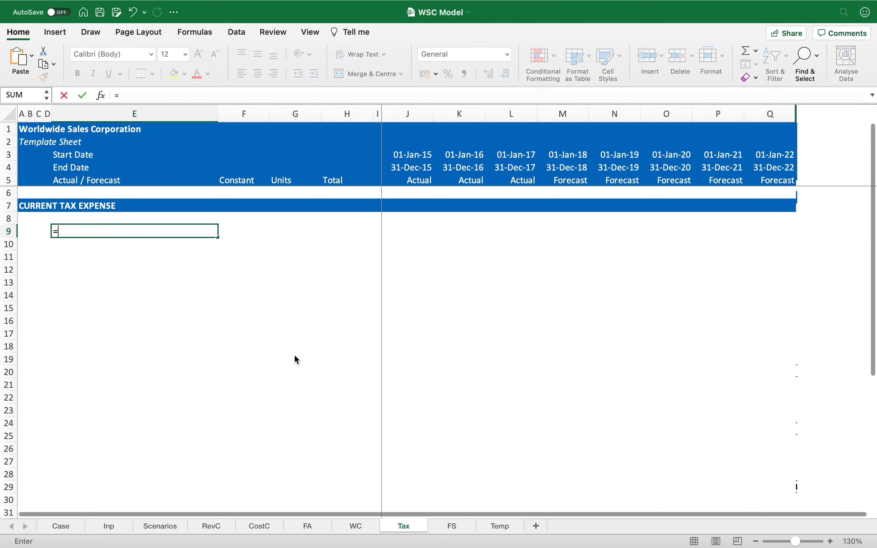
key(ctrl+Page_Down)
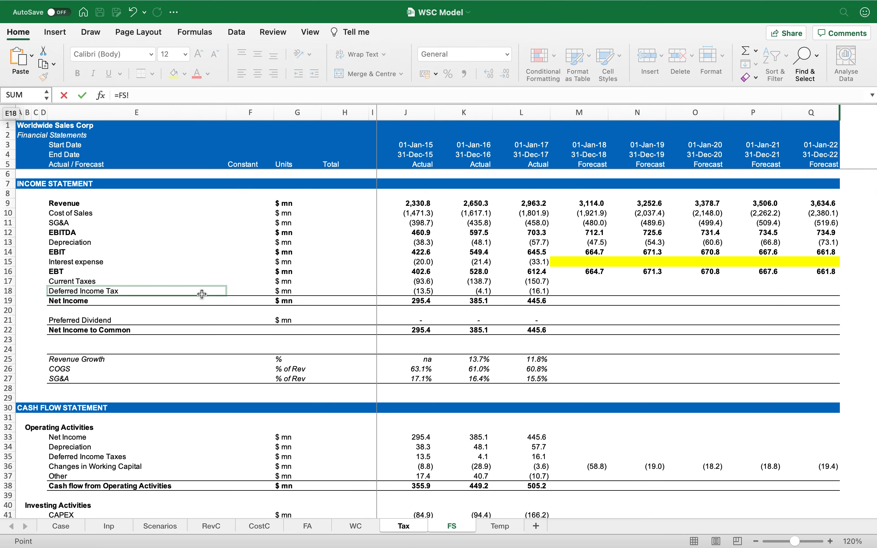
click(151, 271)
key(Return)
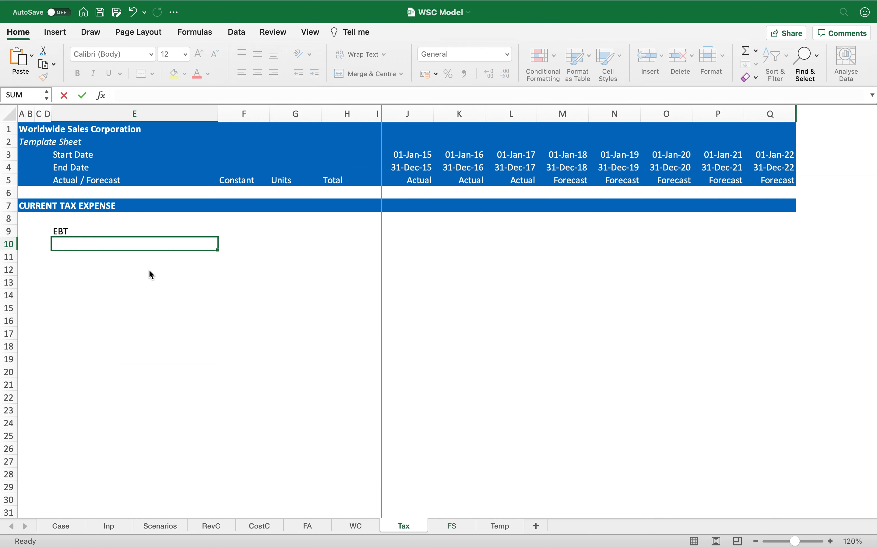
Step: Copy the EBT link to the units column and the forecast columns M to Q, showing one decimal place
key(Up)
key(super+c)
key(Right)
key(Right)
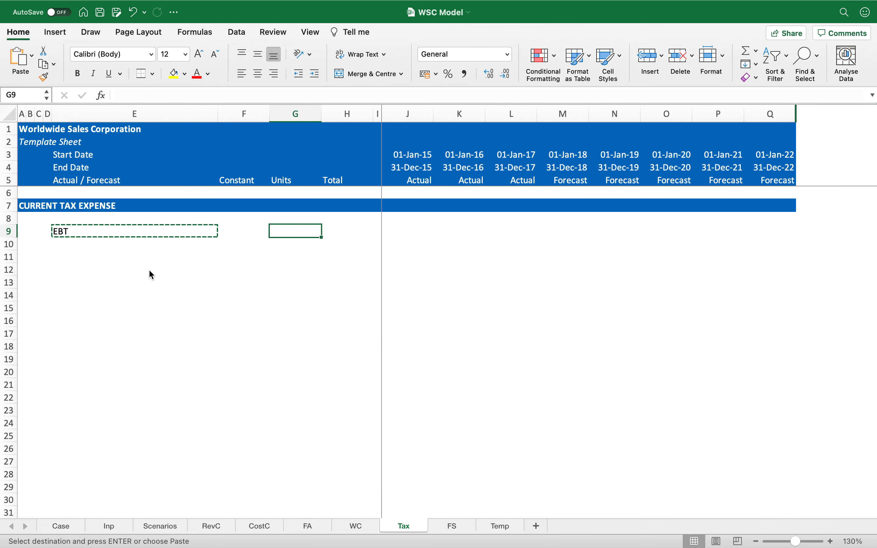
key(Return)
key(super+c)
key(Right)
key(Right)
key(Right)
key(Right)
key(Right)
key(Right)
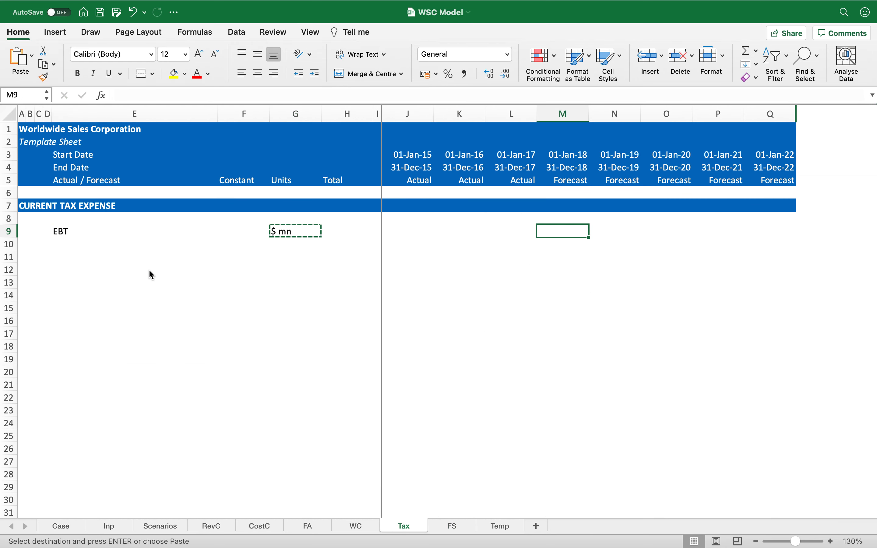
key(shift+Right)
key(shift+Right)
key(shift+Right)
key(shift+Right)
key(Return)
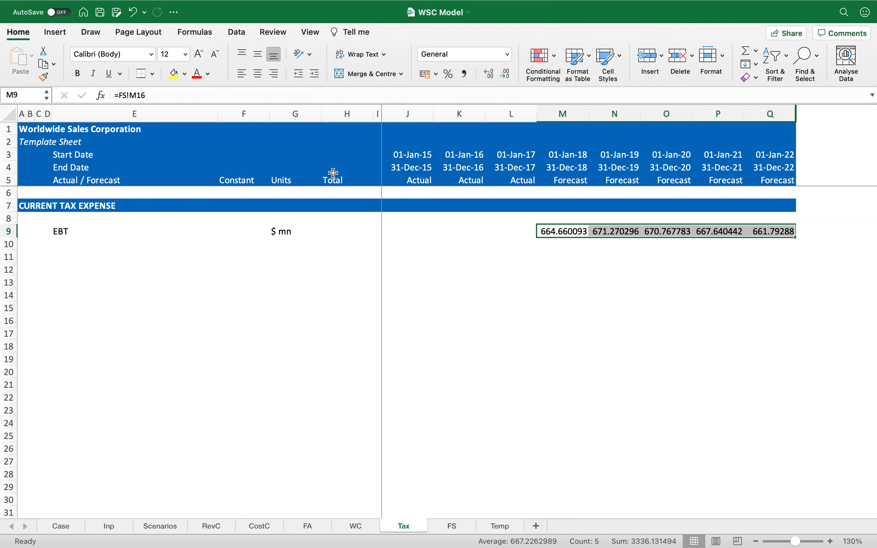
click(466, 75)
click(507, 75)
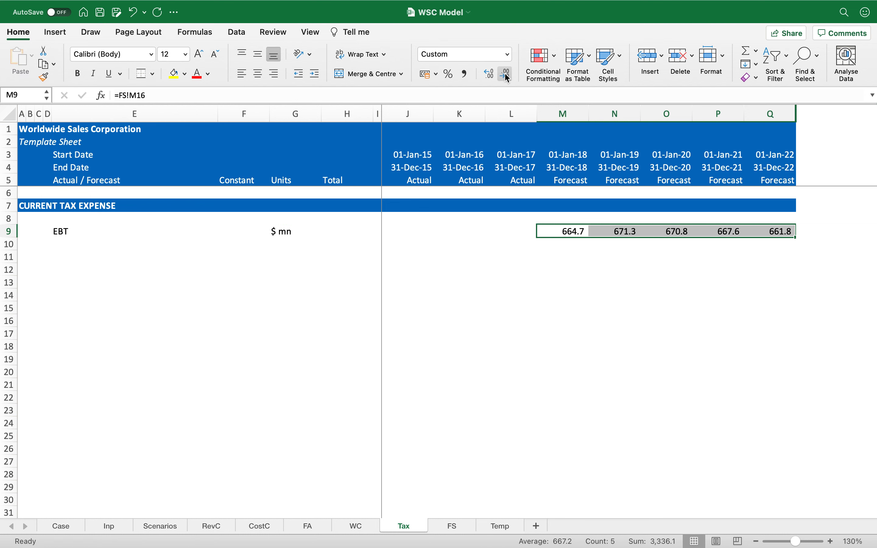
Step: Link row 10 to the Inp sheet's Temporary timing difference label, constant and unit
key(Left)
key(Left)
key(Left)
key(Left)
key(Left)
key(Left)
key(Left)
key(Left)
key(Left)
key(Down)
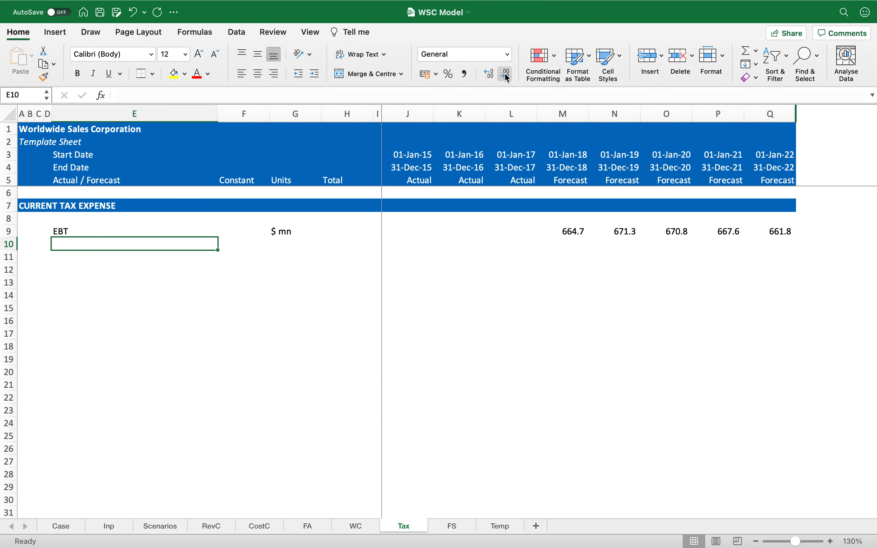
key(Up)
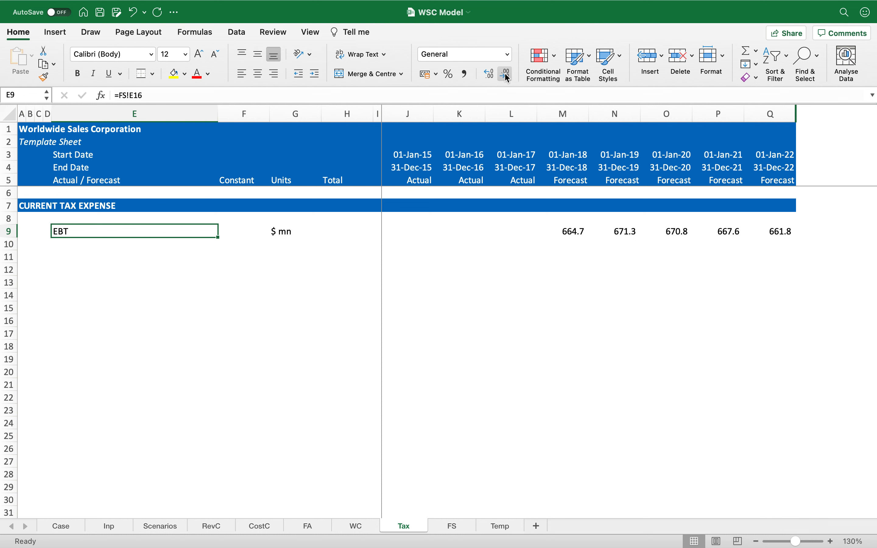
key(shift+space)
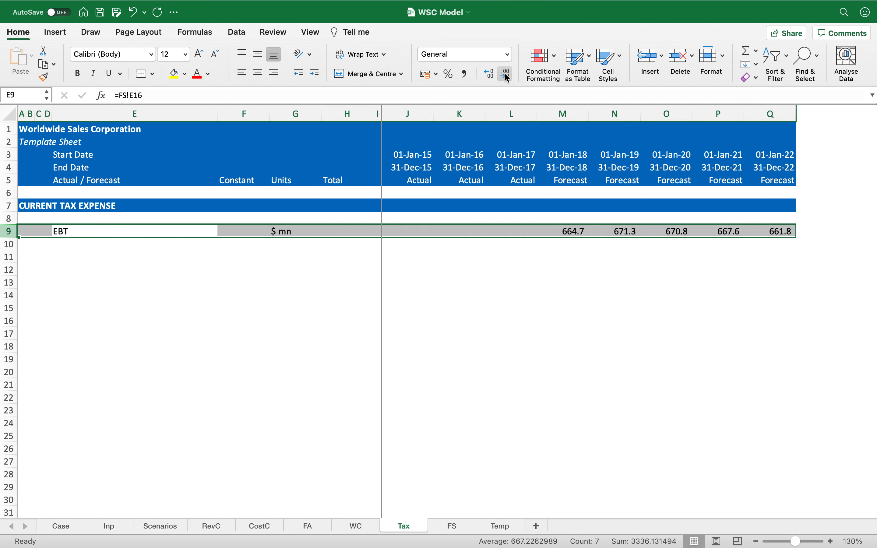
key(Down)
text(=)
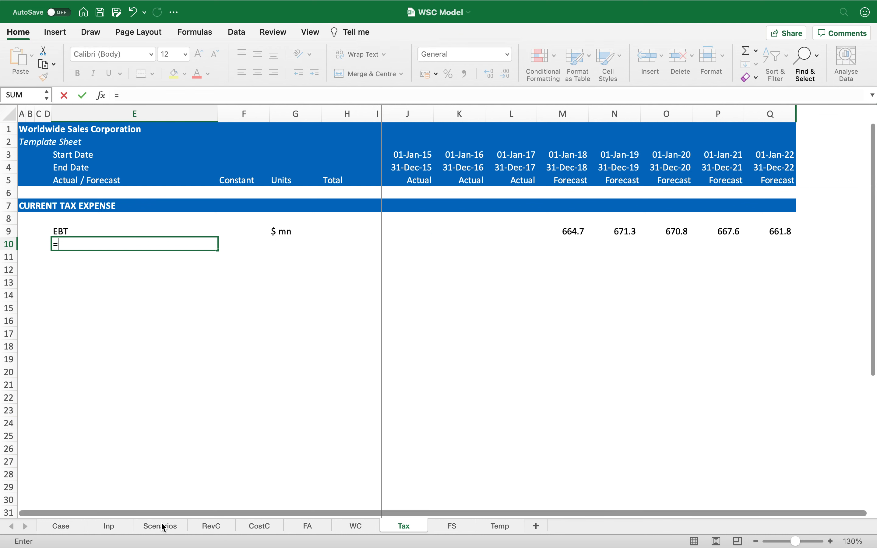
click(120, 526)
click(124, 399)
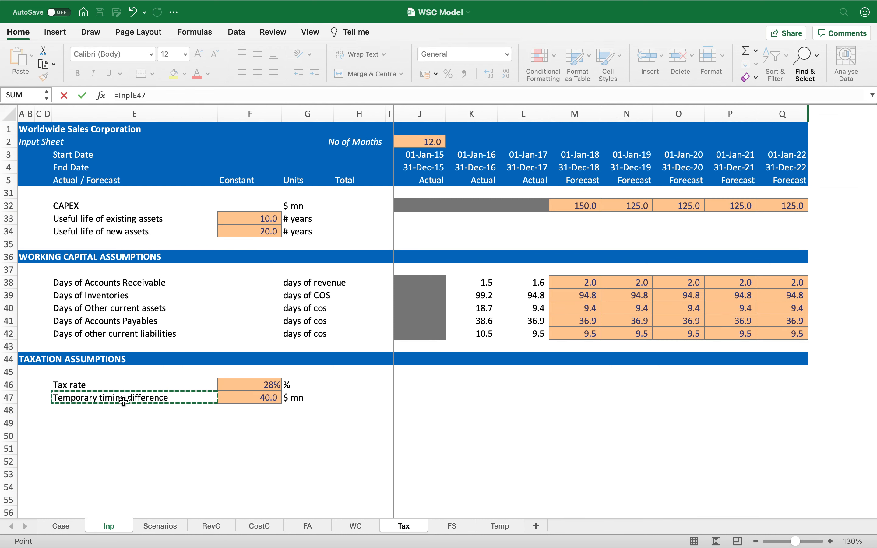
key(Return)
key(Up)
key(ctrl+c)
key(shift+Right)
key(shift+Right)
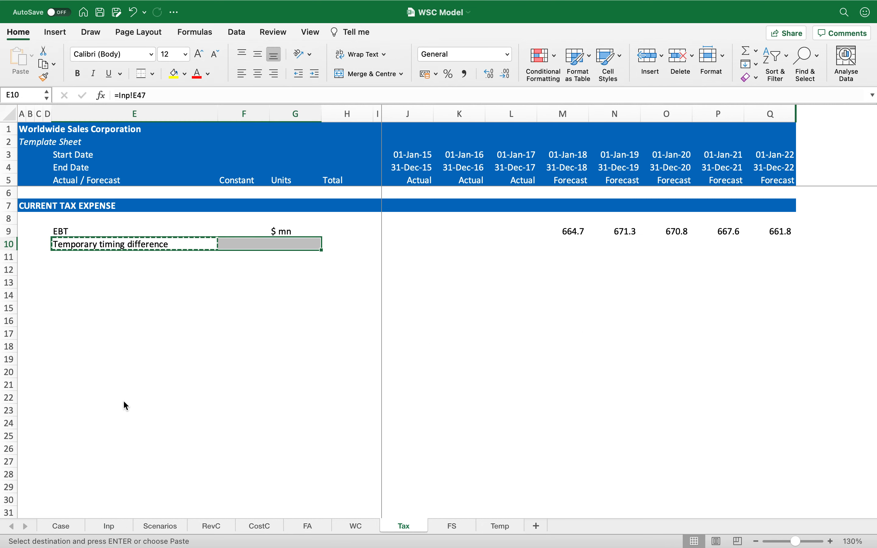
key(Return)
key(Down)
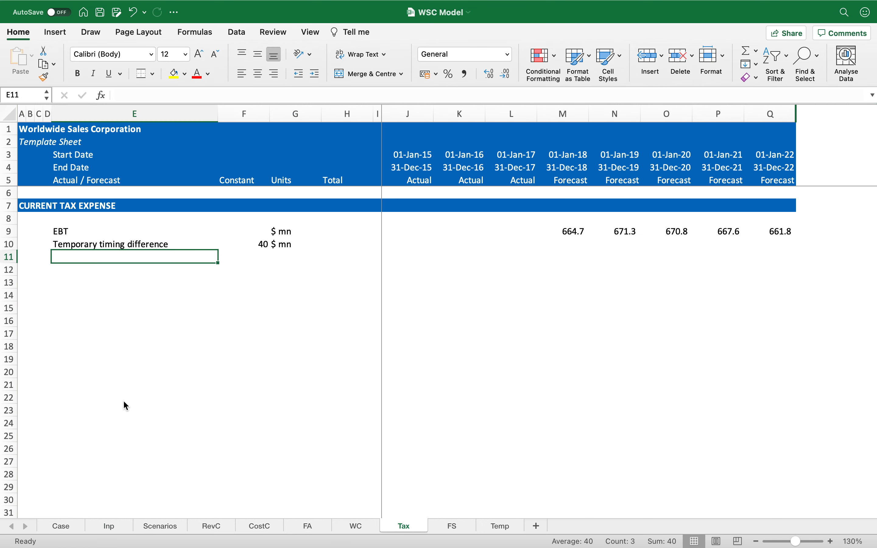
Step: Add a bold Taxable Income label in row 11 with the unit $ mn
key(shift+space)
key(ctrl+b)
key(shift+BackSpace)
text(Taxable Income)
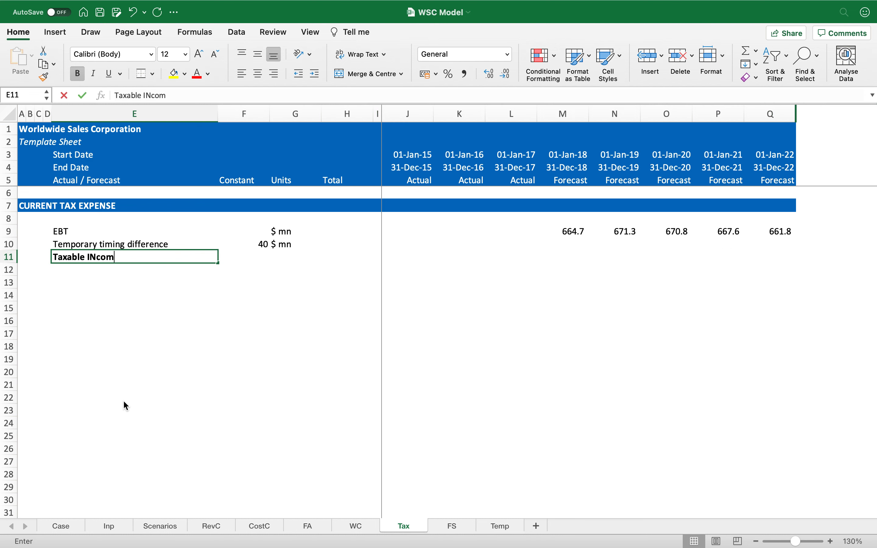
key(Return)
key(Up)
key(Right)
Step: Insert a row above EBT and enter the bold subheading Computation of taxable income in B9
key(Right)
text($)
key(Return)
key(Up)
key(Right)
key(Right)
key(Right)
key(Left)
key(Left)
key(Left)
key(Left)
key(Left)
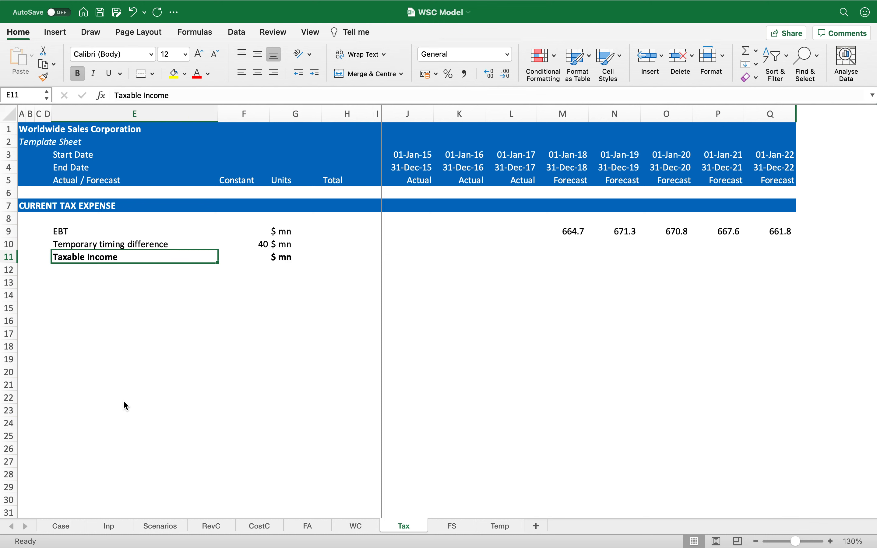
key(Left)
key(Left)
key(Left)
key(Up)
key(Up)
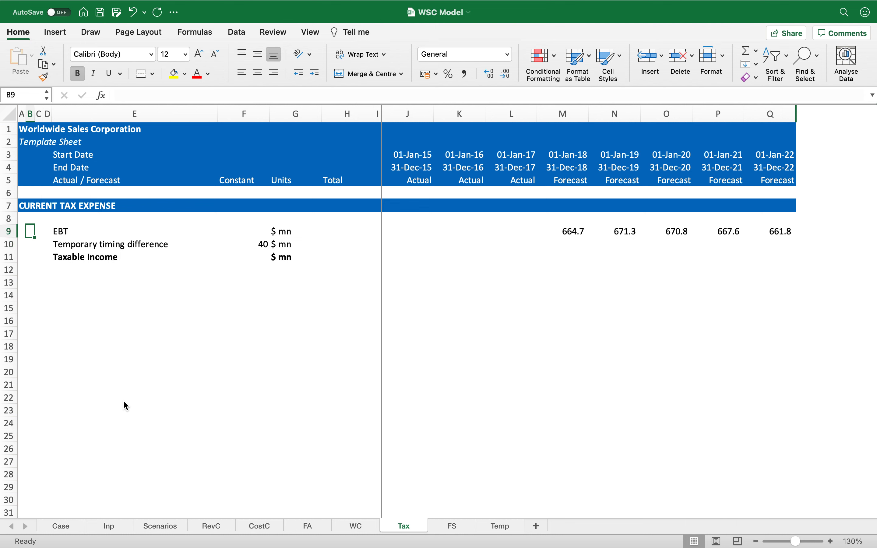
key(shift+space)
key(ctrl+shift+equal)
key(Left)
key(Right)
text(Computati)
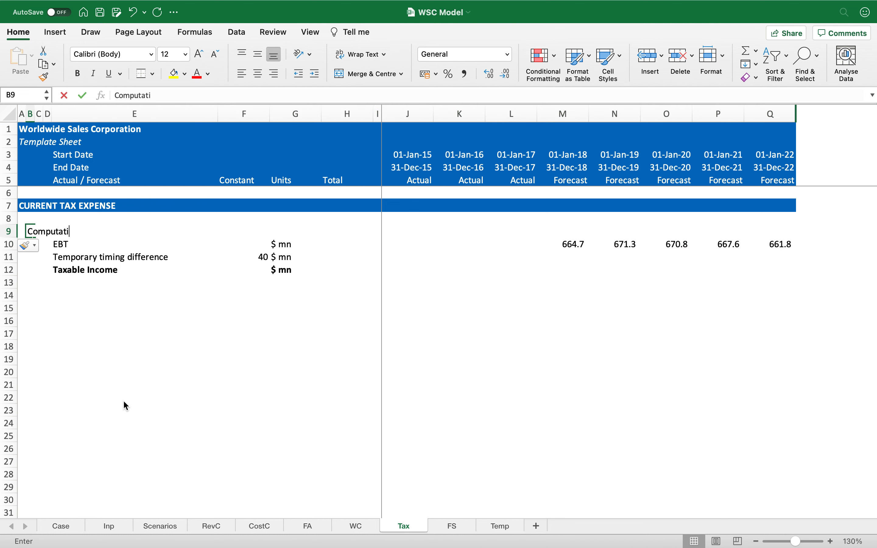
text(on of taxable )
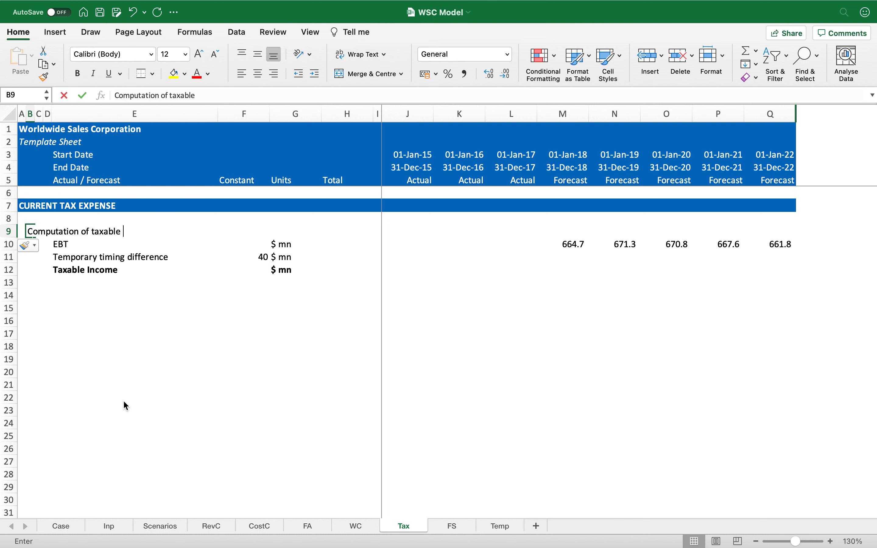
text(income)
key(ctrl+Return)
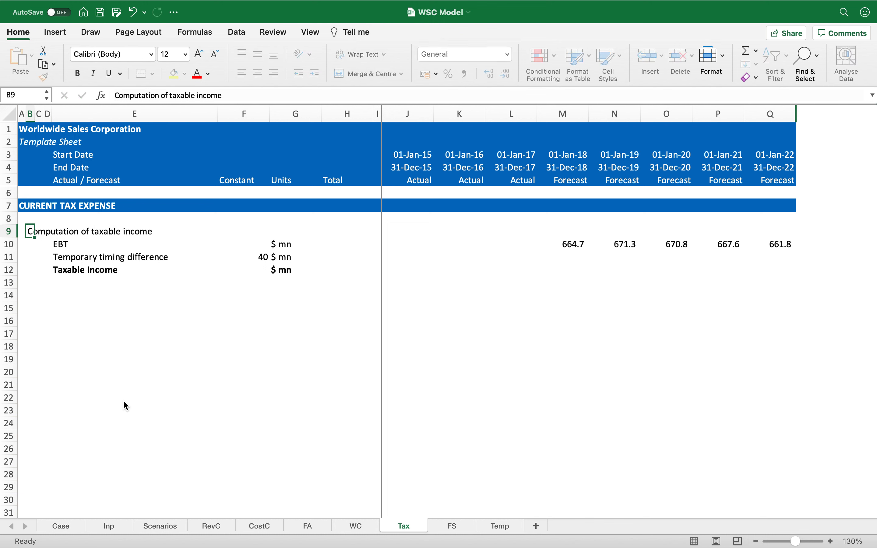
key(super+b)
Step: Apply top and bottom borders across the Taxable Income row
key(Down)
key(Down)
key(Down)
key(Down)
key(Right)
key(Up)
key(Right)
key(Right)
key(shift+Right)
key(shift+Right)
key(ctrl+shift+End)
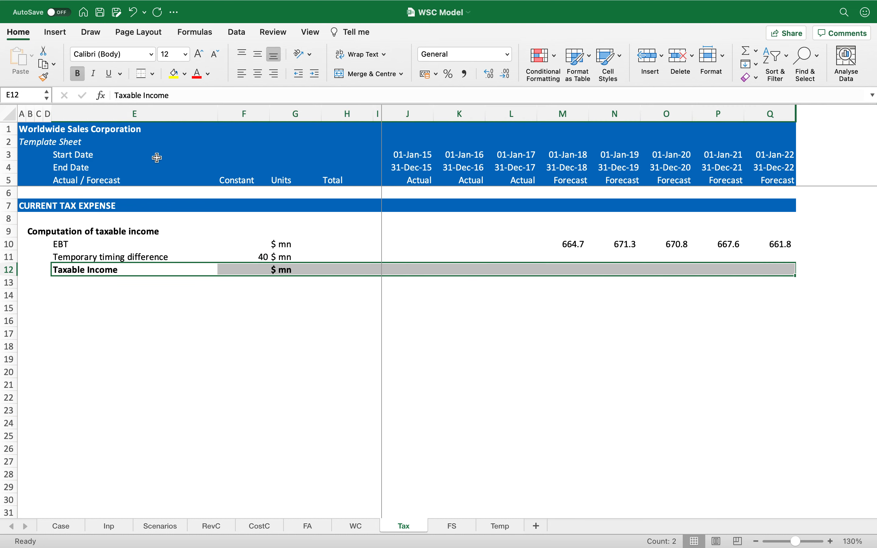
click(145, 72)
key(Right)
key(Right)
key(Right)
key(Right)
key(Right)
key(Right)
key(Right)
key(Right)
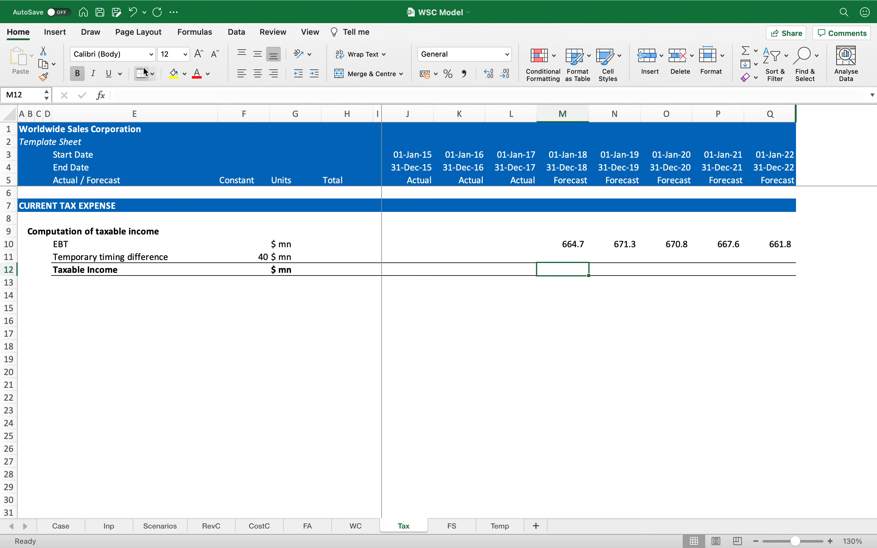
Step: Copy the grey historical-cell shading from the WC sheet onto J10:L10 of the Tax sheet
key(Left)
key(Left)
key(Left)
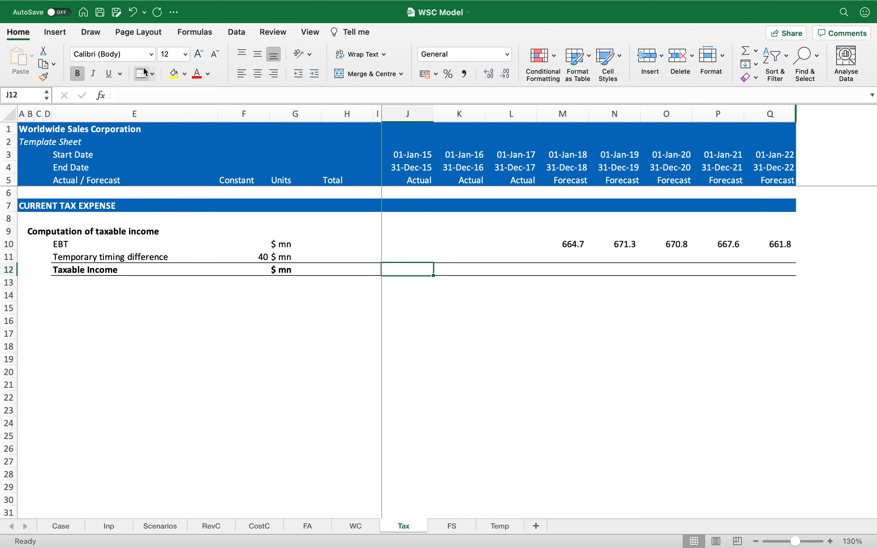
key(Up)
key(Up)
key(ctrl+Page_Up)
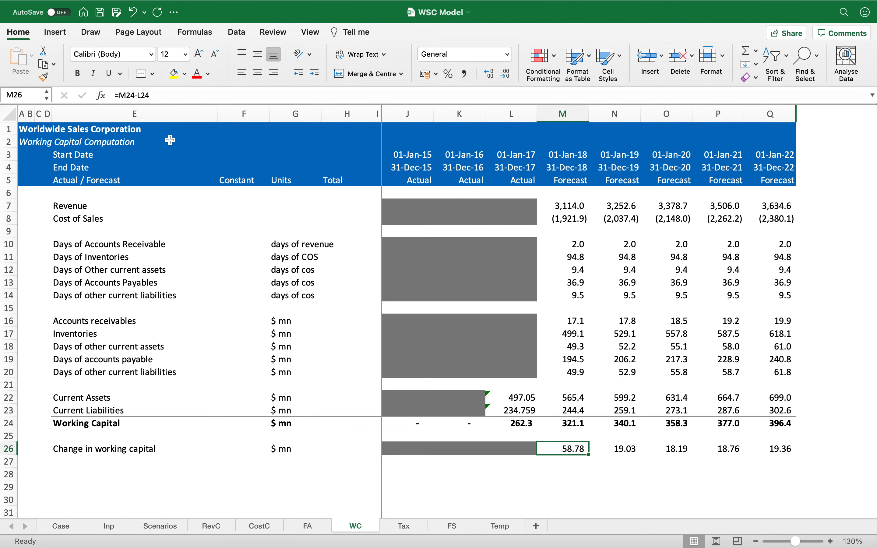
click(391, 243)
key(ctrl+c)
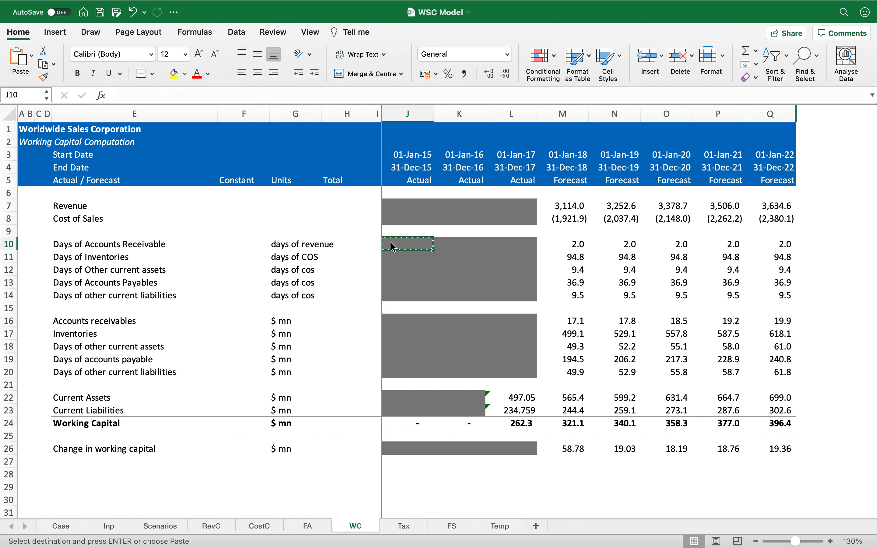
key(ctrl+Page_Down)
key(shift+Right)
key(shift+Right)
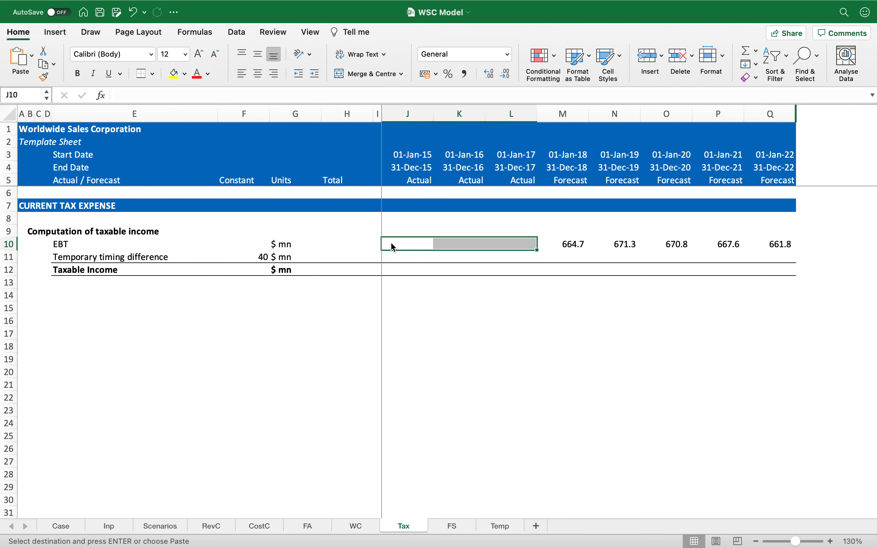
key(Return)
Step: Enter the taxable income formula =J10-$F11 in J12
key(Down)
key(Down)
text(=)
key(Up)
key(Up)
text(-)
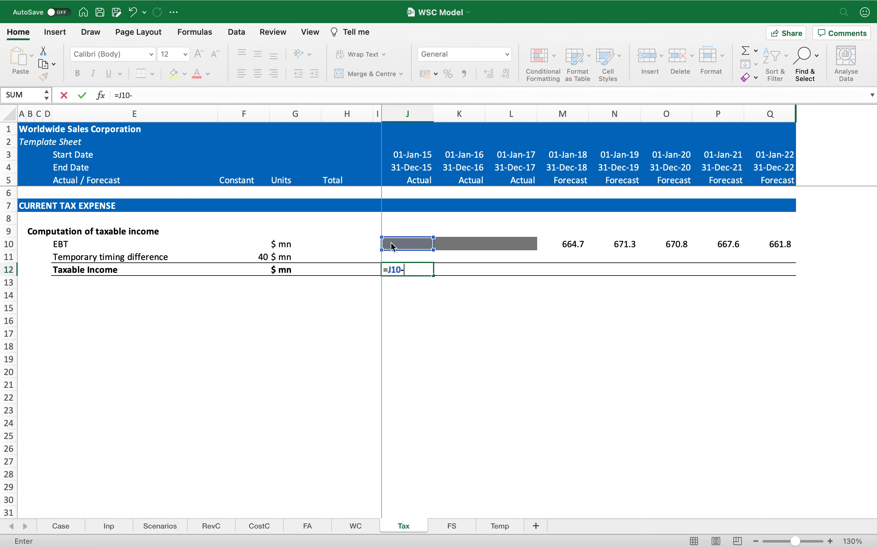
key(Left)
key(Left)
key(Left)
key(Left)
key(Right)
key(Up)
key(F4)
key(F4)
key(F4)
key(ctrl+Return)
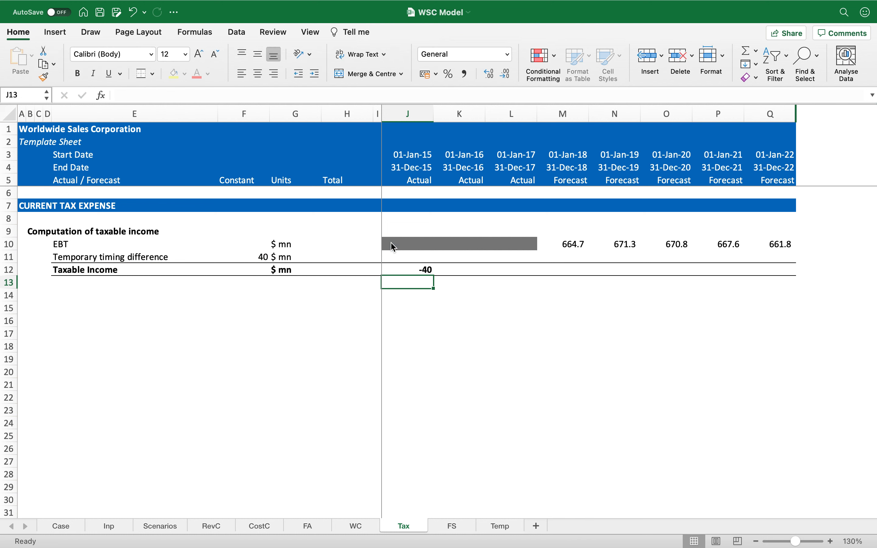
Step: Replace the taxable income formula in J12 with =IF(YEAR(J4)>2017,J10-$F11,0)
key(super+c)
key(Escape)
key(super+z)
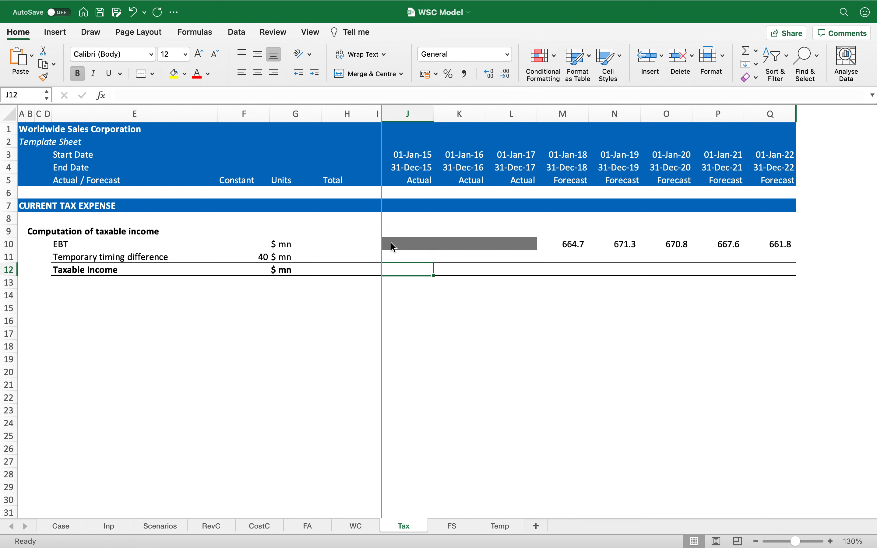
text(=IF(yea)
key(Tab)
click(411, 172)
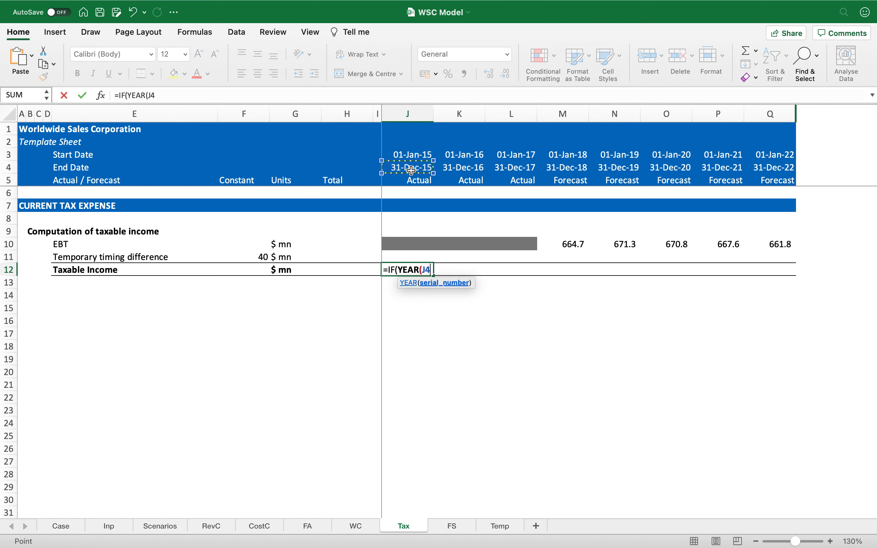
text()>)
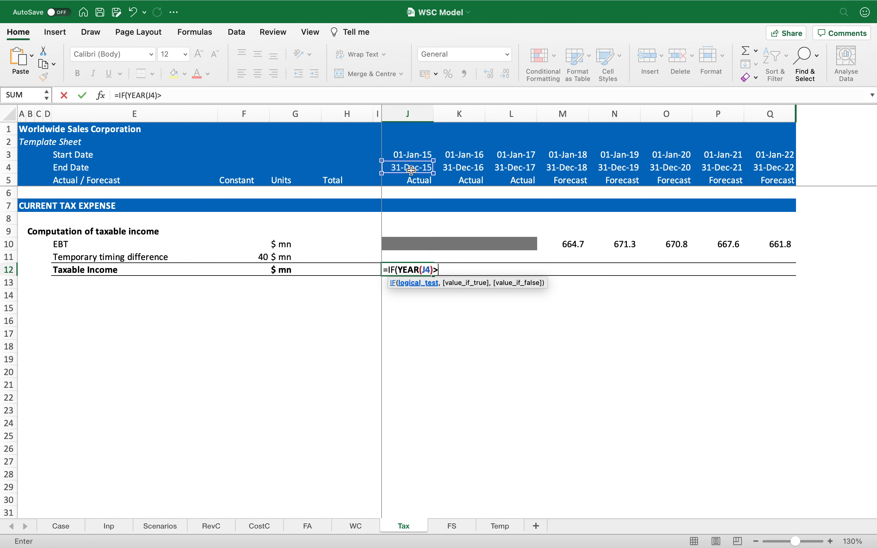
text(2017,)
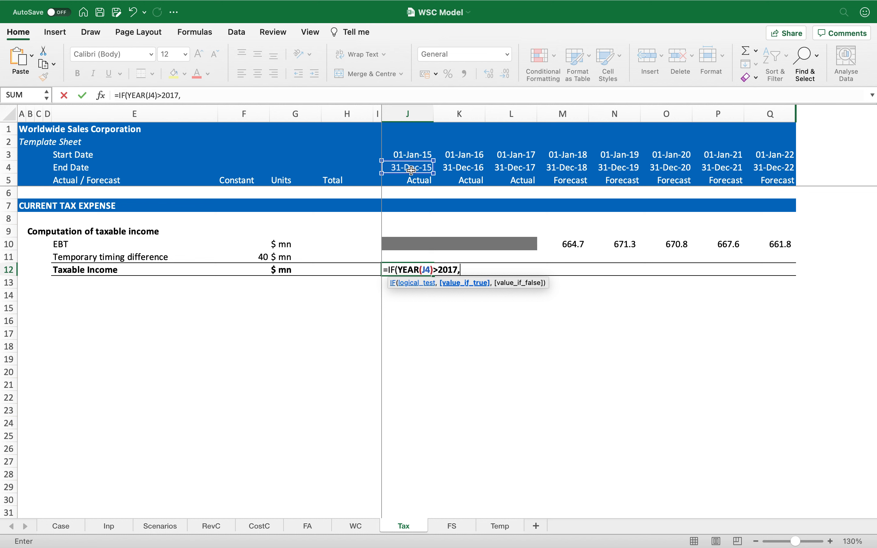
click(406, 245)
text(-)
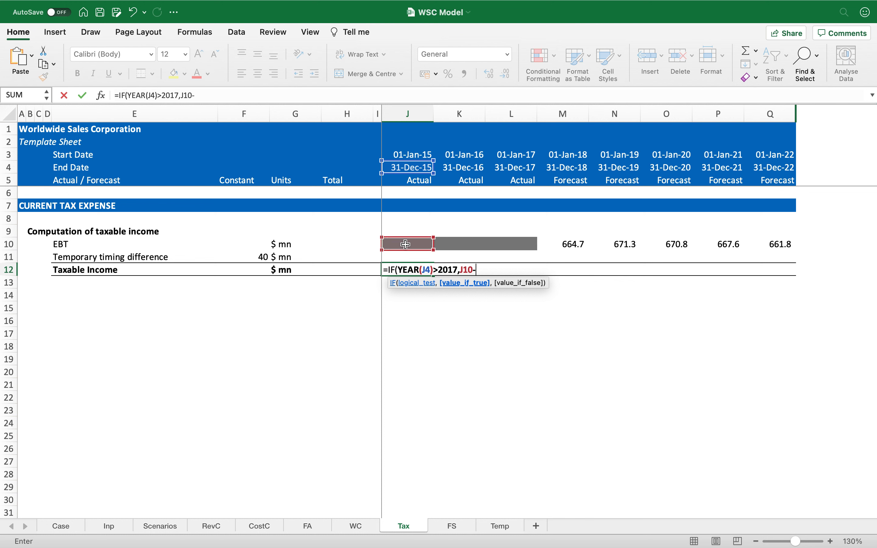
click(250, 257)
key(F4)
key(F4)
key(F4)
text(,0))
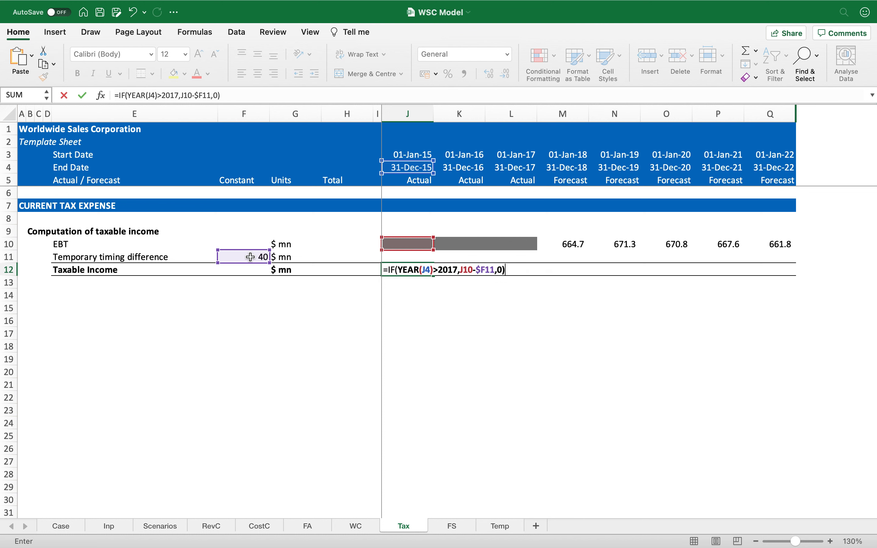
key(Return)
Step: Copy the taxable income formula across row 12 and format it with comma style and one decimal place
key(Up)
key(super+c)
key(shift+Right)
key(shift+Right)
key(shift+Right)
key(shift+Right)
key(shift+Right)
key(shift+Right)
key(shift+Right)
key(Return)
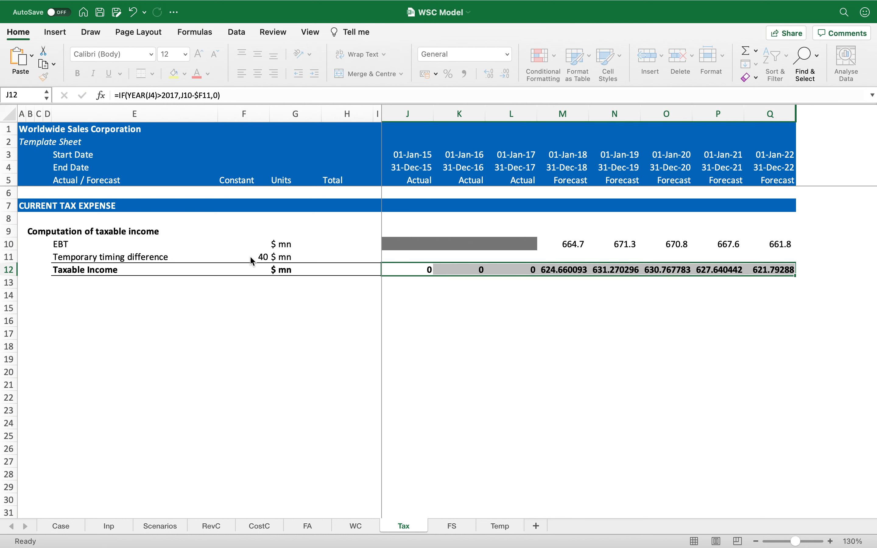
click(464, 74)
click(505, 74)
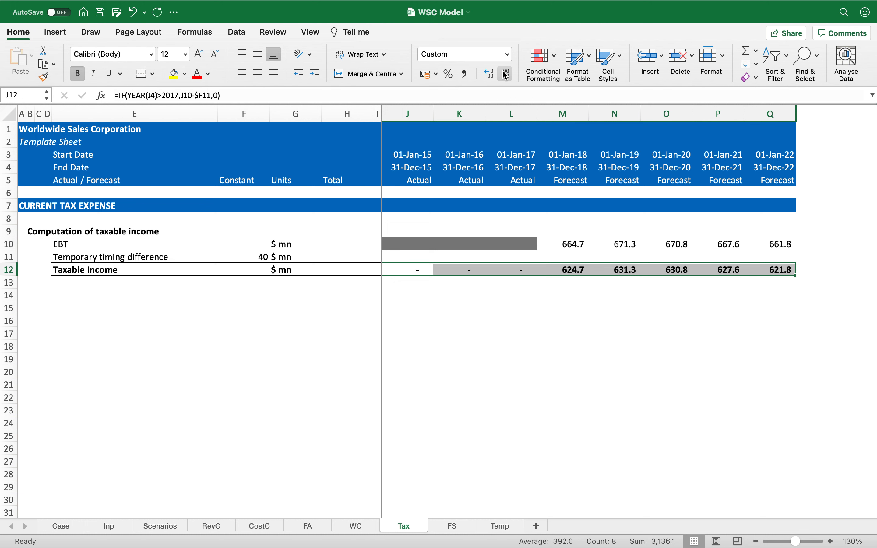
Step: Inspect the taxable income formula in J12 and its referenced cells
key(Left)
key(Left)
key(Left)
key(Left)
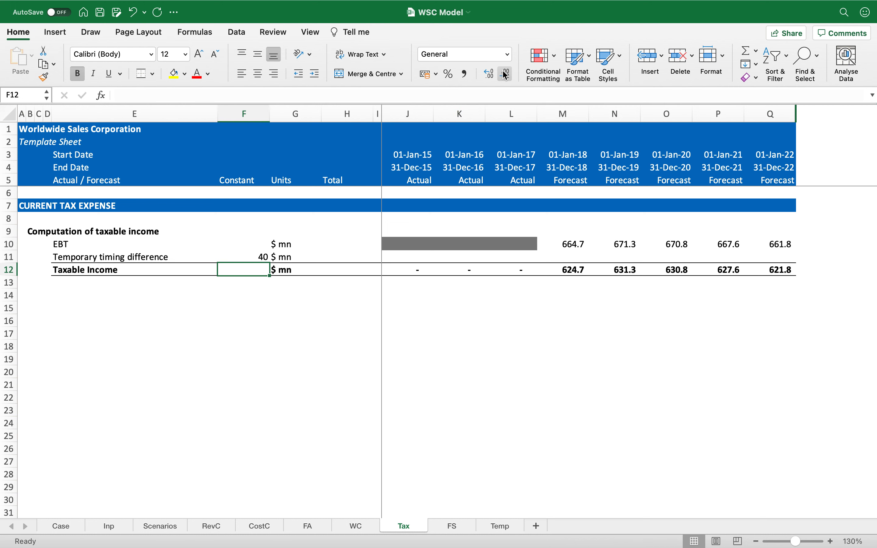
key(Down)
key(Down)
key(Left)
key(Left)
key(Left)
key(Left)
key(Left)
key(Right)
key(Right)
key(Right)
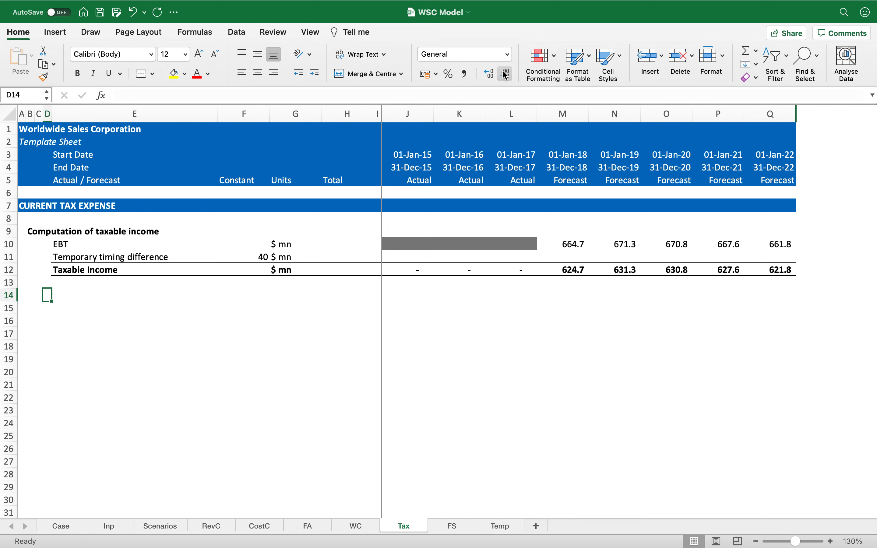
click(410, 268)
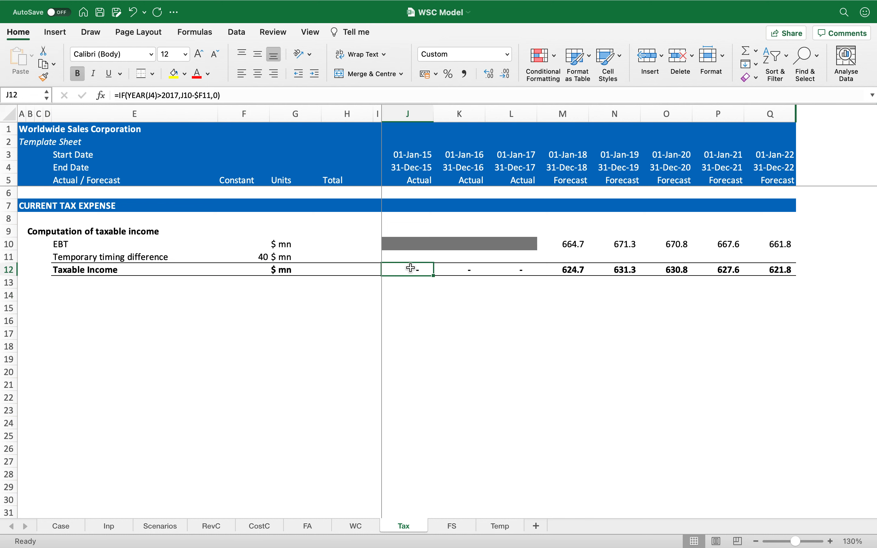
double_click(411, 268)
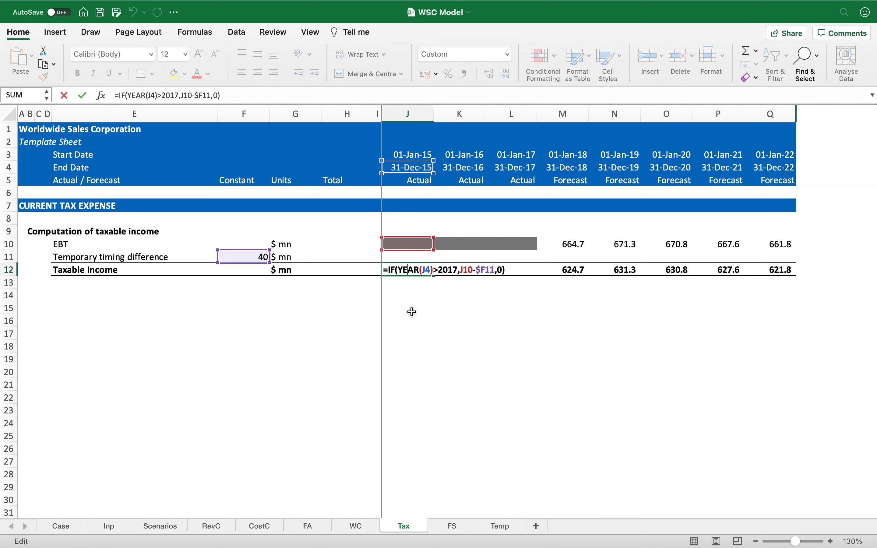
key(Return)
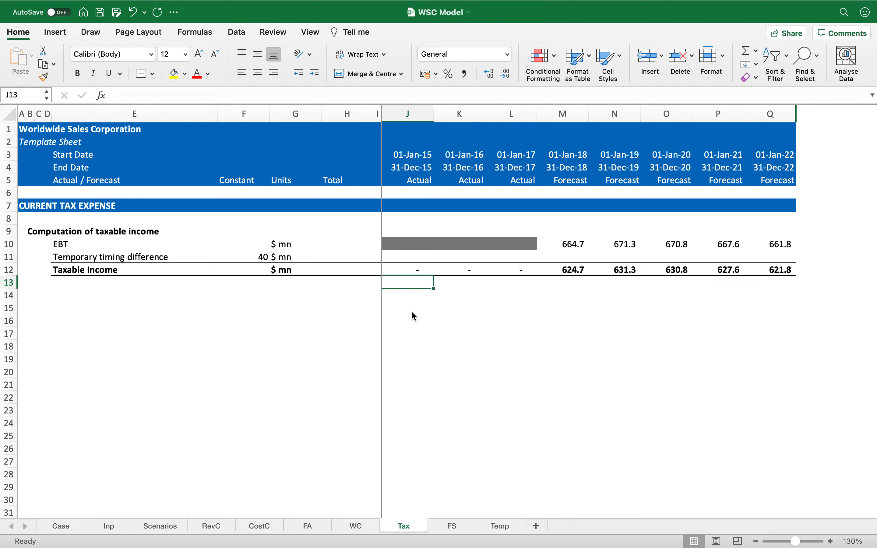
key(Up)
key(shift+space)
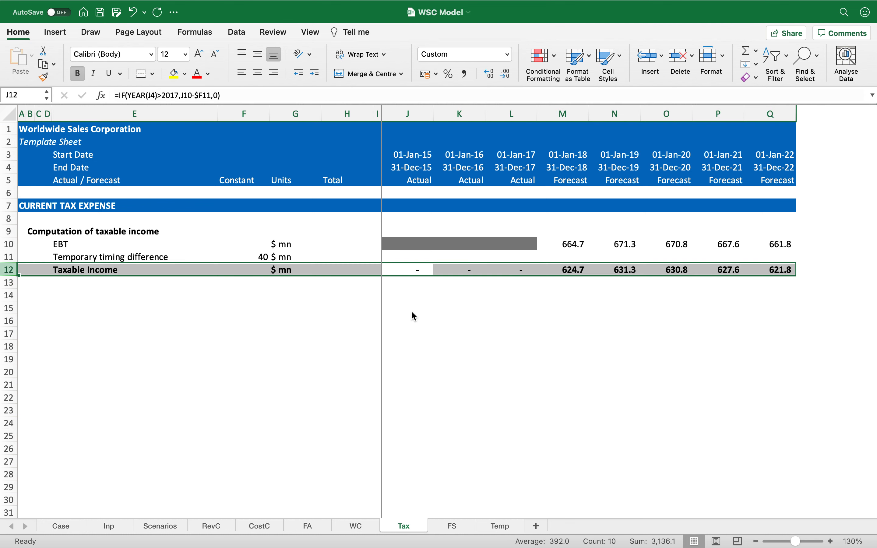
key(Up)
key(shift+space)
key(Up)
key(shift+space)
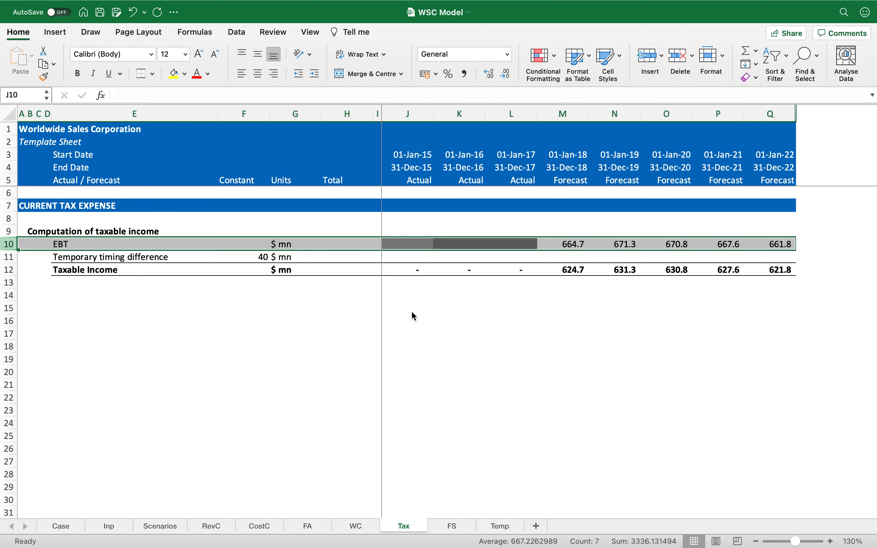
Step: Copy the Computation of taxable income subheading from B9 into B14
key(Down)
key(Down)
key(Down)
key(Left)
key(Left)
key(Left)
key(Left)
key(Left)
key(Left)
key(Left)
key(Left)
key(Left)
key(Right)
key(Up)
key(Up)
key(Up)
key(Up)
key(super+c)
key(Down)
key(Down)
key(Down)
key(Down)
key(Down)
key(Return)
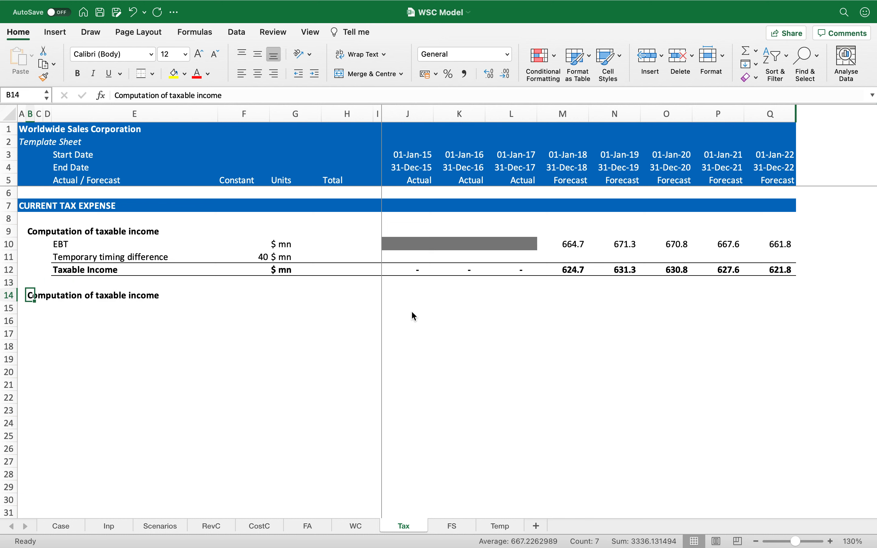
Step: Rename the B14 subheading to Computation of current tax expense
key(F2)
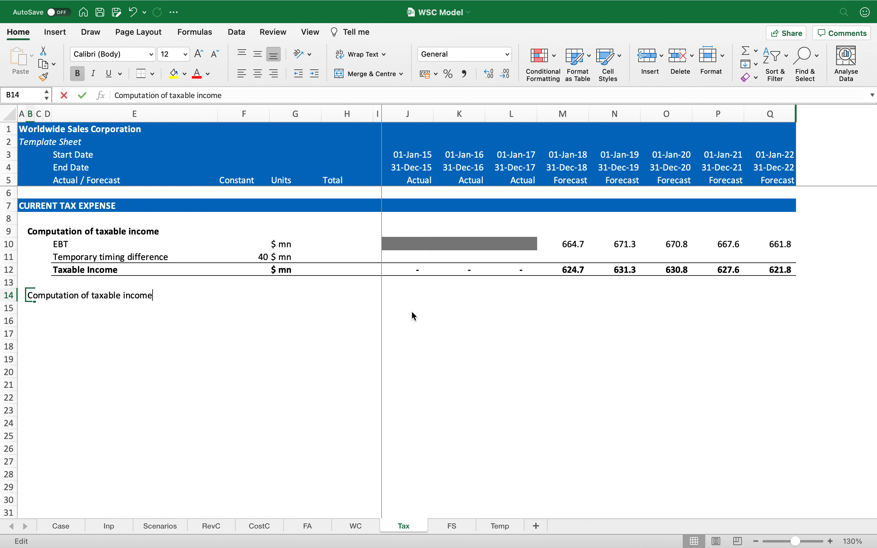
key(alt+shift+Left)
key(shift+Left)
key(shift+Left)
key(shift+Left)
key(shift+Left)
key(shift+Left)
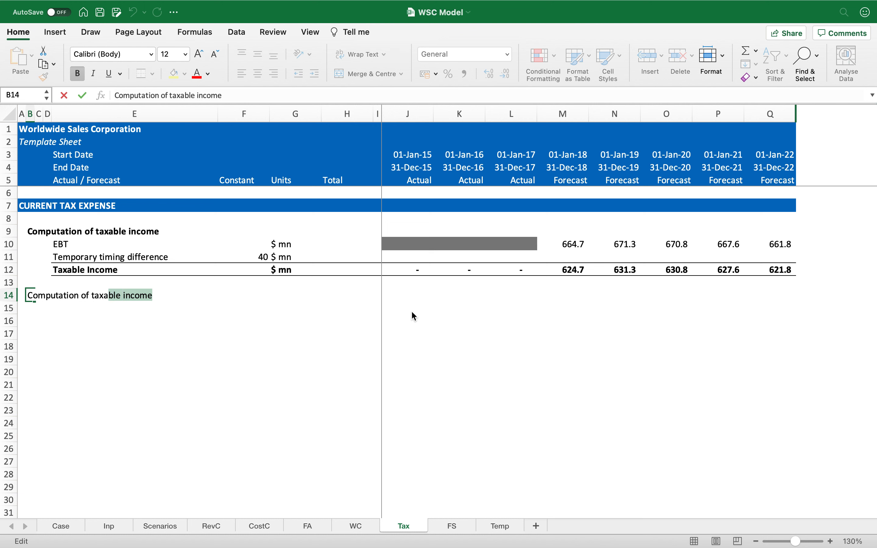
key(BackSpace)
text(expense)
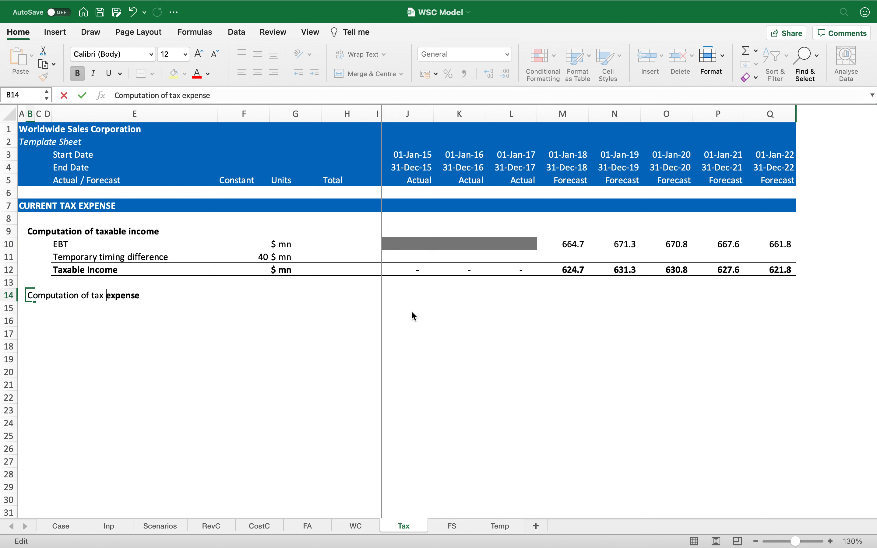
key(alt+Left)
text(curr)
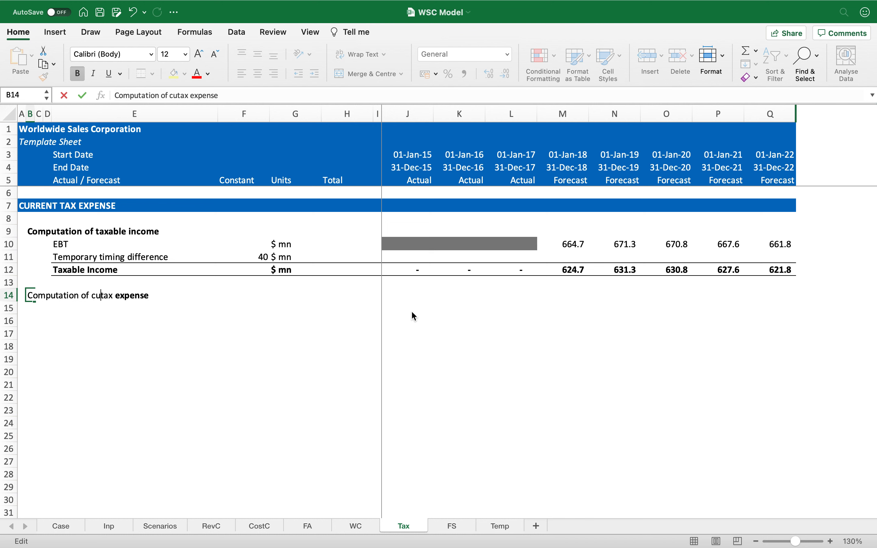
key(Return)
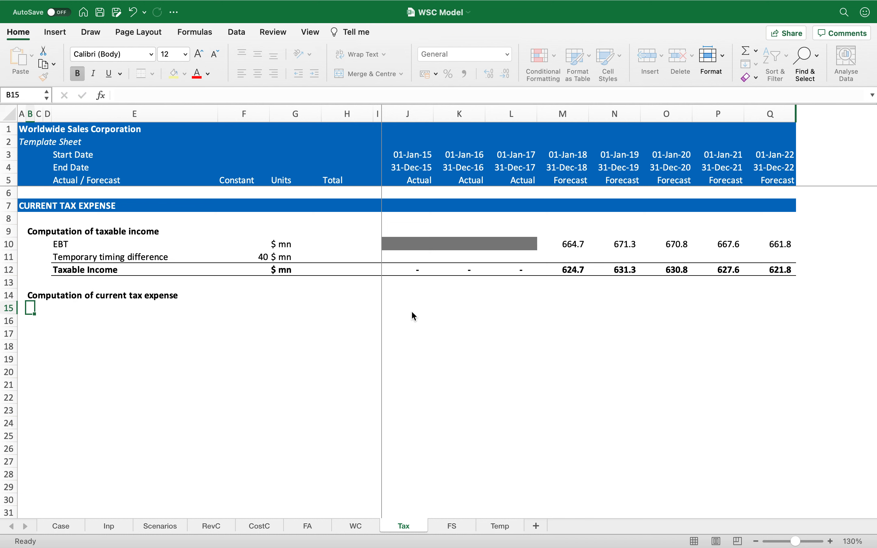
Step: Link E15 to the Taxable Income row and copy the link across row 15, clearing F15 and H15:I15
key(Right)
key(Right)
key(Right)
text(=)
key(Up)
key(Up)
key(Up)
key(Return)
key(Up)
key(super+c)
key(shift+super+Right)
key(Return)
key(Right)
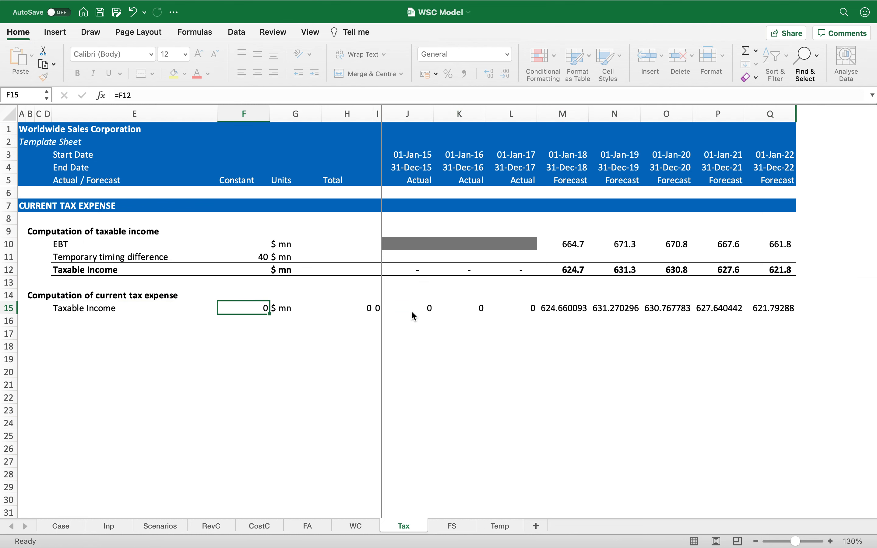
key(Delete)
key(Right)
key(Right)
key(shift+Right)
key(Delete)
Step: Format the row 15 values from J15 onward with comma style and one decimal place
click(411, 310)
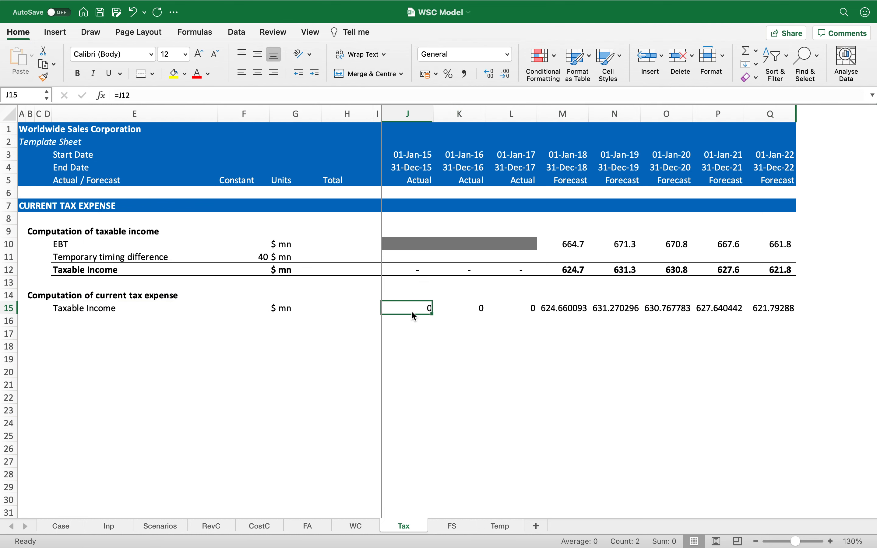
key(shift+super+Right)
click(466, 73)
click(506, 75)
Step: Link E16 to the Tax rate label on the Inp sheet with a row-locked reference
key(Left)
key(Left)
key(Left)
key(Left)
key(Left)
key(Left)
key(Down)
key(Right)
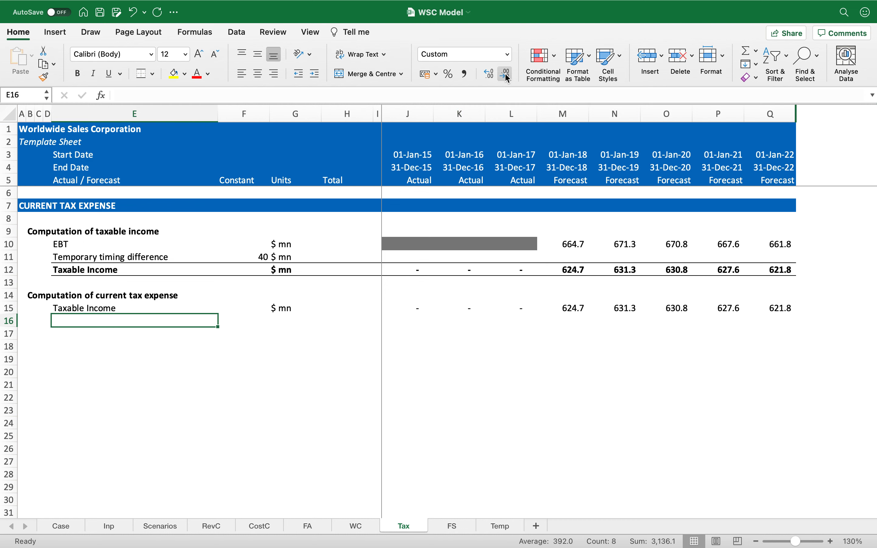
text(=)
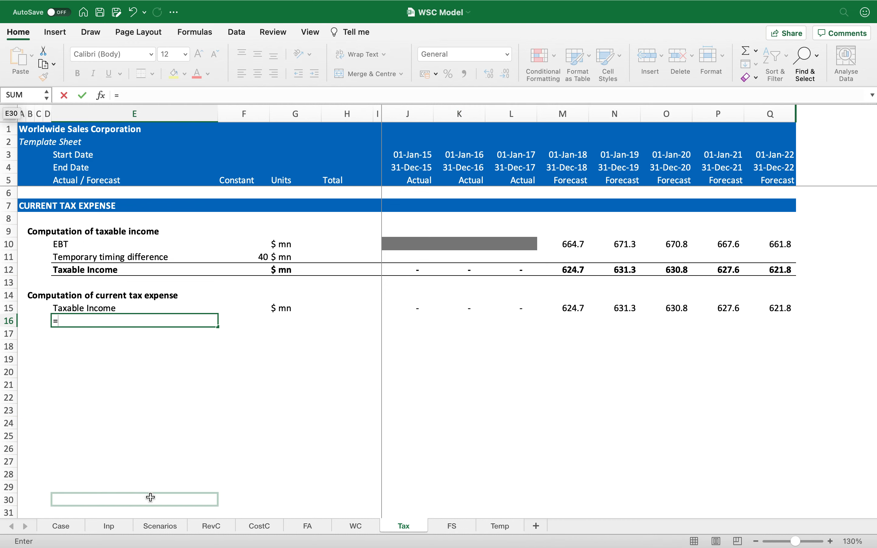
click(110, 526)
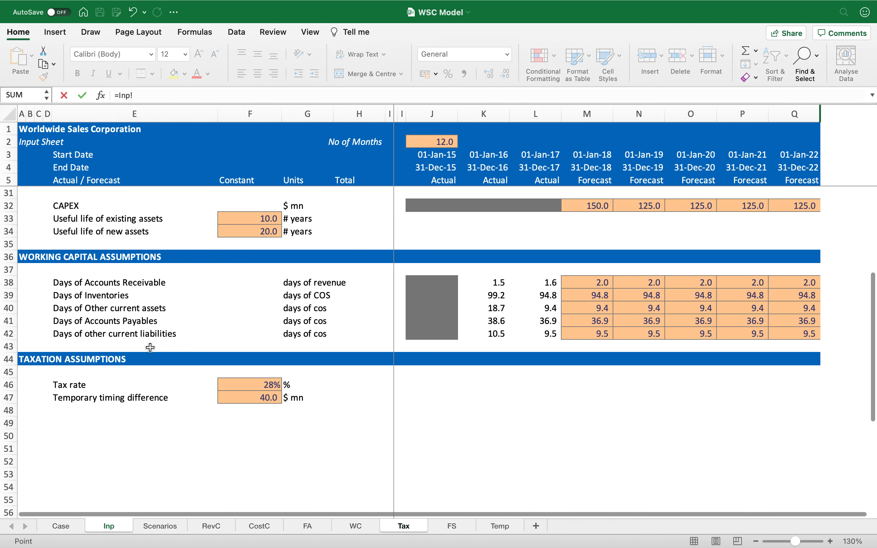
click(137, 386)
key(F4)
key(F4)
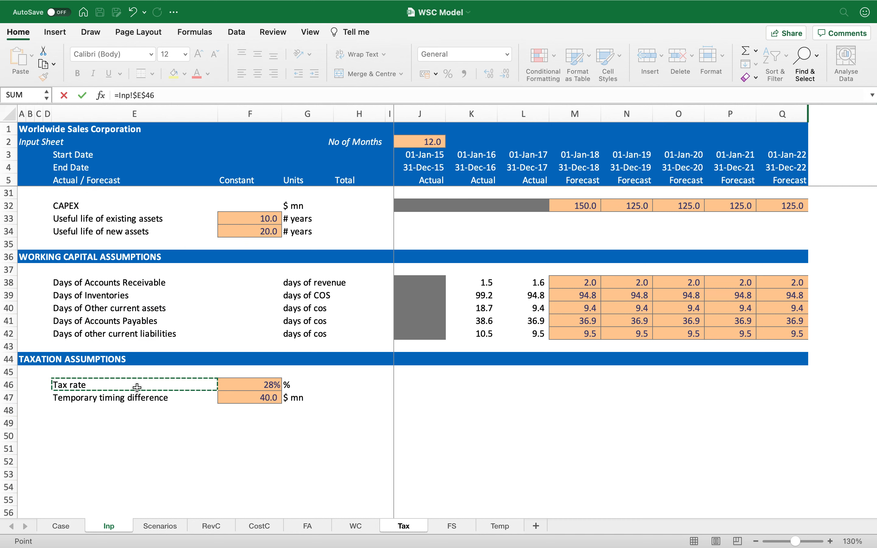
key(Return)
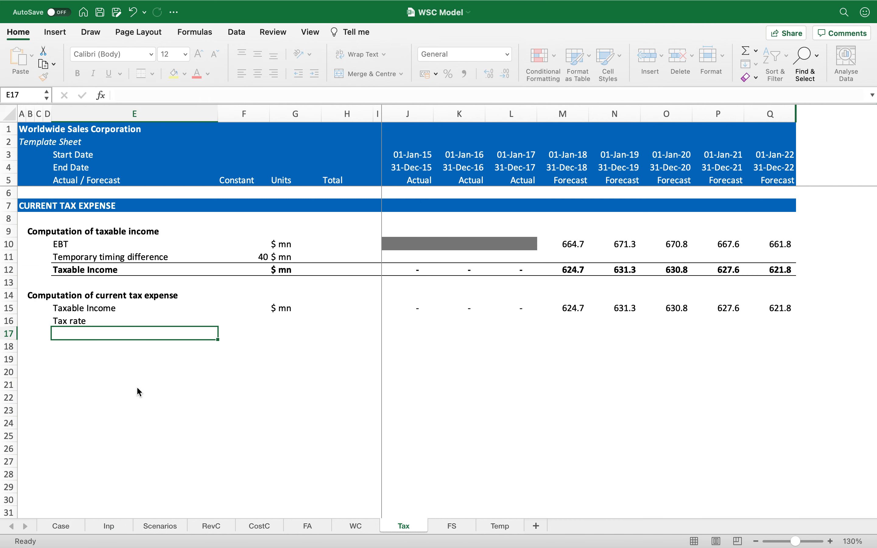
Step: Copy the tax rate link across to F16:G16 and format F16 as a percentage
key(Up)
key(super+c)
key(shift+Right)
key(shift+Right)
key(Return)
key(Right)
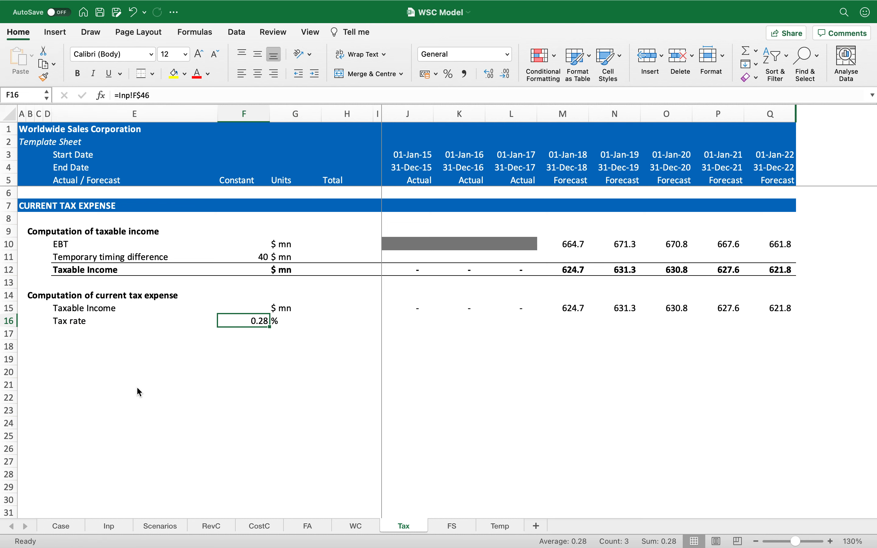
click(449, 74)
Step: Bold row 17 and label it Current Tax expense with units $ mn
key(Down)
key(Left)
key(super+shift+Right)
key(shift+space)
key(super+b)
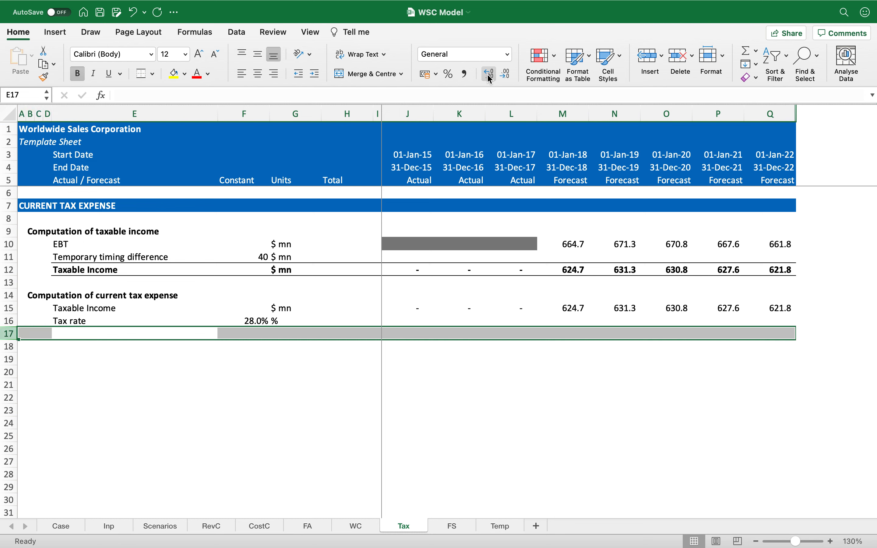
key(shift+BackSpace)
key(super+shift+Right)
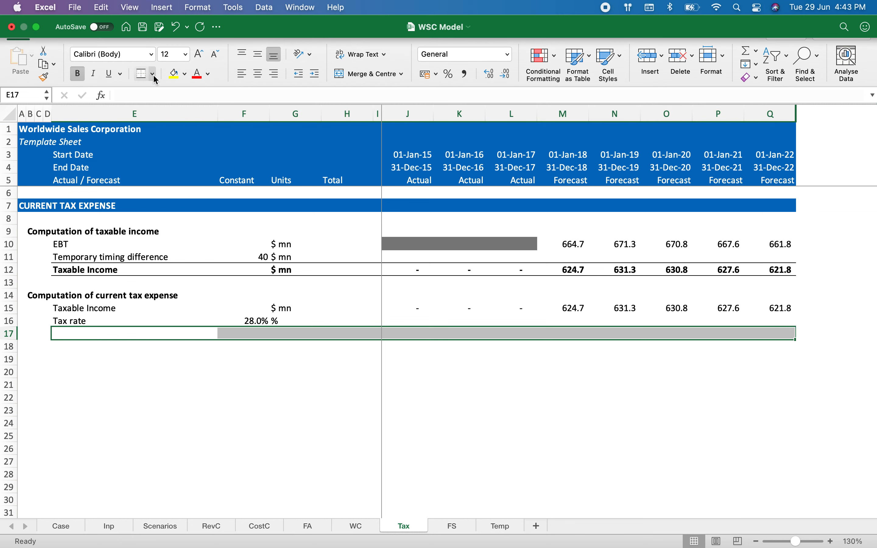
key(shift+BackSpace)
text(Current Tax expense)
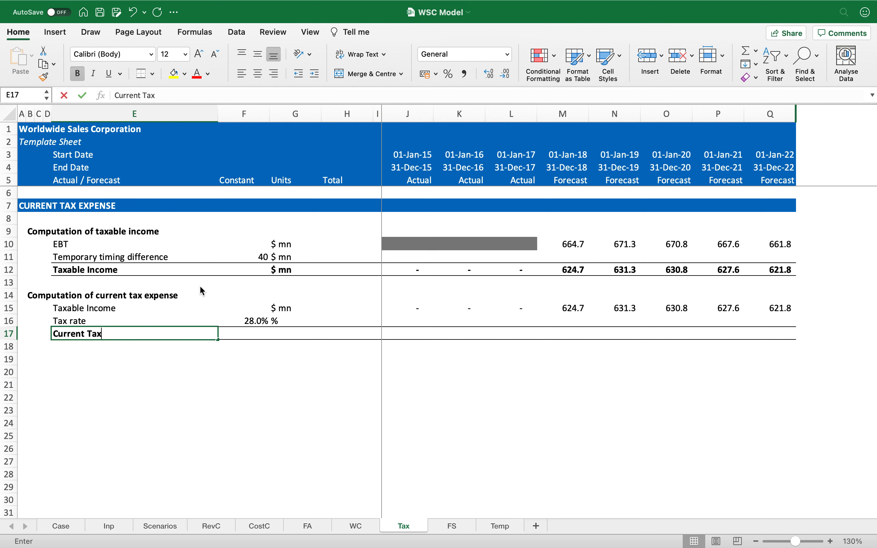
key(Tab)
key(Tab)
text($ mn)
key(Return)
key(Up)
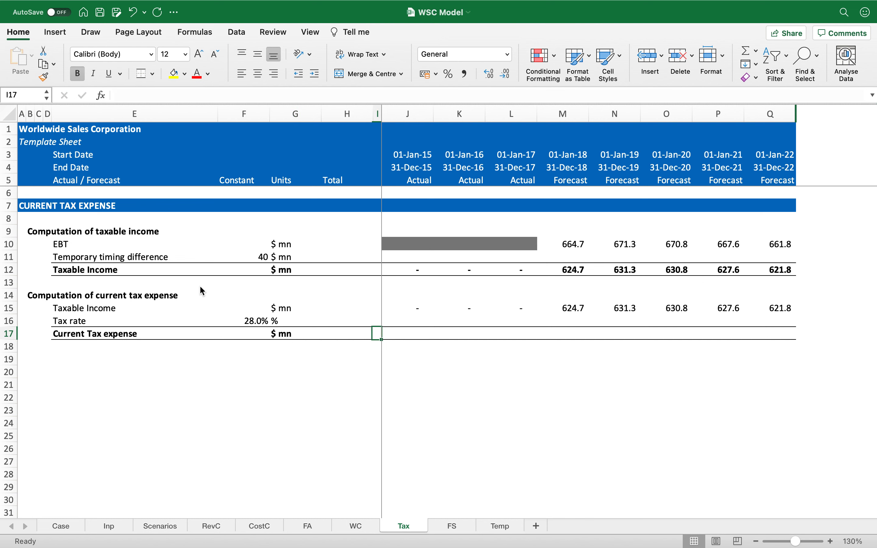
Step: Enter the current tax expense formula =J15*$F16 in J17 and copy it
key(Right)
key(Right)
key(Right)
text(=)
key(Up)
key(Up)
text(*)
key(Left)
key(Left)
key(Left)
key(Left)
key(Up)
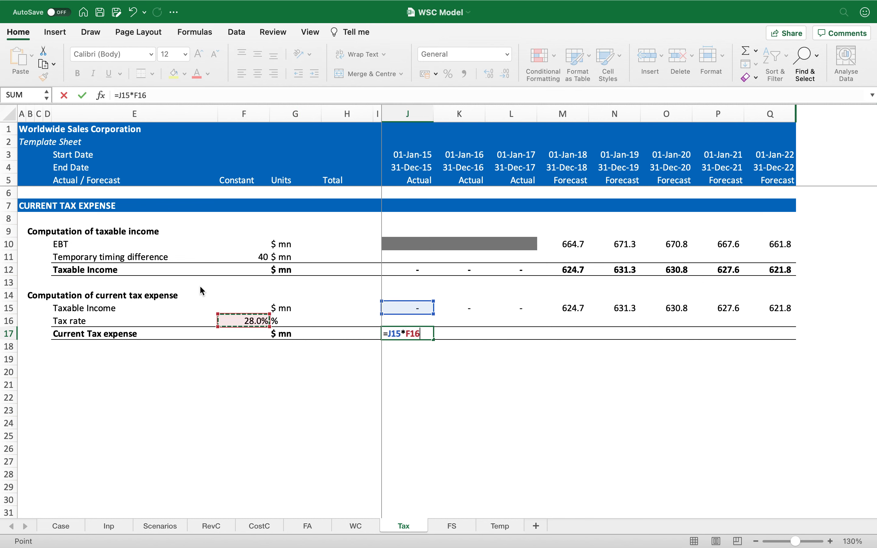
key(F4)
key(F4)
key(F4)
key(Return)
key(Up)
key(super+c)
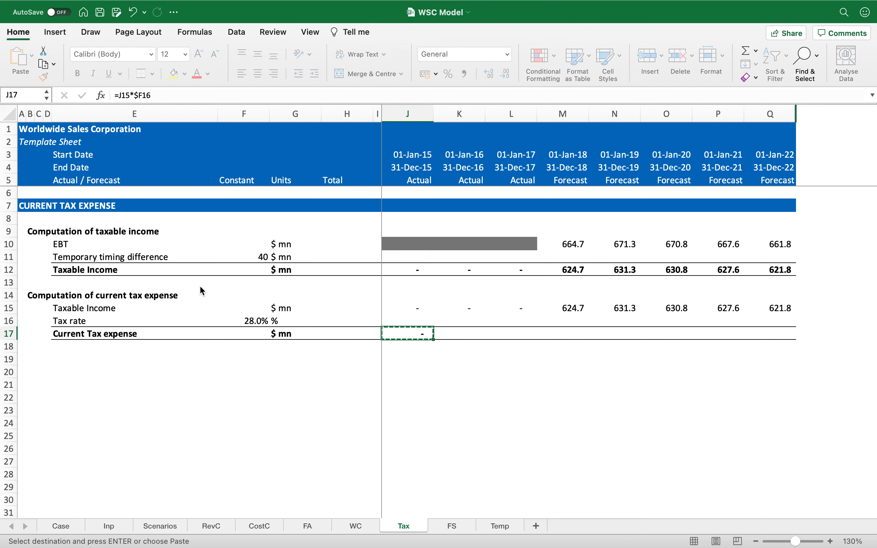
Step: Paste the current tax expense formula across row 17 for all remaining years
key(shift+Right)
key(shift+Right)
key(shift+Right)
key(shift+Right)
key(shift+Right)
key(shift+Right)
key(shift+Right)
key(Return)
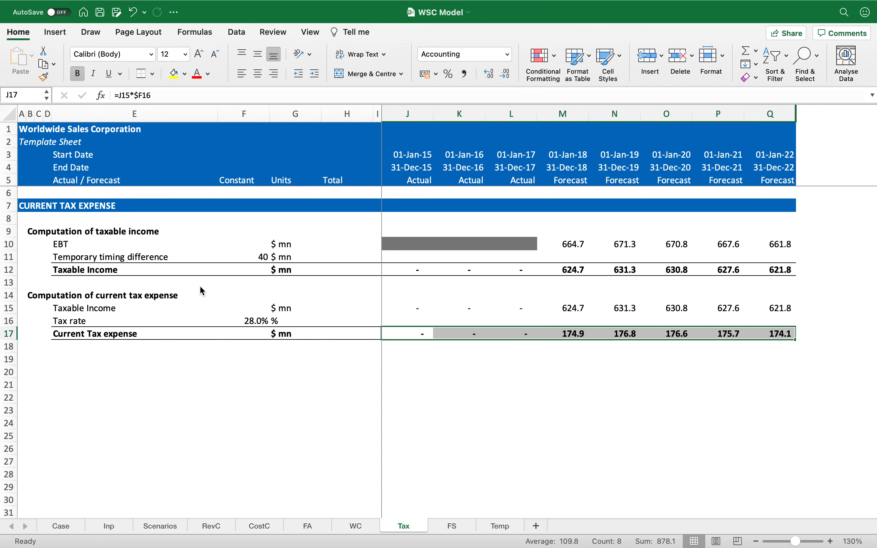
Step: Copy the CURRENT TAX EXPENSE header row and paste it as a new section header in row 19
key(Down)
key(Down)
key(Left)
key(Left)
key(Left)
key(Left)
key(Left)
key(Left)
key(Left)
key(Left)
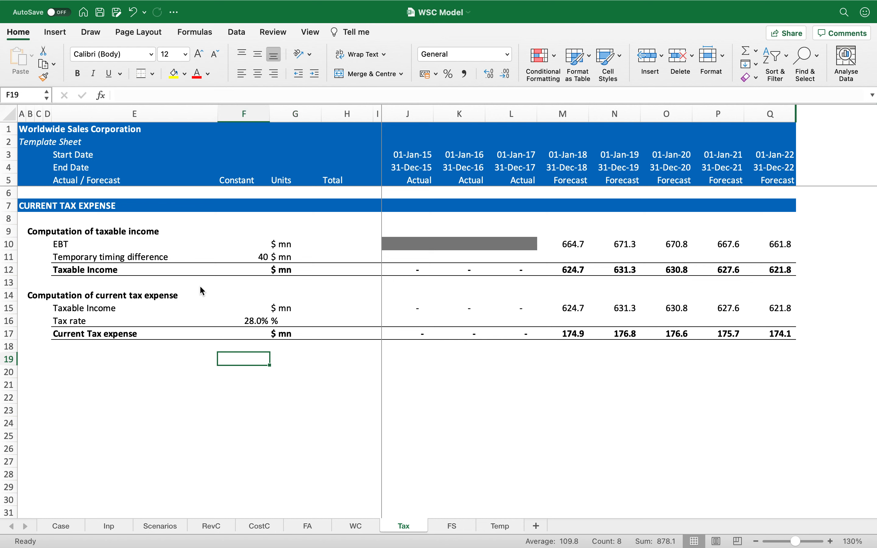
key(Left)
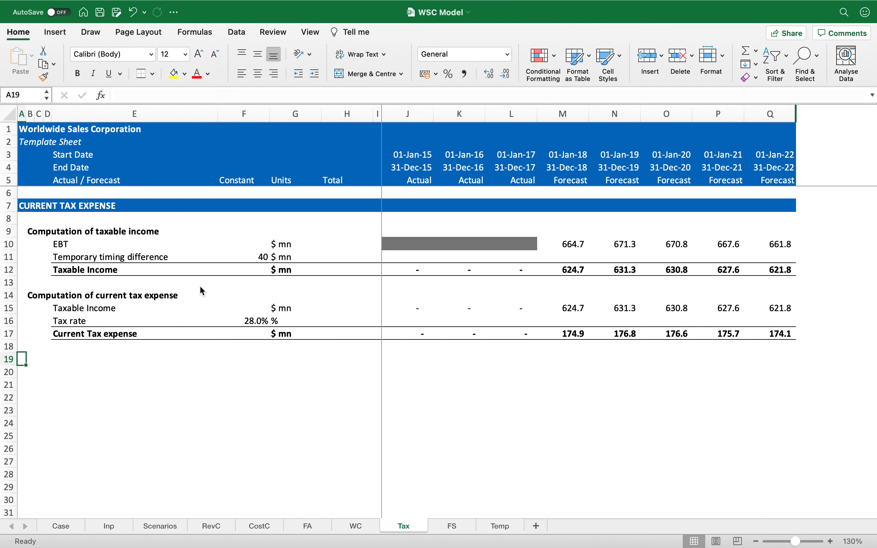
key(ctrl+Up)
key(shift+space)
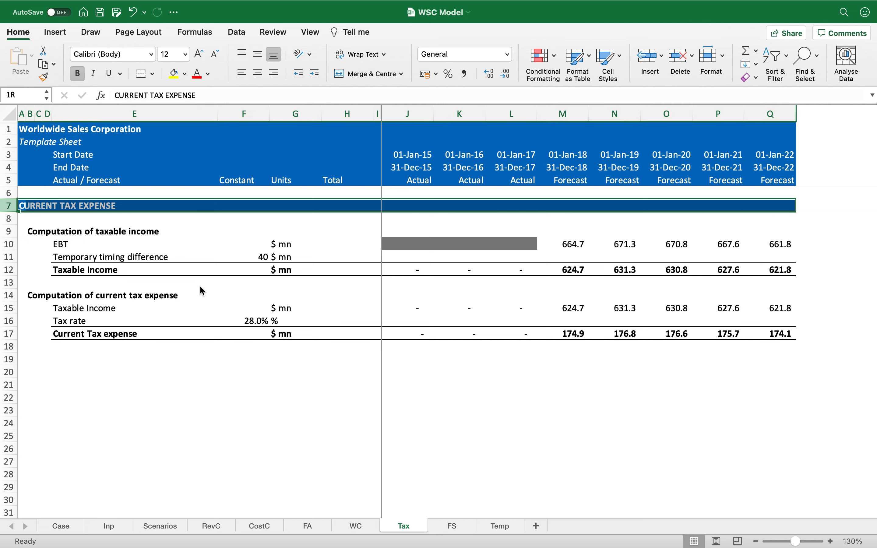
key(ctrl+c)
key(Down)
key(Down)
key(Down)
key(Down)
key(Down)
key(Down)
key(Down)
key(Down)
key(Down)
key(Down)
key(Down)
key(Down)
key(Down)
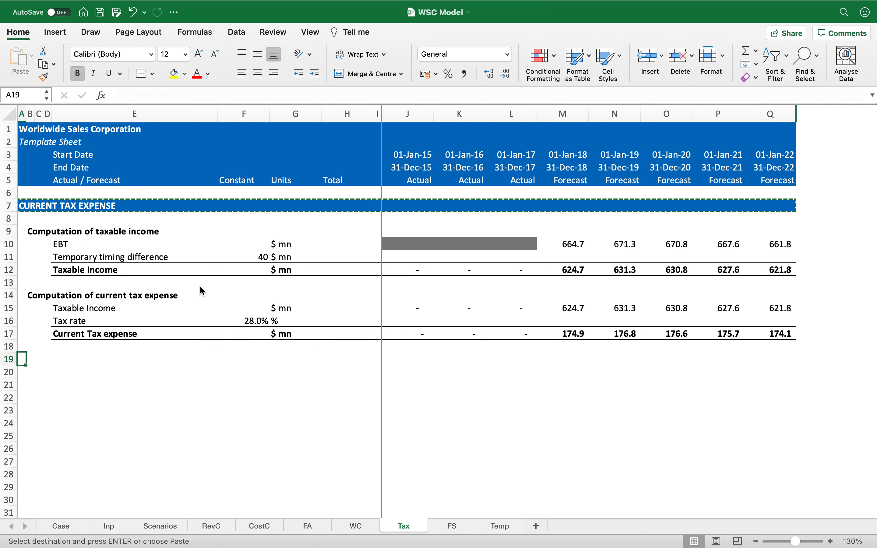
key(Up)
key(shift+space)
key(Return)
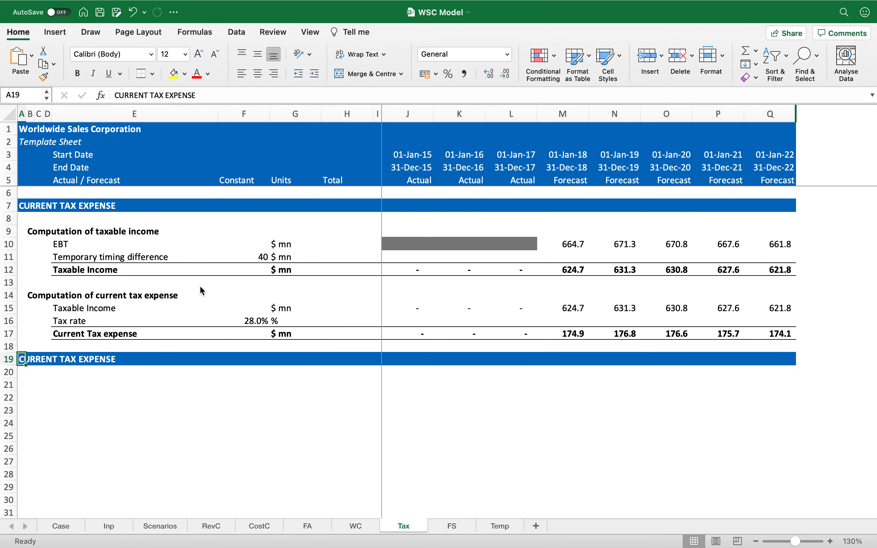
Step: Rename the row 19 section header as DEFERRED TAXES
text(DE)
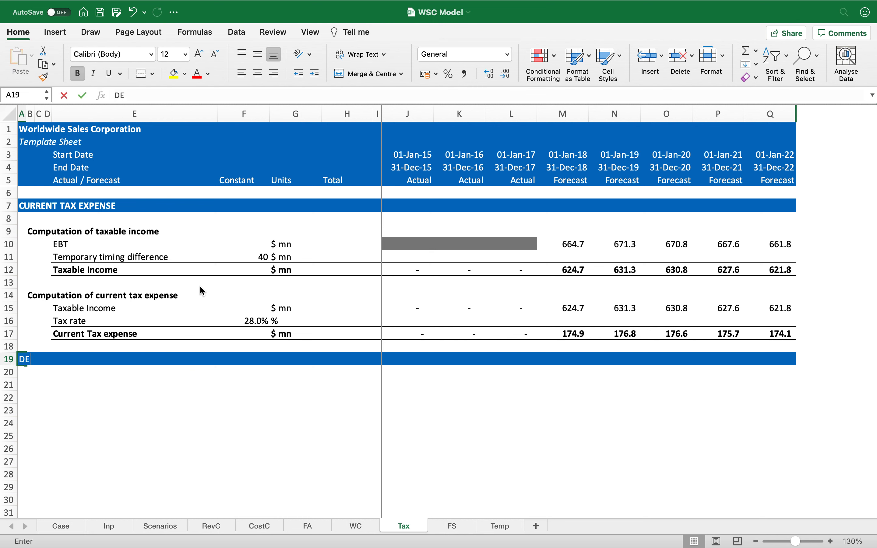
text(FERRED TAXES)
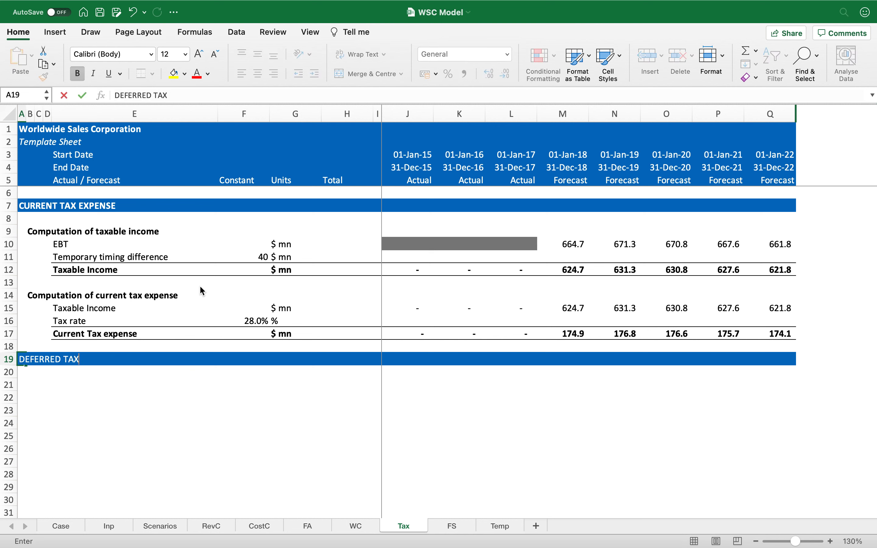
key(Return)
key(Right)
key(Right)
key(Right)
key(Right)
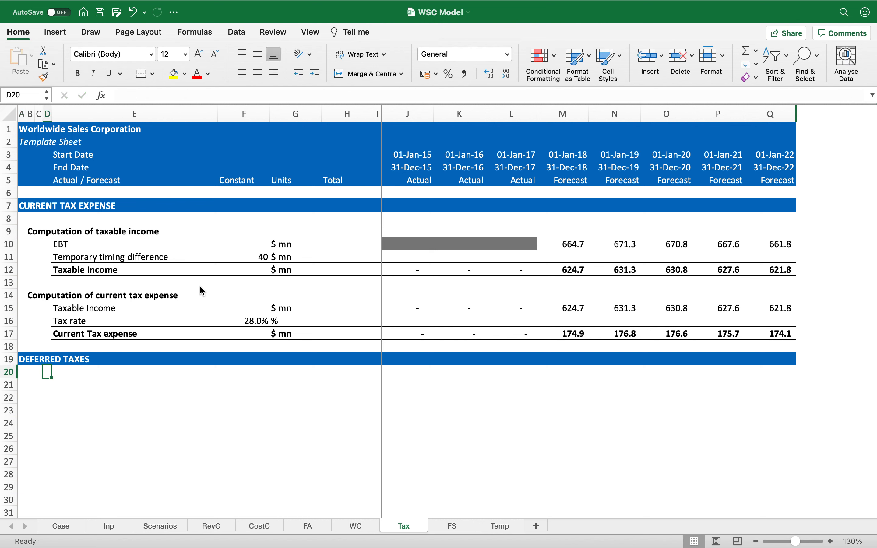
key(Down)
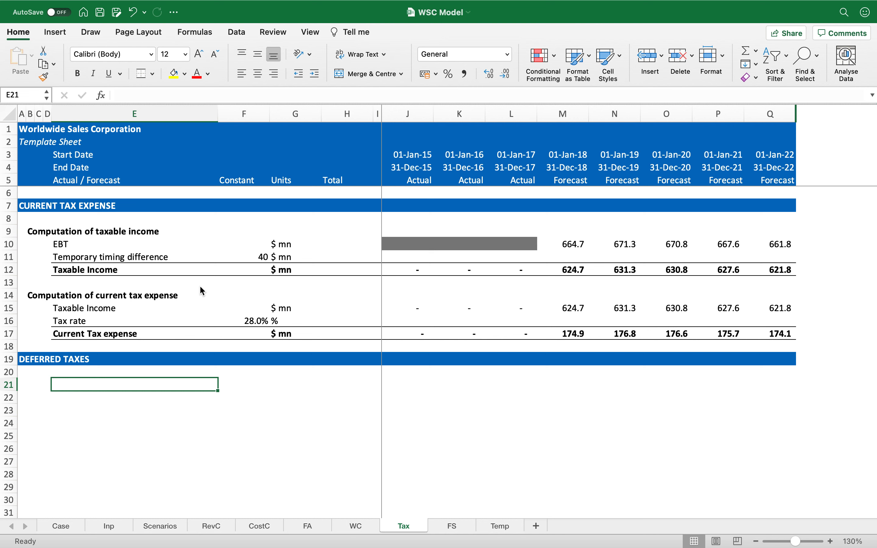
Step: Enter the bold subheading Computation of taxation for accounting under the DEFERRED TAXES header in row 21
key(Left)
key(Left)
key(Left)
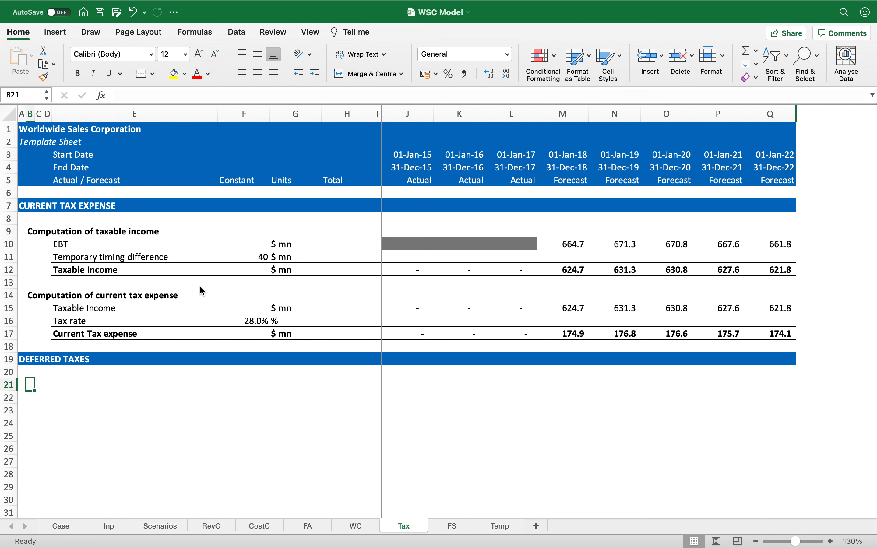
text(Computation )
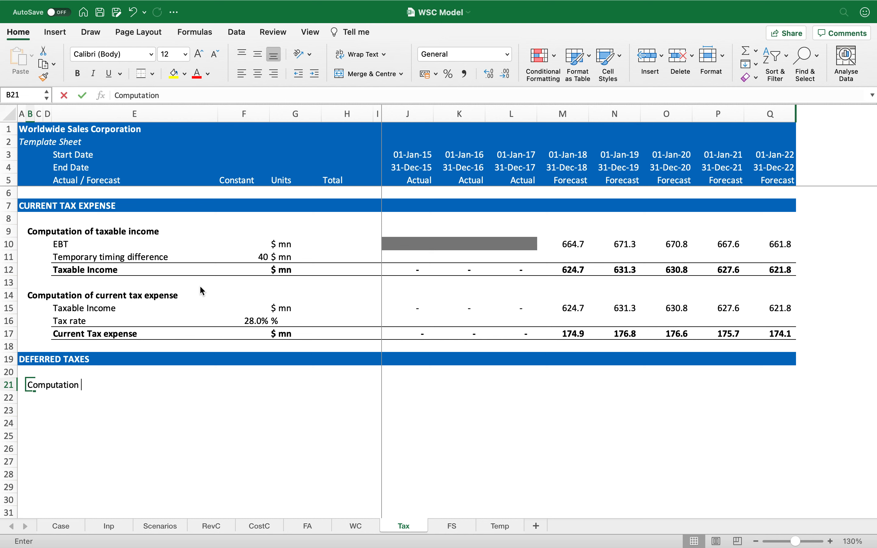
text(of taxation )
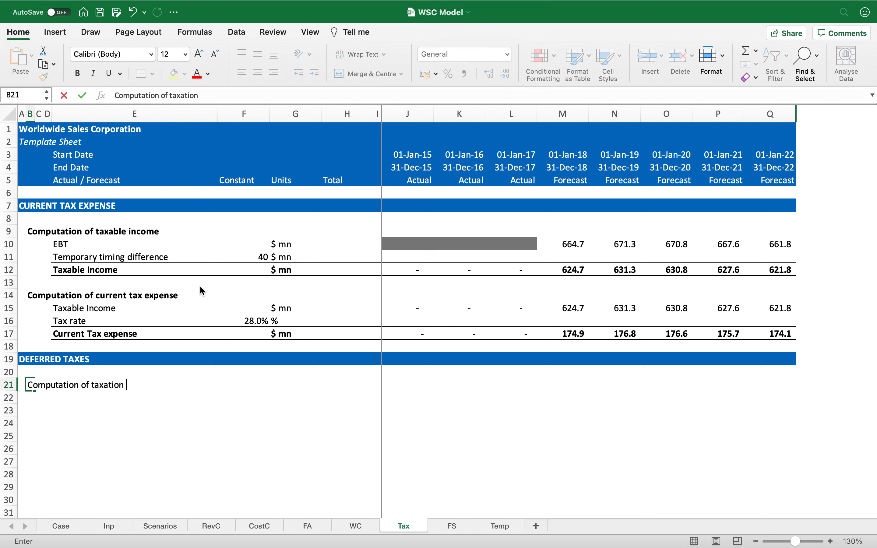
text(for accounting)
key(Return)
key(Up)
key(super+b)
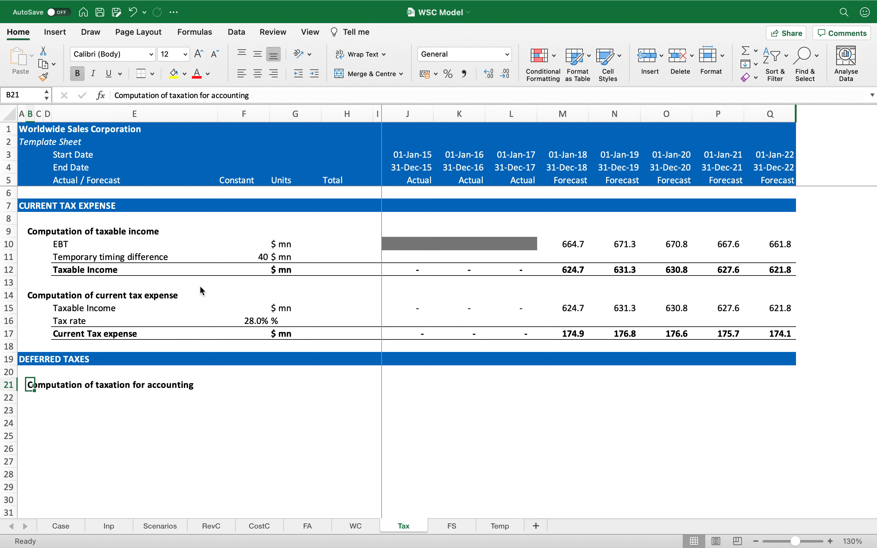
Step: Link the row 22 label to the EBT label on the FS sheet
key(Down)
key(Right)
key(Right)
key(Right)
text(=)
key(Escape)
click(157, 246)
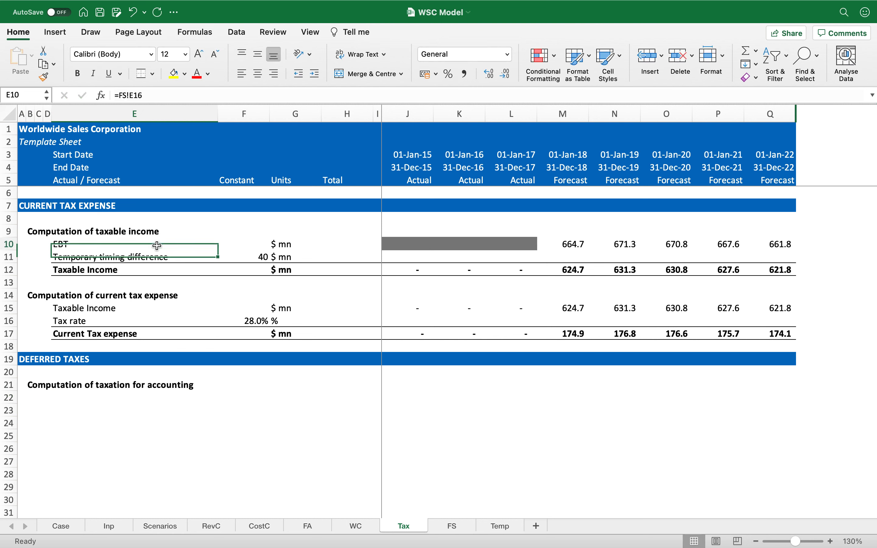
click(150, 395)
text(=)
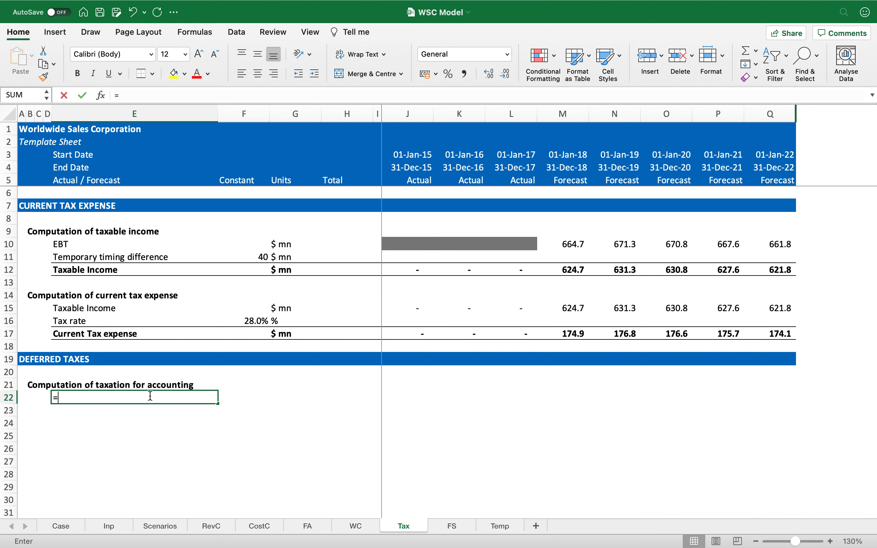
click(456, 527)
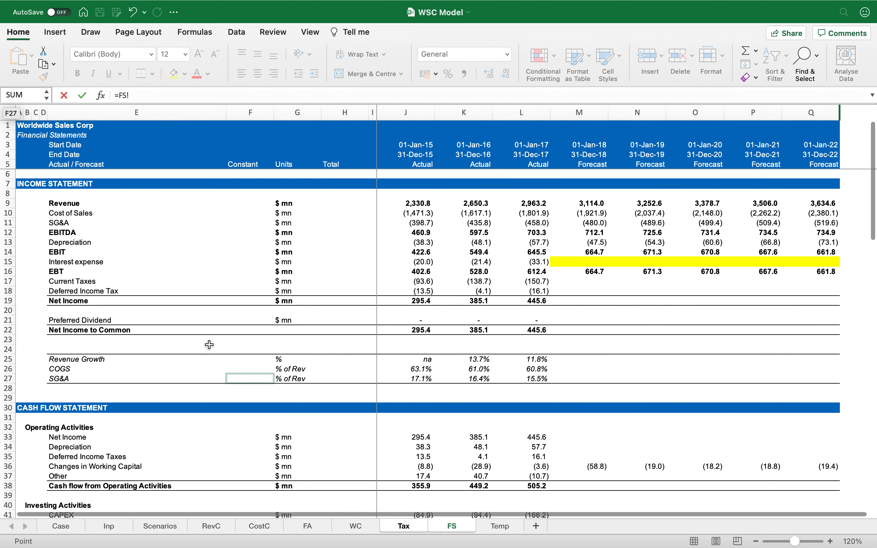
click(115, 272)
key(Return)
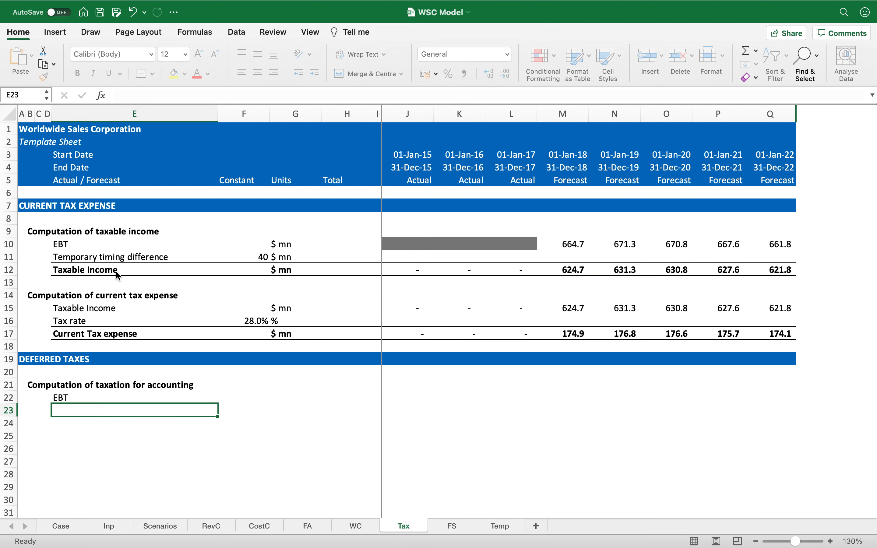
Step: Copy the EBT link into the units cell and across the forecast years M22:Q22
key(Up)
key(ctrl+c)
key(Right)
key(Right)
key(ctrl+v)
key(ctrl+c)
key(Right)
key(Right)
key(Right)
key(Right)
key(Right)
key(Right)
key(shift+Right)
key(shift+Right)
key(shift+Right)
key(shift+Right)
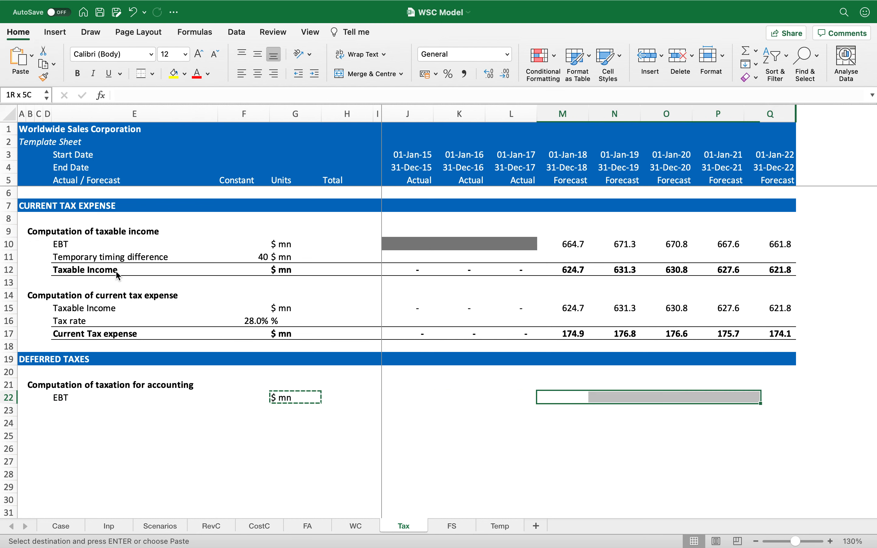
key(Return)
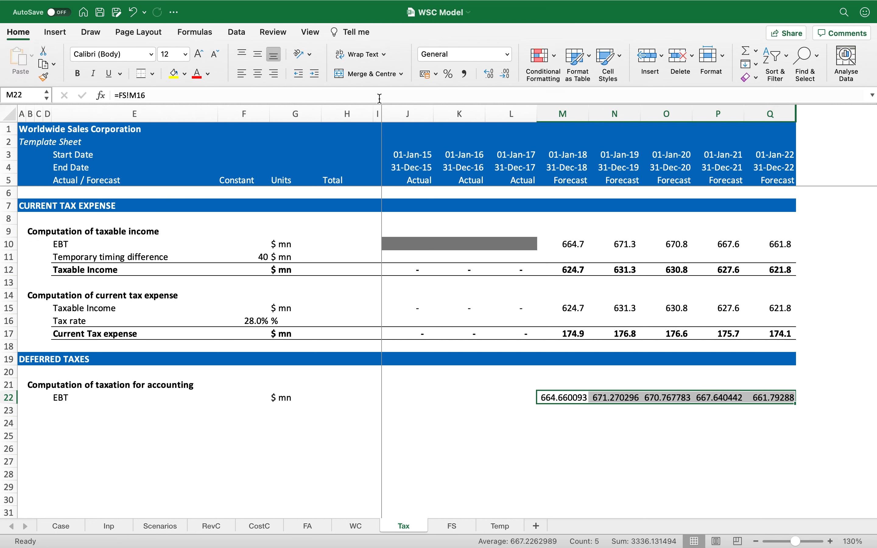
Step: Format the EBT row values with comma style and one decimal place
click(465, 74)
click(506, 74)
key(Left)
key(Left)
key(Left)
key(Left)
key(Left)
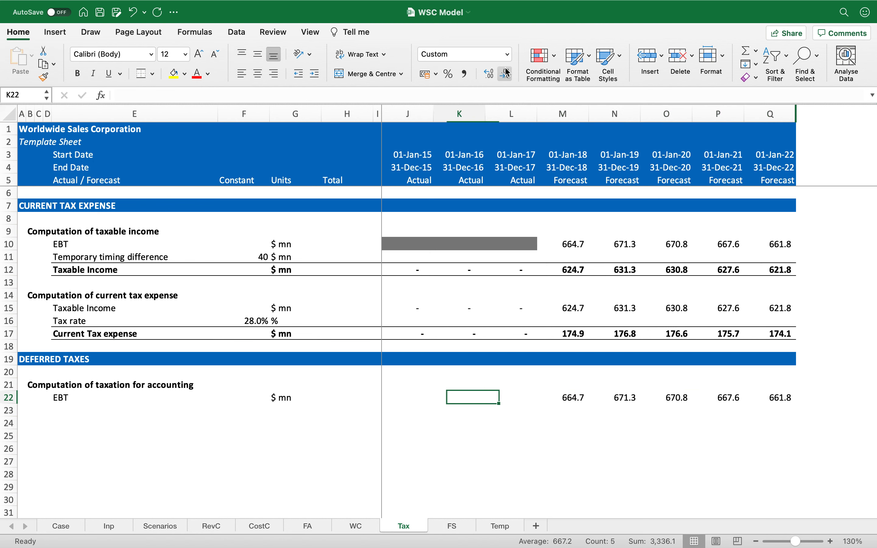
Step: Copy the grey shading from J10 onto the actual-year cells J22:L22
key(Right)
key(Right)
click(410, 244)
key(super+c)
key(Down)
key(Down)
key(Down)
key(Down)
key(Down)
key(Down)
key(Down)
key(Down)
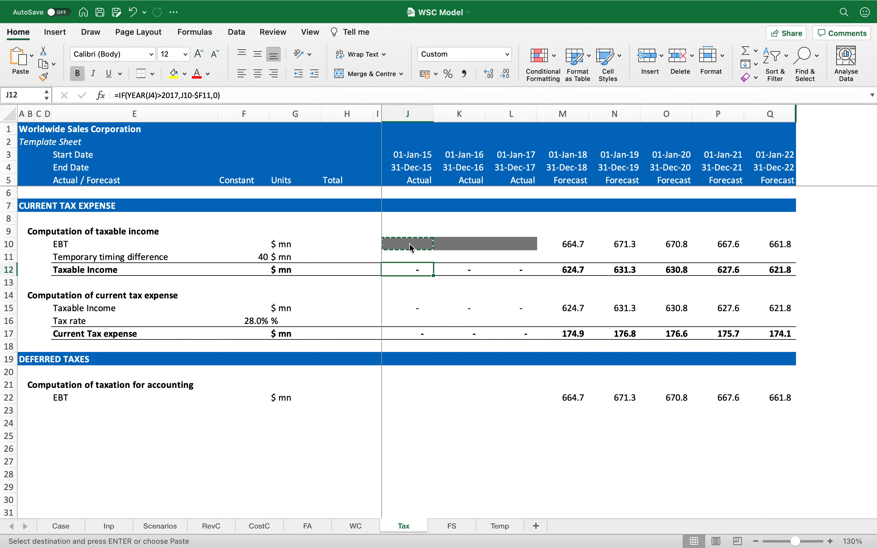
key(Down)
key(Down)
key(Down)
key(Down)
key(shift+Right)
key(shift+Right)
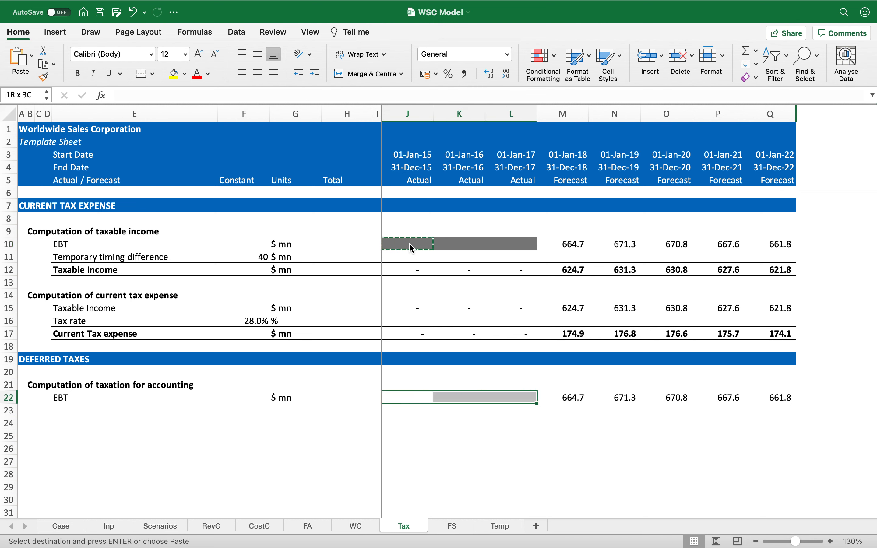
key(Return)
Step: Copy the Tax rate row 16 and paste it as row 23
key(Left)
key(Left)
key(Left)
key(Left)
key(Left)
key(Down)
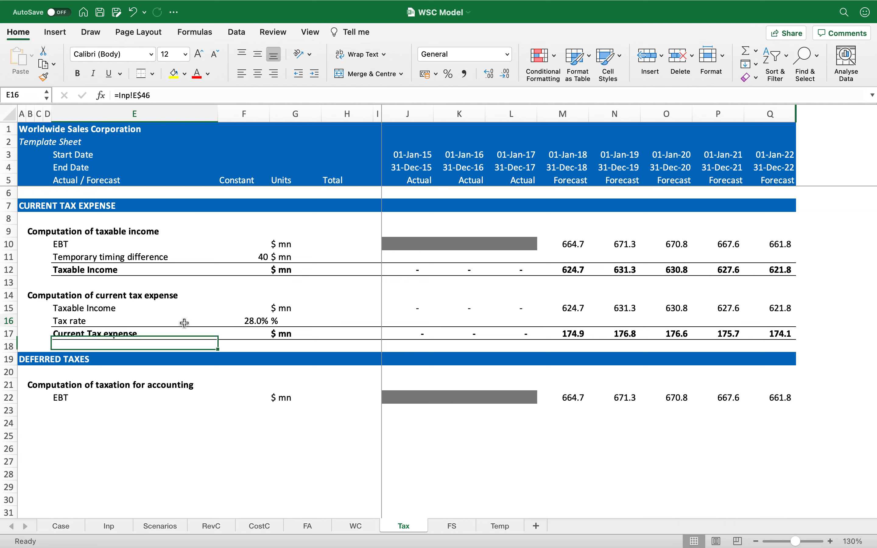
click(185, 323)
key(shift+space)
key(super+c)
click(144, 407)
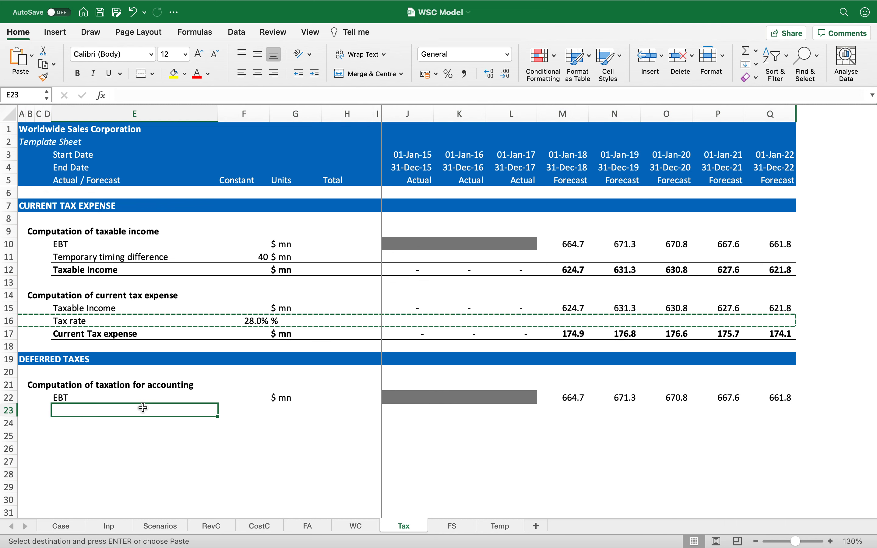
key(shift+space)
key(Return)
Step: Add the row 24 label Taxation for accounting with units $ mn
click(143, 423)
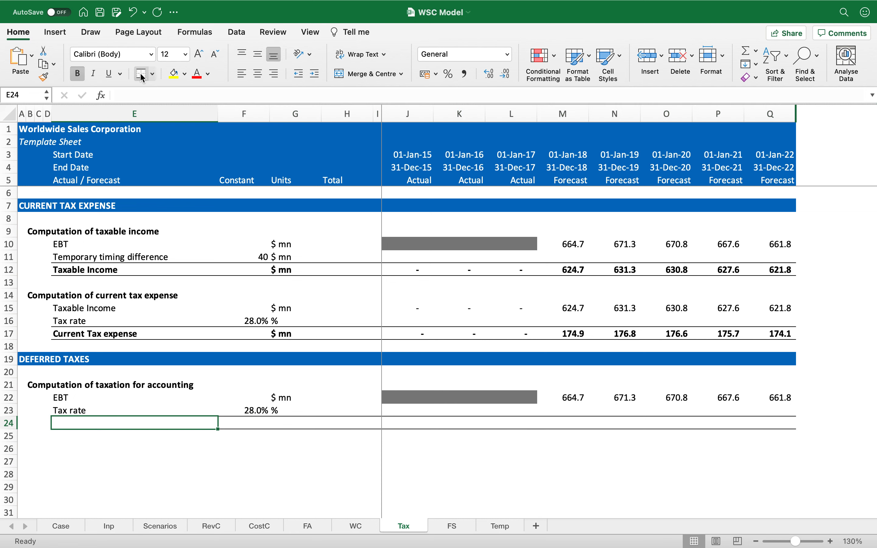
text(Taxa)
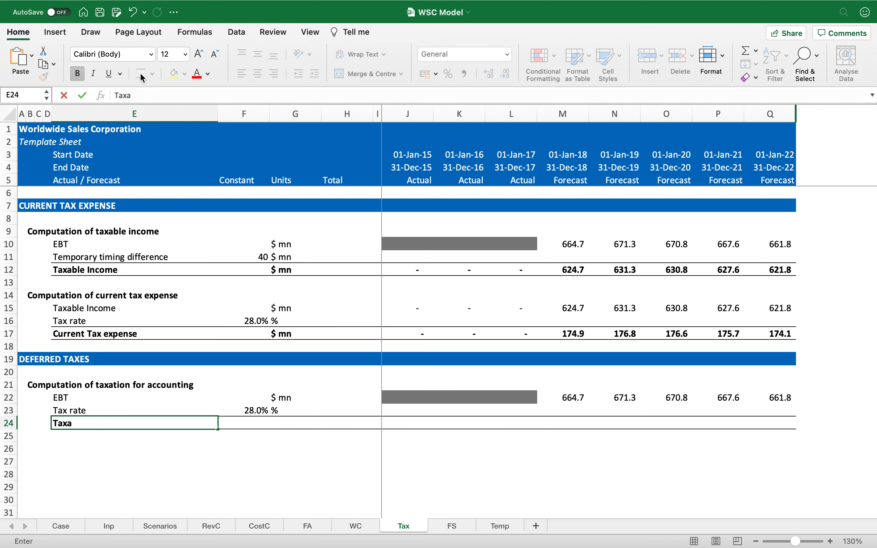
text(tion for accounting)
key(Return)
key(Up)
key(Right)
Step: Enter the formula =J22*$F23 in J24 for taxation for accounting
key(Right)
text($ m)
key(Return)
key(Up)
key(Right)
key(Right)
key(Right)
text(=)
key(Up)
key(Up)
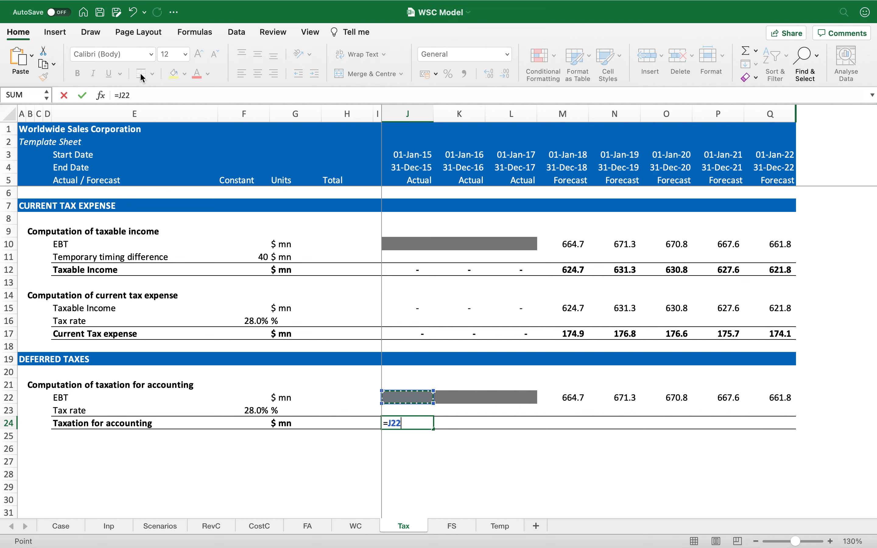
text(*)
click(252, 408)
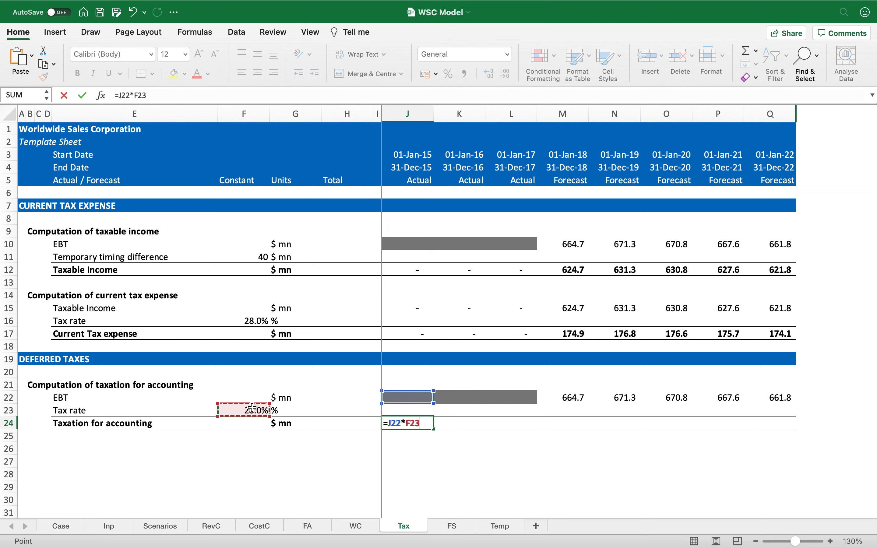
key(F4)
key(F4)
key(F4)
key(ctrl+Return)
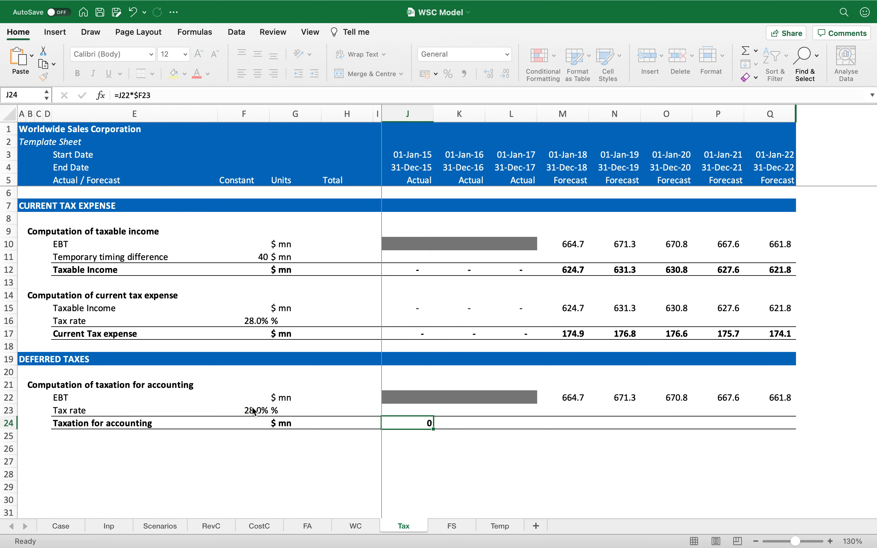
Step: Fill the J24 formula across row 24 and format it with comma style and one decimal
key(ctrl+c)
key(ctrl+shift+Right)
key(Return)
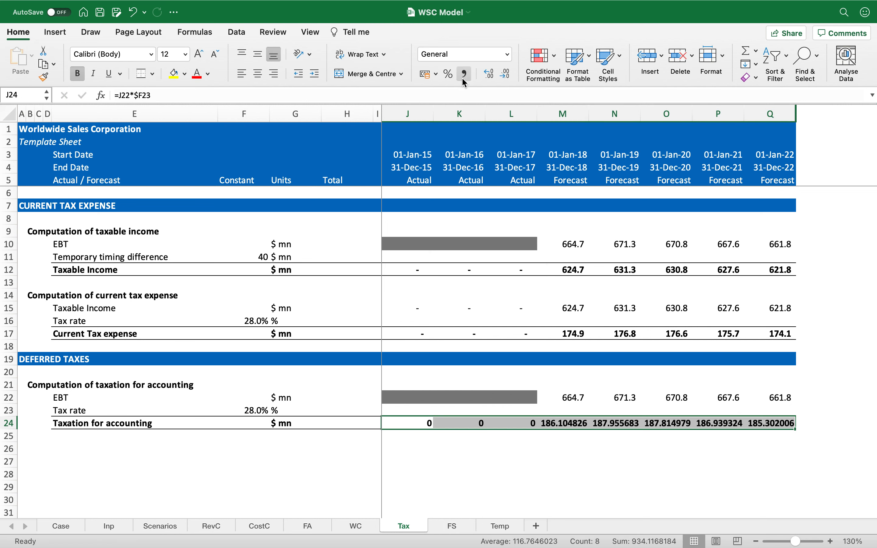
click(463, 76)
click(501, 76)
Step: Copy the row 21 subheading to B26 and rename it Cmoputation of deferred taxes
key(Left)
key(Left)
key(Left)
key(Left)
key(Left)
key(Left)
key(Down)
key(Left)
key(Left)
key(Up)
key(Up)
key(Up)
key(Up)
key(ctrl+c)
key(Down)
key(Down)
key(Down)
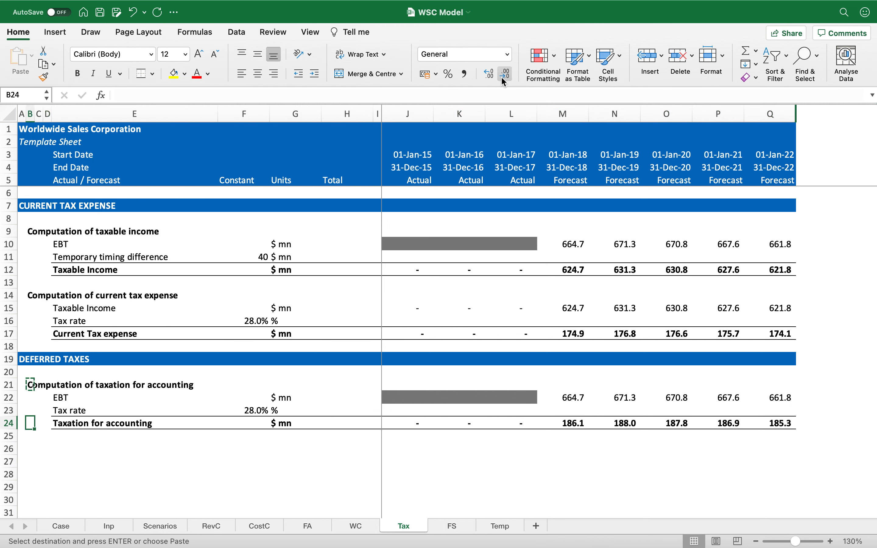
key(Down)
key(Down)
key(ctrl+v)
text(Cmop)
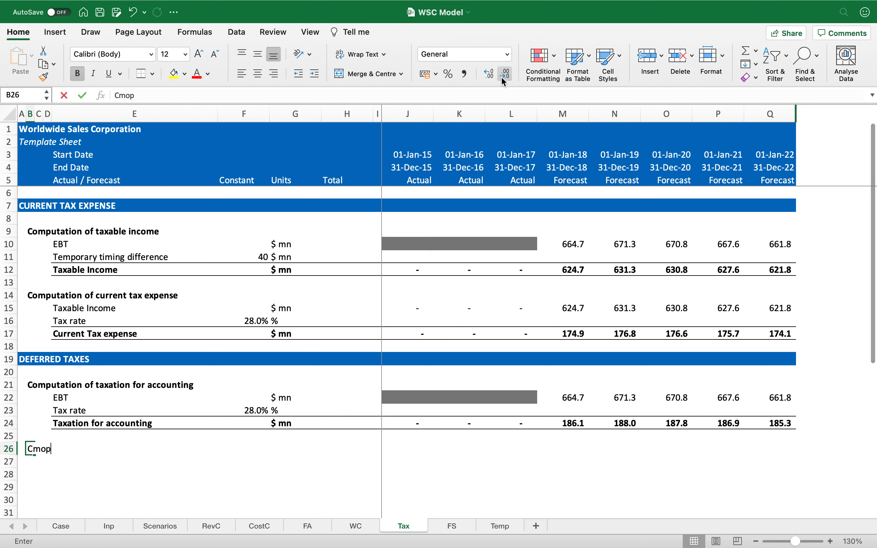
text(utation of deferred taxes)
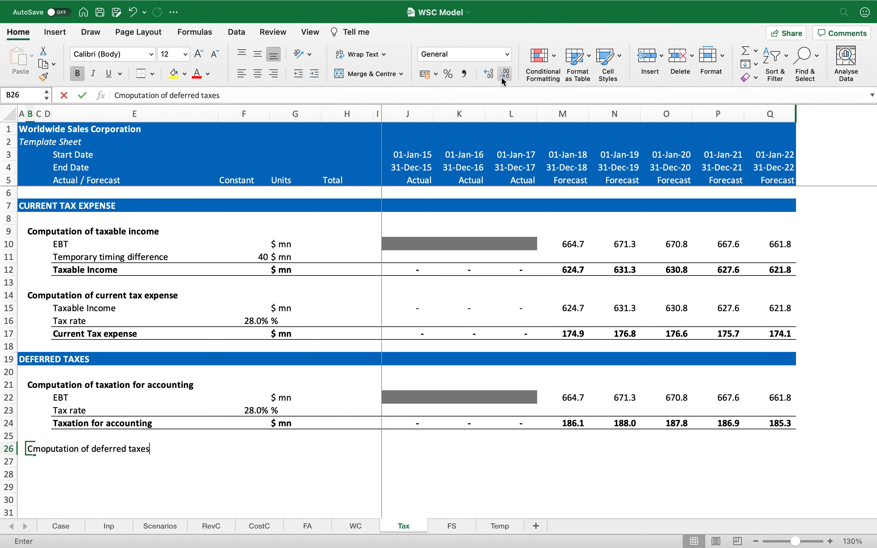
key(Return)
Step: Link E27 to the Taxation for accounting label and E28 to the Current Tax expense label
key(Right)
key(Right)
key(Right)
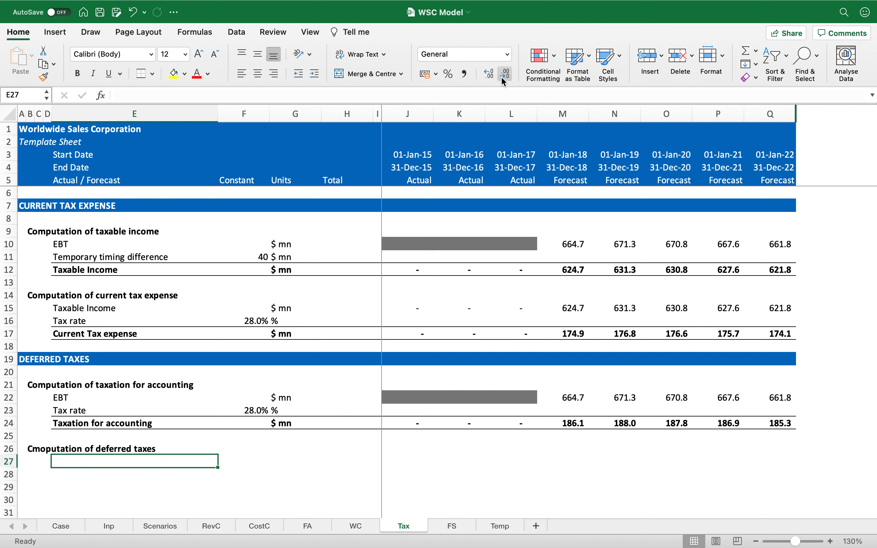
text(=)
key(Up)
key(Up)
key(Up)
key(Return)
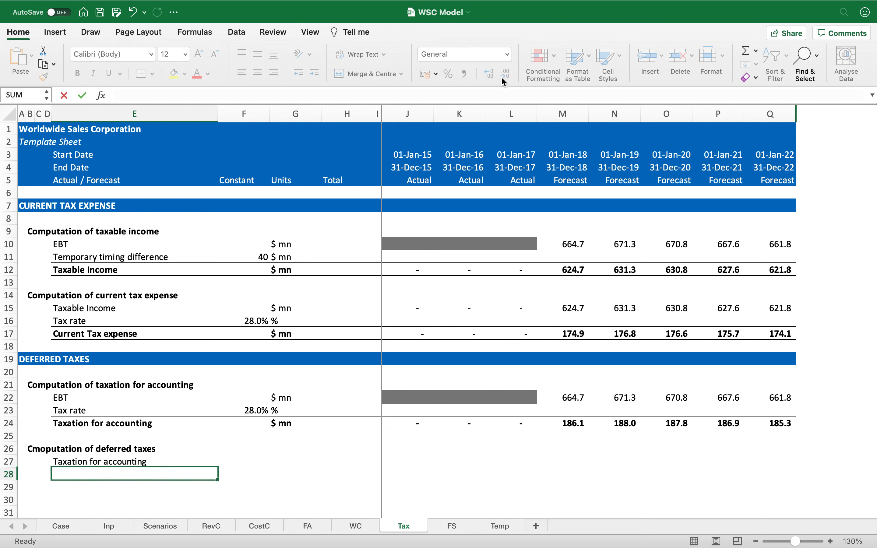
text(=)
click(115, 333)
key(Return)
Step: Copy the two linked rows 27–28 across all columns, then clear the Constant and Total cells
key(Up)
key(Up)
key(shift+Down)
key(super+c)
key(super+shift+Right)
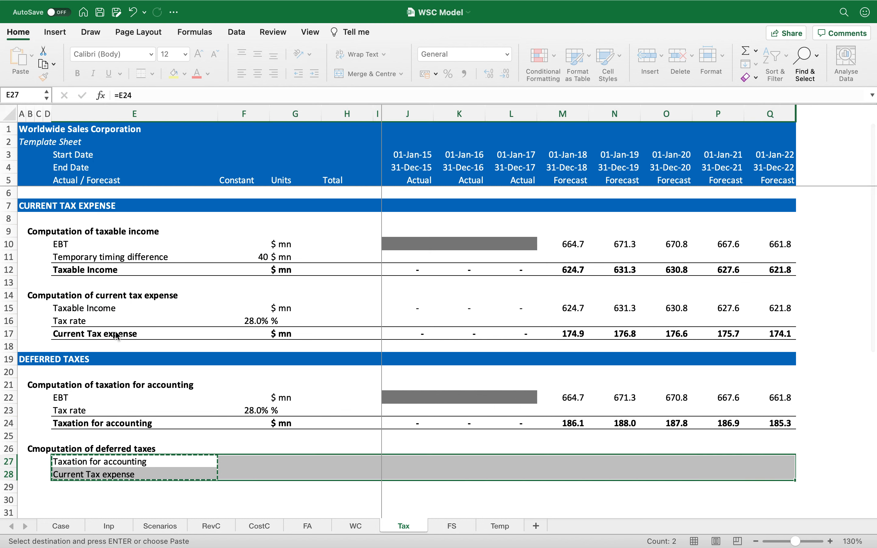
key(Return)
key(Right)
key(shift+Down)
key(Delete)
key(Right)
Step: Format the year values in rows 27–28 with comma style and one decimal place
key(Right)
key(shift+Right)
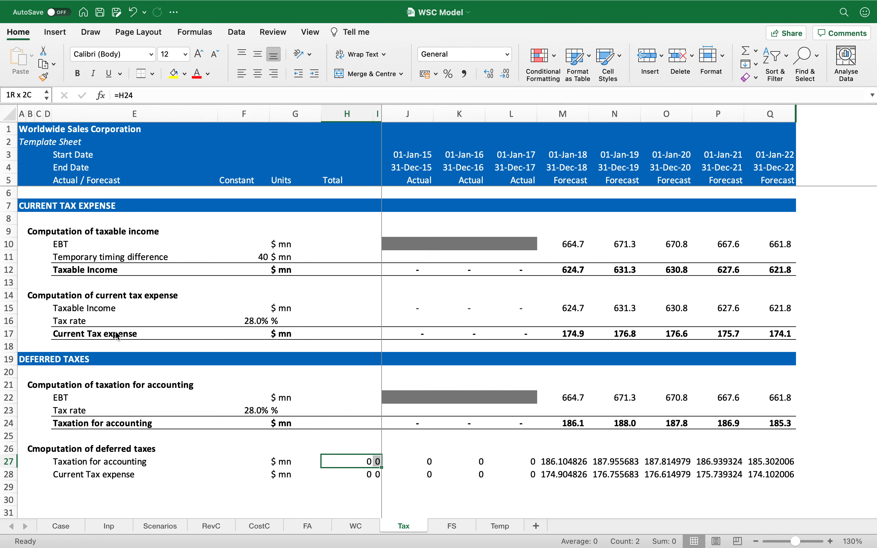
key(shift+Down)
key(Delete)
key(Right)
key(Right)
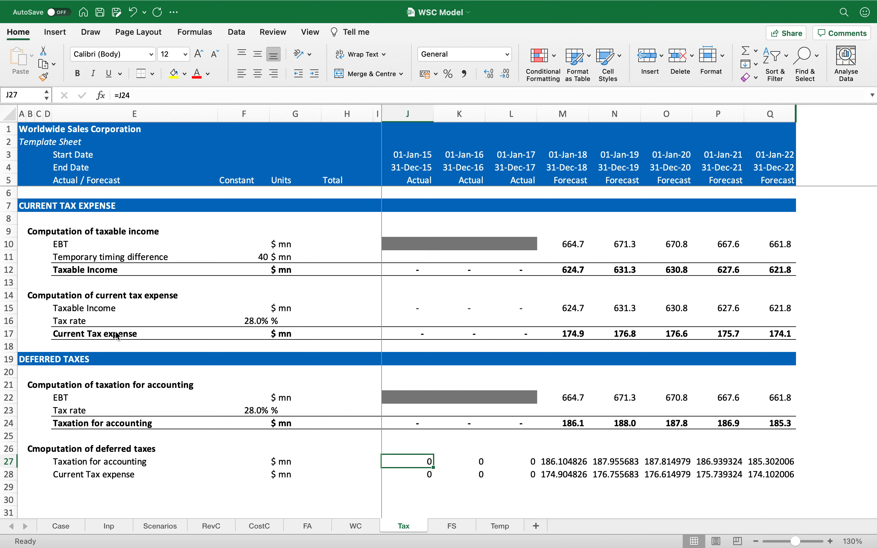
key(shift+Right)
key(shift+Right)
key(shift+Right)
key(shift+Right)
key(shift+Right)
key(shift+Right)
key(shift+Right)
key(shift+Down)
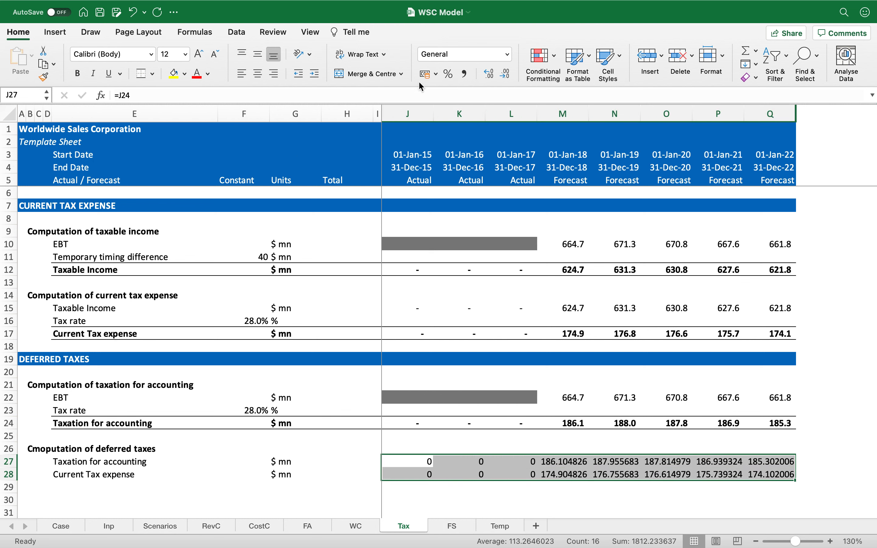
click(465, 74)
click(506, 74)
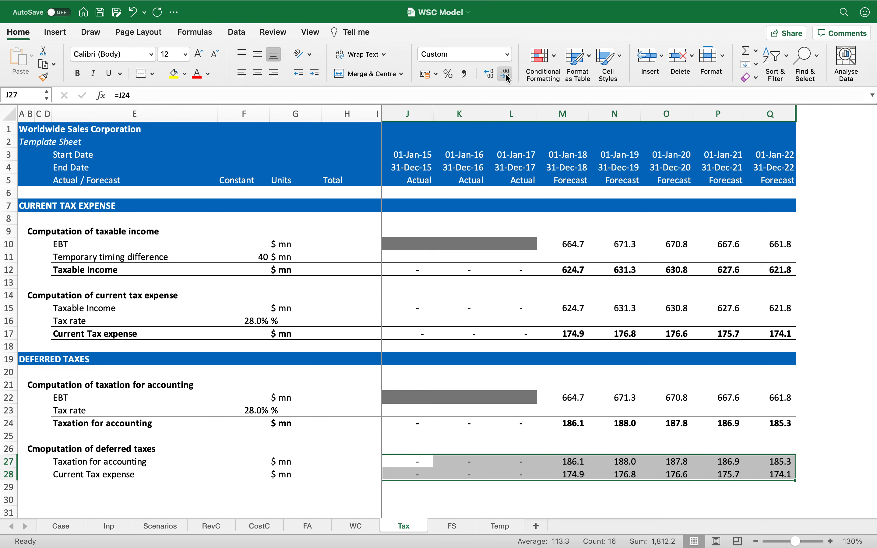
Step: Give the new row 29 under the deferred-tax block total-line borders and bold formatting
key(Left)
key(Left)
key(Left)
key(Left)
key(Down)
key(Down)
key(Left)
key(shift+Right)
key(shift+Right)
key(shift+Right)
key(shift+Right)
key(shift+Right)
key(shift+Right)
key(shift+Right)
key(shift+Right)
key(shift+Right)
key(shift+Right)
key(shift+Right)
key(shift+Right)
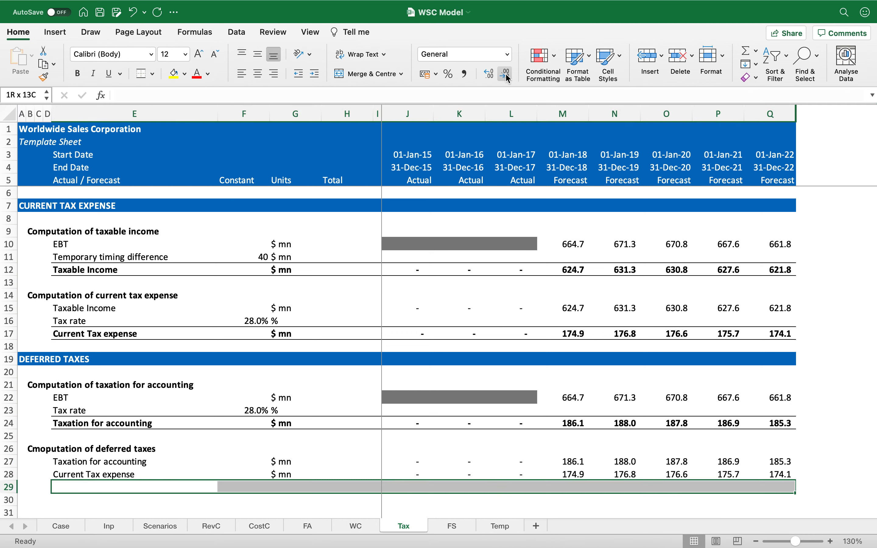
click(144, 73)
key(shift+space)
key(super+b)
Step: Label row 29 Deferred taxes with the unit $ mn
key(Left)
key(Right)
text(Deferred)
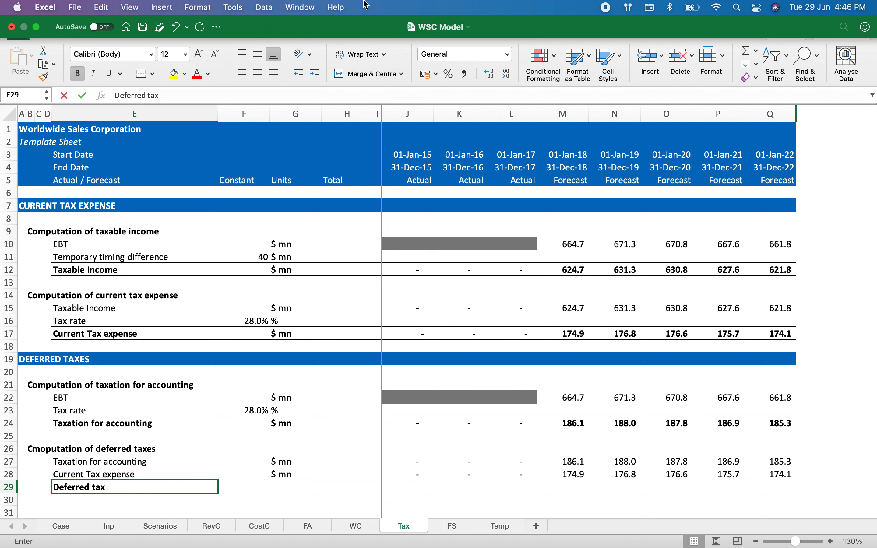
key(Tab)
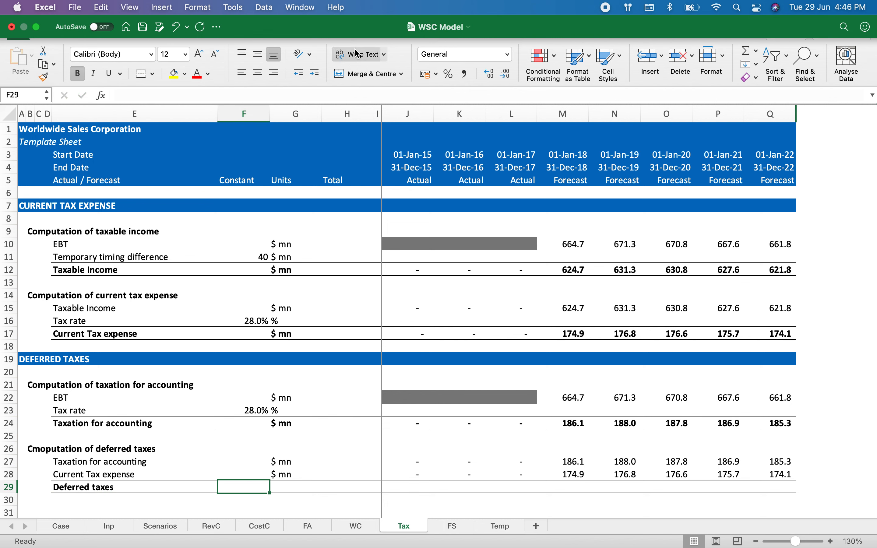
key(Right)
text($ mn)
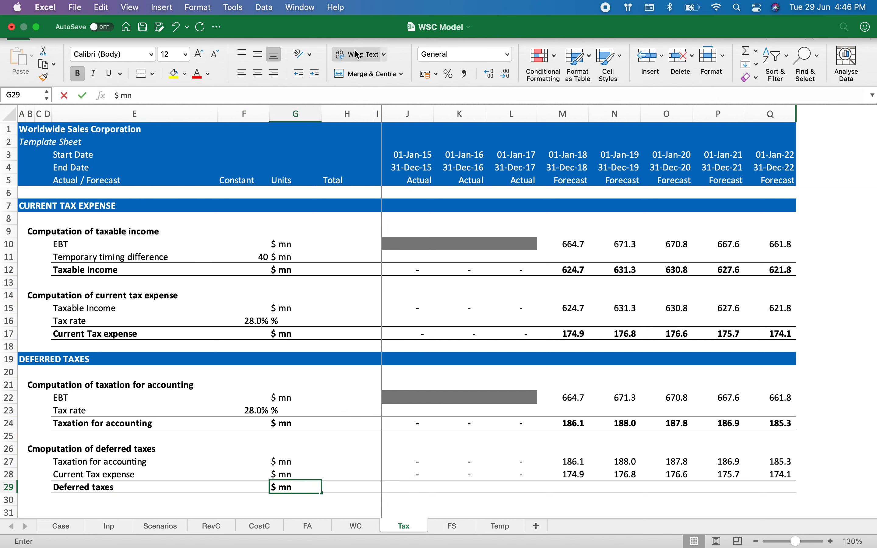
key(Return)
Step: Compute Deferred taxes in J29 as Taxation for accounting minus Current Tax expense and fill it across all years
key(Up)
key(Right)
key(Right)
key(Right)
text(=)
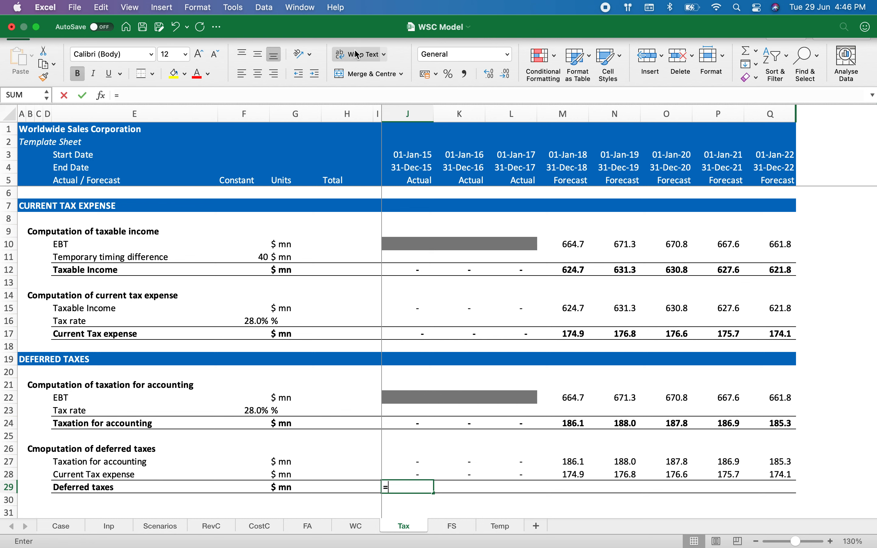
key(Up)
key(Up)
text(-)
key(Up)
key(Return)
key(ctrl+c)
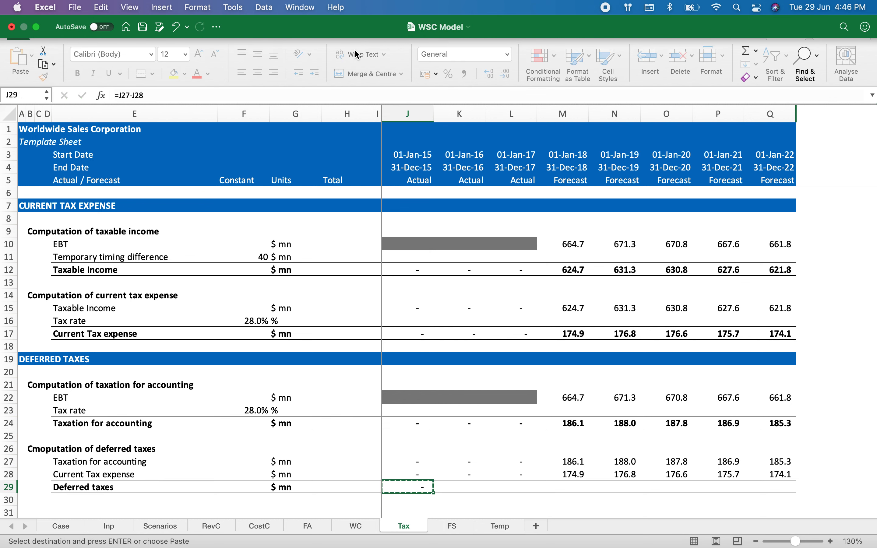
key(ctrl+shift+Right)
key(shift+Left)
key(Return)
Step: Copy the row 29 formula across the remaining years and set rows 27–29 to one decimal place
key(Left)
key(Left)
key(Left)
key(Left)
key(Left)
key(Left)
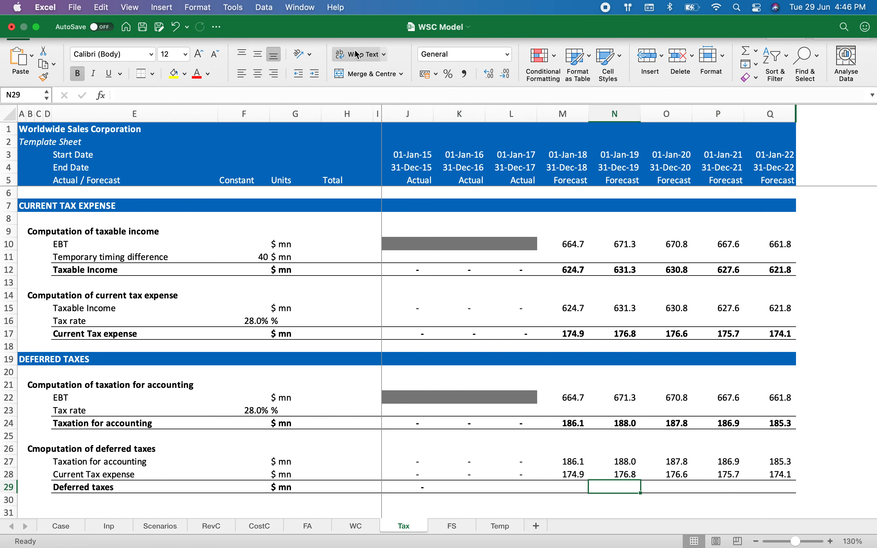
key(ctrl+c)
key(ctrl+shift+Right)
key(Return)
key(shift+Up)
key(shift+Up)
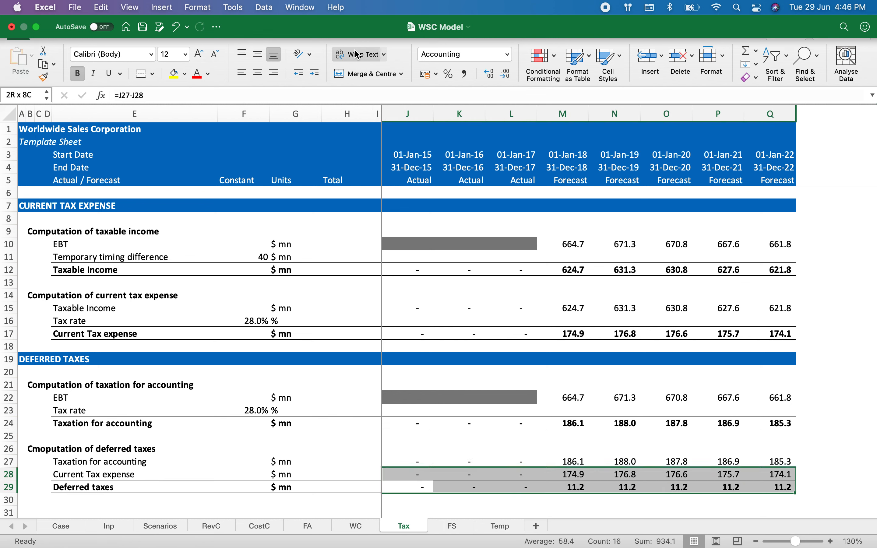
click(505, 75)
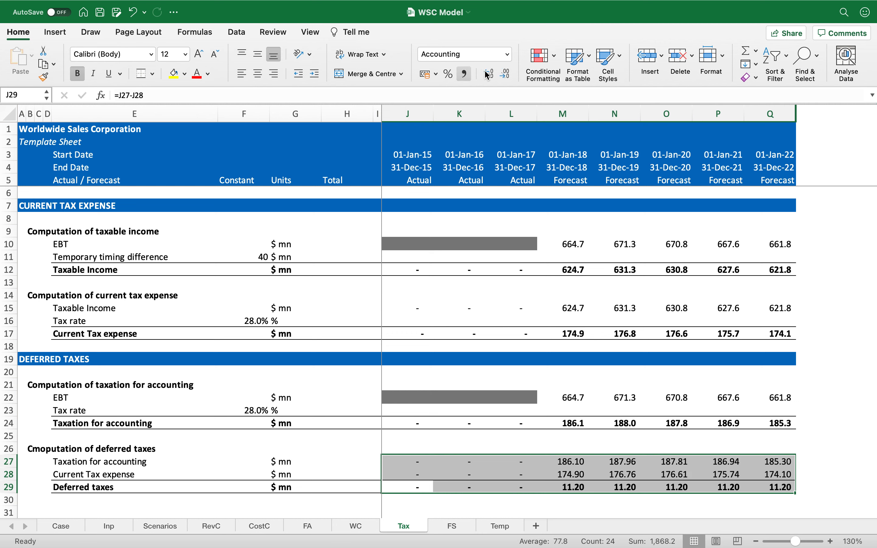
click(503, 77)
key(Left)
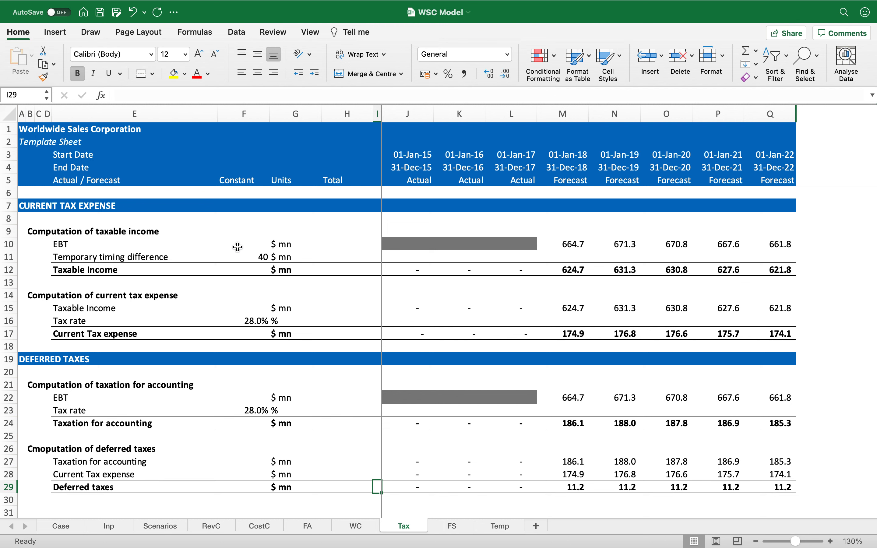
Step: Copy the DEFERRED TAXES heading row to row 31 and rename it END OF SHEET
scroll(237, 247, down, 2)
click(28, 310)
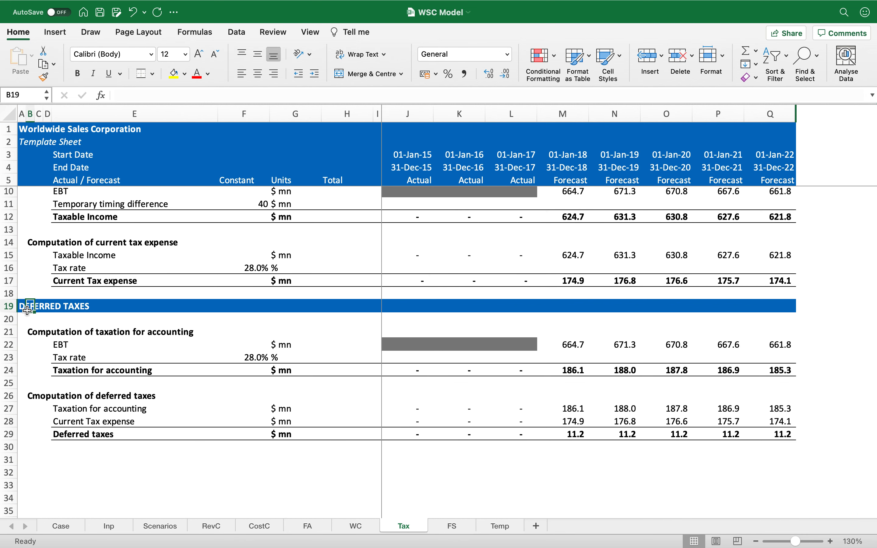
key(shift+space)
key(super+c)
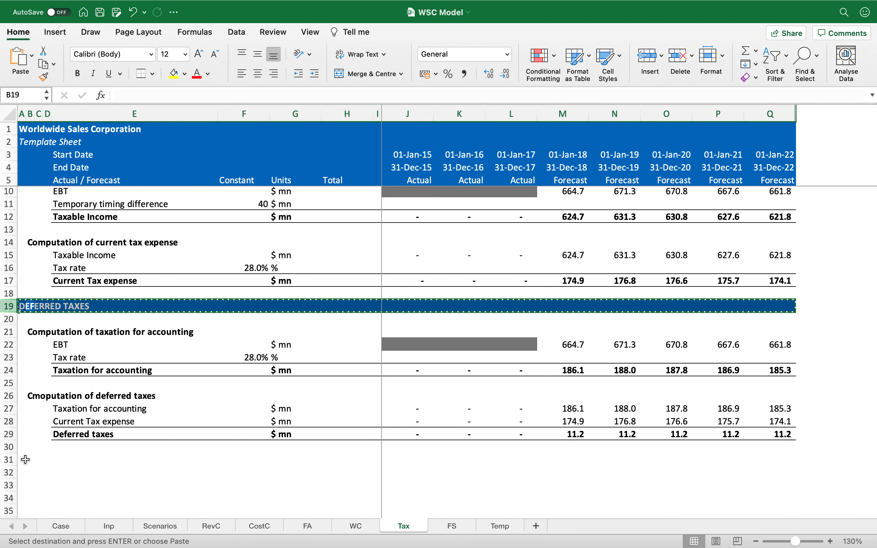
click(26, 461)
key(shift+space)
key(super+v)
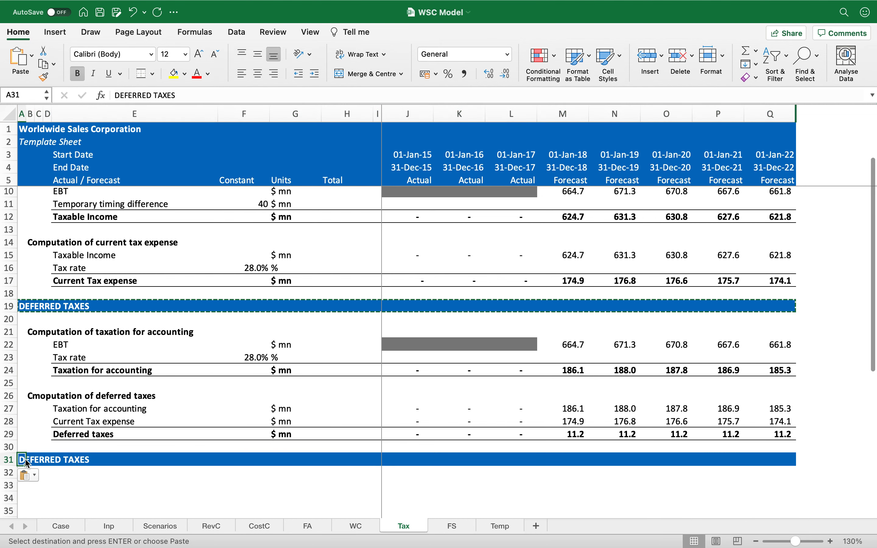
text(END OF SHEET)
key(Return)
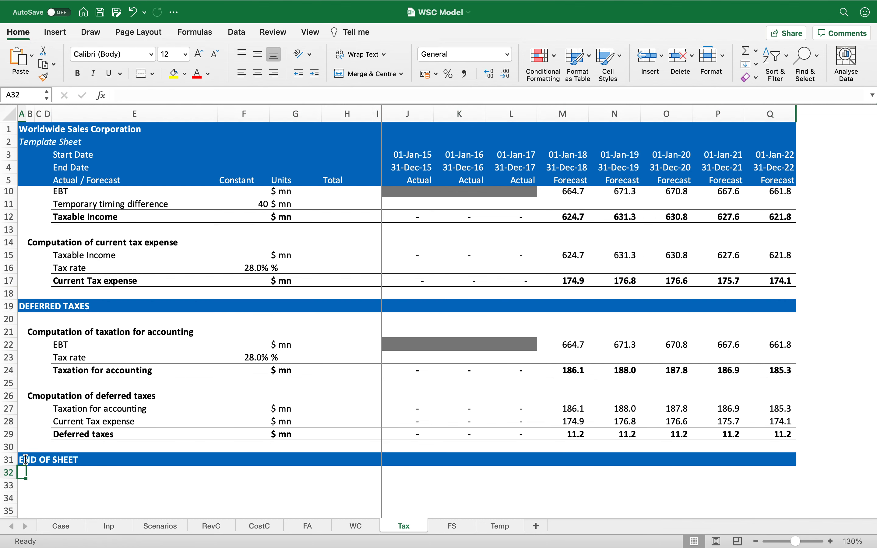
Step: On the FS sheet, link forecast Current Taxes to the negative of the Tax sheet's Current Tax expense across all forecast years
scroll(146, 421, up, 3)
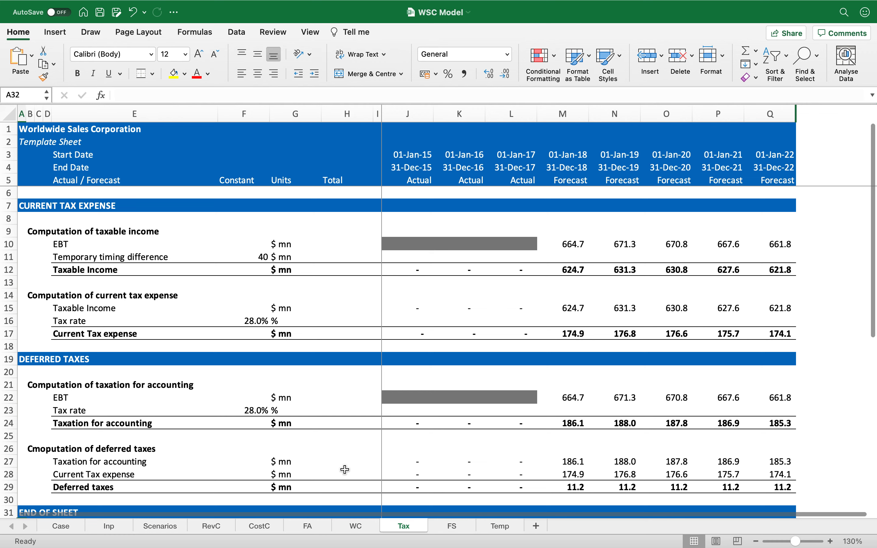
click(455, 528)
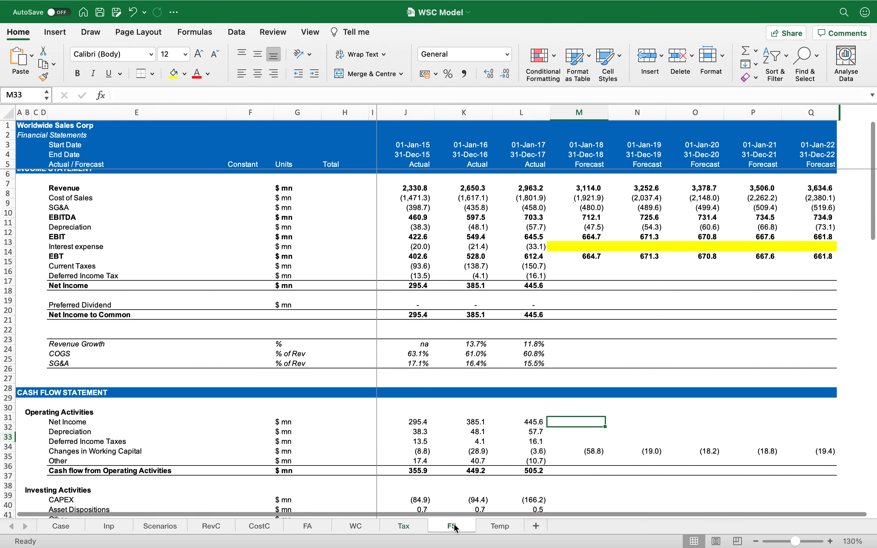
click(573, 282)
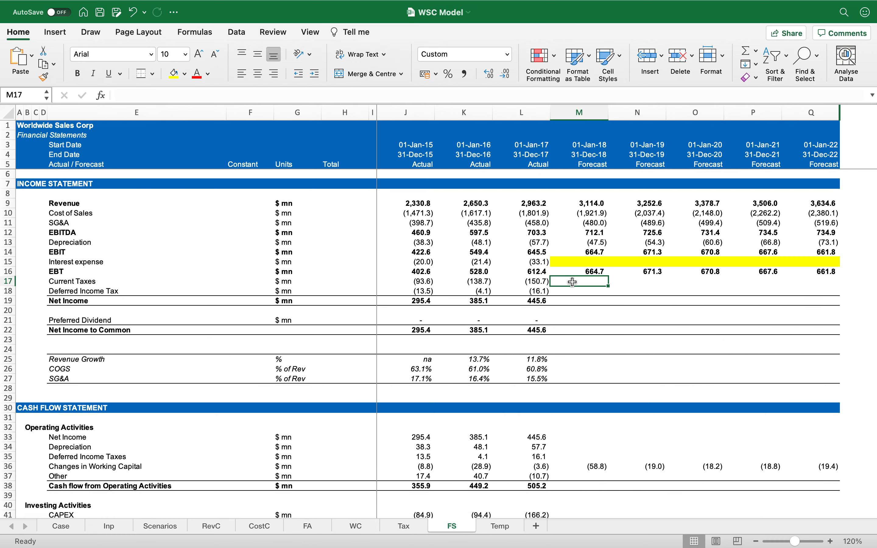
text(=-)
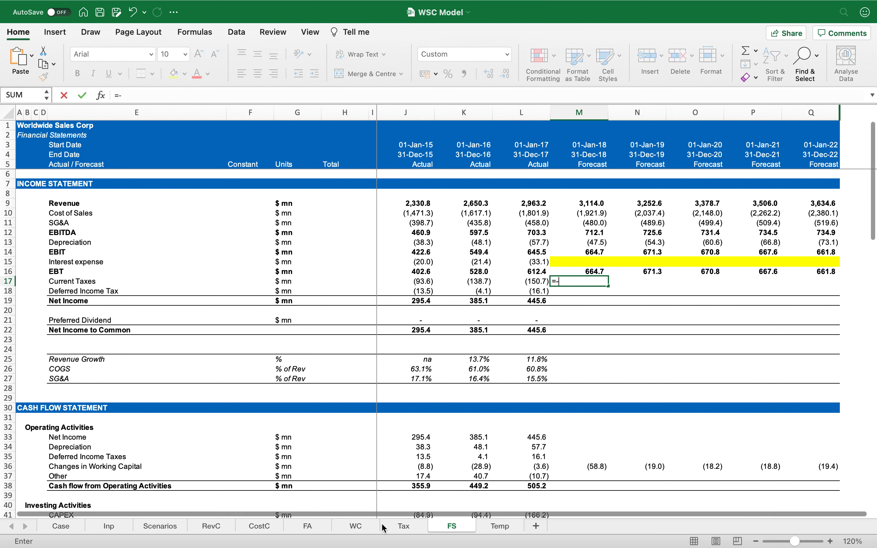
click(404, 527)
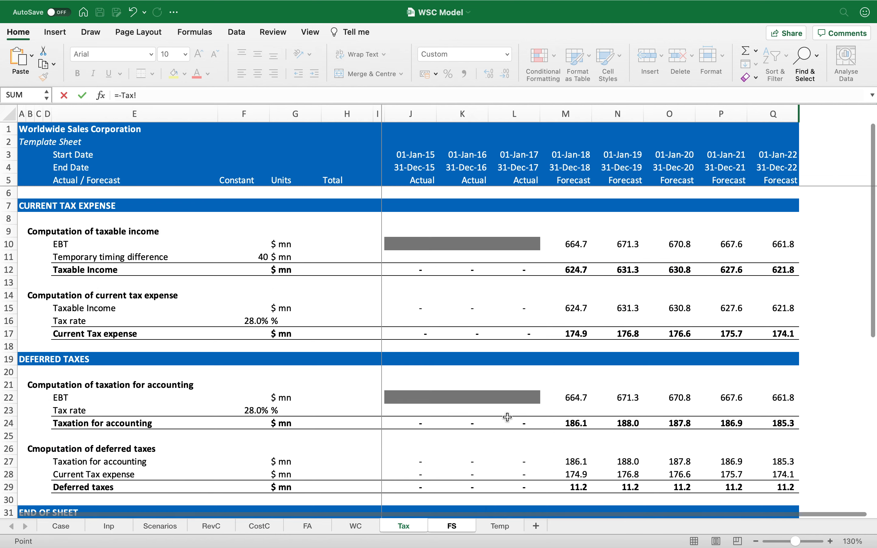
click(566, 336)
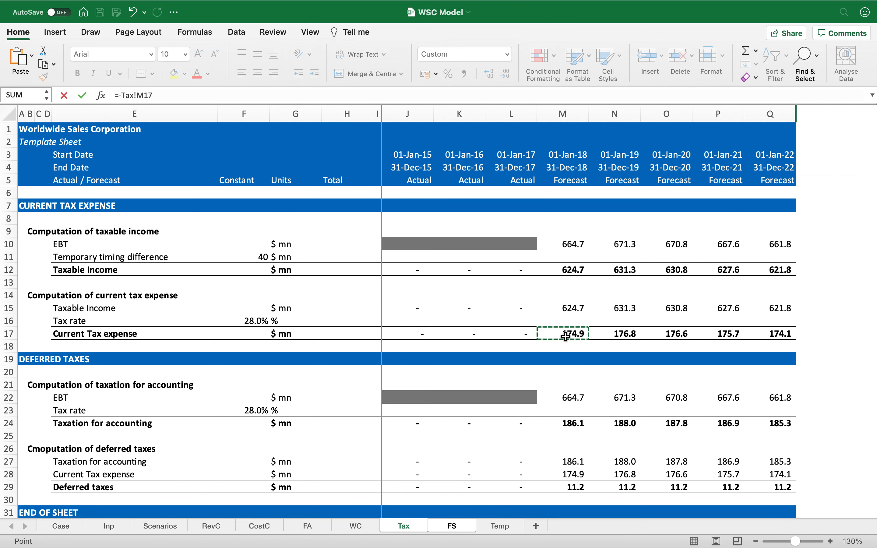
key(Return)
key(Up)
key(super+c)
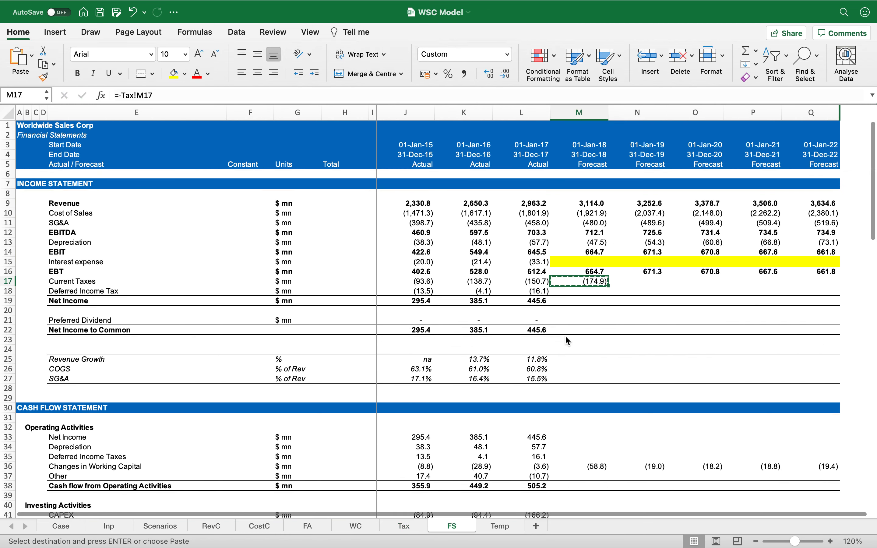
key(shift+Right)
key(shift+Right)
key(shift+Right)
key(shift+Right)
key(Return)
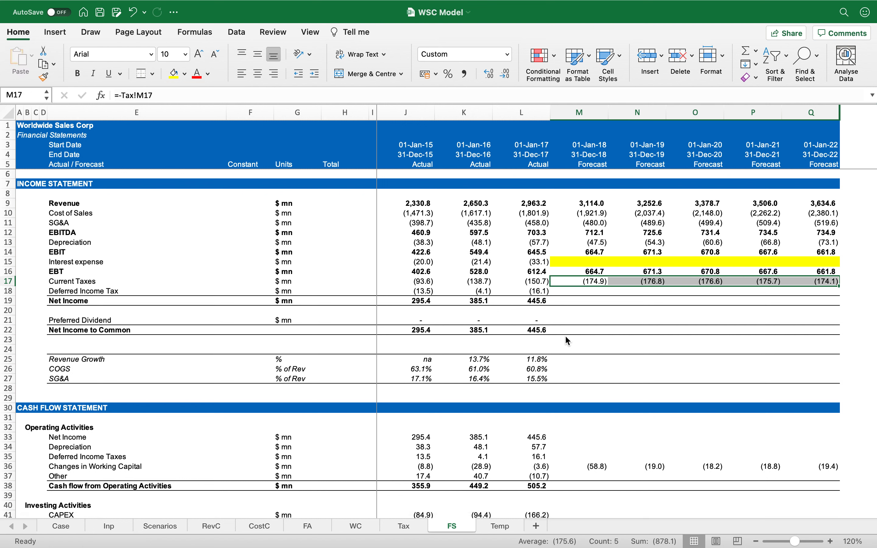
Step: Link forecast Deferred Income Tax to the negative of the Tax sheet's Deferred taxes across all forecast years
key(Down)
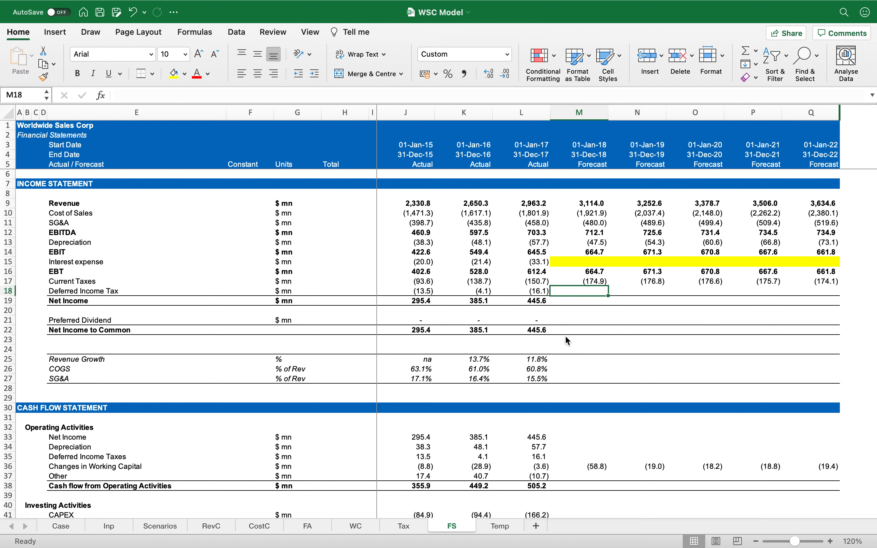
text(=-)
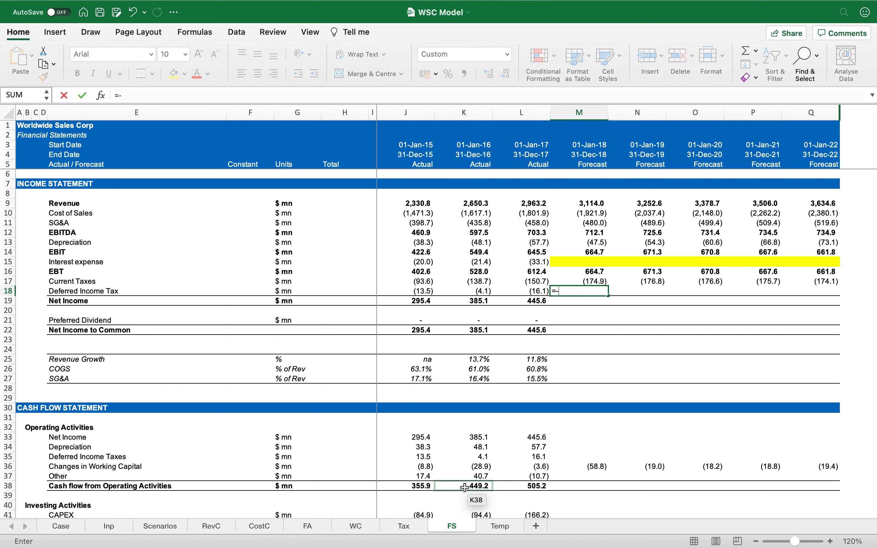
click(415, 530)
click(567, 491)
key(Return)
key(Up)
key(cmd+c)
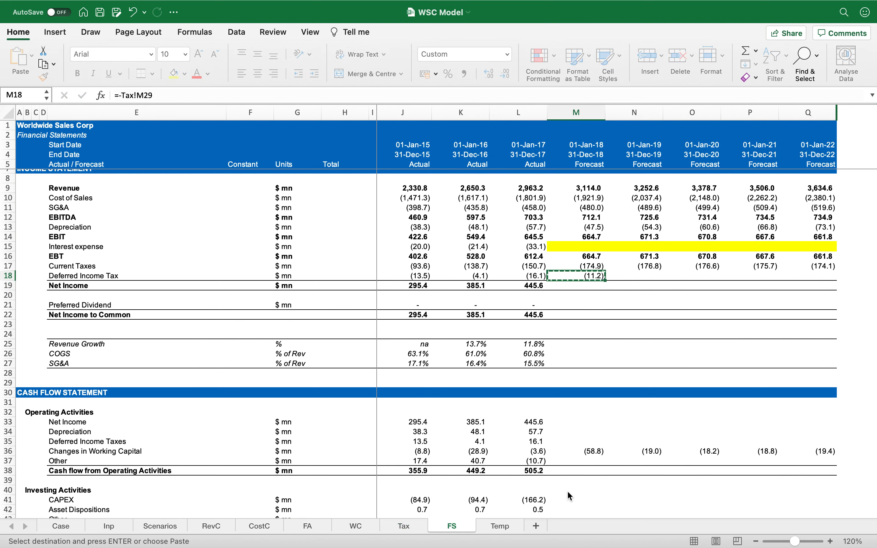
key(shift+Right)
key(shift+Right)
key(shift+Right)
key(shift+Right)
key(cmd+v)
Step: Copy the Net Income sum formula from 2017 across the forecast years
key(Down)
key(Left)
key(cmd+c)
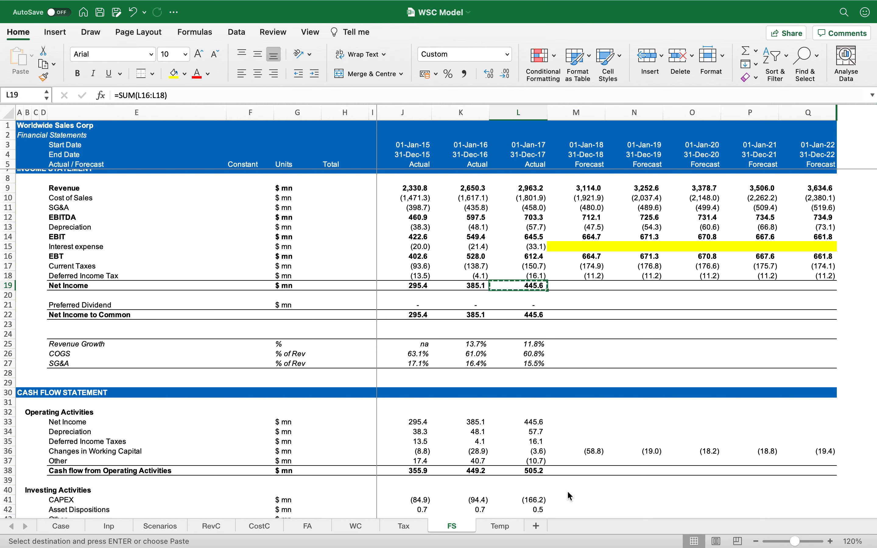
key(shift+Right)
key(shift+Right)
key(shift+Right)
key(shift+Right)
key(shift+Right)
key(Return)
key(Right)
key(Left)
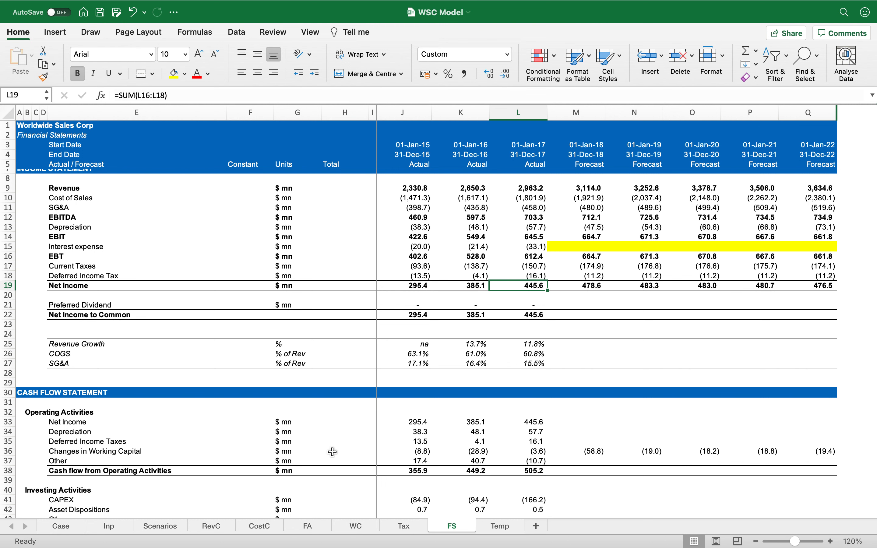
Step: Review the Equity assumptions in the case description
click(62, 526)
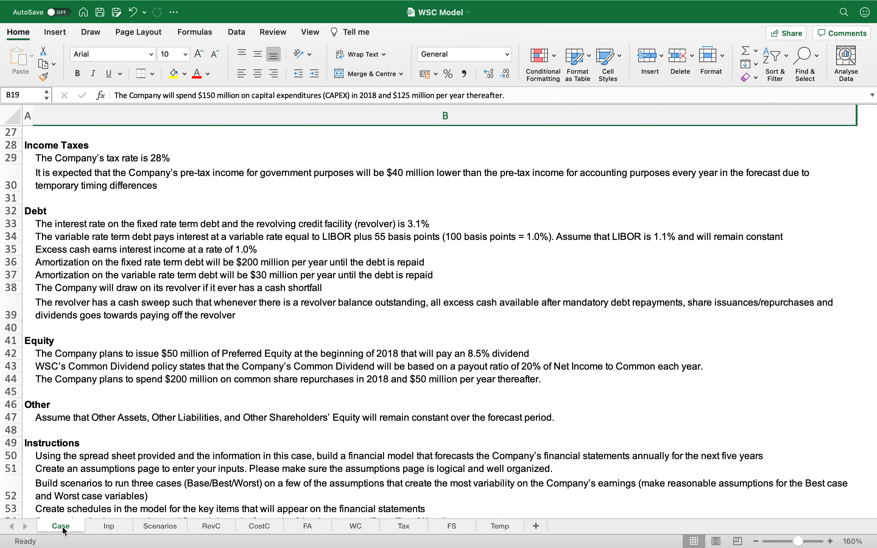
scroll(101, 443, down, 3)
scroll(101, 442, down, 6)
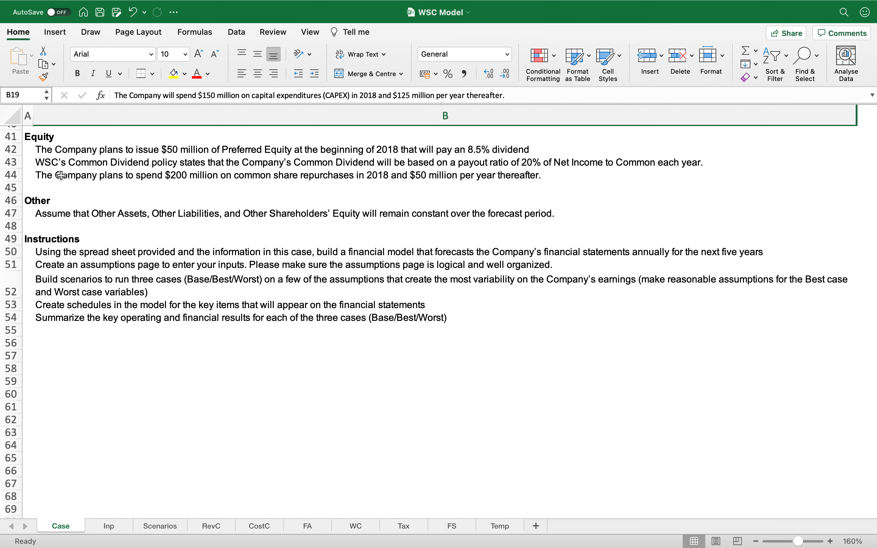
click(43, 152)
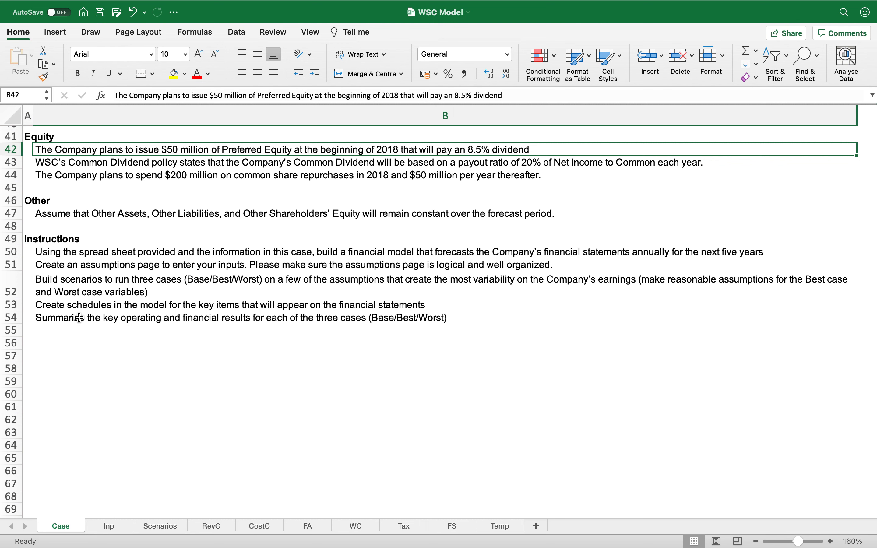
key(Down)
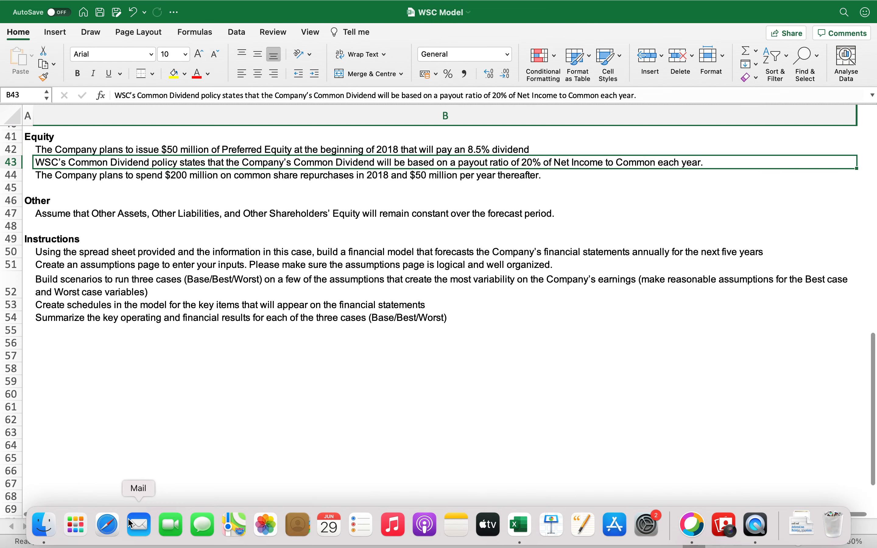
Step: On the input sheet, copy the TAXATION ASSUMPTIONS heading row to row 49 and rename it EQUITY ASSUMPTIONS
click(108, 526)
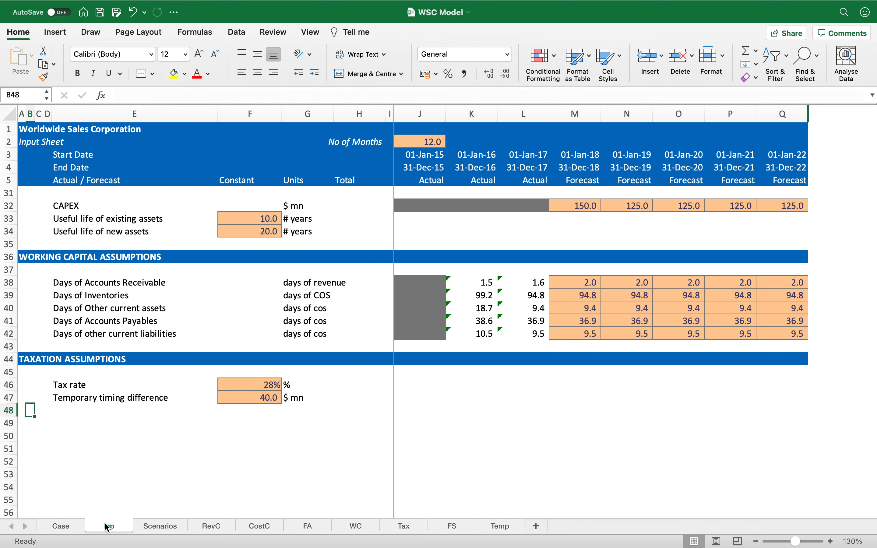
key(Left)
key(Up)
key(Up)
key(Up)
key(Up)
key(shift+space)
key(super+c)
key(Down)
key(Down)
key(Down)
key(Down)
key(Down)
key(shift+space)
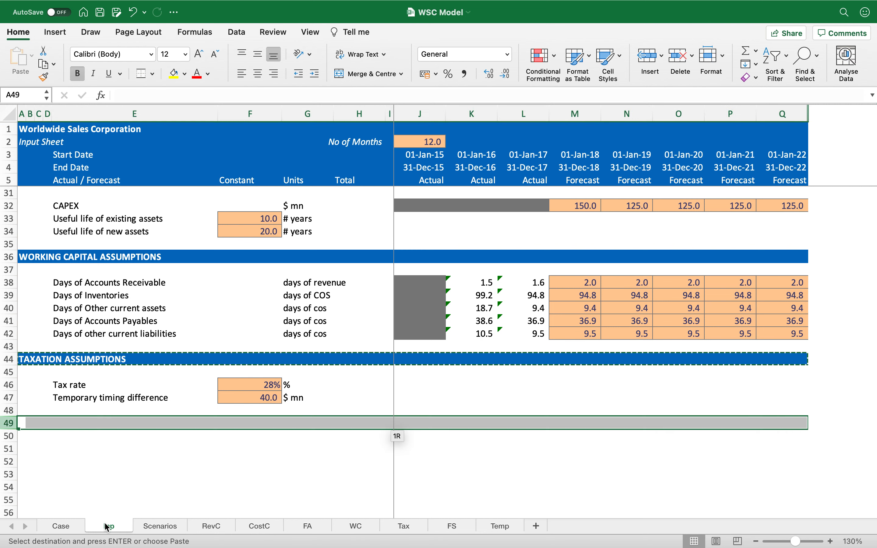
key(Return)
text(EQUI)
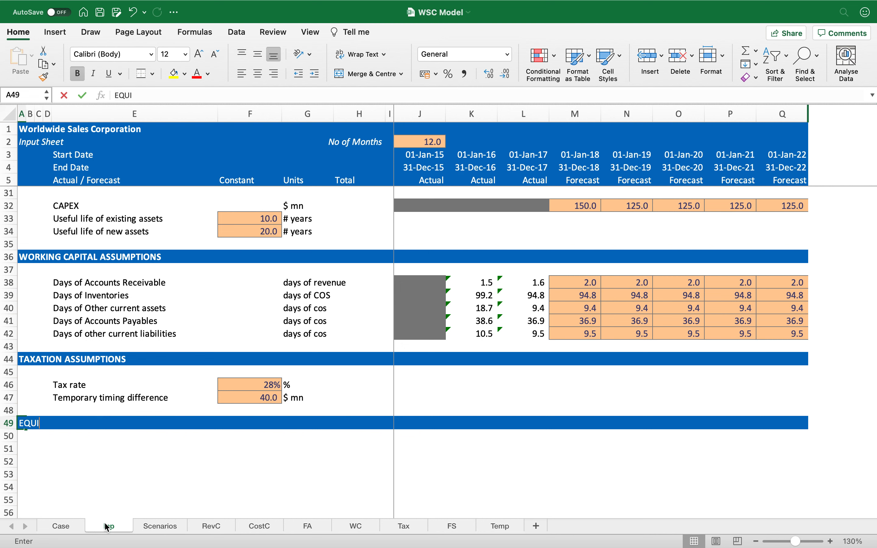
text(TY ASSUMPTIONS)
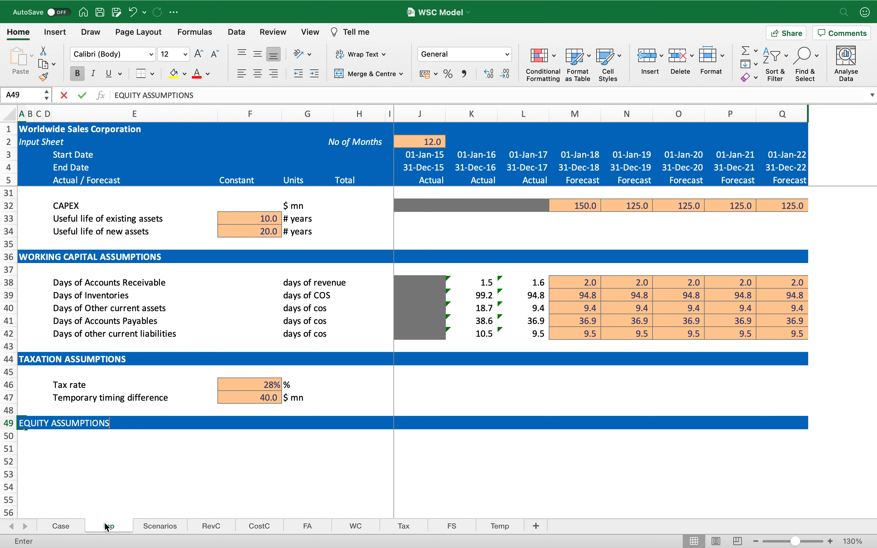
Step: Add the label Issue of preference shares with units $ mn in row 51 under EQUITY ASSUMPTIONS
key(Return)
key(Right)
key(Right)
key(Right)
key(Right)
key(Left)
key(Down)
key(Right)
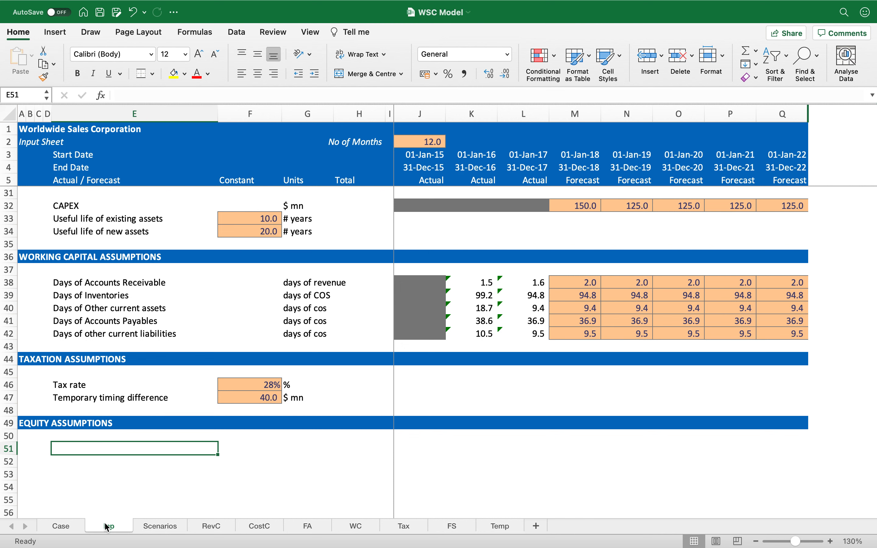
text(Issue of preference shares)
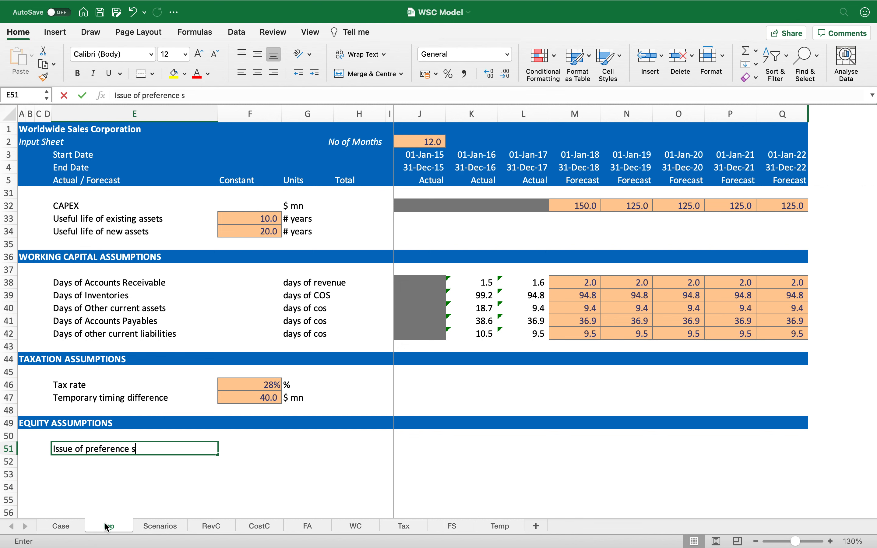
key(Return)
key(Up)
key(Right)
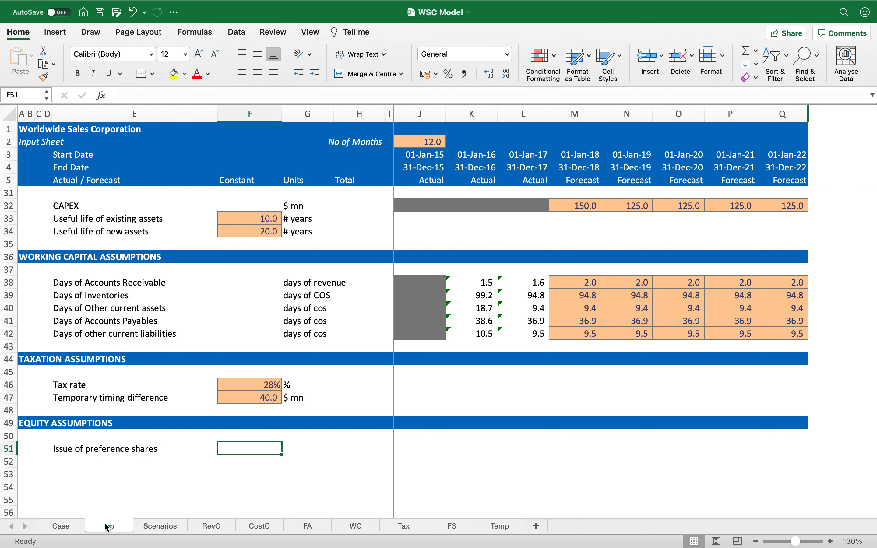
key(Right)
text($ mn)
key(Return)
Step: Give the 2018 cell of the preference share row the input format and enter 50
key(Right)
key(Right)
key(Right)
key(Right)
key(Up)
key(Right)
key(Right)
key(super+Up)
key(super+c)
key(Down)
key(Down)
key(Down)
key(Down)
key(Down)
key(Down)
key(Down)
key(Down)
key(Down)
key(Return)
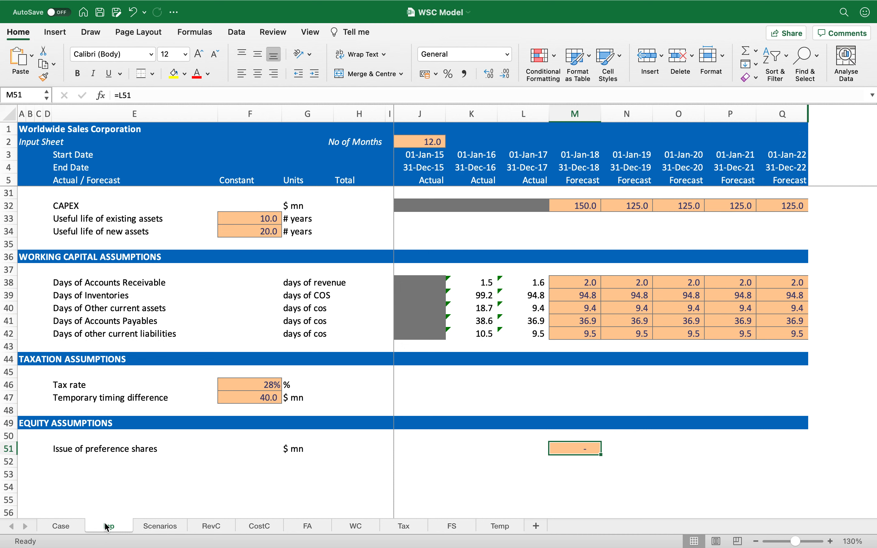
text(50)
key(Tab)
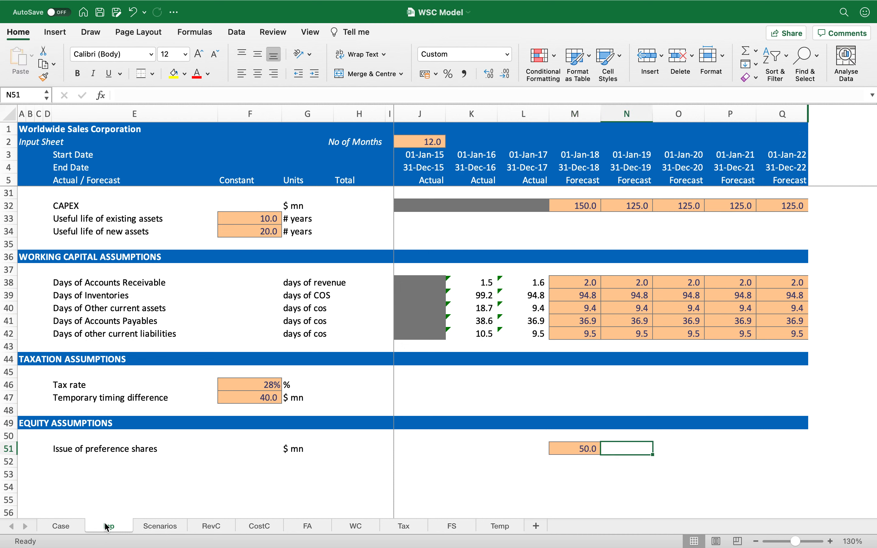
Step: Extend the preference share row's input formatting across the remaining forecast years without the 50 value
key(Left)
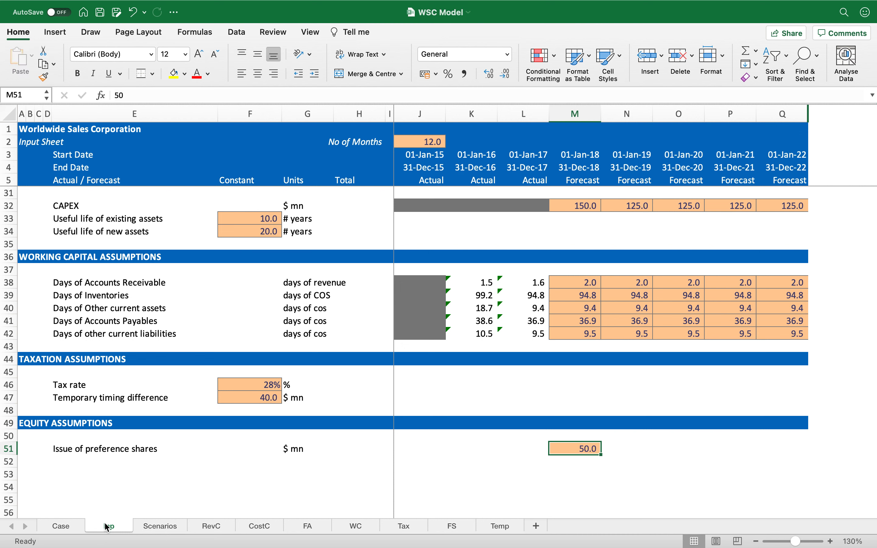
key(shift+Right)
key(shift+Right)
key(shift+Right)
key(shift+Right)
key(ctrl+r)
key(cmd+z)
key(cmd+z)
key(cmd+z)
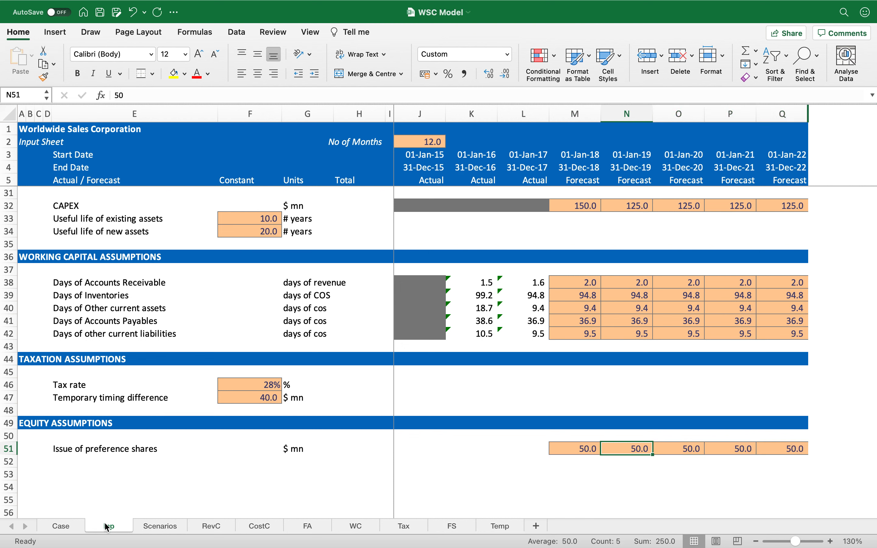
key(cmd+z)
key(cmd+z)
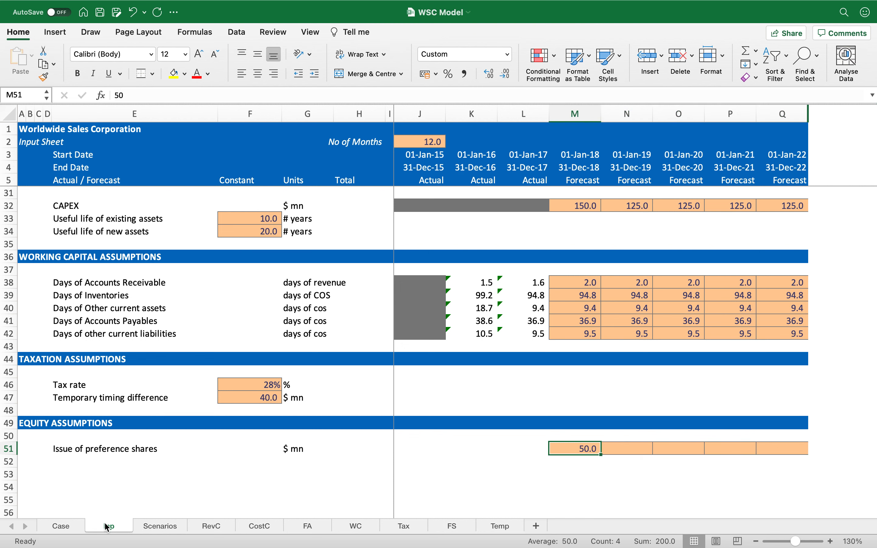
Step: Add the label Preferred dividend in row 52
key(Left)
key(Left)
key(Left)
key(Left)
key(Left)
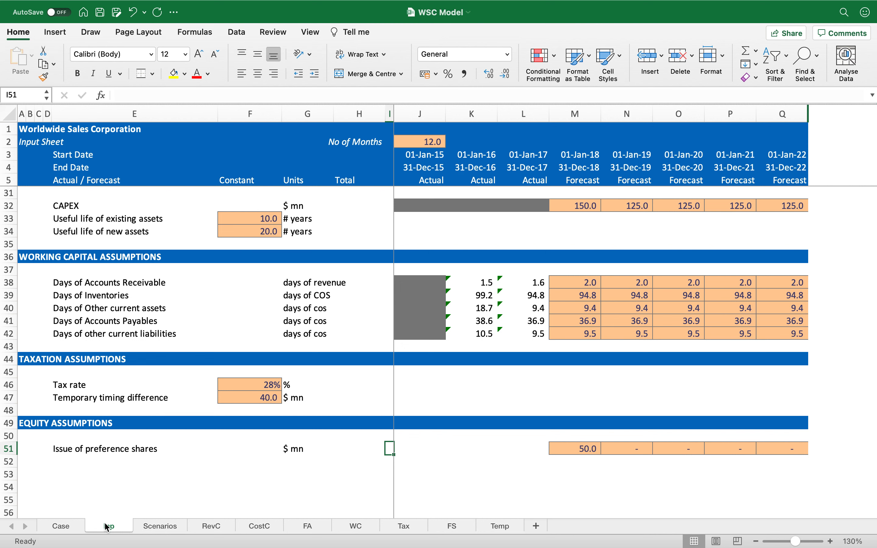
key(Left)
key(Left)
key(Left)
key(Left)
key(Down)
text(Preferred )
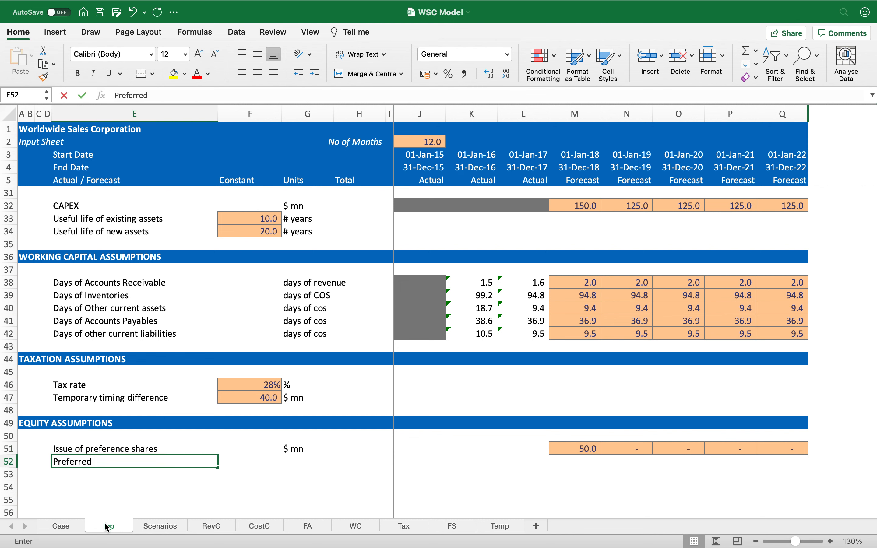
text(divident)
key(Return)
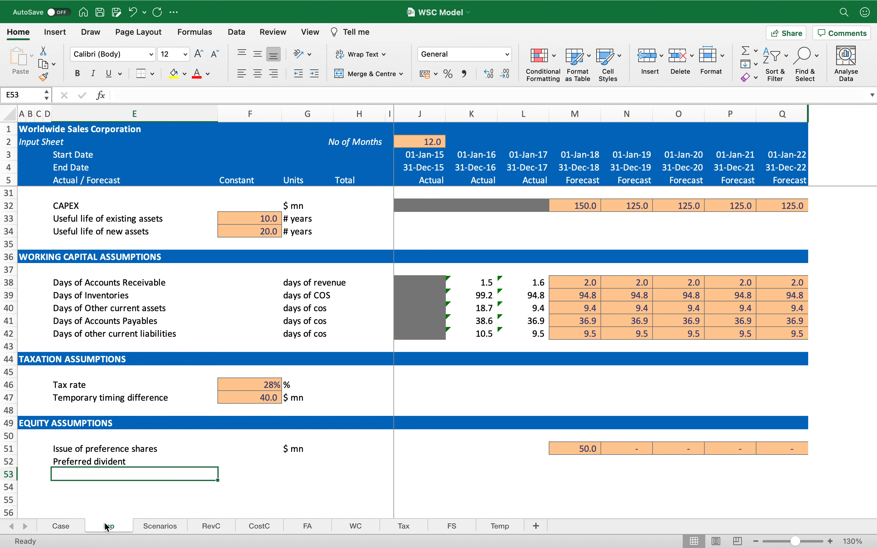
key(Up)
key(F2)
key(BackSpace)
text(d)
key(Tab)
Step: Copy the tax rate's input format to the preferred dividend constant and enter 8.5%
key(Right)
key(Left)
key(Up)
key(Up)
key(Up)
key(Up)
key(Up)
key(Up)
key(super+c)
key(Down)
key(Down)
key(Down)
key(Down)
key(Down)
key(Down)
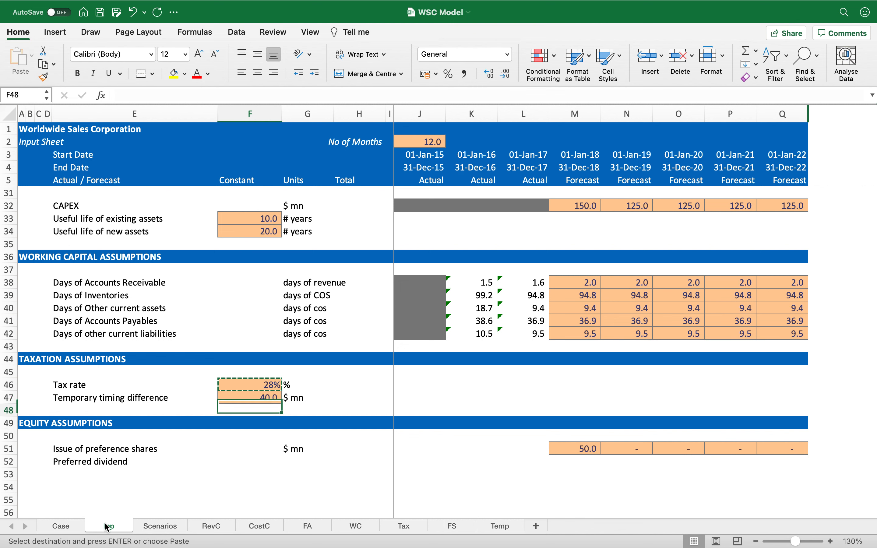
key(super+v)
text(8.5)
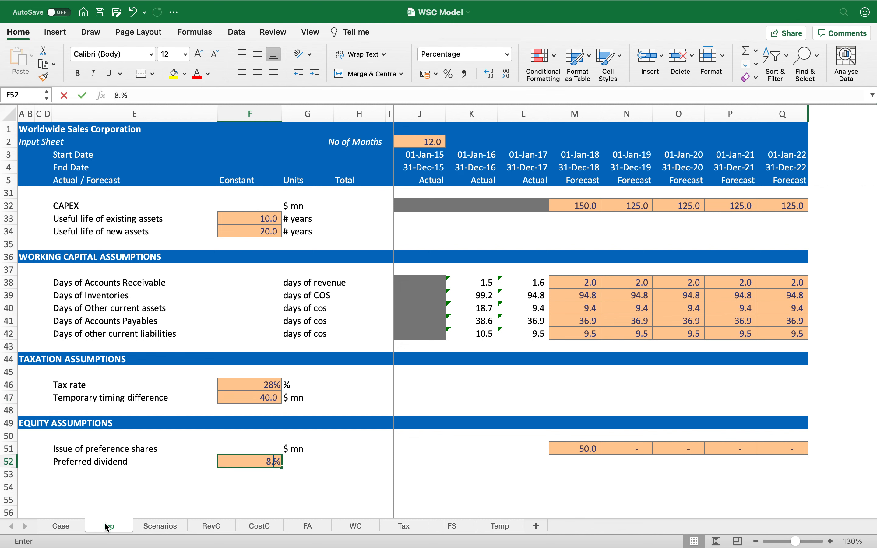
key(Return)
Step: Set the preferred dividend units to % and show both the dividend and tax rate with one decimal place
key(Up)
key(Right)
text(%)
key(Return)
key(Left)
key(Up)
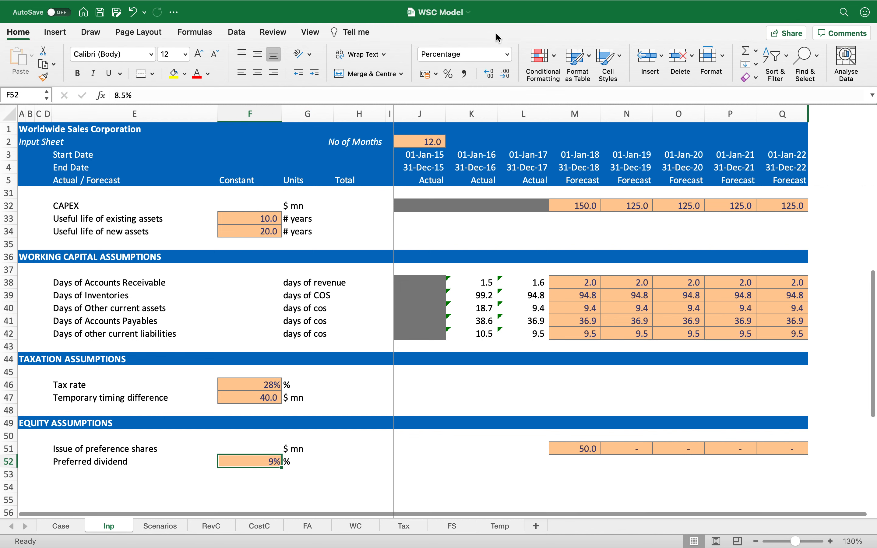
click(490, 74)
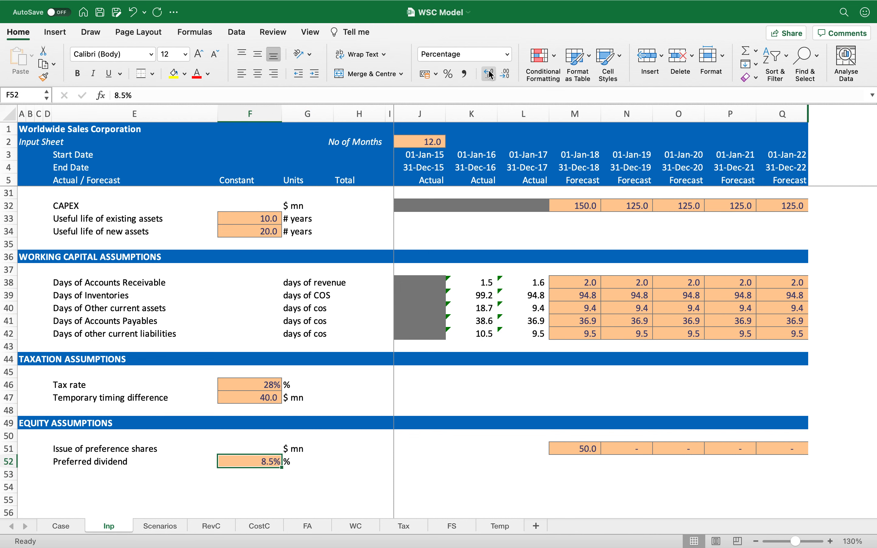
click(250, 384)
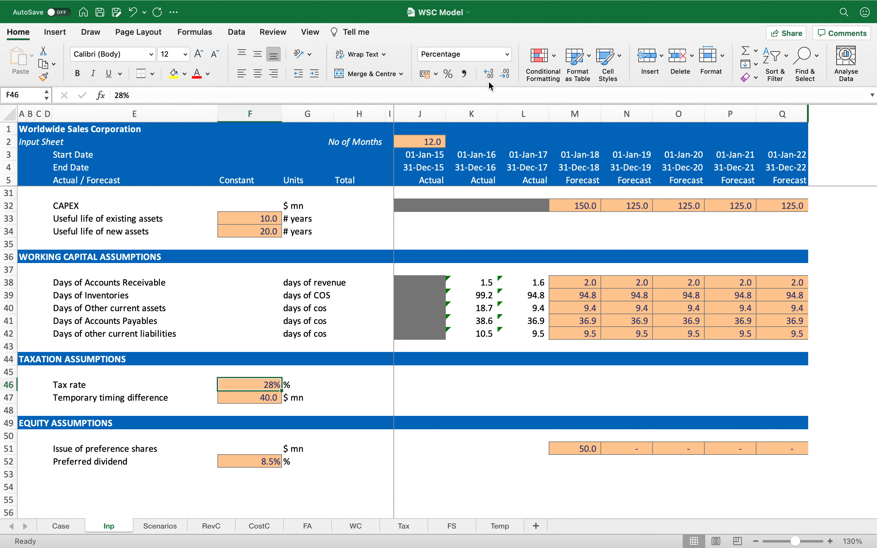
click(488, 72)
Step: Add the label Equity Shares buyback with units $ mn in row 53
click(87, 474)
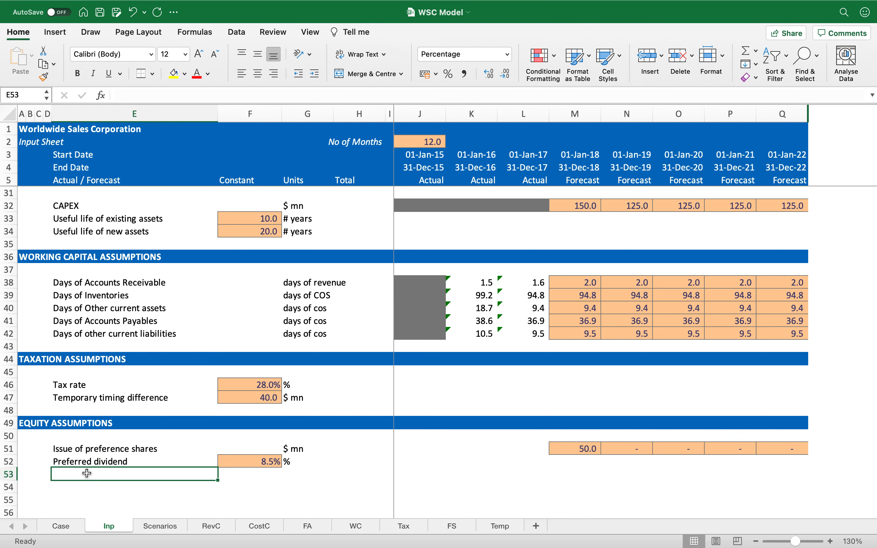
text(Eq)
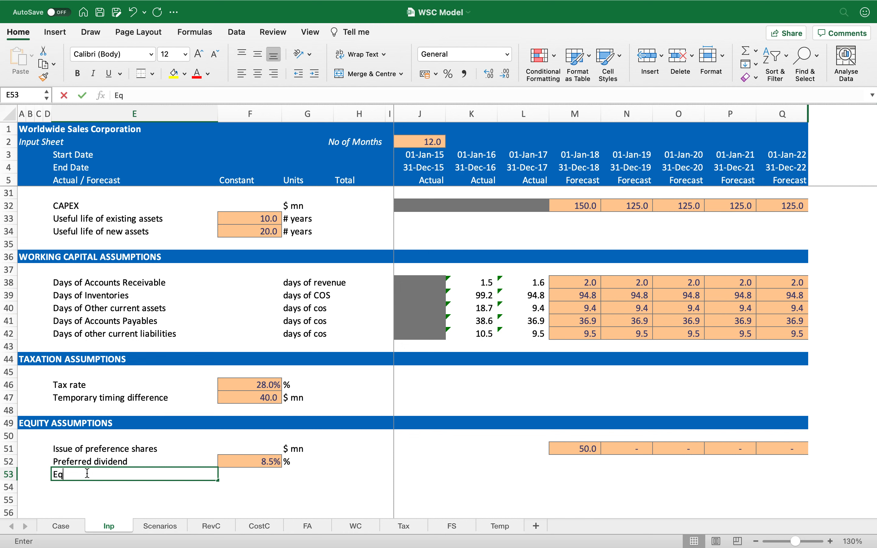
text(uity Shares buyback)
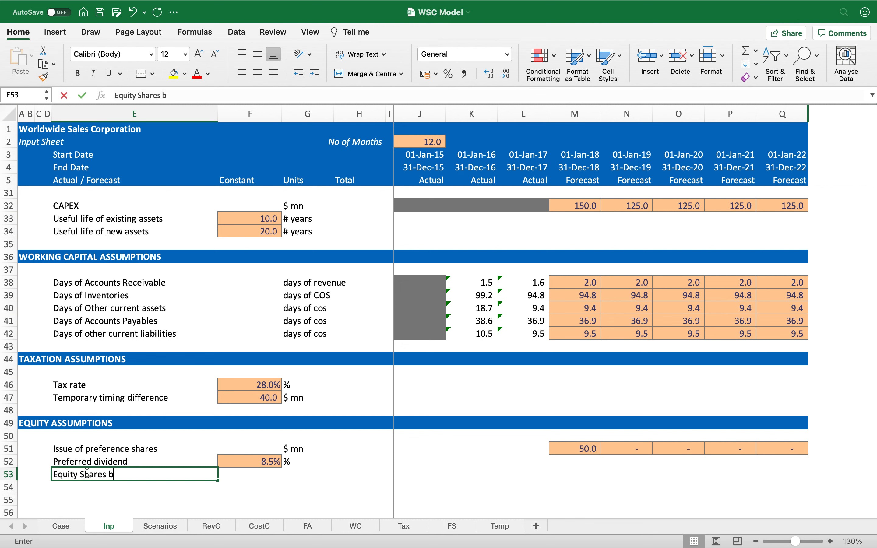
key(Return)
key(Up)
key(Right)
key(Right)
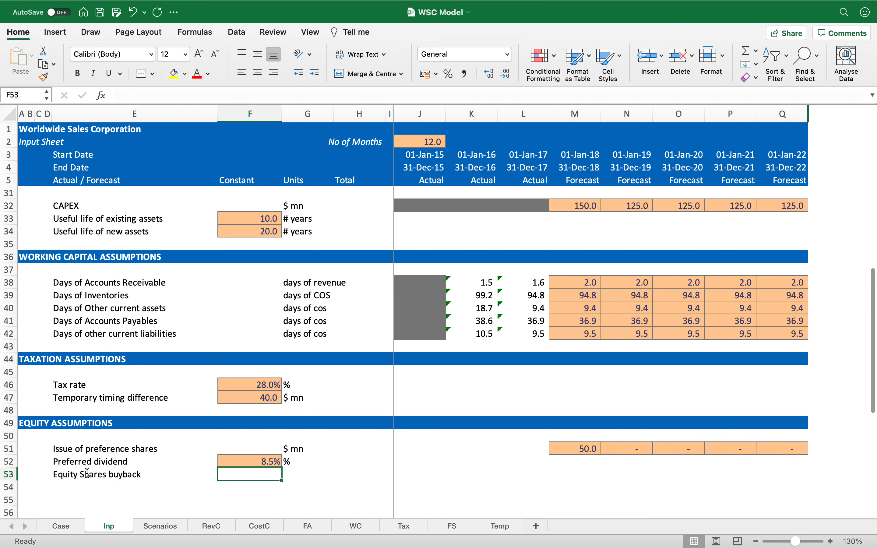
text($ mn)
Step: Copy the preference share row's input formatting onto the buyback row's forecast cells
key(Right)
key(Right)
key(Right)
key(Right)
key(Right)
key(Right)
key(Right)
key(Right)
key(Right)
key(Right)
key(Up)
key(Up)
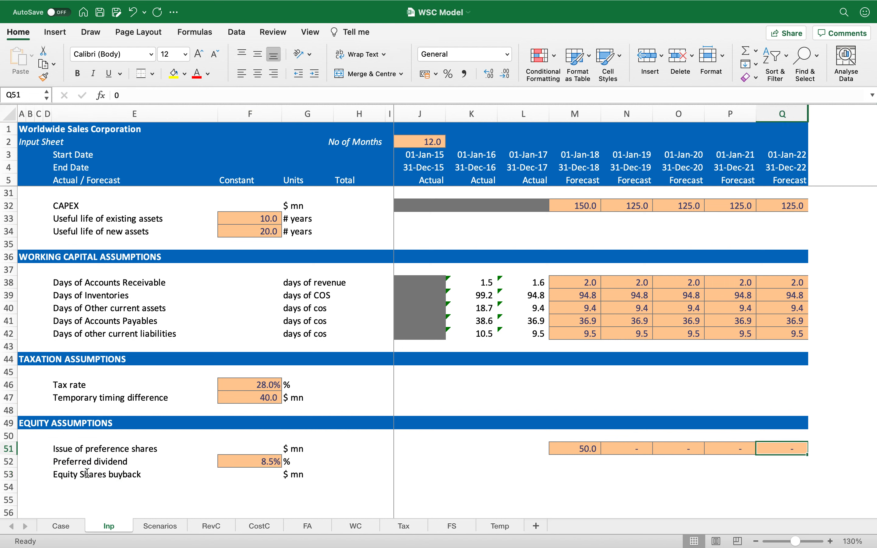
key(shift+Left)
key(shift+Left)
key(shift+Left)
key(shift+Left)
key(shift+Left)
key(super+c)
key(Down)
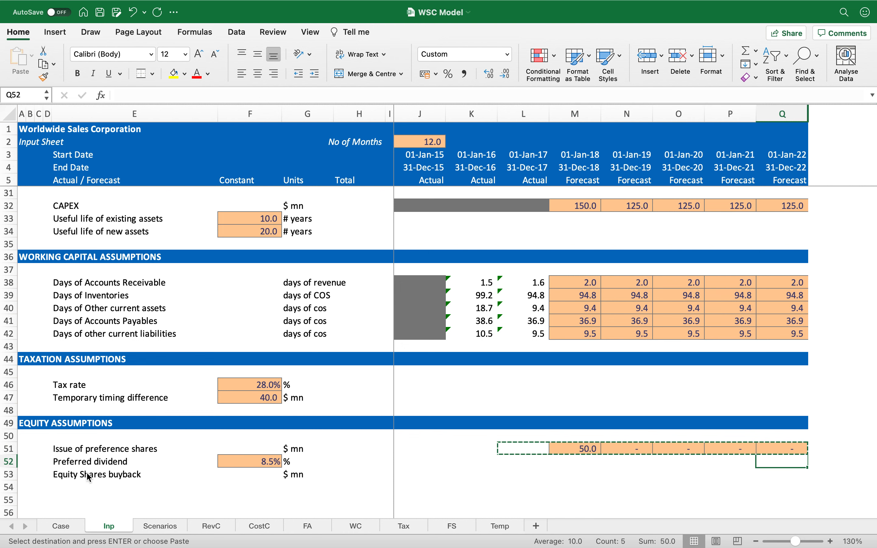
key(Left)
key(Left)
key(Left)
key(Left)
key(Down)
key(Return)
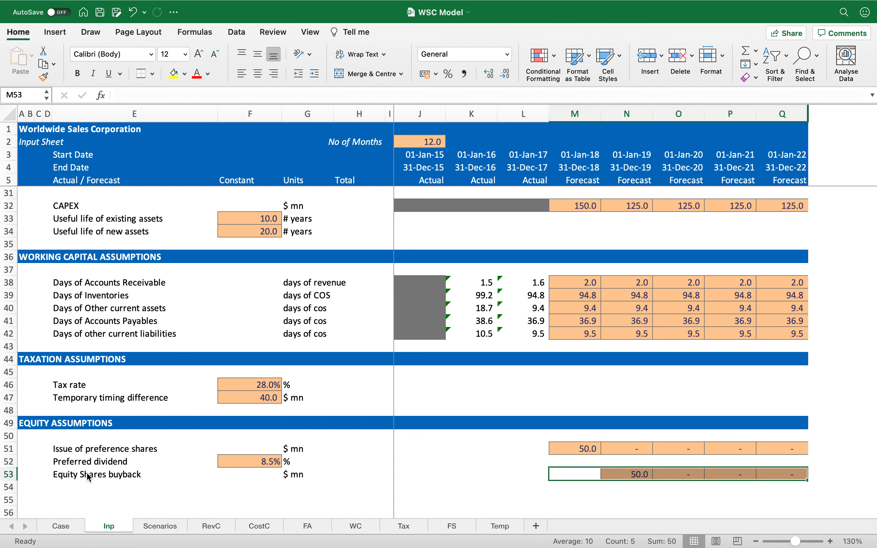
key(super+z)
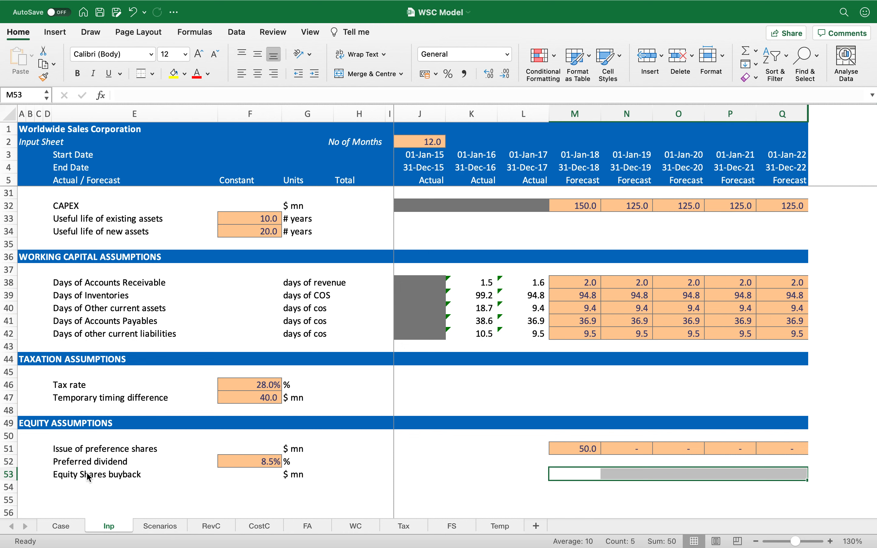
key(Up)
key(Up)
key(shift+Right)
key(shift+Right)
key(shift+Right)
key(shift+Right)
key(super+c)
key(Down)
key(Down)
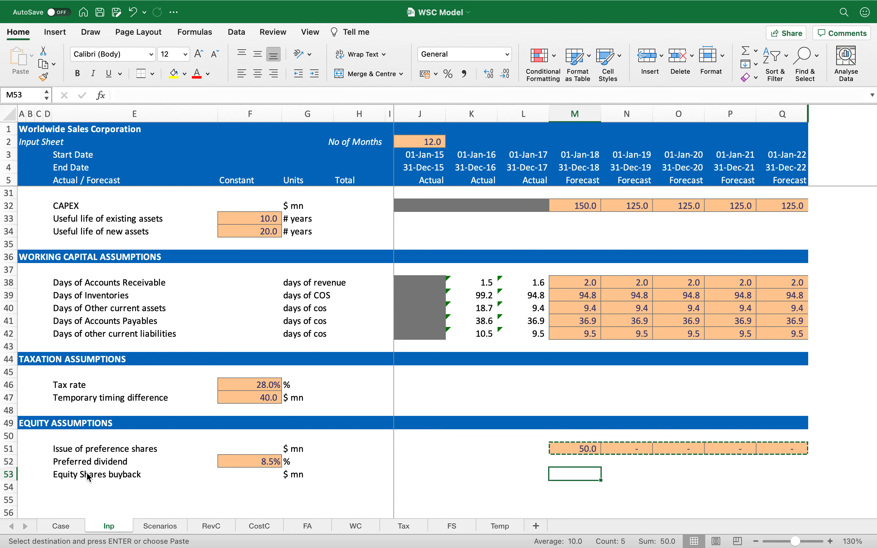
key(Return)
key(super+z)
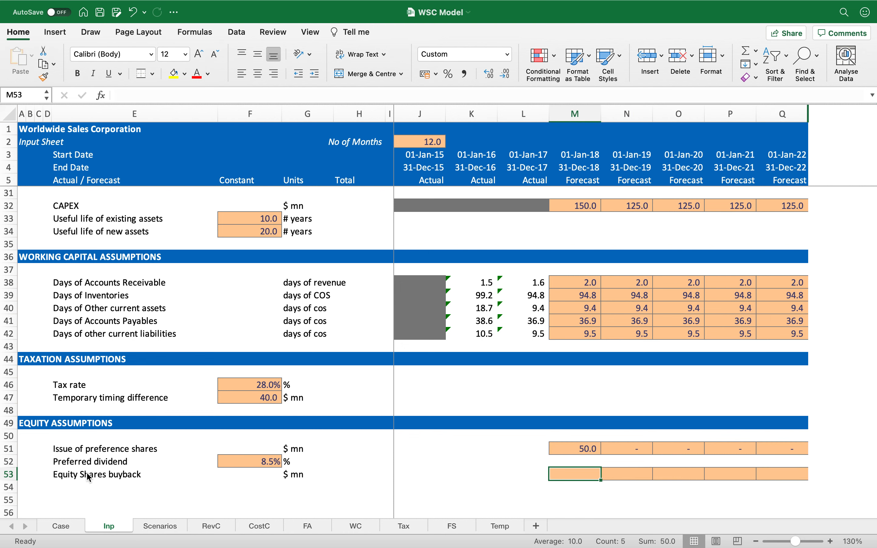
Step: Enter a 200 buyback for 2018 and 50 for each of the later forecast years
text(200)
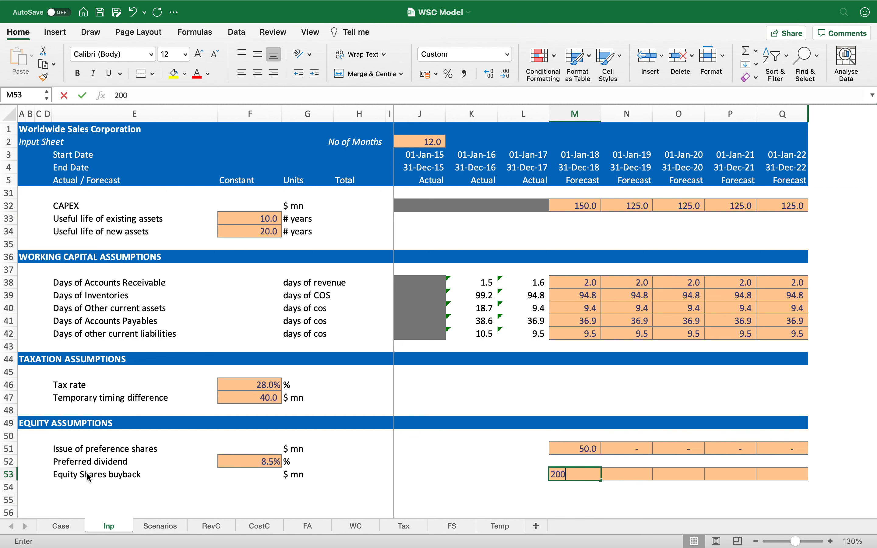
key(Return)
key(Up)
key(Right)
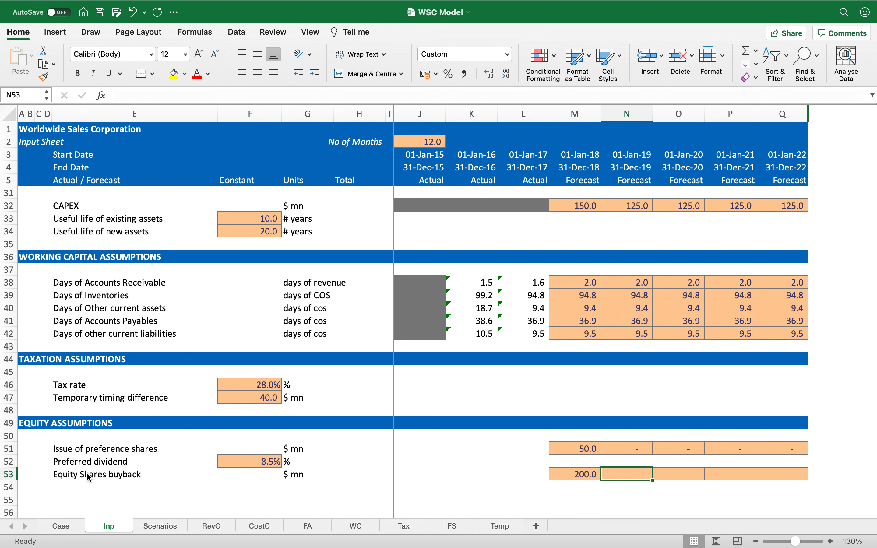
key(shift+Right)
key(shift+Right)
key(shift+Right)
text(50)
key(ctrl+Return)
key(Left)
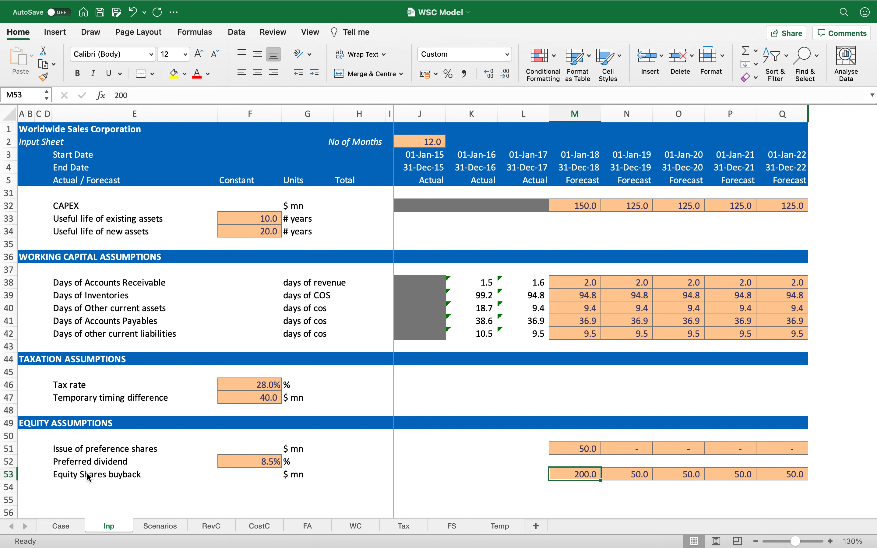
Step: Compare the case's share repurchase assumption with the entered buyback values
click(71, 527)
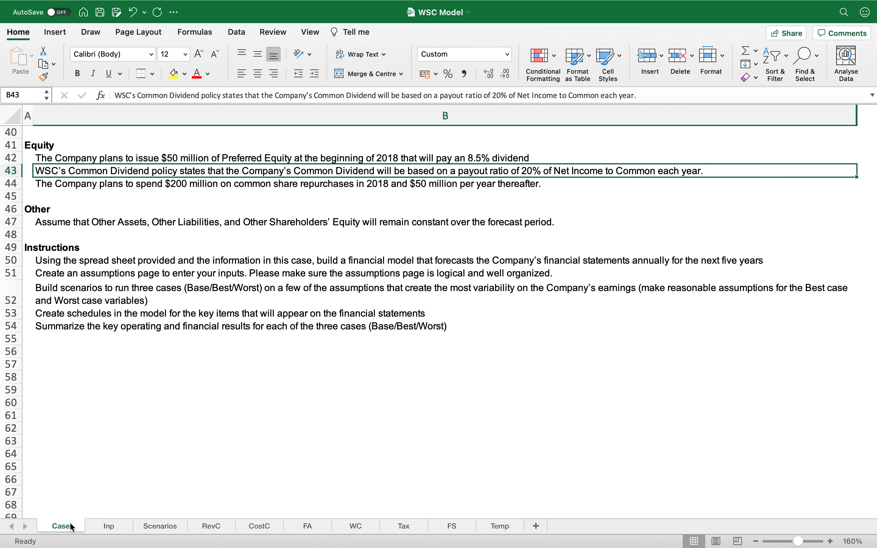
click(206, 187)
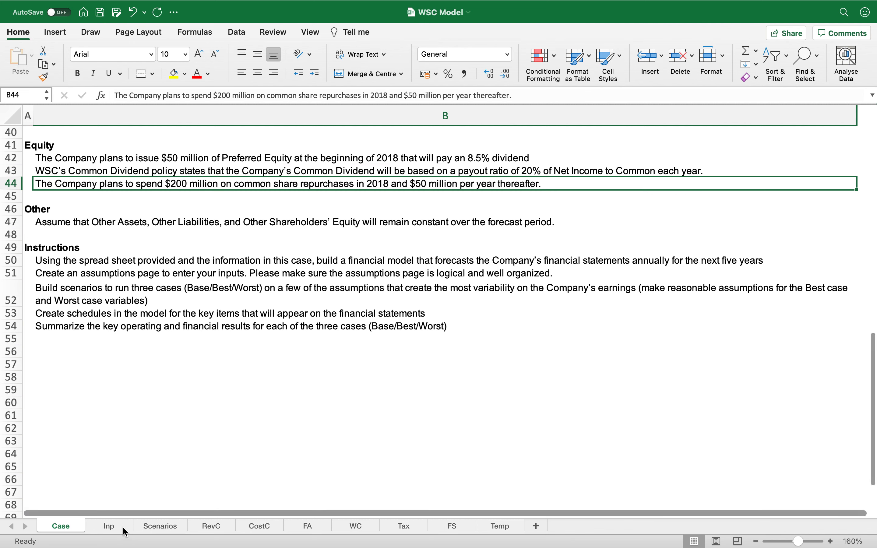
click(110, 527)
scroll(181, 462, down, 3)
click(148, 434)
click(590, 419)
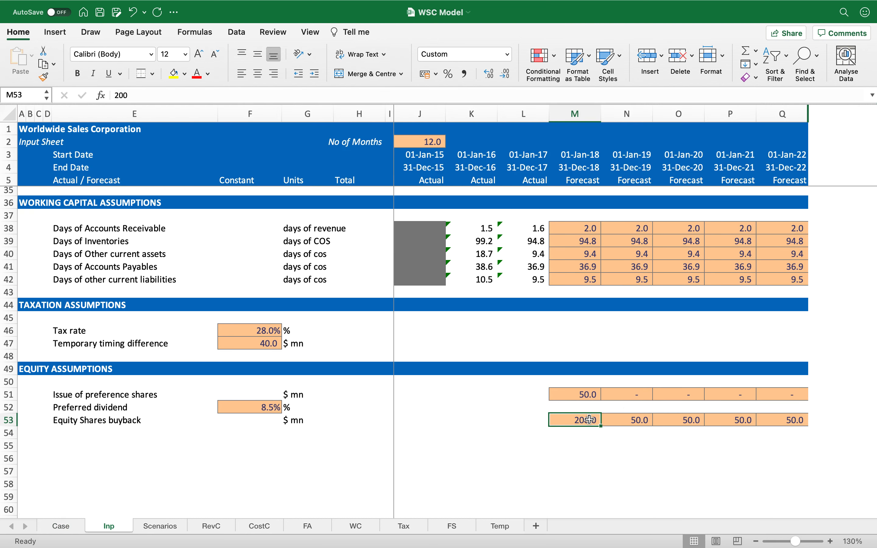
drag(618, 419, 778, 419)
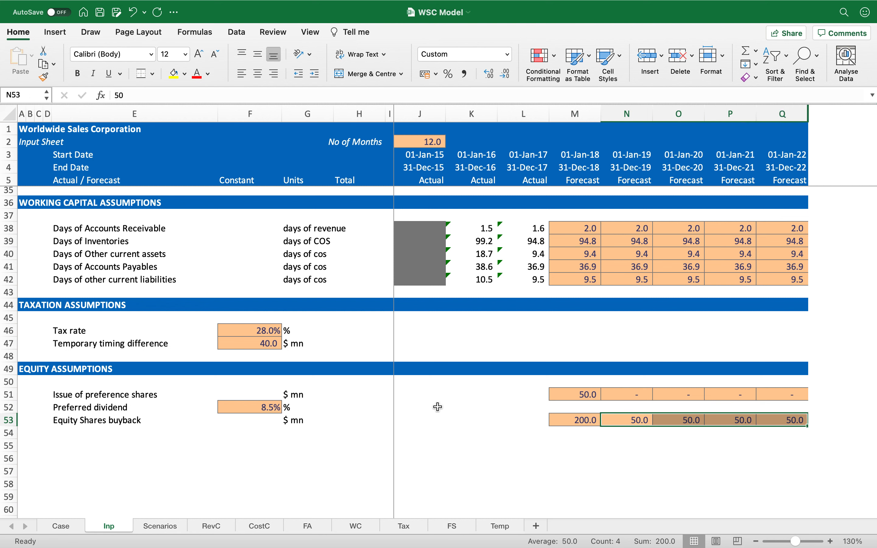
Step: Add the Common dividend row in row 54 with a constant rate of 20%
click(103, 440)
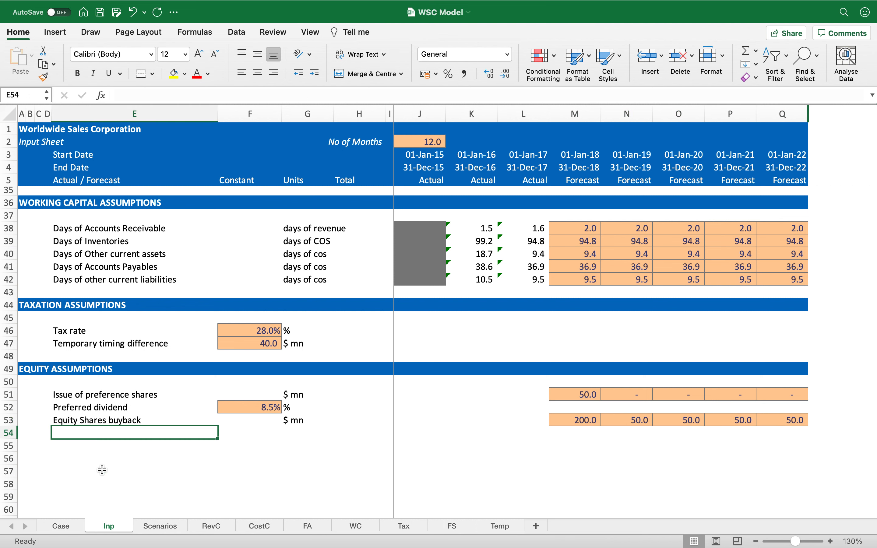
text(Common di)
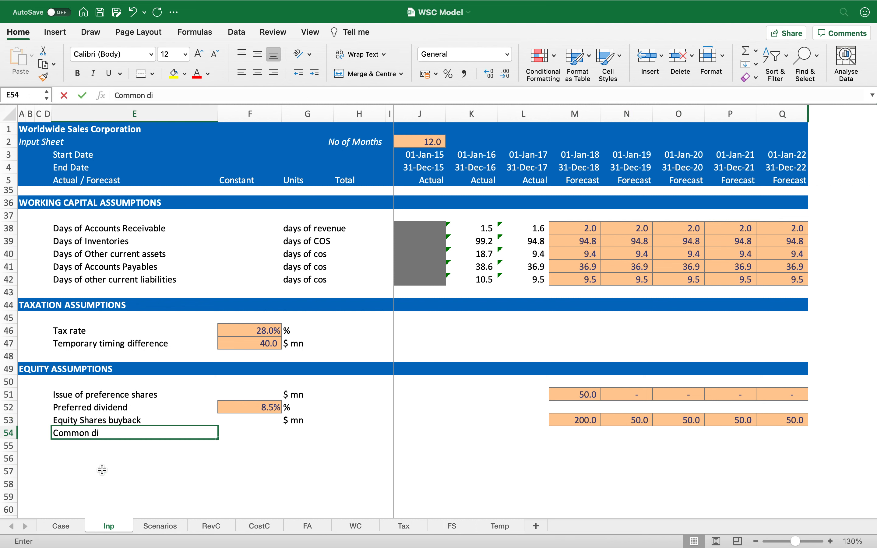
text(vidend)
key(Tab)
key(Up)
key(Up)
key(Down)
key(Down)
text(20%)
key(Return)
key(Up)
key(Right)
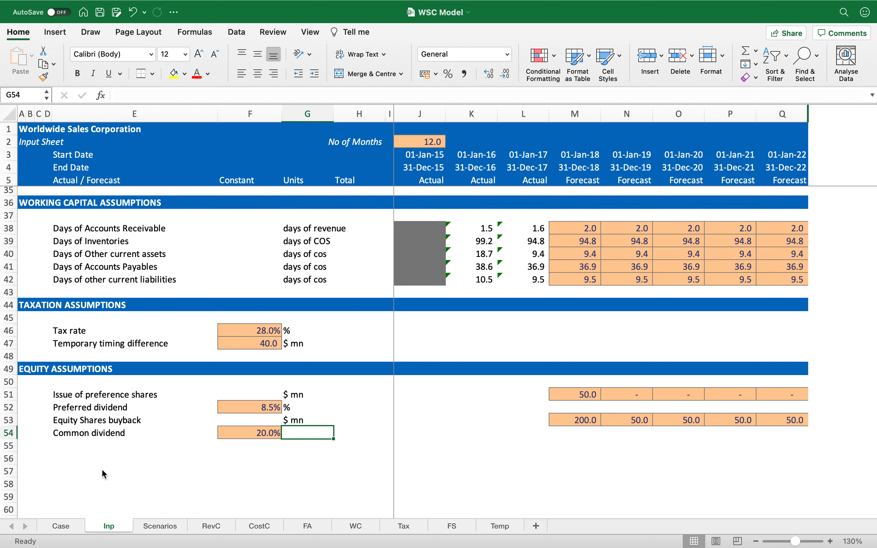
text(net income to common)
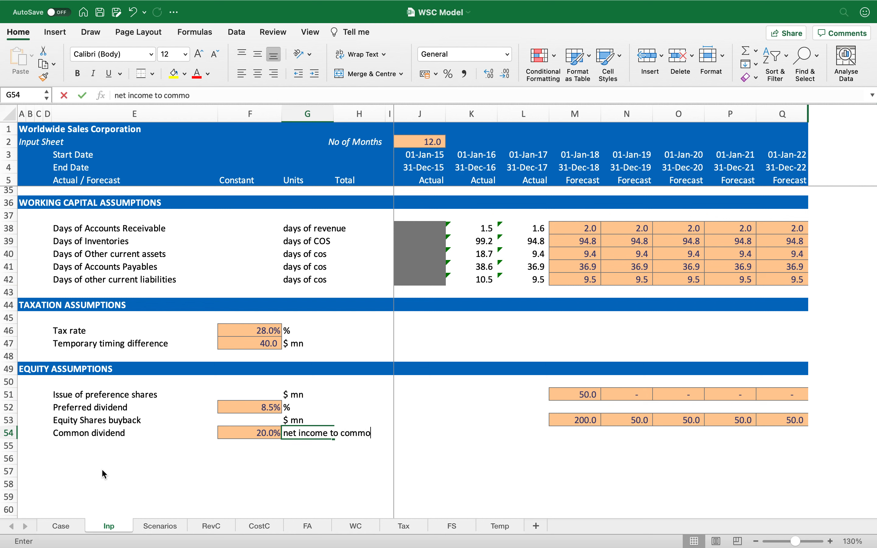
key(Return)
Step: Set the common dividend's unit to %
key(Left)
key(Left)
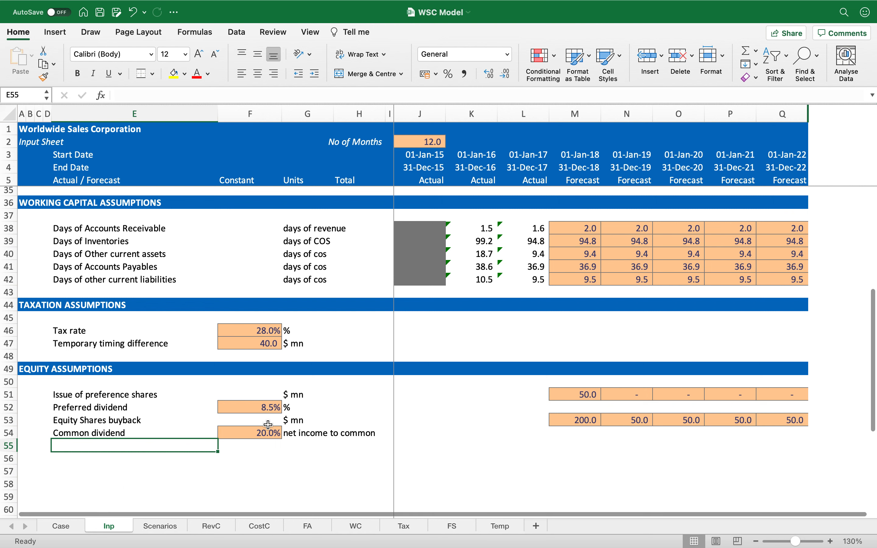
click(293, 433)
text(%)
key(Return)
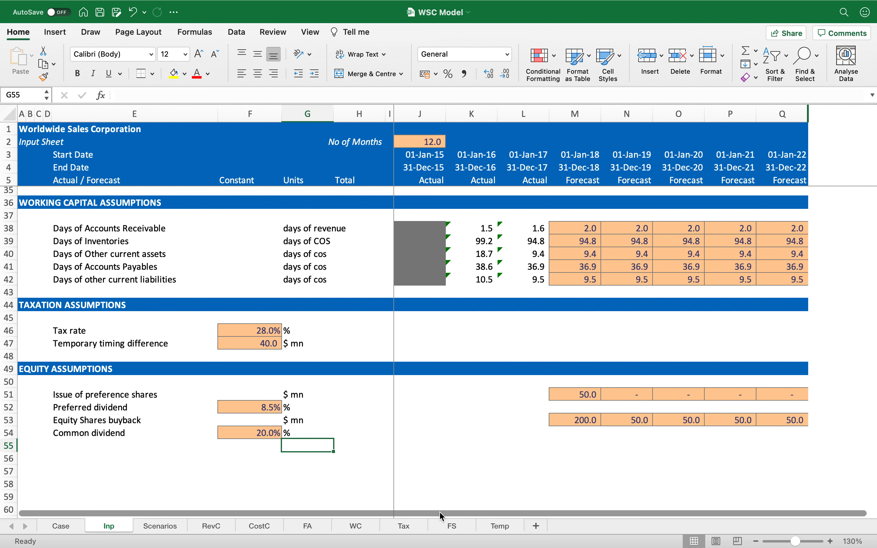
Step: Duplicate the Temp sheet and rename the copy Equity, placed after the Tax sheet
click(494, 528)
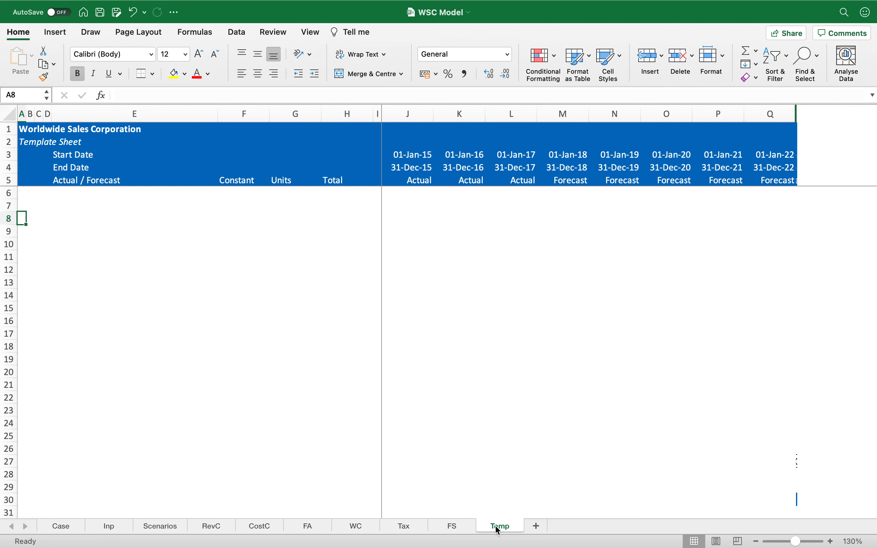
drag(490, 526, 451, 525)
double_click(451, 525)
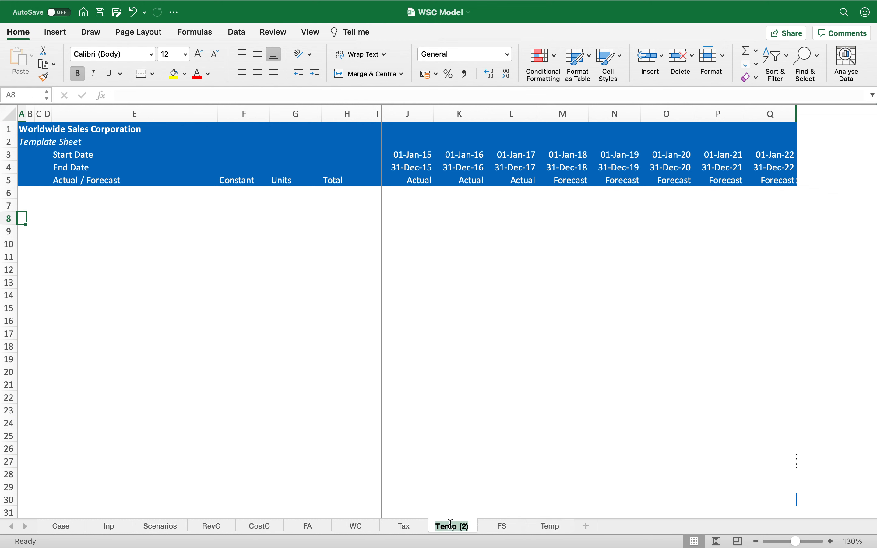
text(Equity)
key(Return)
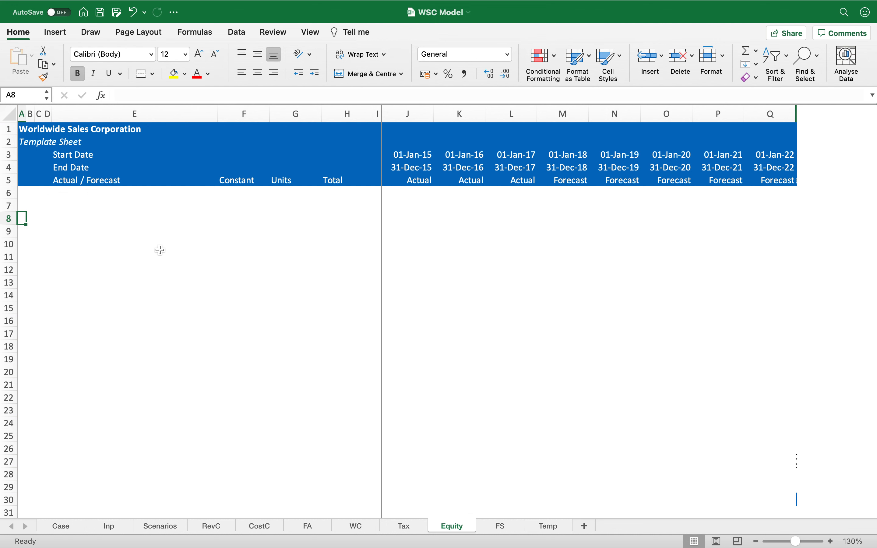
Step: Copy the Tax sheet's blue section header row into row 7 of the Equity sheet
key(Up)
key(shift+space)
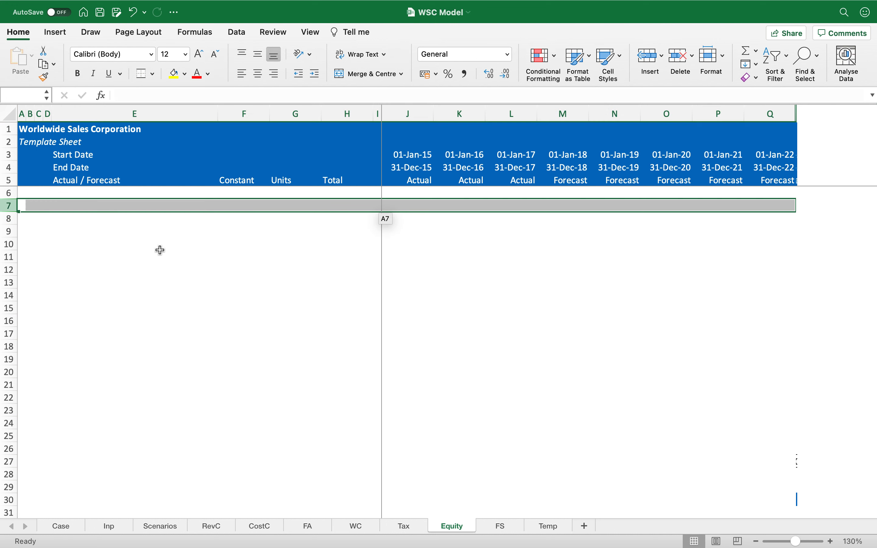
key(Left)
key(ctrl+Page_Up)
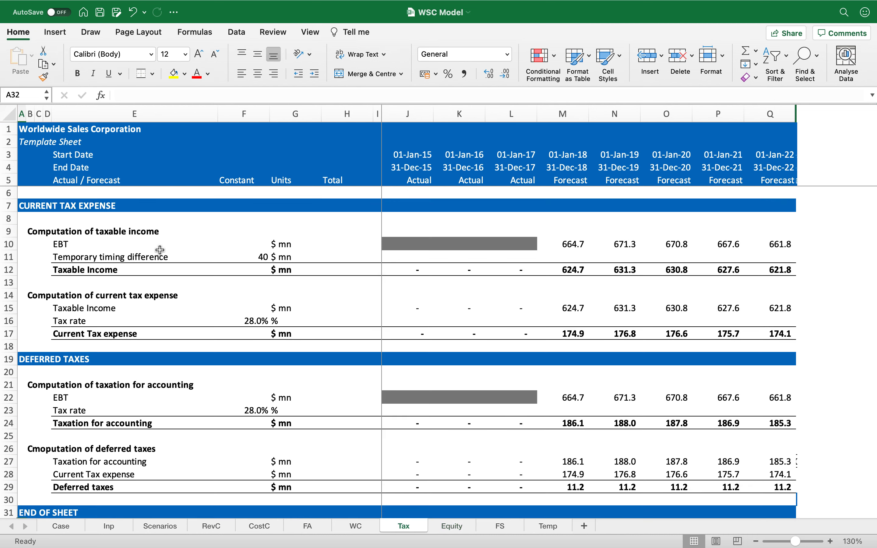
click(119, 209)
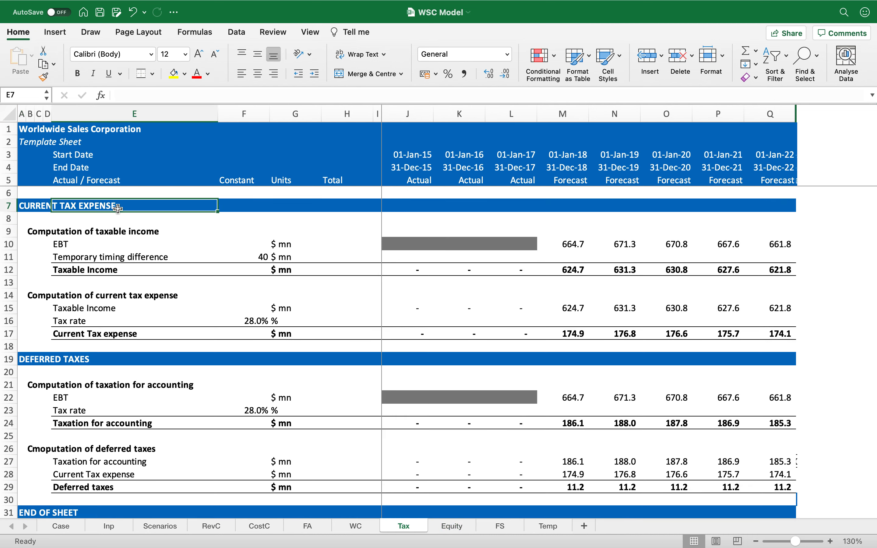
key(ctrl+shift+Right)
key(ctrl+c)
key(ctrl+Page_Down)
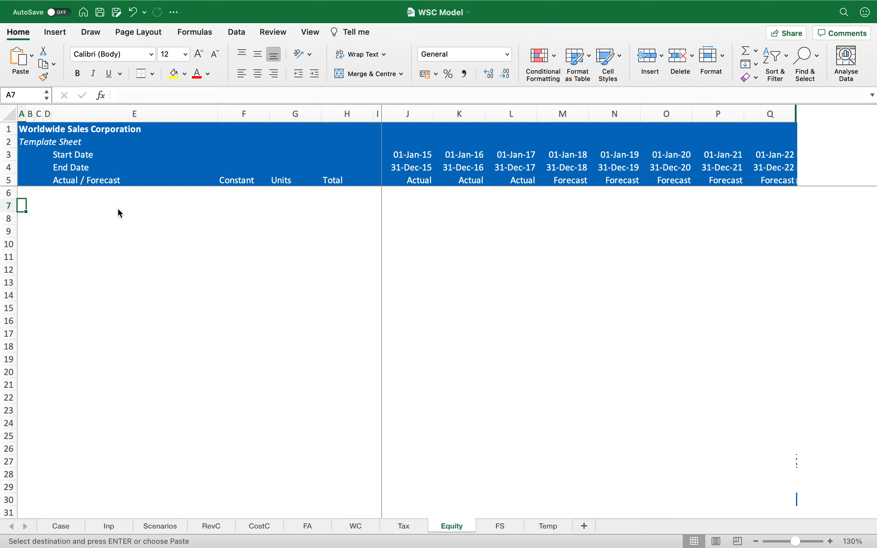
key(ctrl+v)
key(Left)
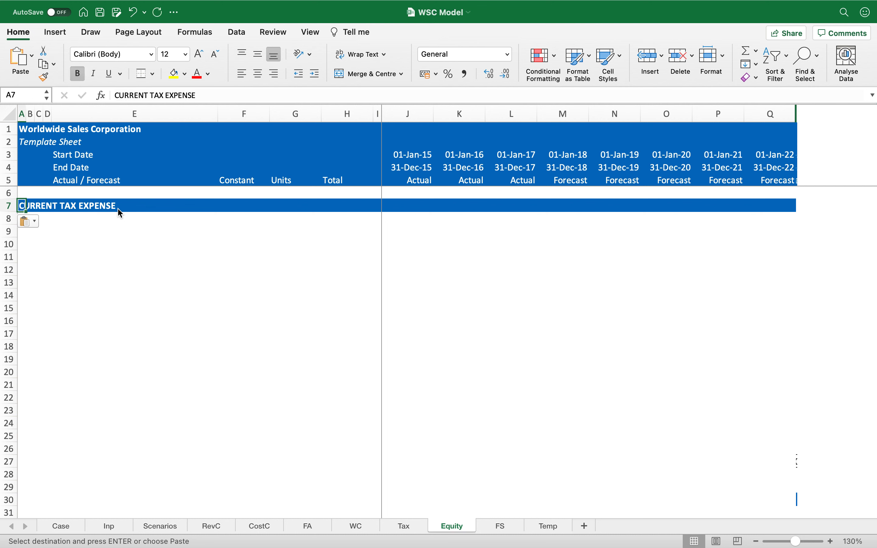
Step: Retitle the Equity sheet's section header PREFERENCE SHARES & PREFERENCE DIVIDEND
text(PR)
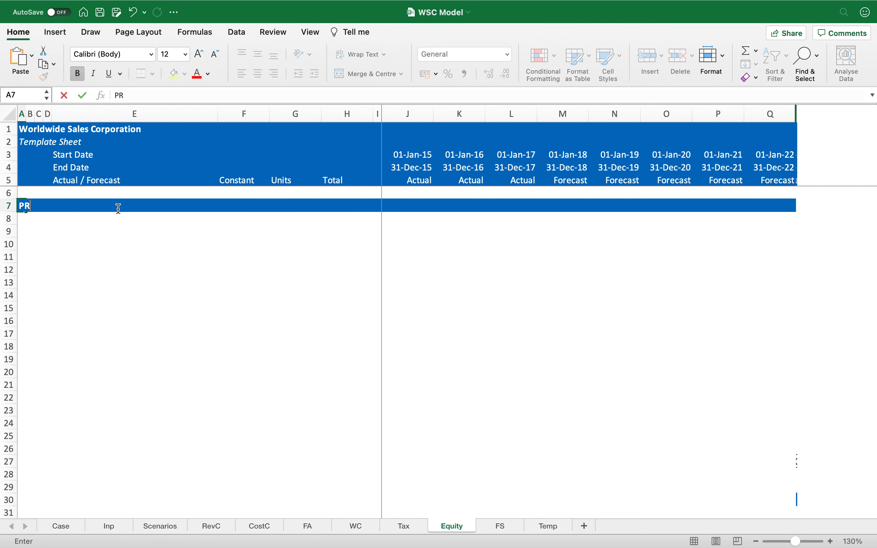
text(EFERENCE SHA)
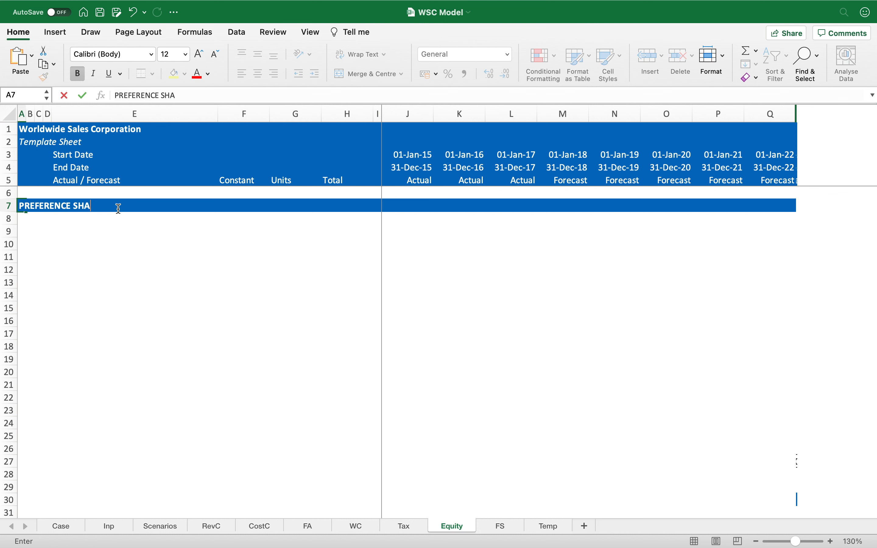
text(RES & PREFERENCE DIVIDEND)
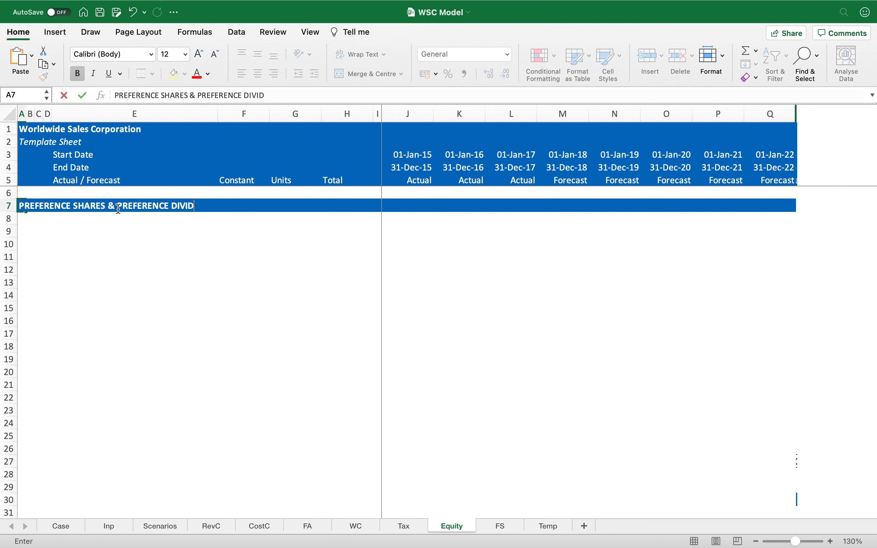
key(Up)
key(Down)
key(Down)
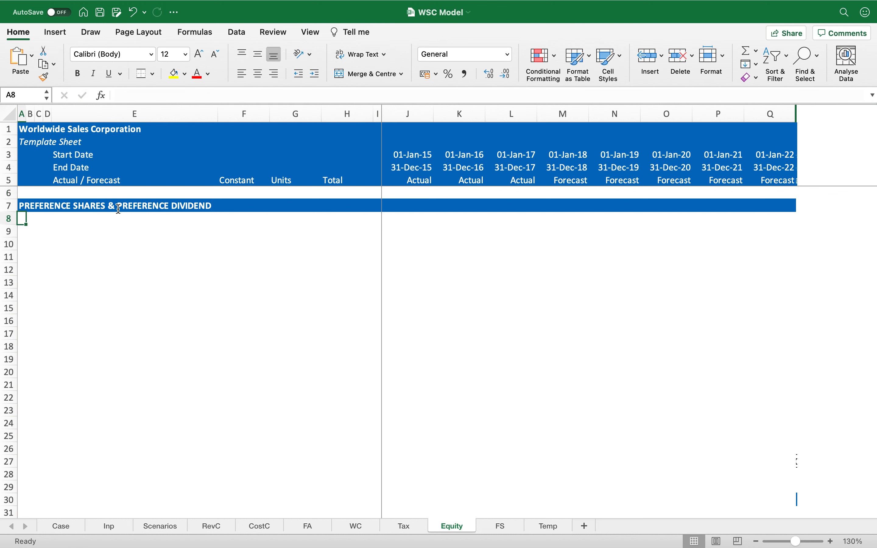
Step: Add the bold subheading Ending balance of preference shares in row 9
mouse_move(294, 4)
key(Down)
key(Right)
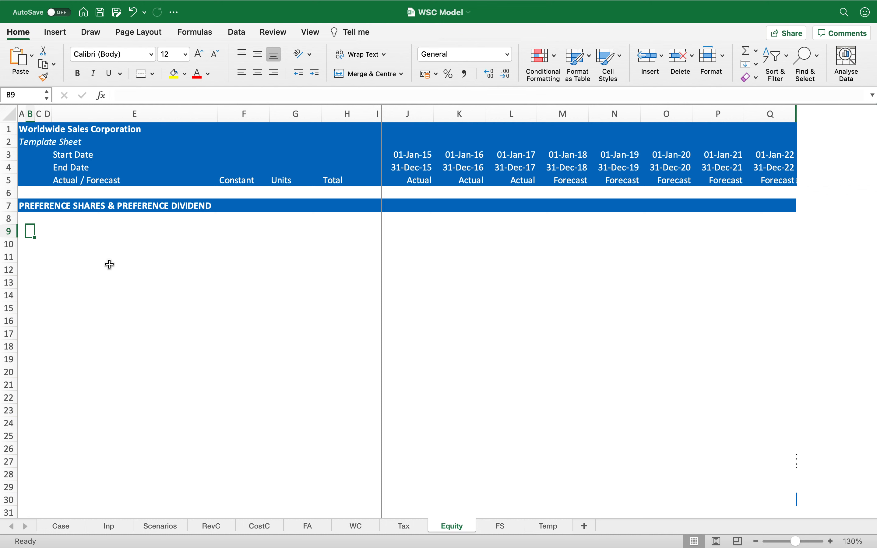
text(Ending)
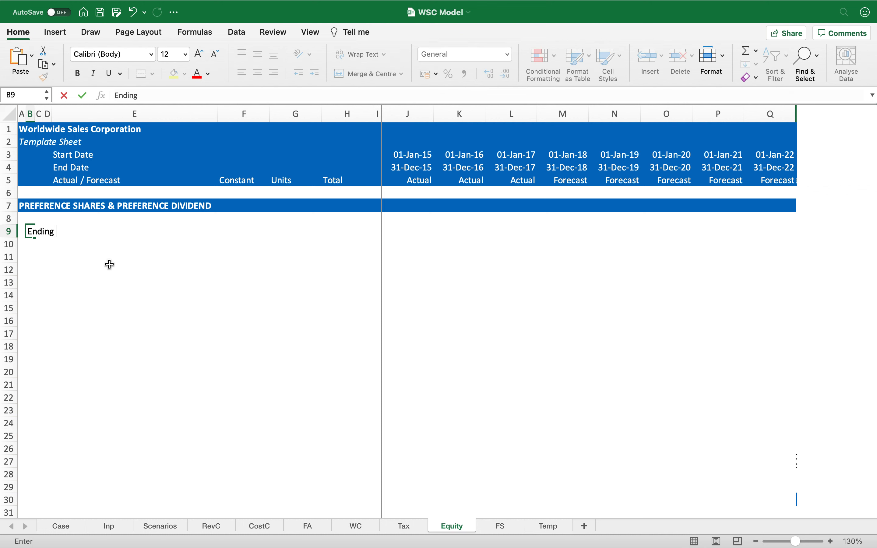
text( balance of pr)
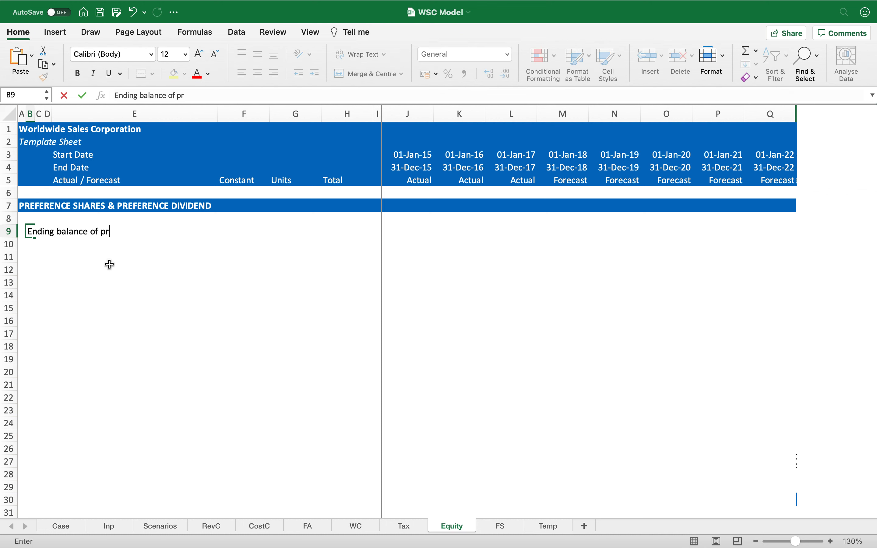
text(eference shares)
key(Return)
key(super+b)
Step: Enter Beginning balance as the first line item under the subheading in row 10
key(Down)
key(Right)
key(Right)
key(Right)
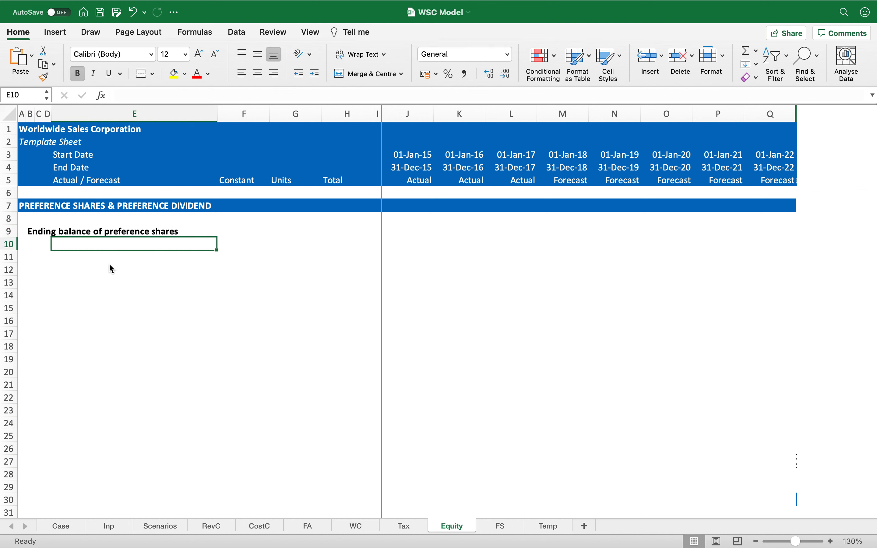
key(super+z)
text(Beginning)
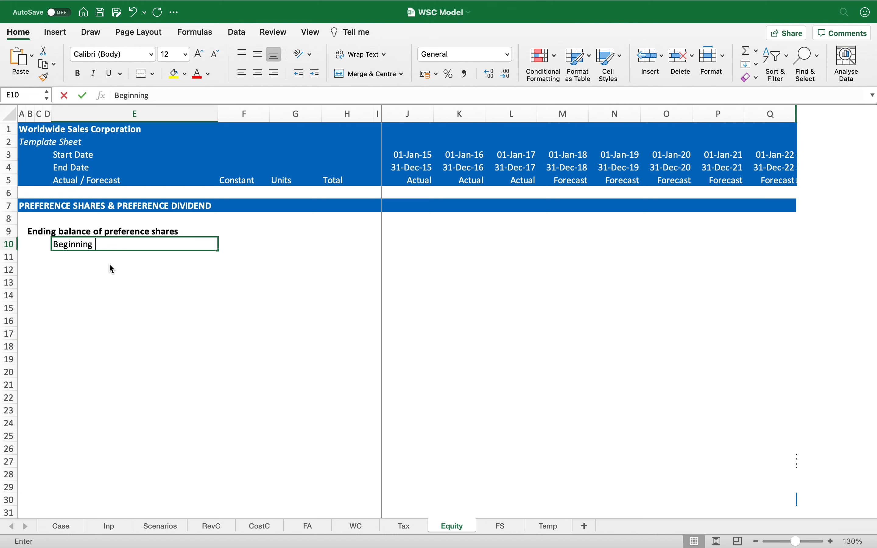
text( balance)
key(Return)
Step: Add a right-aligned add: prefix and the line item Shares issued during the year in row 11
key(Left)
text(add:)
key(Return)
key(Up)
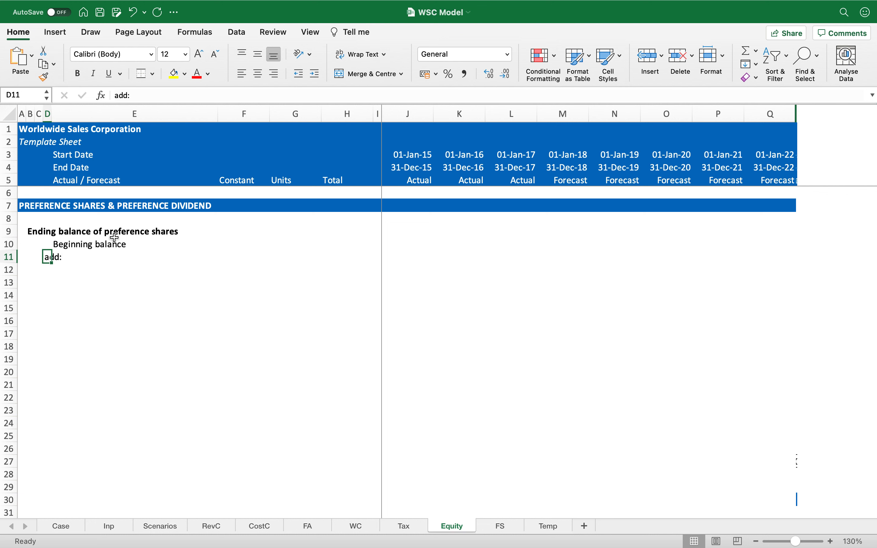
click(275, 74)
key(Right)
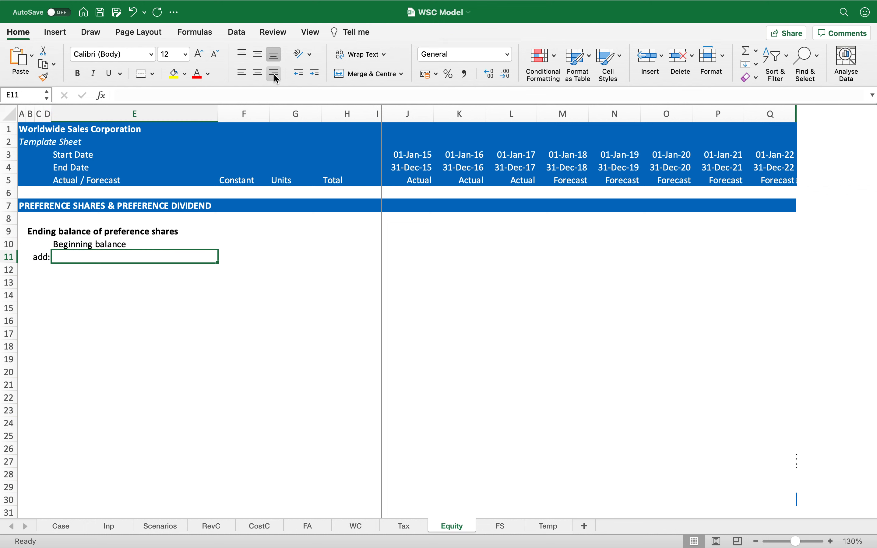
text(Shares issued)
text( duru)
key(BackSpace)
text(ing the year)
key(Return)
Step: Add a right-aligned less: prefix and the line item Preference shares redeemed in row 12
key(Left)
key(ctrl+d)
text(less:)
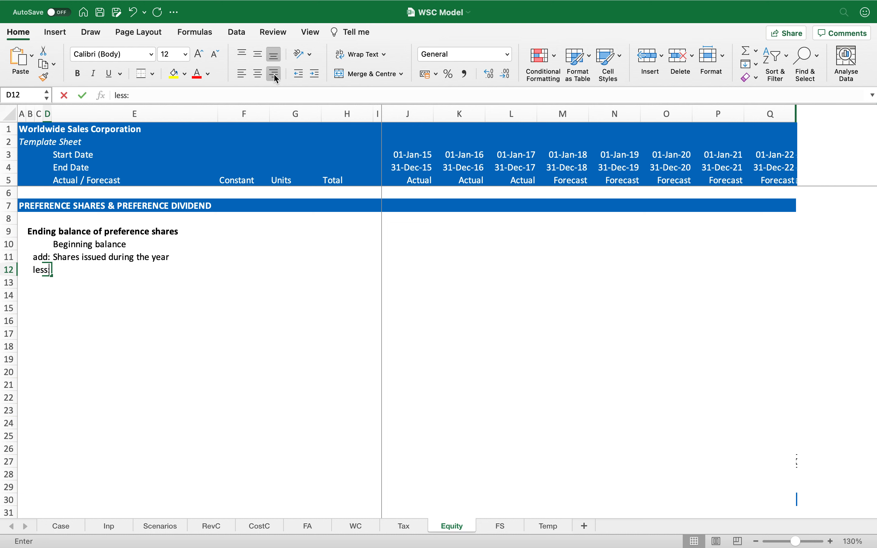
key(Return)
key(Up)
key(Right)
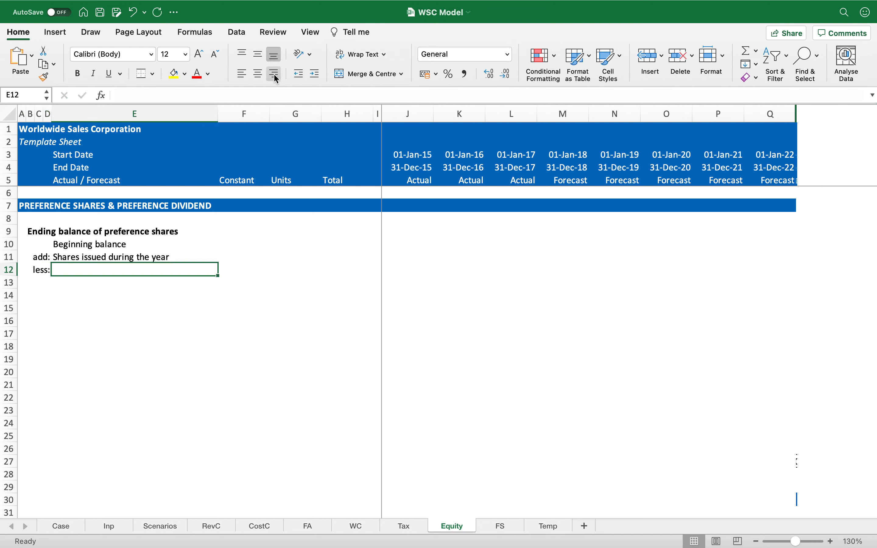
text(Preference shares redeemed)
key(Return)
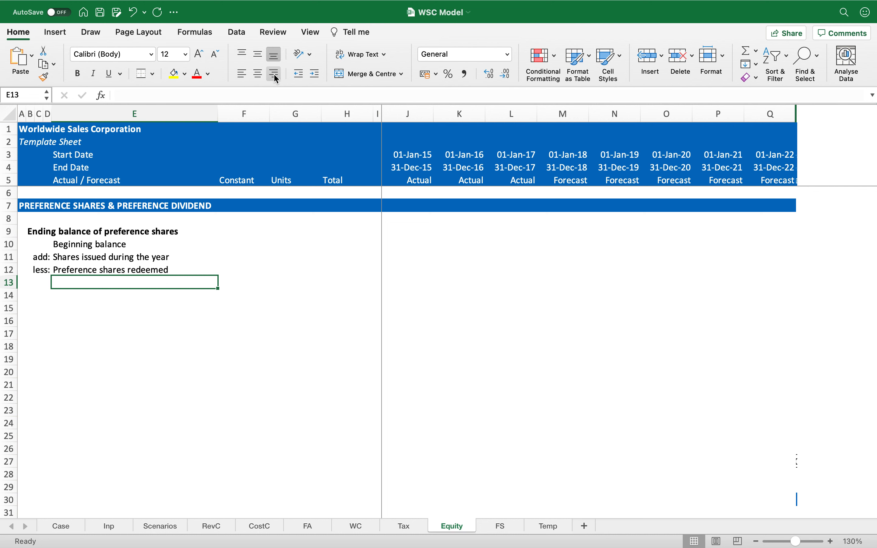
Step: Format row 13 as a bold total row with top and bottom borders and label it Ending balance
key(ctrl+shift+Right)
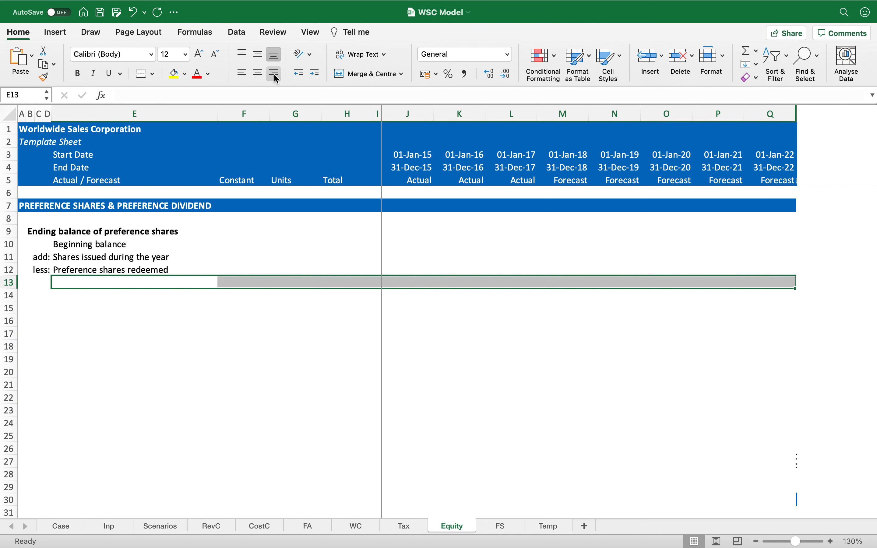
key(ctrl+b)
key(ctrl+shift+Left)
key(ctrl+shift+Right)
click(141, 74)
key(ctrl+shift+Left)
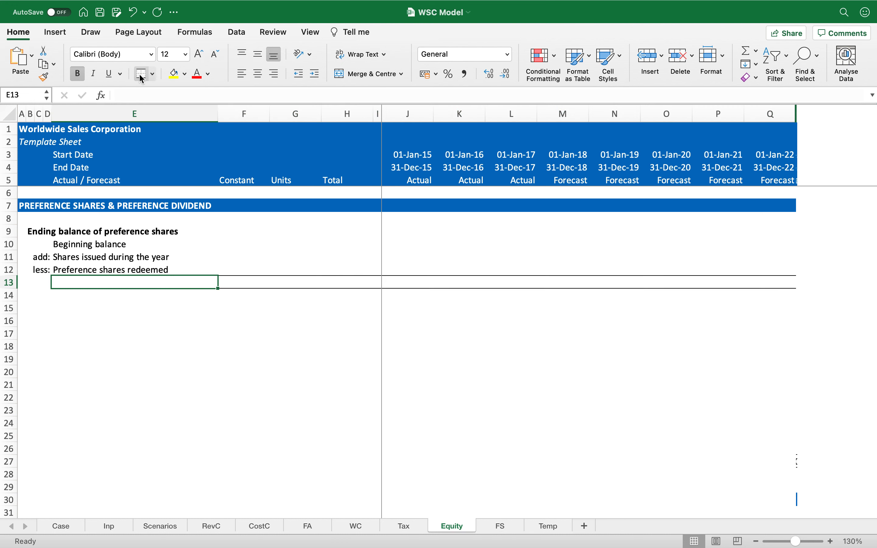
text(Ending balance)
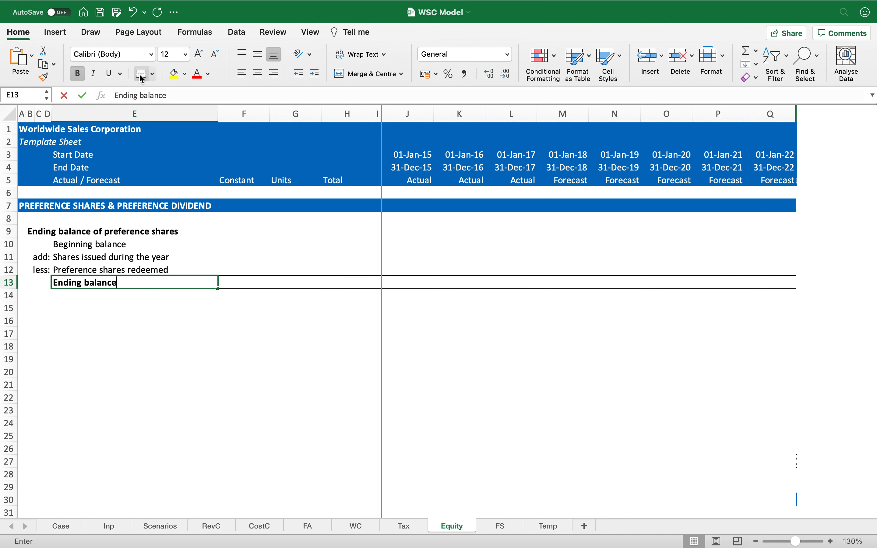
key(Return)
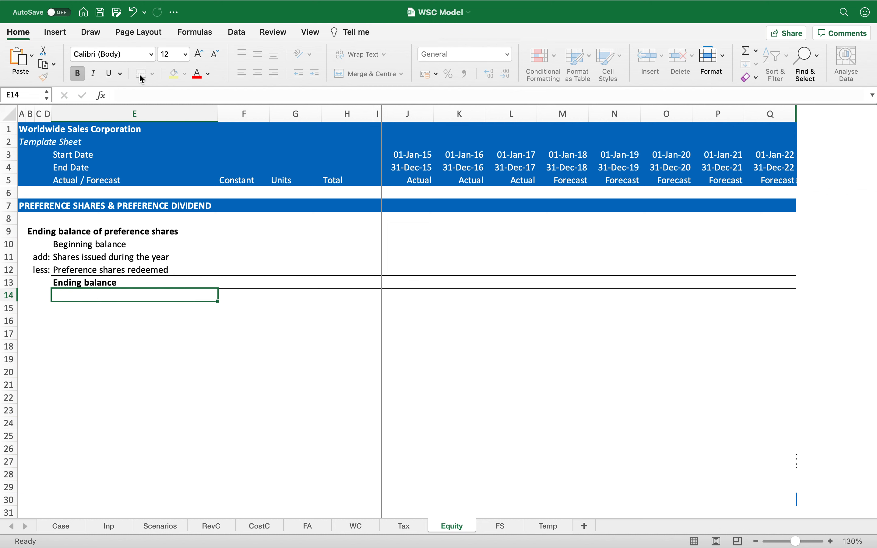
Step: Enter $ mn as the units for all four preference share rows
key(Up)
key(Right)
key(Up)
key(Up)
key(Up)
key(Right)
key(Right)
key(Left)
key(shift+Down)
key(shift+Down)
key(shift+Down)
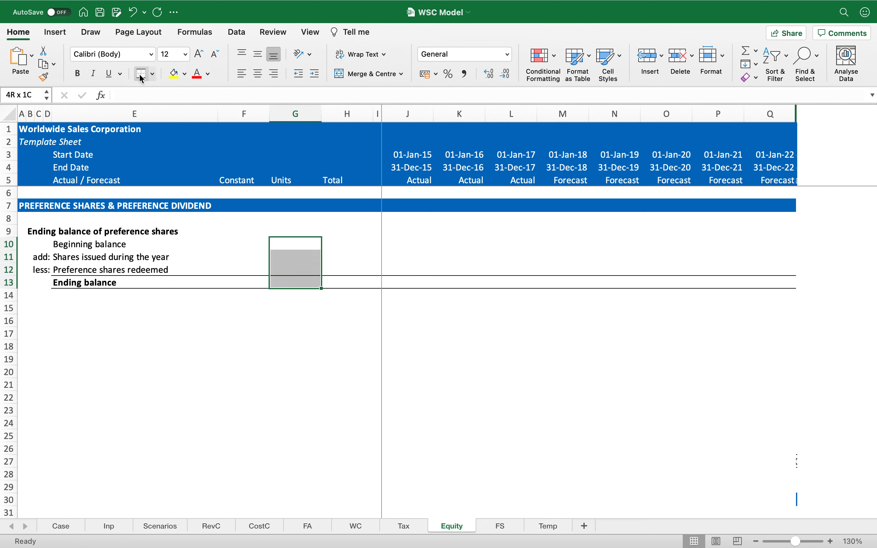
text($ mn)
key(ctrl+Return)
Step: Link the 2017 ending balance of preference shares (L13) to the balance on the FS sheet, cell L92
key(Up)
key(Down)
key(Right)
key(Right)
key(Right)
key(Down)
key(Down)
key(Down)
key(Right)
key(Right)
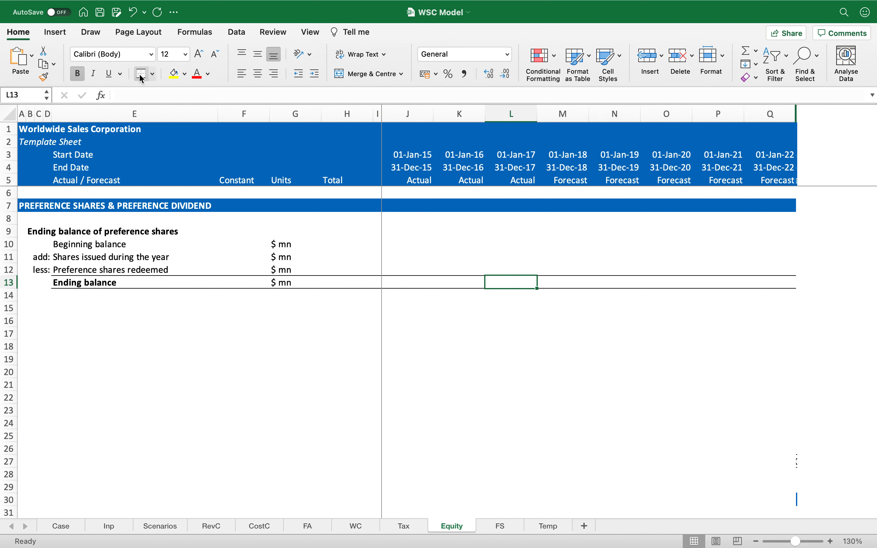
text(=)
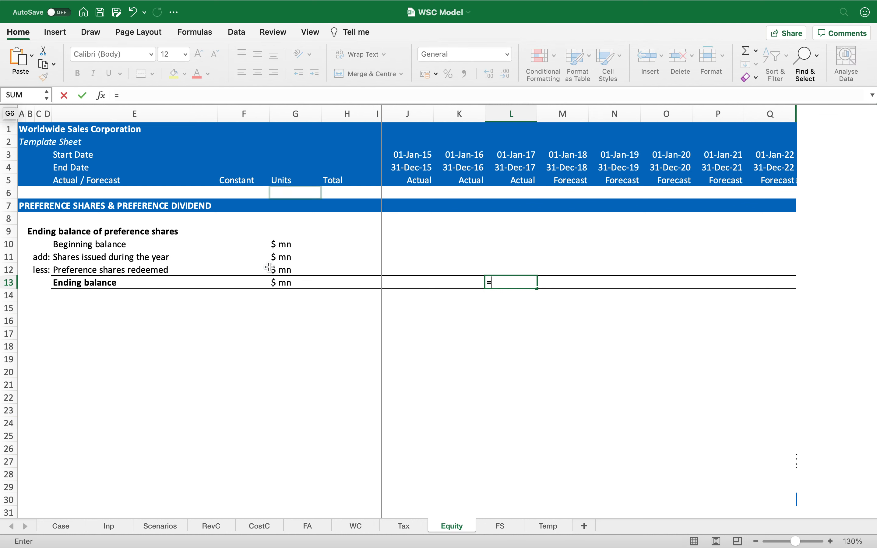
click(501, 527)
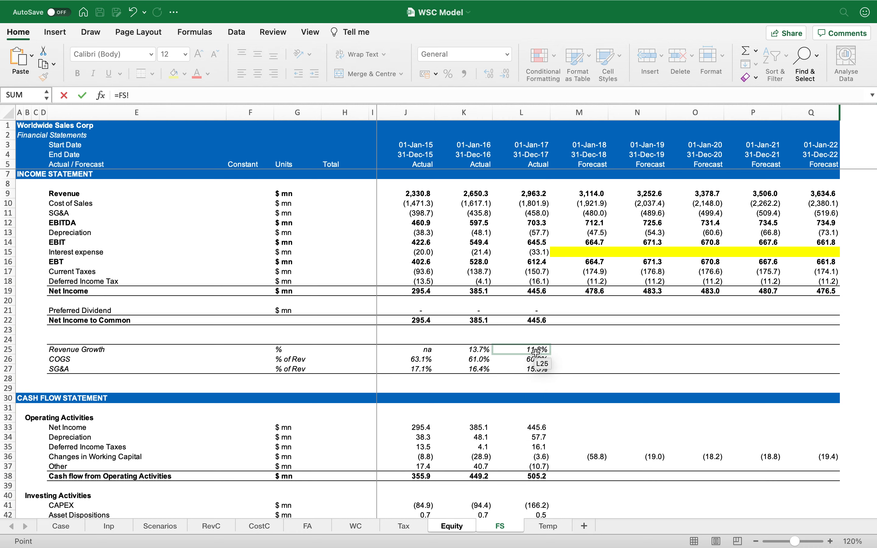
scroll(536, 352, down, 9)
scroll(536, 354, down, 9)
scroll(536, 354, down, 3)
click(543, 402)
key(Return)
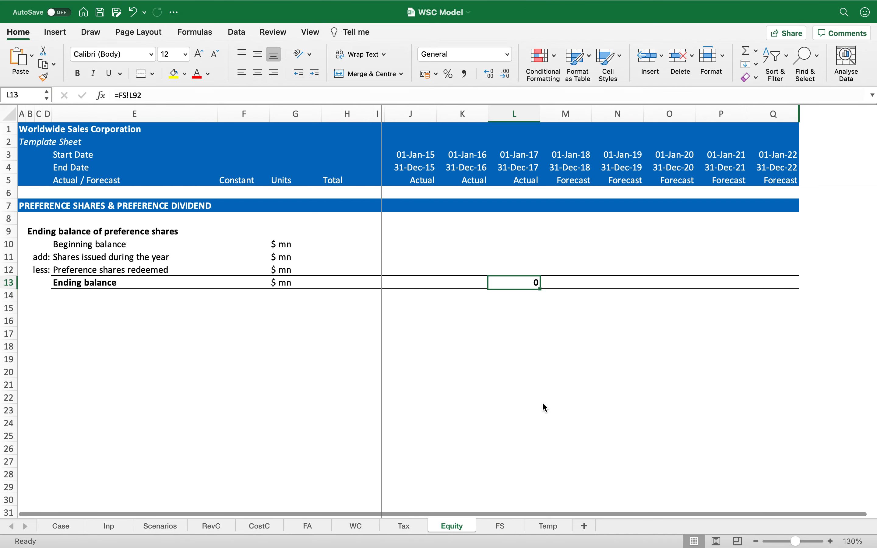
Step: Set the 2018 beginning balance to reference the prior year's ending balance in L13
key(Up)
key(Up)
key(Right)
key(Up)
text(=)
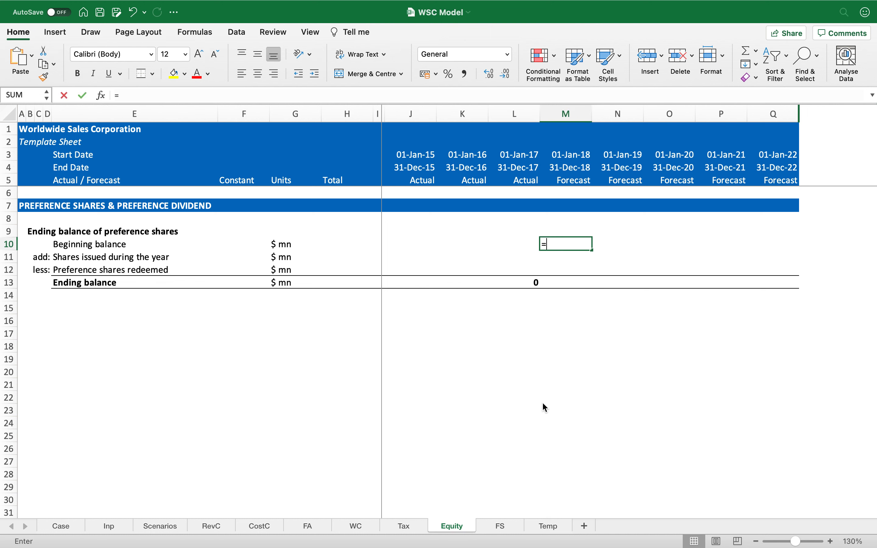
key(Down)
key(Down)
key(Down)
key(Left)
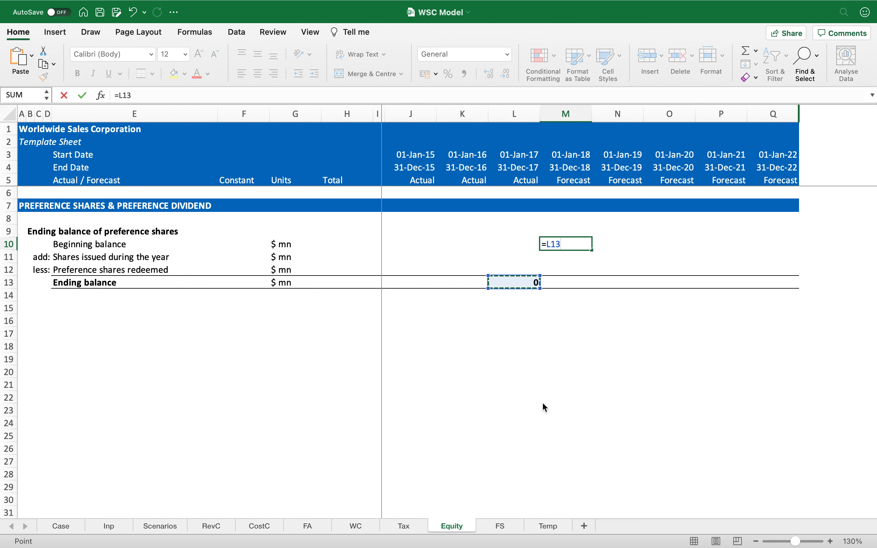
key(Return)
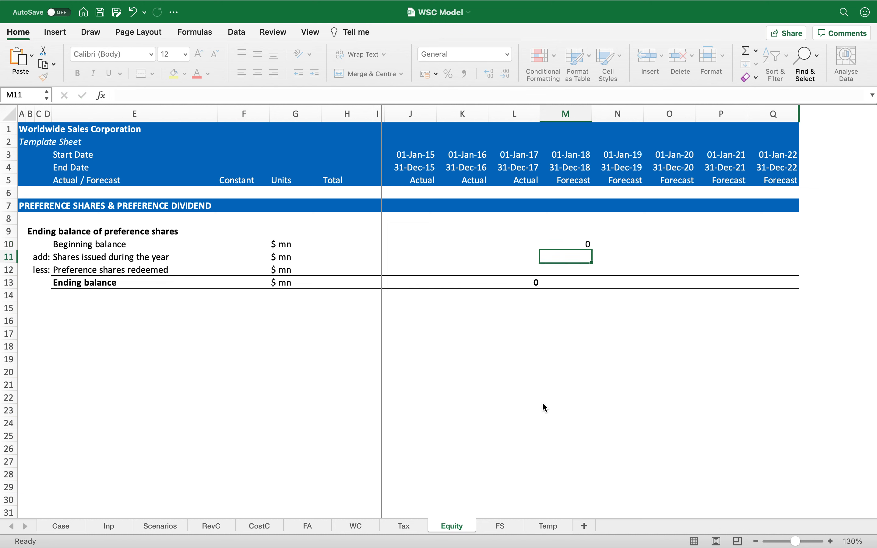
Step: Link 2018 shares issued to Inp!M51 and enter 0 for preference shares redeemed
text(=)
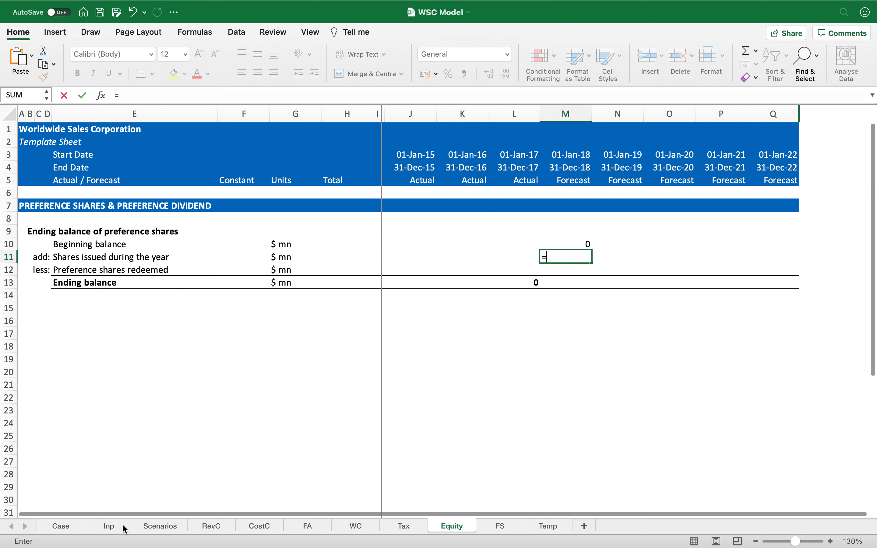
click(124, 529)
click(593, 397)
key(Return)
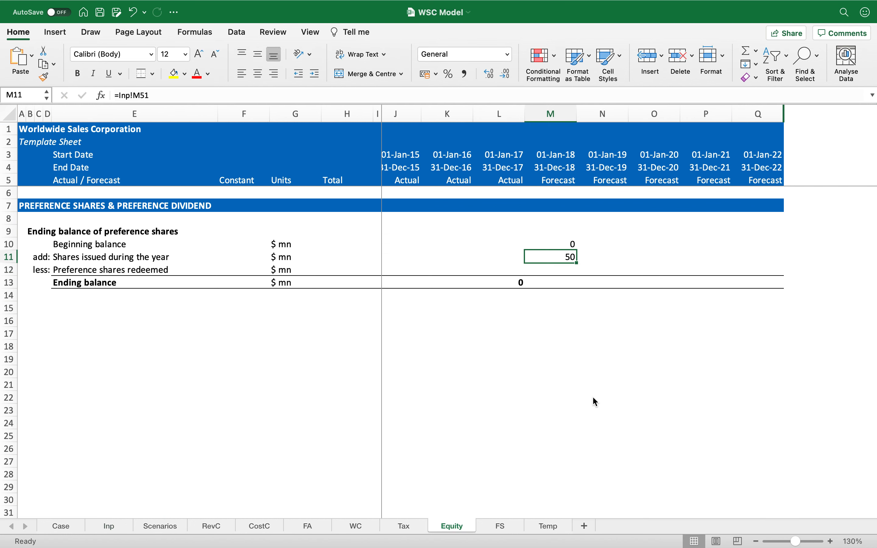
text(0)
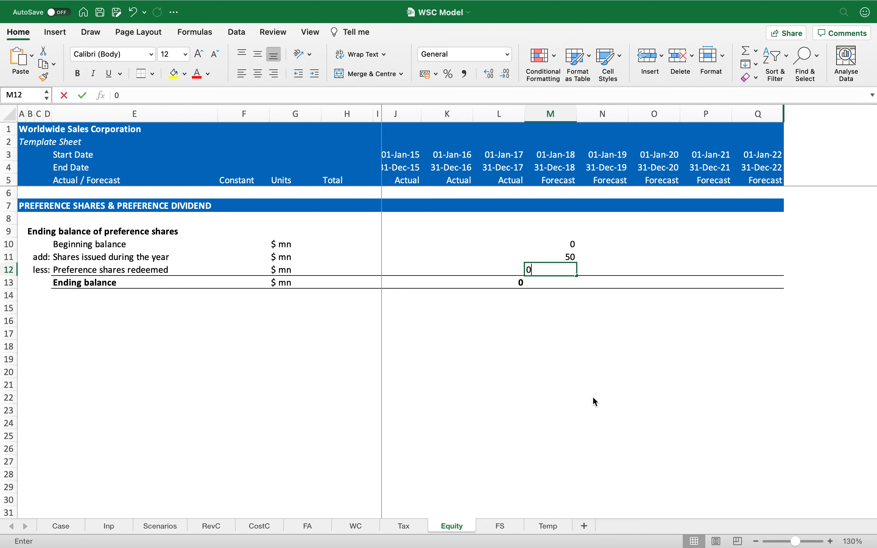
key(Return)
Step: Enter the 2018 ending balance formula as beginning balance plus shares issued minus shares redeemed
text(=)
key(Up)
key(Up)
key(Up)
text(+)
key(Up)
key(Up)
text(-)
key(Up)
key(Return)
Step: Copy the 2018 preference share formulas in M10:M13 across to the forecast columns through Q
key(Up)
key(Up)
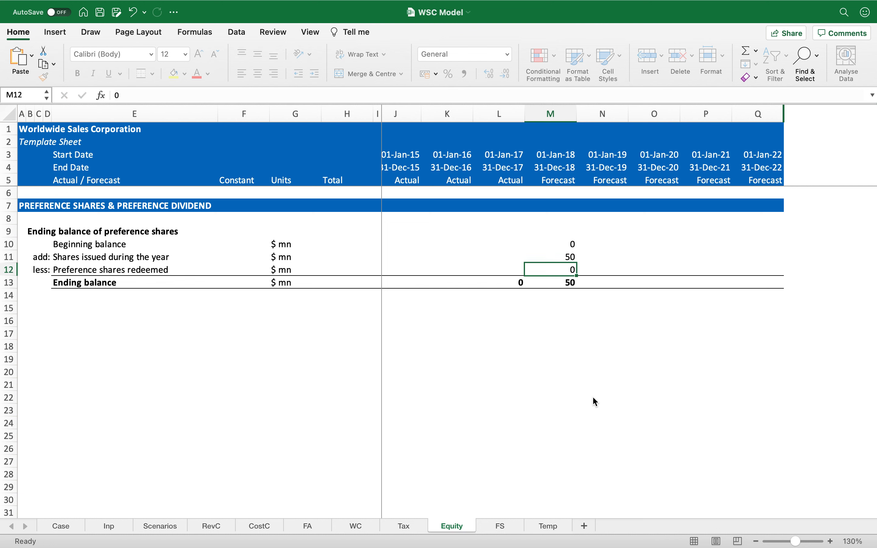
key(Up)
key(Up)
key(shift+Down)
key(shift+Down)
key(shift+Down)
key(super+c)
key(shift+Right)
key(shift+Right)
key(shift+Right)
key(shift+Right)
key(Return)
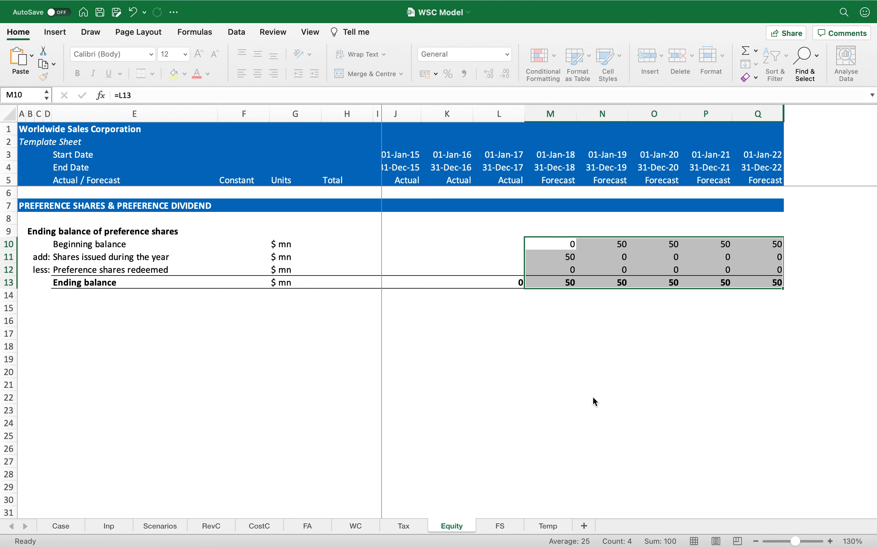
Step: Copy the grey historical shading from the Tax sheet onto J10:L12 of the Equity sheet
key(Left)
key(Left)
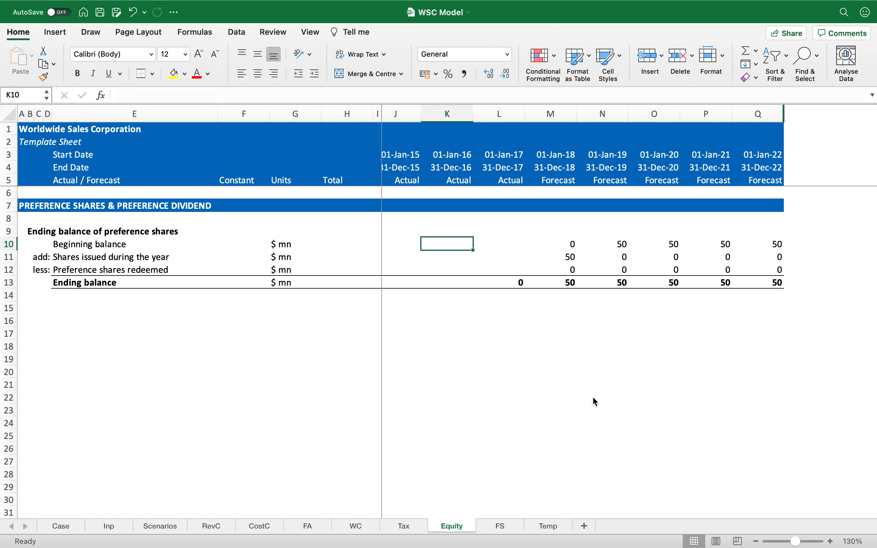
click(405, 526)
click(403, 250)
key(super+c)
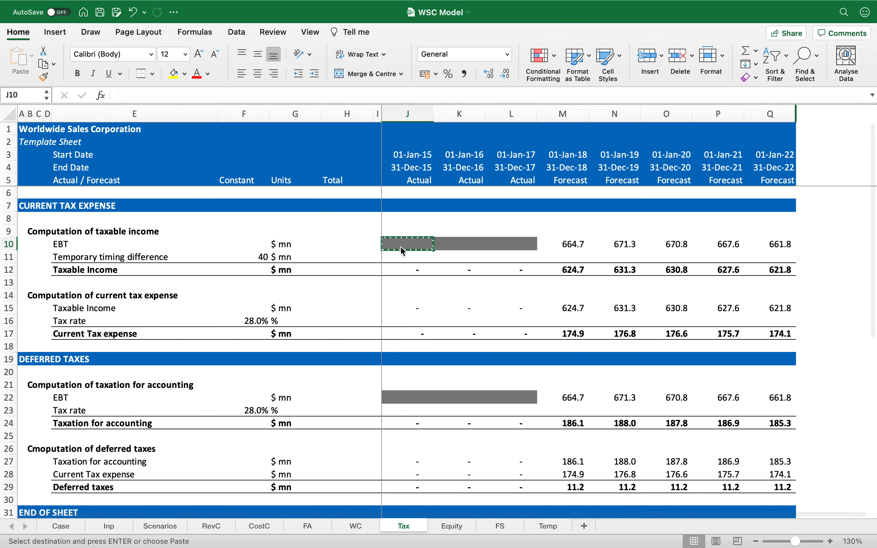
key(ctrl+Page_Down)
click(400, 246)
key(shift+Down)
key(shift+Down)
key(shift+Right)
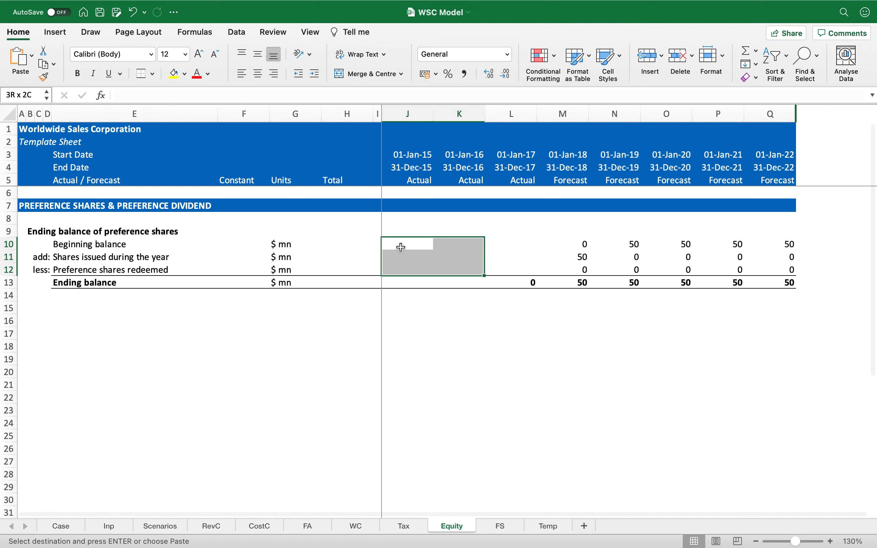
key(shift+Right)
key(super+v)
key(Return)
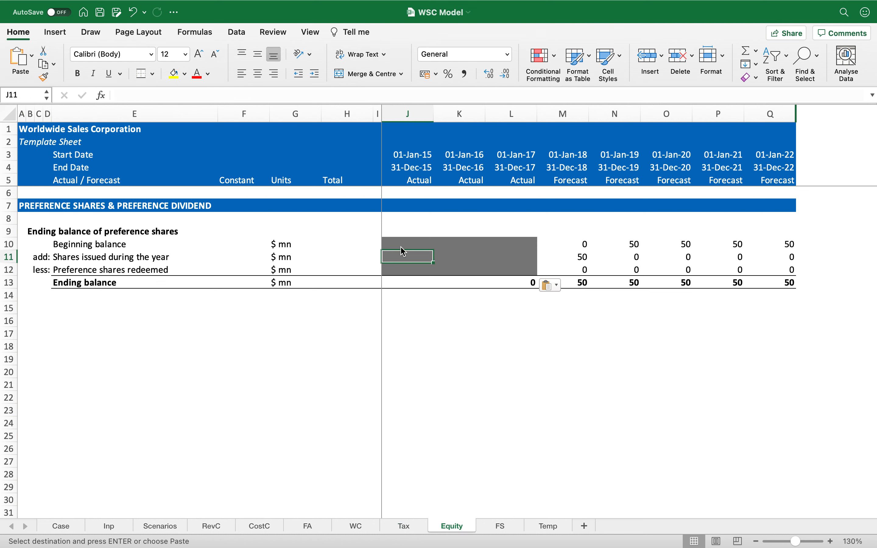
Step: Extend the grey shading to the historical ending balance cells J13:K13
key(Down)
key(super+c)
key(Down)
key(shift+Right)
key(Return)
Step: Format the forecast block M10:Q13 in comma style with one decimal place
key(Up)
key(Up)
key(Right)
key(Right)
key(Up)
key(Right)
key(shift+super+Right)
key(shift+Down)
key(shift+Down)
key(shift+Down)
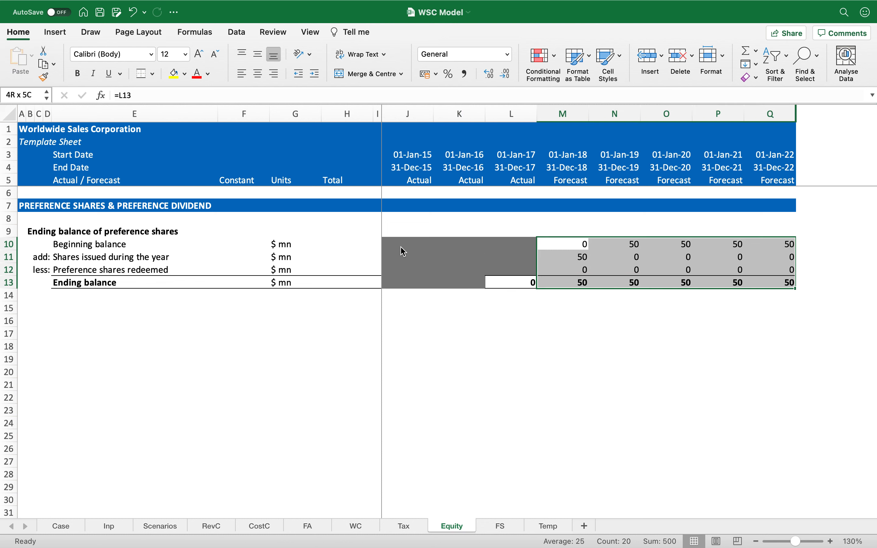
click(465, 74)
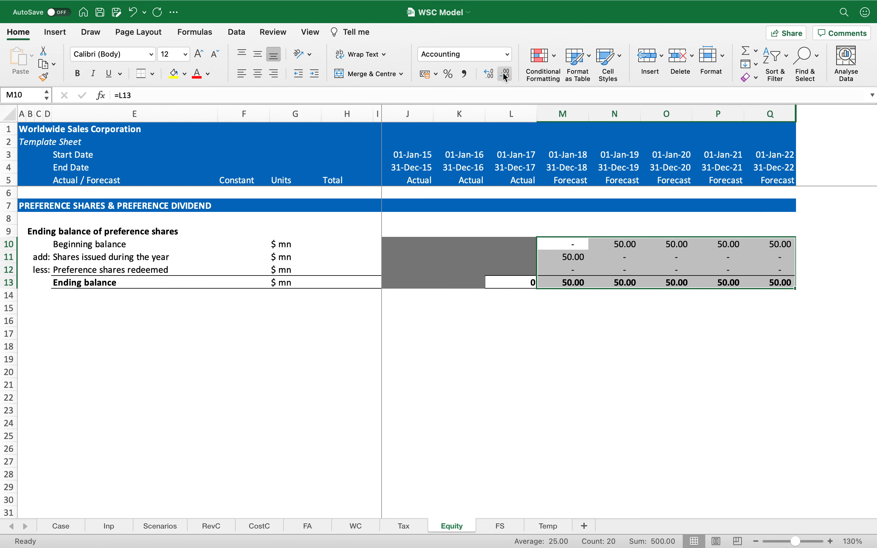
click(506, 74)
Step: Apply the same comma style with one decimal to the 2017 ending balance in L13
key(Down)
key(Left)
key(Down)
key(Down)
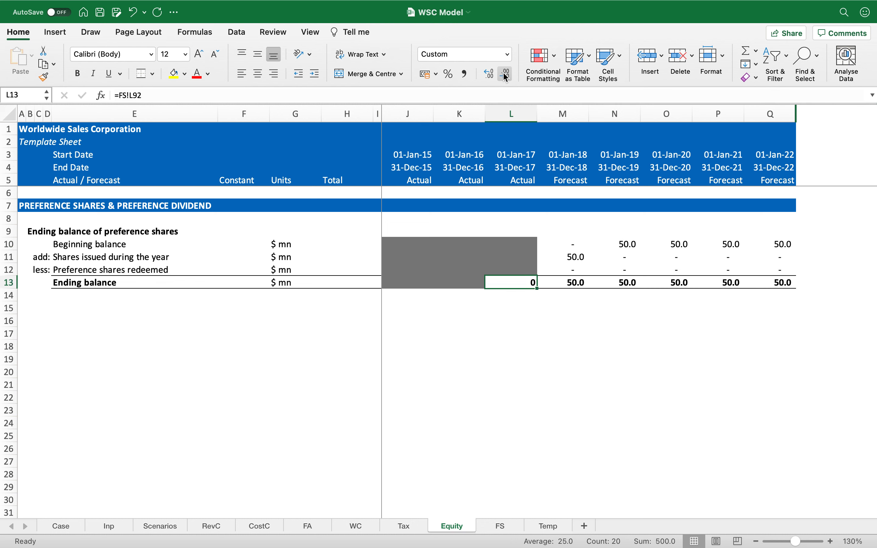
click(466, 74)
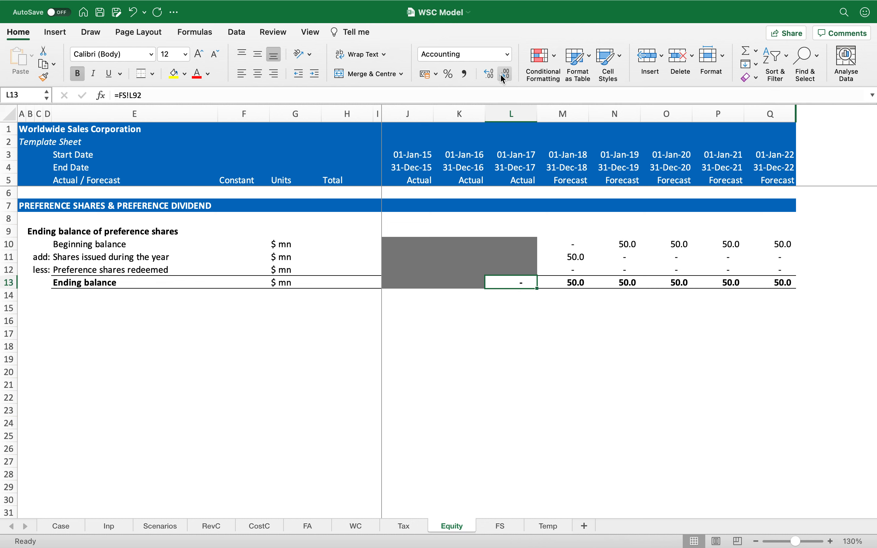
click(501, 75)
key(Left)
key(Left)
key(Left)
key(Left)
key(Left)
key(Left)
key(Left)
key(Left)
key(Left)
key(Left)
key(Left)
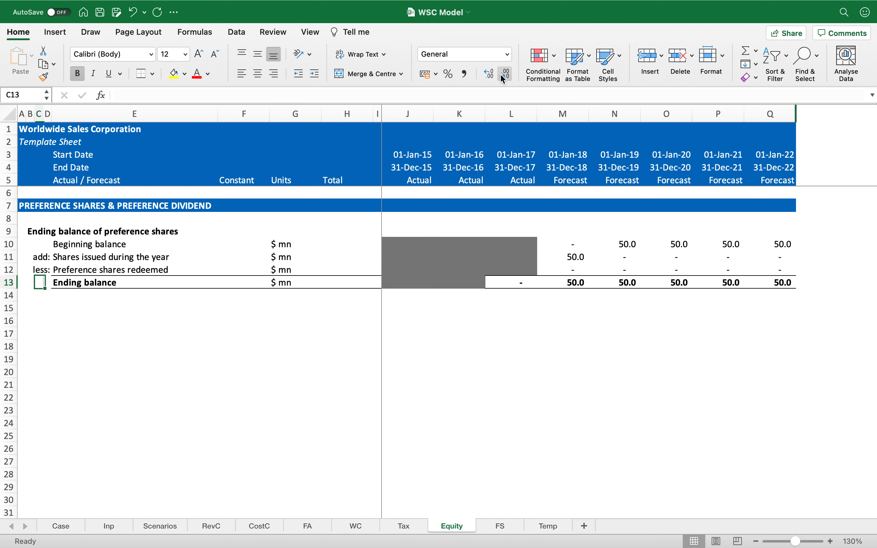
key(Right)
key(Right)
key(Down)
key(Right)
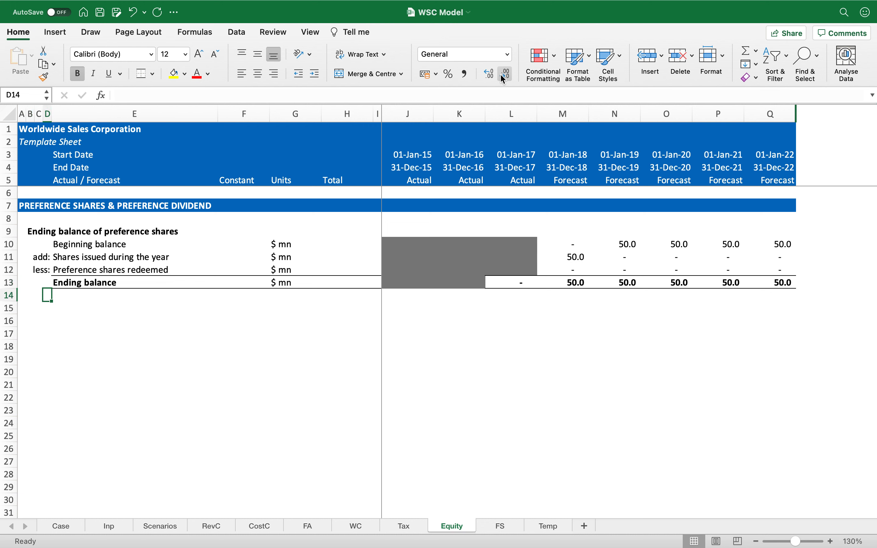
key(Up)
key(Right)
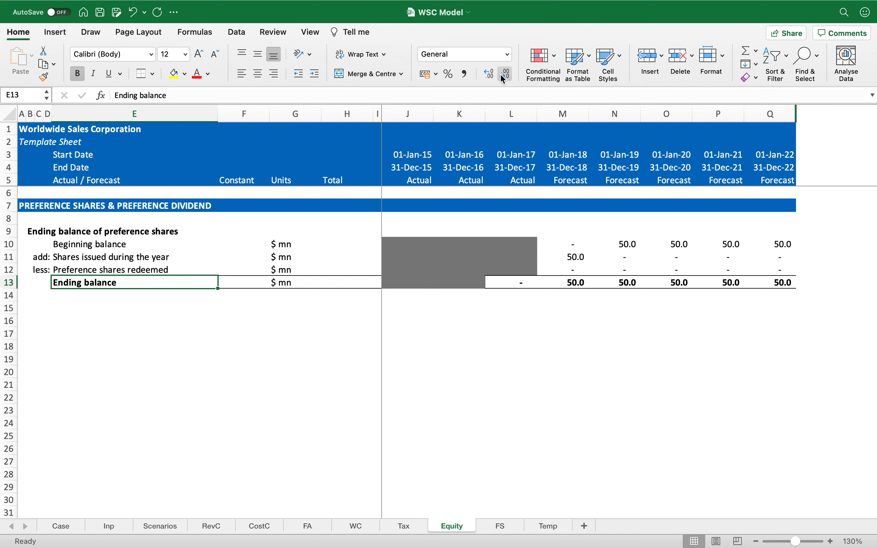
key(Right)
key(Right)
key(Right)
key(Right)
key(Right)
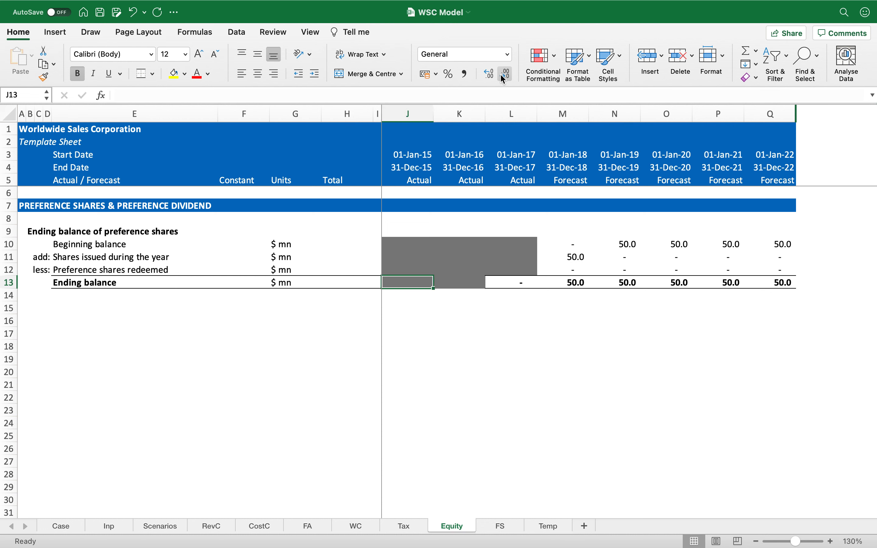
key(Right)
key(Right)
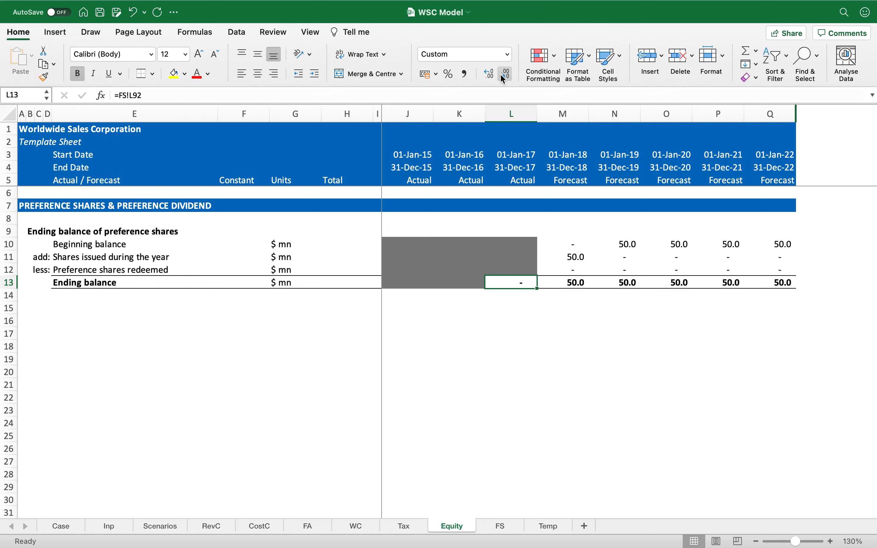
Step: Copy the bold section heading into row 15 and rename it Computation of preference dividend
click(40, 307)
key(Left)
key(Left)
key(Right)
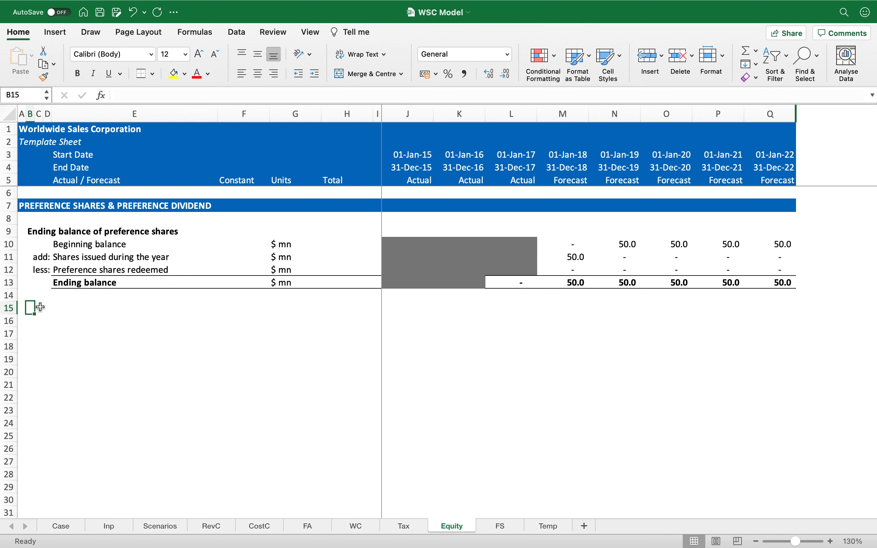
key(Up)
key(Up)
key(Up)
key(Up)
key(Up)
key(Up)
key(super+c)
key(Down)
key(Down)
key(Down)
key(Down)
key(Down)
key(Down)
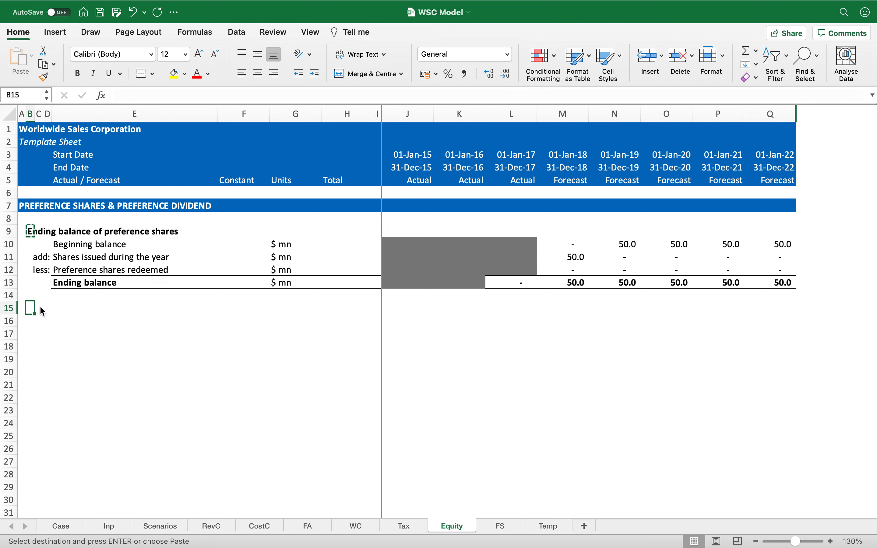
key(Return)
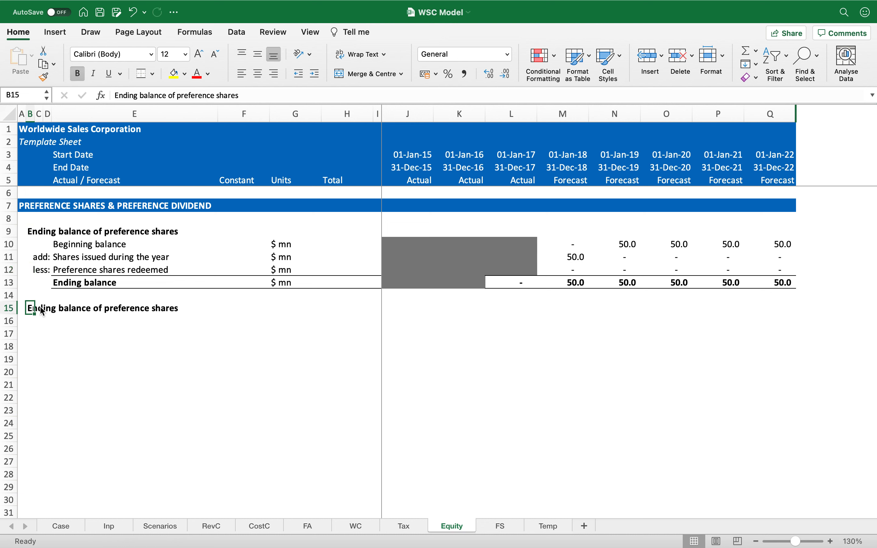
key(F2)
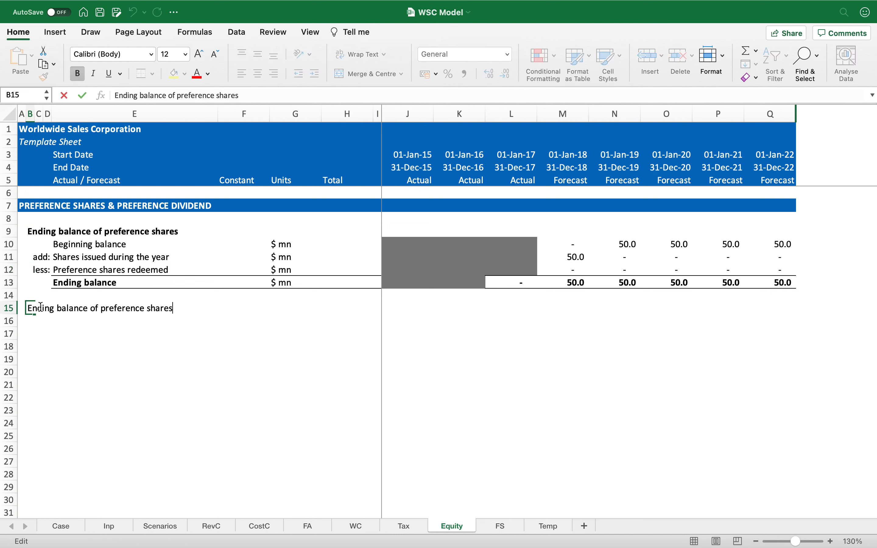
key(alt+shift+Left)
key(alt+shift+Left)
key(alt+shift+Left)
key(alt+shift+Left)
key(alt+shift+Left)
text(Comp)
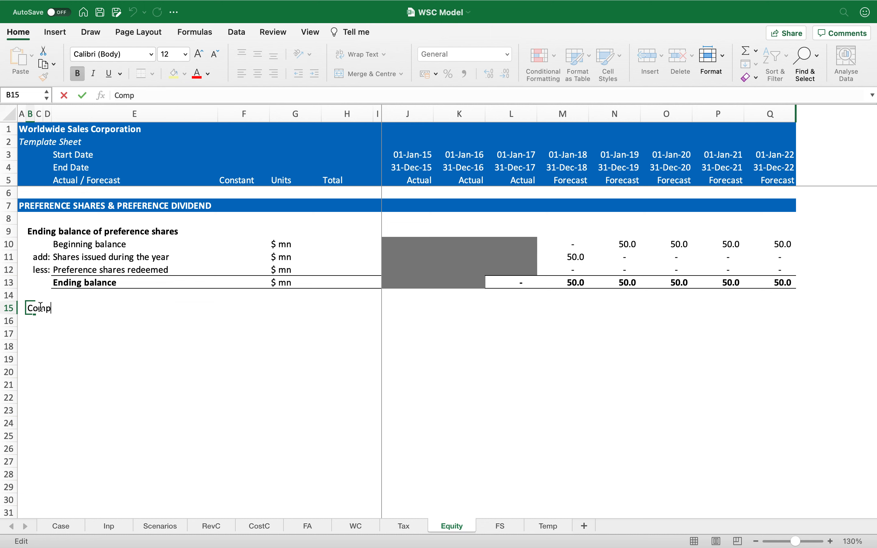
text(utation of prefere)
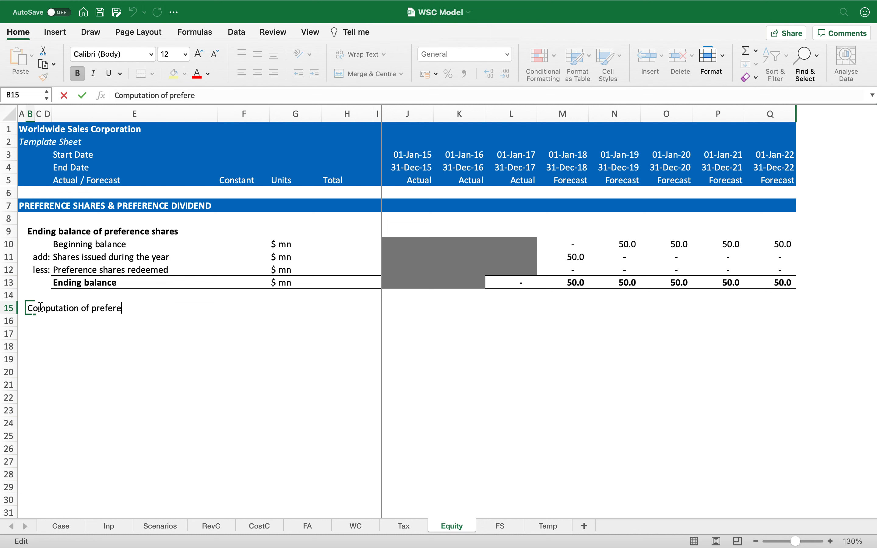
text(nce dividend)
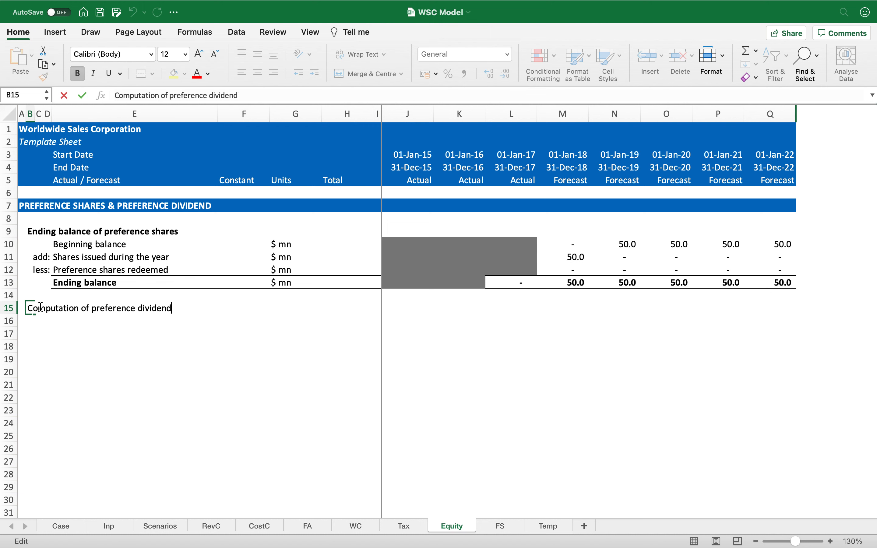
key(Return)
Step: Link row 16 to the ending balance row 13 and copy that link across the whole row
key(Right)
key(Right)
key(Right)
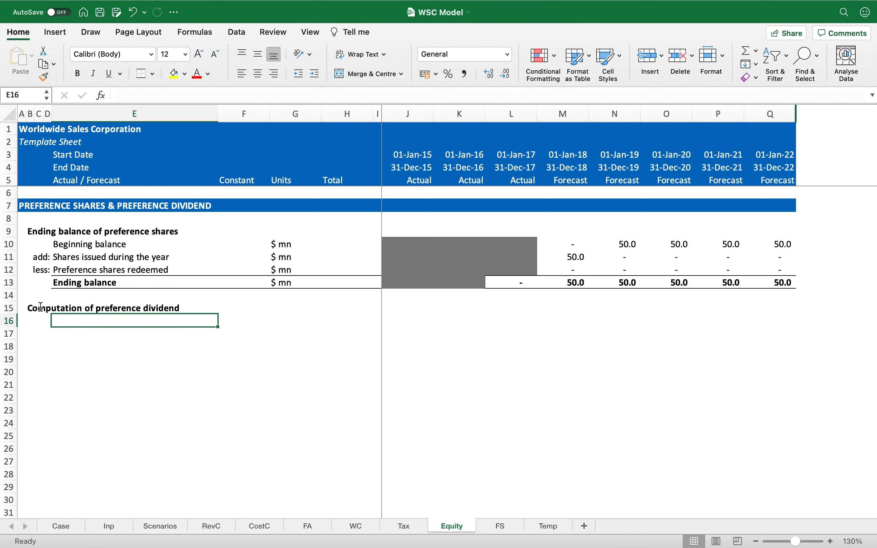
text(=)
key(Up)
key(Up)
key(Up)
key(Return)
key(Up)
key(super+c)
key(shift+super+Right)
key(Return)
Step: Clear the copied formulas from the constant and total columns of row 16
key(Right)
key(Delete)
key(Right)
key(Right)
key(shift+Right)
key(Delete)
Step: Copy the grey historical shading onto the 2015–2016 cells of the ending balance link row 16
key(Right)
key(Right)
key(Up)
key(Up)
key(Up)
key(Up)
key(super+c)
key(Down)
key(Down)
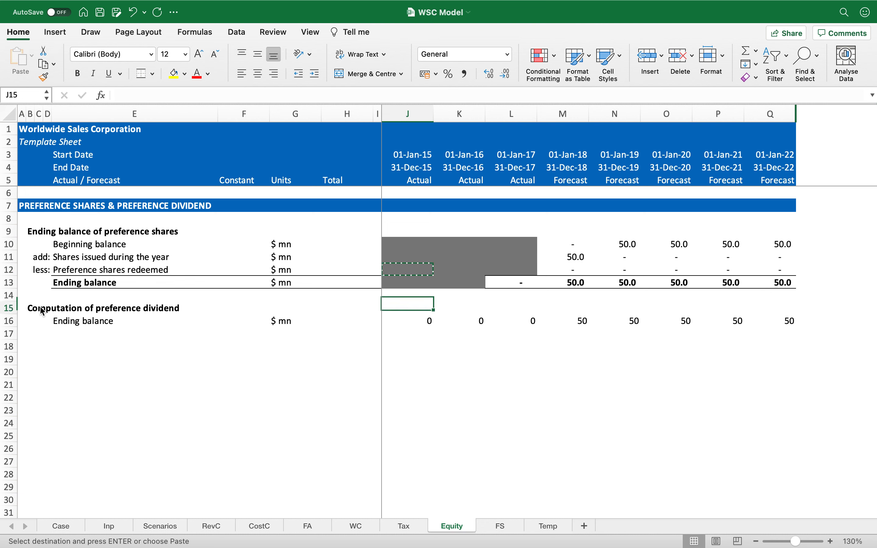
key(Down)
key(Down)
key(shift+Right)
key(shift+Right)
key(shift+Left)
key(Return)
Step: Format the 2017–2022 ending balance links in row 16 in comma style with one decimal
key(Right)
key(Right)
key(Right)
key(Left)
key(super+shift+Right)
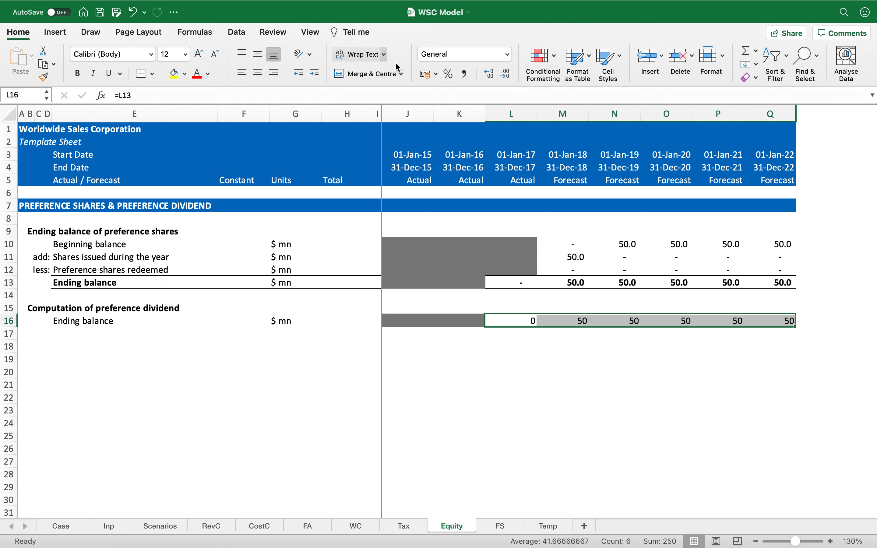
click(465, 74)
click(504, 74)
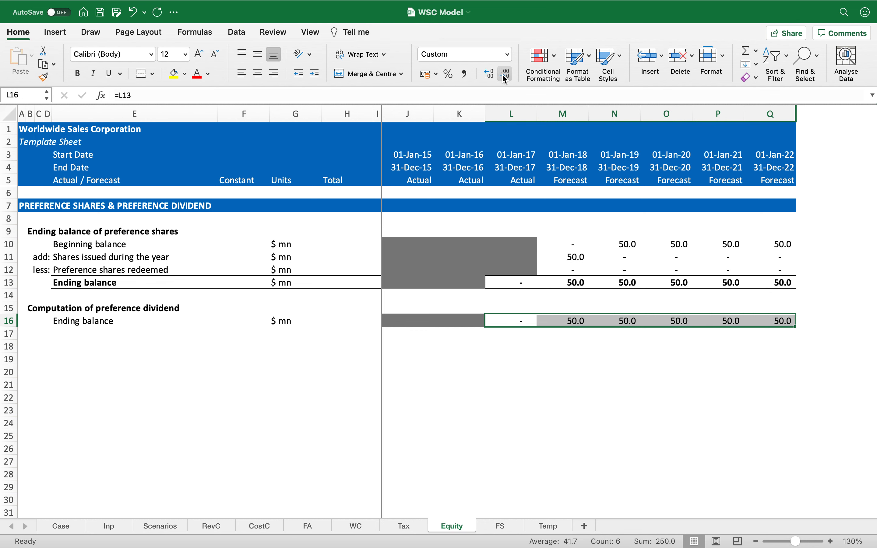
key(Left)
key(Left)
key(Left)
key(Left)
key(Left)
key(Left)
key(Left)
key(Down)
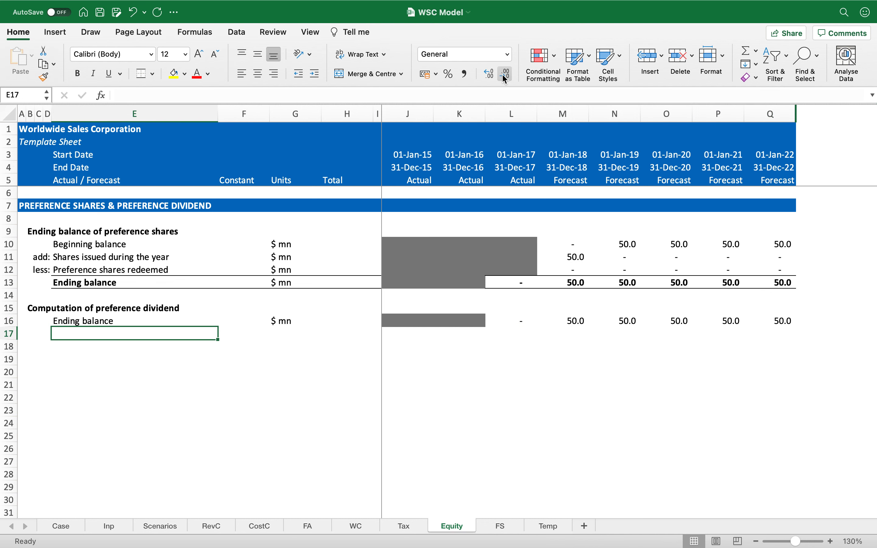
Step: Link row 17's label, rate and unit to the Preferred dividend assumption on Inp and format the rate as a percentage
text(=)
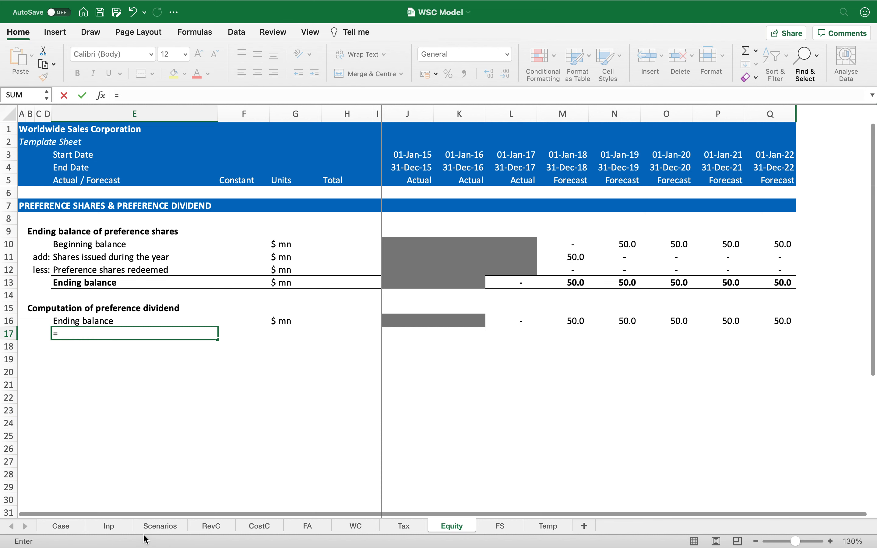
click(123, 530)
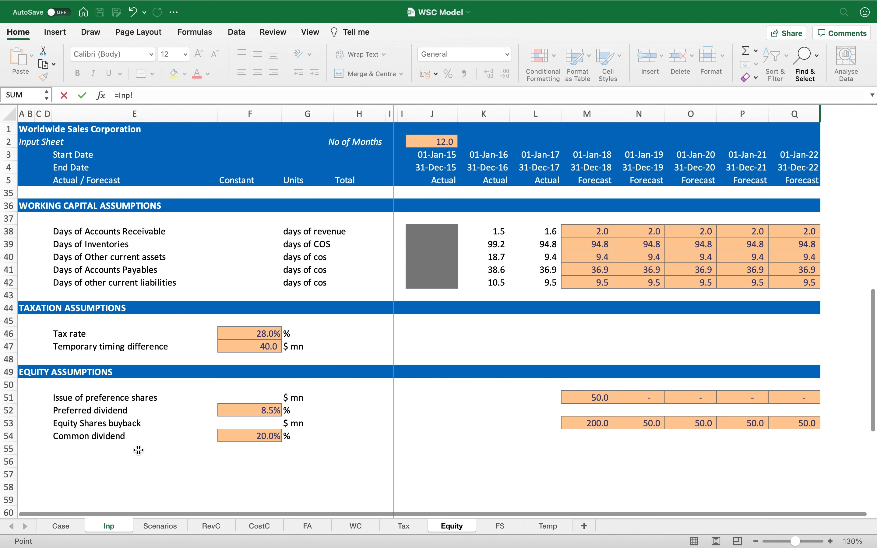
click(125, 414)
key(Return)
key(Up)
key(super+c)
key(shift+Right)
key(shift+Right)
key(Return)
key(Right)
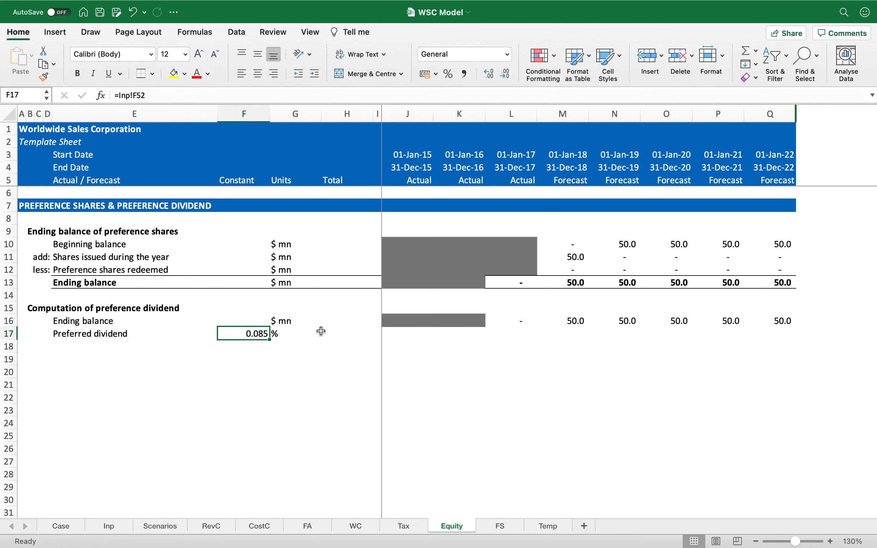
click(453, 74)
Step: Make row 18 bold and give it a top border as a total row
key(Down)
key(Left)
key(shift+space)
key(super+b)
key(Left)
key(Right)
key(shift+super+Right)
click(146, 75)
key(shift+BackSpace)
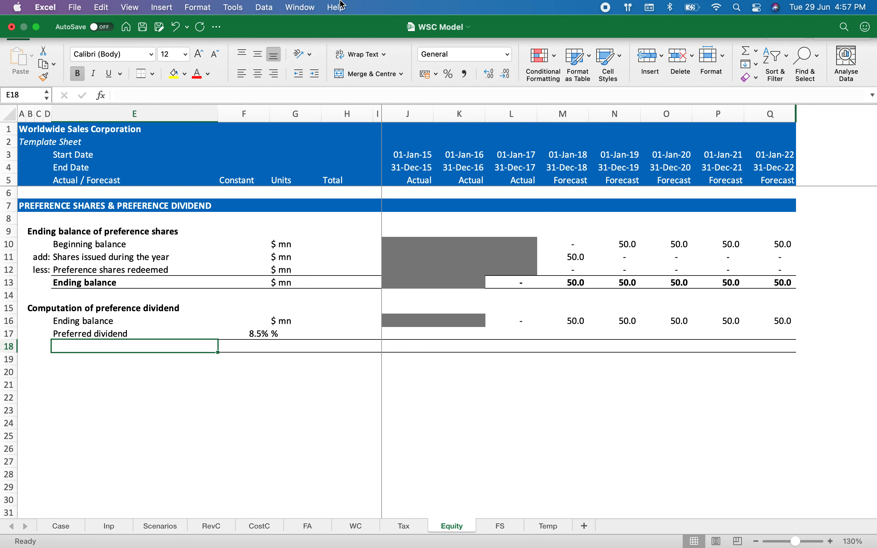
Step: Label row 18 Preference dividend with the unit $ mn
text(Preference d)
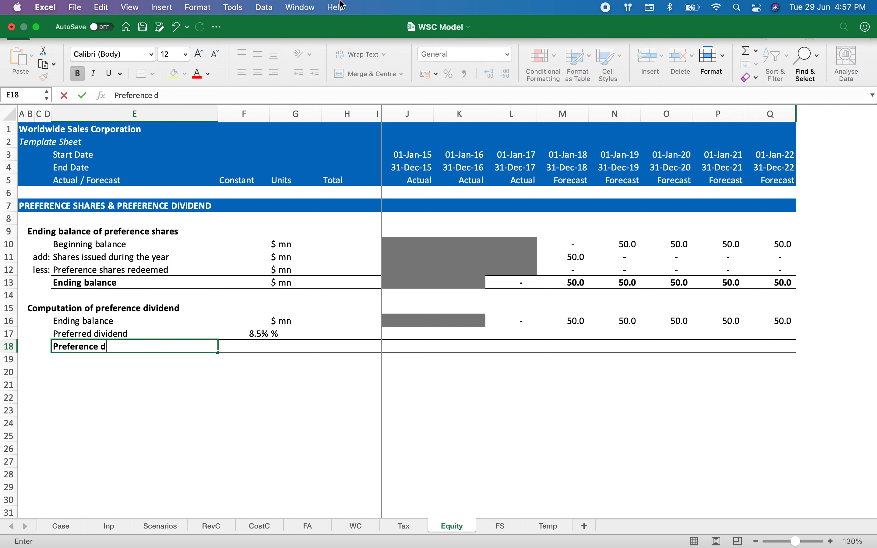
text(ividend)
key(Return)
key(Up)
key(Right)
key(Right)
text($)
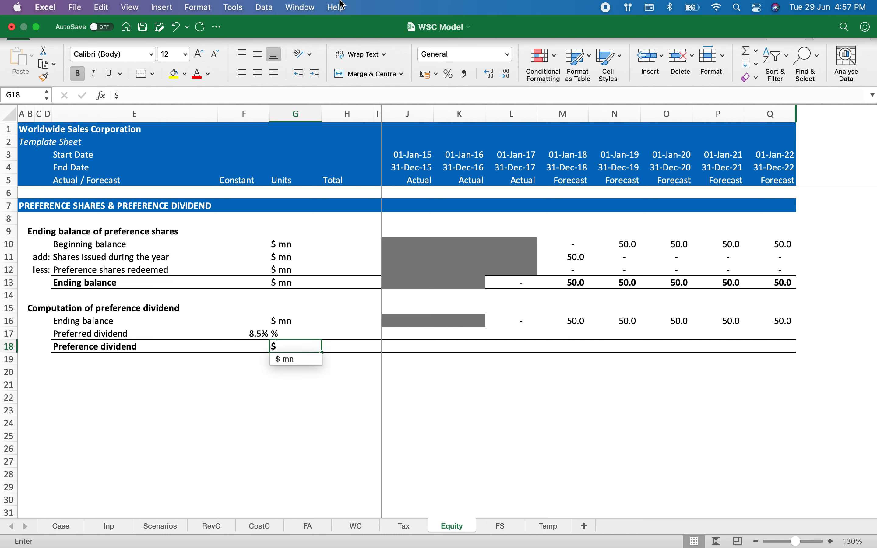
key(BackSpace)
text(mn)
key(Return)
Step: Calculate the preference dividend in J18 as =J16*$F17 and copy it across all years
key(Up)
key(Right)
key(Right)
key(Right)
text(=)
key(Up)
key(Up)
text(*)
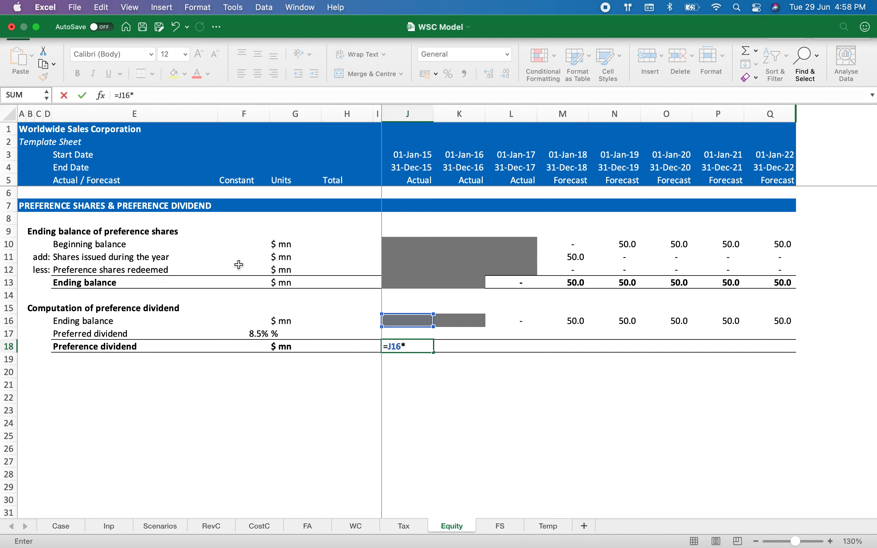
click(255, 328)
key(F4)
key(F4)
key(F4)
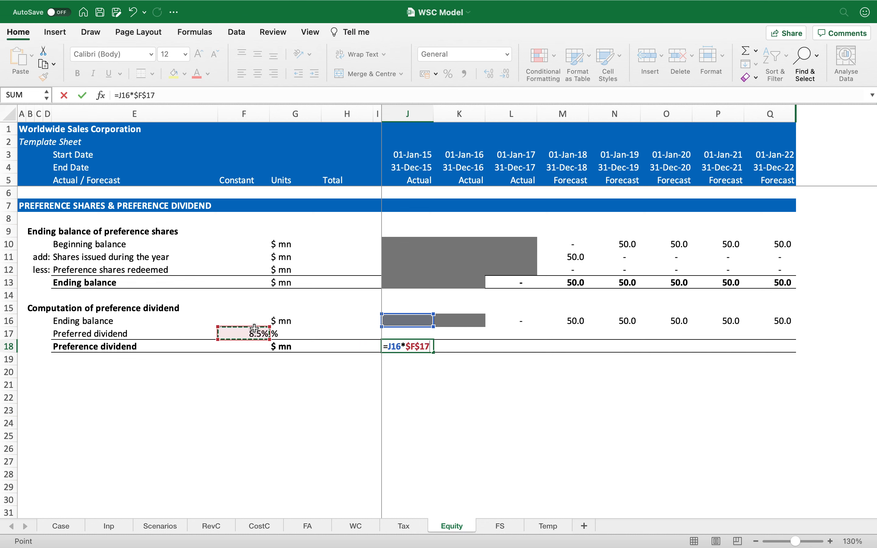
key(Return)
key(Up)
key(super+c)
key(shift+Right)
key(shift+Right)
key(shift+Right)
key(shift+Right)
key(shift+Right)
key(shift+Right)
key(shift+Right)
key(Return)
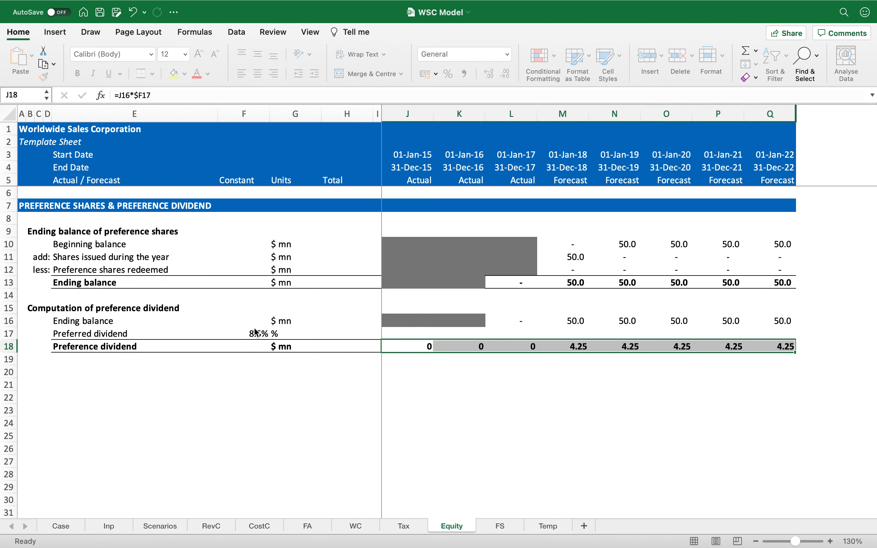
Step: Format the preference dividend row in comma style with one decimal
click(464, 76)
click(506, 75)
key(Left)
key(Left)
key(Left)
key(Left)
key(Left)
key(Left)
key(Left)
key(Left)
key(Left)
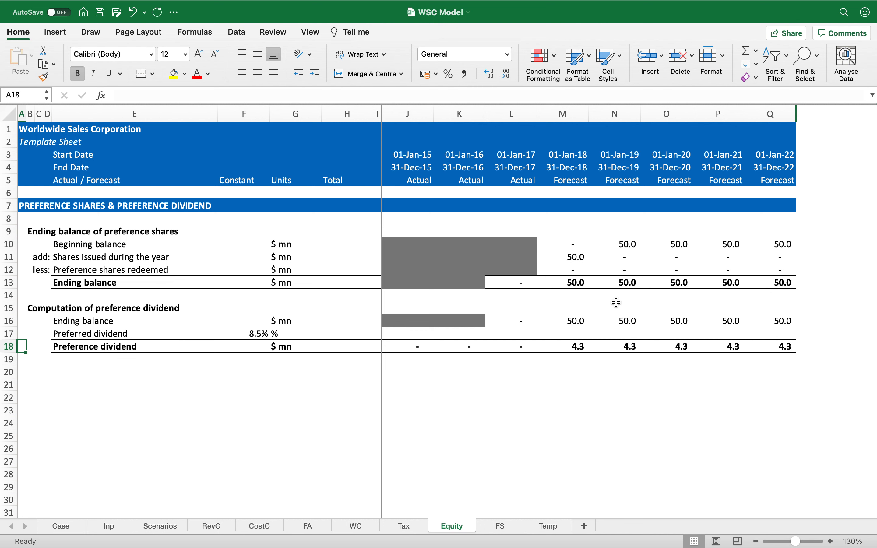
Step: Link the balance sheet Preferred Shares for 2018–2022 on FS to the Equity sheet's ending balance row
click(578, 285)
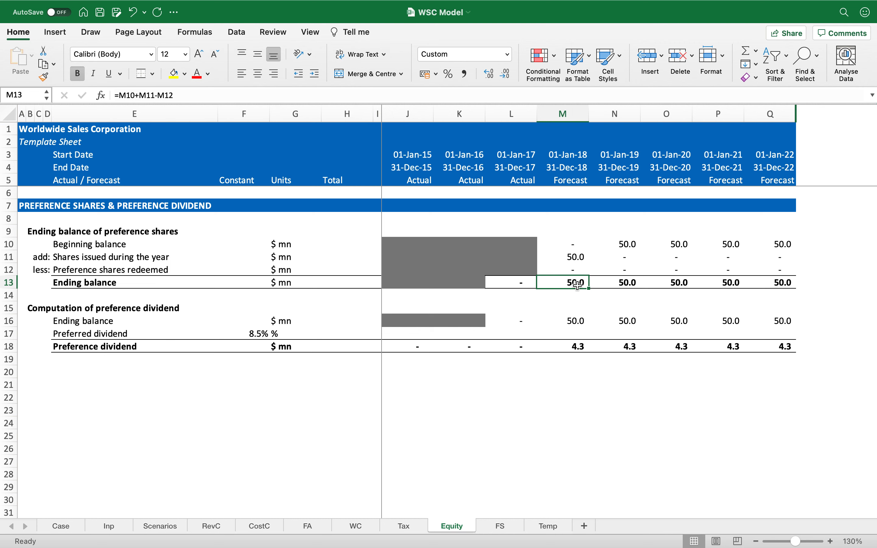
click(500, 525)
click(558, 412)
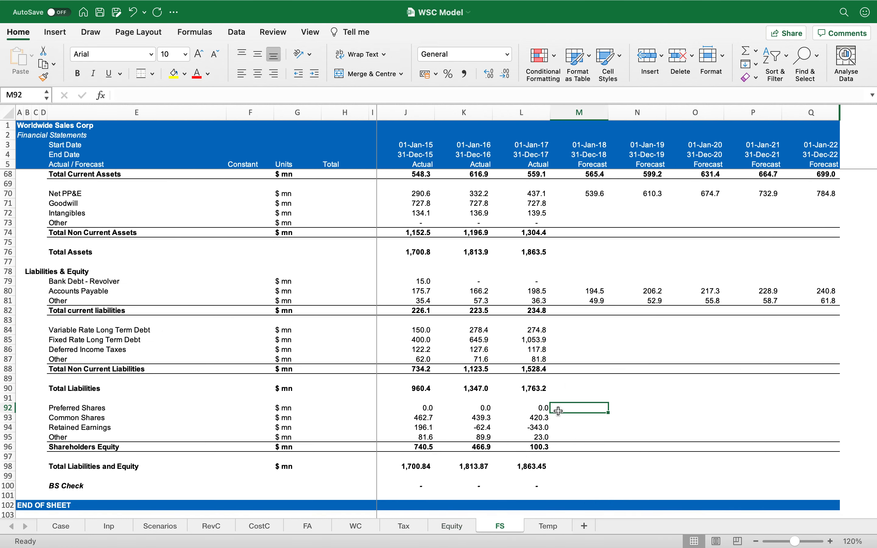
text(=)
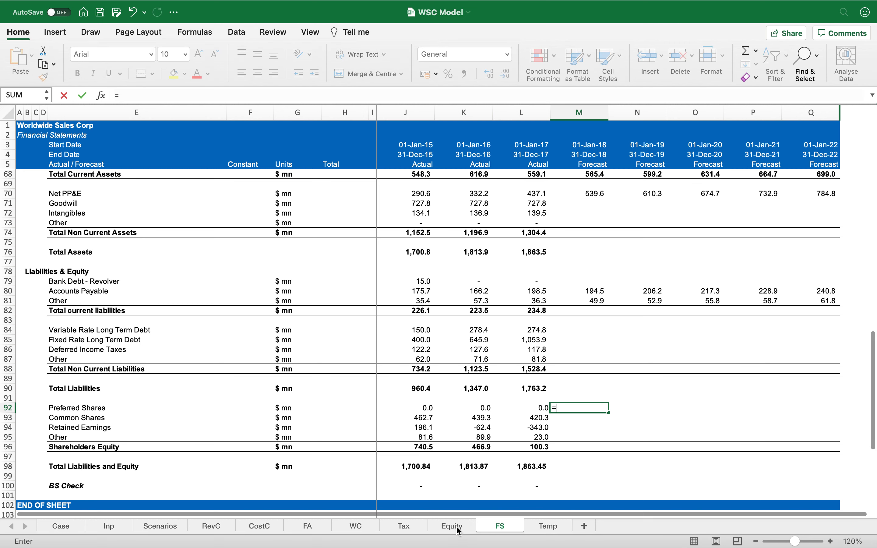
click(433, 522)
click(576, 283)
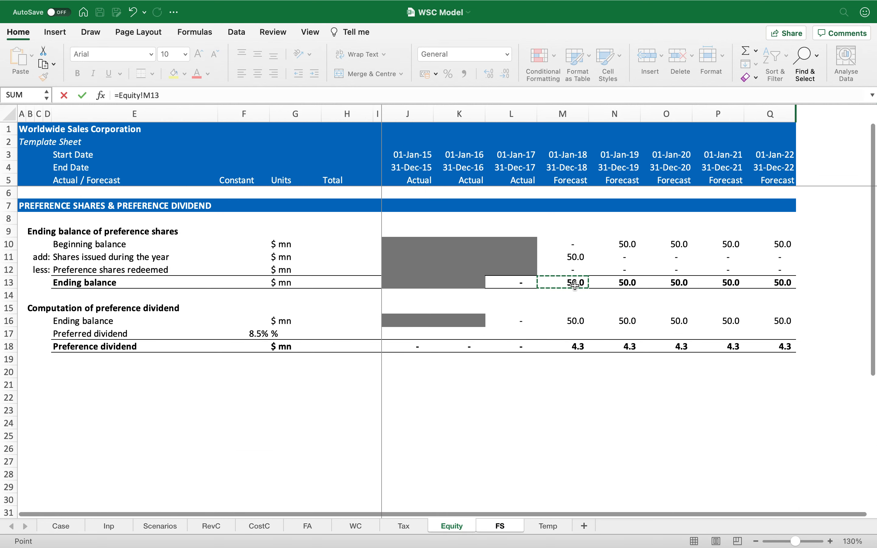
key(Return)
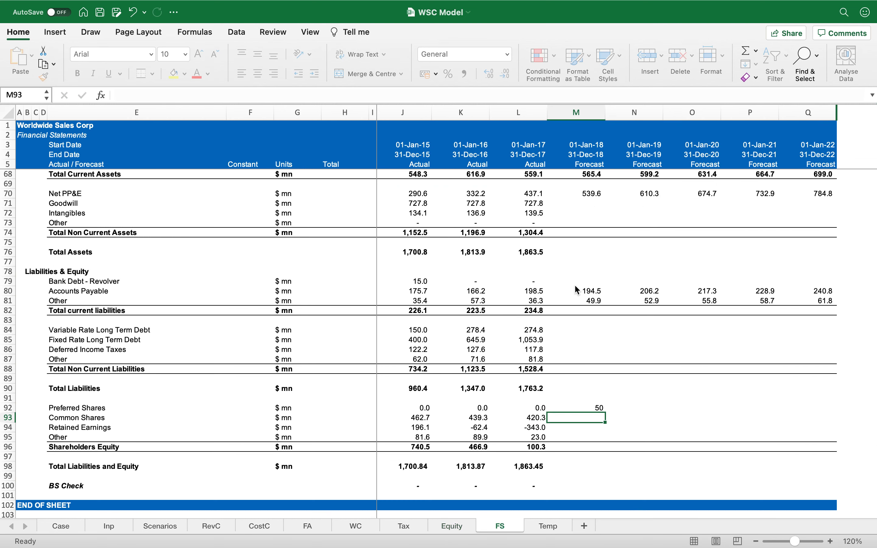
key(Up)
key(shift+Right)
key(shift+Right)
key(shift+Right)
key(shift+Right)
key(ctrl+r)
key(Down)
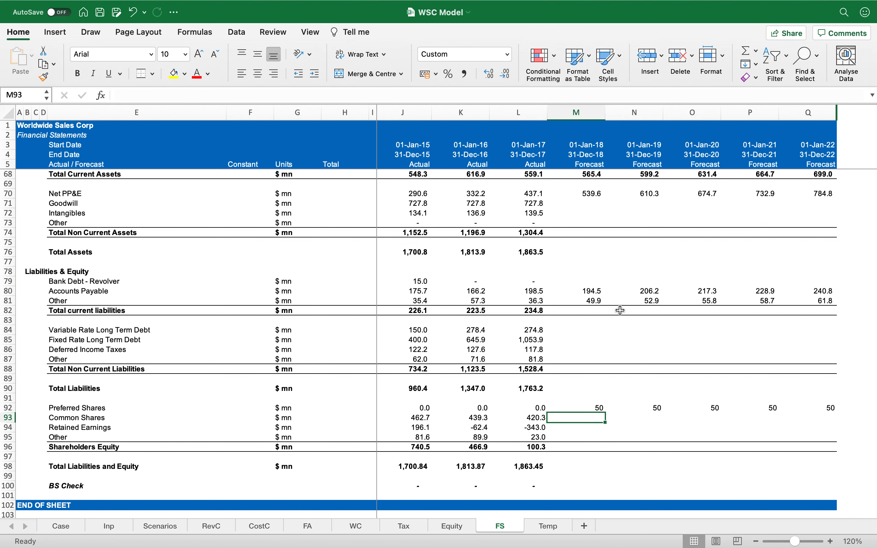
Step: Set the income statement Preferred Dividend for 2018–2022 to the negative of the Equity preference dividend
scroll(591, 380, up, 5)
scroll(591, 380, up, 20)
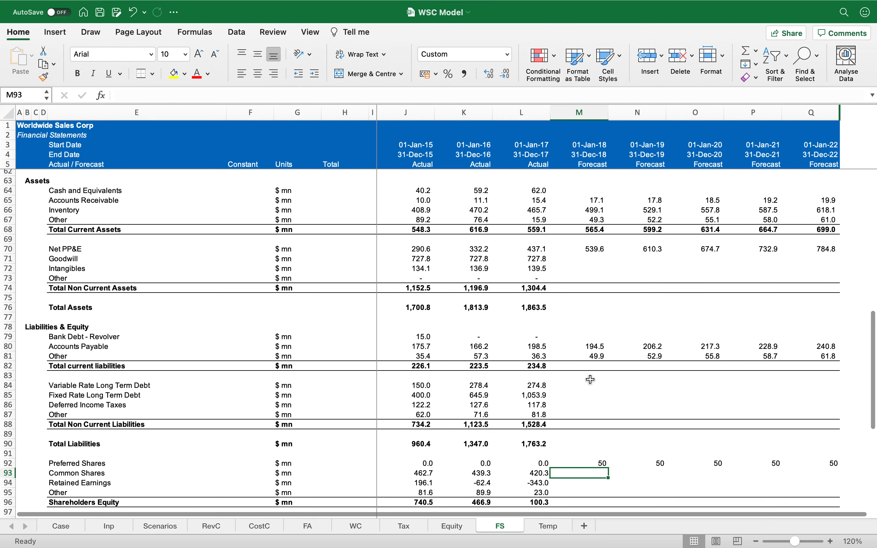
scroll(591, 380, up, 20)
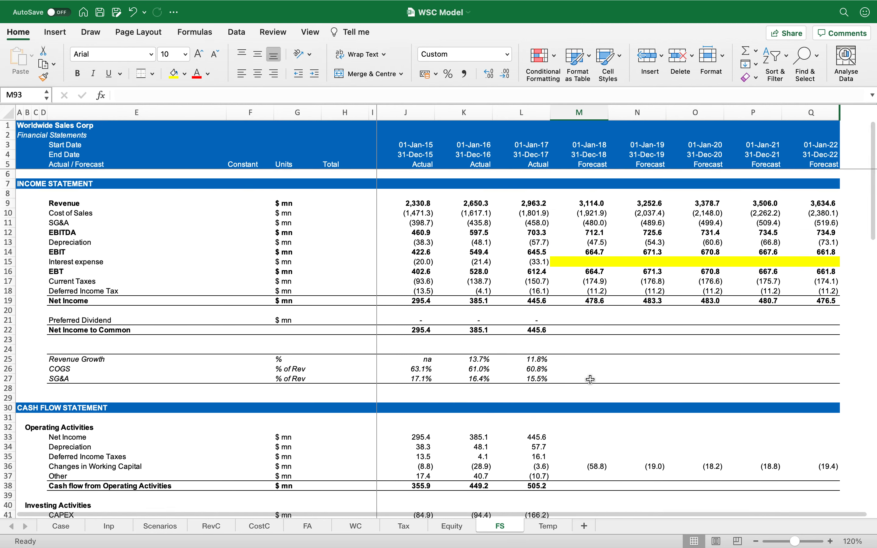
click(591, 321)
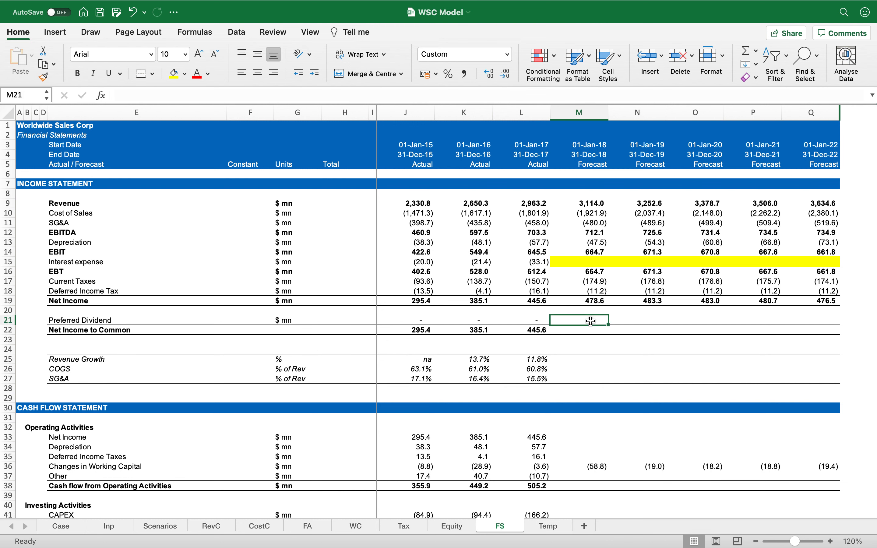
text(=-)
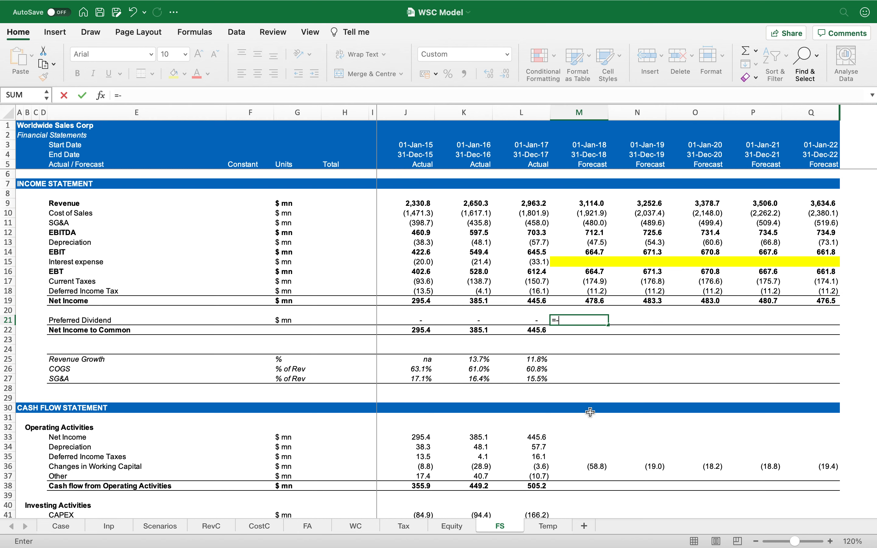
click(460, 527)
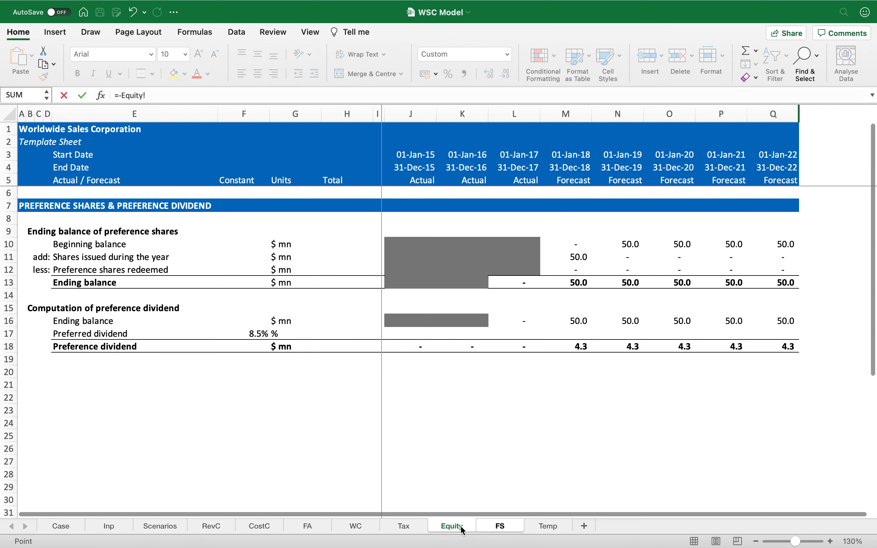
click(571, 348)
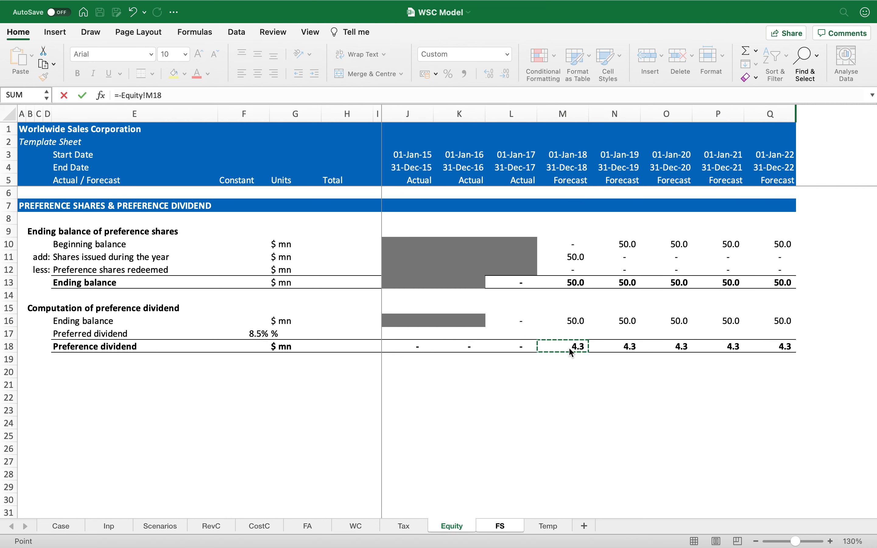
key(ctrl+Return)
key(shift+Right)
key(shift+Right)
key(shift+Right)
key(shift+Right)
key(ctrl+r)
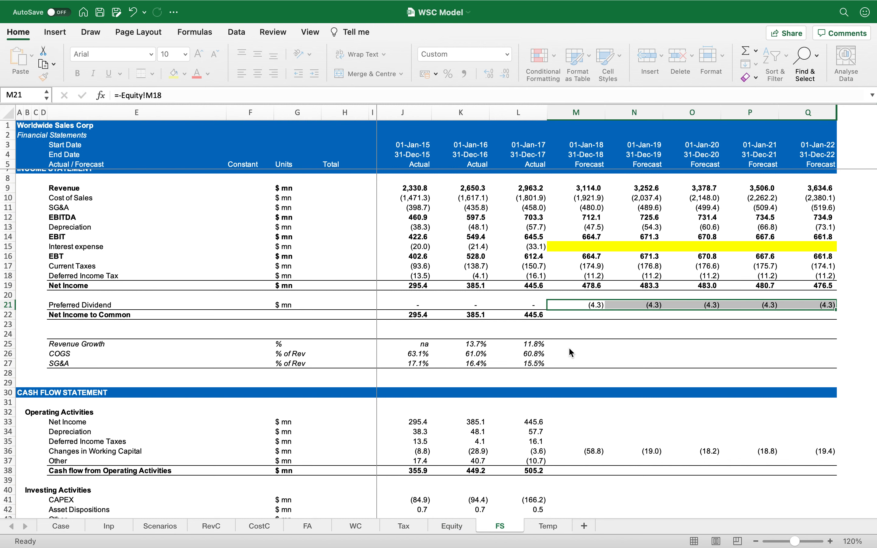
Step: Copy the 2017 Net Income to Common formula across the 2018–2022 forecast columns and check it
key(Down)
key(Left)
key(ctrl+c)
key(Right)
key(shift+Right)
key(shift+Right)
key(shift+Right)
key(shift+Right)
key(Return)
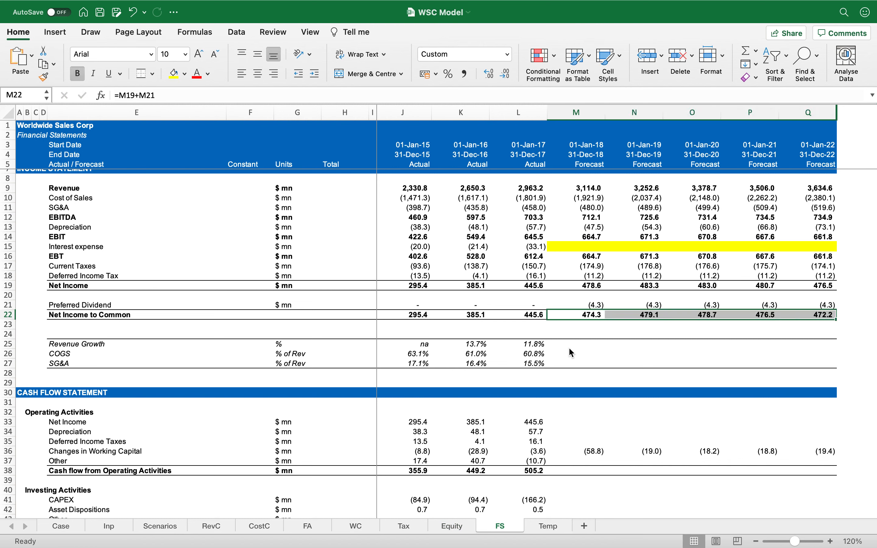
key(shift+Left)
key(shift+Left)
key(shift+Left)
key(shift+Left)
key(F2)
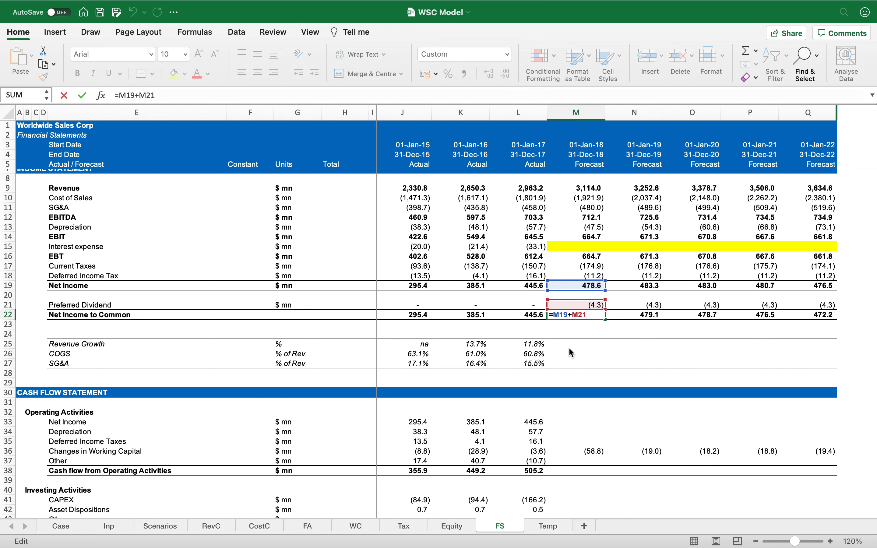
key(Escape)
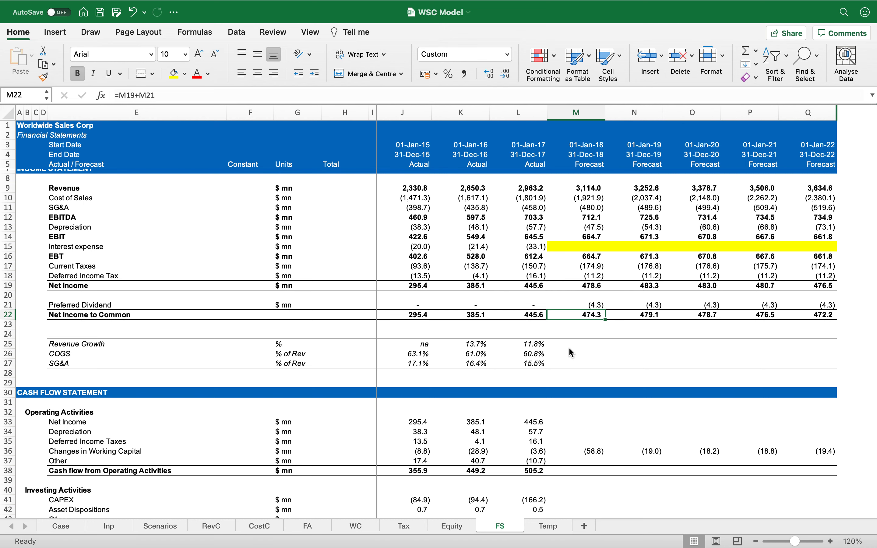
Step: Link the cash flow Preferred Share Issuance for 2018–2022 to the Equity sheet's shares issued during the year
click(570, 347)
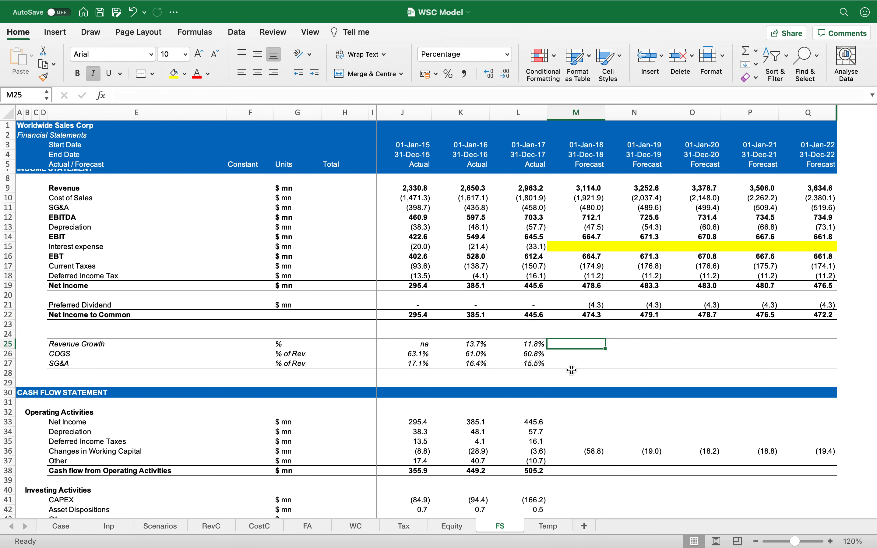
scroll(572, 370, down, 6)
scroll(573, 369, down, 3)
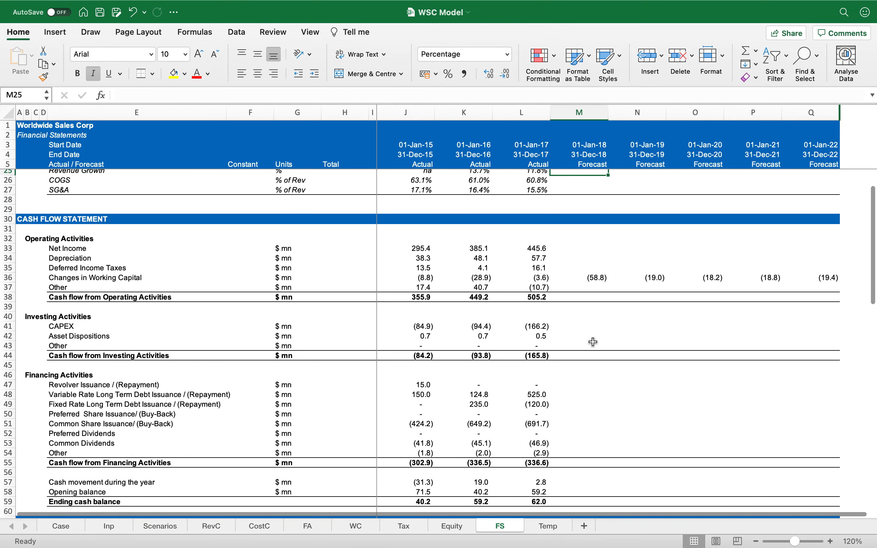
scroll(595, 385, down, 3)
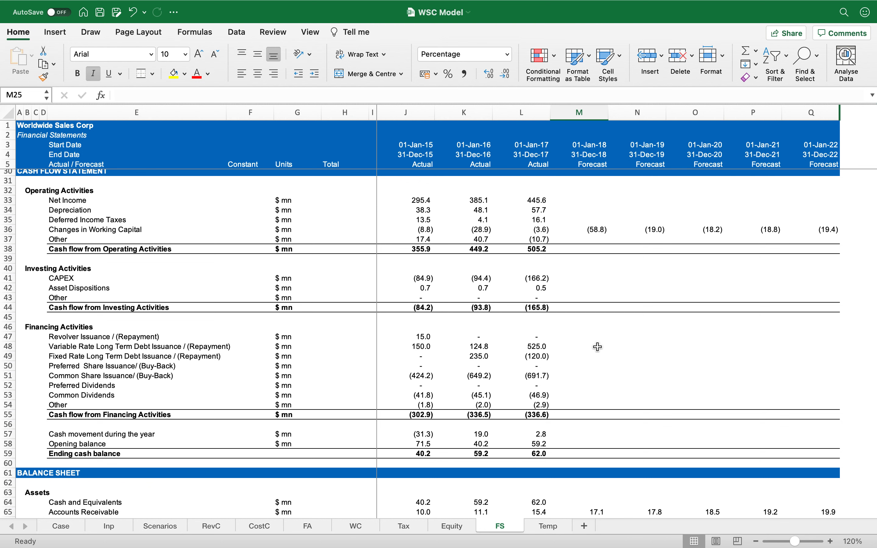
click(589, 363)
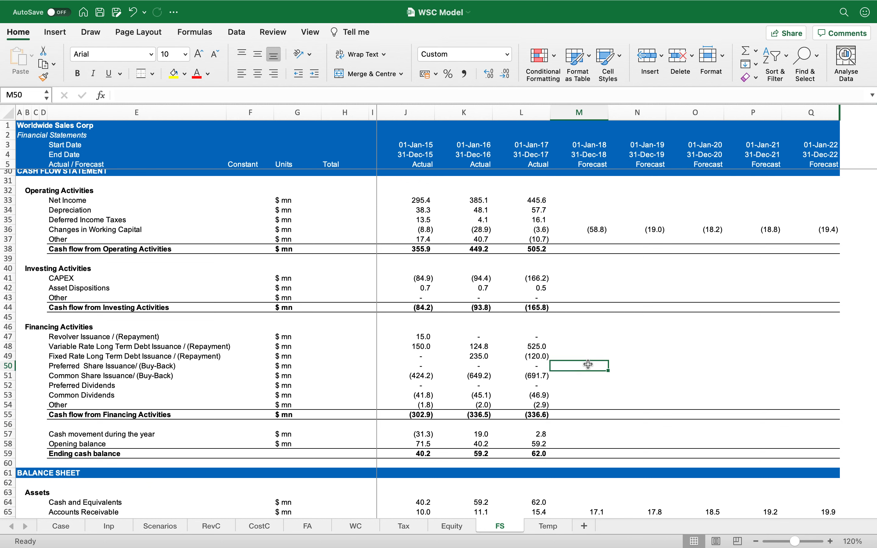
text(=)
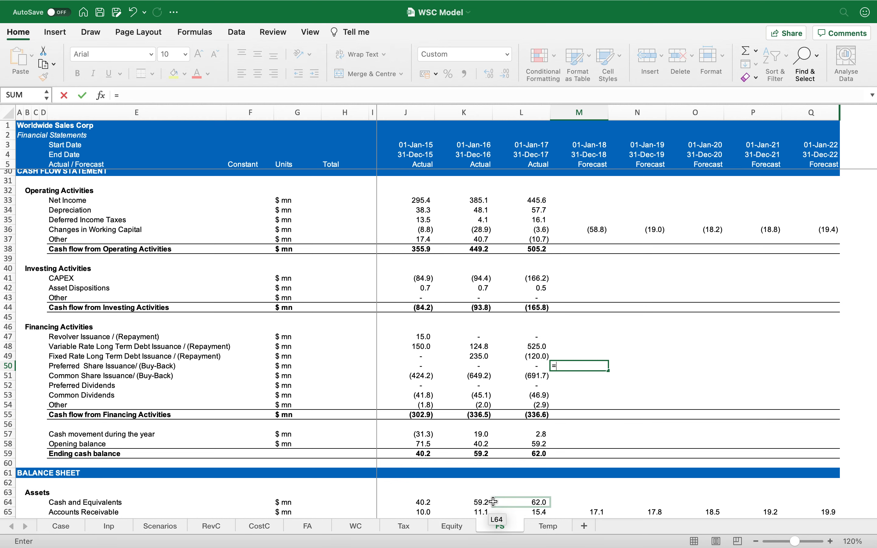
click(453, 526)
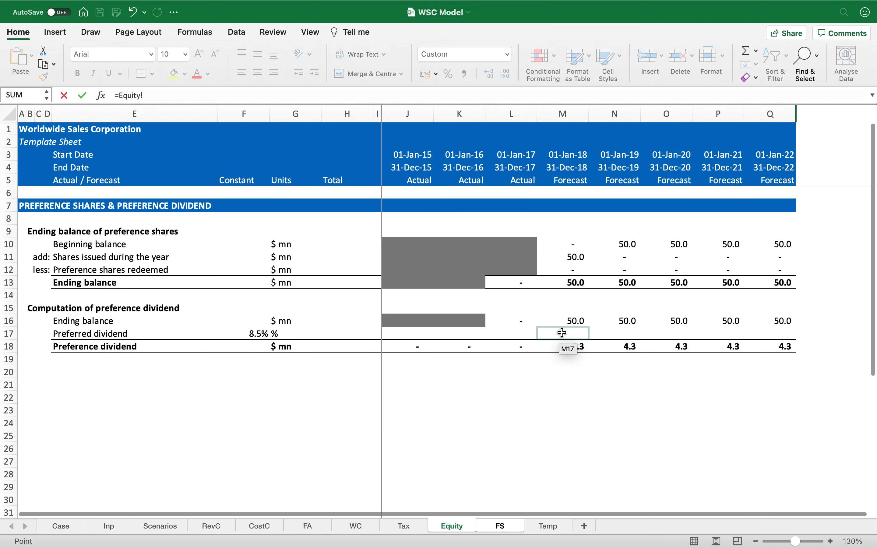
click(576, 257)
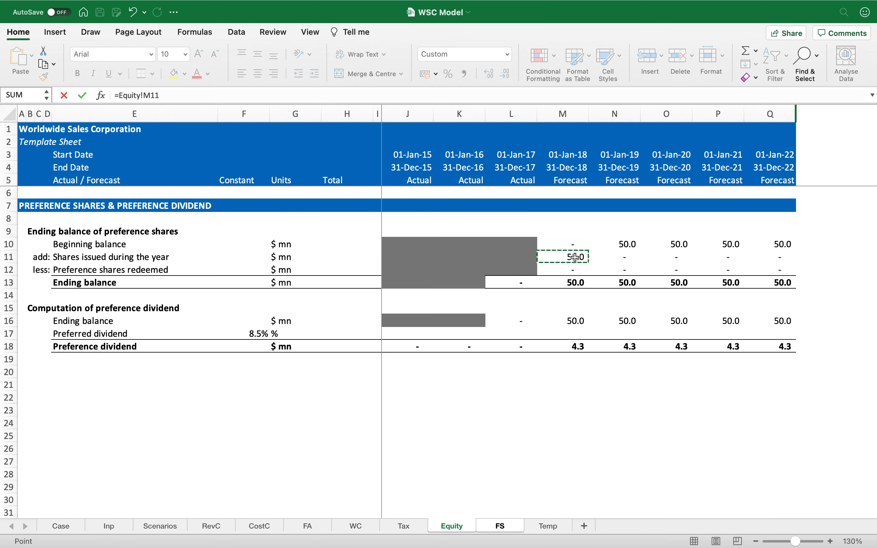
key(Return)
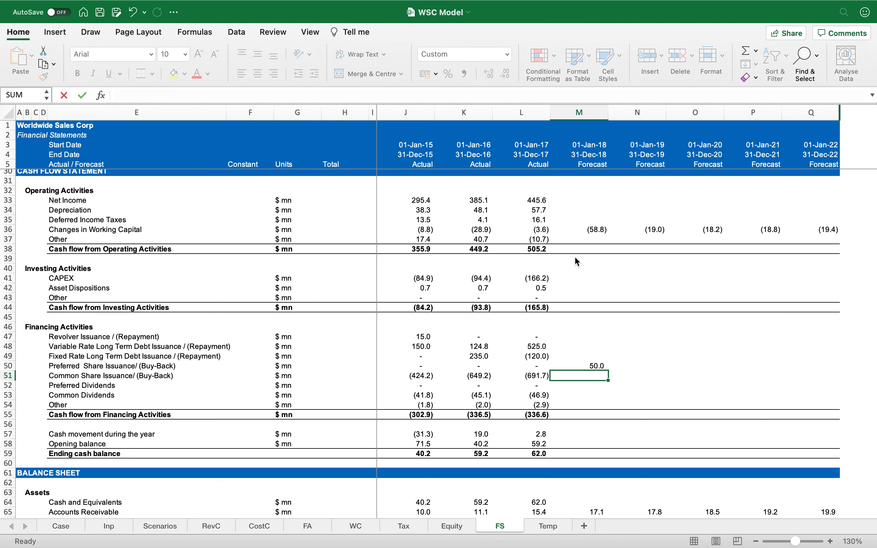
key(shift+Right)
key(shift+Right)
key(shift+Right)
key(shift+Right)
key(ctrl+r)
Step: Set the cash flow Preferred Dividends for 2018–2022 to the negative of the Equity preference dividend
key(Down)
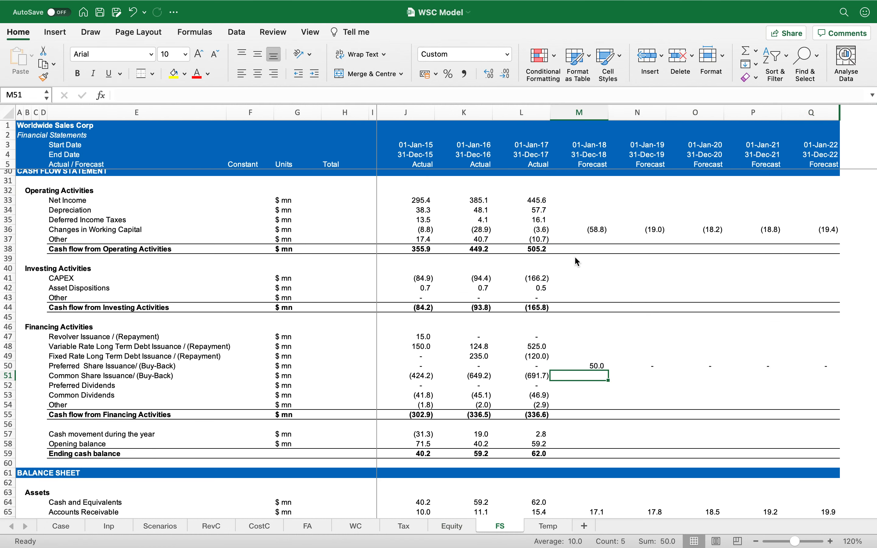
key(Down)
text(=-)
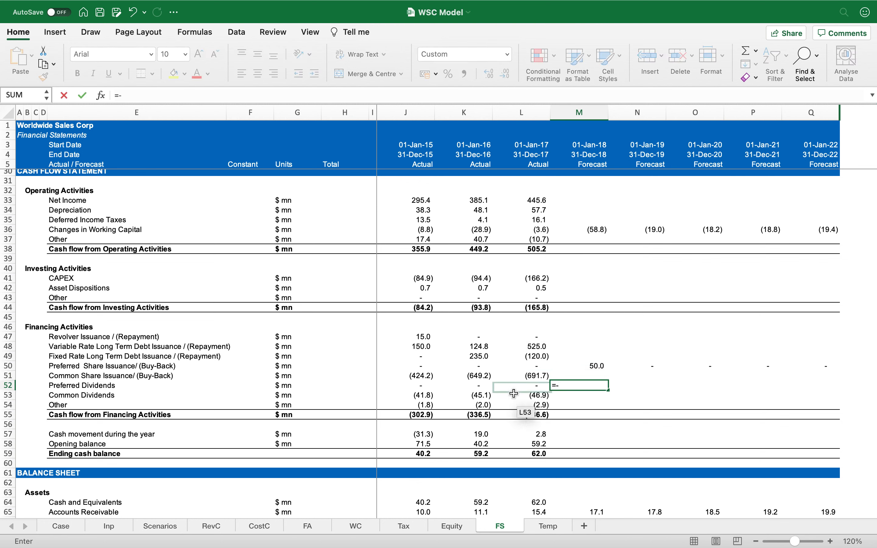
click(452, 526)
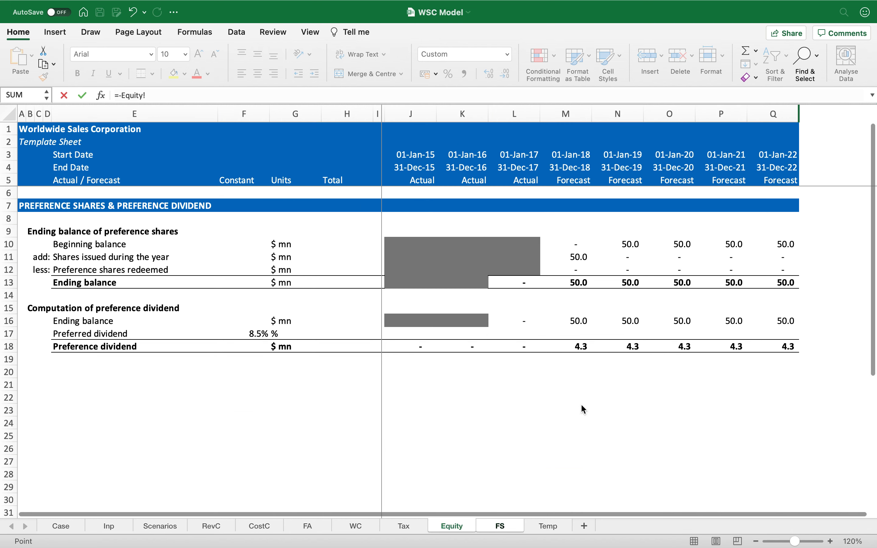
click(580, 349)
key(Return)
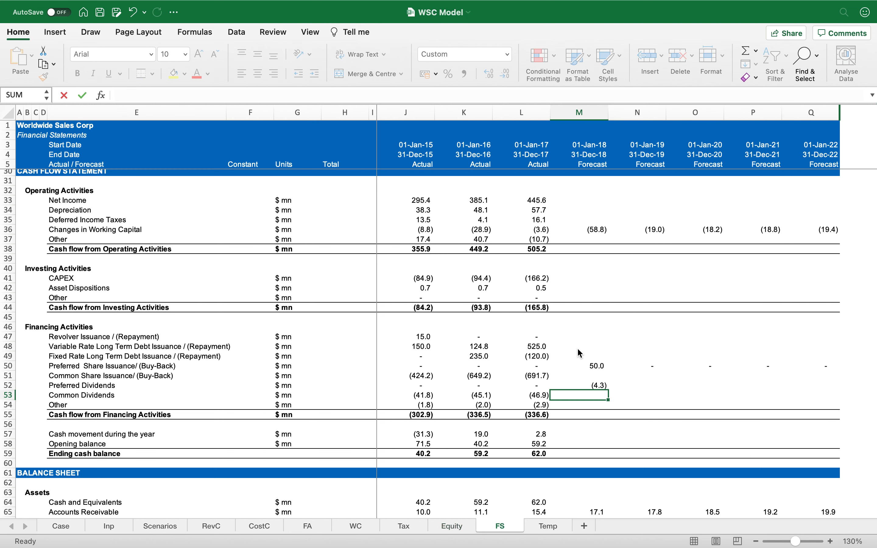
key(Up)
key(super+c)
key(shift+Right)
key(shift+Right)
key(shift+Right)
key(shift+Right)
key(Return)
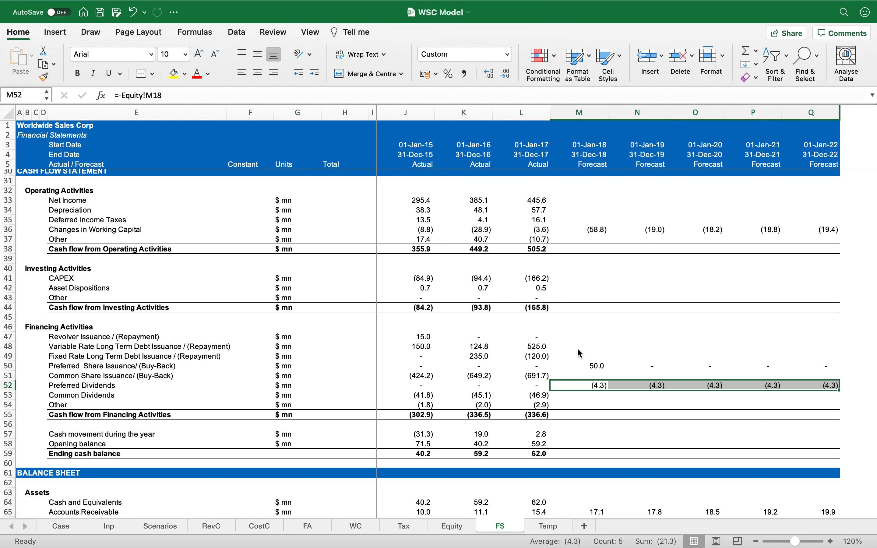
scroll(580, 353, up, 4)
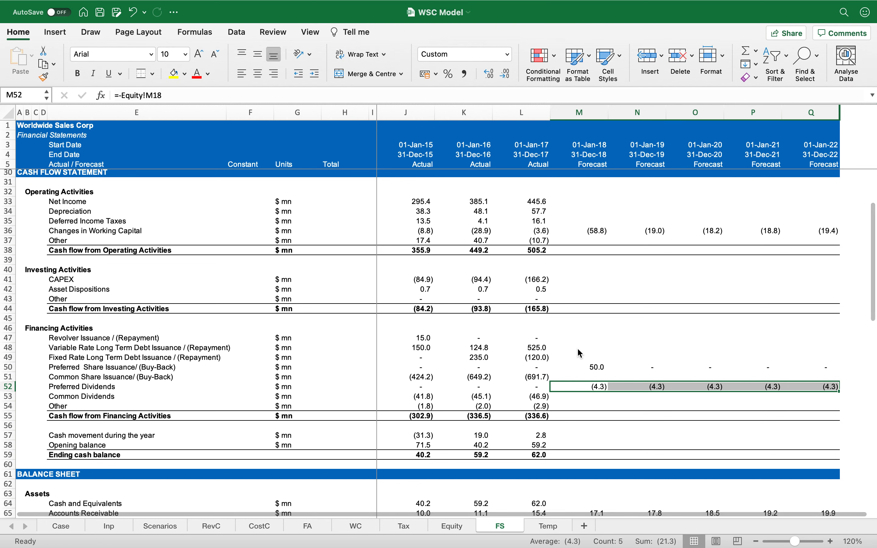
scroll(580, 354, up, 4)
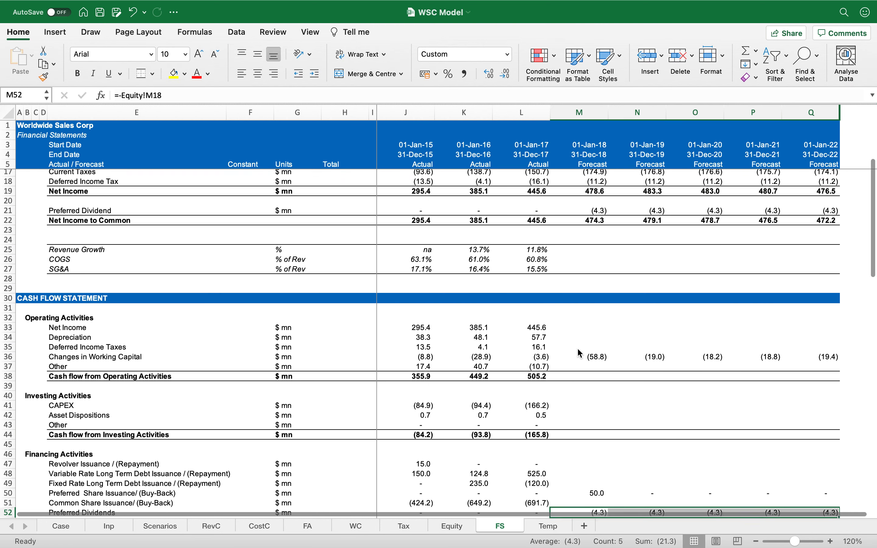
scroll(580, 353, down, 5)
scroll(580, 354, down, 8)
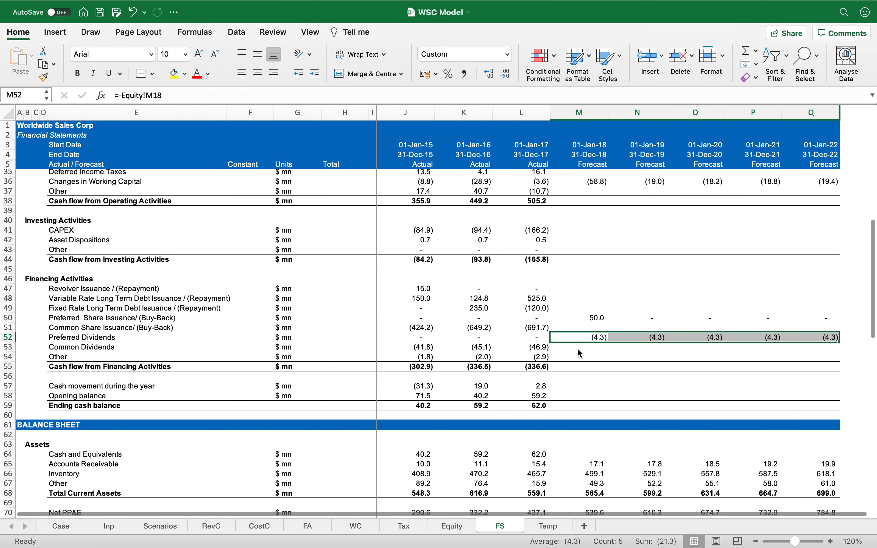
scroll(580, 354, up, 12)
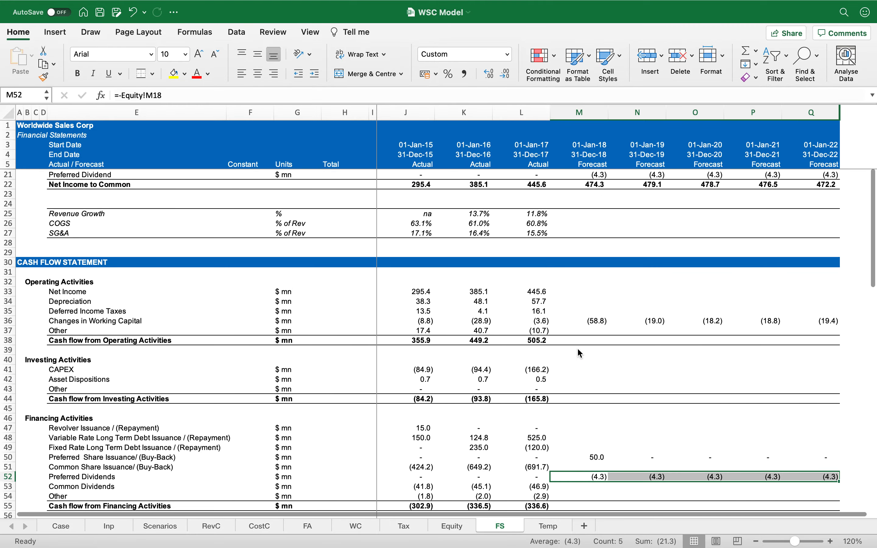
Step: Copy the preference section header row on the Equity sheet into row 20
click(466, 530)
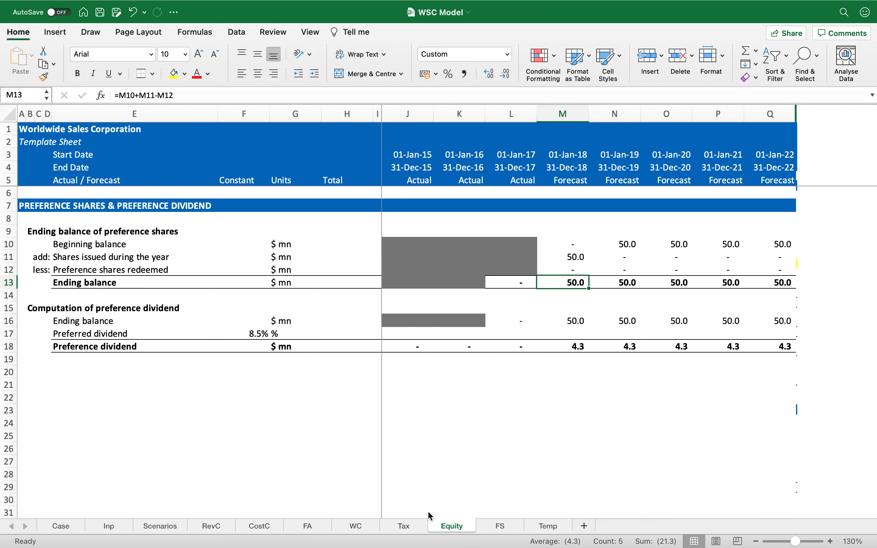
click(41, 387)
key(super+Up)
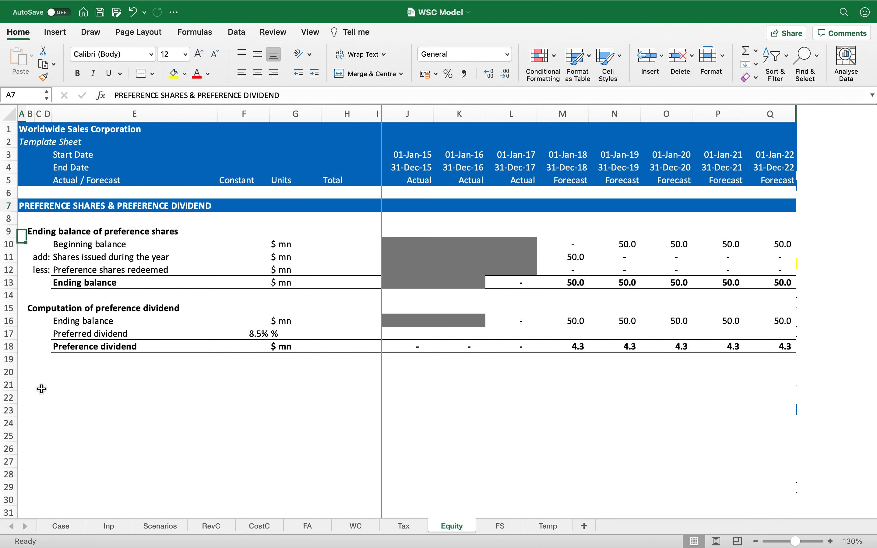
key(shift+space)
key(super+c)
key(Down)
key(Down)
key(Down)
key(Down)
key(Down)
key(Down)
key(Down)
key(Down)
key(Down)
key(Down)
key(Down)
key(Down)
key(Down)
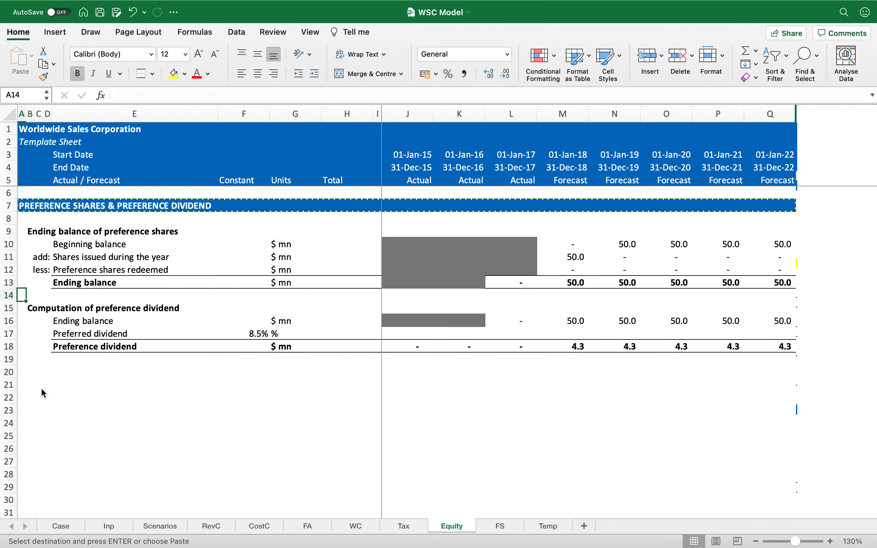
key(shift+space)
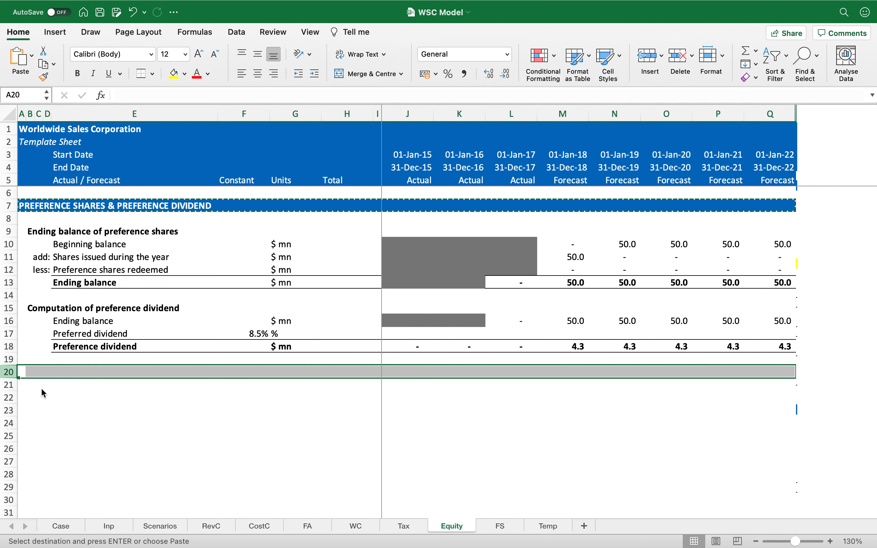
key(Return)
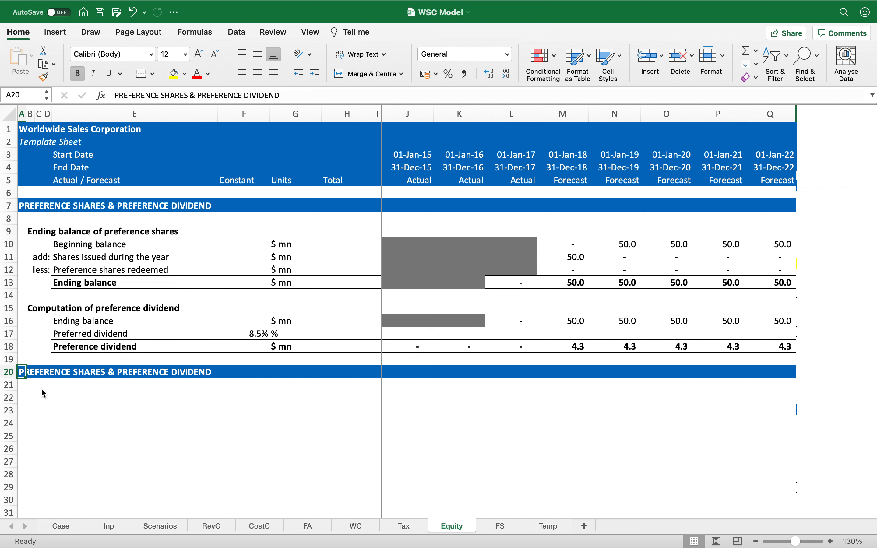
Step: Retitle the new row 20 header as EQUITY SHARES & EQUITY DIVIDEND
text(EQUITY SHARES )
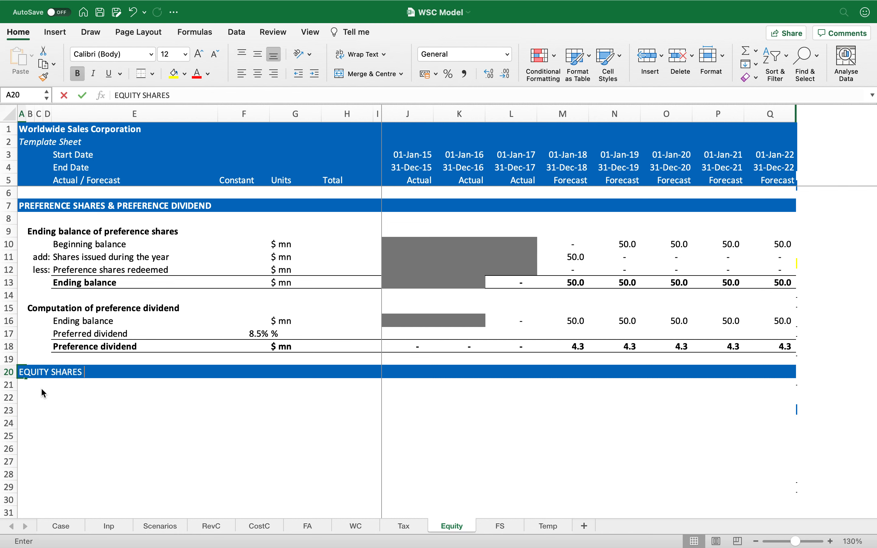
text(& COMMO)
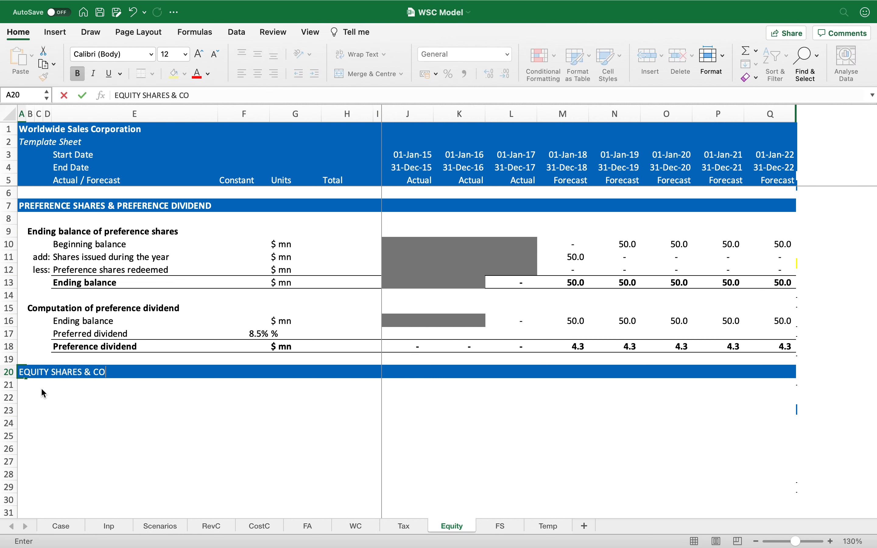
key(BackSpace)
key(BackSpace)
key(BackSpace)
key(BackSpace)
key(BackSpace)
text(EQUITY )
text(DIVIDEND)
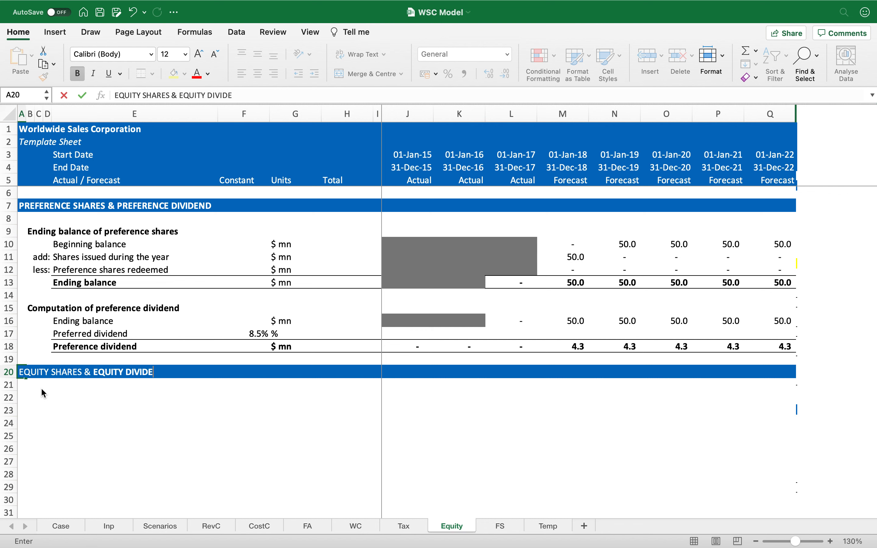
key(Return)
Step: Add the bold sub-heading "Ending balance of equity shares" in row 22
key(Right)
key(Right)
key(Right)
key(Right)
key(Down)
key(Left)
key(Left)
key(Left)
key(Left)
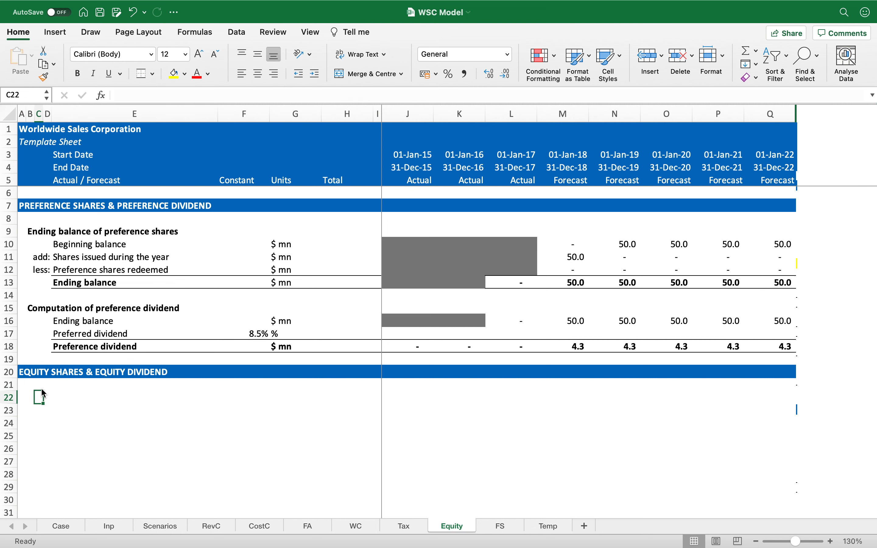
key(Right)
text(Ending)
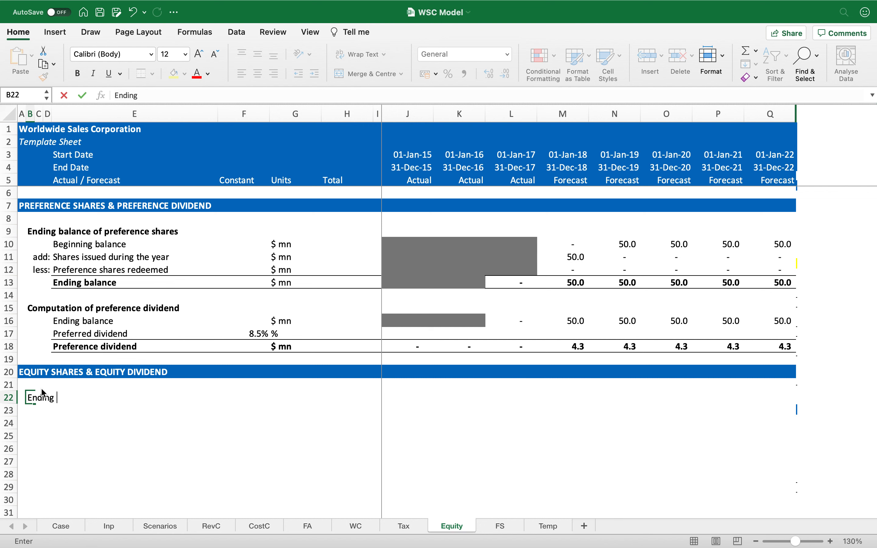
text( balance of equity shares)
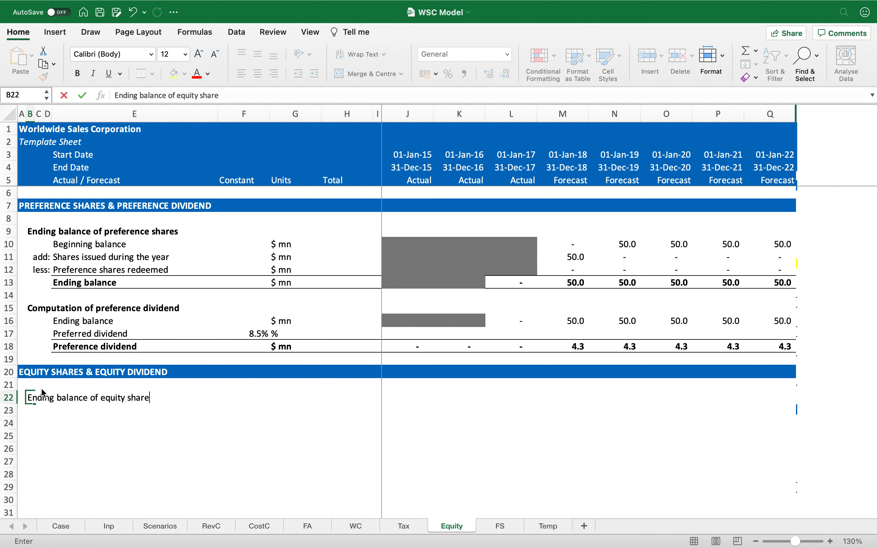
key(Return)
key(Up)
key(super+b)
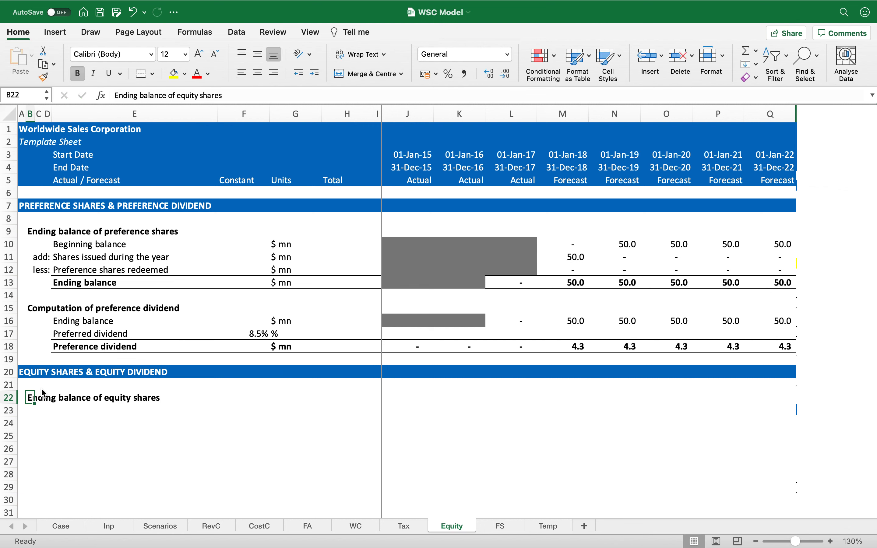
Step: Add the line label "Beginning balance of equity shares" in row 23
key(Down)
key(Right)
key(Right)
key(Right)
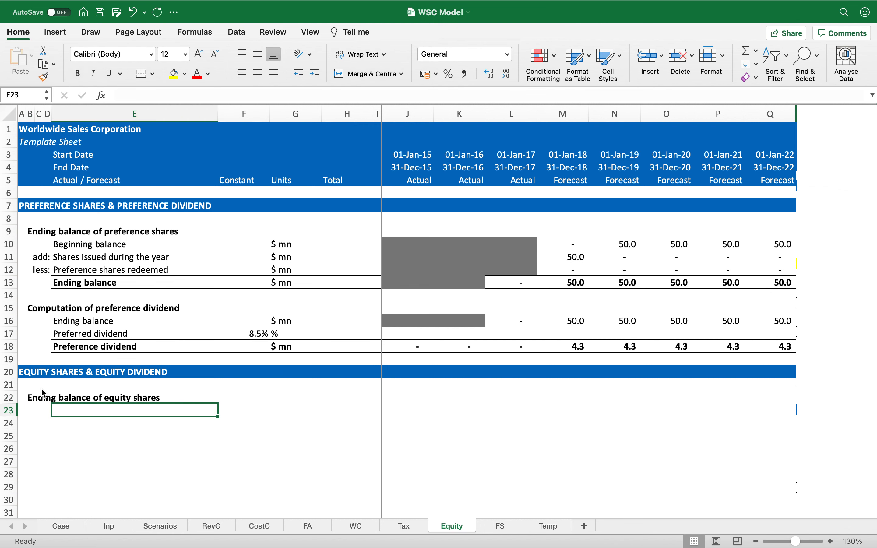
text(Beginning balance of equity shares)
key(Return)
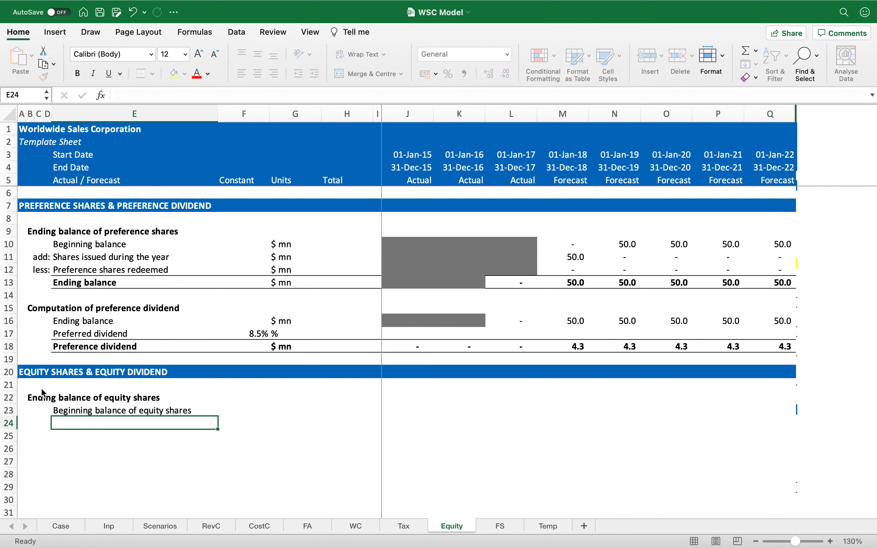
Step: Add a right-aligned "add:" prefix and the label "Equit shares issued during the year" in row 24
key(Left)
text(add:)
key(Return)
key(Up)
click(274, 74)
key(Right)
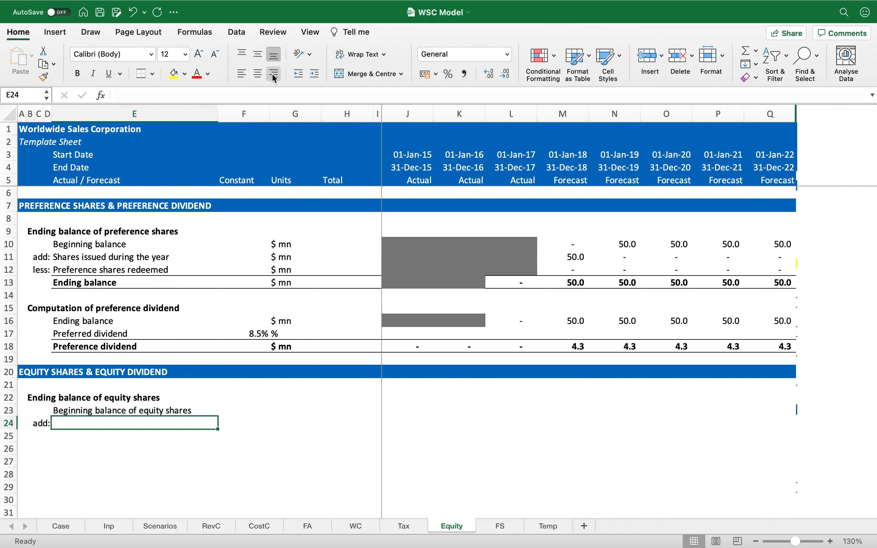
text(Equit shares issued duri)
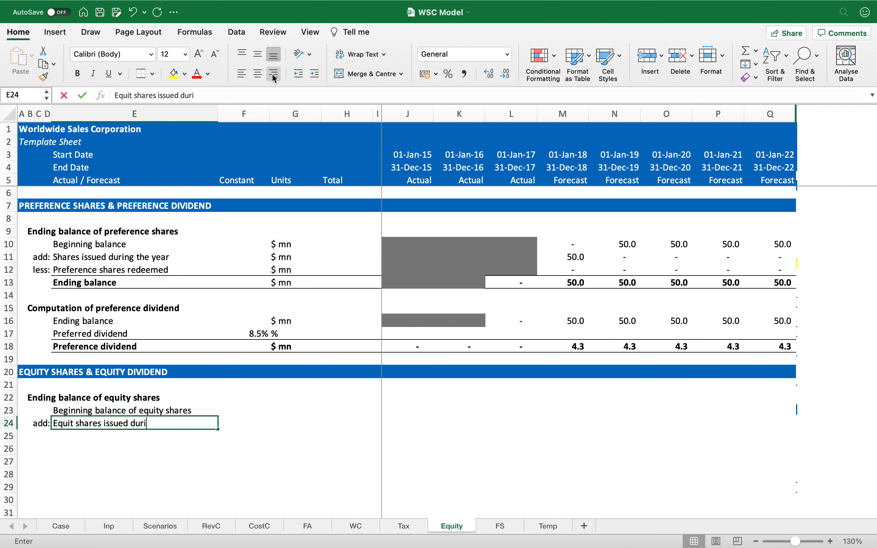
text(ng the year)
key(Return)
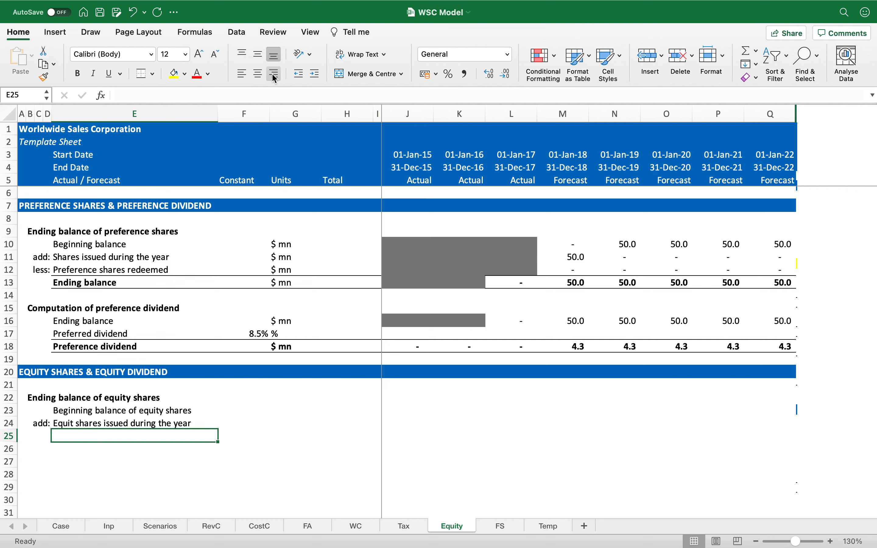
Step: Fill the "add:" prefix down into row 25
key(Left)
key(Left)
key(Right)
key(ctrl+d)
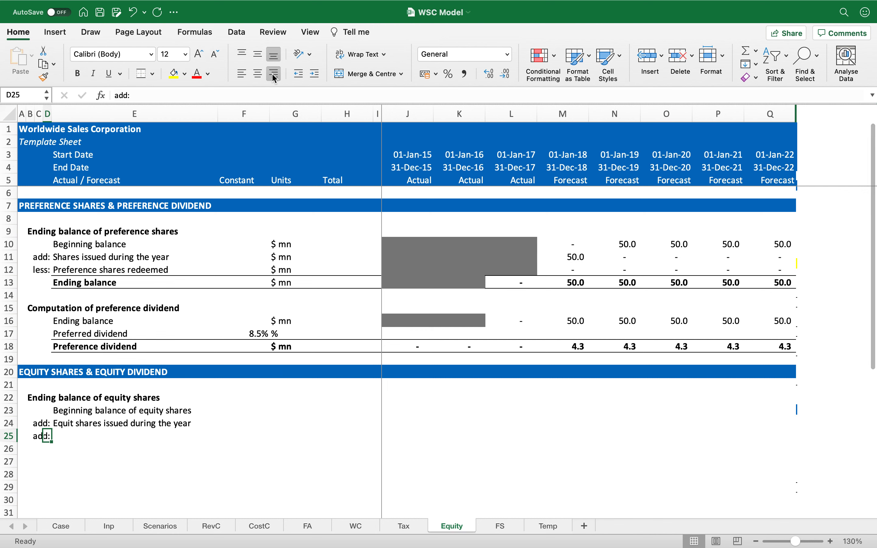
Step: Change the row 25 prefix to "less:"
text(less)
key(BackSpace)
key(BackSpace)
key(BackSpace)
key(BackSpace)
text(less)
key(Return)
key(Up)
key(Right)
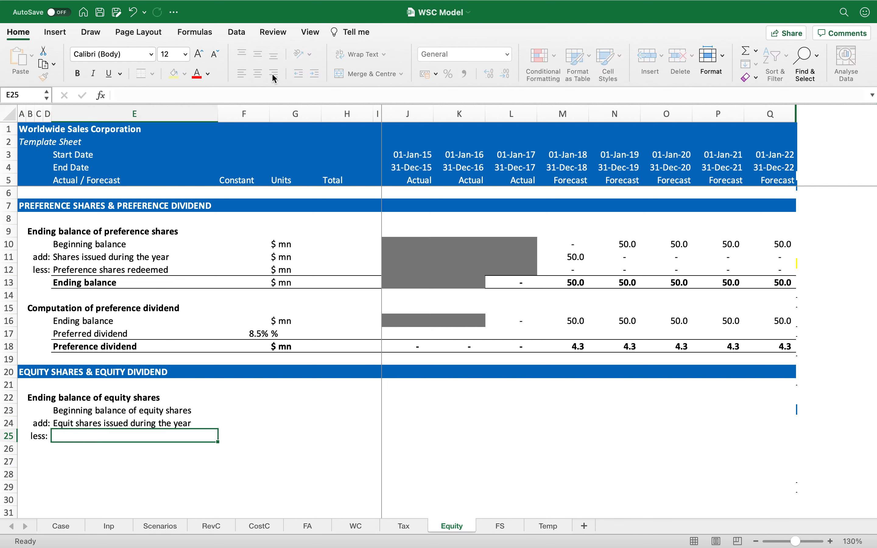
key(Left)
key(F2)
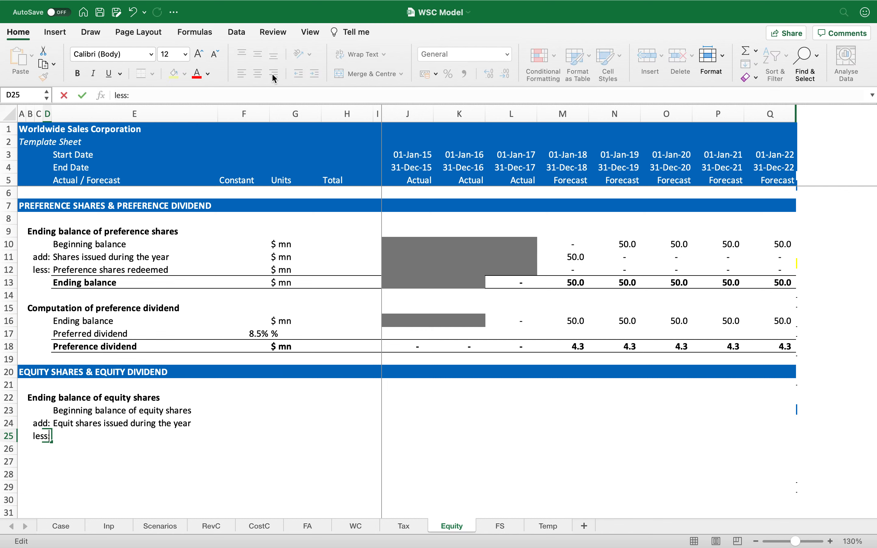
key(Return)
key(Up)
key(Right)
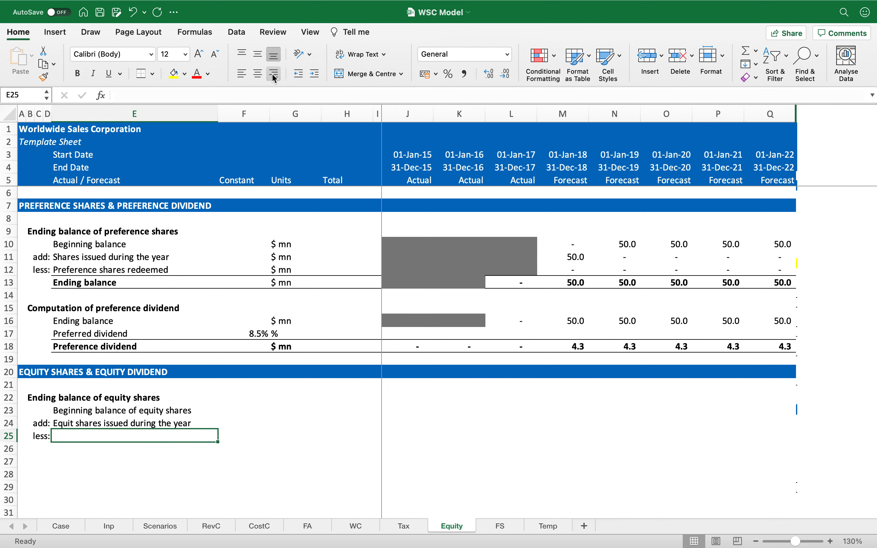
Step: Add the label "Shares repurchases" in row 25
text(Shares repurchases)
key(Return)
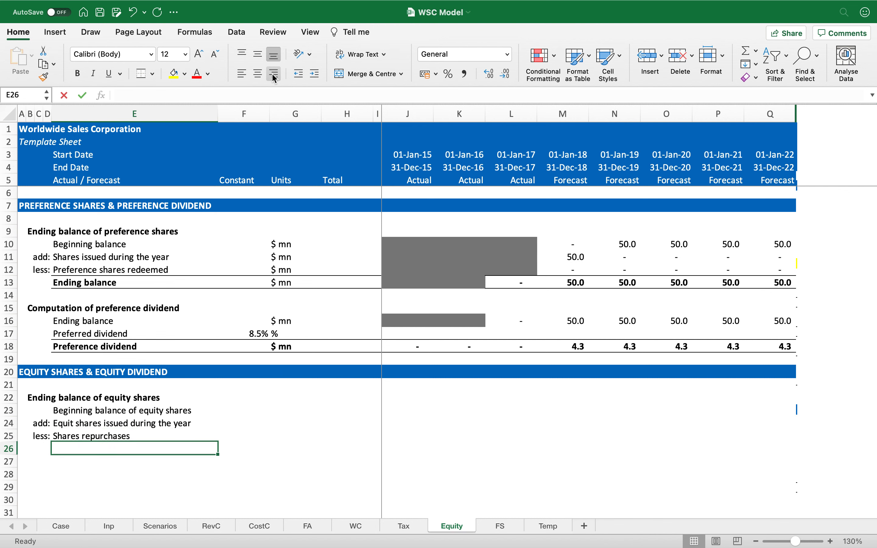
key(ctrl+shift+Right)
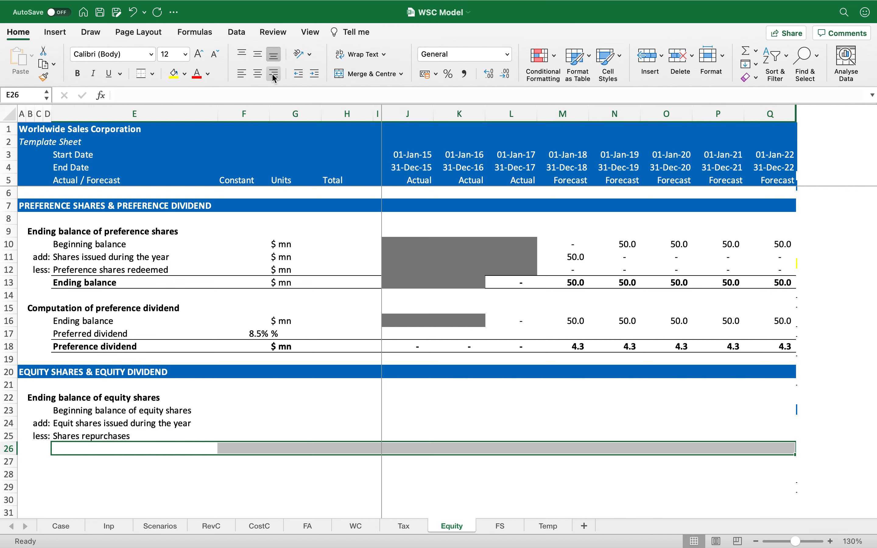
key(ctrl+b)
text(B)
key(BackSpace)
key(BackSpace)
key(Escape)
key(ctrl+z)
key(ctrl+z)
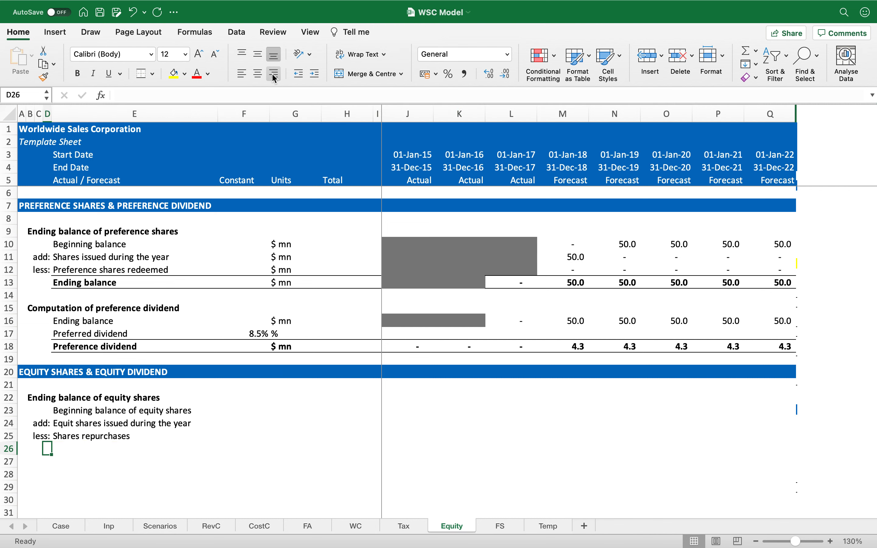
Step: Apply top and bottom borders across row 26 of the equity schedule
key(ctrl+shift+Right)
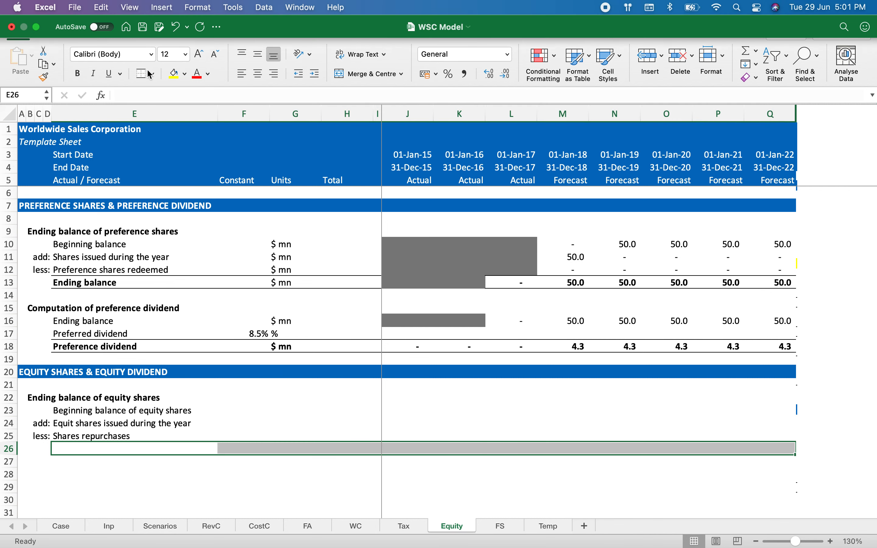
click(147, 75)
click(136, 451)
click(137, 463)
click(136, 452)
Step: Add the total label "Ending balance of equity shares" in row 26
text(Ending ba)
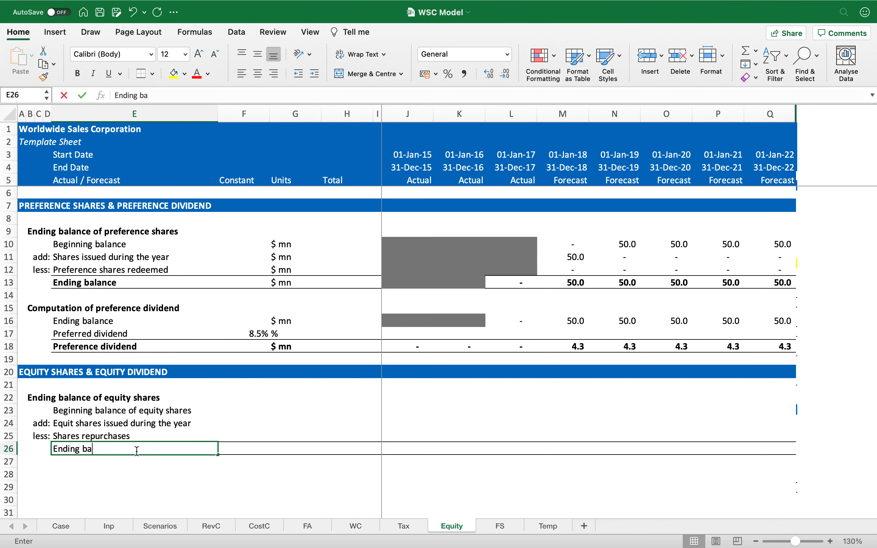
text(lance of equity shares)
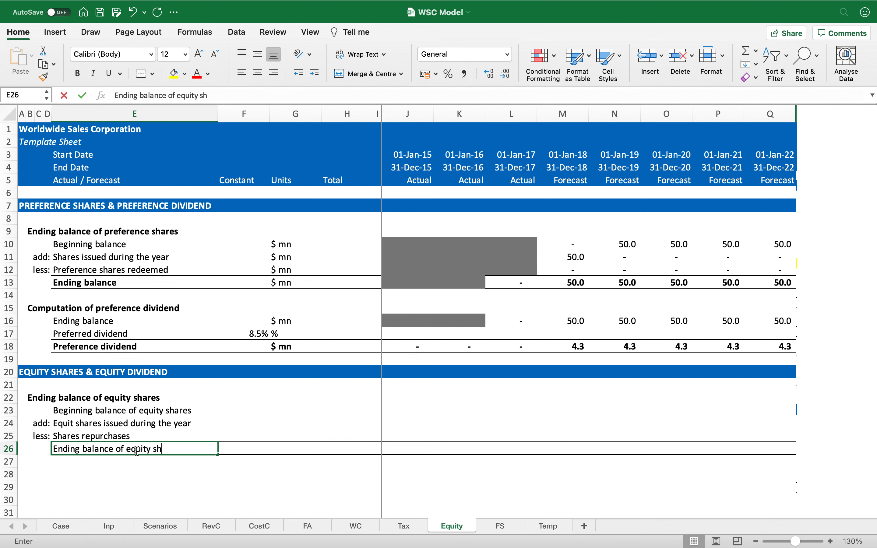
key(Return)
Step: Fill the units "$ mn" into the units column for rows 23 to 26
click(136, 451)
key(Up)
key(Up)
key(Up)
key(Right)
key(Right)
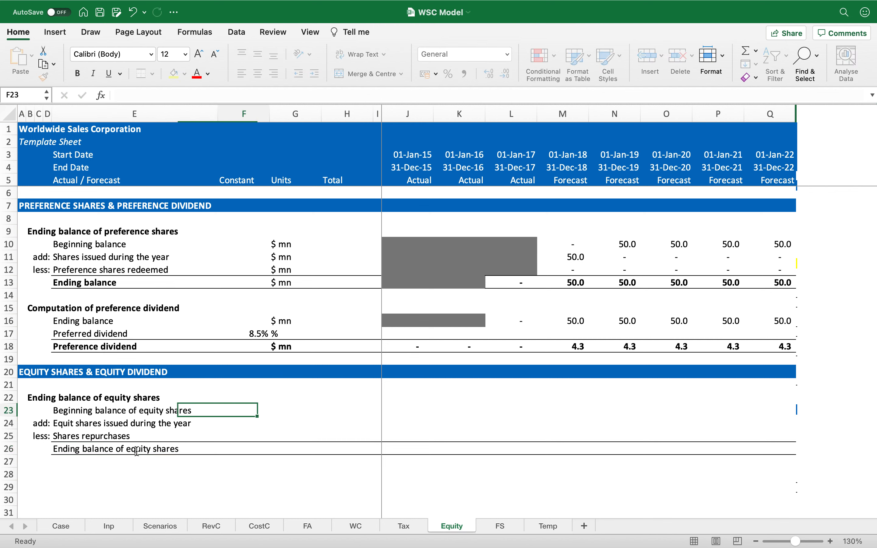
key(shift+Down)
key(shift+Down)
key(shift+Down)
text($ mn)
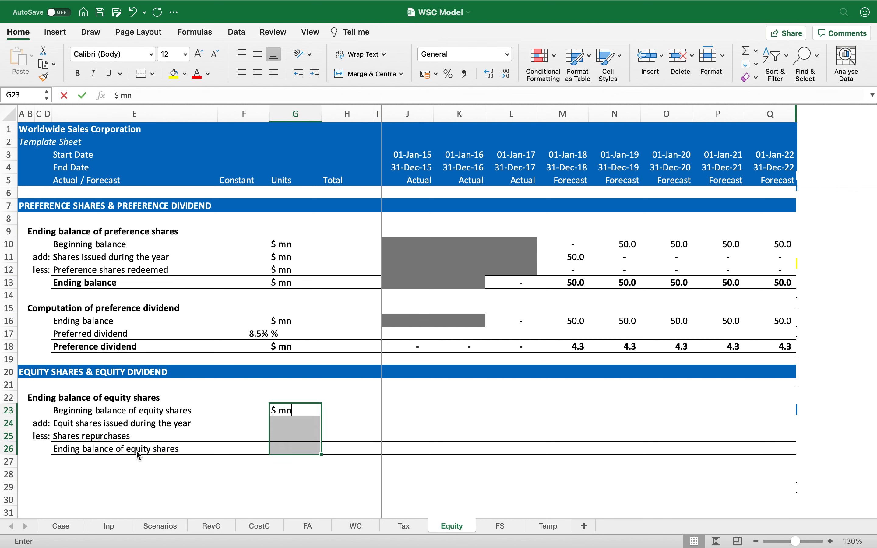
key(ctrl+Return)
Step: Make the whole of row 26 bold
key(Right)
key(Right)
key(Right)
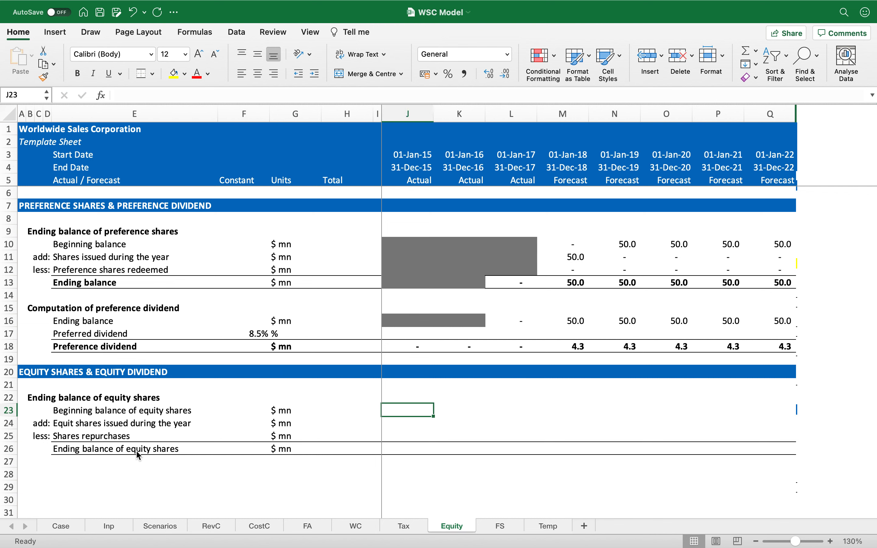
key(Down)
key(Down)
key(Down)
key(Right)
key(Left)
key(shift+space)
key(ctrl+b)
key(Left)
key(Right)
key(Right)
key(Right)
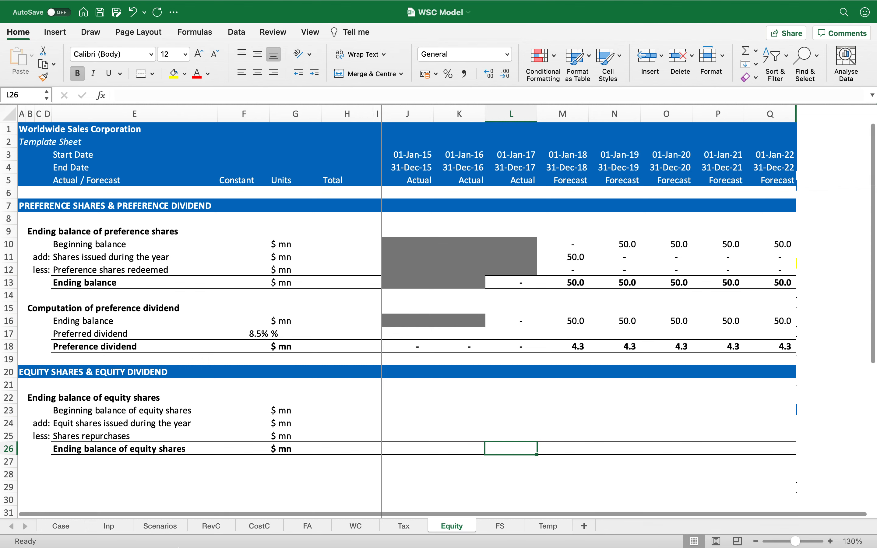
Step: Link the 2017 ending balance of equity shares to the balance sheet's Common Shares value on the FS sheet, formatted to one decimal
text(=)
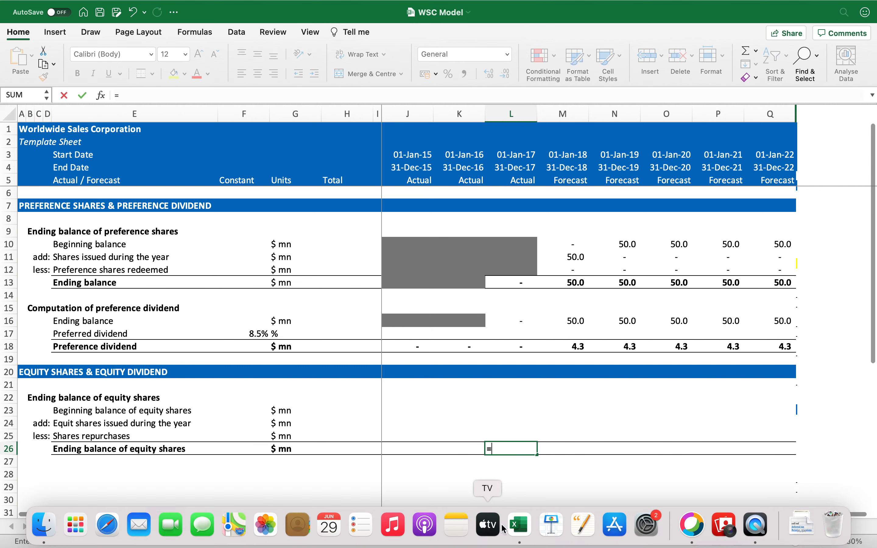
click(509, 531)
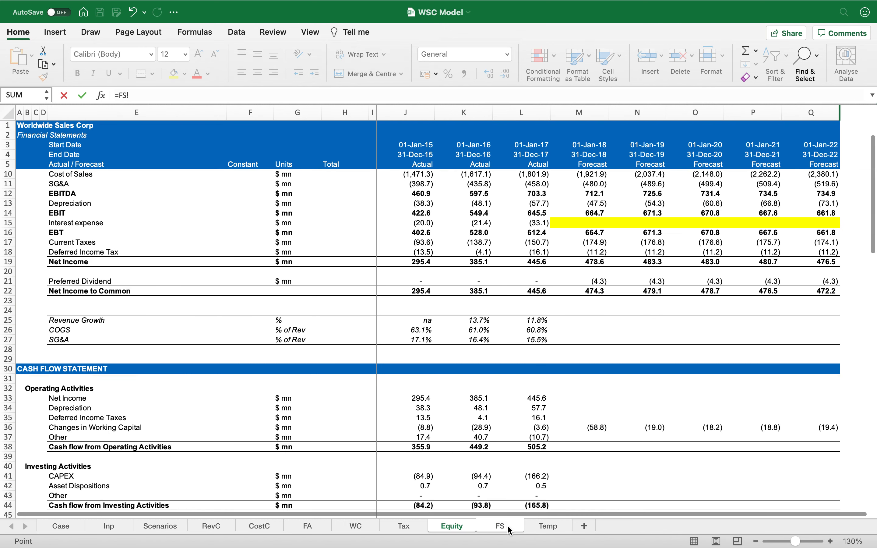
scroll(532, 416, down, 3)
scroll(531, 416, down, 8)
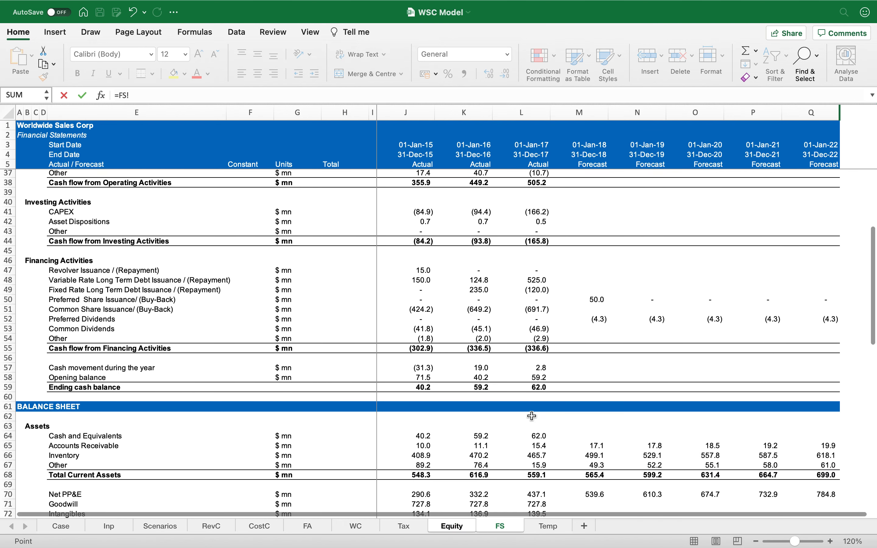
scroll(532, 416, down, 9)
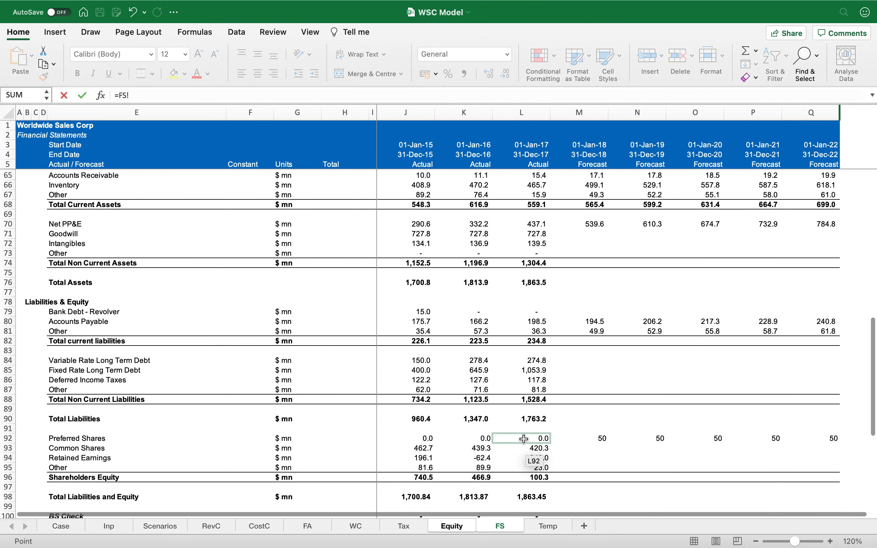
click(538, 449)
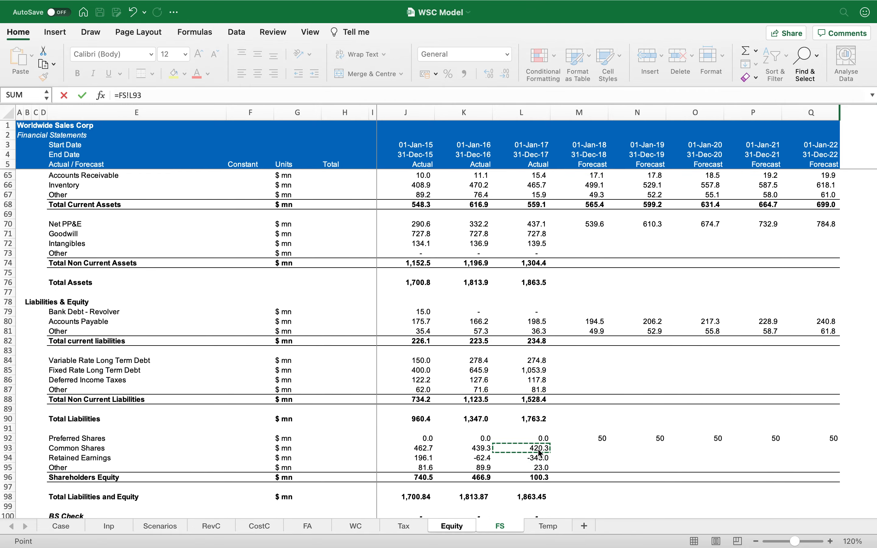
key(Return)
click(538, 448)
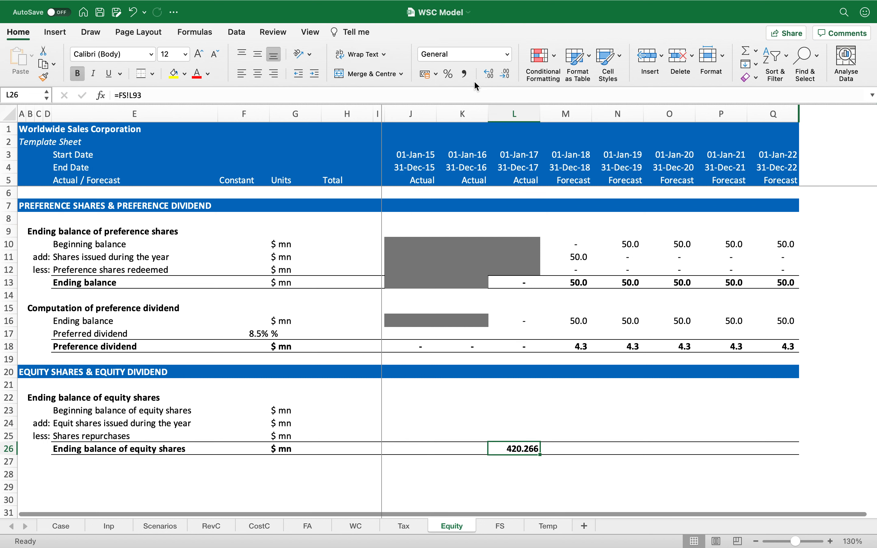
click(466, 74)
click(505, 76)
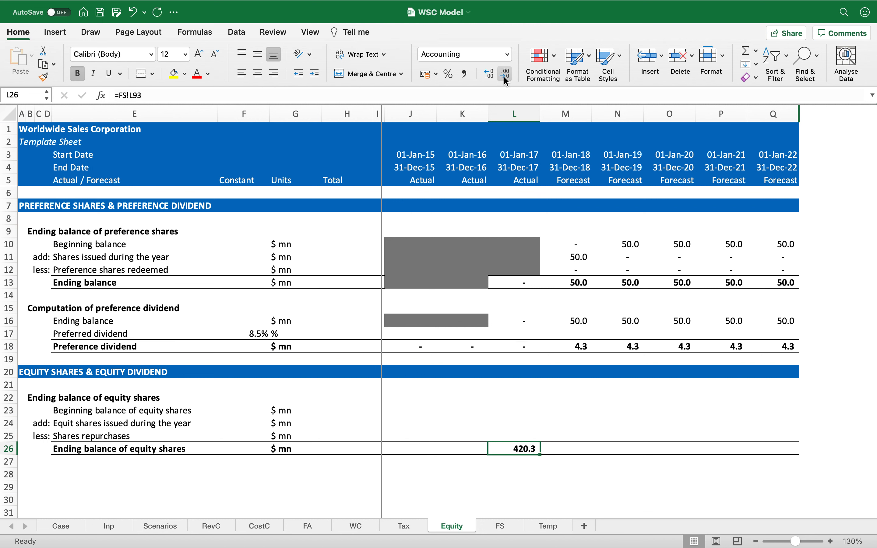
Step: Set the 2018 beginning balance of equity shares to equal the 2017 ending balance
key(Right)
key(Up)
key(Up)
key(Up)
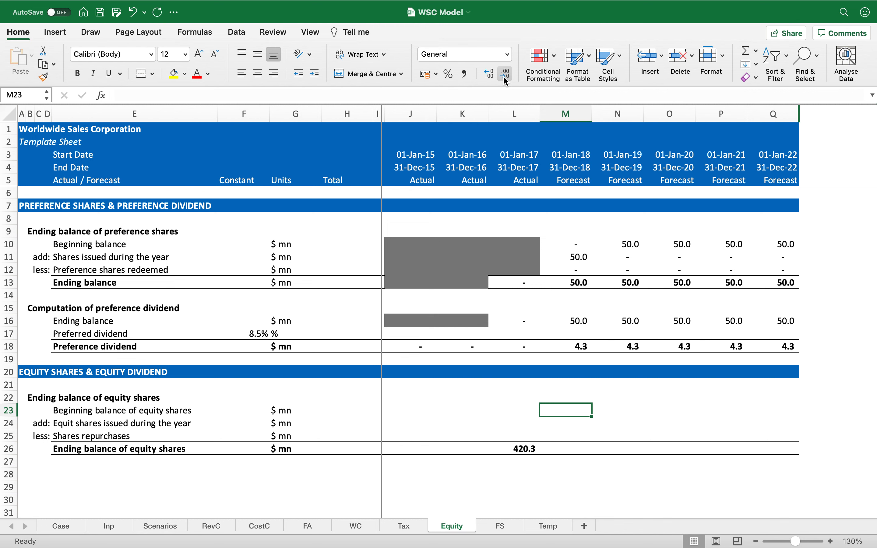
text(=)
key(Down)
key(Down)
key(Down)
key(Left)
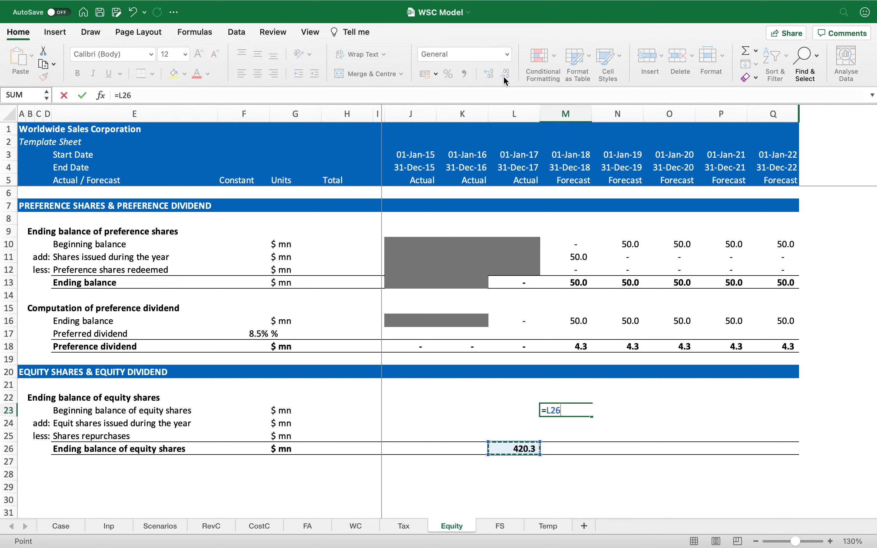
key(Return)
key(Up)
key(super+c)
key(Escape)
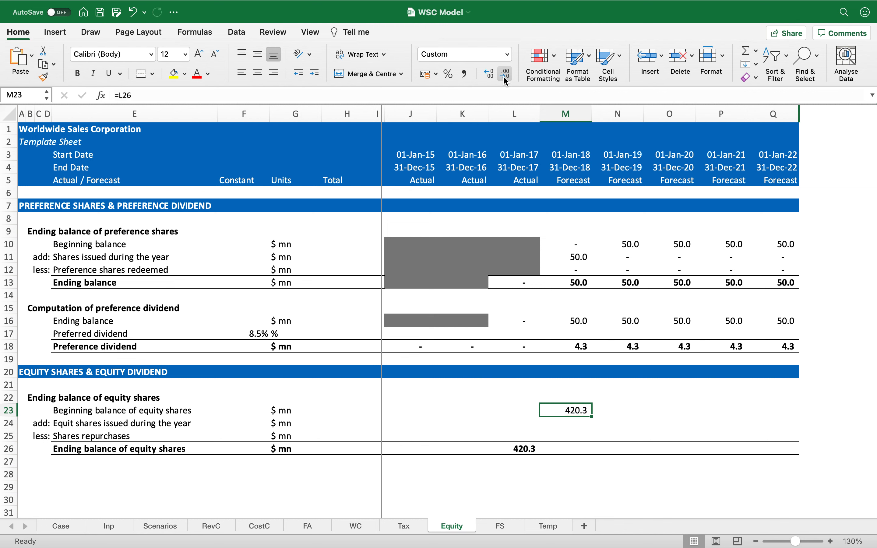
Step: Enter 0 for equity shares issued during each year from 2018 to 2022
key(Down)
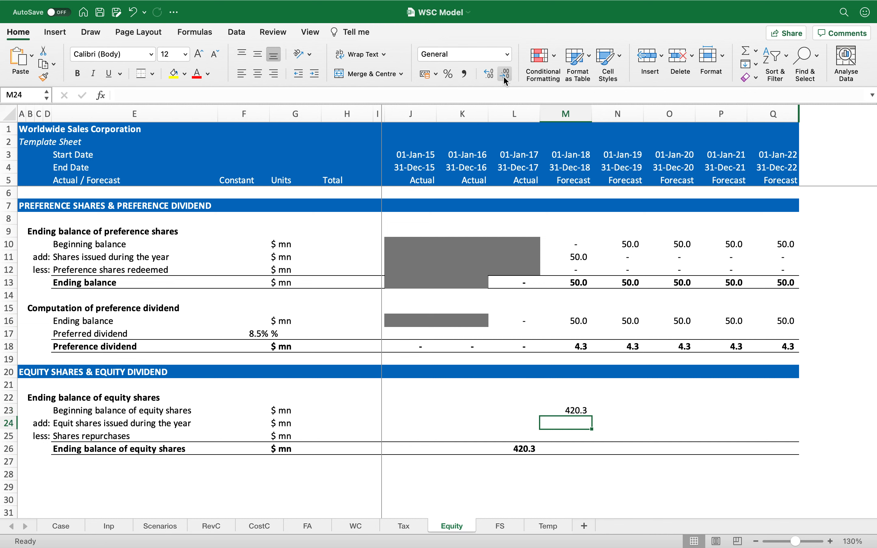
key(shift+Right)
key(shift+Right)
key(shift+Right)
key(shift+Right)
text(0)
key(super+Return)
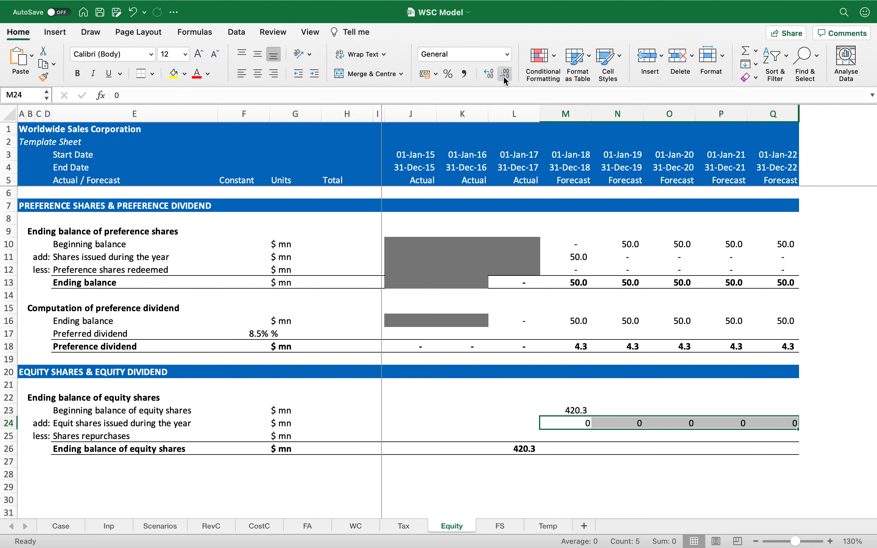
Step: Link 2018–2022 shares repurchases to the Equity Shares buyback inputs on the Inp sheet
key(Down)
text(=)
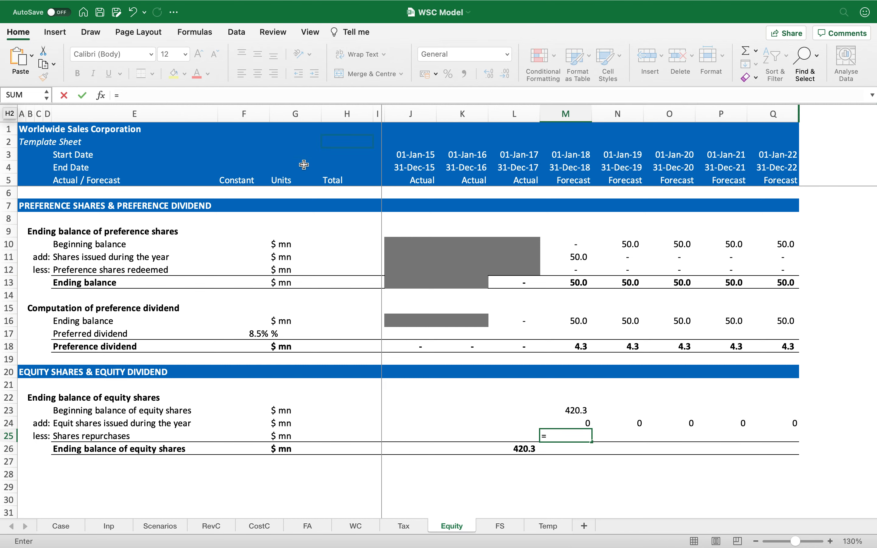
click(91, 528)
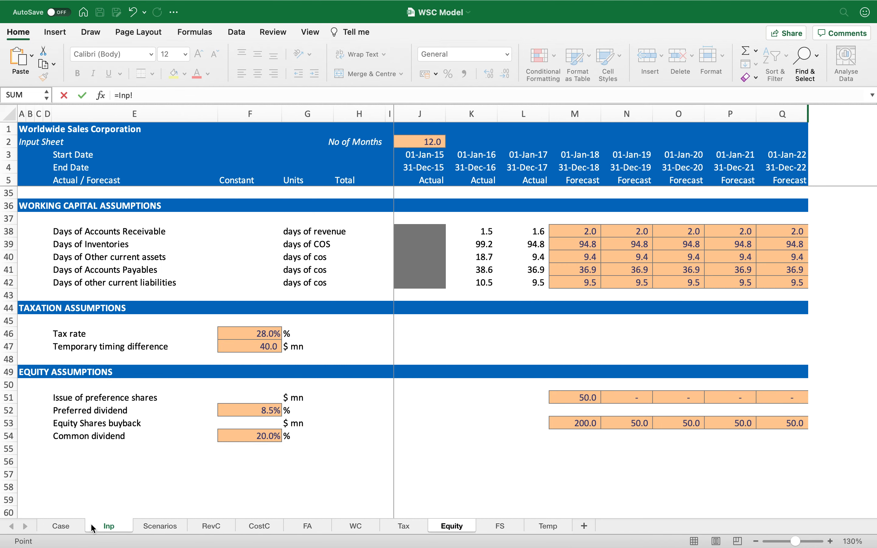
click(594, 426)
key(Return)
key(Up)
key(super+c)
key(shift+Right)
key(shift+Right)
key(shift+Right)
key(shift+Right)
key(Return)
key(Right)
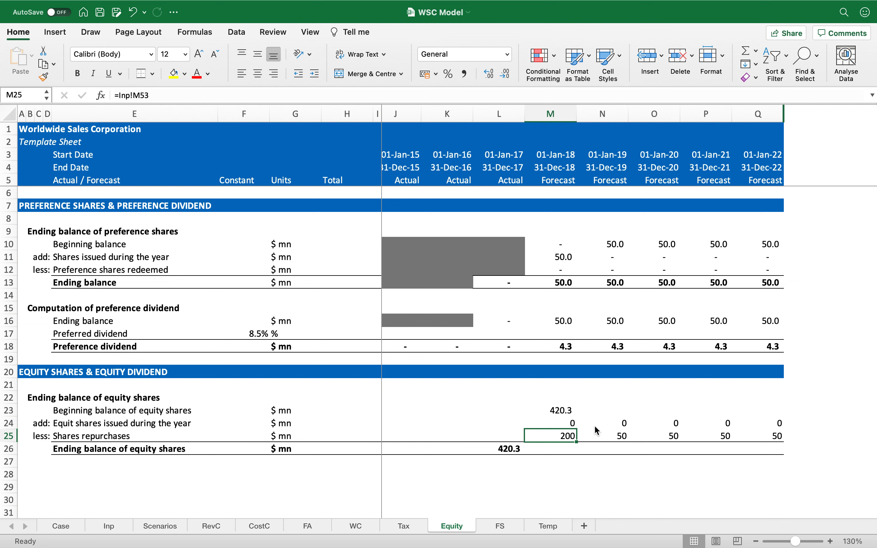
Step: Calculate the 2018 ending balance as beginning plus issued minus repurchased, and copy it across to 2022
key(Up)
key(Down)
key(Down)
key(Left)
key(Right)
text(=)
key(Up)
key(Up)
key(Up)
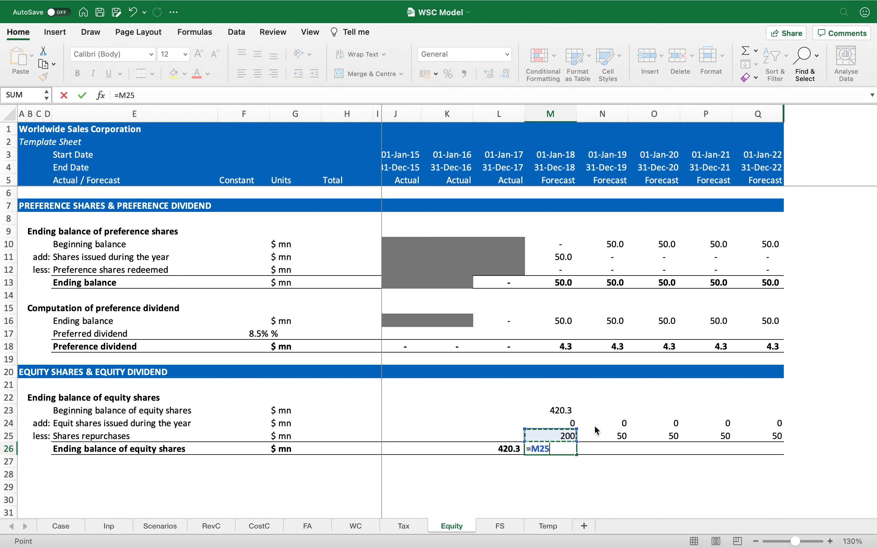
text(+)
key(Up)
key(Up)
text(-)
key(Up)
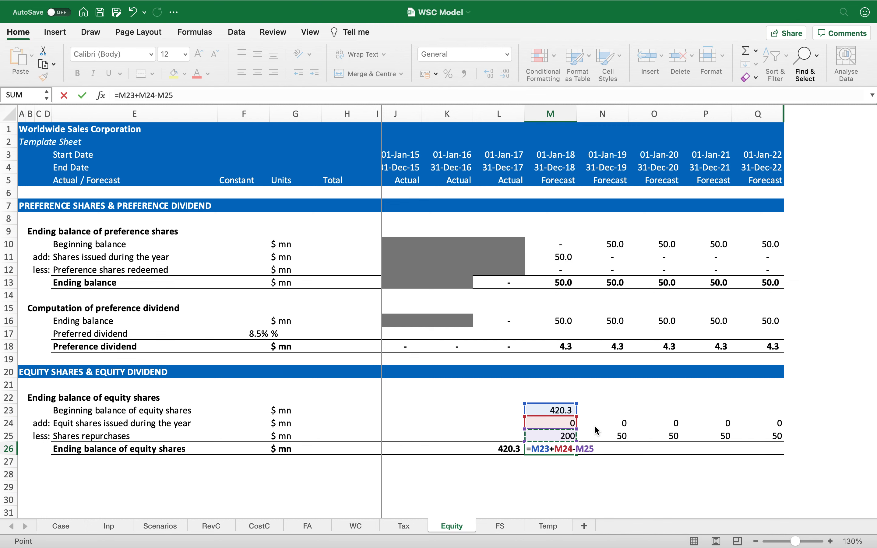
key(ctrl+Return)
key(super+c)
key(shift+Right)
key(shift+Right)
key(shift+Right)
key(shift+Right)
key(Return)
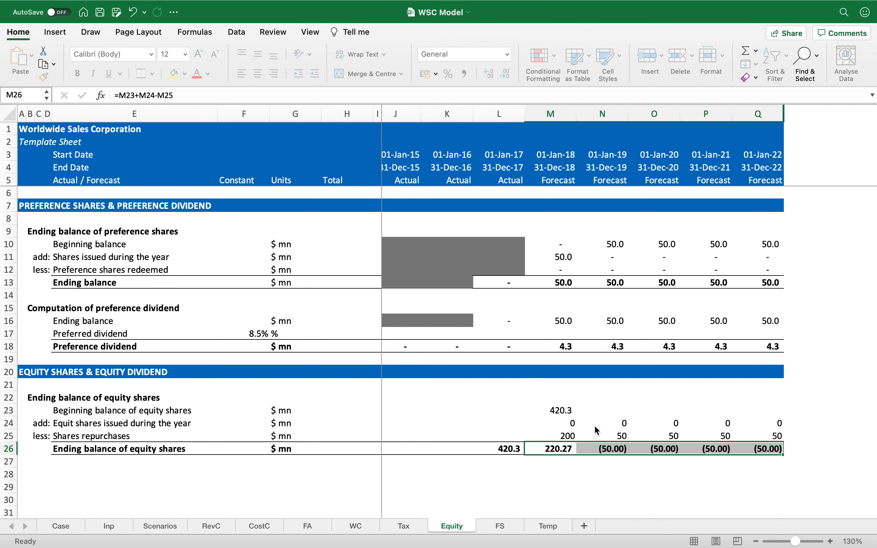
Step: Copy the beginning balance formula across the 2019 to 2022 columns
key(Up)
key(Up)
key(Up)
key(super+c)
key(shift+Right)
key(shift+Right)
key(shift+Right)
key(shift+Right)
key(Return)
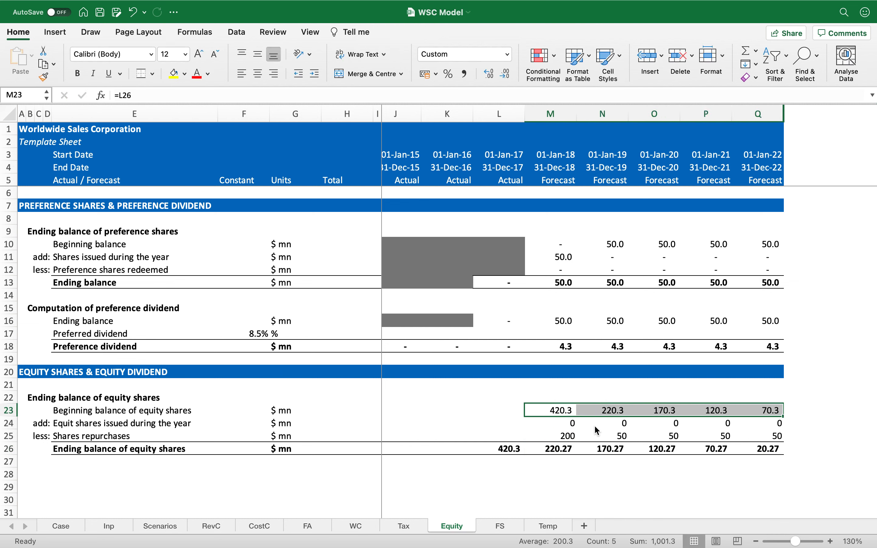
Step: Format the 2018–2022 equity share figures with comma style and one decimal place
key(shift+Down)
key(shift+Down)
key(shift+Down)
click(464, 74)
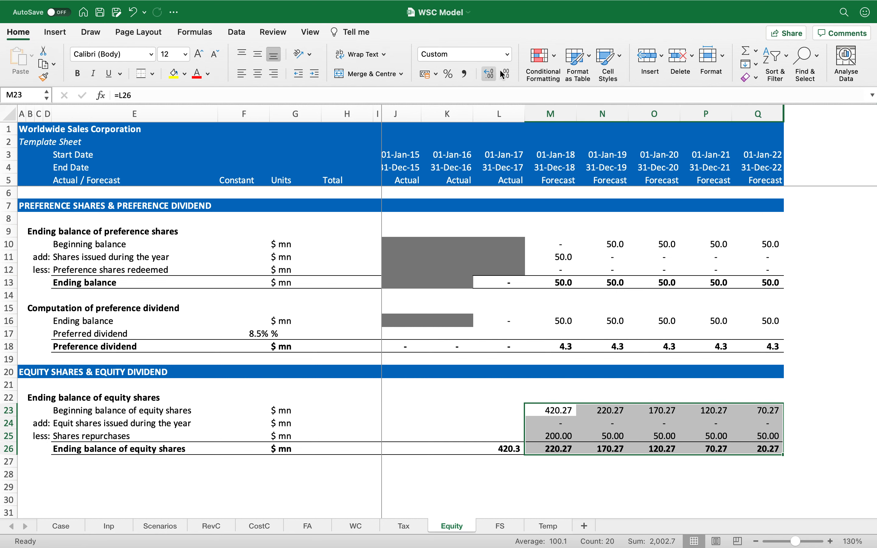
click(507, 75)
key(Left)
key(Down)
key(Down)
key(Down)
key(Down)
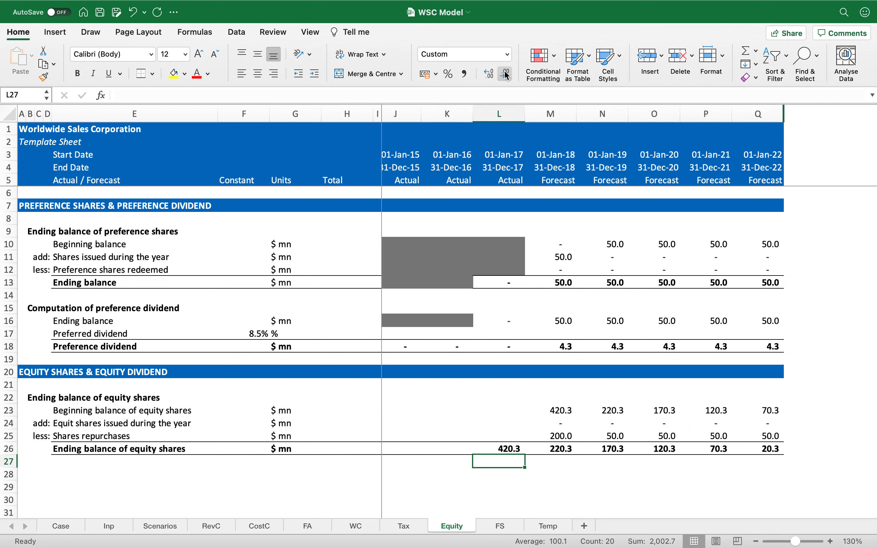
key(Left)
key(Left)
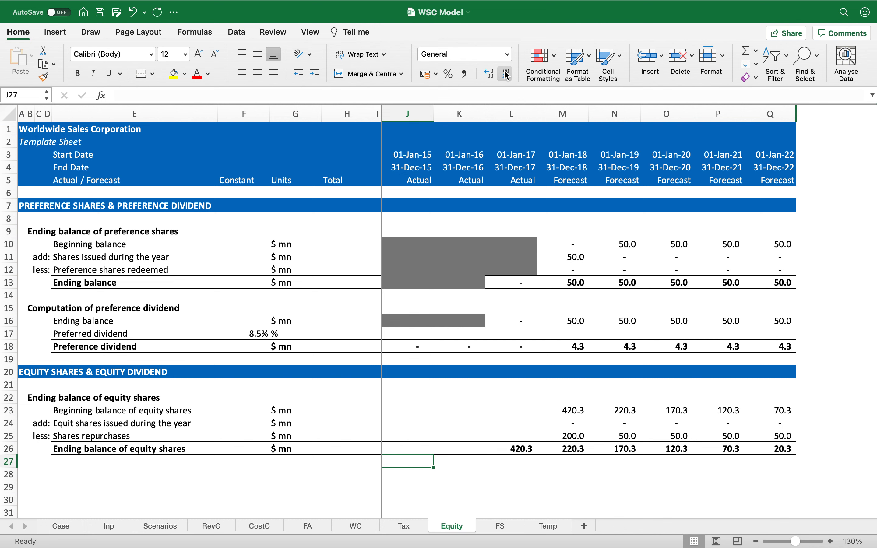
Step: Copy the equity section's subheading format and add a new 'Common Dividend' subheading two rows below the equity shares block
key(Left)
key(Left)
key(Left)
key(Left)
key(Left)
key(Left)
key(Left)
key(Left)
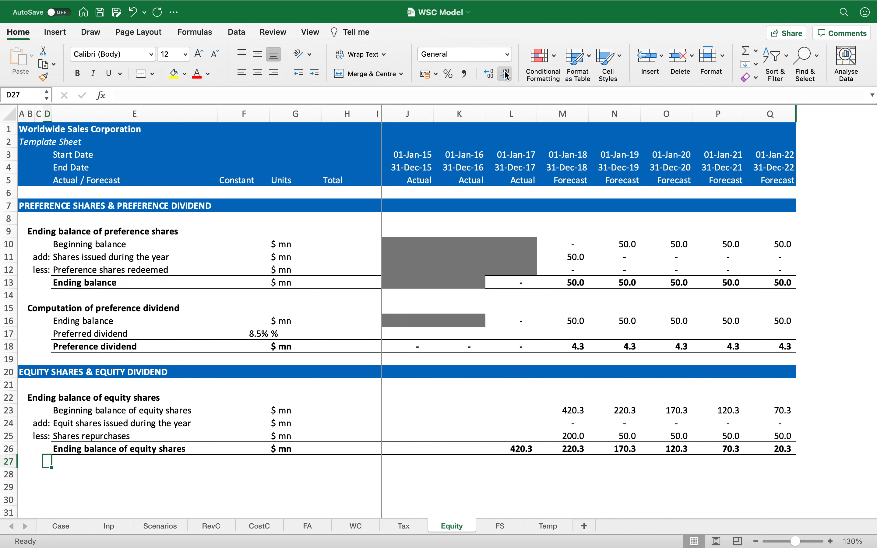
key(Left)
key(Right)
key(Left)
key(Right)
key(Up)
key(Up)
key(Up)
key(Up)
key(Up)
key(super+c)
key(Down)
key(Down)
key(Down)
key(Down)
key(Down)
key(Down)
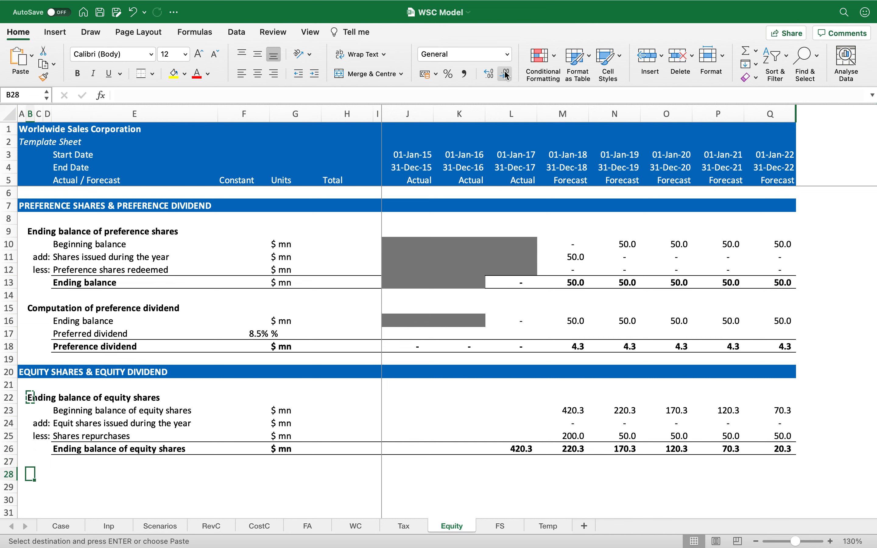
key(Return)
text(Common Dividend)
key(Return)
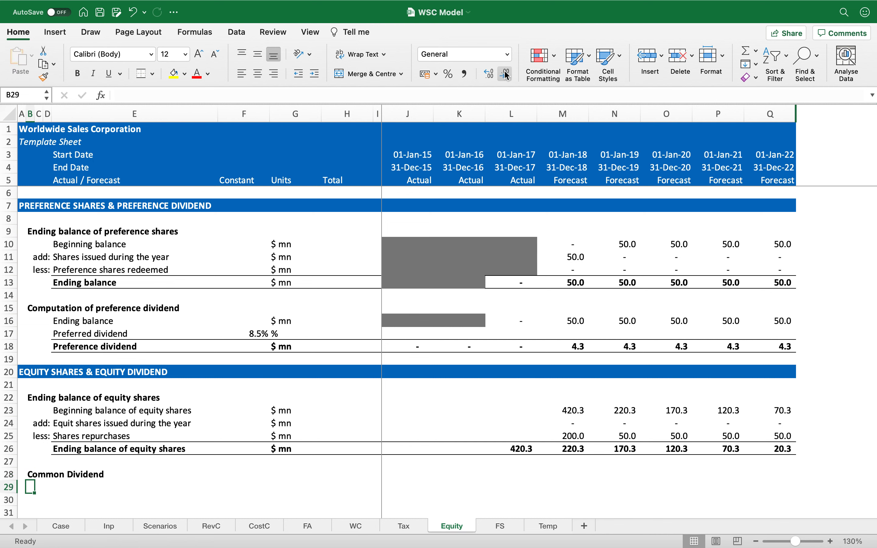
Step: Copy the grey fill from the preference block onto the unused historical 2015–2017 cells of the equity shares rows
key(Right)
key(Right)
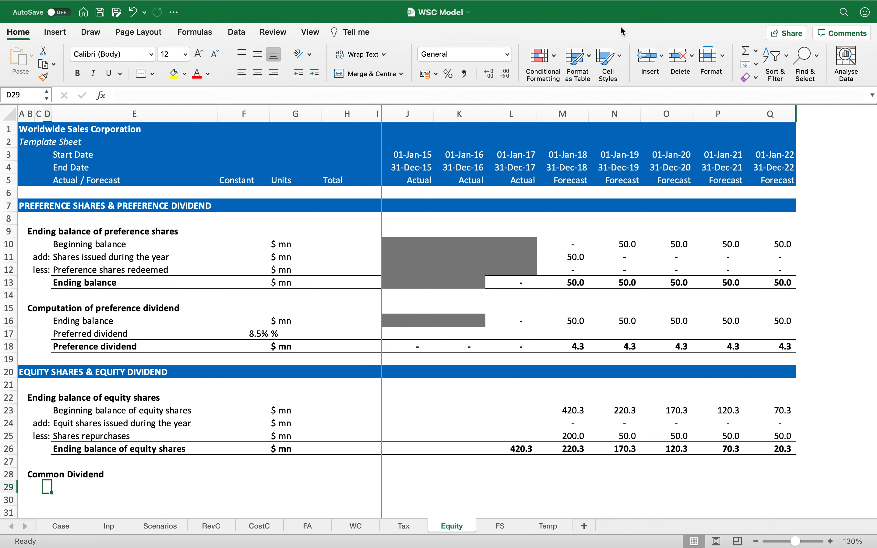
click(401, 324)
key(super+c)
key(Down)
key(Down)
key(Down)
key(Down)
key(Down)
key(Down)
key(Down)
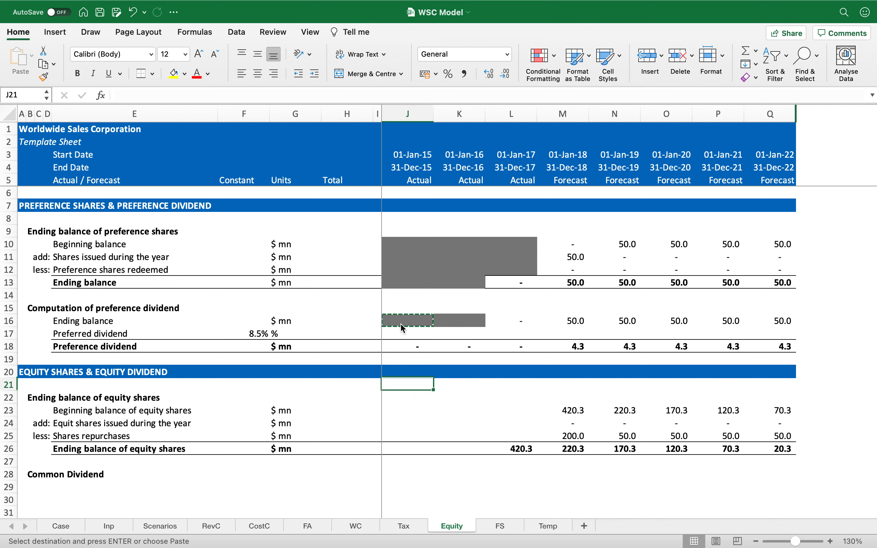
key(shift+Right)
key(shift+Right)
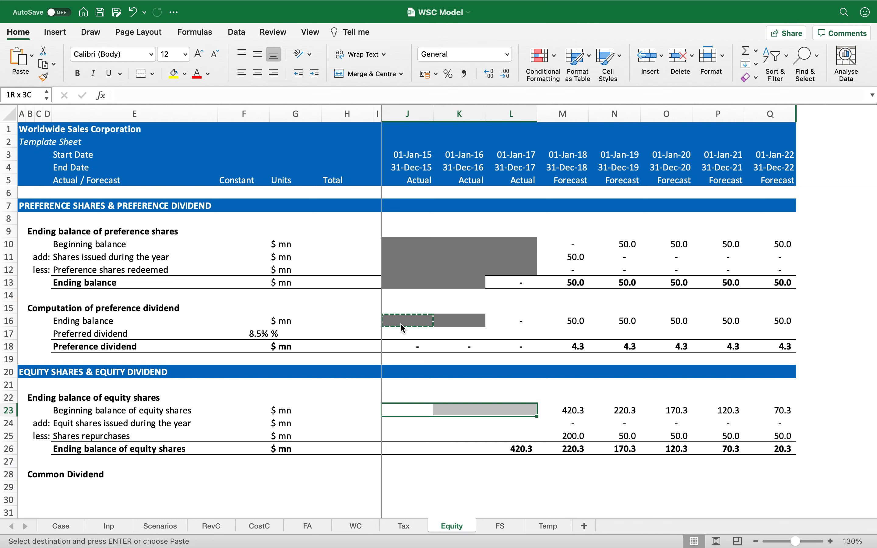
key(shift+Down)
key(shift+Down)
key(super+v)
key(Down)
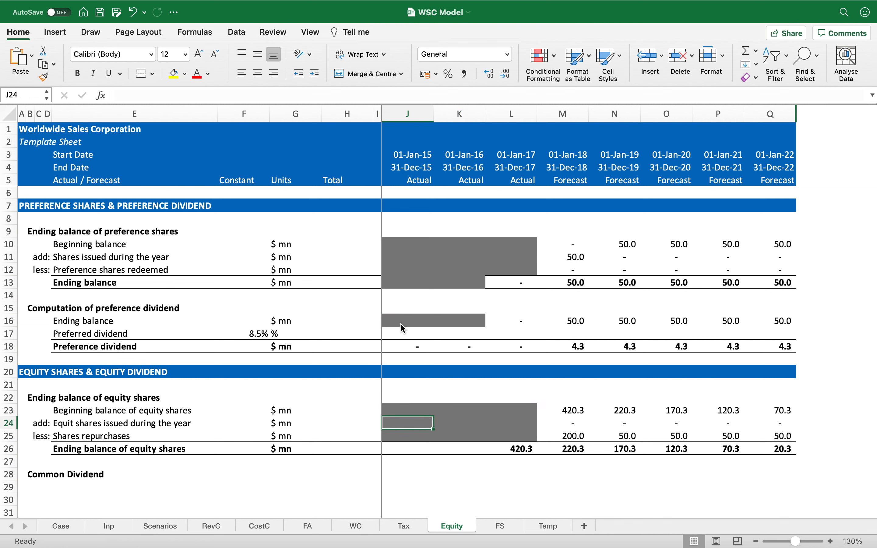
key(super+c)
key(Down)
key(Down)
key(shift+Right)
key(Return)
key(Up)
key(Up)
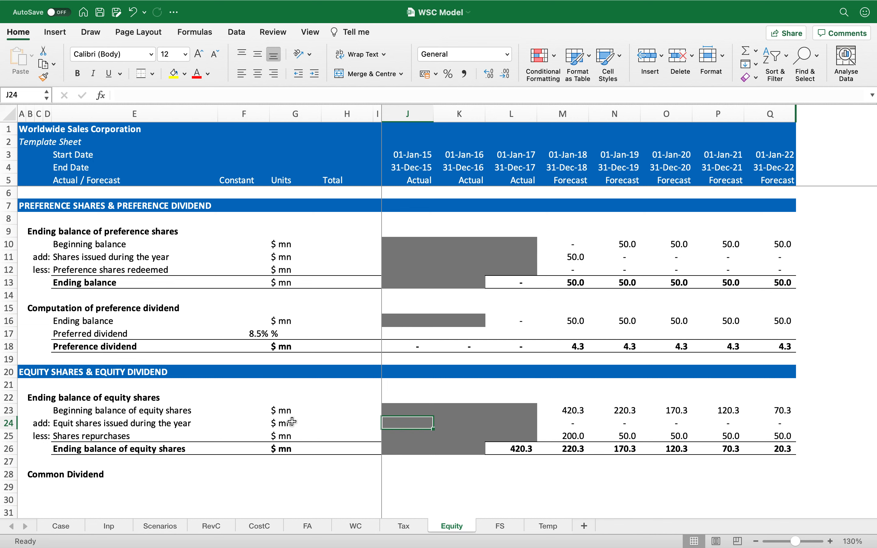
Step: Start a formula in the first Common Dividend row label linking to the 'Net Income to Common' label on the FS sheet
click(118, 484)
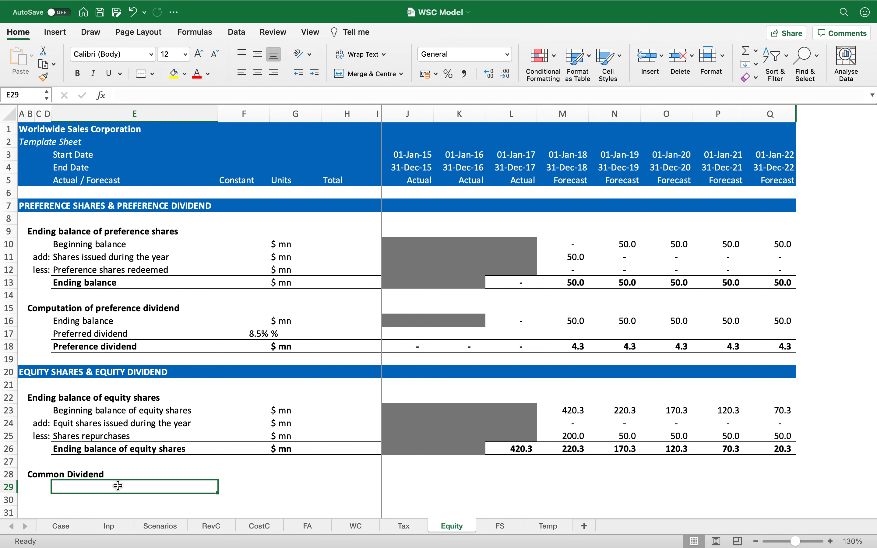
scroll(97, 504, down, 5)
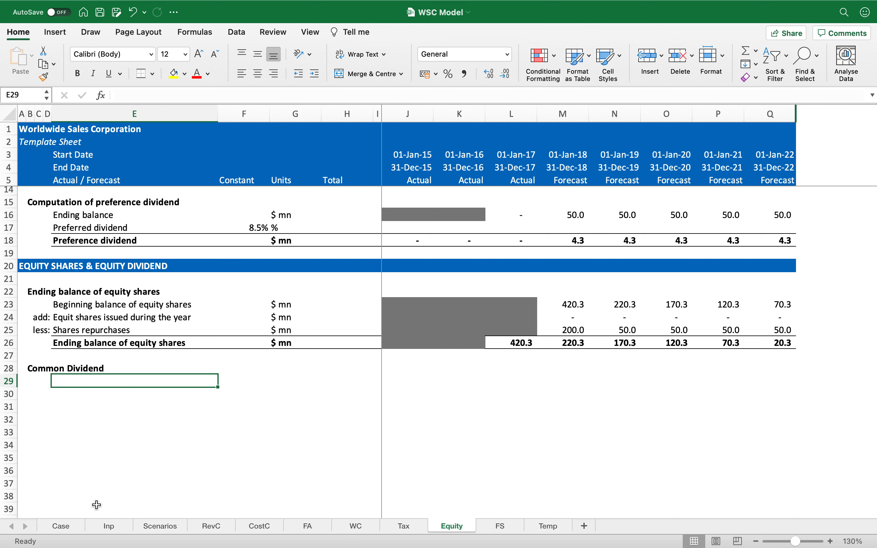
text(=)
click(505, 527)
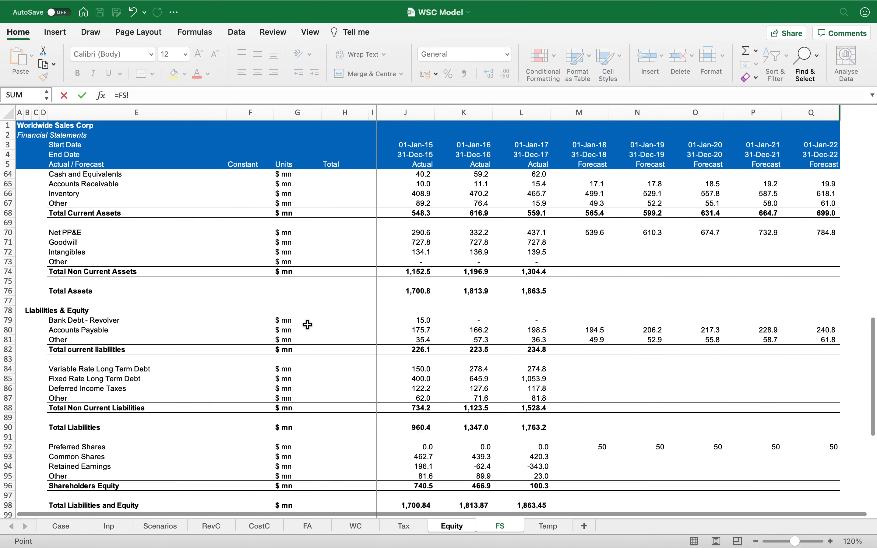
scroll(172, 281, up, 10)
scroll(172, 283, up, 8)
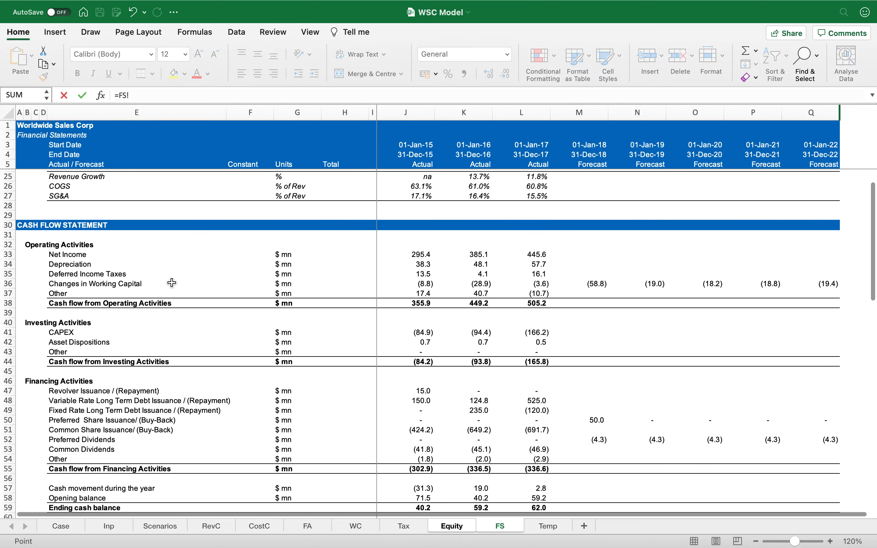
click(129, 277)
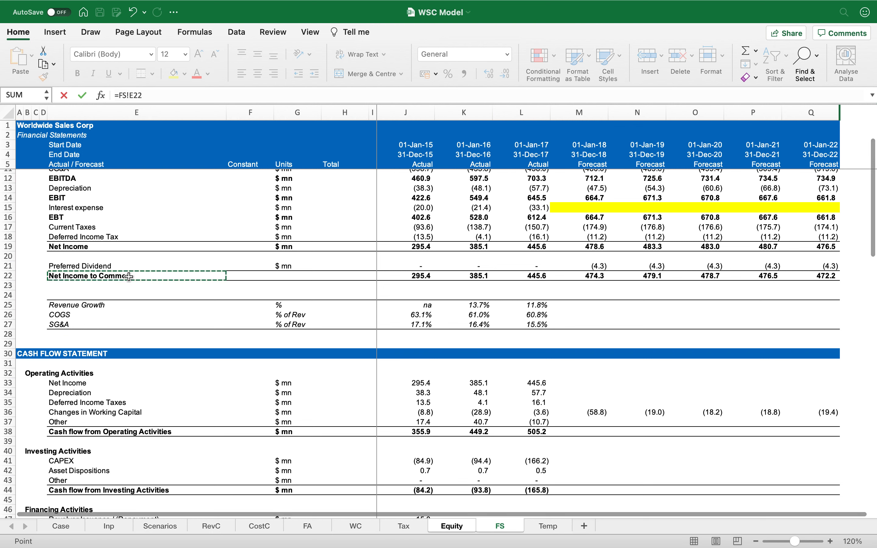
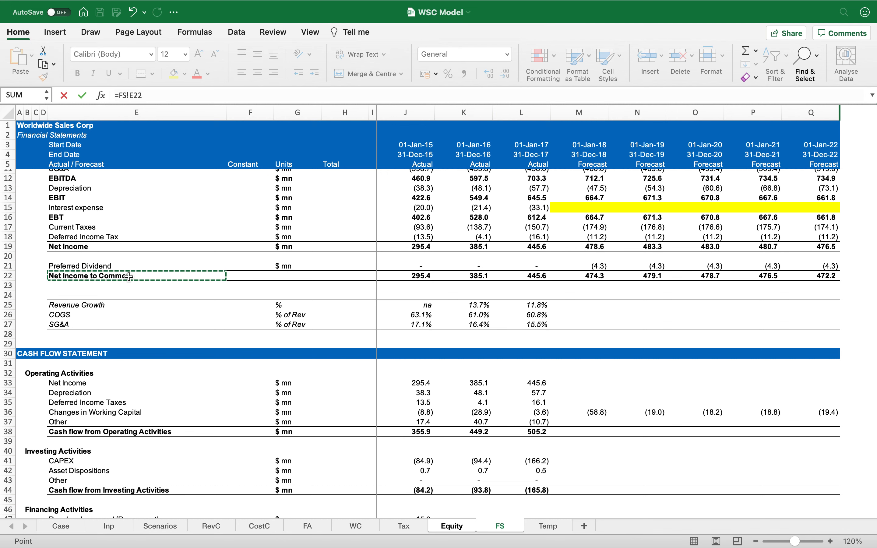
Step: Link the Net Income to Common label and its 2018–2022 values to the FS sheet's Net Income to Common row
key(Return)
key(Up)
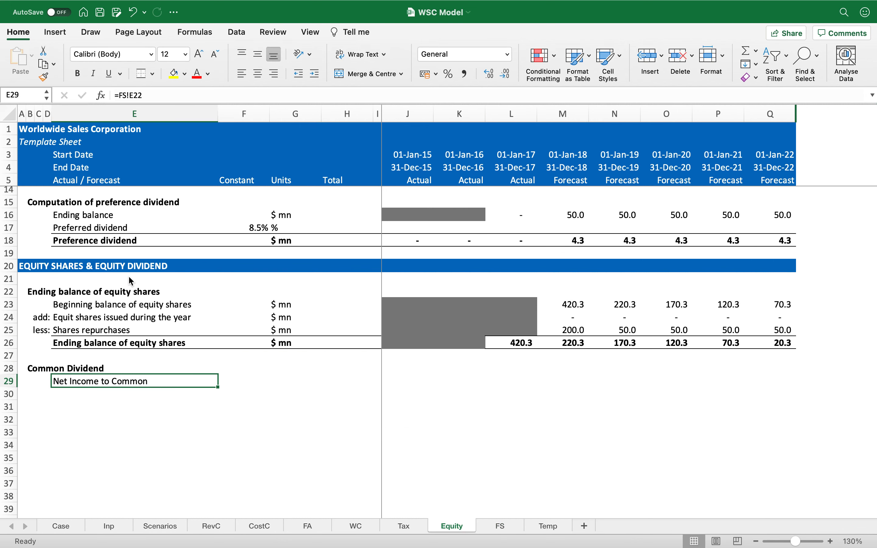
key(ctrl+c)
key(Right)
key(Right)
key(super+v)
key(super+c)
key(Right)
key(Right)
key(Left)
key(Left)
key(Escape)
key(Delete)
key(Left)
key(Left)
key(super+c)
key(Right)
key(Right)
key(Right)
key(Right)
key(Right)
key(Right)
key(Right)
key(Right)
key(shift+Right)
key(shift+Right)
key(shift+Right)
key(shift+Right)
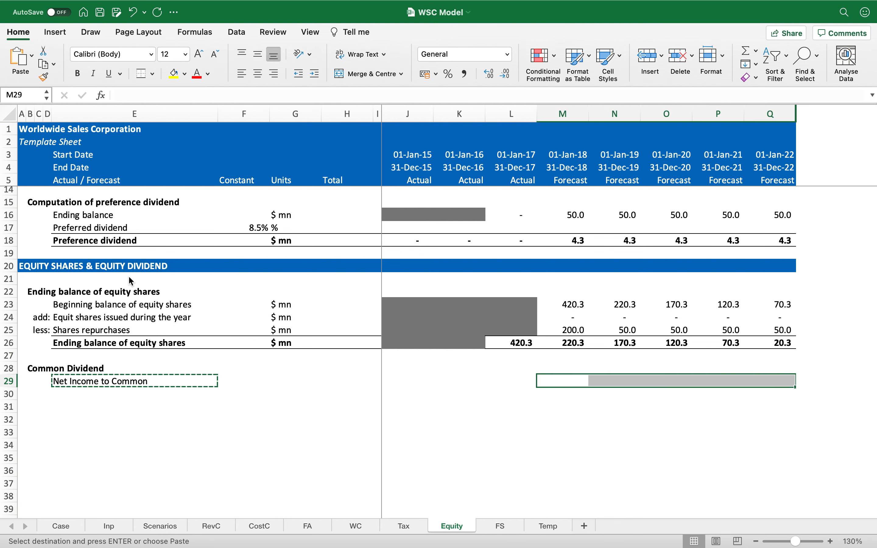
key(Return)
Step: Apply the grey fill to the 2015–2017 Net Income to Common cells and format its forecast figures to one decimal
key(Left)
key(Left)
key(Left)
key(Up)
key(Up)
key(Up)
key(Up)
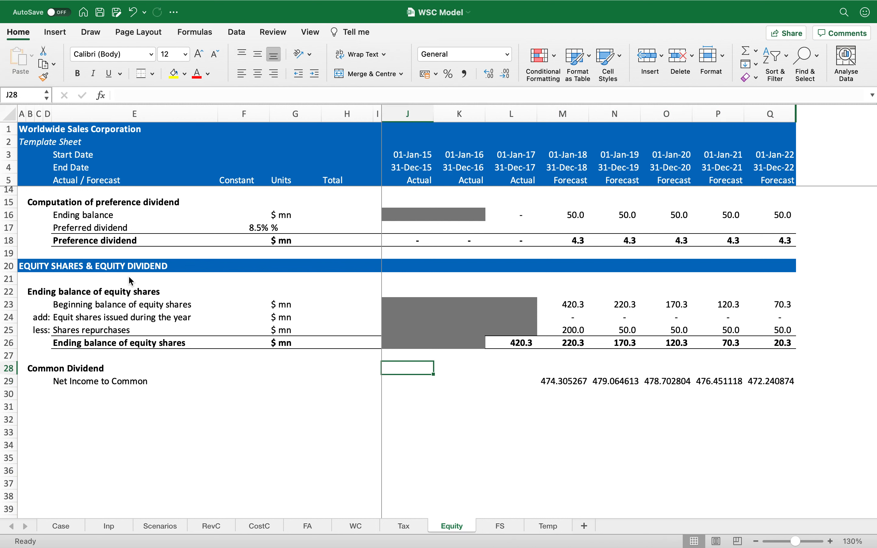
key(super+c)
key(Down)
key(Down)
key(Down)
key(Down)
key(shift+Right)
key(shift+Right)
key(Return)
key(Right)
key(Right)
key(Right)
key(shift+Right)
key(shift+Right)
key(shift+Right)
key(shift+Right)
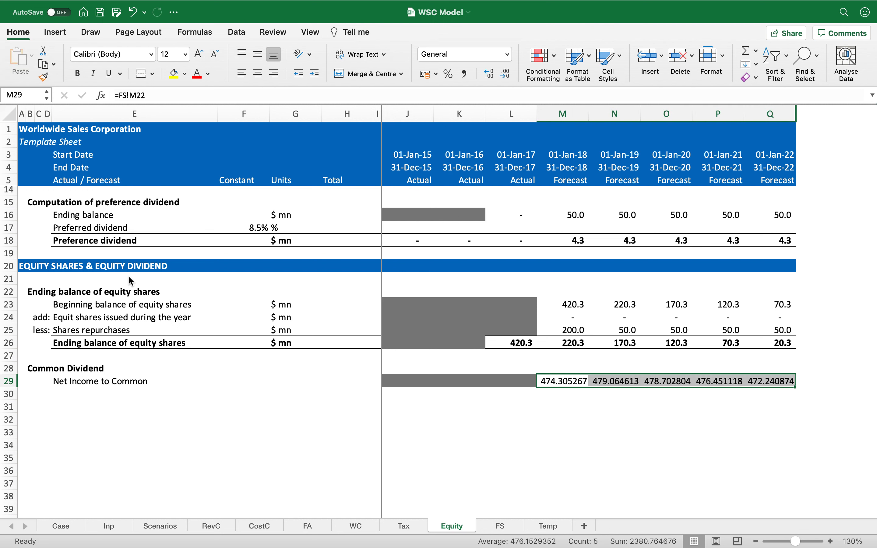
click(466, 74)
click(505, 74)
Step: Add a 'Common dividend' rate row linking its label and 20.0% value to the Inp sheet's Common dividend assumption
key(Left)
key(Left)
key(Left)
key(Left)
key(Left)
key(Left)
key(Left)
key(Left)
key(Down)
text(=)
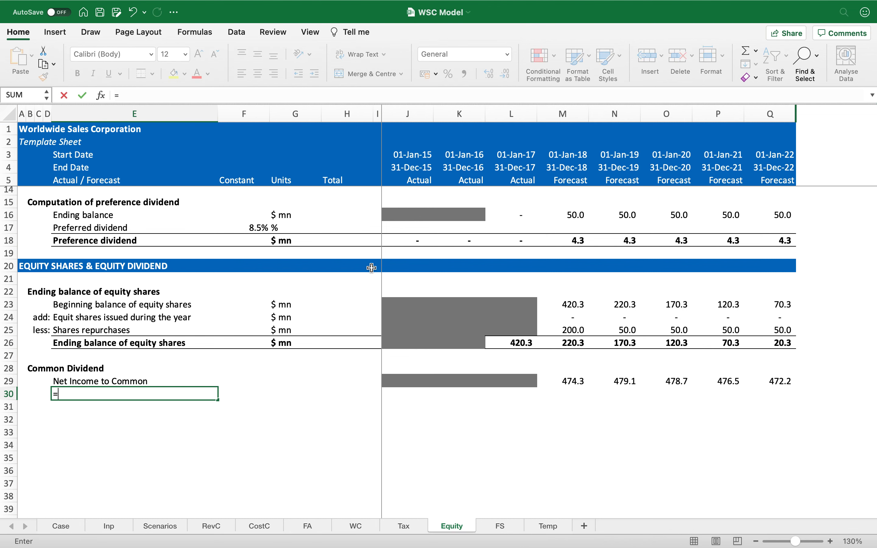
click(102, 530)
scroll(112, 526, right, 1)
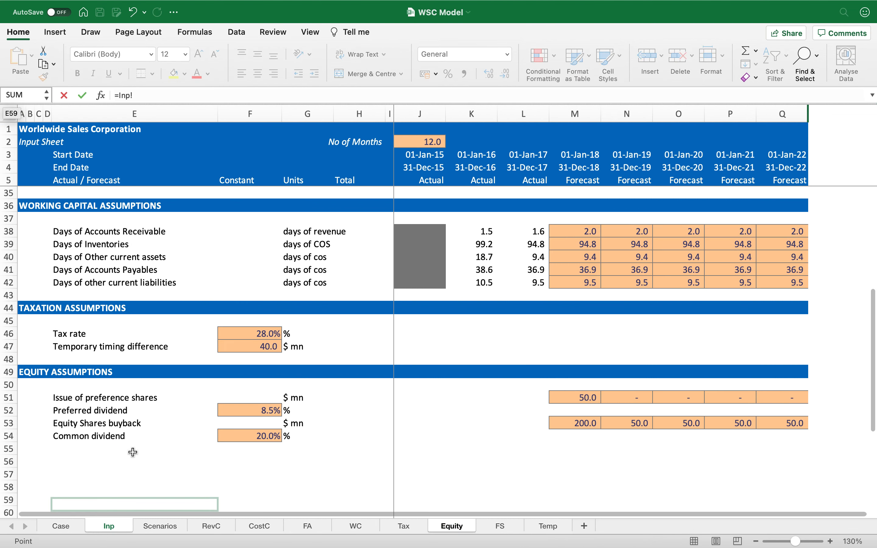
click(128, 438)
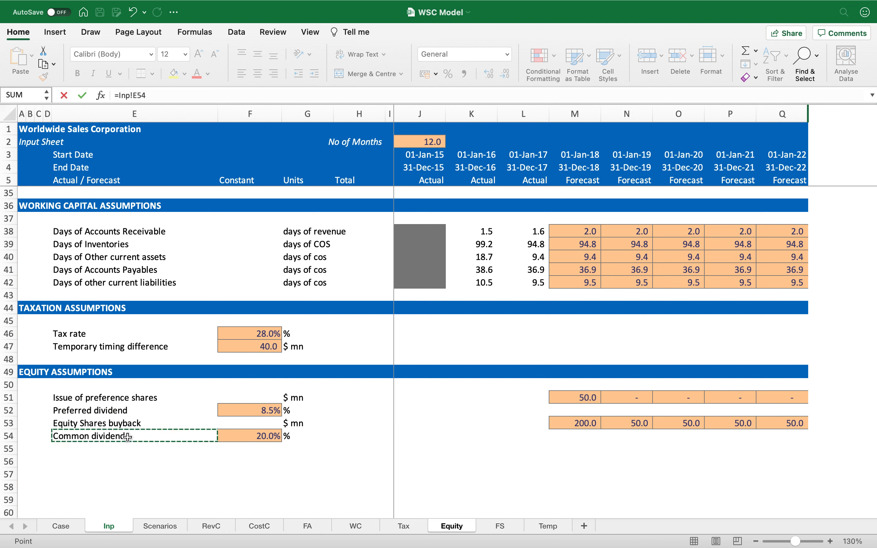
key(Return)
key(Up)
key(super+c)
key(shift+Right)
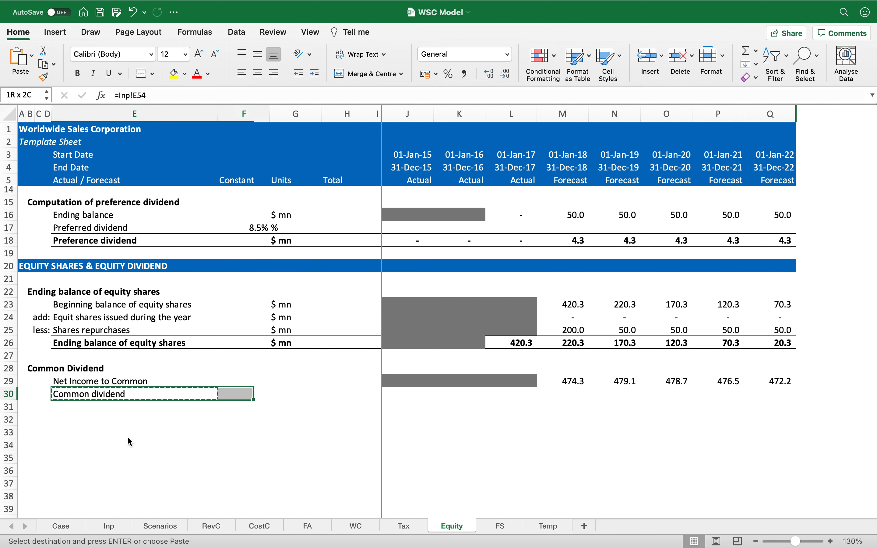
key(shift+Right)
key(Return)
key(shift+Left)
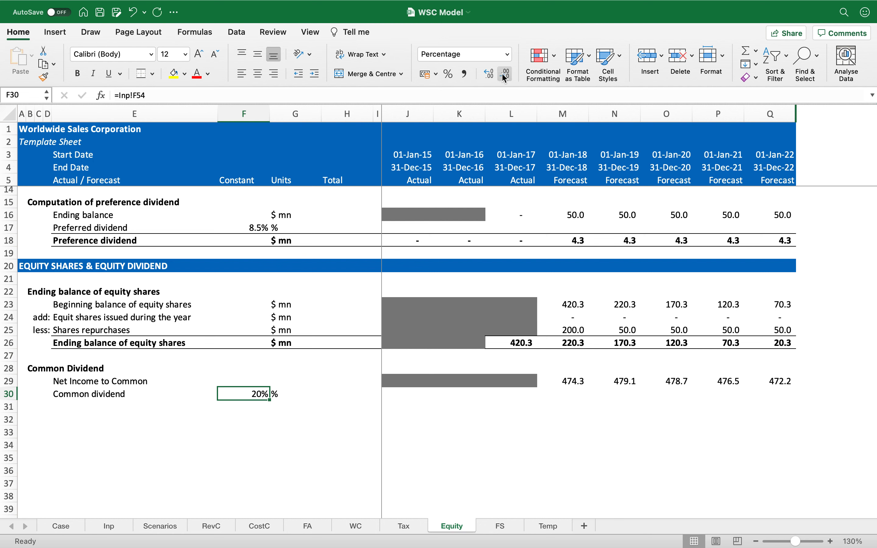
key(Down)
key(Left)
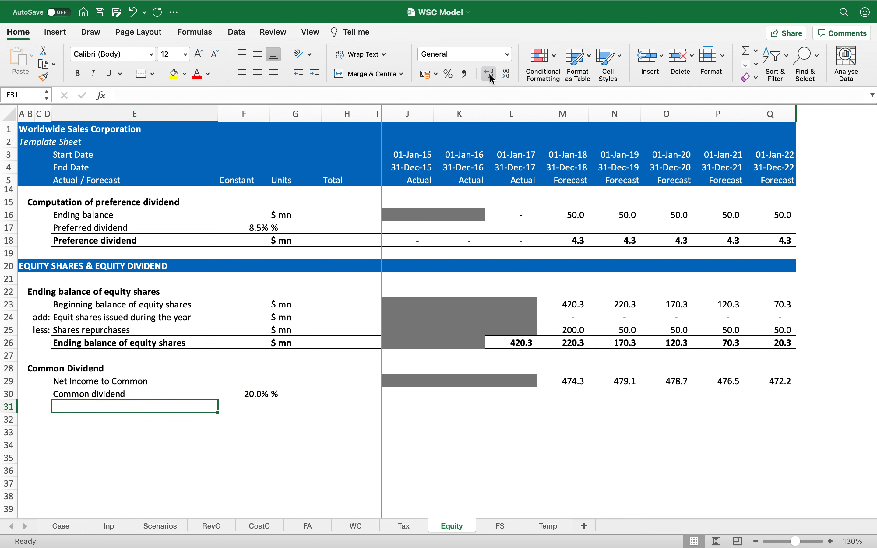
Step: Make row 31 bold and set the Net Income to Common units to '$ mn'
key(shift+space)
key(super+b)
key(Left)
key(Right)
key(Up)
key(Up)
key(Right)
key(Right)
text($ mn)
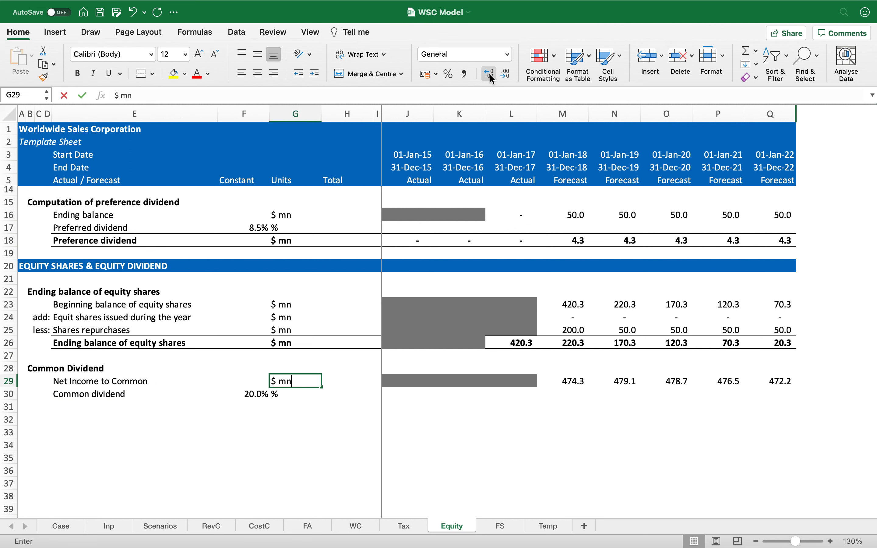
key(Return)
key(Down)
key(Left)
key(Left)
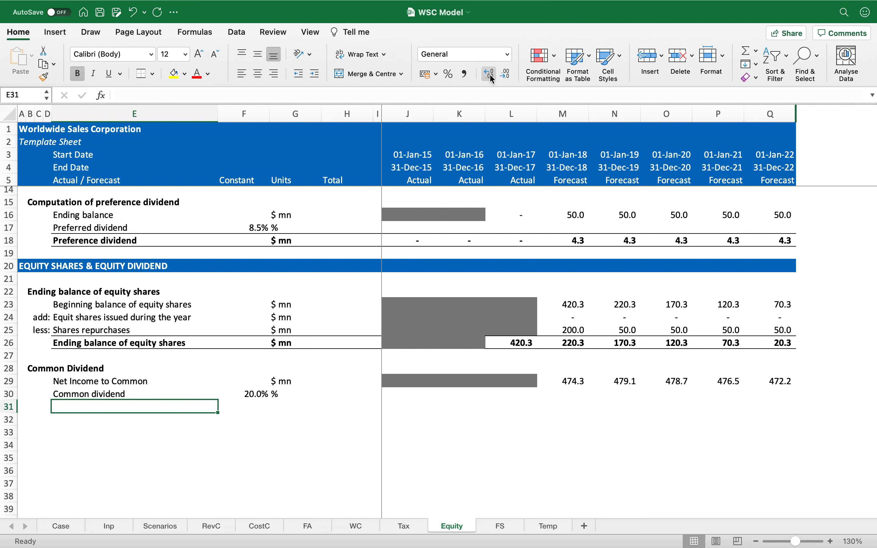
Step: Add a bordered 'Common dividend' total row below the rate, with '$ mn' units
key(super+shift+Right)
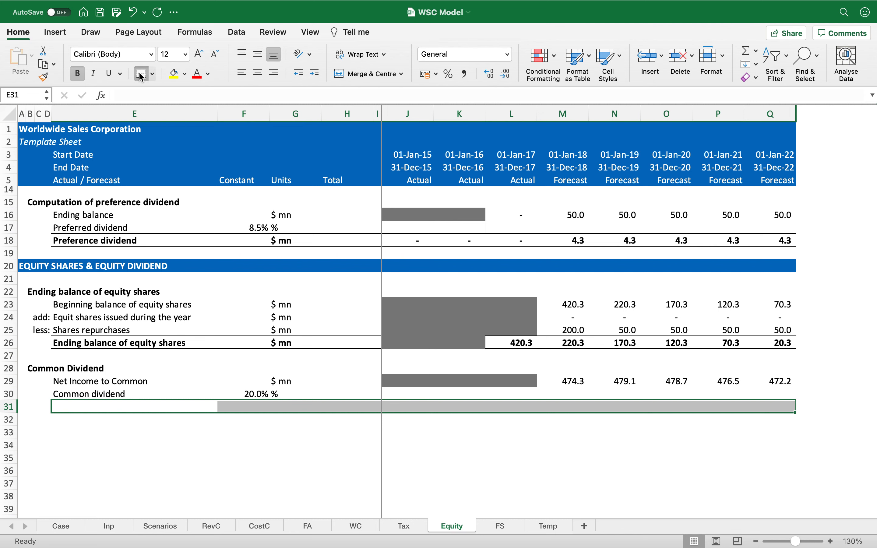
text(C)
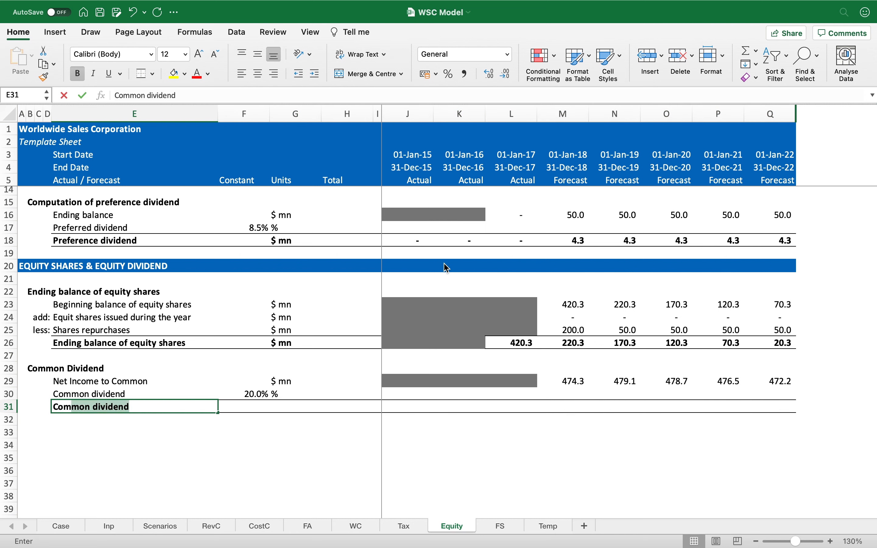
text(om)
key(BackSpace)
key(Down)
key(Return)
key(Up)
key(Right)
Step: Calculate the 2015–2022 common dividend as Net Income to Common times the fixed dividend rate, shown with one decimal
key(Right)
text($ mn)
key(Return)
key(Up)
key(Right)
key(Right)
key(Right)
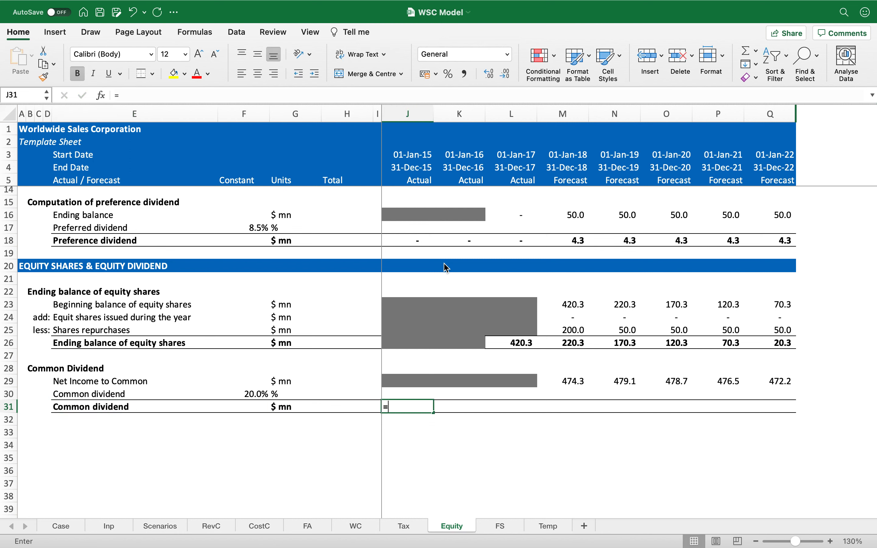
text(=)
key(Up)
key(Up)
text(*)
key(Left)
key(Left)
key(Left)
key(Left)
key(Up)
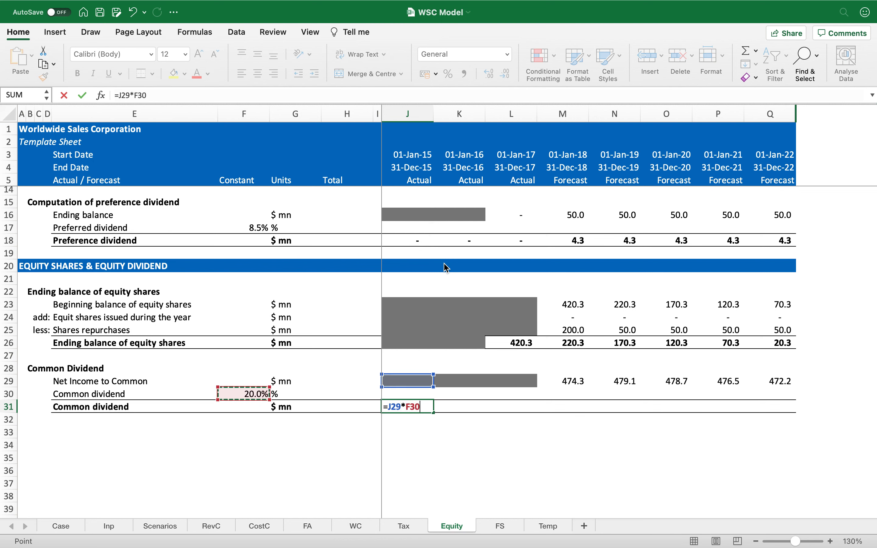
key(F4)
key(F4)
key(Return)
key(Up)
key(super+c)
key(shift+Right)
key(shift+Right)
key(shift+Right)
key(shift+Right)
key(shift+Right)
key(shift+Right)
key(shift+Right)
key(Return)
click(464, 73)
click(506, 73)
key(Left)
key(Left)
key(Left)
key(Left)
key(Left)
key(Left)
key(Left)
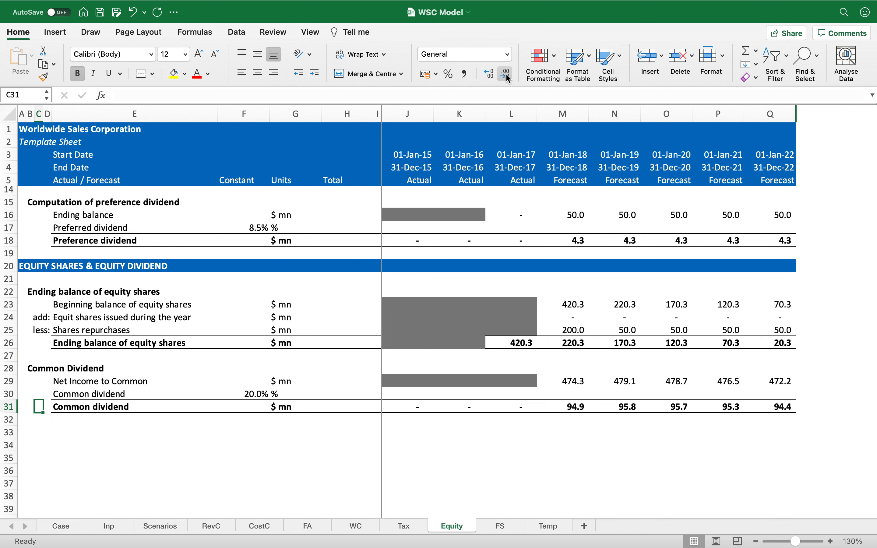
click(562, 342)
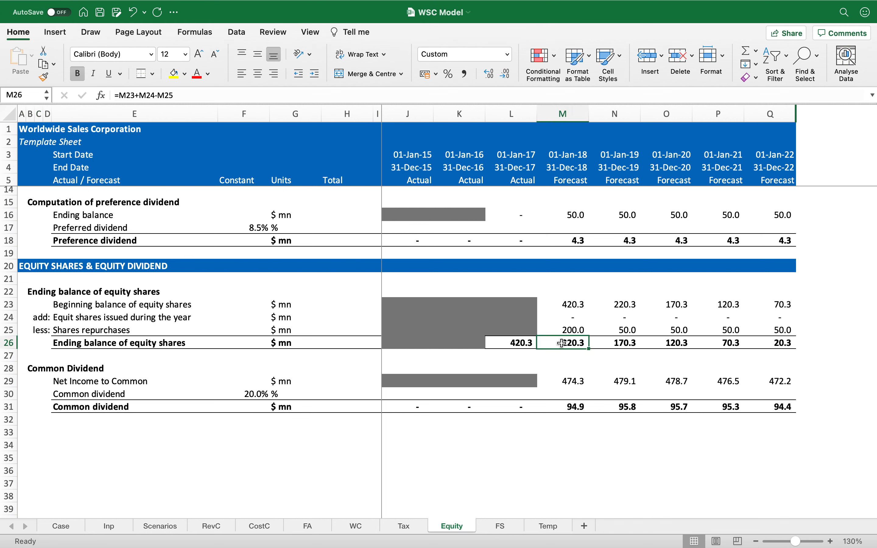
Step: Link the FS cash flow's 2018–2022 Common Share Issuance/(Buy-Back) to the negative of the Equity sheet's shares repurchased
click(493, 527)
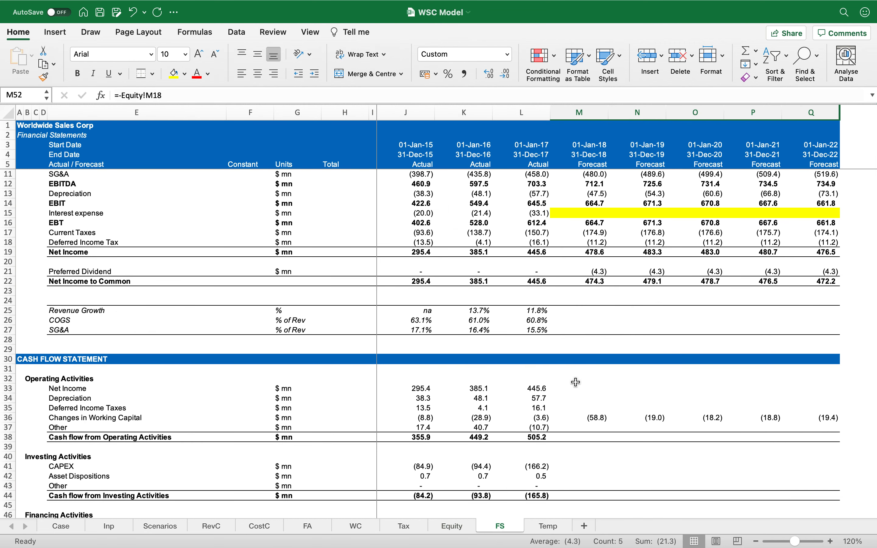
scroll(587, 366, down, 5)
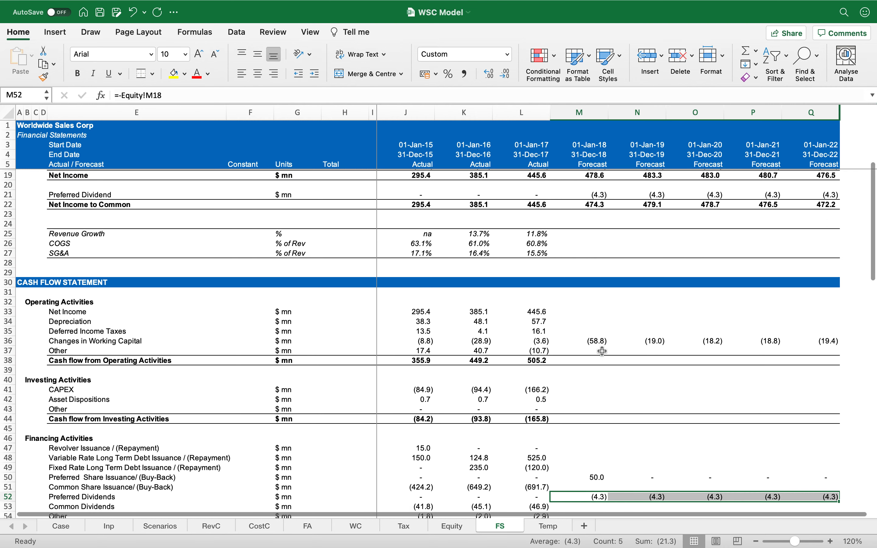
scroll(606, 361, down, 2)
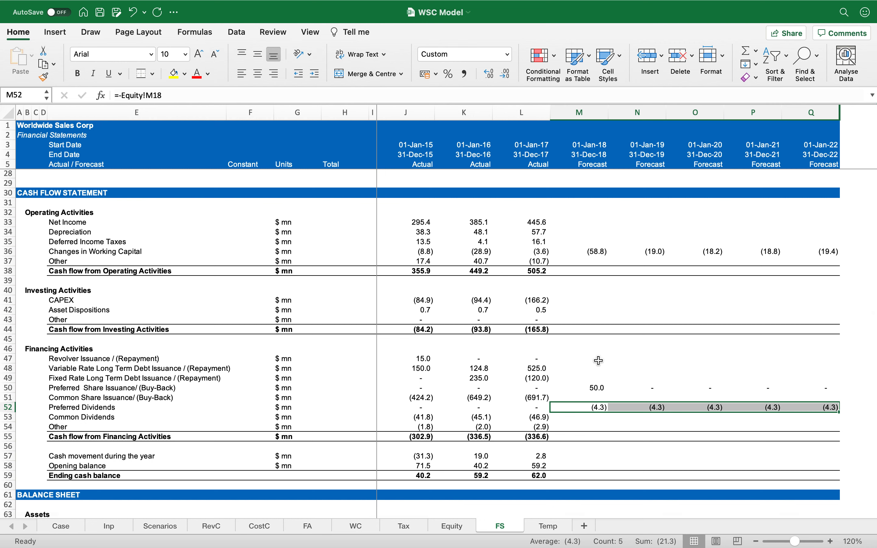
scroll(599, 360, down, 1)
scroll(599, 360, down, 2)
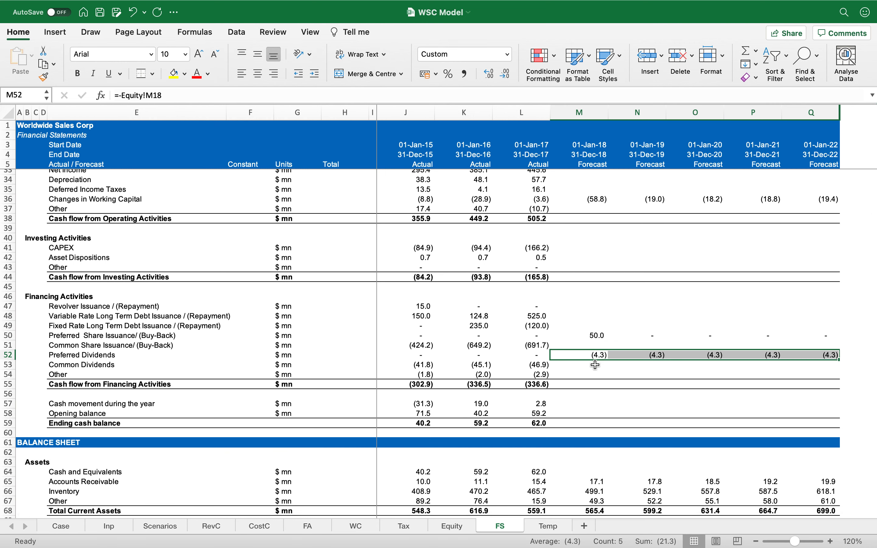
click(586, 346)
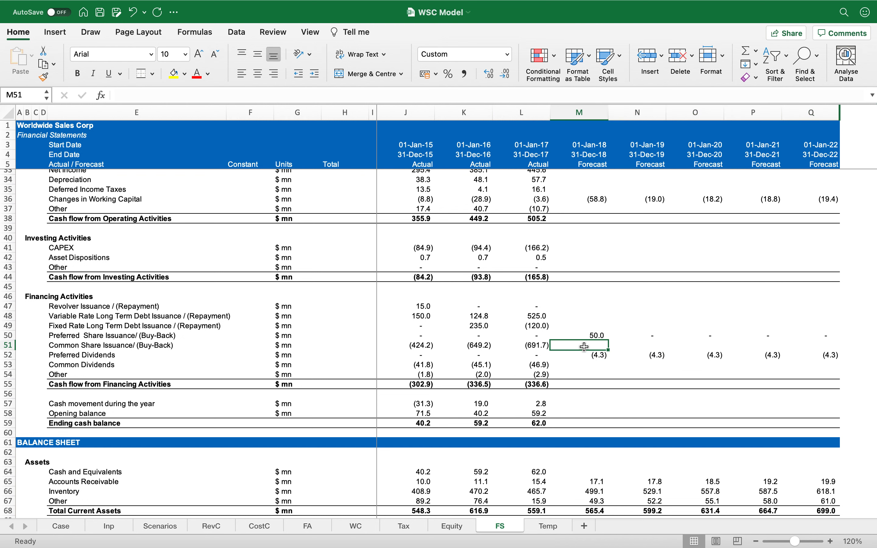
text(=-)
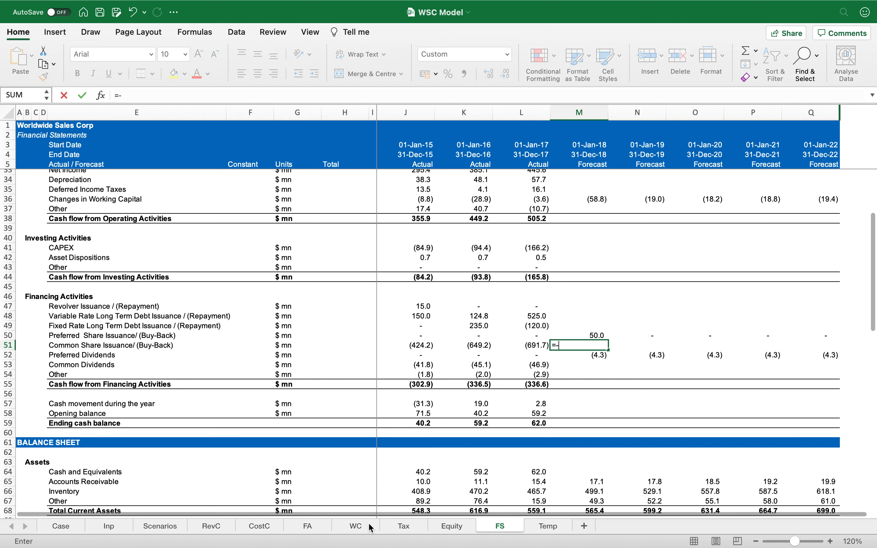
click(448, 526)
click(573, 333)
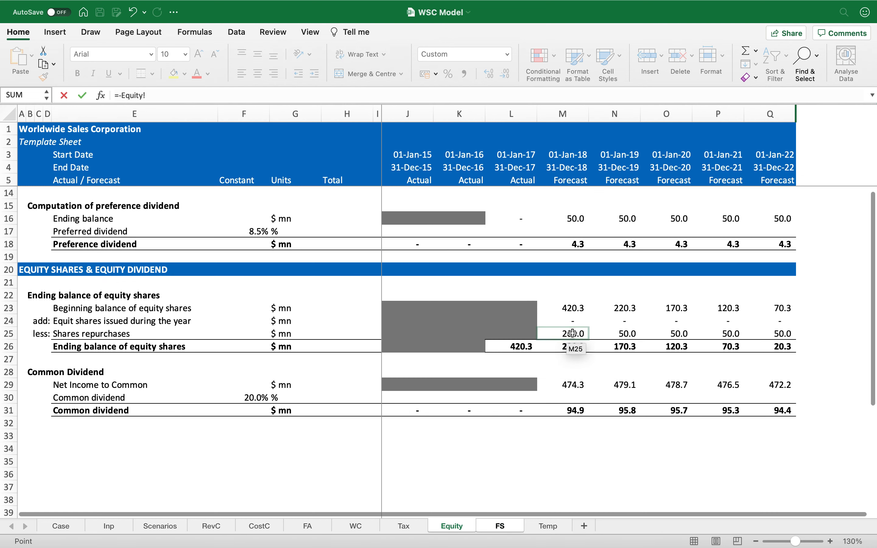
key(ctrl+Return)
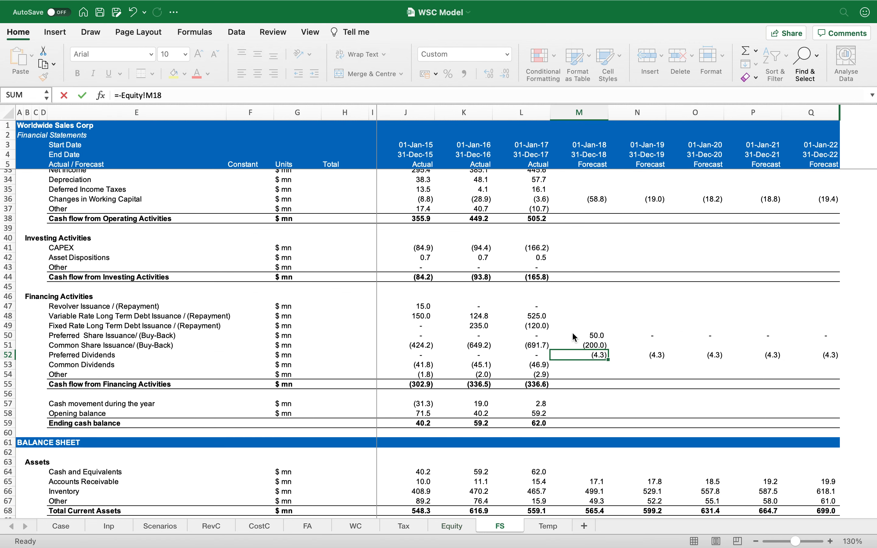
key(shift+Right)
key(shift+Right)
key(shift+Right)
key(shift+Right)
key(ctrl+r)
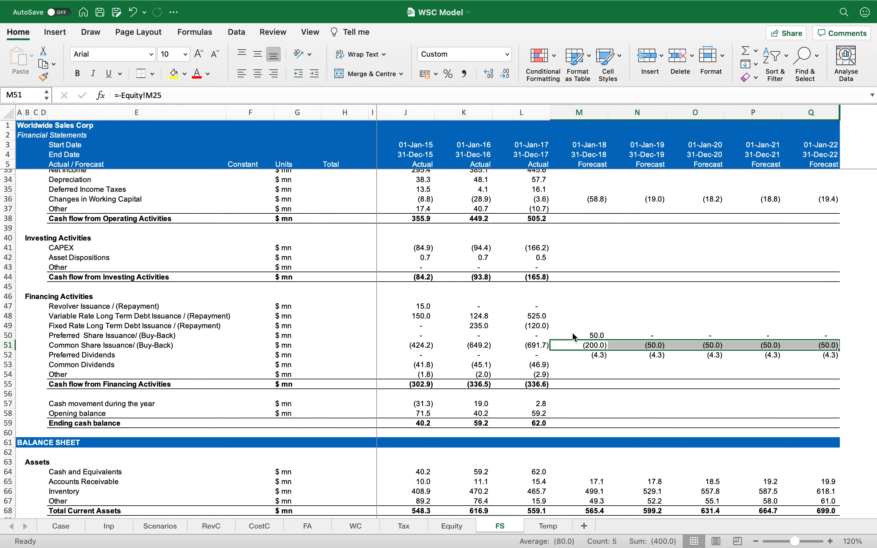
Step: Link the FS cash flow's 2018–2022 Common Dividends to the negative of the Equity sheet's common dividend
click(580, 365)
text(=-)
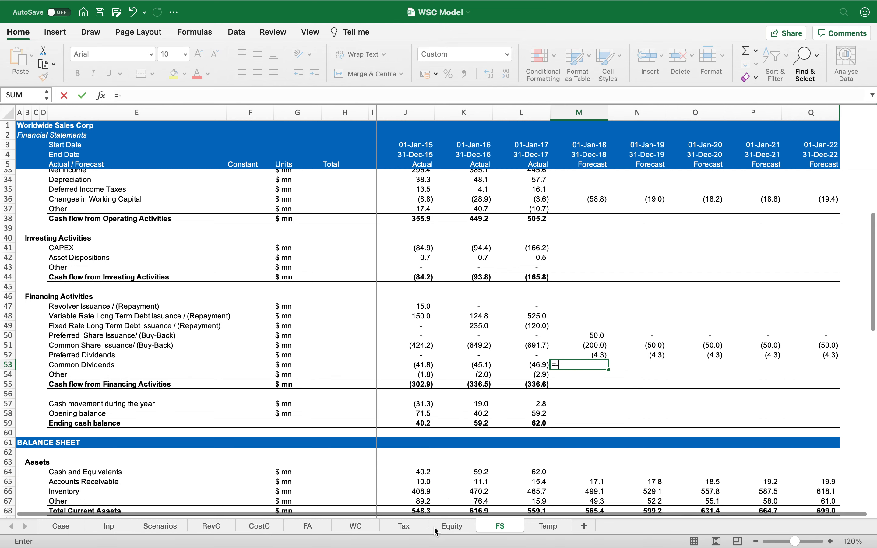
click(439, 530)
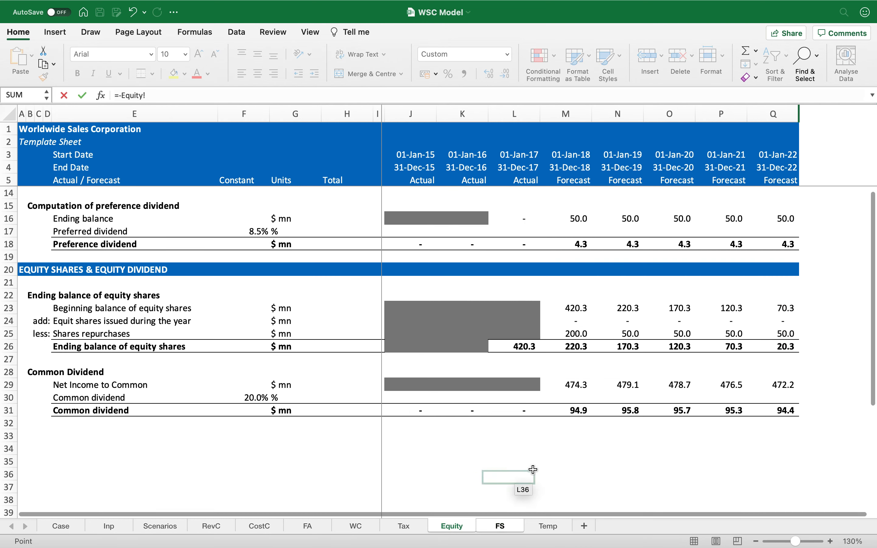
click(575, 409)
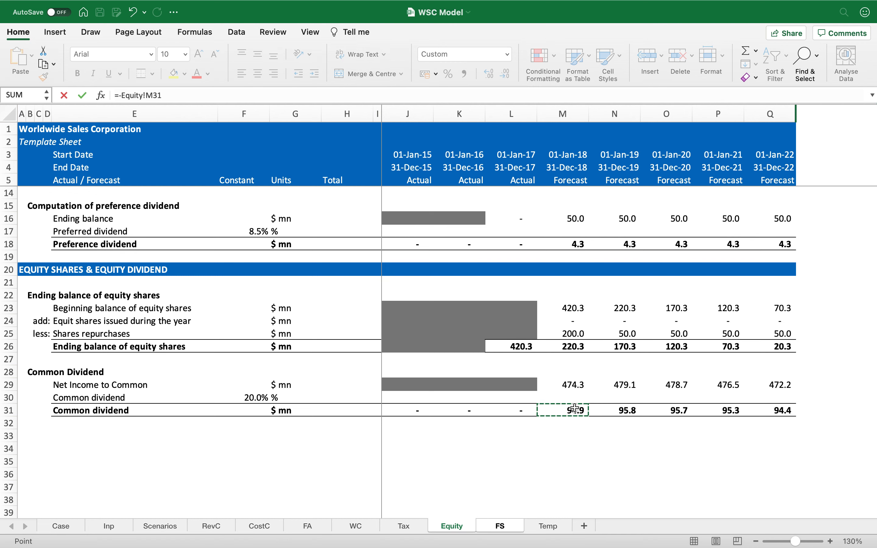
key(Return)
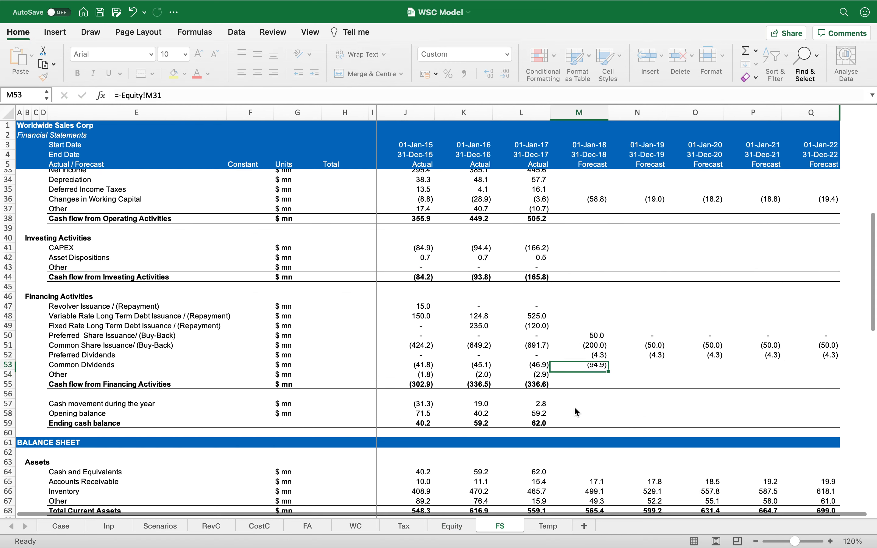
key(Up)
key(cmd+c)
key(shift+Right)
key(shift+Right)
key(shift+Right)
key(shift+Right)
key(Return)
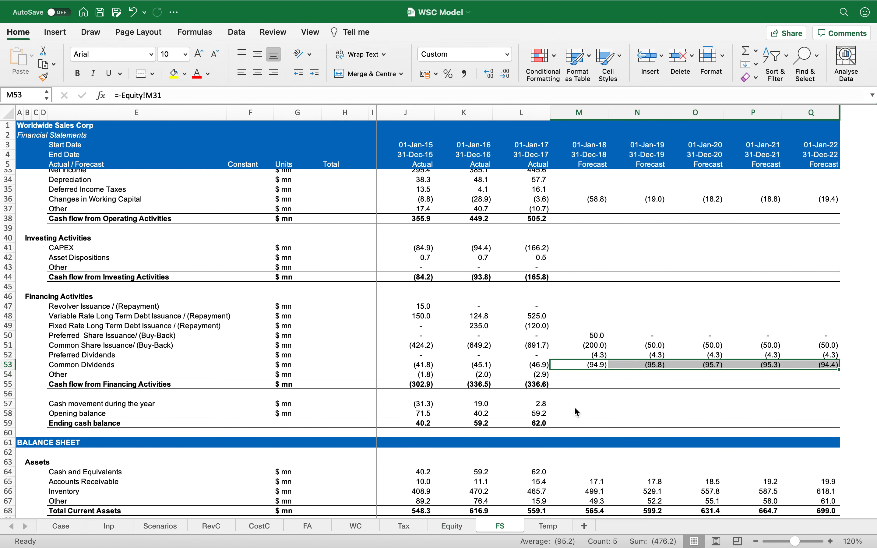
key(Down)
Step: Link the FS balance sheet's 2018–2022 Common Shares to the Equity sheet's ending balance of equity shares
scroll(634, 412, down, 8)
scroll(633, 412, down, 6)
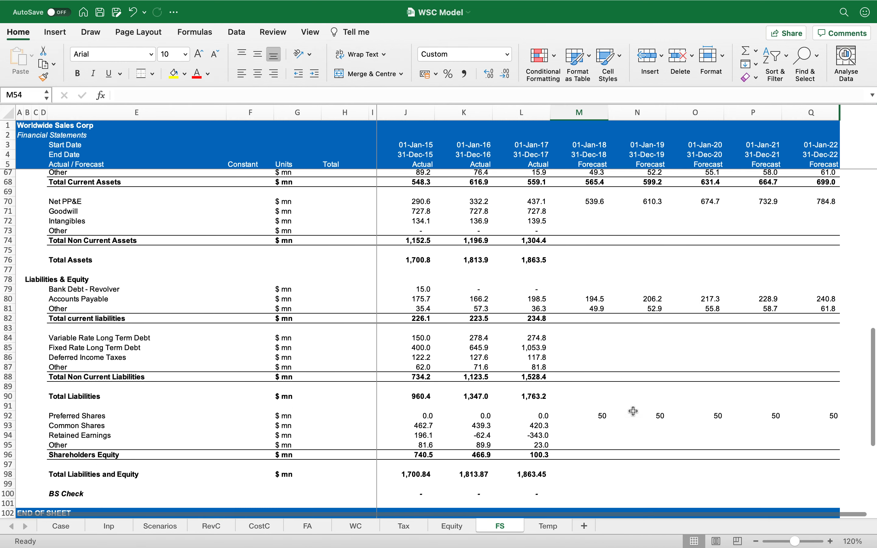
click(592, 356)
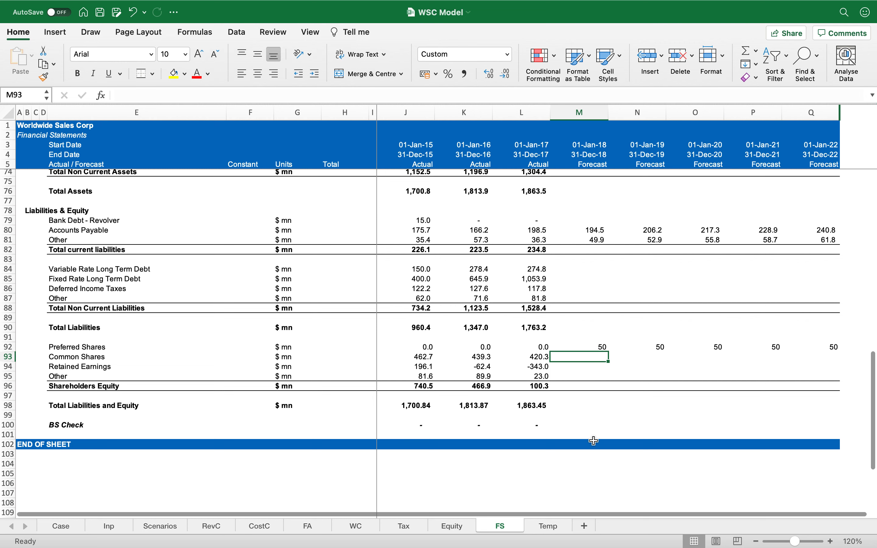
text(=)
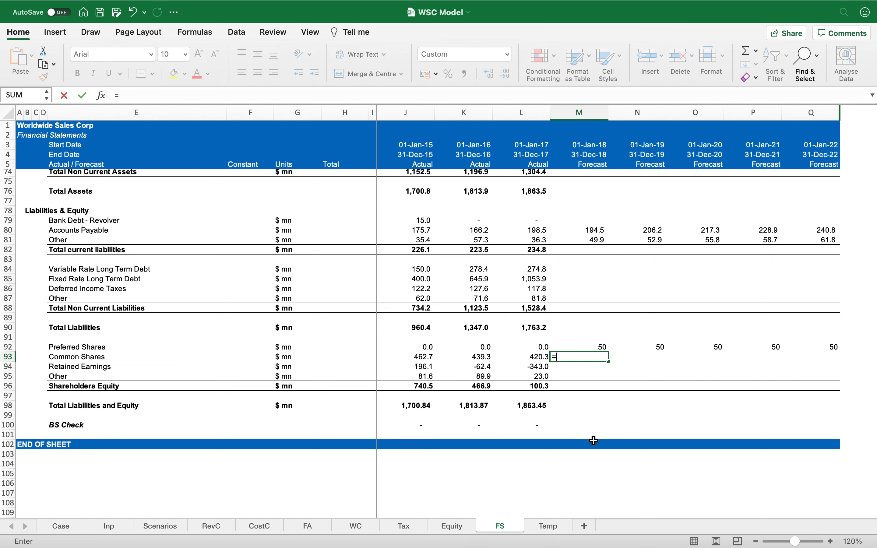
click(452, 526)
click(562, 349)
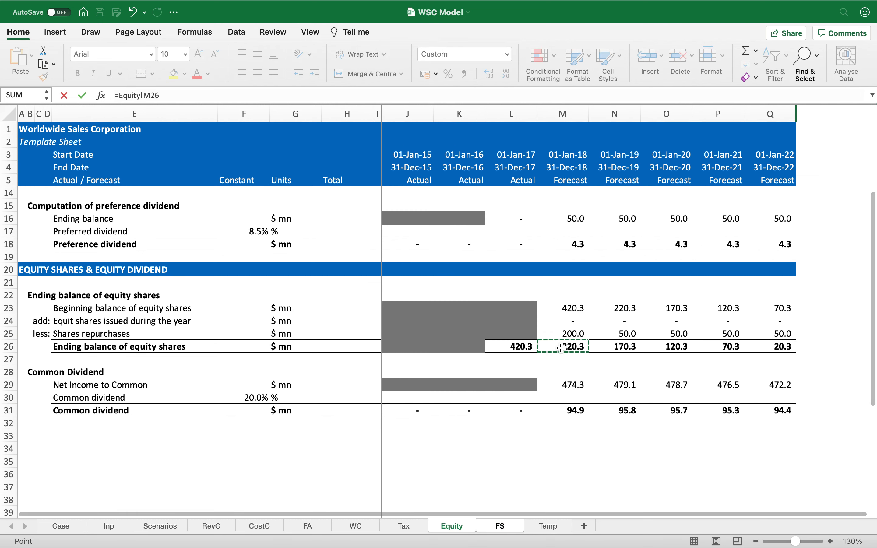
key(Return)
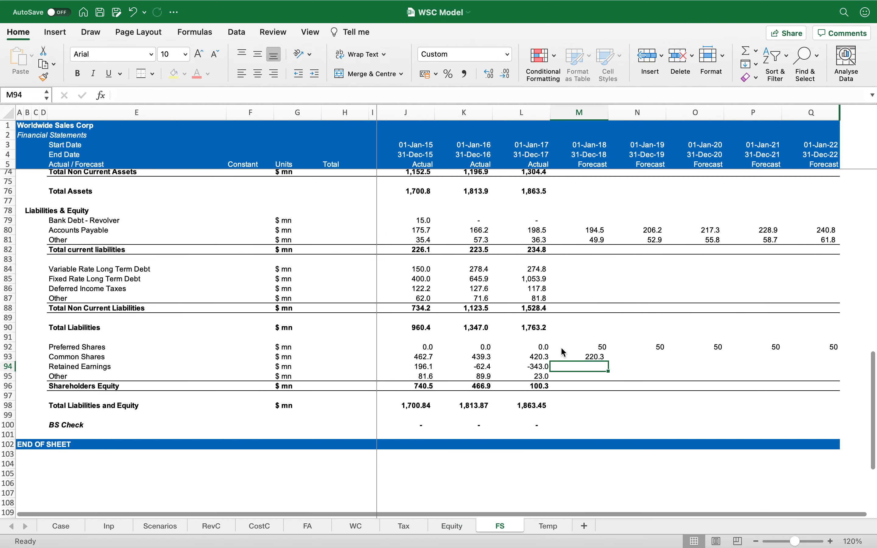
key(Up)
key(ctrl+c)
key(shift+Right)
key(shift+Right)
key(shift+Right)
key(shift+Right)
key(Return)
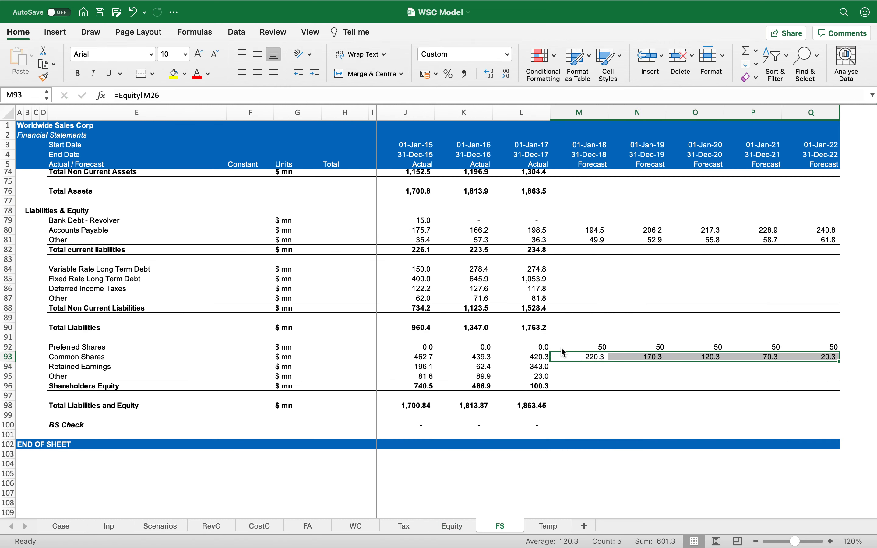
Step: Copy the equity shares section header to row 33 of the Equity sheet and retitle it 'RETAINED EARNINGS'
scroll(613, 281, up, 12)
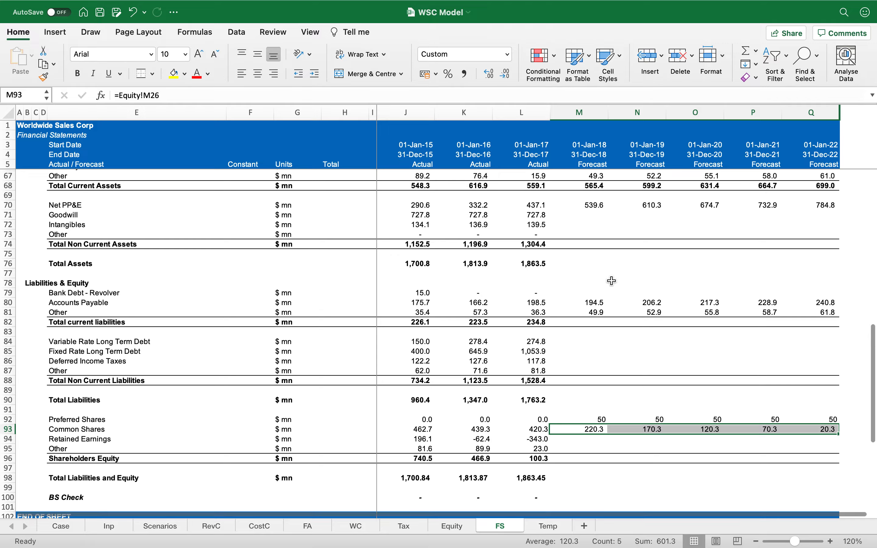
scroll(612, 281, up, 9)
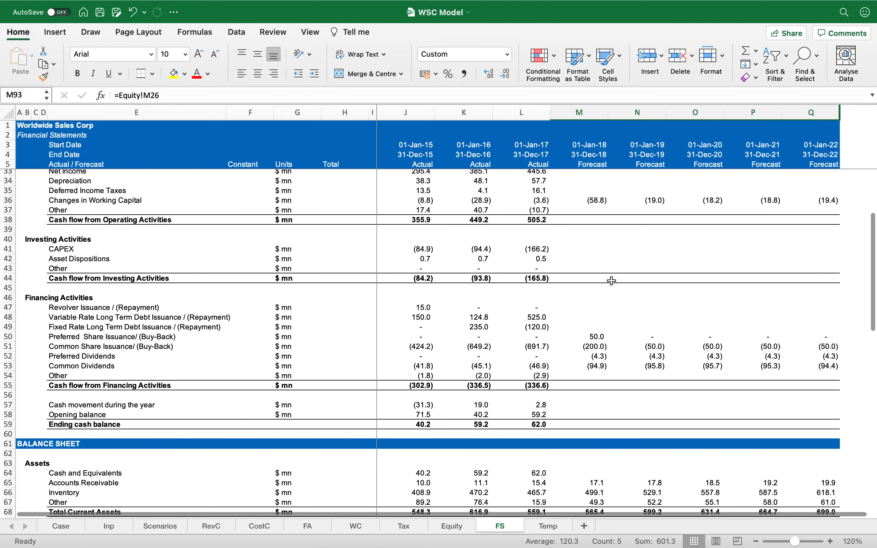
scroll(613, 281, down, 12)
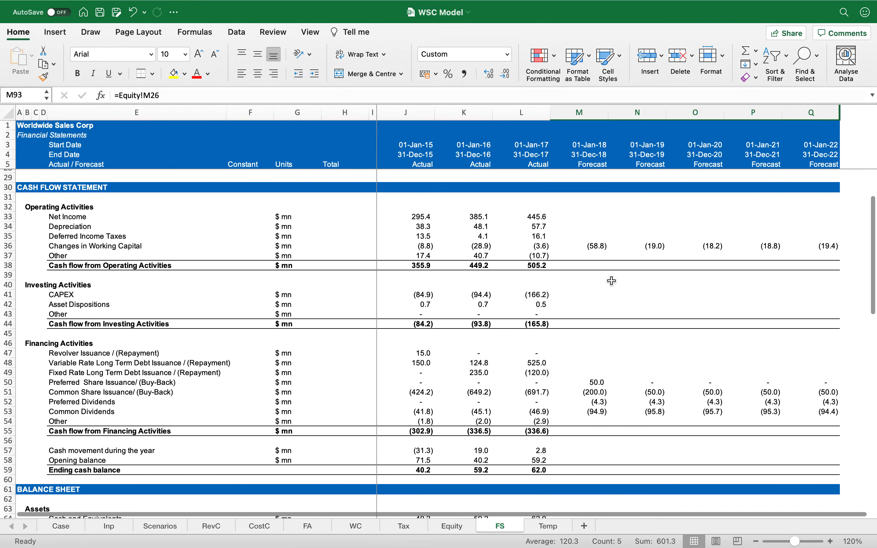
click(445, 530)
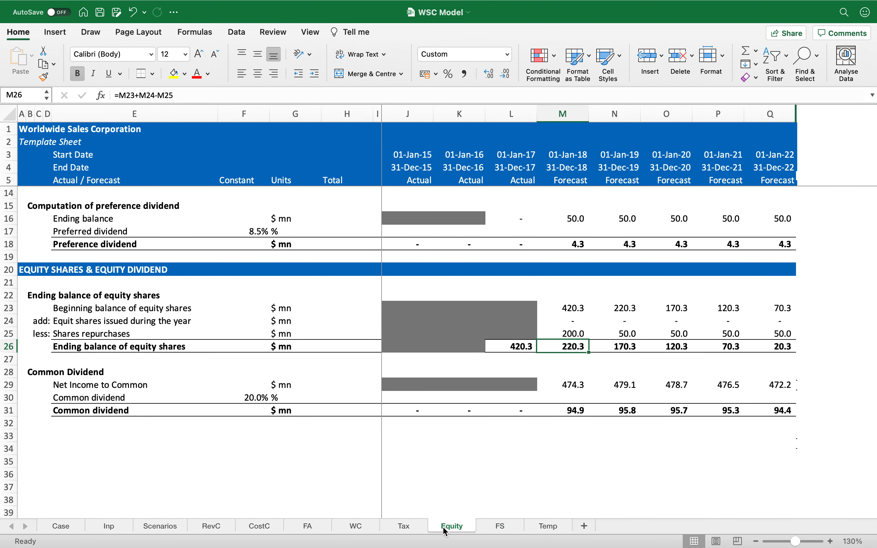
click(25, 436)
key(ctrl+Up)
key(shift+space)
key(ctrl+c)
key(Down)
key(Down)
key(Down)
key(Down)
key(Down)
key(Down)
key(Down)
key(Down)
key(Down)
key(Down)
key(Down)
key(Down)
key(Down)
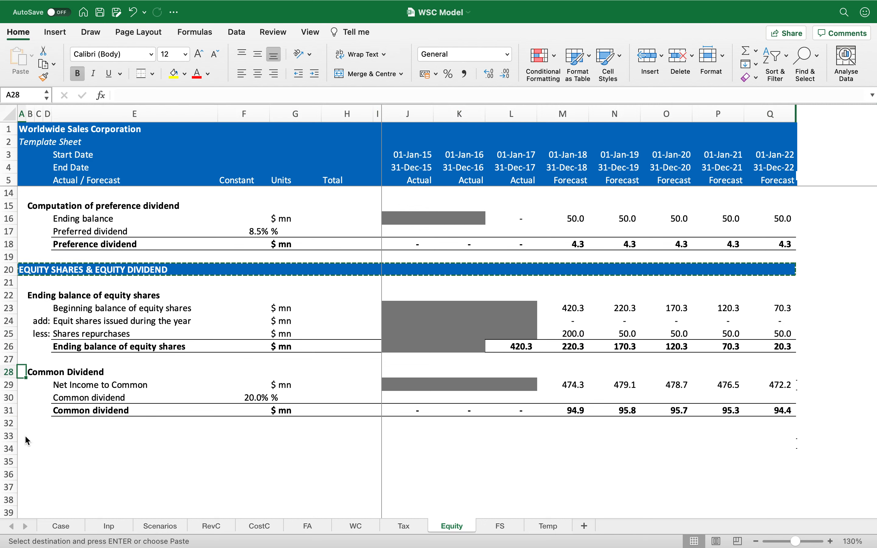
key(Return)
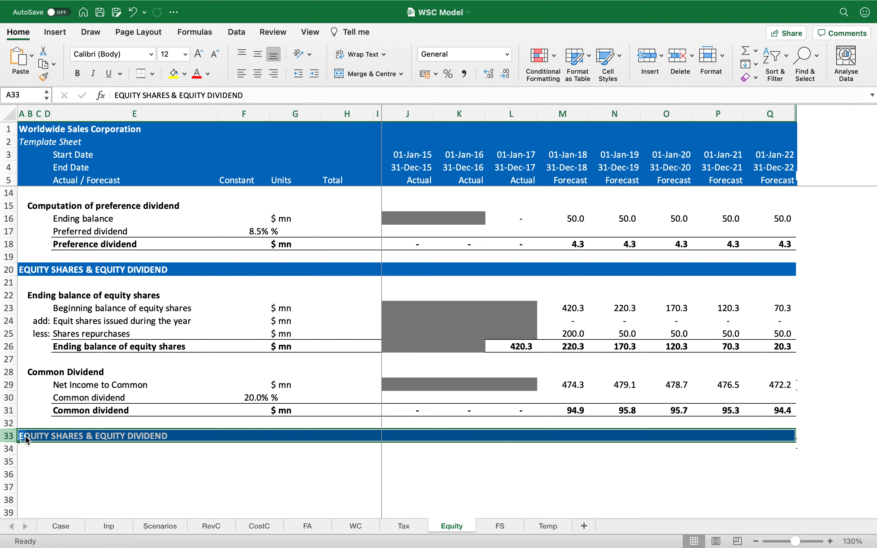
scroll(64, 405, down, 3)
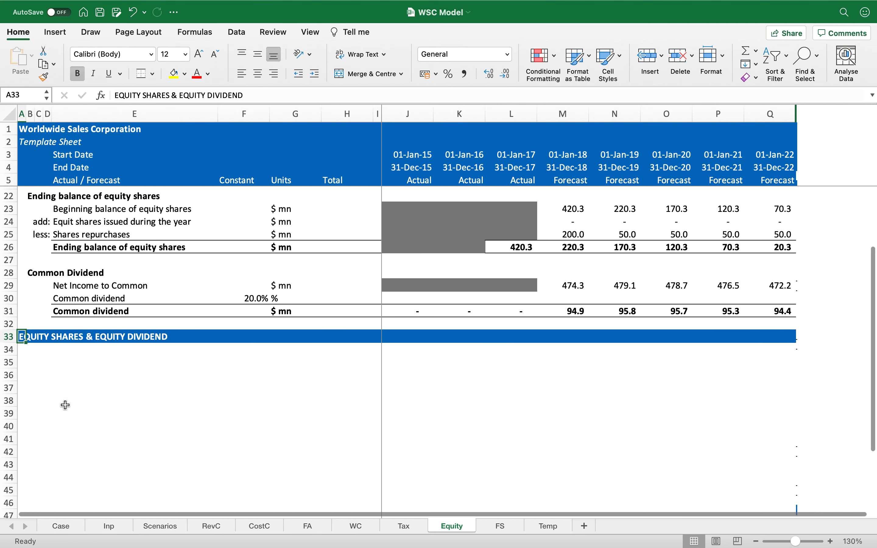
text(RET)
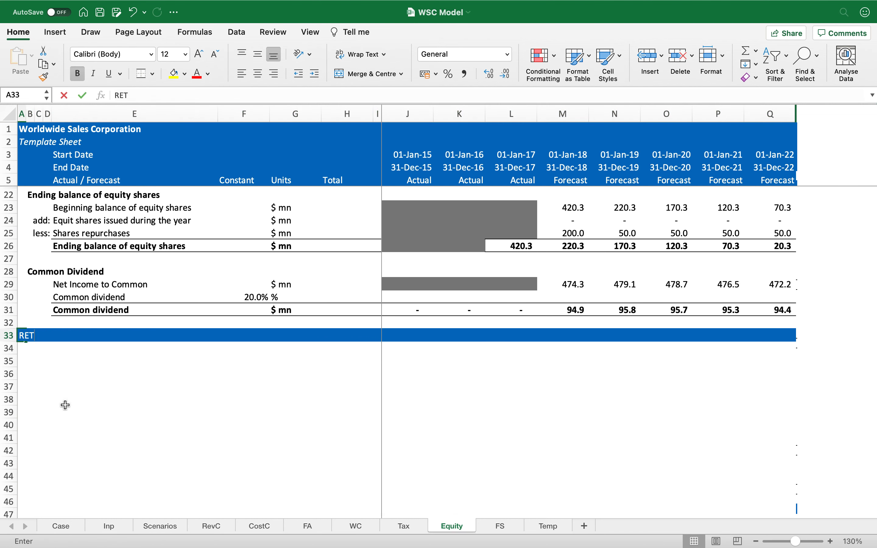
text(AINED EARNINGS)
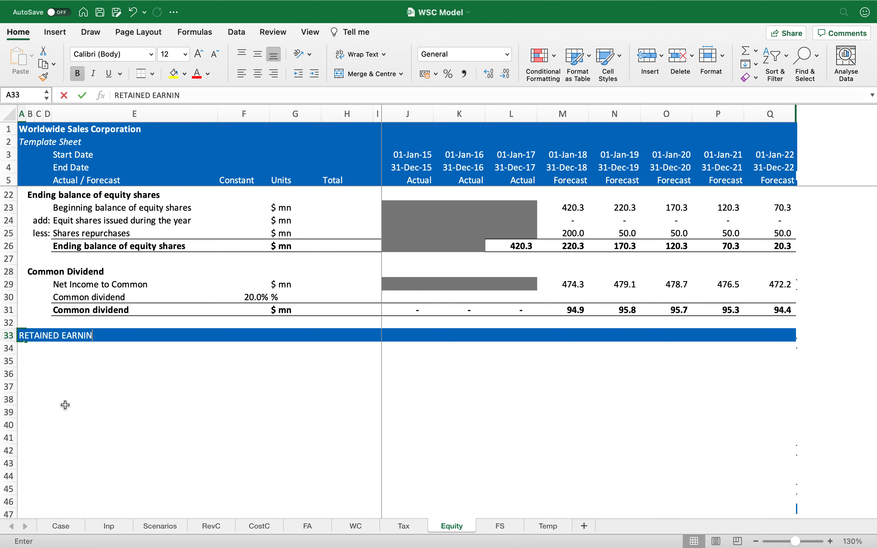
key(Return)
key(Right)
key(Right)
key(Right)
key(Right)
key(Down)
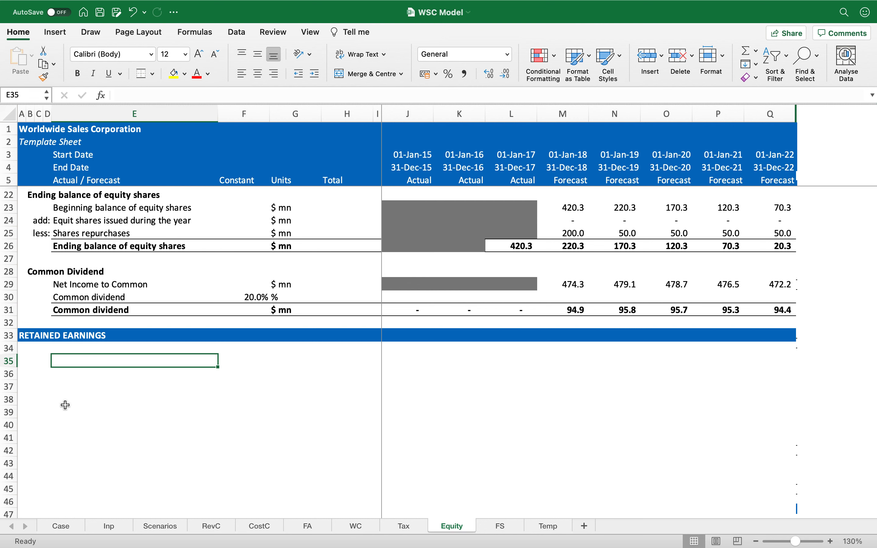
text(Beg)
key(Escape)
key(ctrl+super+f)
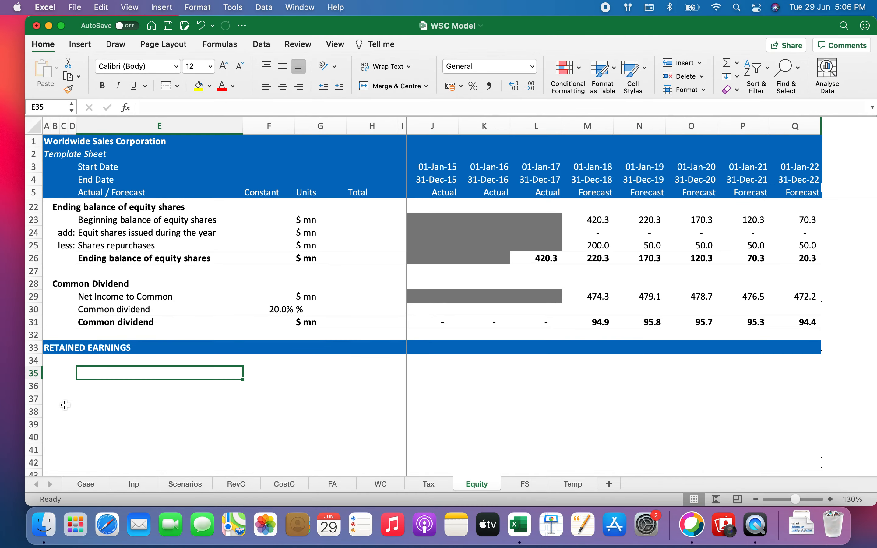
click(62, 26)
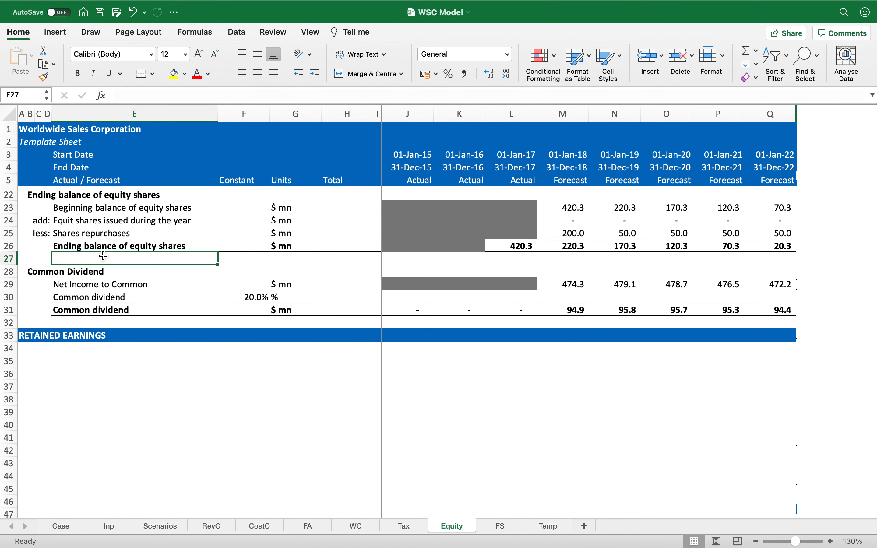
Step: Copy the ending balance of equity shares block into the retained earnings section starting at row 35
click(77, 195)
key(shift+space)
key(shift+Down)
key(shift+Down)
key(shift+Down)
key(shift+Down)
key(shift+Down)
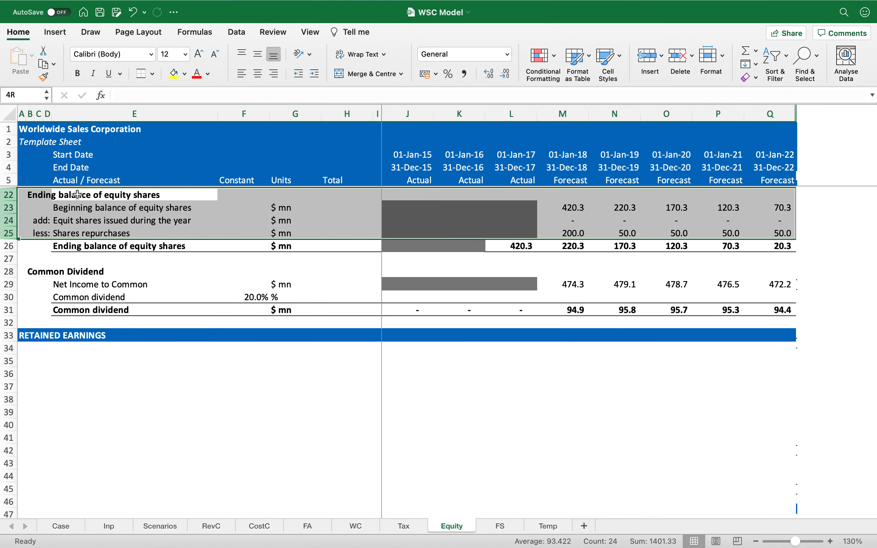
key(super+c)
key(Down)
key(Down)
key(Down)
key(Down)
key(Down)
key(Down)
key(Down)
key(Down)
key(Down)
key(Down)
key(Down)
key(Down)
key(Down)
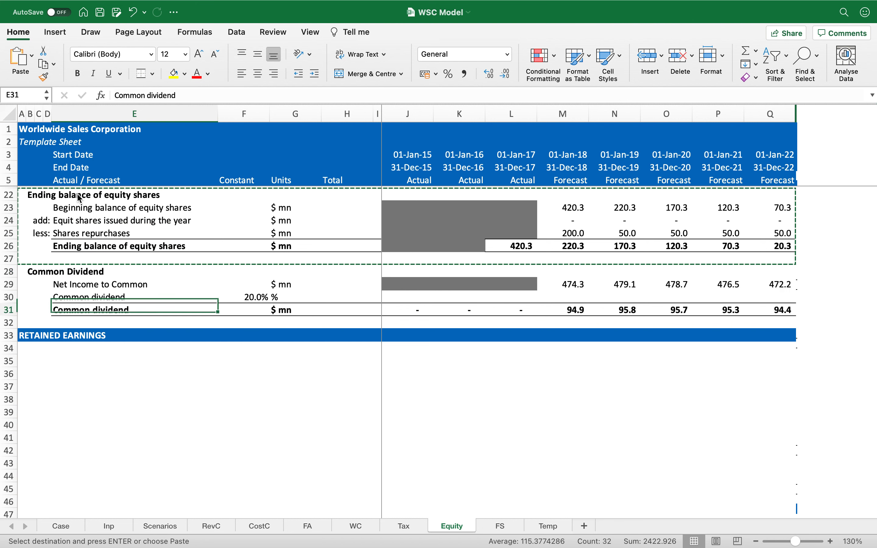
key(shift+space)
key(super+v)
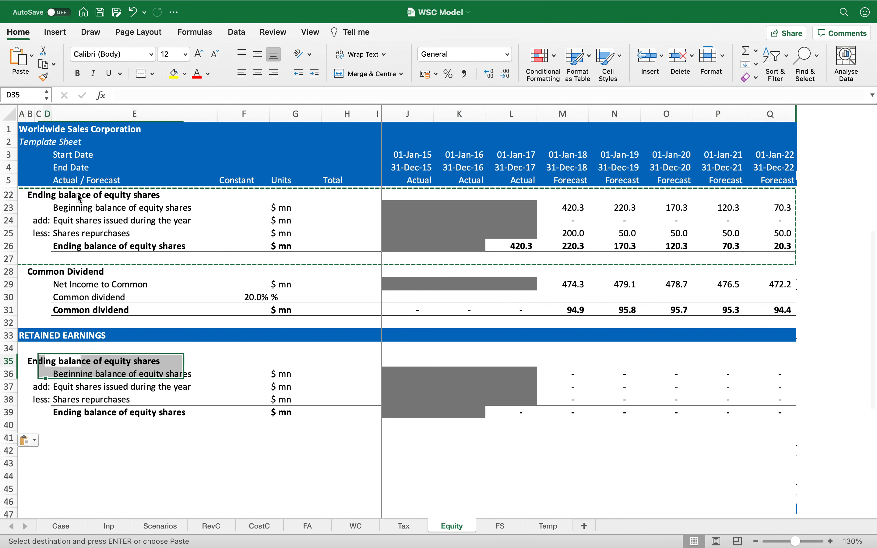
Step: Rename the copied block heading to 'Ending balance of retained earnings'
key(Left)
key(Left)
key(Left)
key(F2)
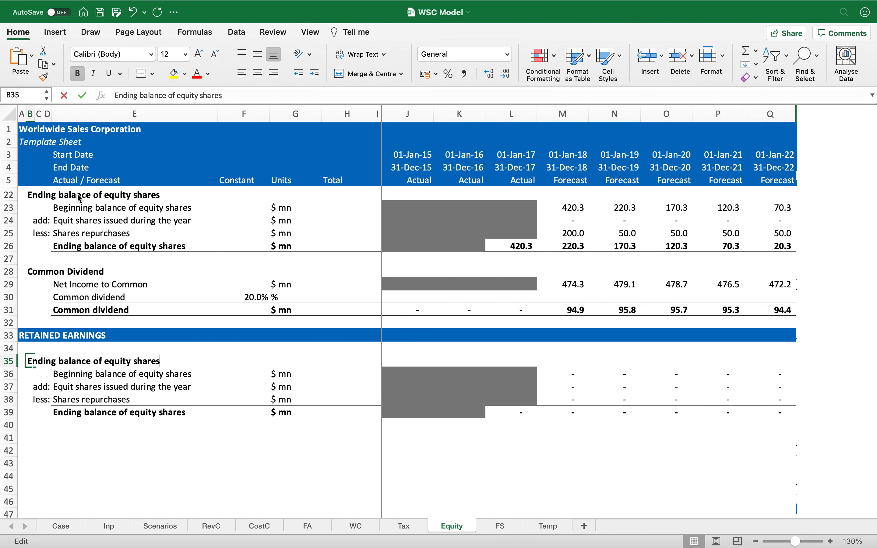
key(alt+shift+Left)
key(alt+shift+Left)
text(retained earnings)
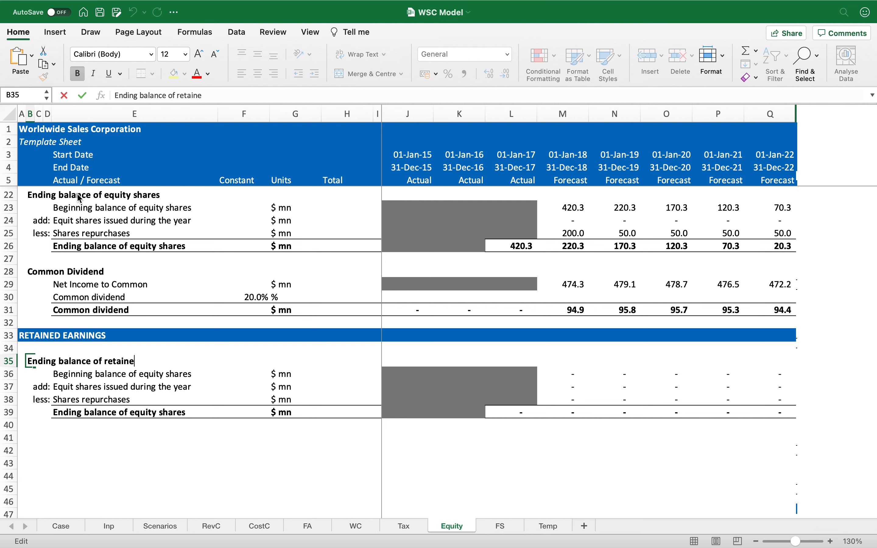
key(Return)
Step: Rename the copied first line to 'Beginning balance of retained earnings'
key(Right)
key(Right)
key(Right)
key(F2)
key(alt+shift+Left)
key(alt+shift+Left)
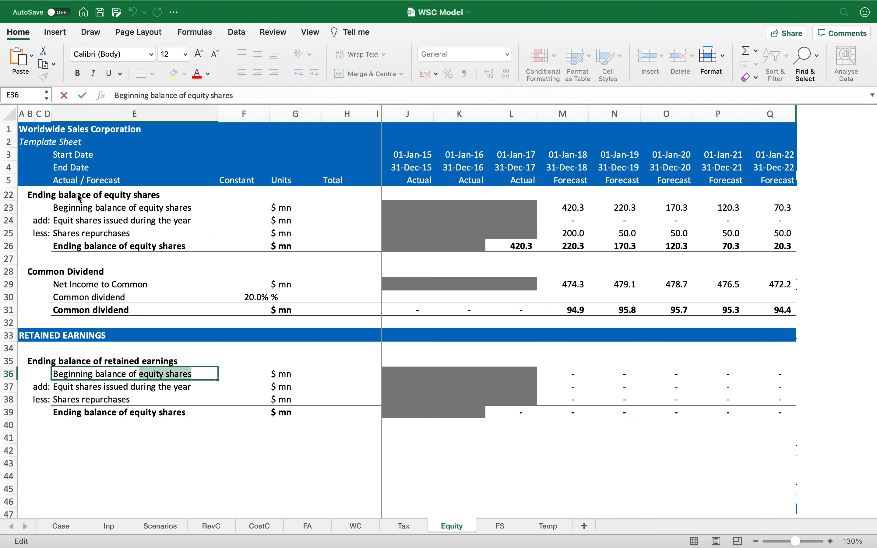
text(retained )
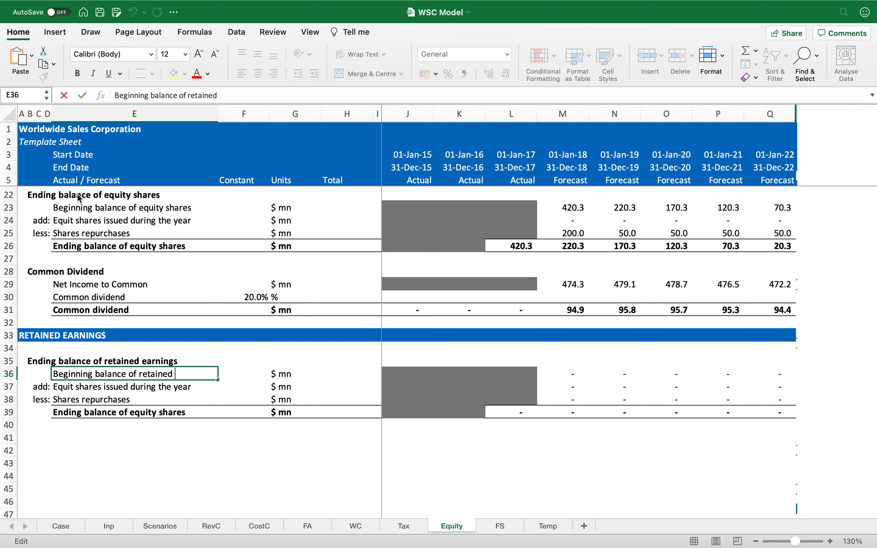
text(earnings)
key(Return)
Step: Replace the add and less line labels with 'Net Income' and 'Common Dividend'
key(shift+Down)
key(Delete)
key(Left)
key(Right)
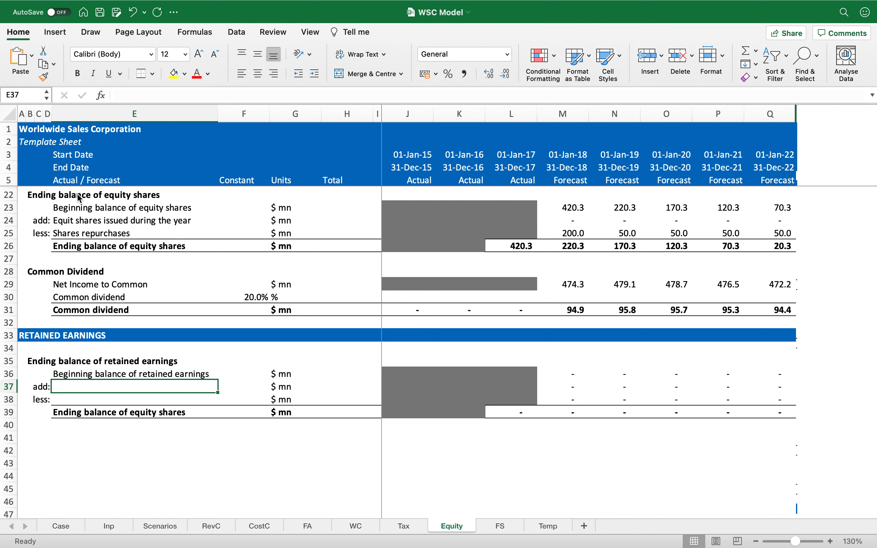
text(Net Income)
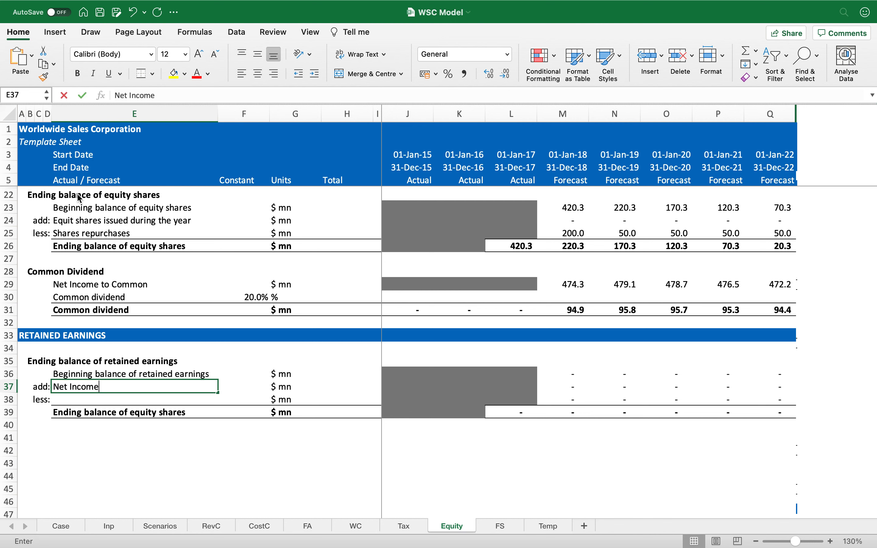
key(Return)
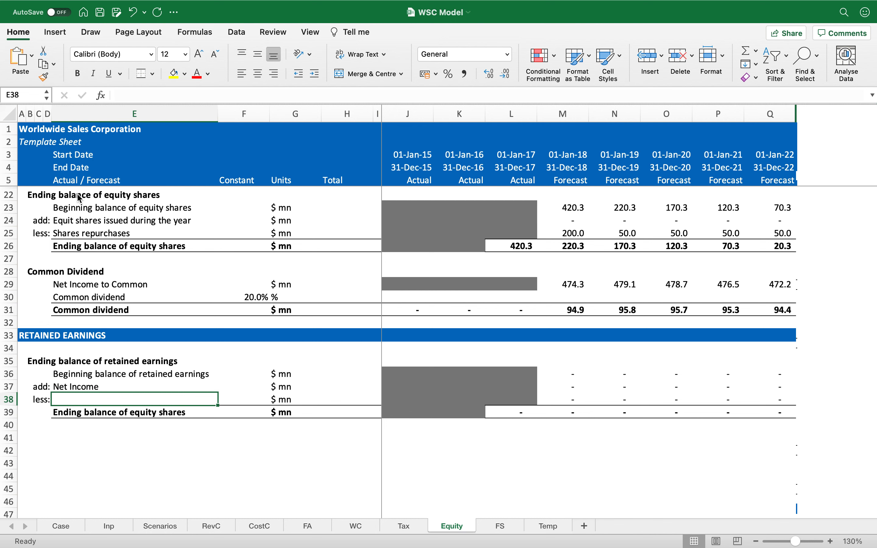
text(Common Dividend)
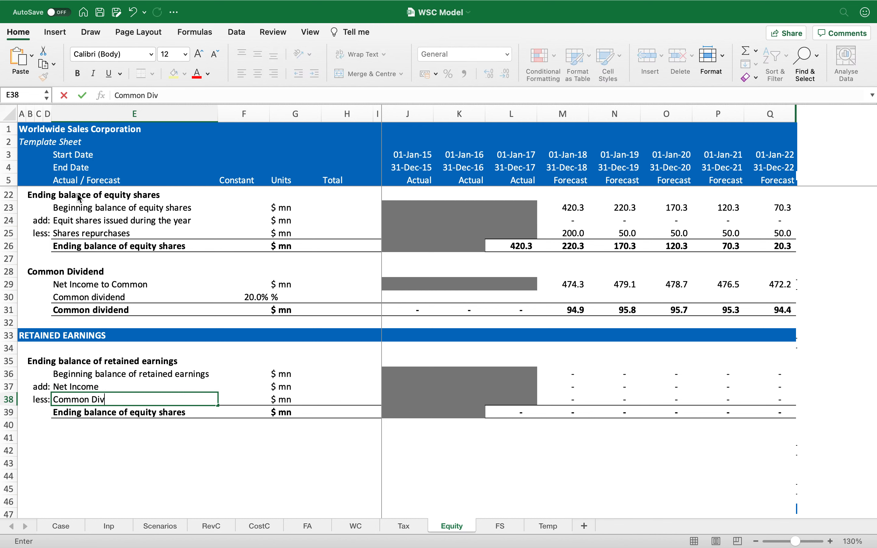
key(Return)
Step: Link the 2017 ending retained earnings to the balance sheet's 2017 retained earnings figure
key(Up)
key(Up)
key(Up)
key(Up)
key(Down)
key(Right)
key(Right)
key(Right)
key(Right)
key(Right)
key(Right)
key(Right)
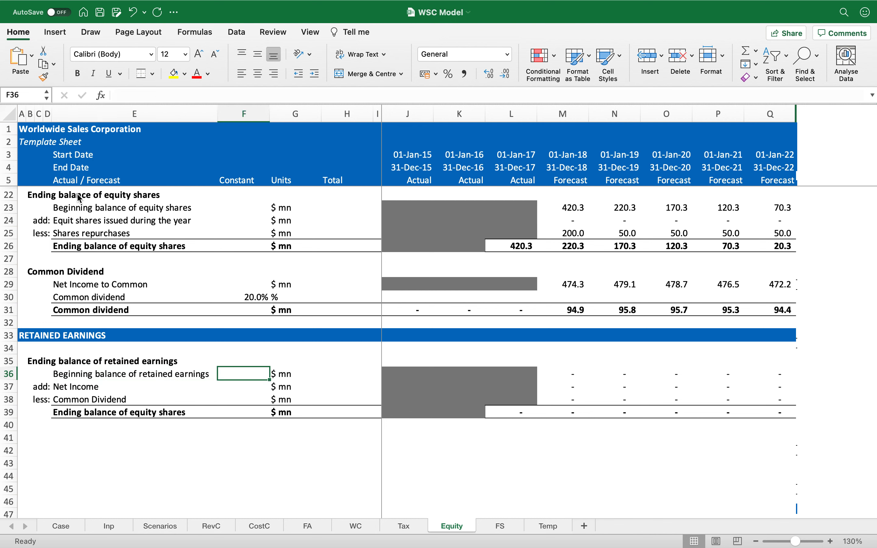
key(Down)
key(Down)
key(Down)
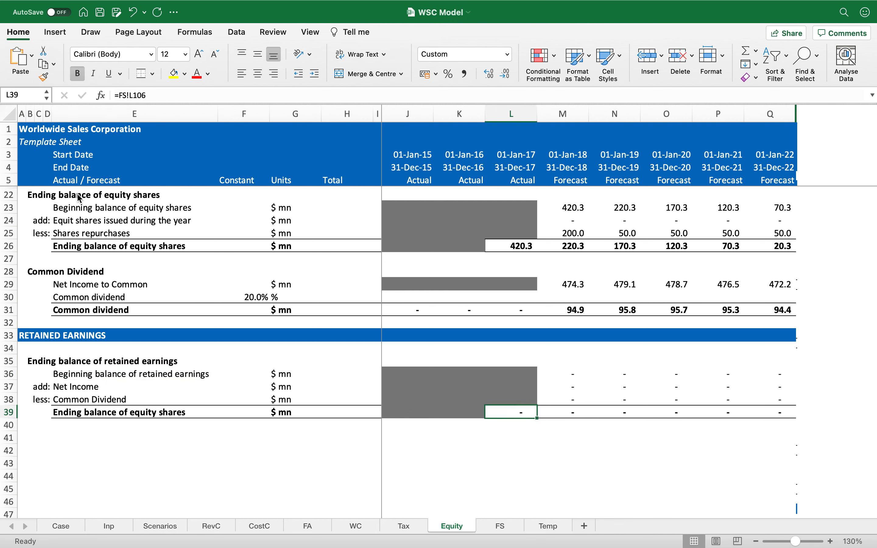
text(=)
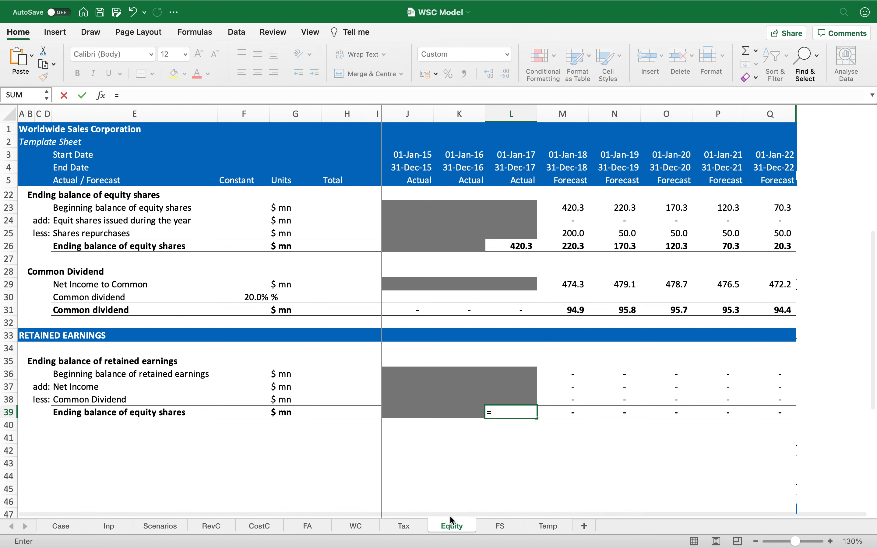
click(497, 526)
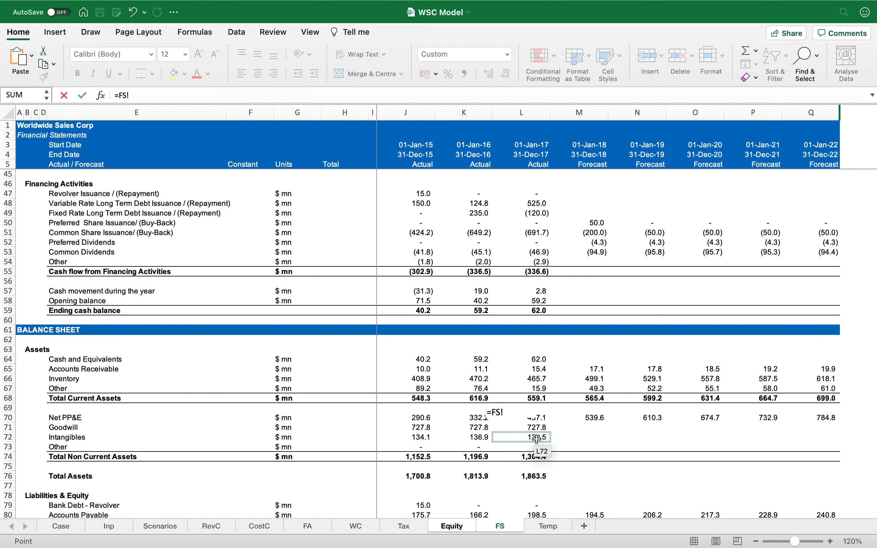
scroll(537, 438, down, 8)
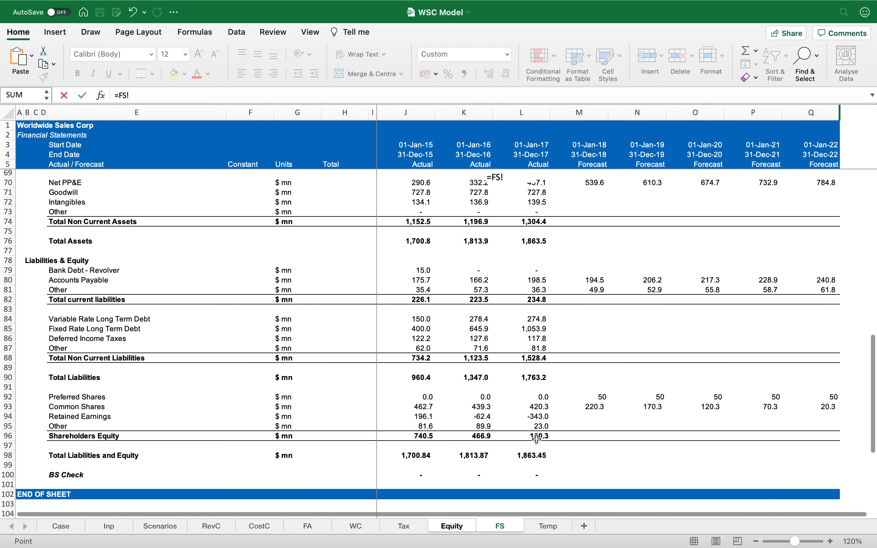
click(537, 415)
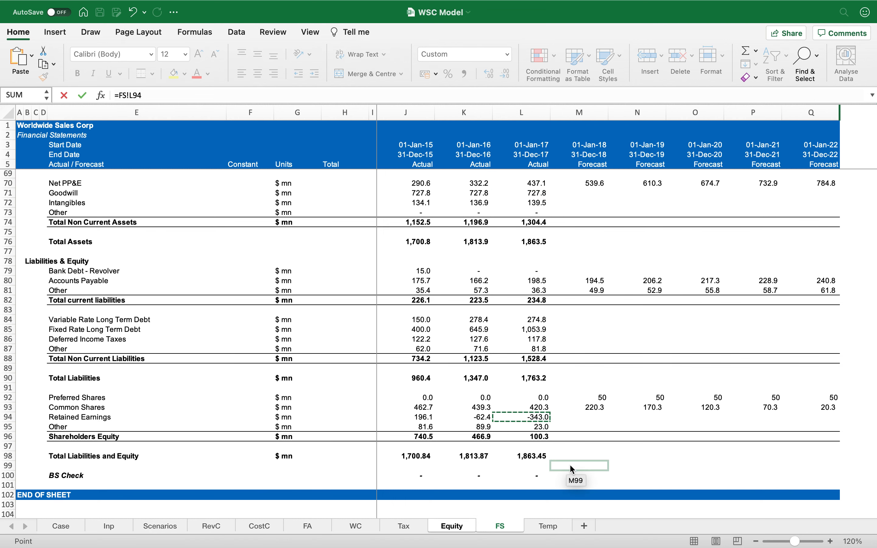
key(Return)
Step: Link the forecast Net Income line to the income statement's net income to common and fill it across all forecast years
key(Up)
key(Up)
key(Up)
key(Up)
key(Right)
key(Down)
text(=)
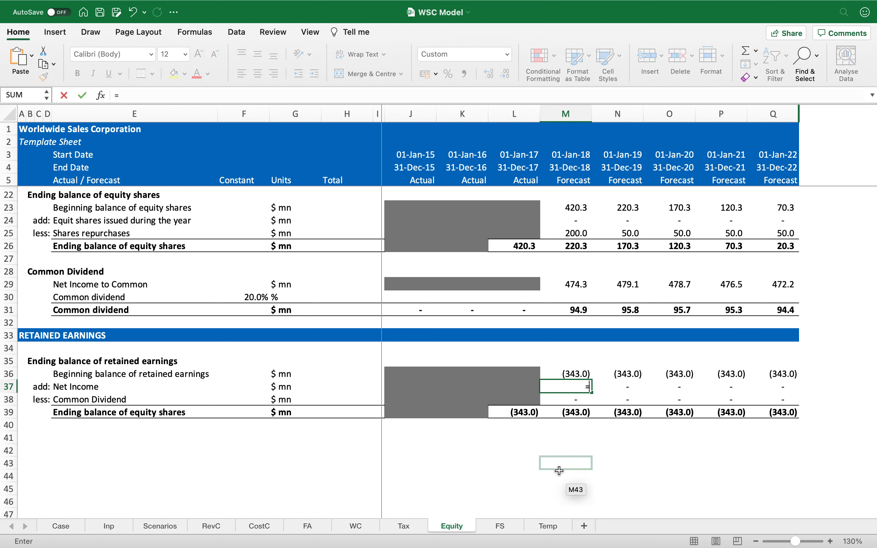
click(510, 528)
scroll(557, 319, up, 5)
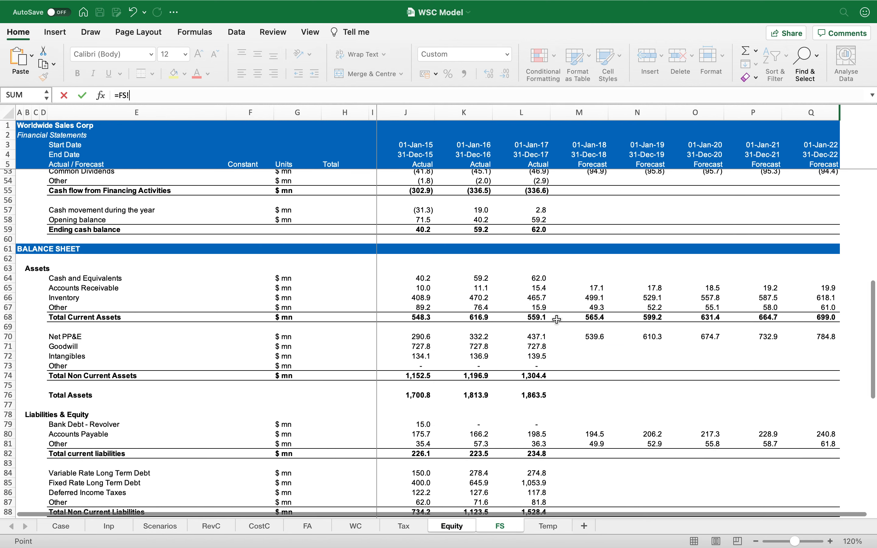
scroll(557, 319, up, 10)
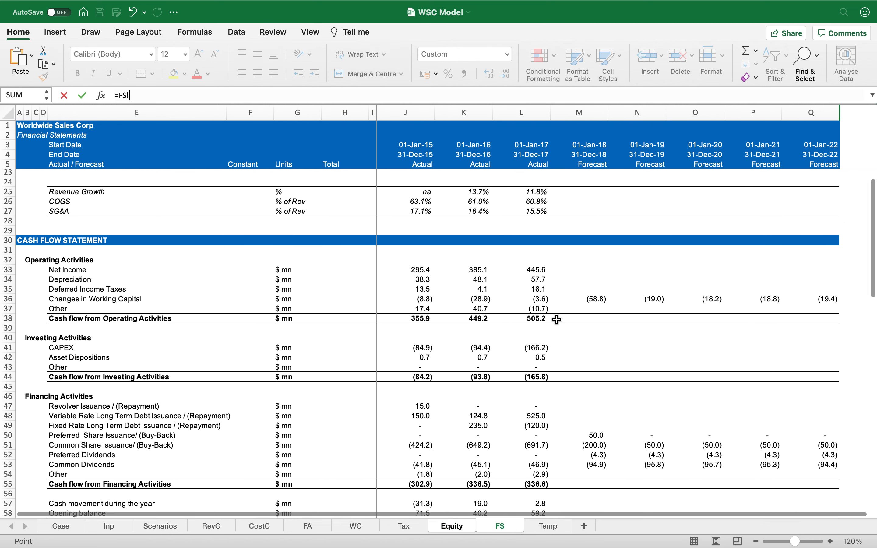
scroll(557, 320, up, 3)
click(597, 241)
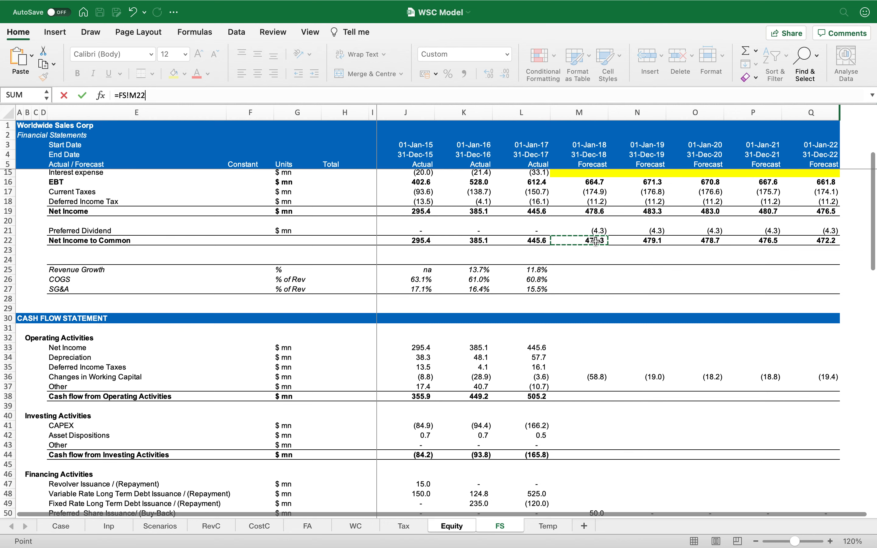
key(Return)
key(Up)
key(super+c)
key(super+shift+Right)
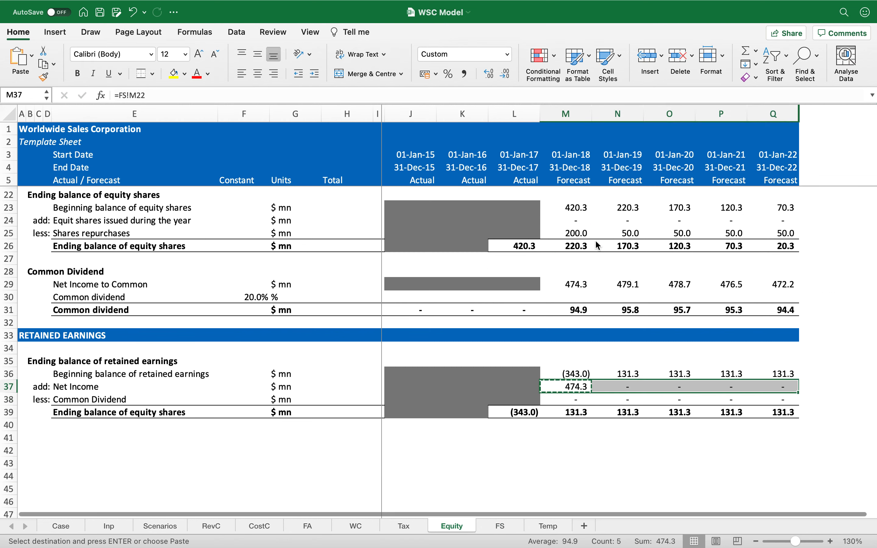
key(Return)
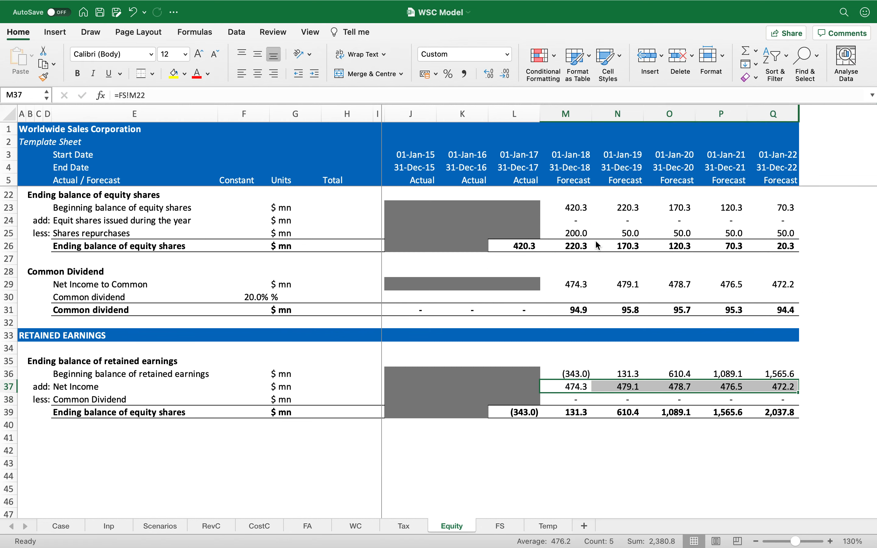
Step: Set the forecast Common Dividend line to the negative of the common dividend total and copy it across
key(Down)
text(=-)
click(583, 310)
key(Return)
key(Up)
key(ctrl+c)
key(shift+Right)
key(shift+Right)
key(shift+Right)
key(shift+Right)
key(Return)
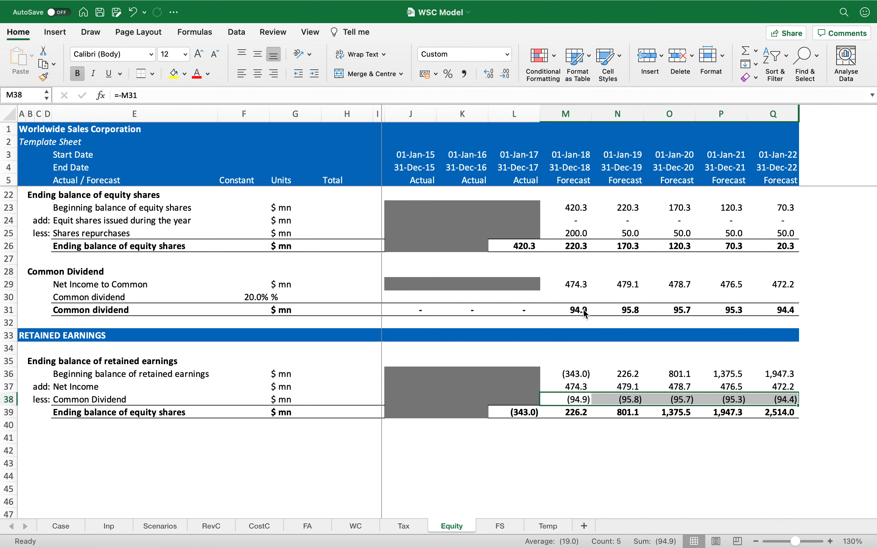
key(Down)
key(Down)
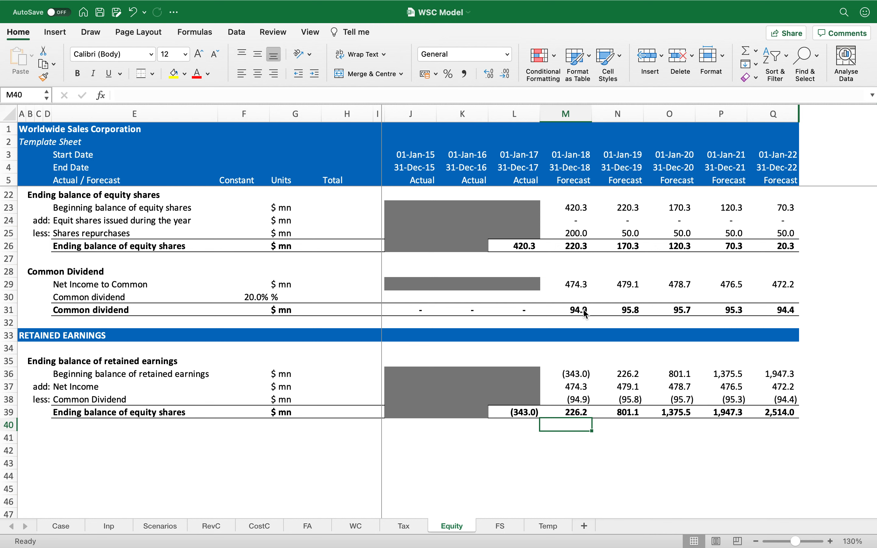
Step: Enter the 2018 ending retained earnings as beginning balance plus net income minus common dividend
key(Left)
key(Left)
key(Left)
key(Left)
key(Left)
key(Left)
scroll(586, 314, right, 1)
key(Right)
key(Right)
key(Right)
key(Right)
key(Up)
key(Right)
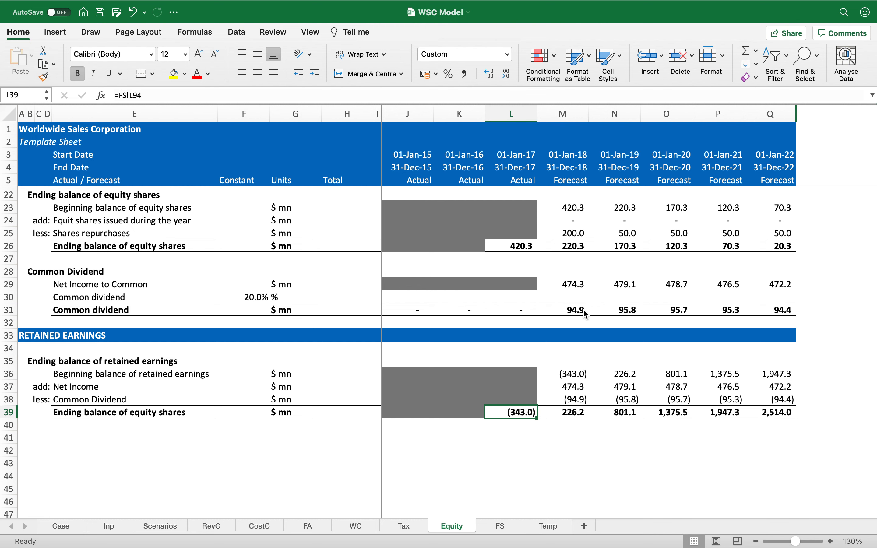
key(Right)
text(=)
key(Up)
key(Up)
key(Up)
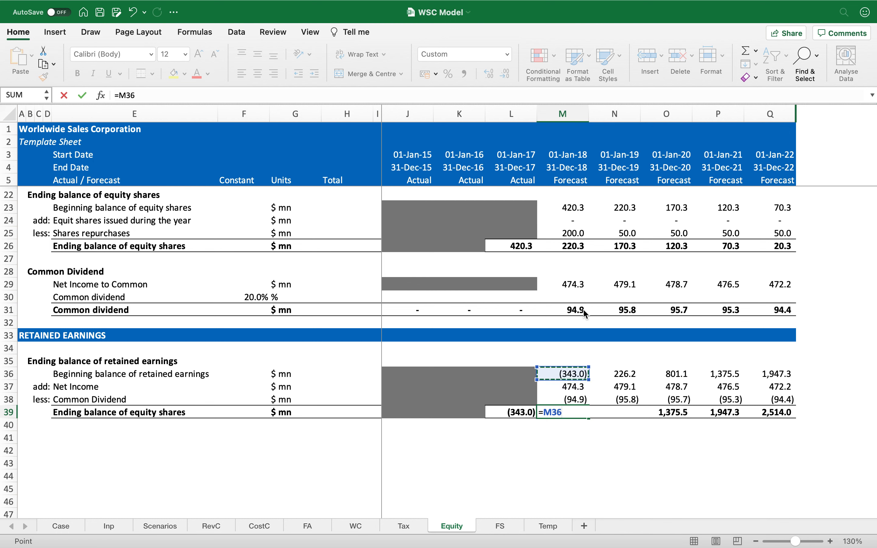
text(+M37-M38)
key(ctrl+Return)
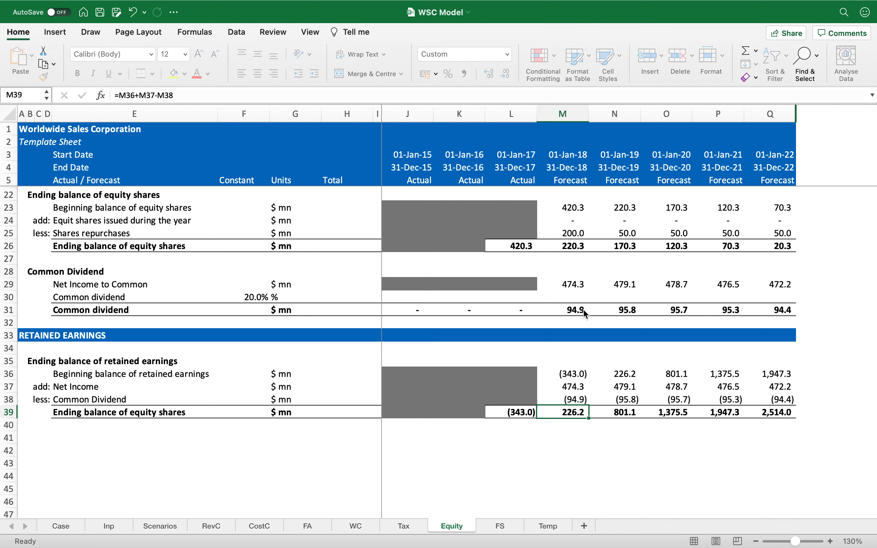
Step: Replace the 2018 ending retained earnings with a SUM of the three lines above and copy it across the forecast years
text(=SUM()
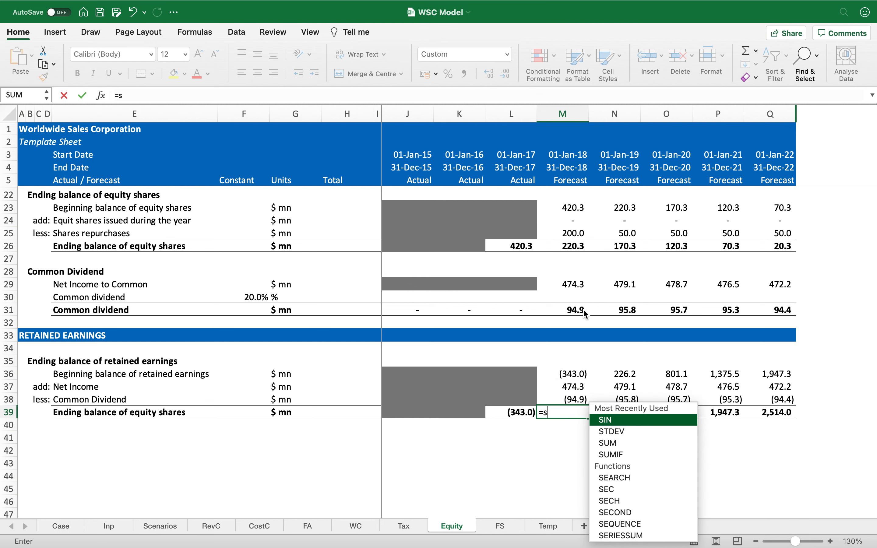
key(Up)
key(shift+Up)
key(shift+Up)
key(ctrl+Return)
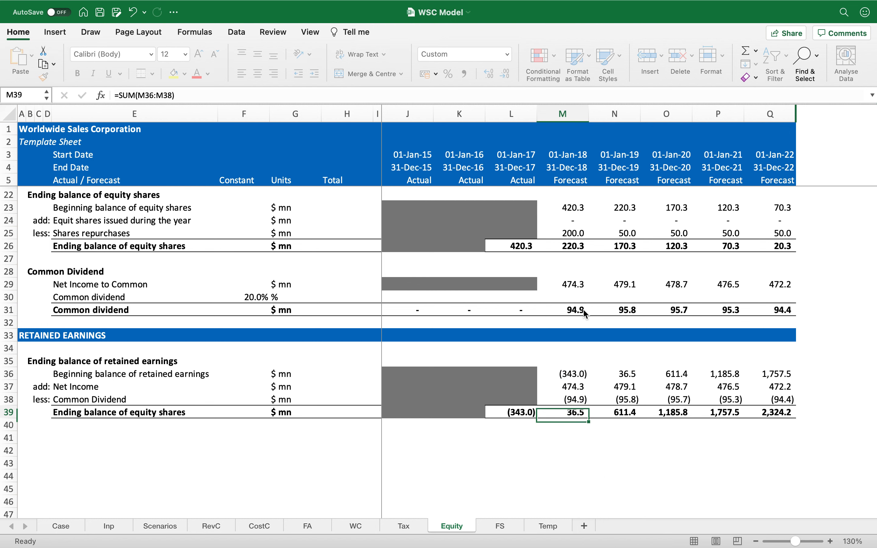
key(ctrl+c)
key(shift+Right)
key(shift+Right)
key(shift+Right)
key(shift+Right)
key(Return)
key(Left)
key(Left)
key(Left)
key(Left)
key(Left)
key(Left)
key(Left)
key(Left)
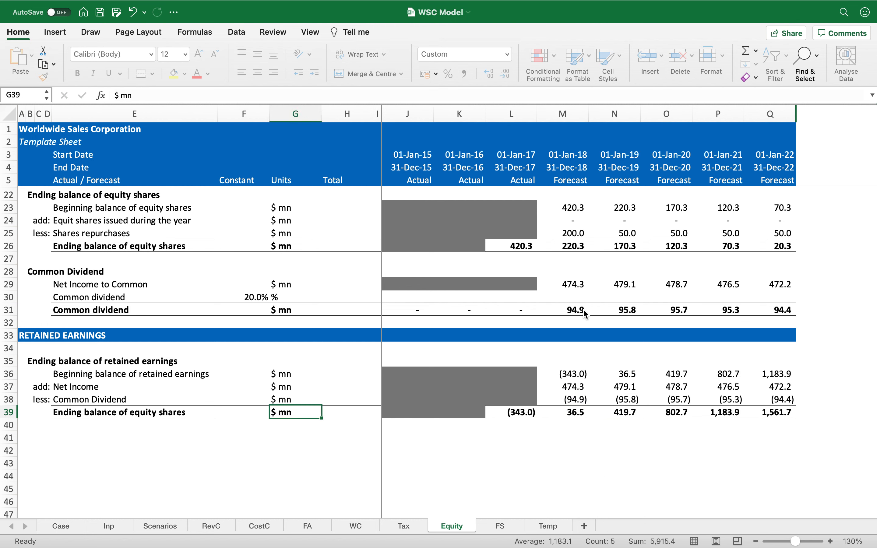
Step: Rename the retained earnings total line to 'Ending balance of retained earnings'
key(Down)
key(Left)
key(Left)
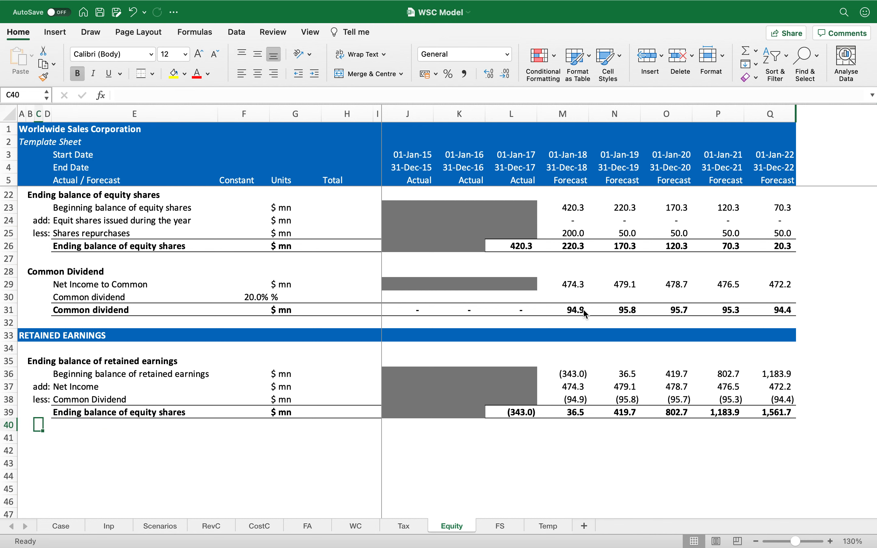
key(Right)
key(Right)
key(Up)
key(F2)
key(shift+alt+Left)
key(shift+alt+Left)
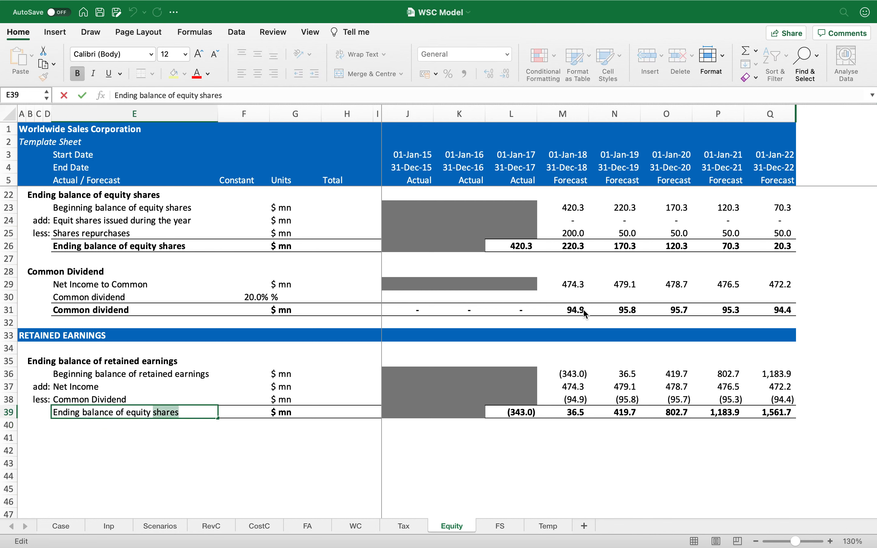
text(retained earnings)
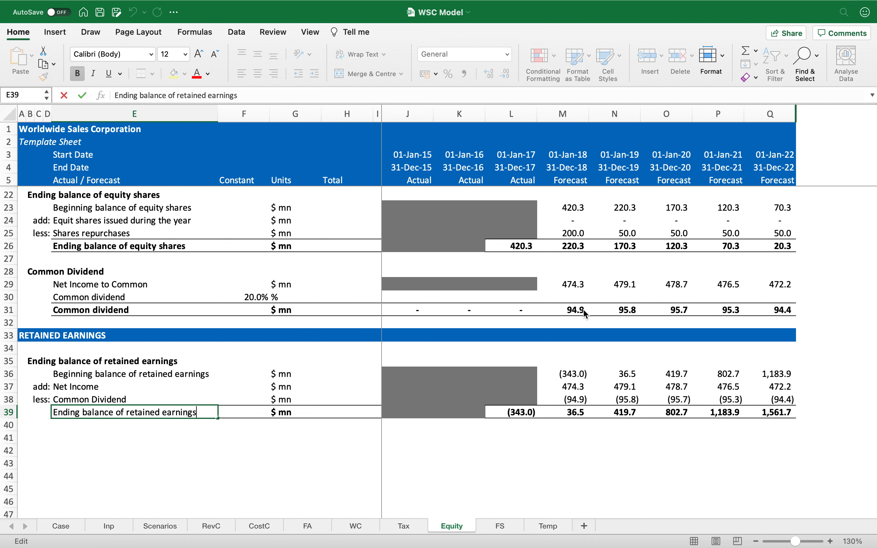
key(Return)
key(Home)
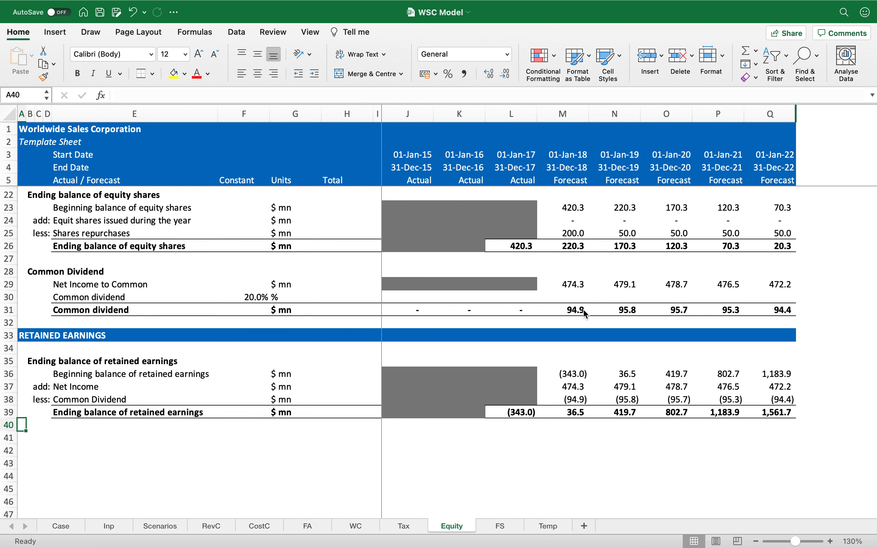
Step: Copy the blue section header bar to row 41 and label it 'END OF SHEET'
key(Up)
key(Up)
key(Up)
key(Up)
key(Up)
key(Up)
key(Up)
key(shift+Right)
key(shift+Right)
key(shift+Right)
key(shift+Right)
key(shift+Right)
key(shift+Right)
key(shift+Right)
key(shift+Right)
key(shift+Right)
key(shift+Right)
key(shift+Right)
key(shift+Right)
key(shift+Right)
key(shift+Right)
key(shift+Right)
key(shift+Right)
key(super+c)
key(Down)
key(Down)
key(Down)
key(Down)
key(Down)
key(Down)
key(Down)
key(Down)
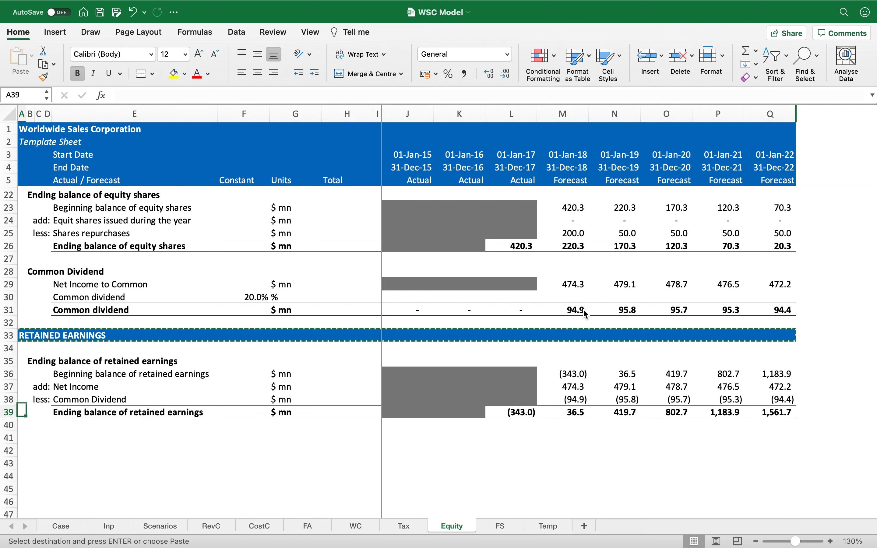
key(shift+Right)
key(shift+Right)
key(shift+Right)
key(shift+Right)
key(shift+Right)
key(shift+Right)
key(shift+Right)
key(shift+Right)
key(shift+Right)
key(shift+Right)
key(shift+Right)
key(shift+Right)
key(shift+Right)
key(shift+Right)
key(shift+Right)
key(shift+Right)
key(super+v)
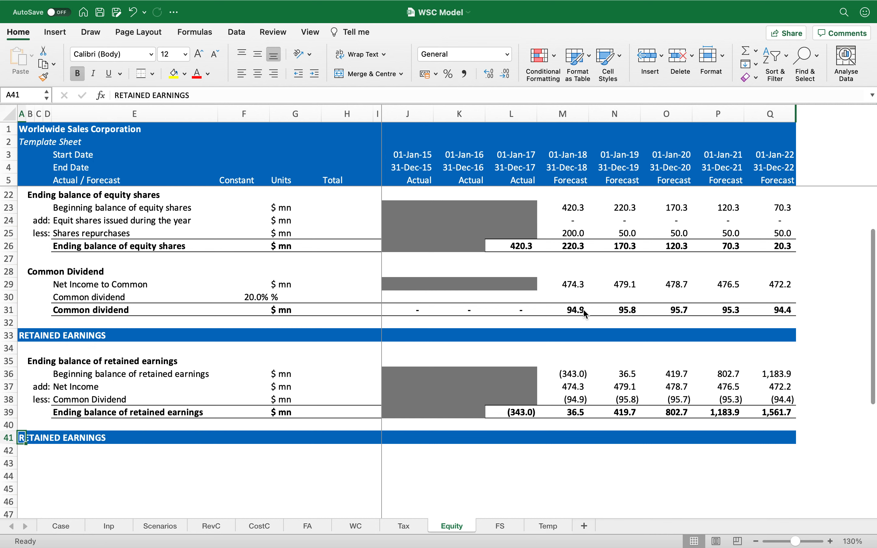
text(END OF SHEET)
key(Return)
Step: Link the balance sheet's forecast Retained Earnings to the Equity schedule's ending retained earnings and copy across
key(Up)
key(Up)
key(Up)
key(Up)
key(Right)
key(Right)
key(Down)
key(Right)
key(Right)
key(Right)
key(Right)
key(Right)
key(Right)
key(Right)
key(Right)
key(Right)
key(Right)
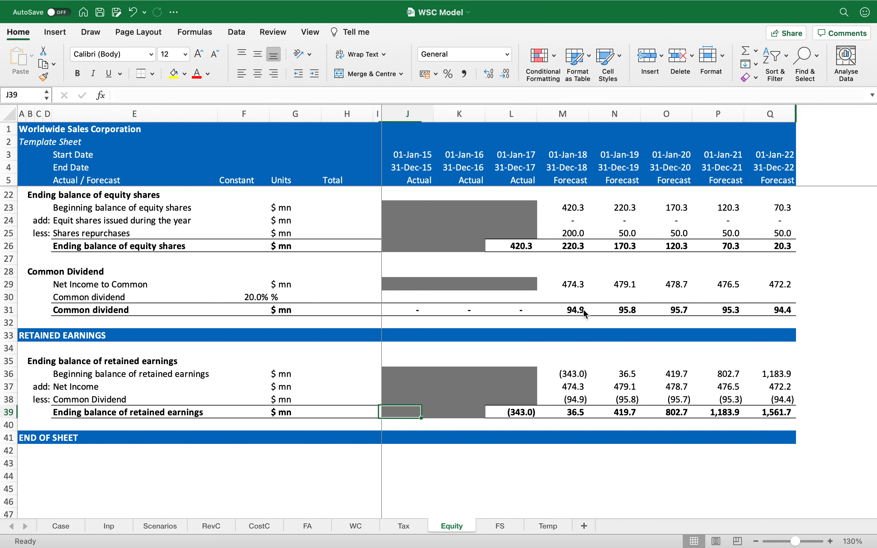
click(500, 526)
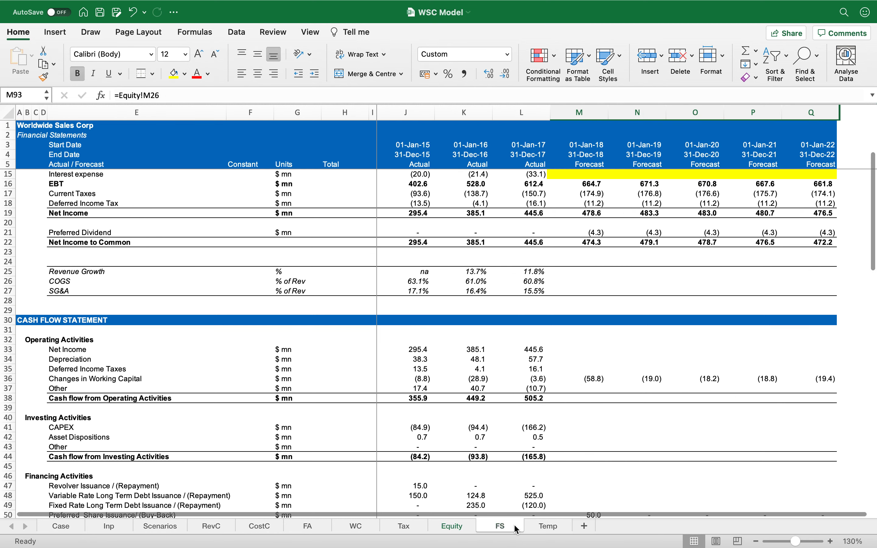
scroll(574, 452, down, 5)
scroll(574, 453, down, 10)
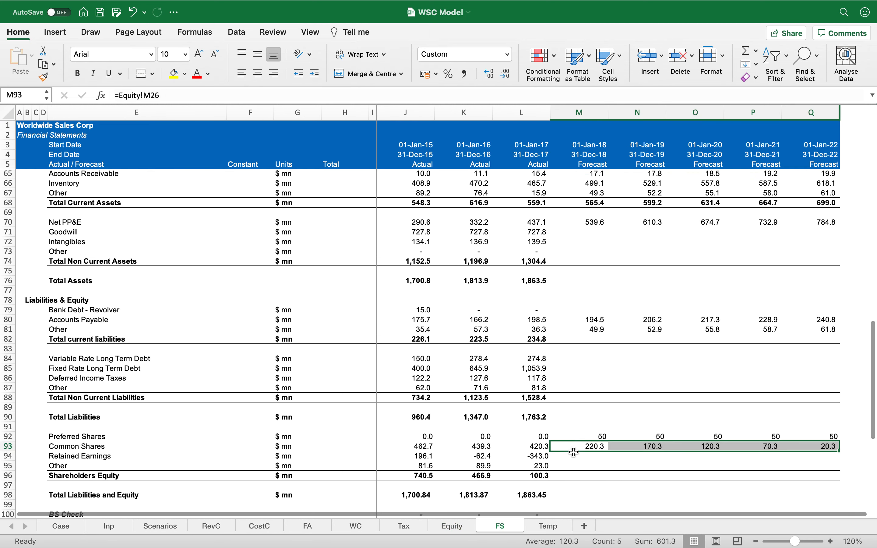
click(582, 423)
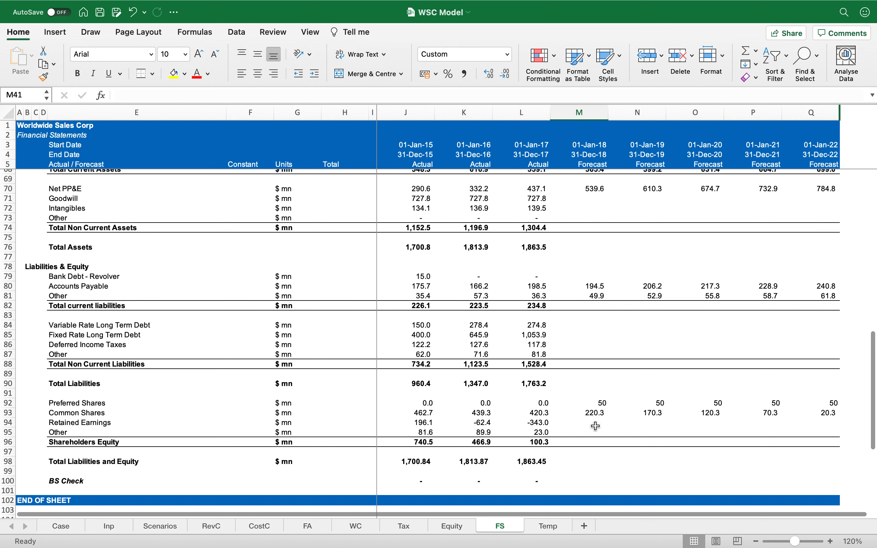
text(=)
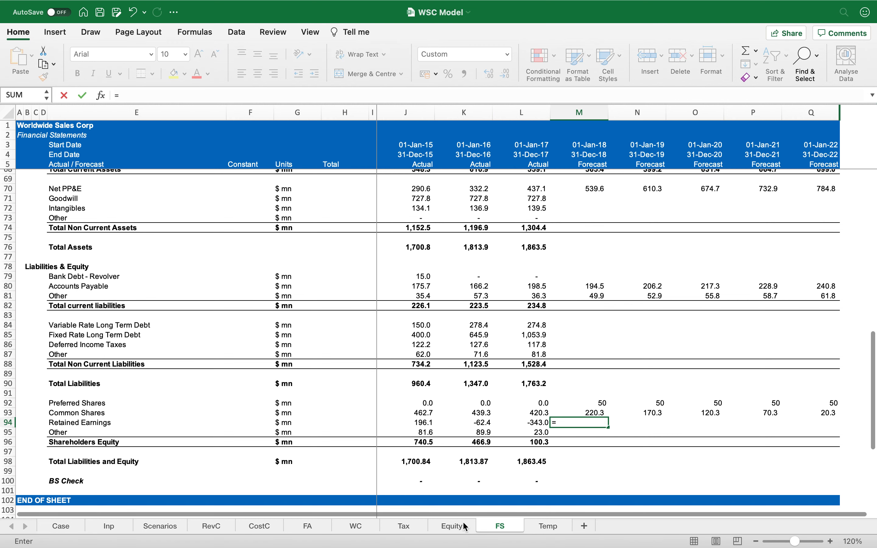
click(464, 527)
click(526, 426)
key(Right)
key(Return)
key(Up)
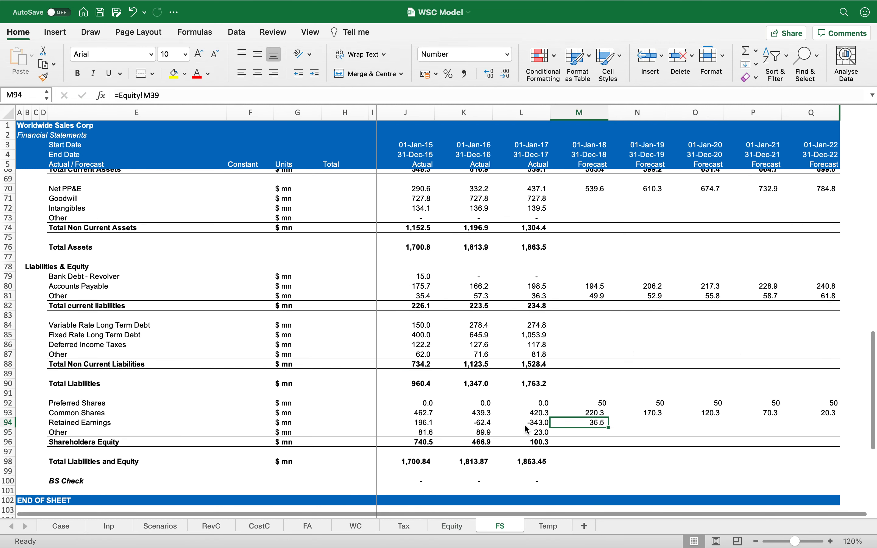
key(super+c)
key(super+shift+Right)
key(Return)
key(Down)
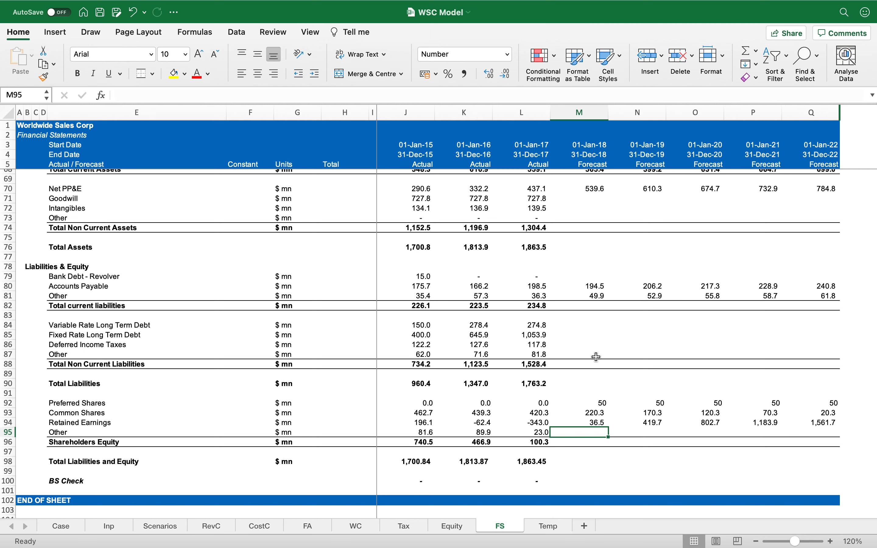
scroll(597, 358, up, 20)
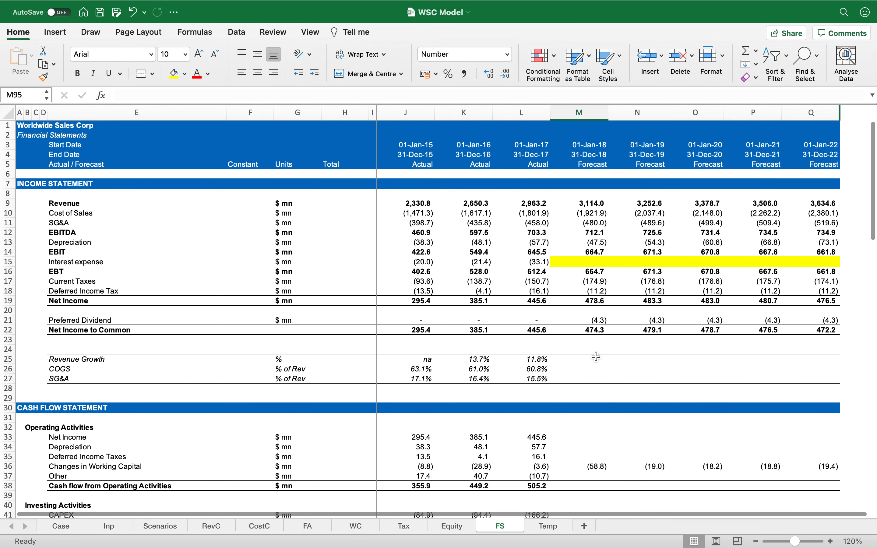
click(449, 527)
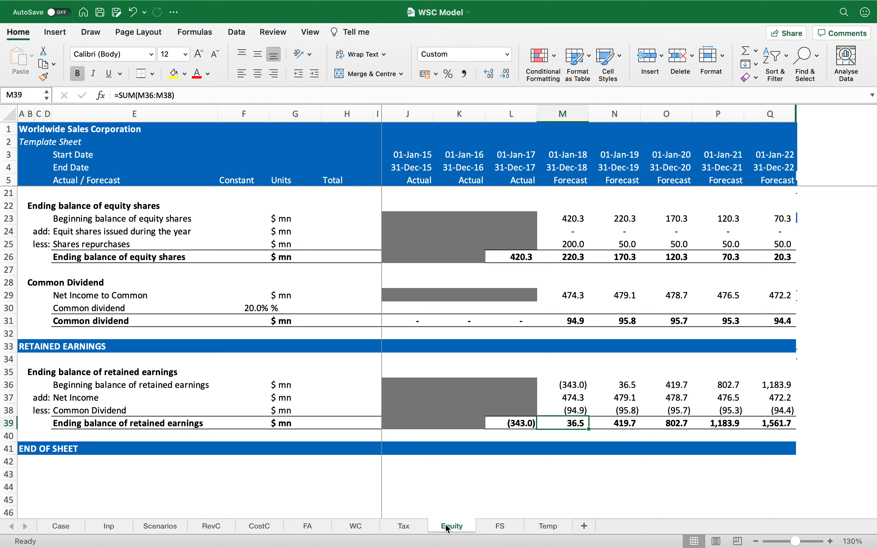
scroll(414, 444, up, 5)
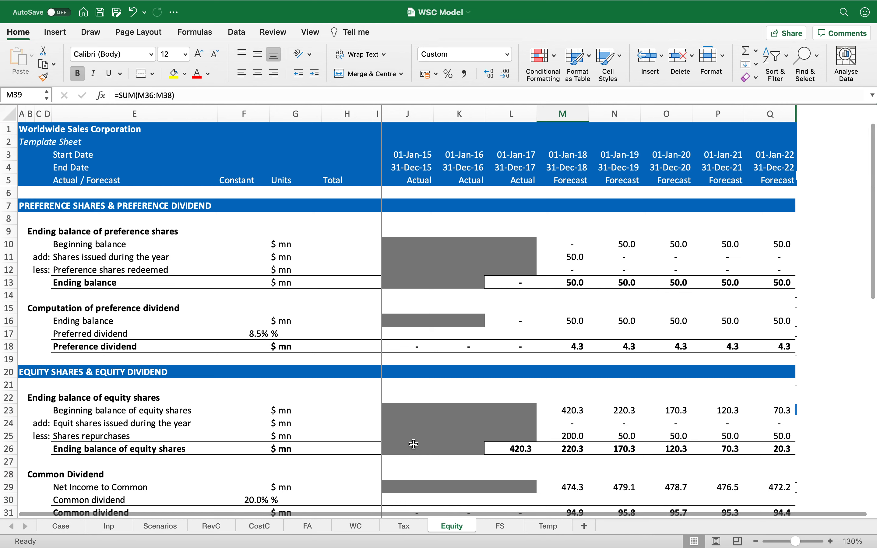